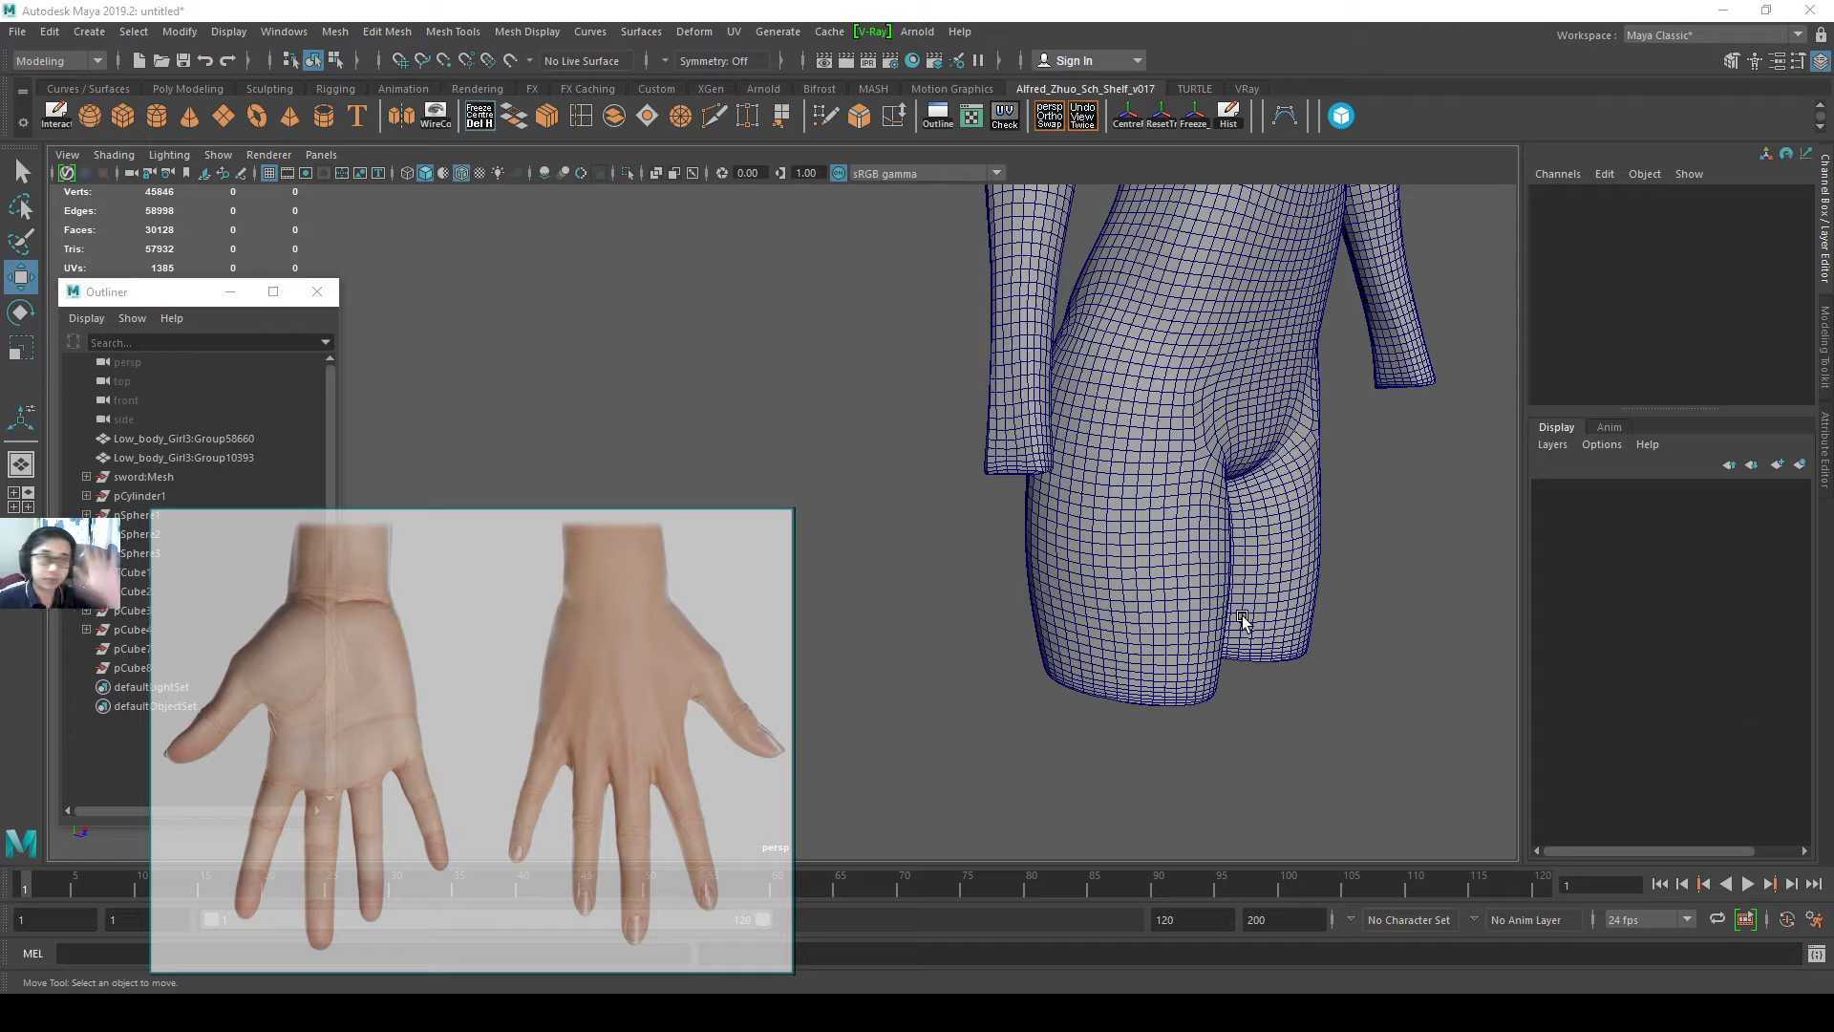
- Reposition the floating hand reference image away from the body model and bring the forearm into clear view
drag(615, 596, 532, 540)
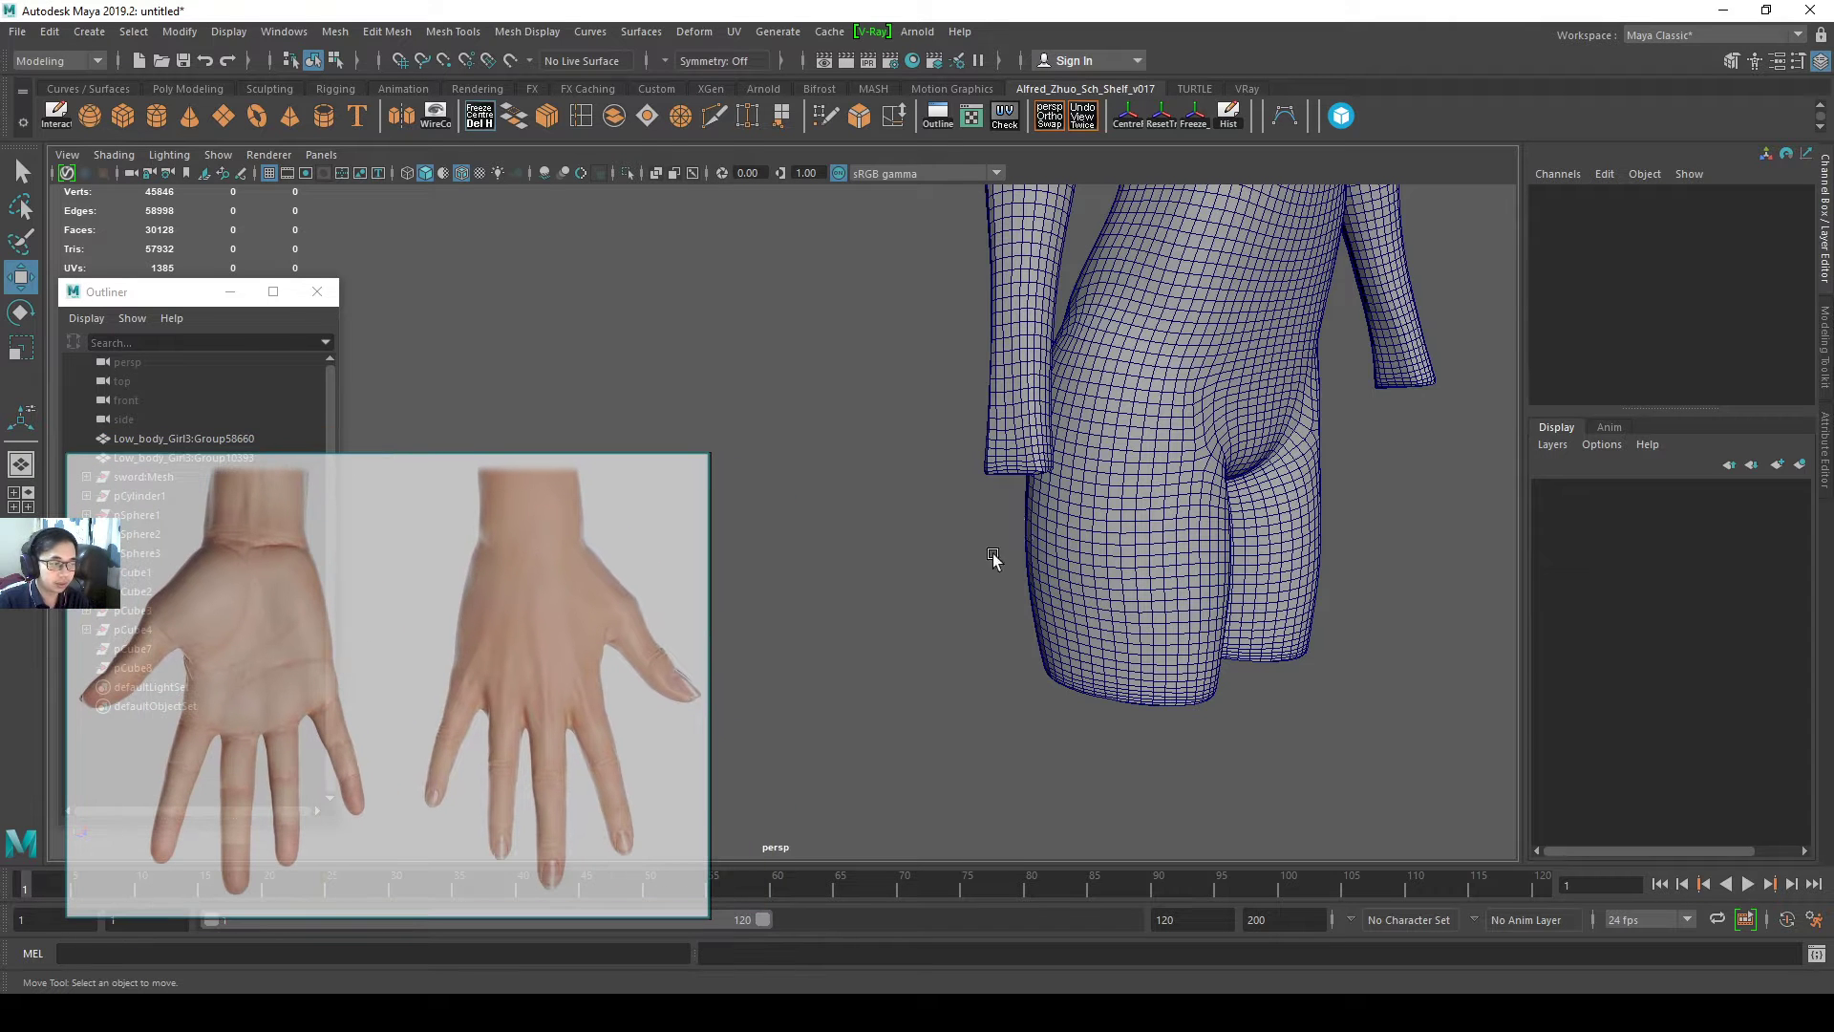
scroll(994, 561, down, 1)
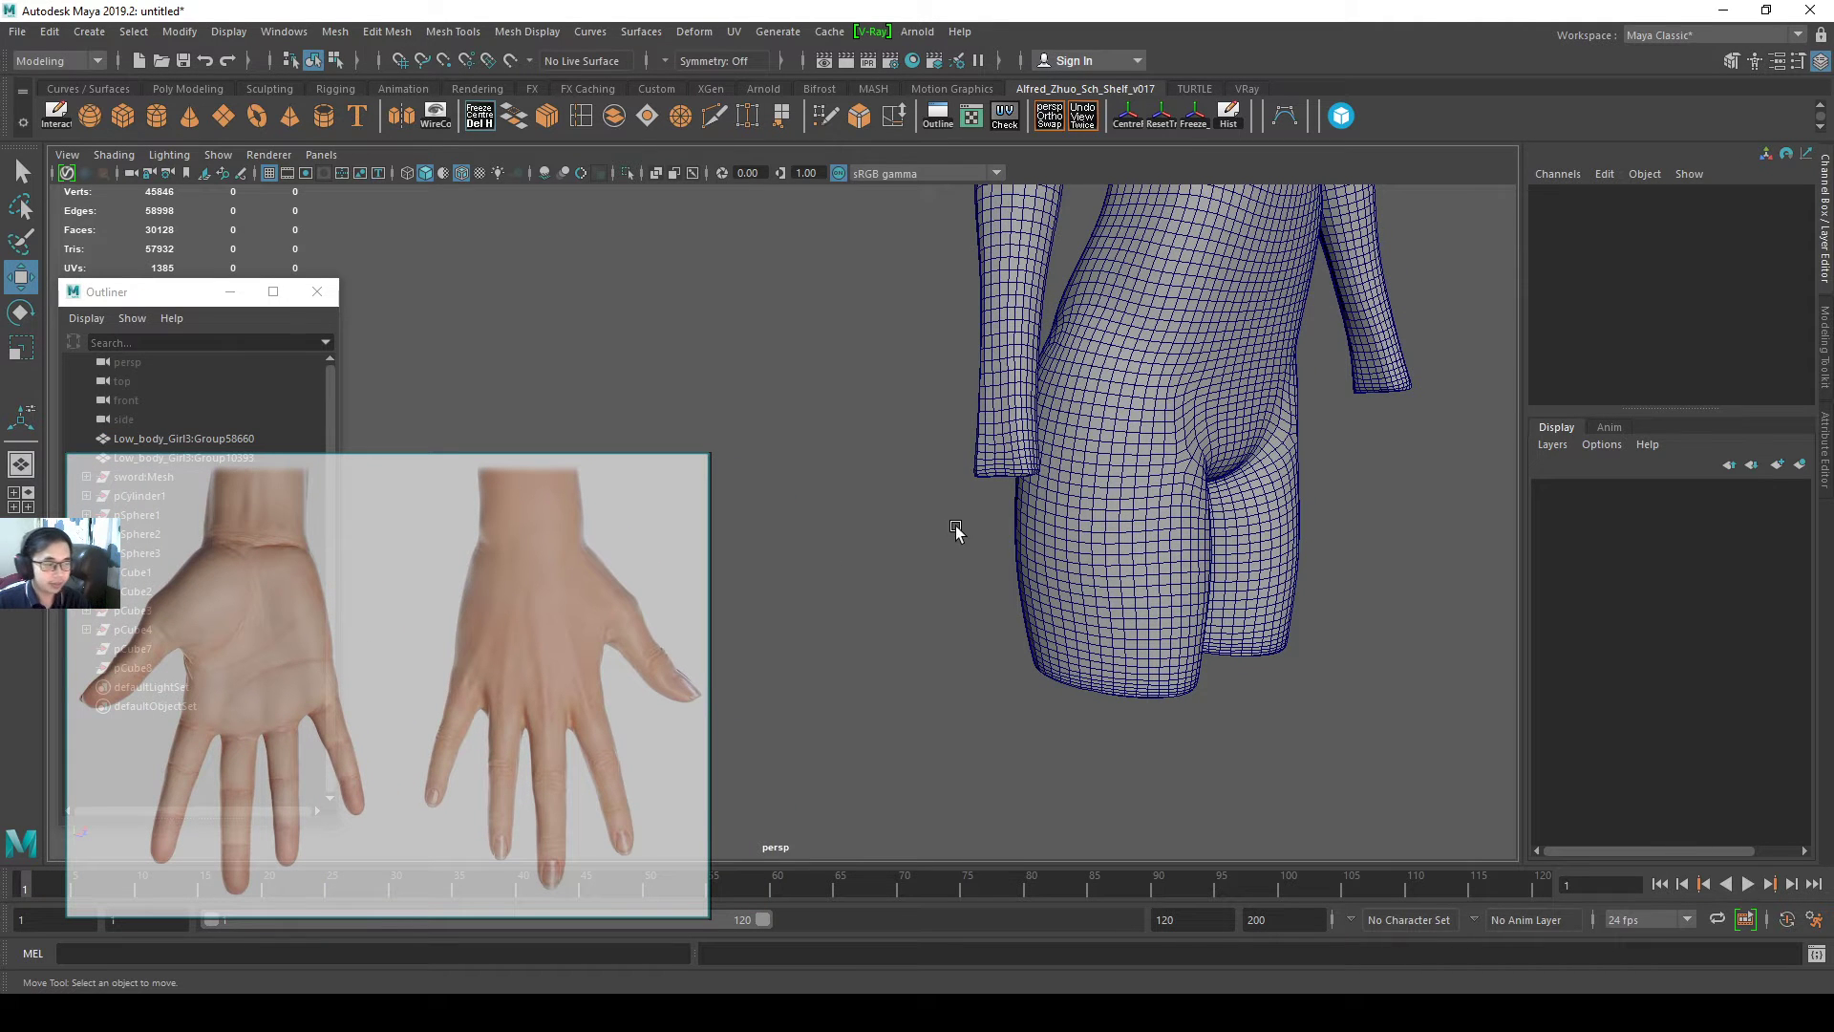
alt+drag(956, 532, 1087, 635)
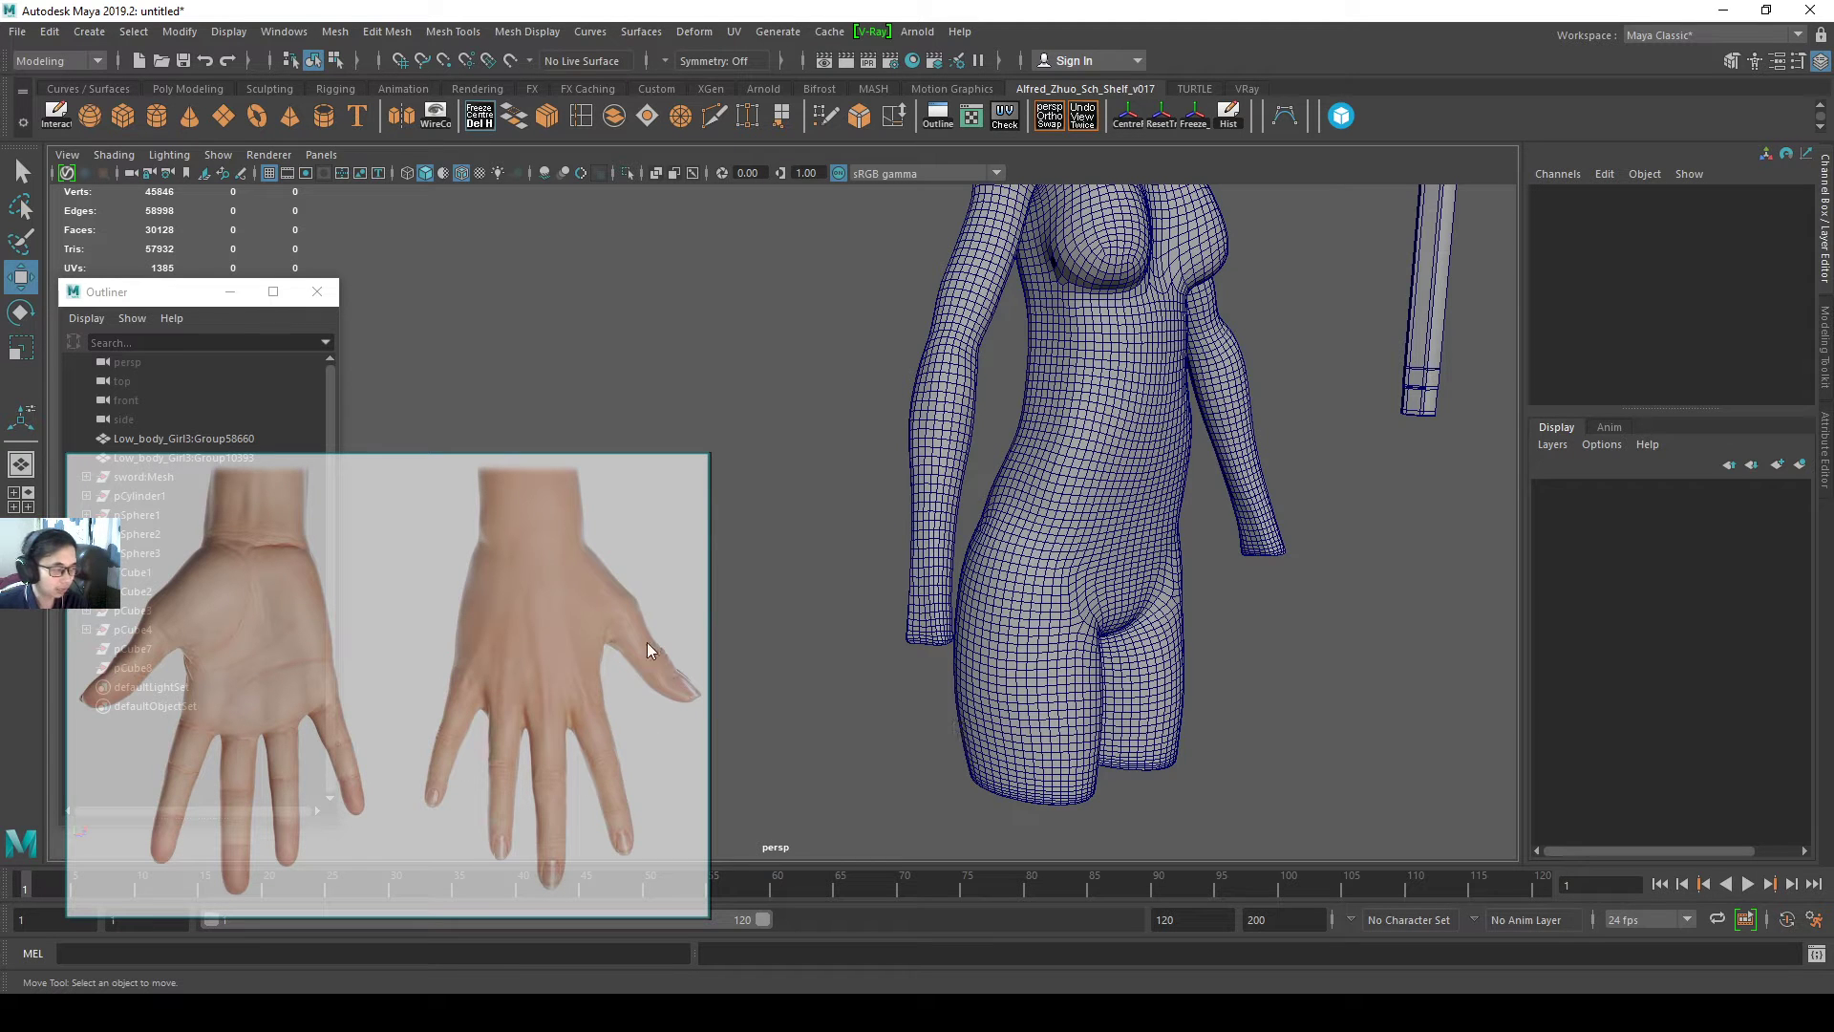
- Browse the hand pose references in the REF_Hand folder from Female.jpg to Man.jpg in XnView, and return to Maya
click(697, 1013)
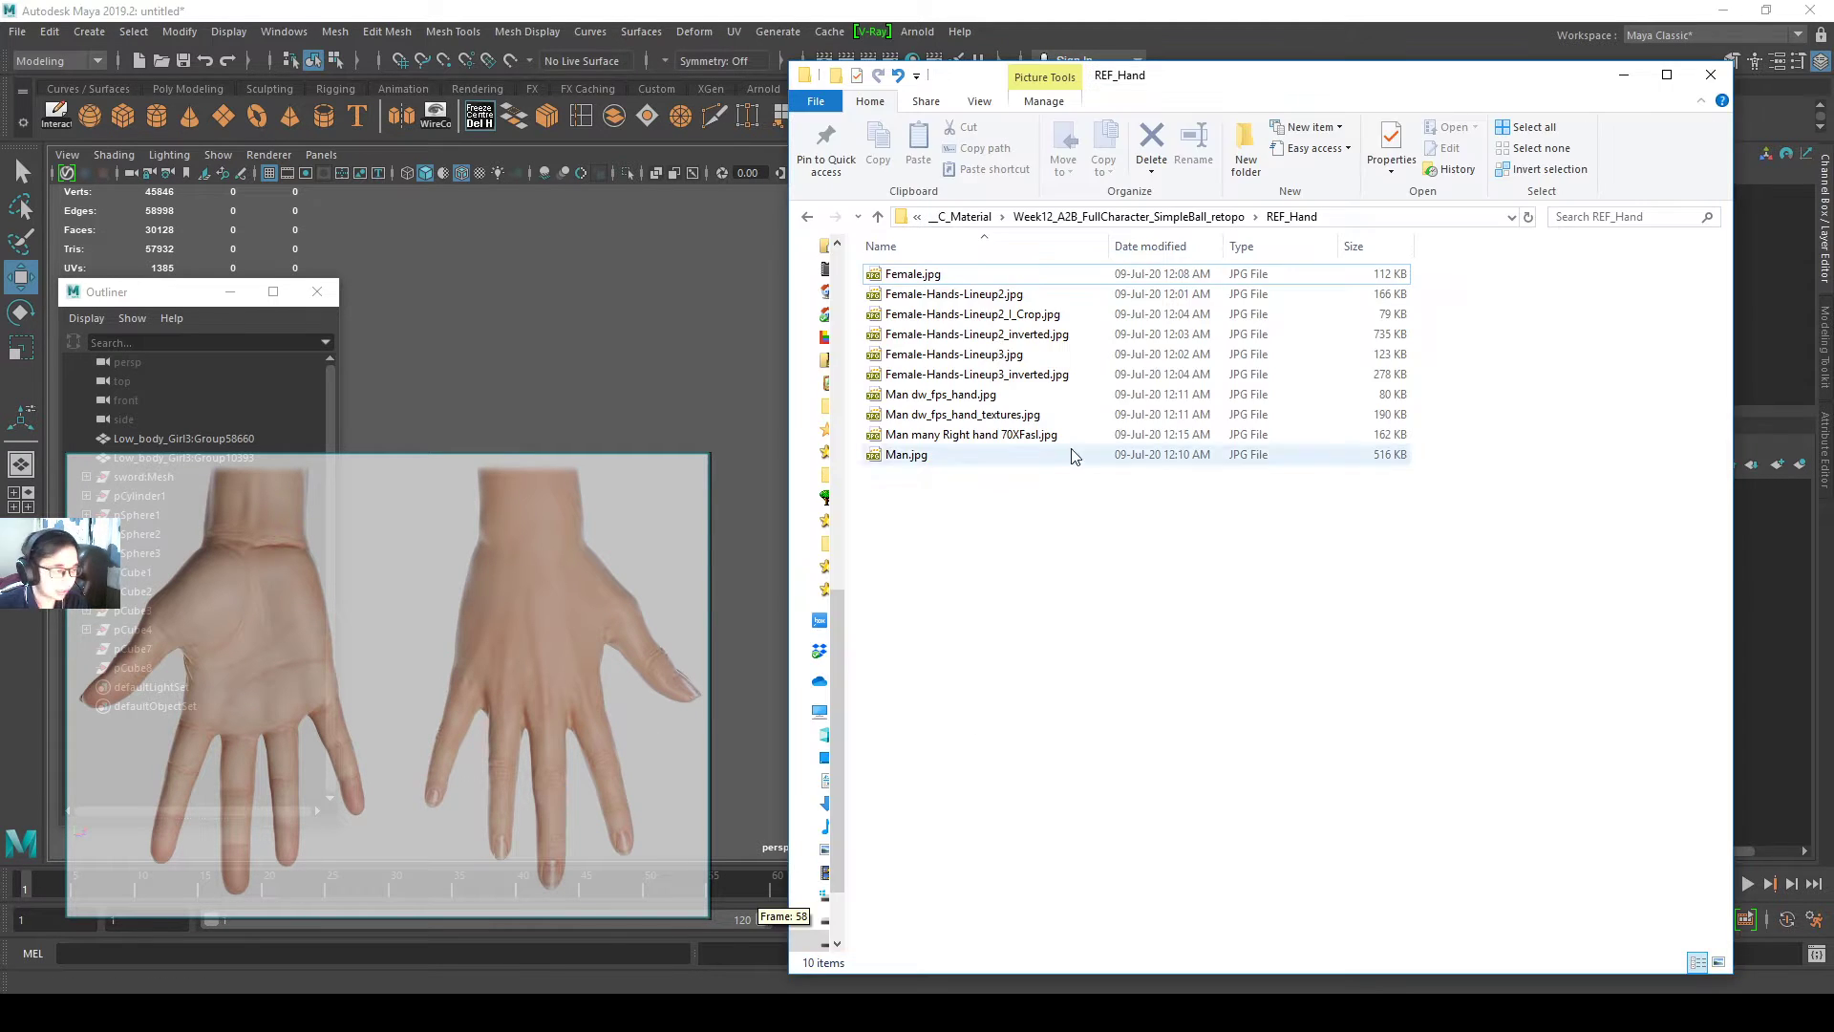
double_click(1051, 275)
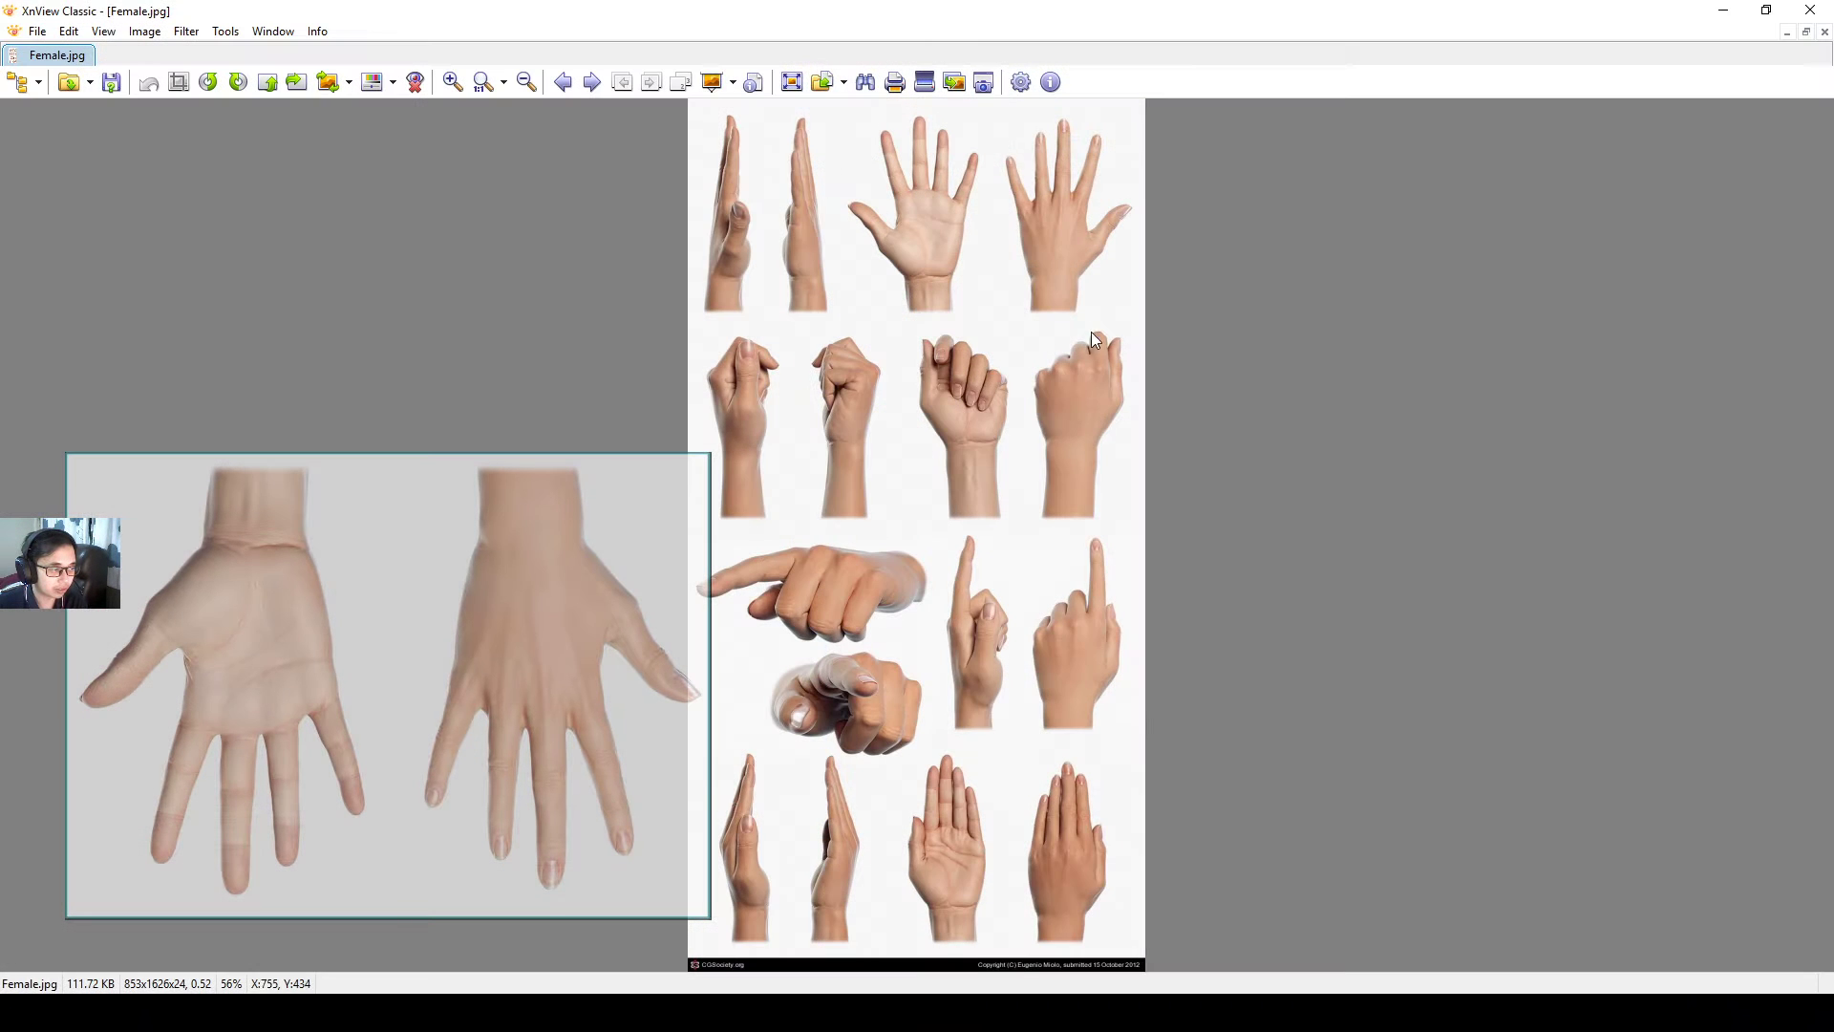
scroll(1183, 330, down, 2)
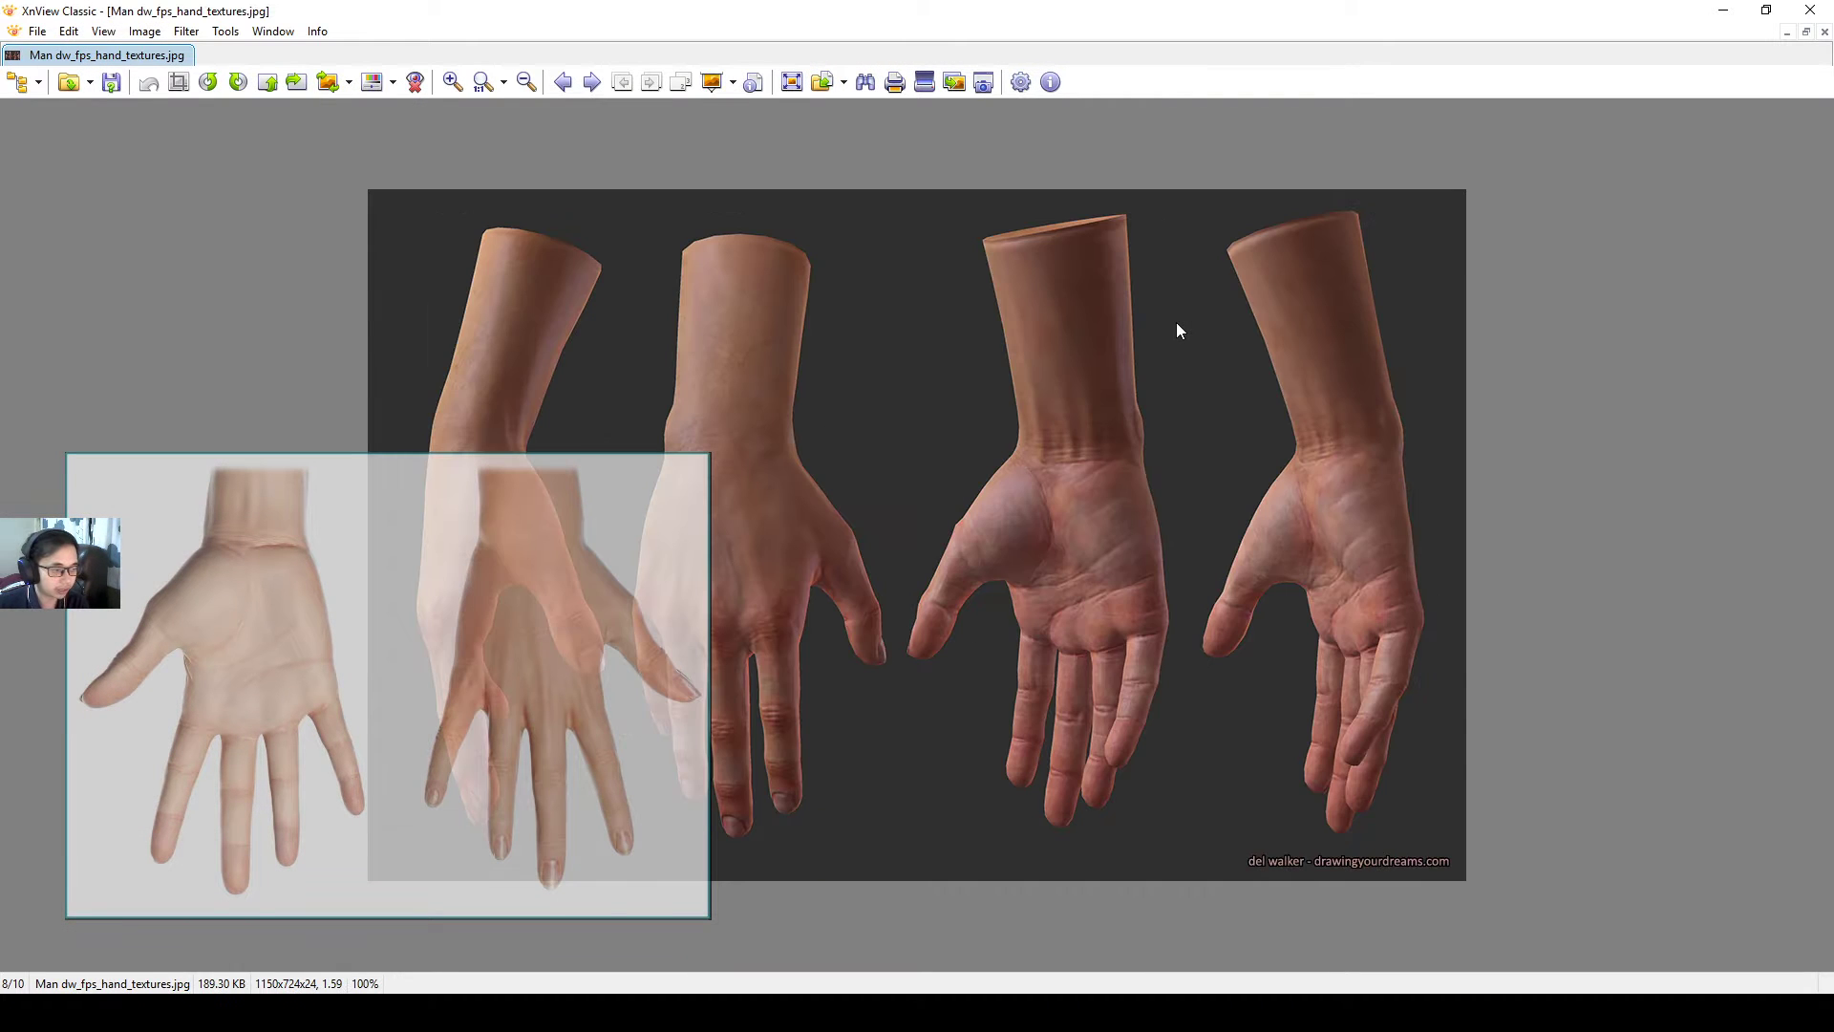
scroll(893, 586, down, 1)
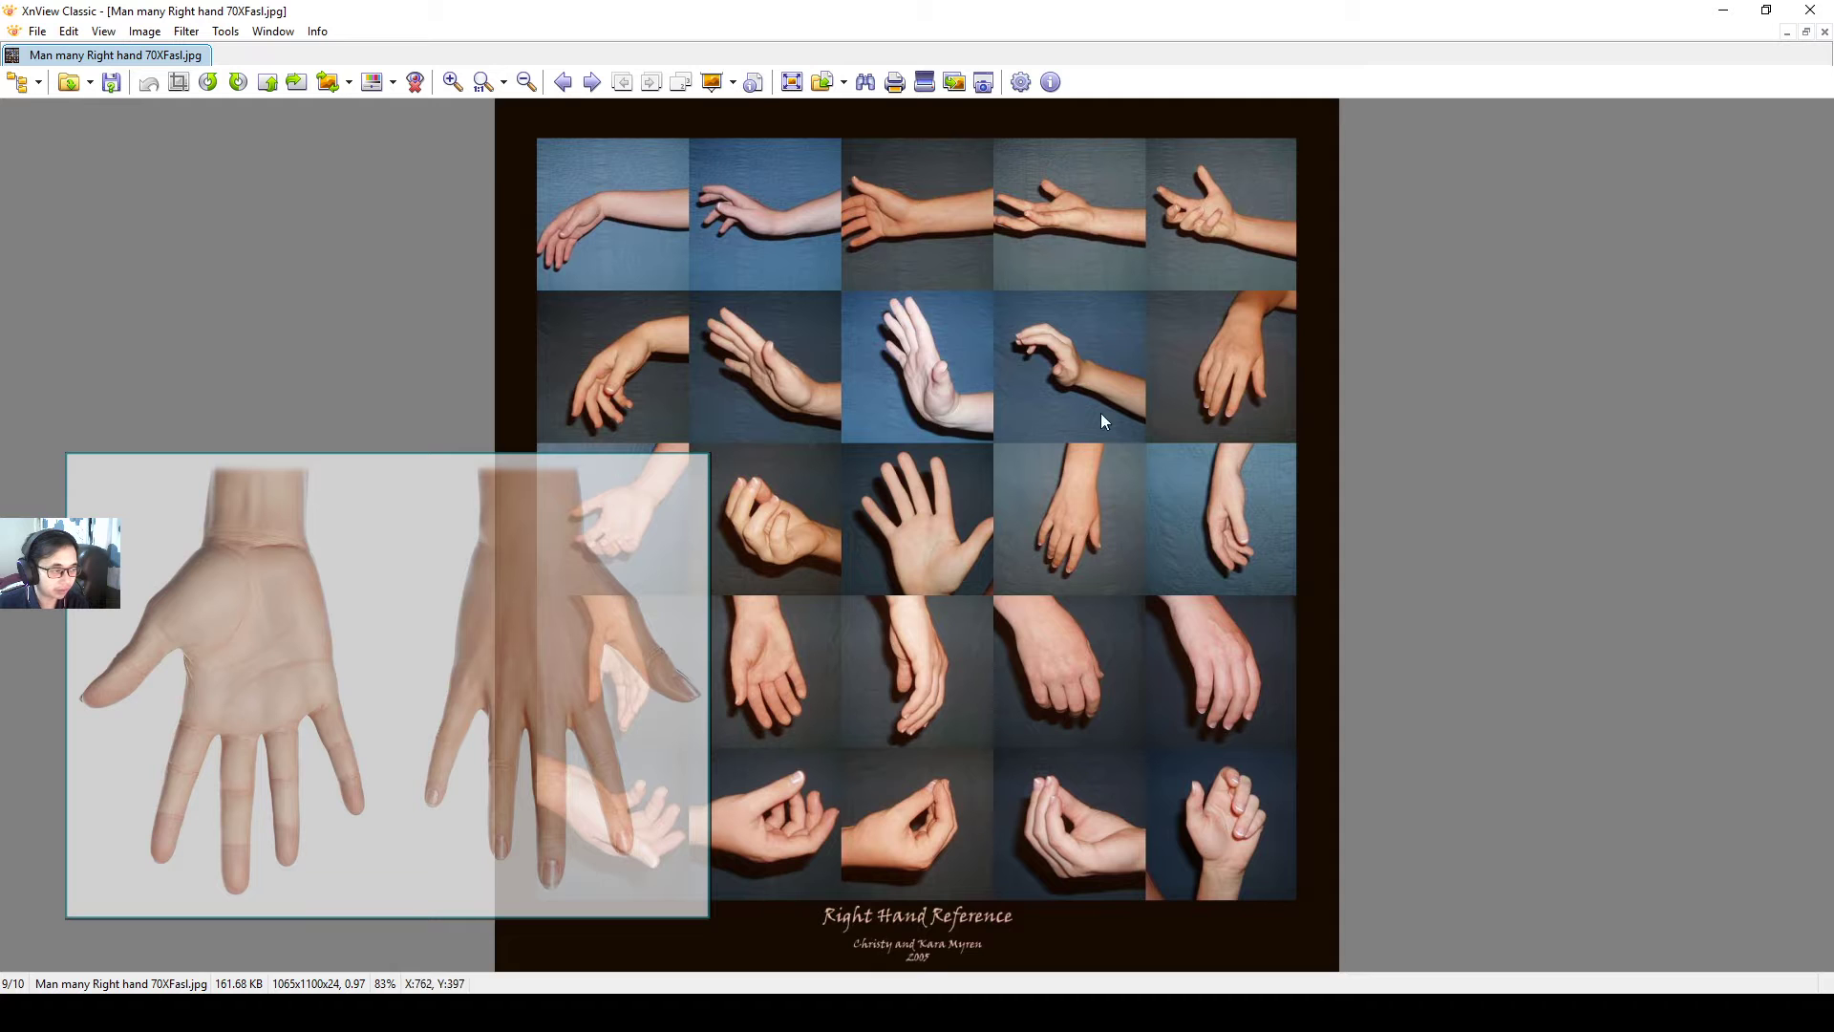
drag(1101, 407, 1102, 409)
scroll(1085, 371, down, 1)
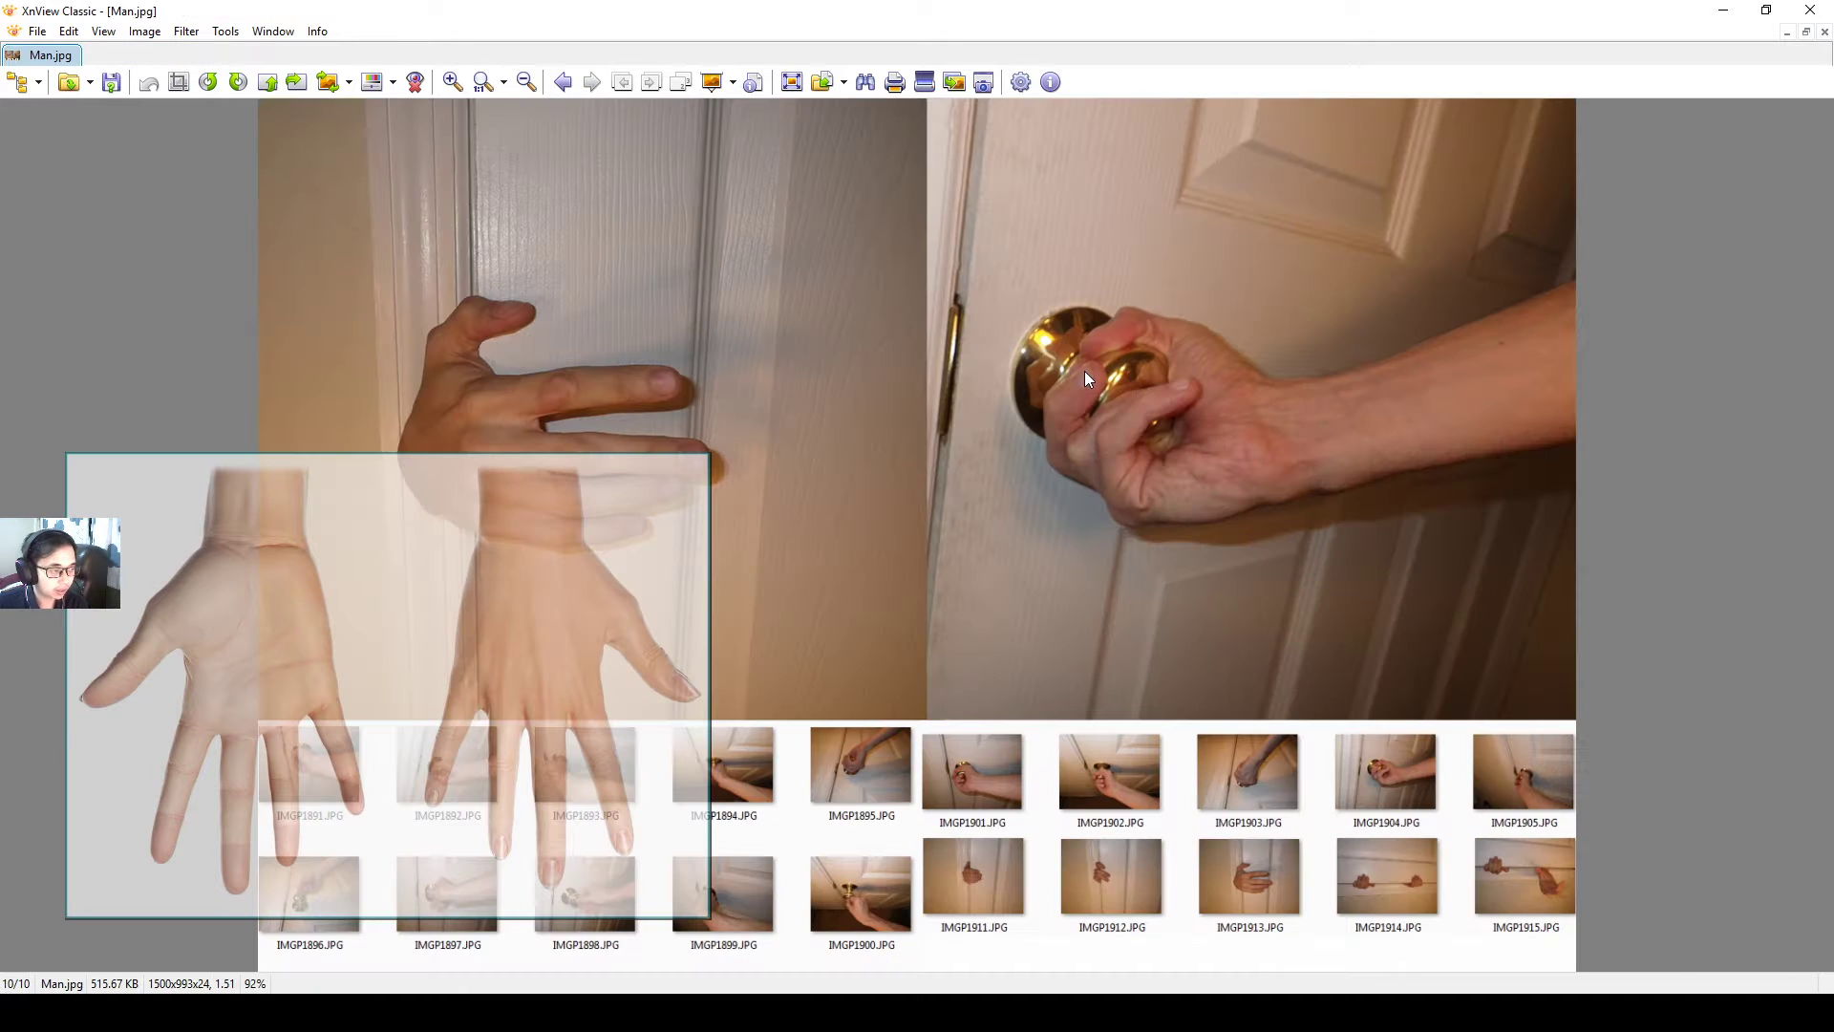
key(Escape)
click(1623, 75)
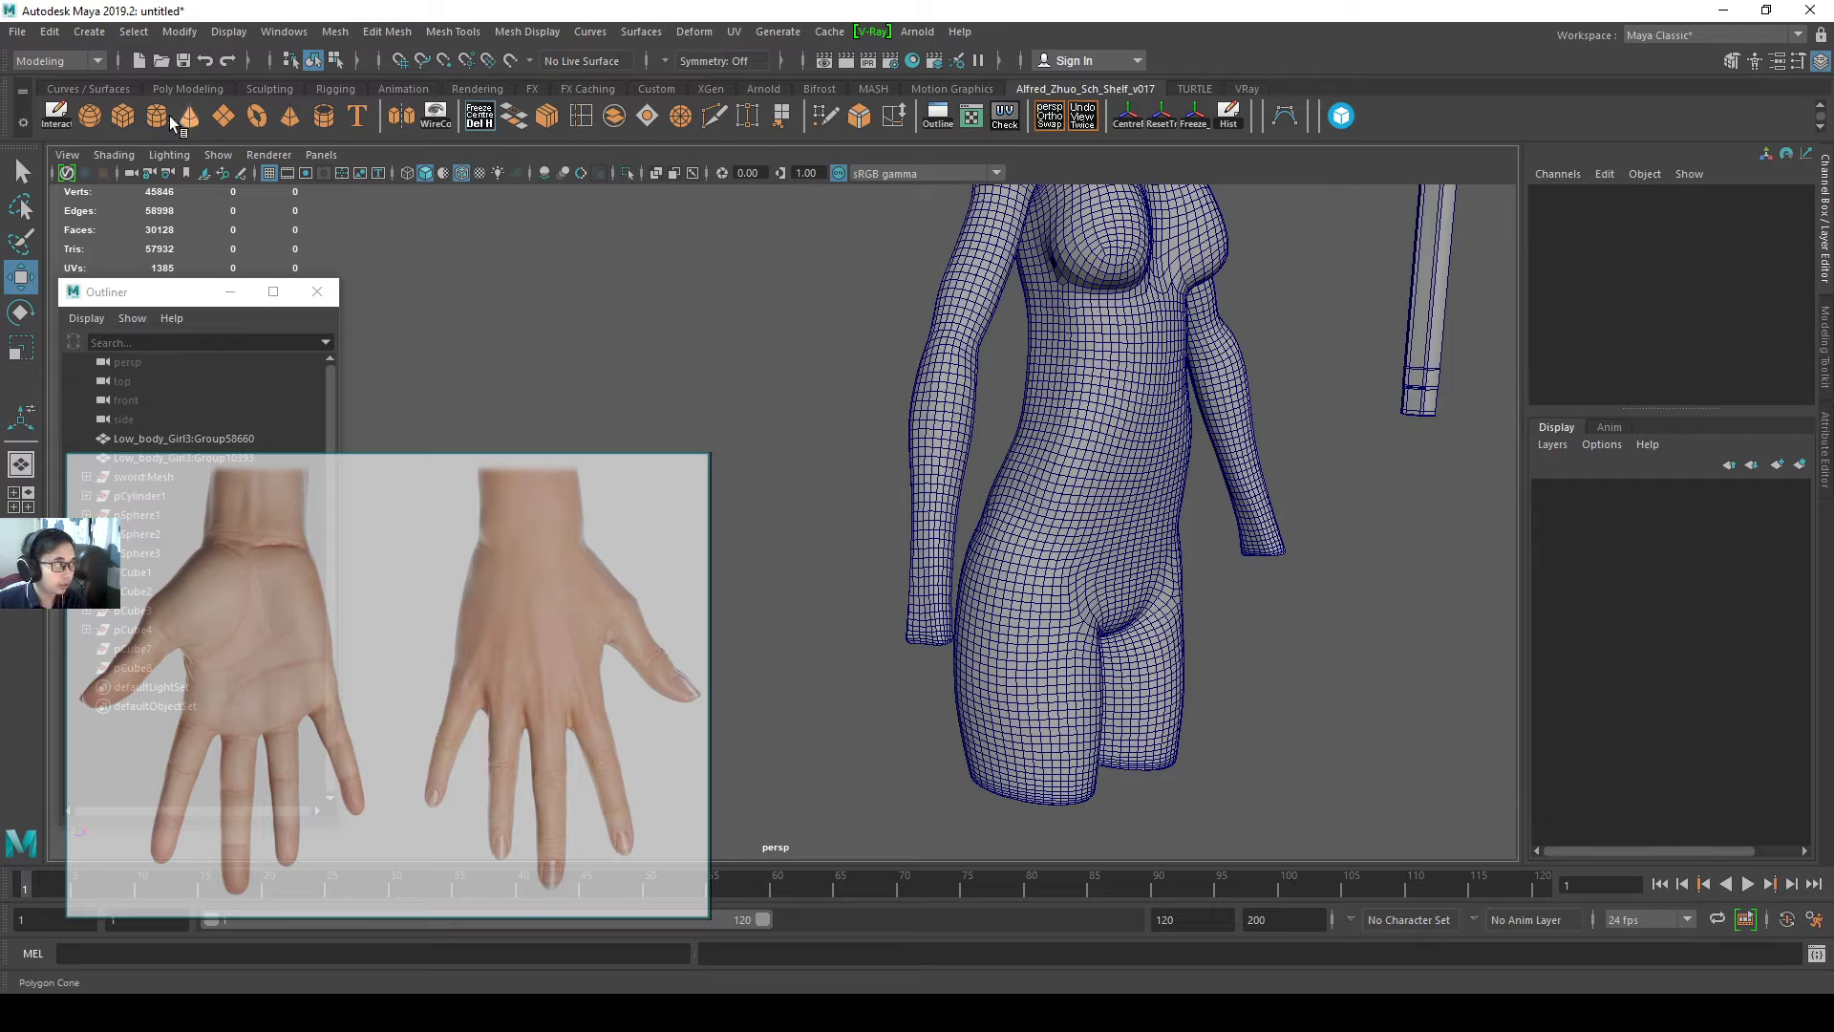
- Create a polygon cube and snap it to the open wrist end of the character's arm
click(126, 119)
alt+middle_drag(932, 482, 933, 520)
scroll(946, 487, down, 6)
alt+drag(972, 445, 993, 391)
scroll(994, 393, up, 4)
alt+middle_drag(994, 462, 990, 524)
key(v)
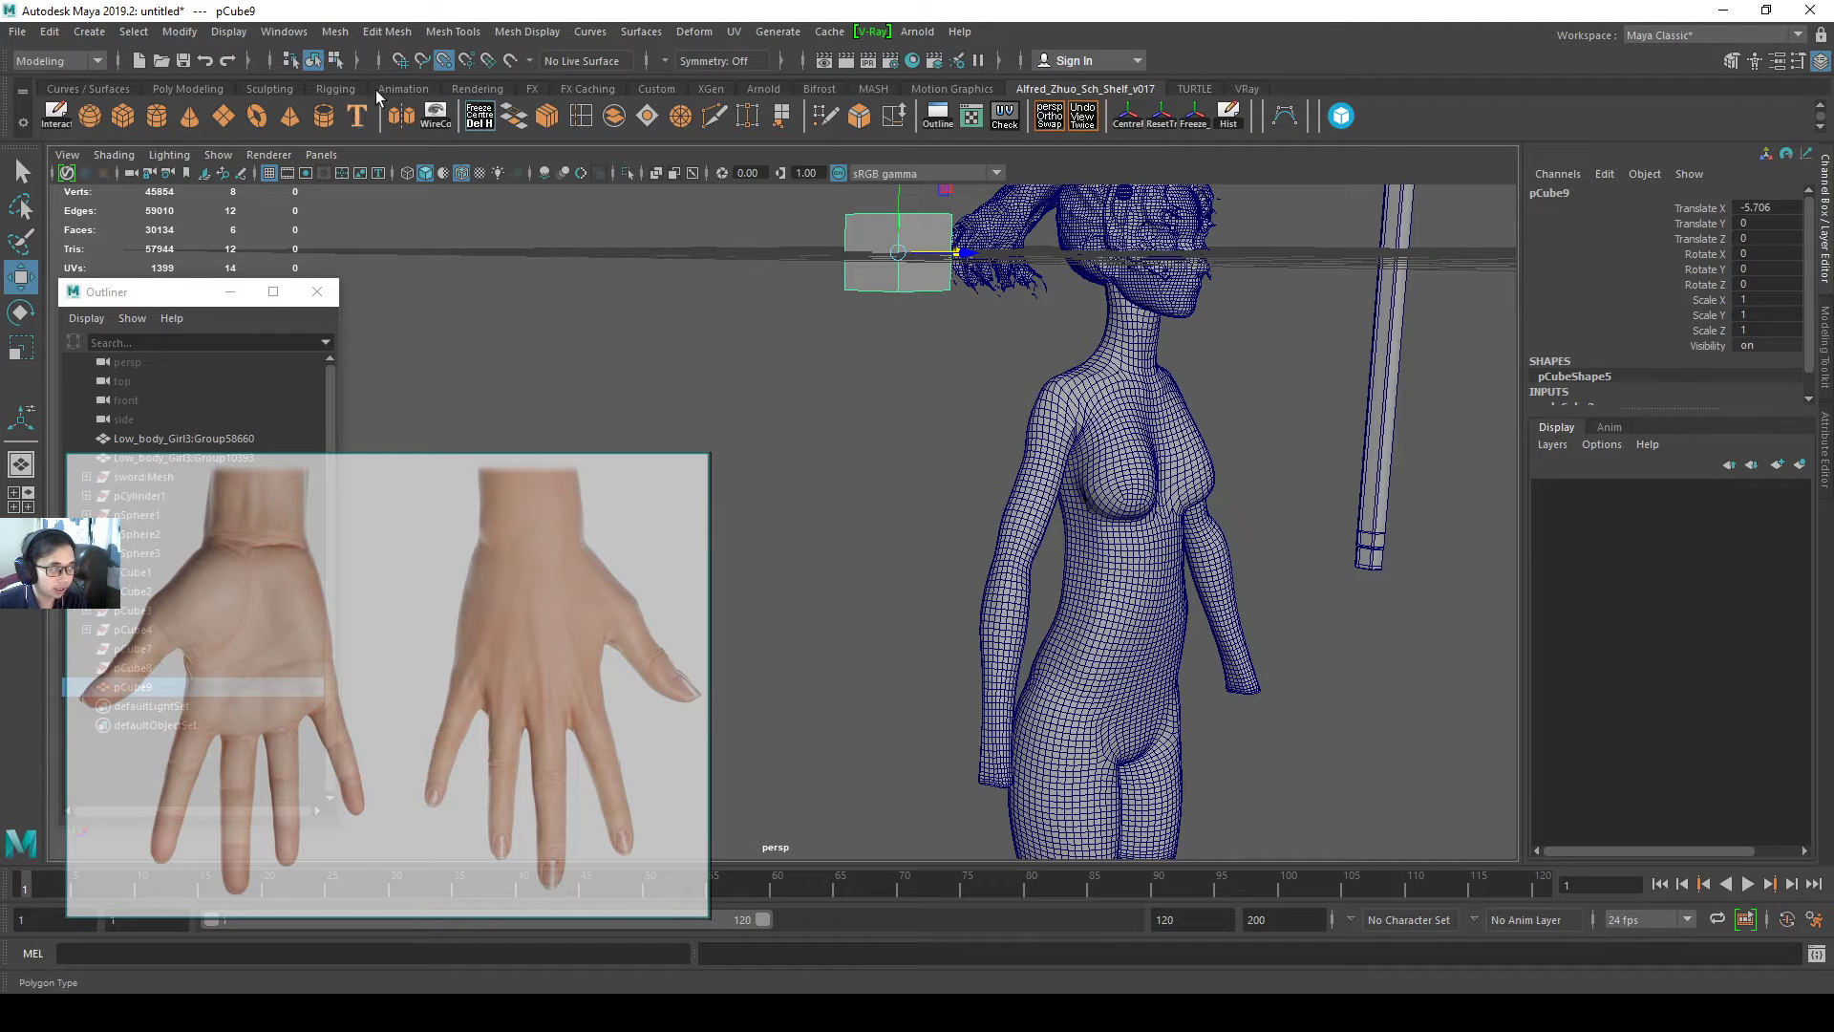
key(v)
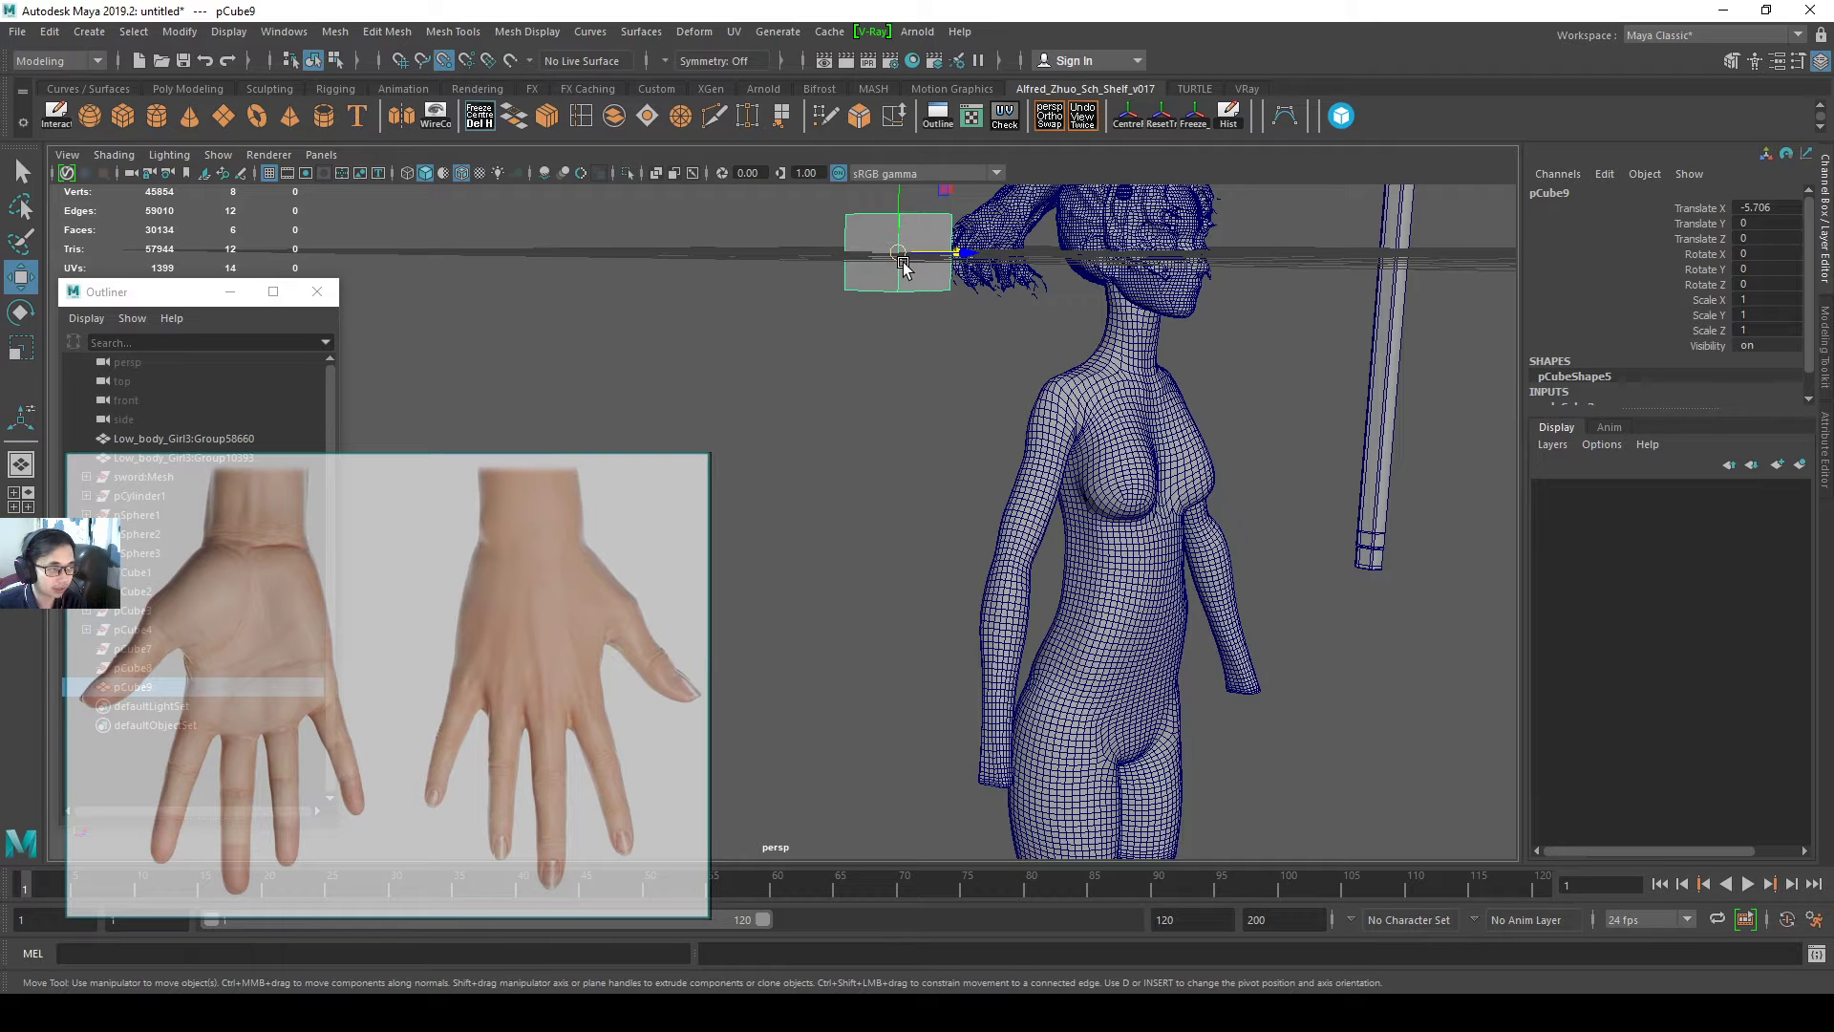
drag(907, 274, 1027, 748)
scroll(1027, 748, up, 8)
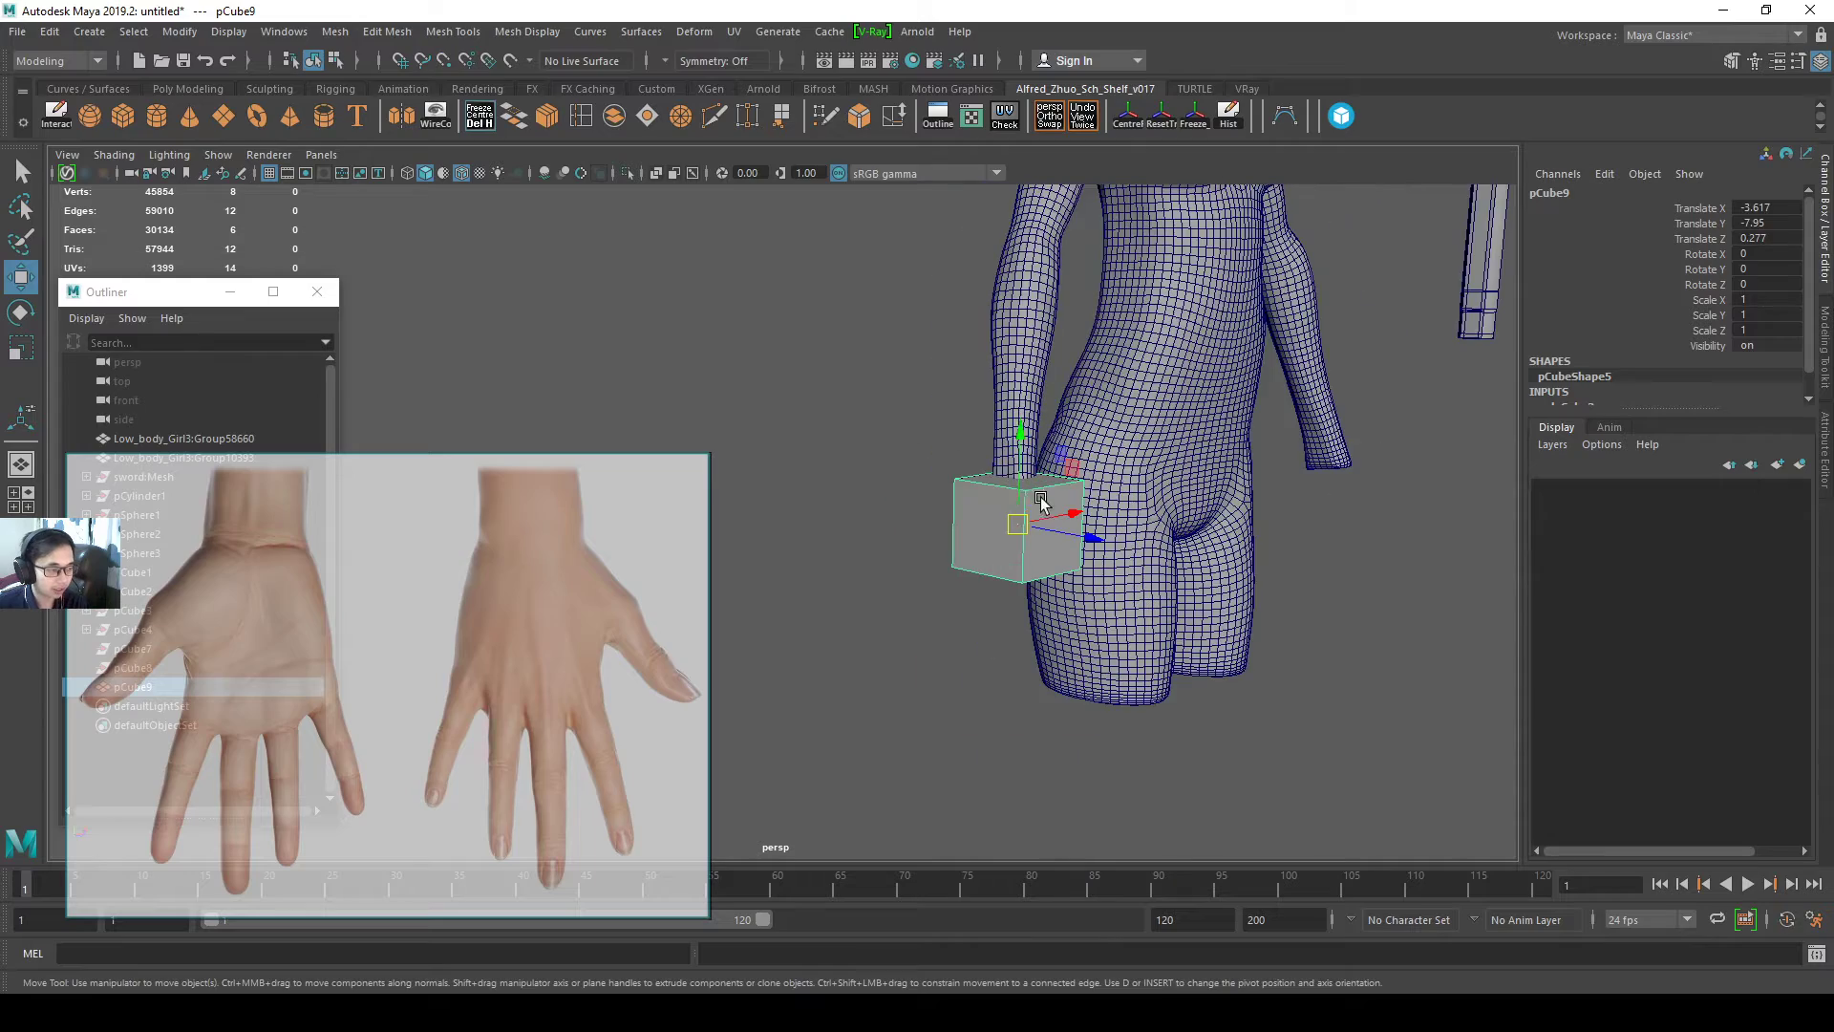
- Flatten the cube to an X scale of 0.183 and move it directly below the wrist opening
alt+drag(992, 602, 907, 590)
key(r)
key(w)
key(r)
drag(968, 516, 984, 517)
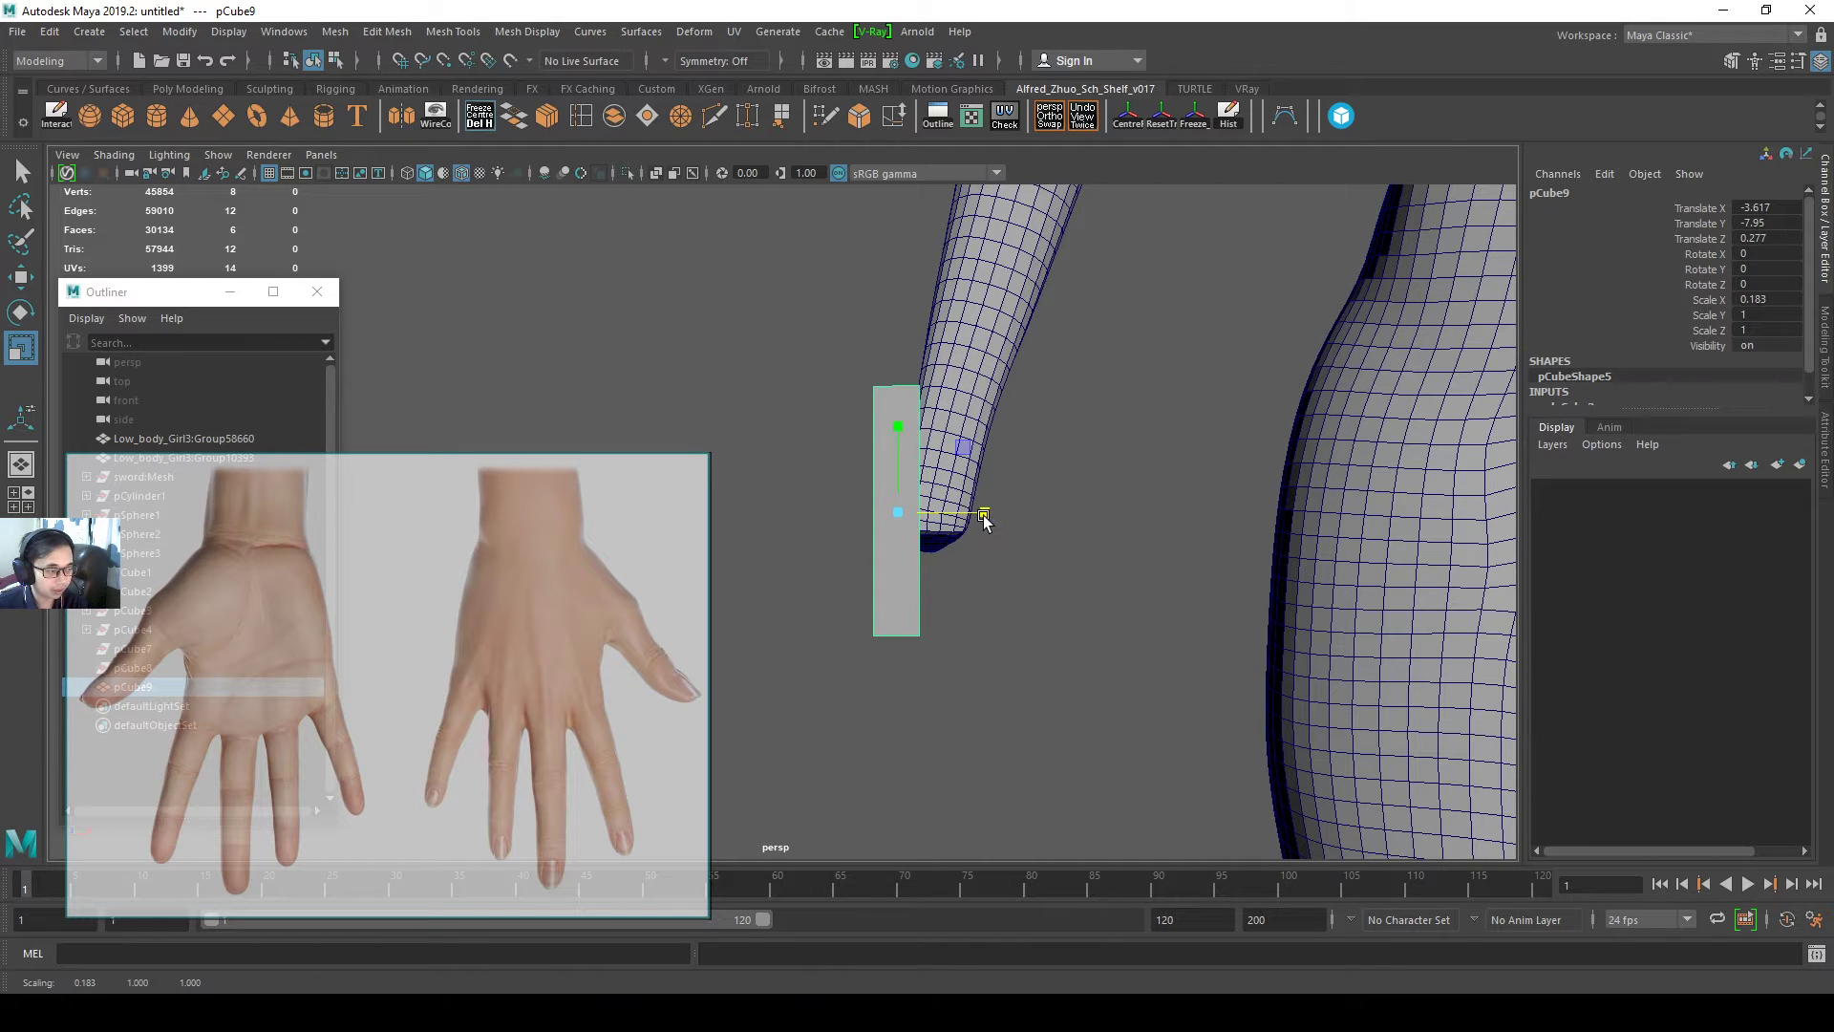
key(w)
middle_drag(954, 438, 985, 579)
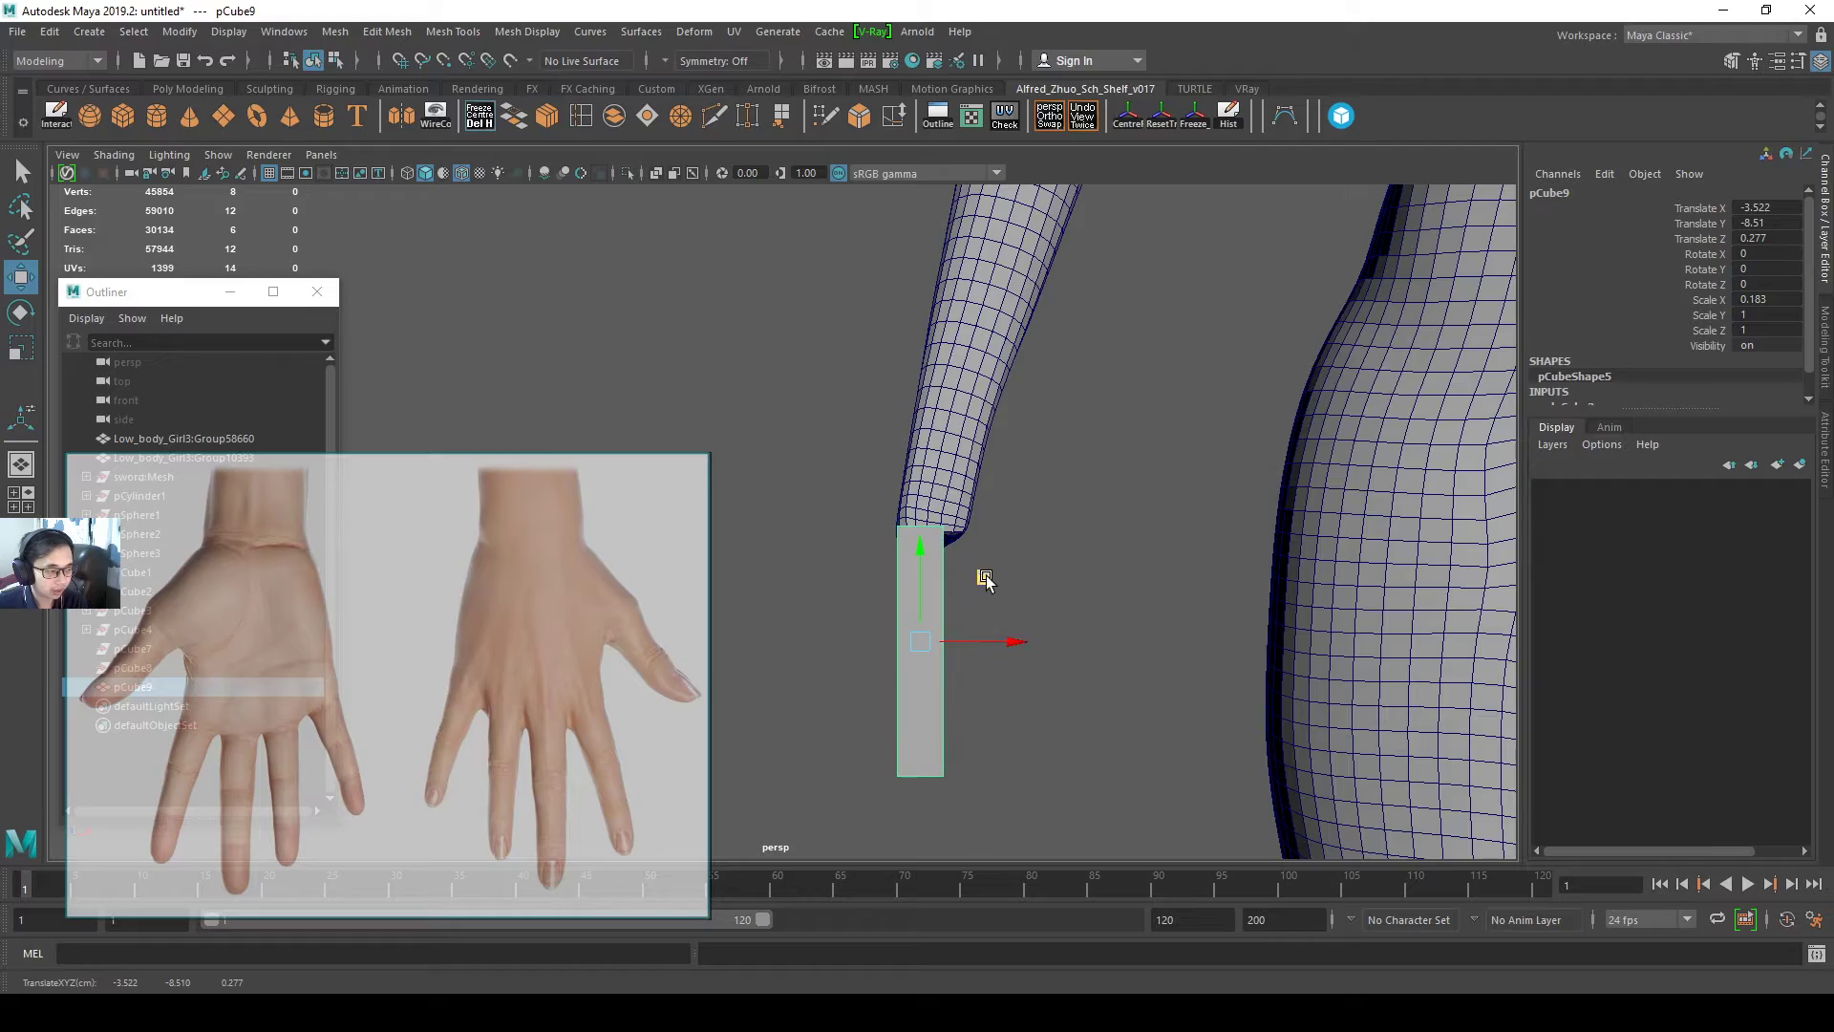
- Stretch the flattened cube to a Y scale of 1.056 and align it under the wrist in side view
alt+drag(985, 579, 1103, 522)
key(r)
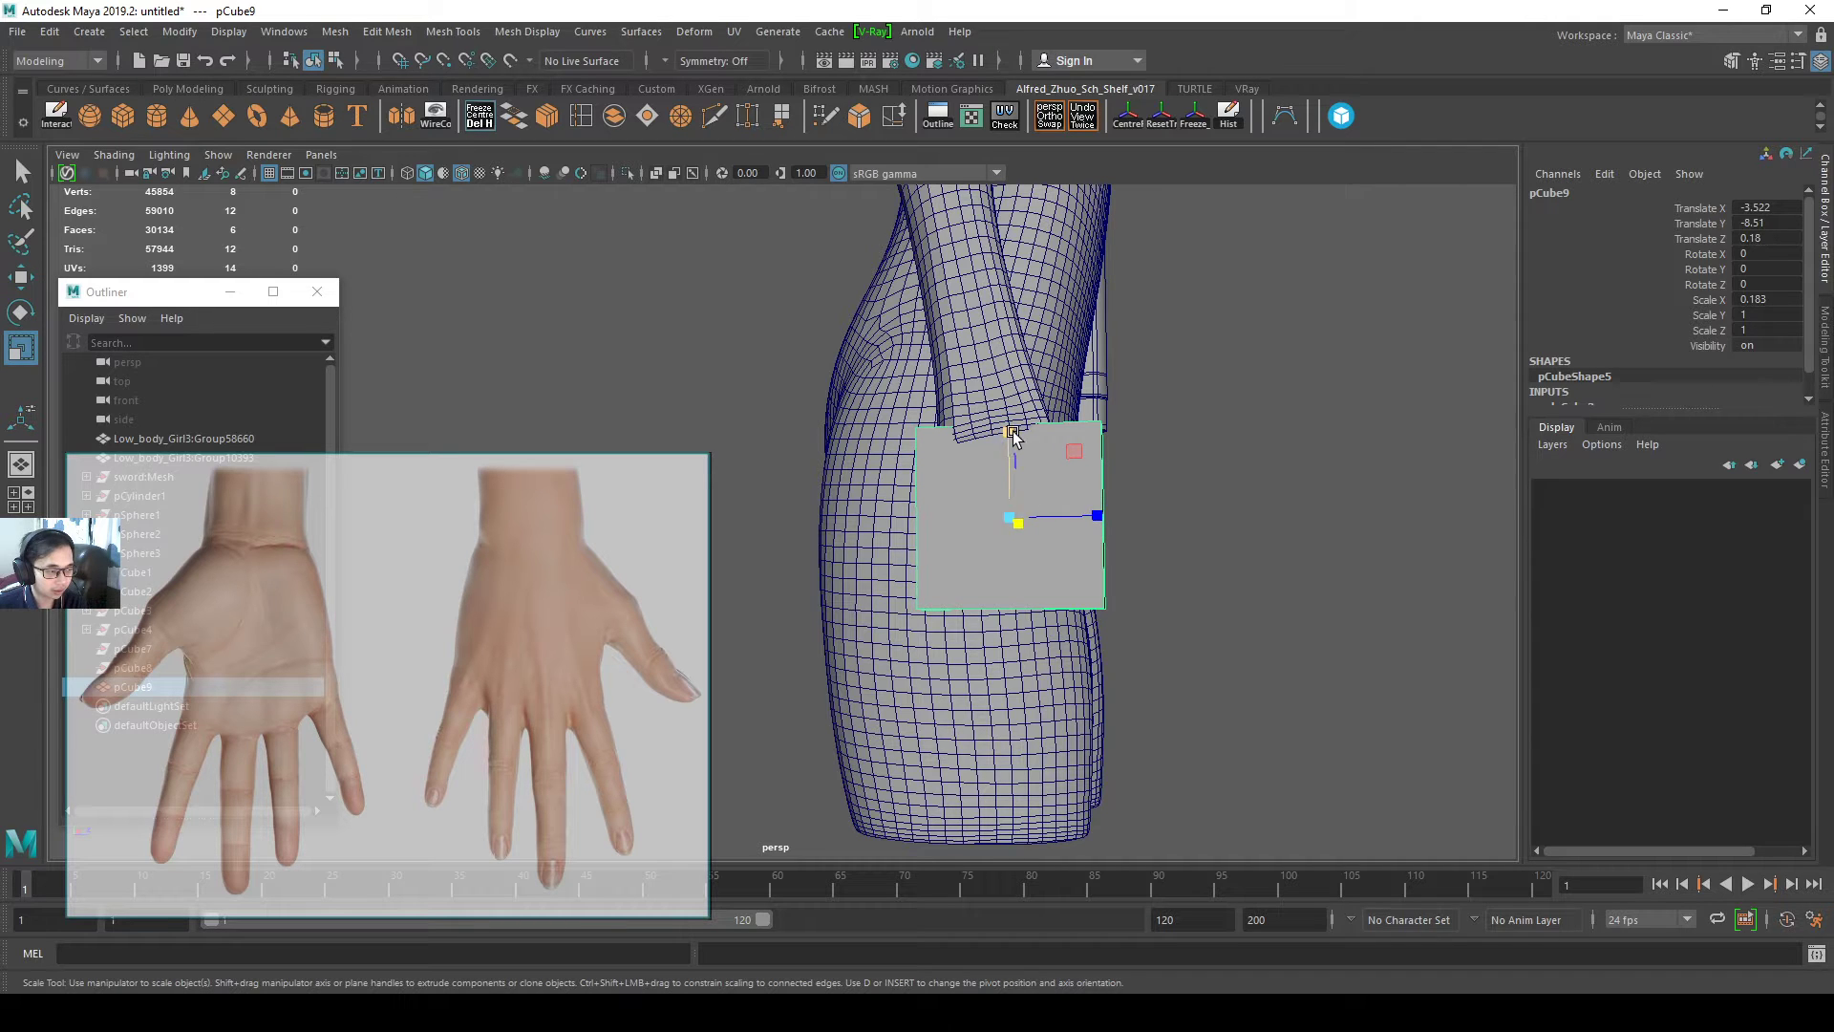
drag(1010, 432, 1077, 470)
key(w)
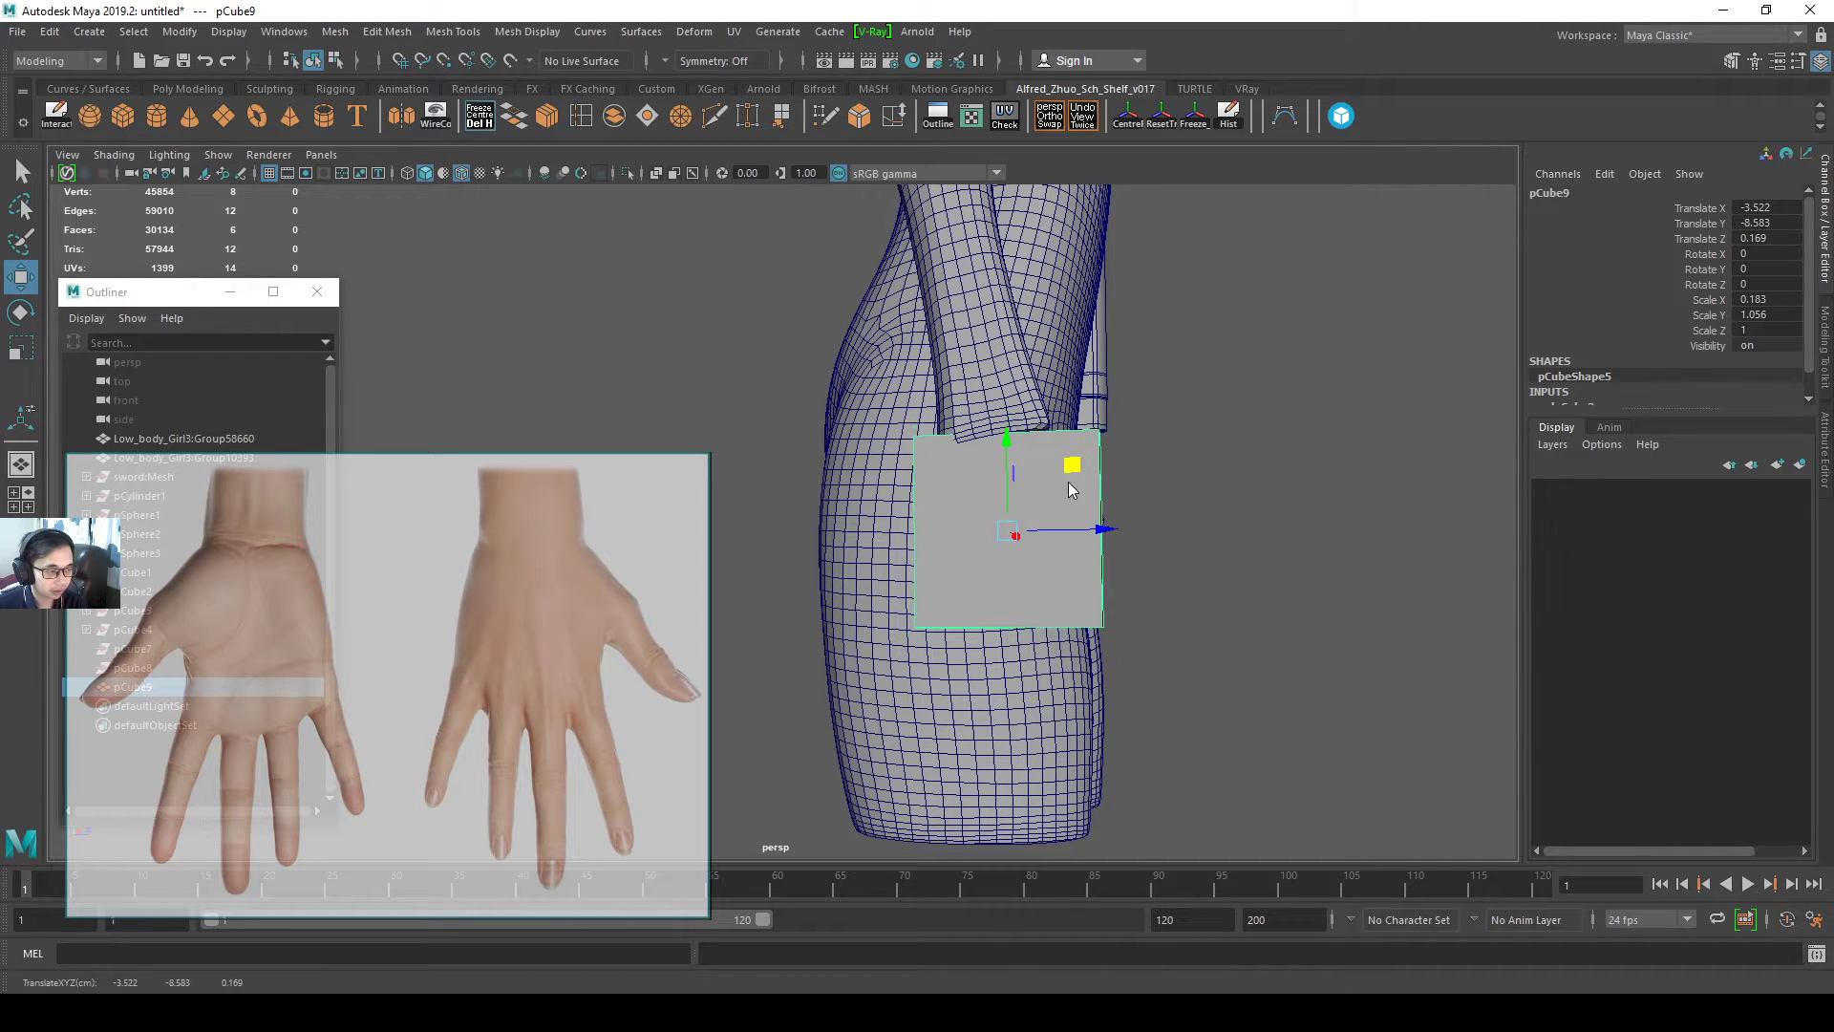
- Taper the box into a palm shape by moving its upper corner vertices in to wrist width and adjusting a lower corner
right_drag(1070, 484, 1065, 543)
alt+drag(1064, 543, 1069, 561)
click(1082, 413)
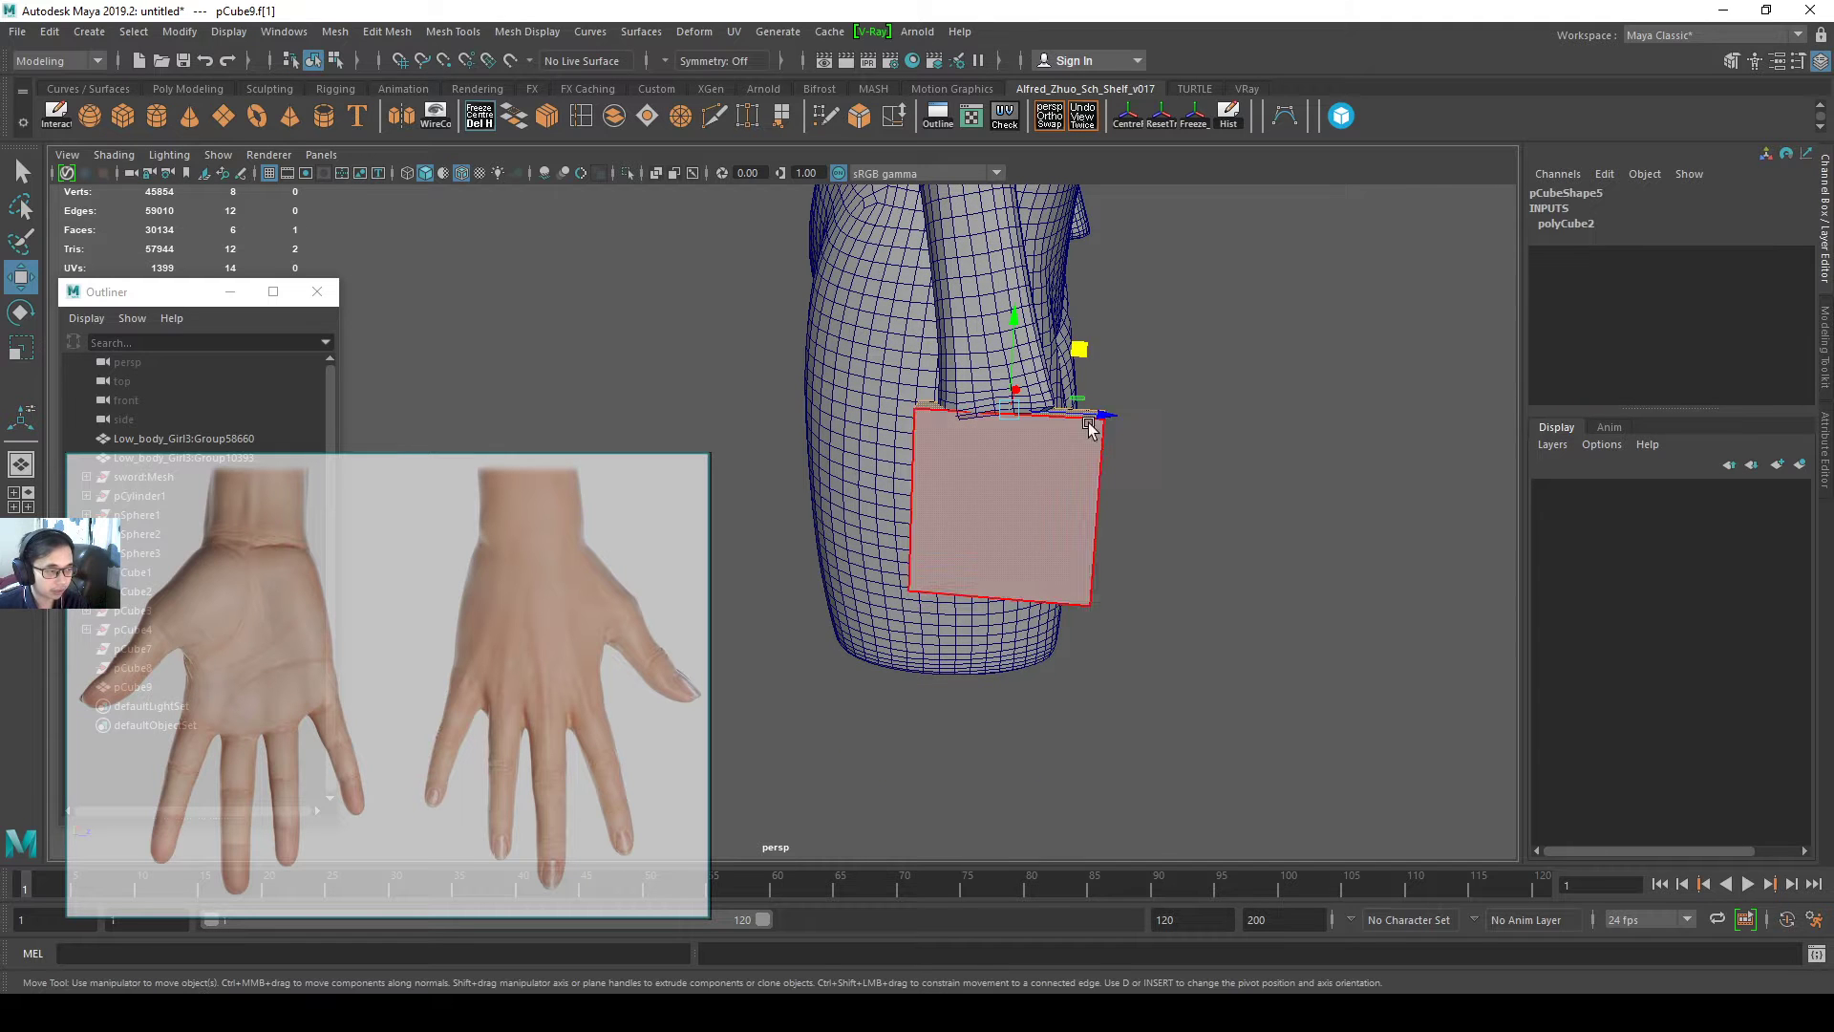
key(r)
key(w)
mouse_move(1085, 418)
alt+mouse_down()
mouse_move(1098, 431)
mouse_move(1073, 405)
alt+mouse_up()
right_drag(1049, 437, 964, 430)
drag(1097, 405, 1041, 460)
drag(1131, 373, 1114, 369)
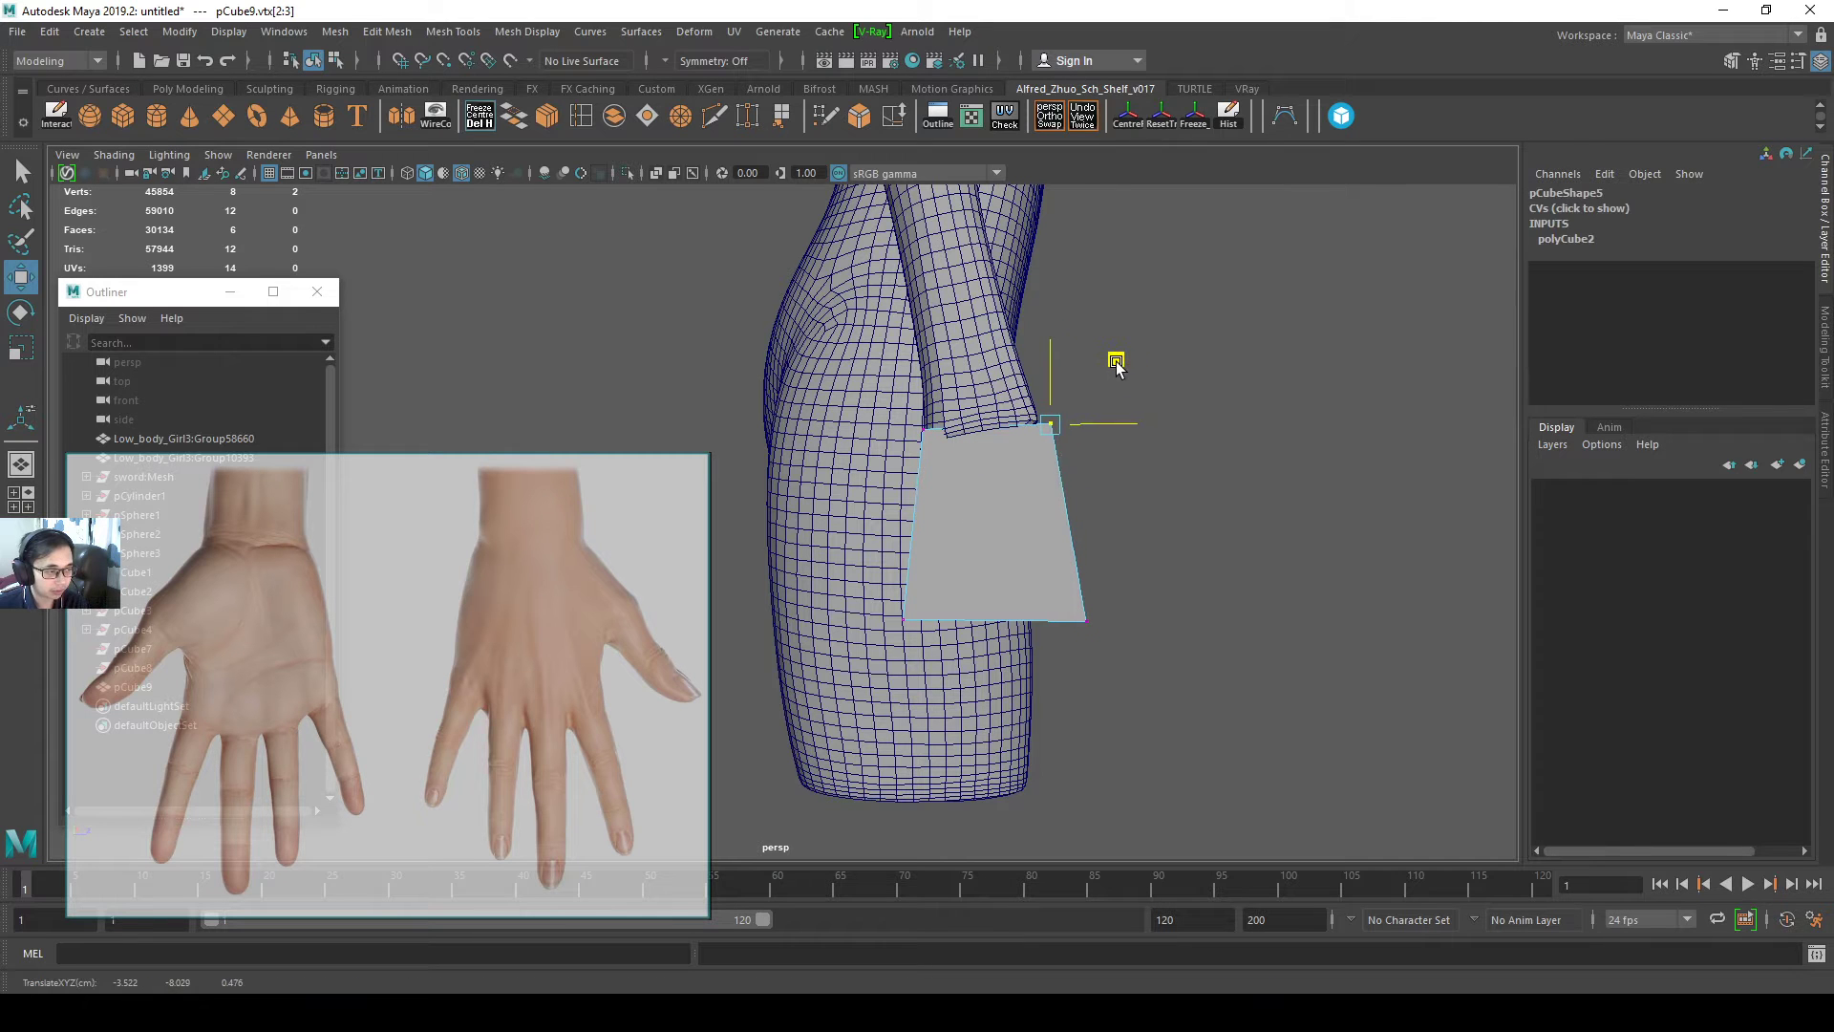
drag(1123, 554, 1049, 643)
drag(1149, 556, 1144, 567)
- Insert two edge loops in the palm block, one across its middle and one lengthwise near the thumb side
alt+drag(1145, 567, 941, 544)
right_drag(966, 484, 1018, 462)
alt+drag(1001, 537, 1115, 629)
click(589, 130)
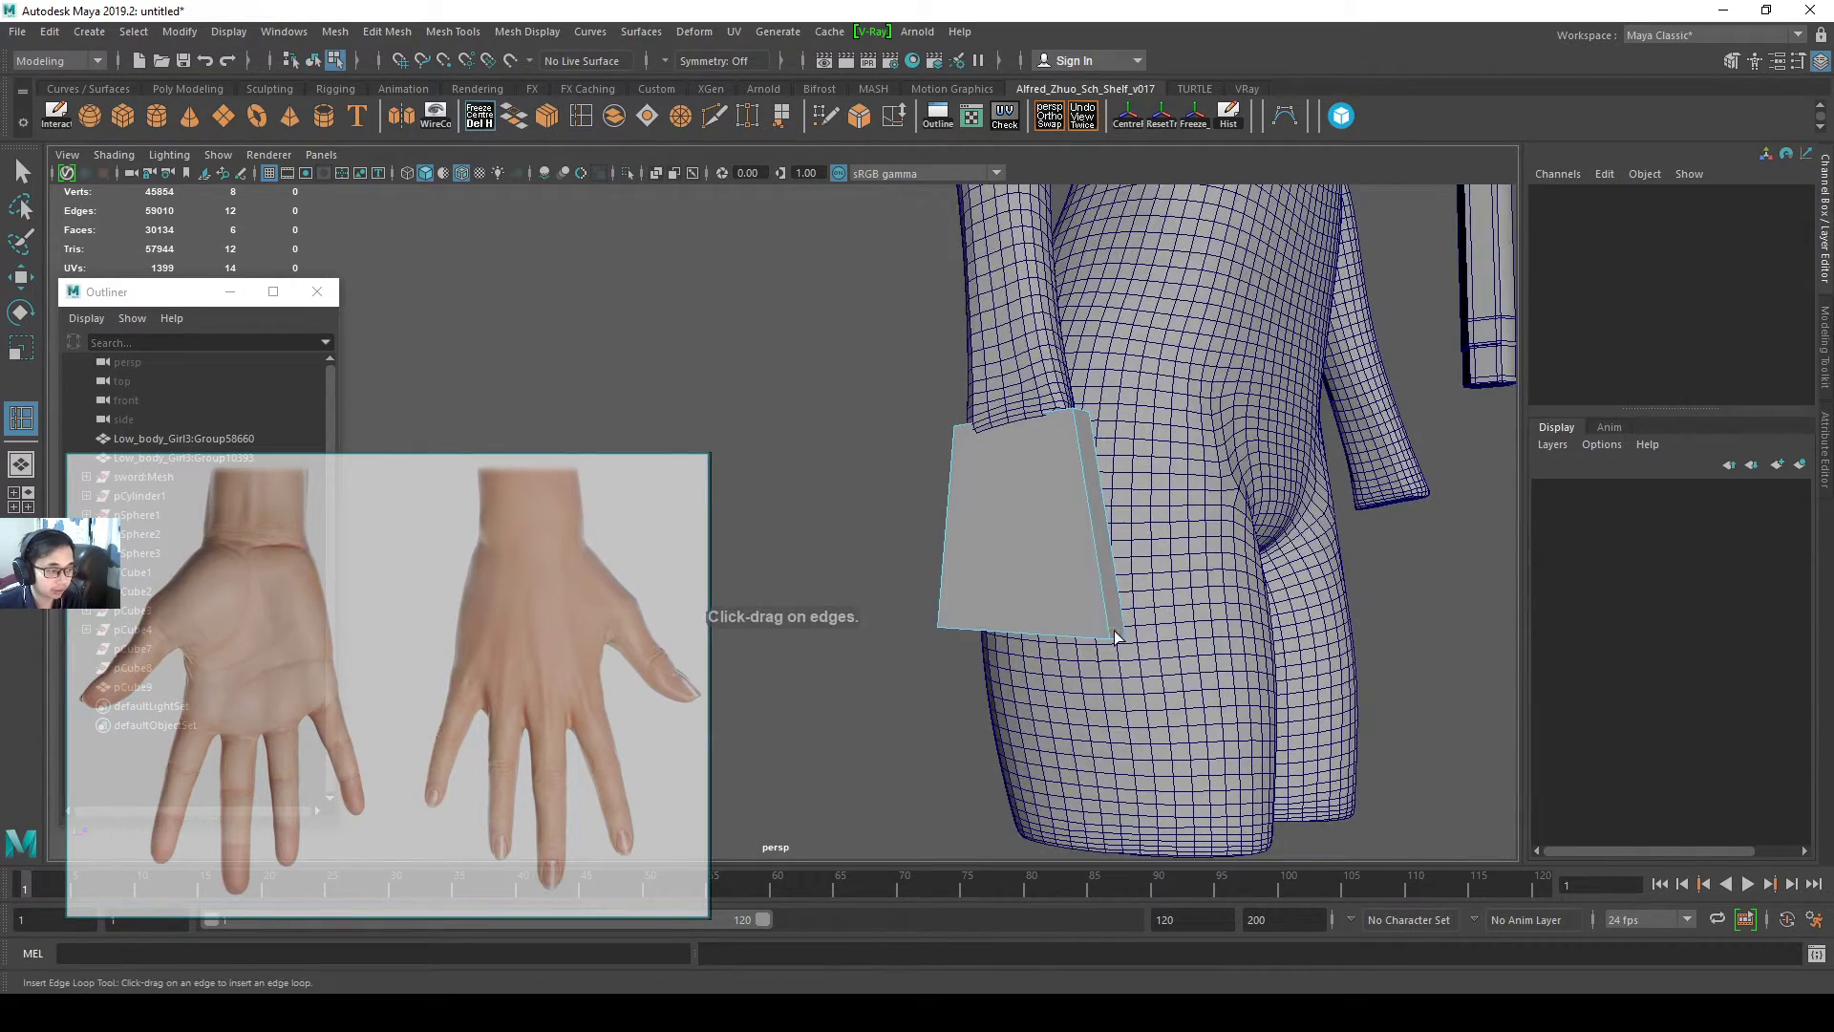
click(1066, 644)
key(ctrl+z)
drag(1095, 526, 1092, 517)
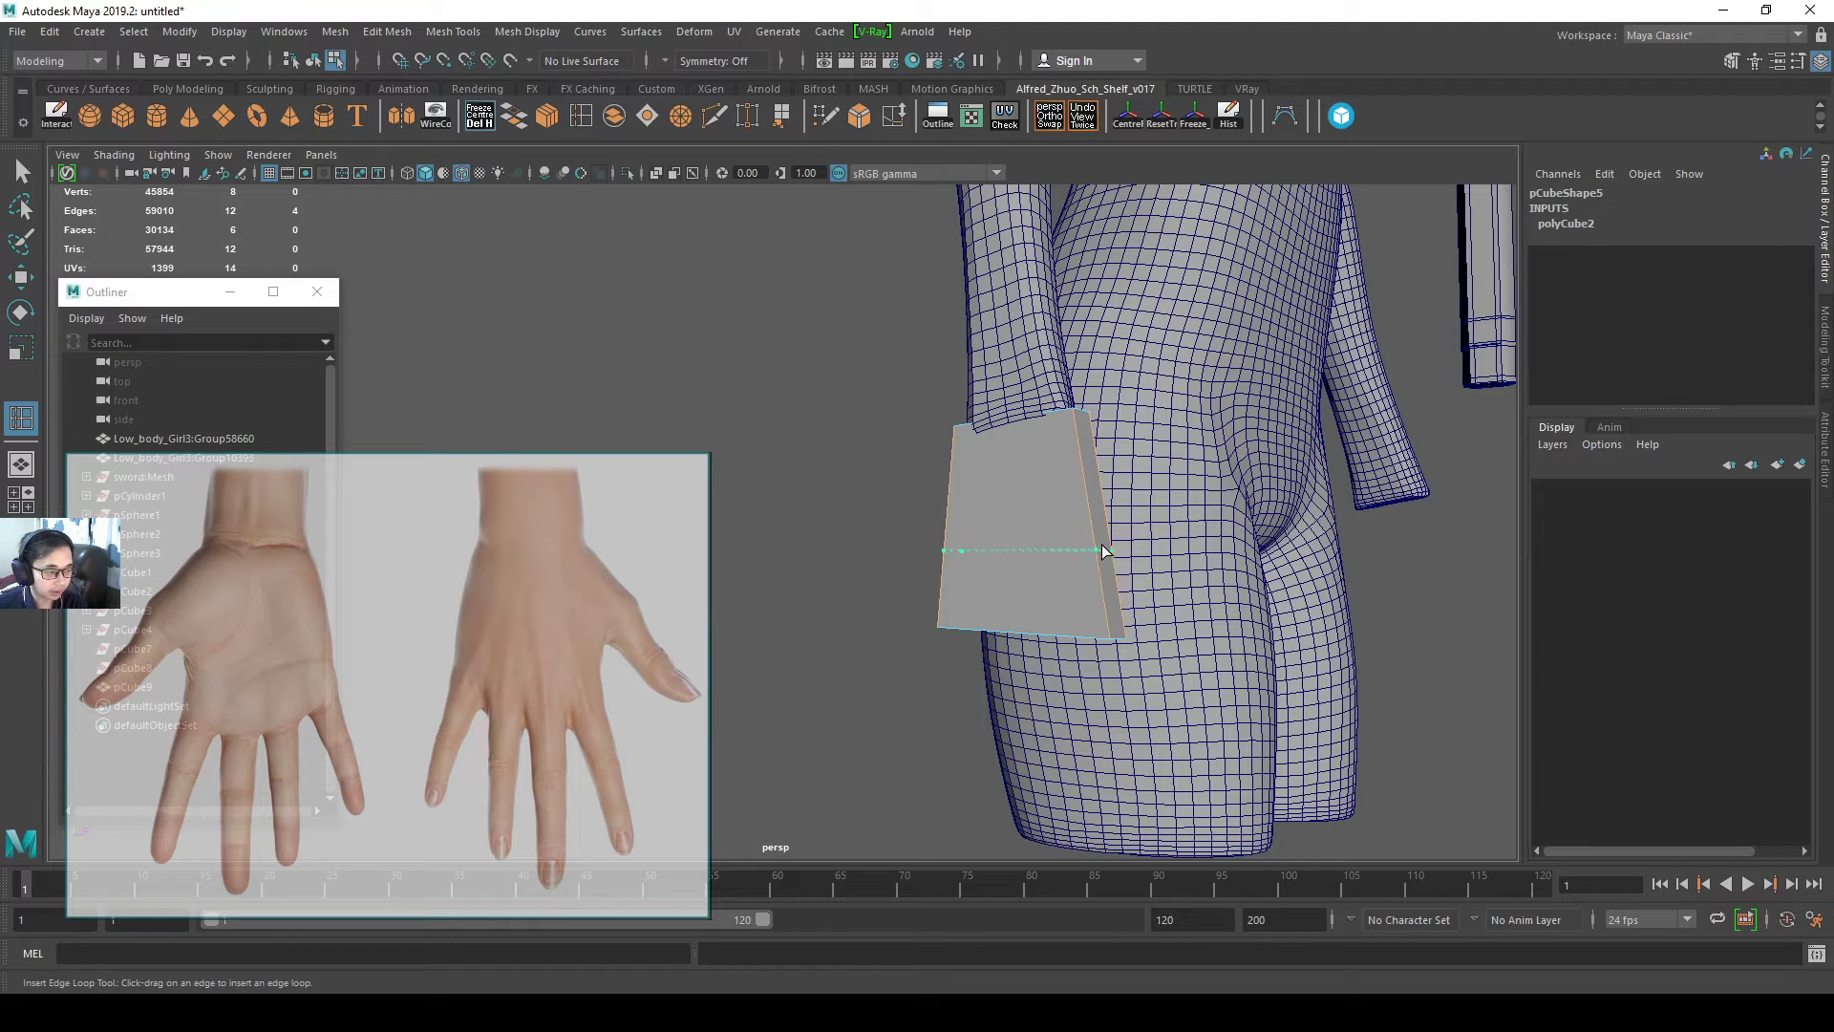
drag(1103, 545, 1031, 549)
- Extrude the upper thumb-side face of the palm outward and angle it downward as the thumb base
key(w)
right_drag(1069, 486, 1074, 535)
click(1089, 521)
alt+drag(1089, 521, 1044, 538)
key(ctrl+e)
key(r)
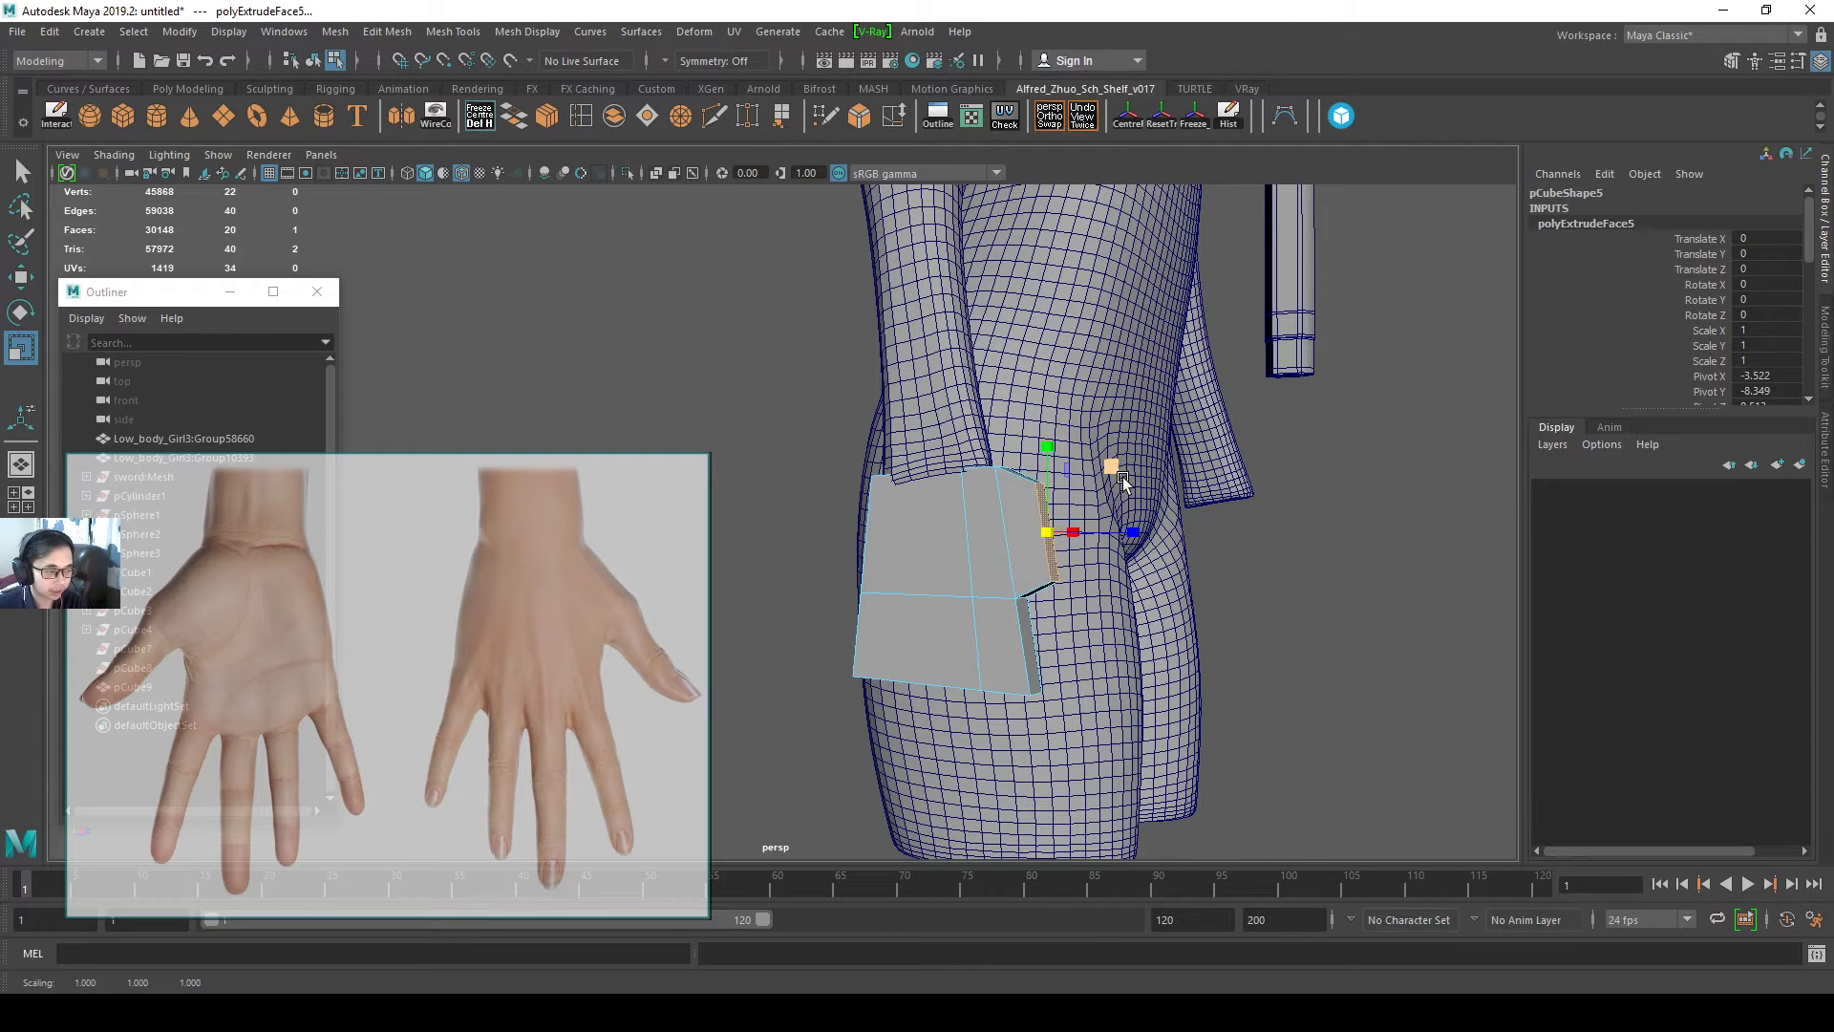
key(e)
mouse_move(1120, 481)
mouse_down()
mouse_move(1116, 457)
mouse_move(1150, 496)
mouse_move(1114, 466)
mouse_up()
key(w)
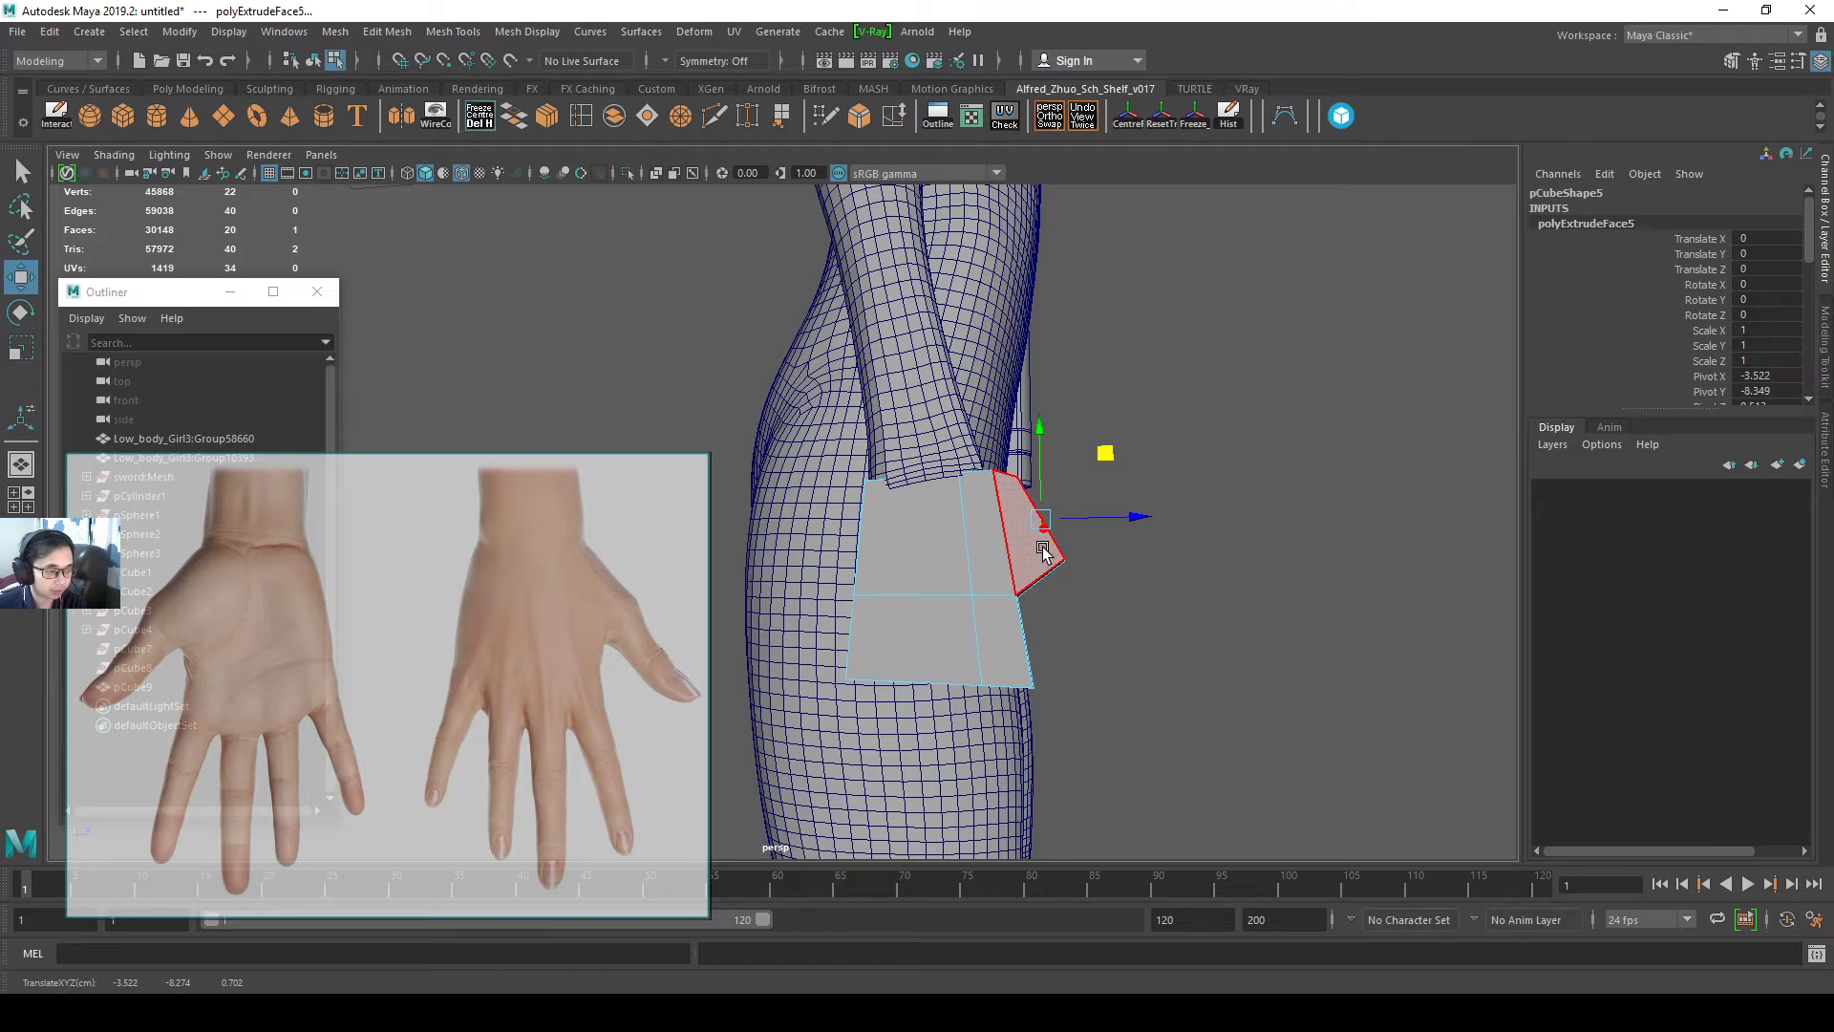
- Extrude the palm's bottom face nearest the thumb downward to form the index finger
alt+middle_drag(1047, 578, 1060, 468)
alt+right_drag(1059, 468, 1069, 541)
alt+drag(1069, 541, 1129, 514)
click(1171, 603)
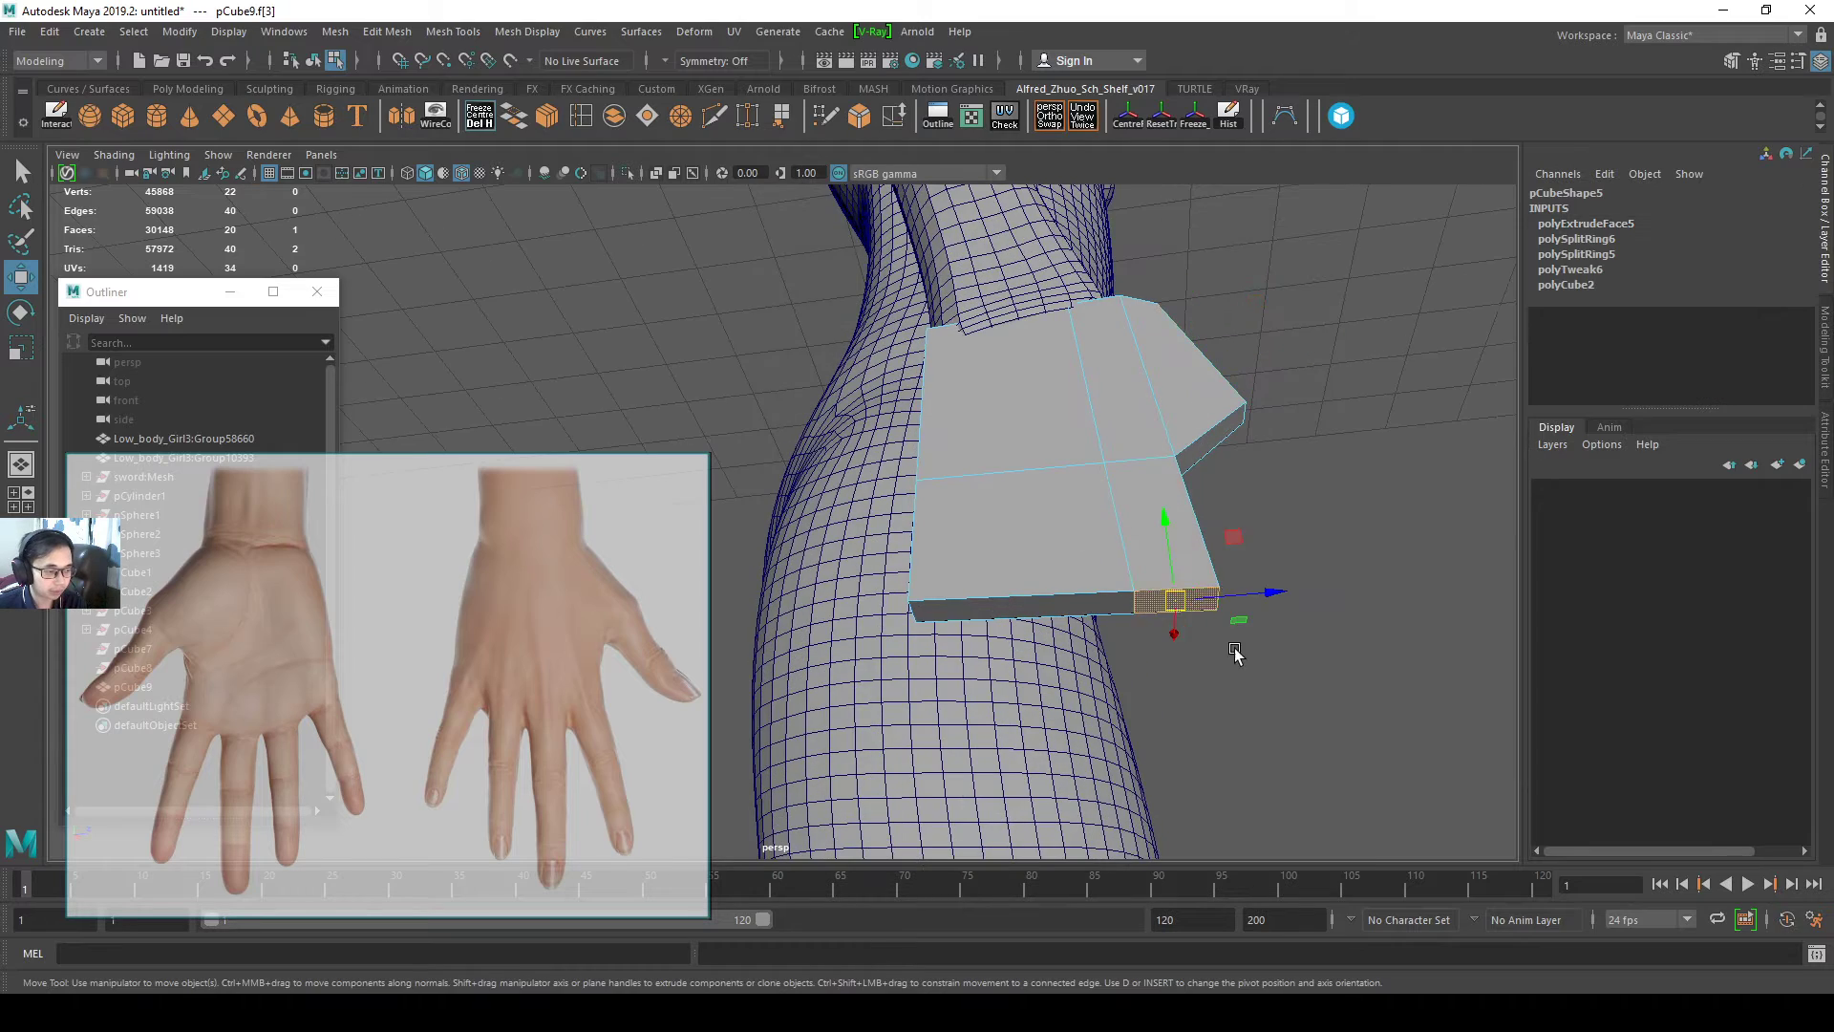
alt+middle_drag(1236, 650, 987, 525)
alt+drag(987, 524, 1019, 524)
key(ctrl+e)
key(w)
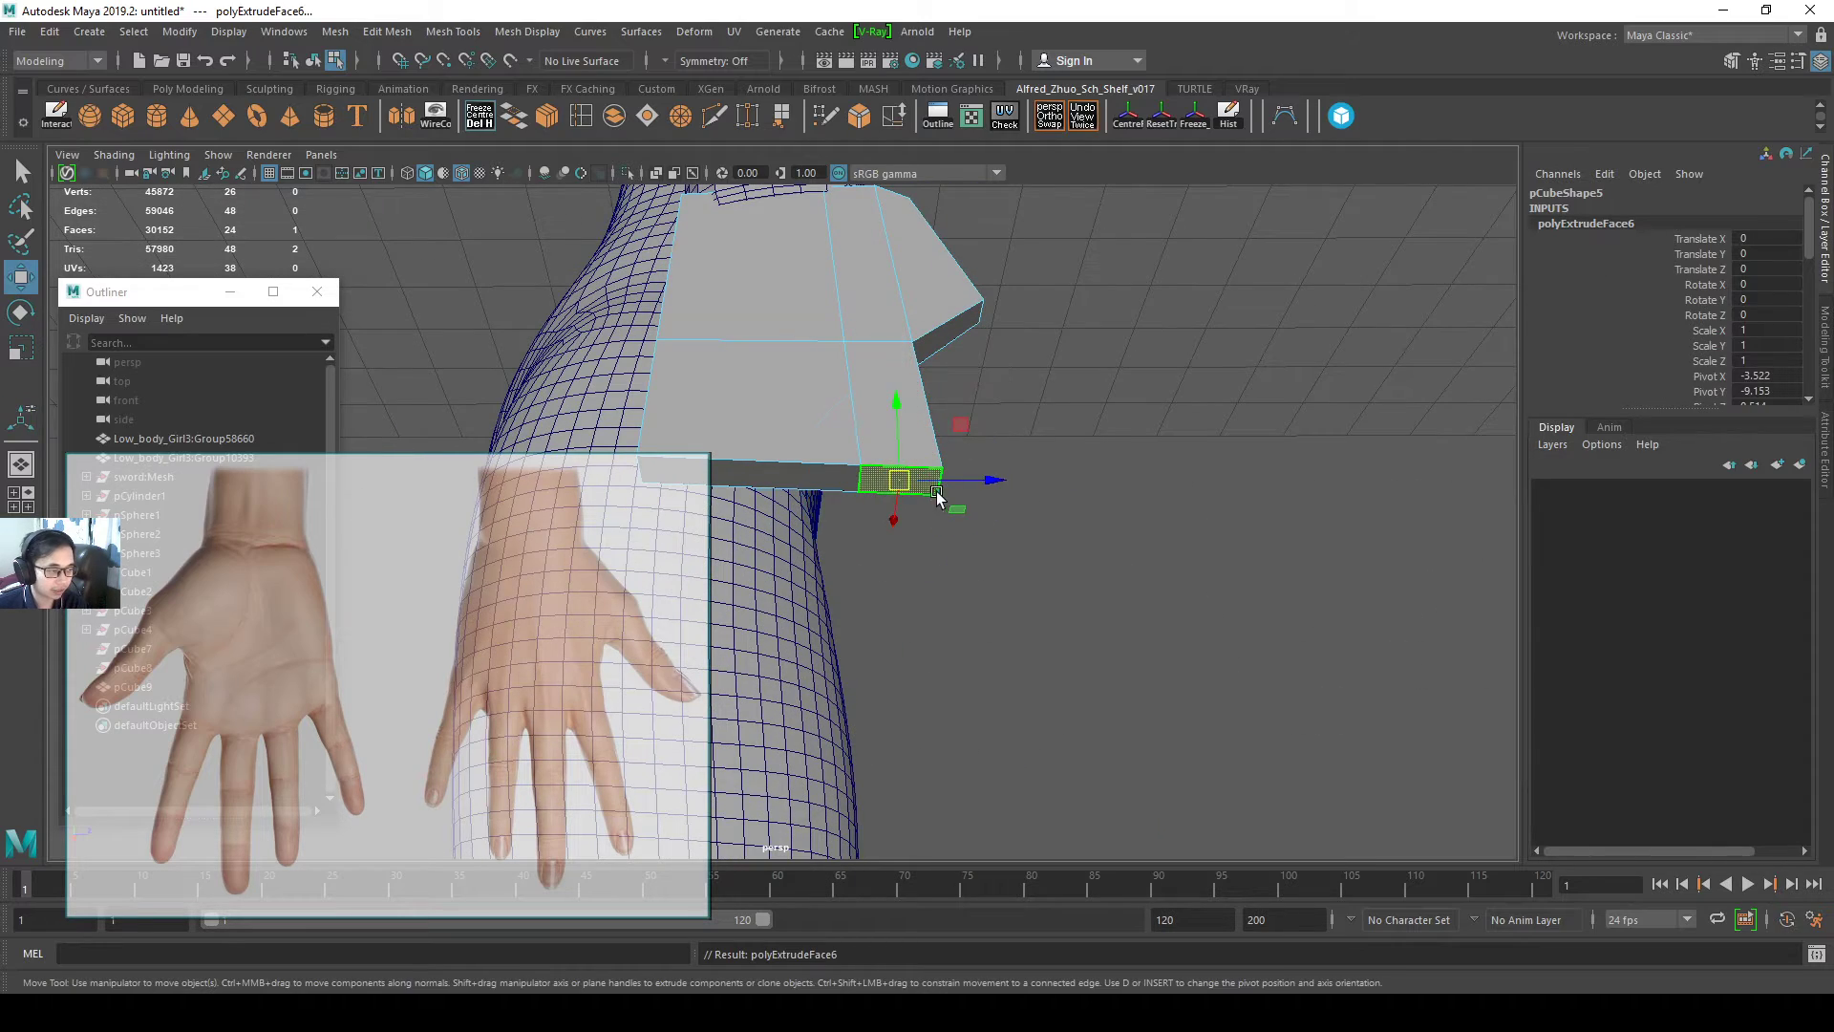
drag(899, 427, 989, 589)
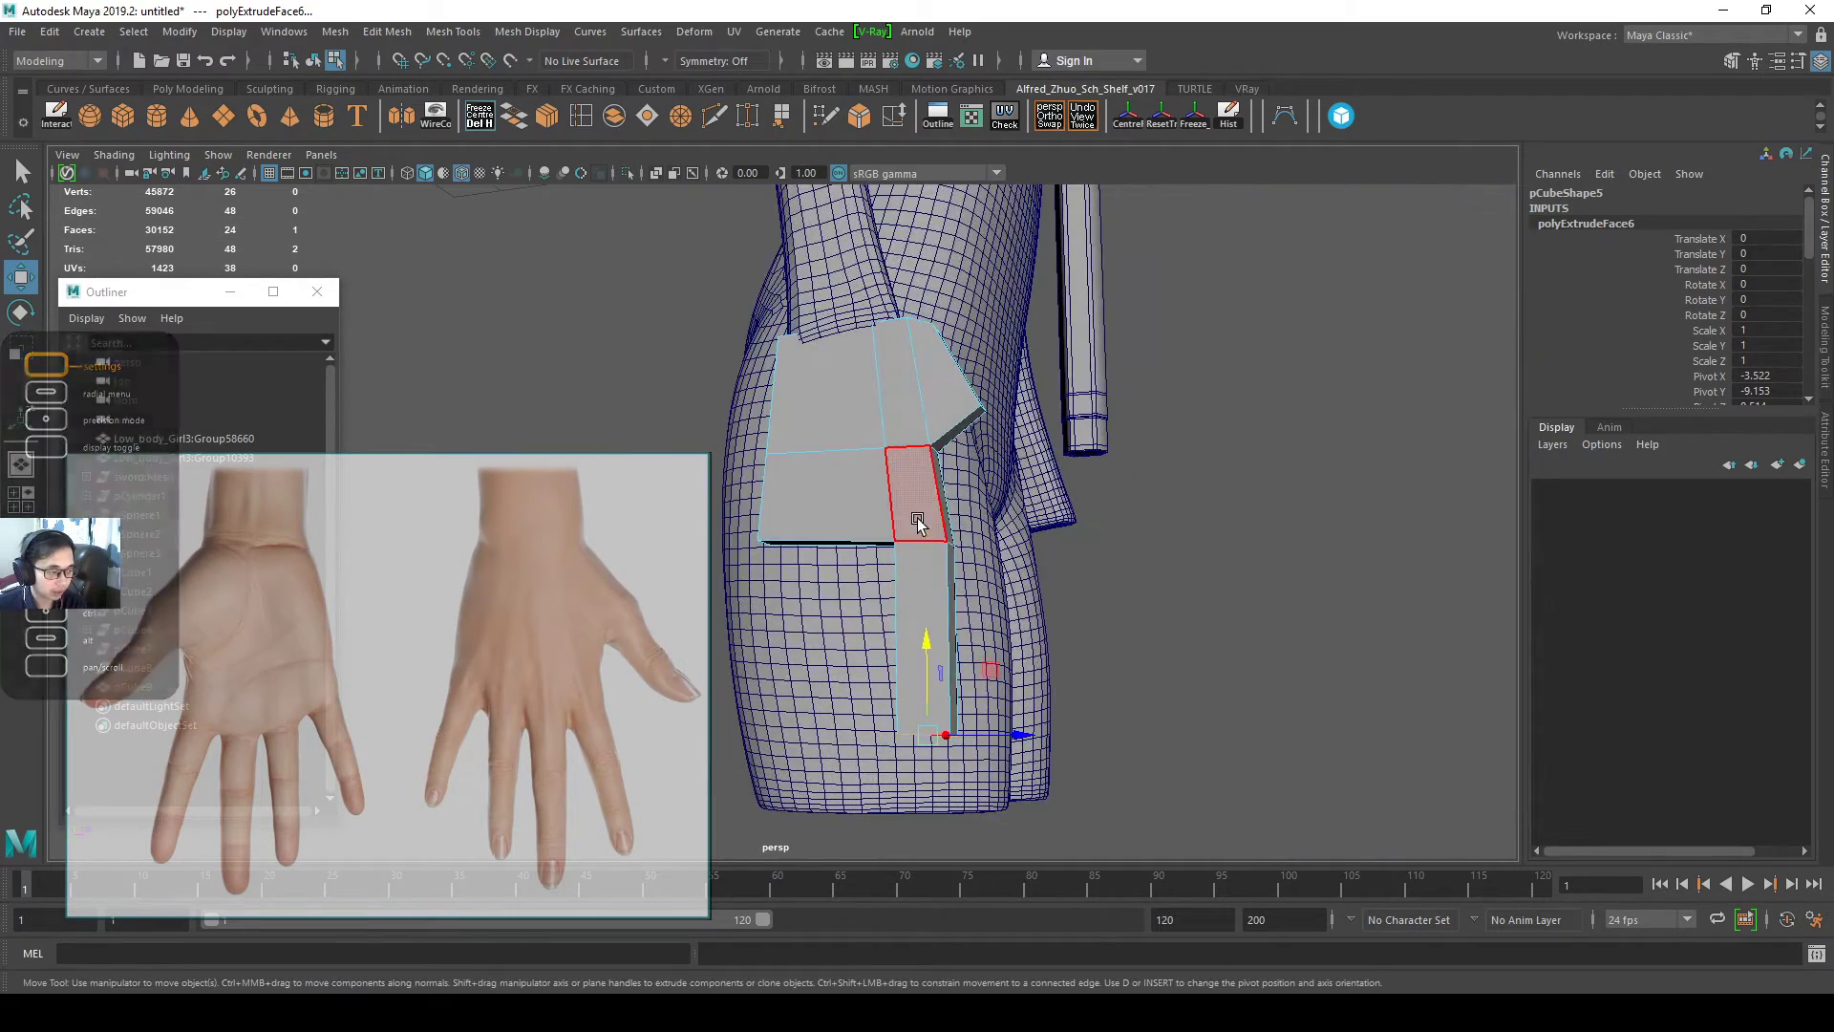
- Scale down the end face of the index finger to taper it toward the tip
right_drag(917, 485, 912, 541)
alt+drag(912, 541, 1121, 594)
click(905, 634)
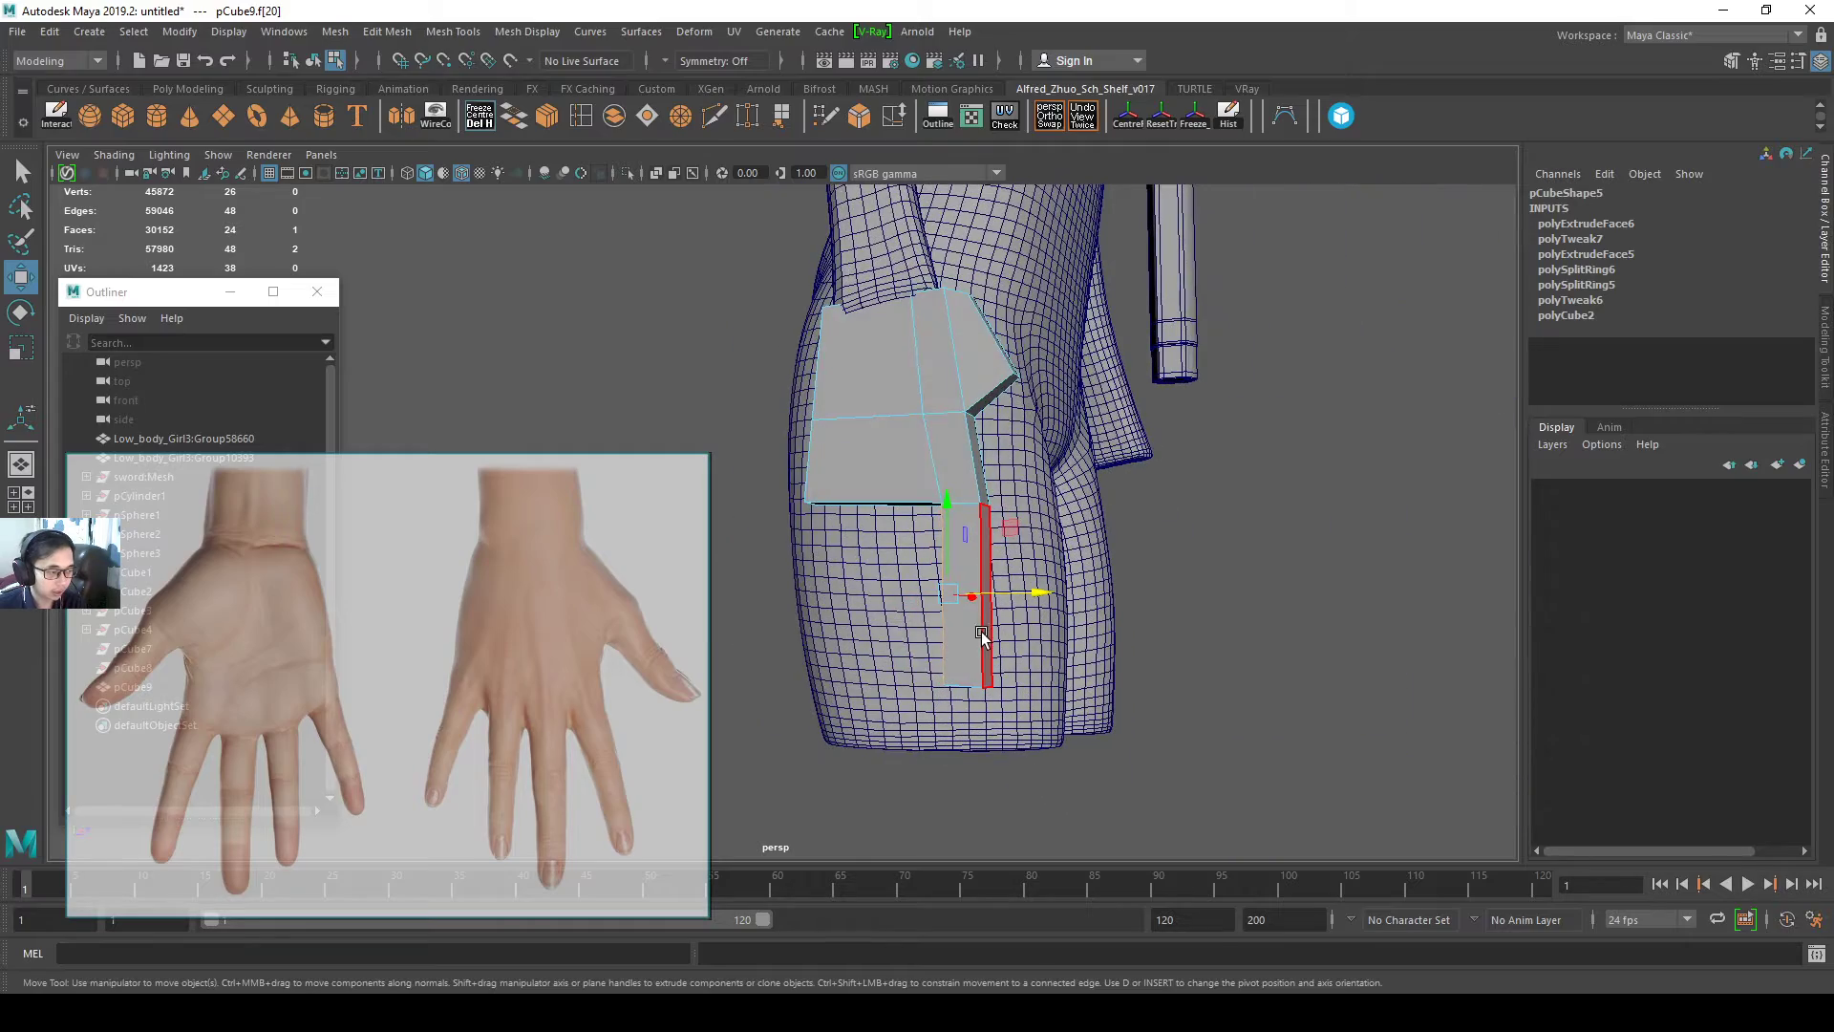
alt+drag(982, 653, 1065, 621)
click(957, 700)
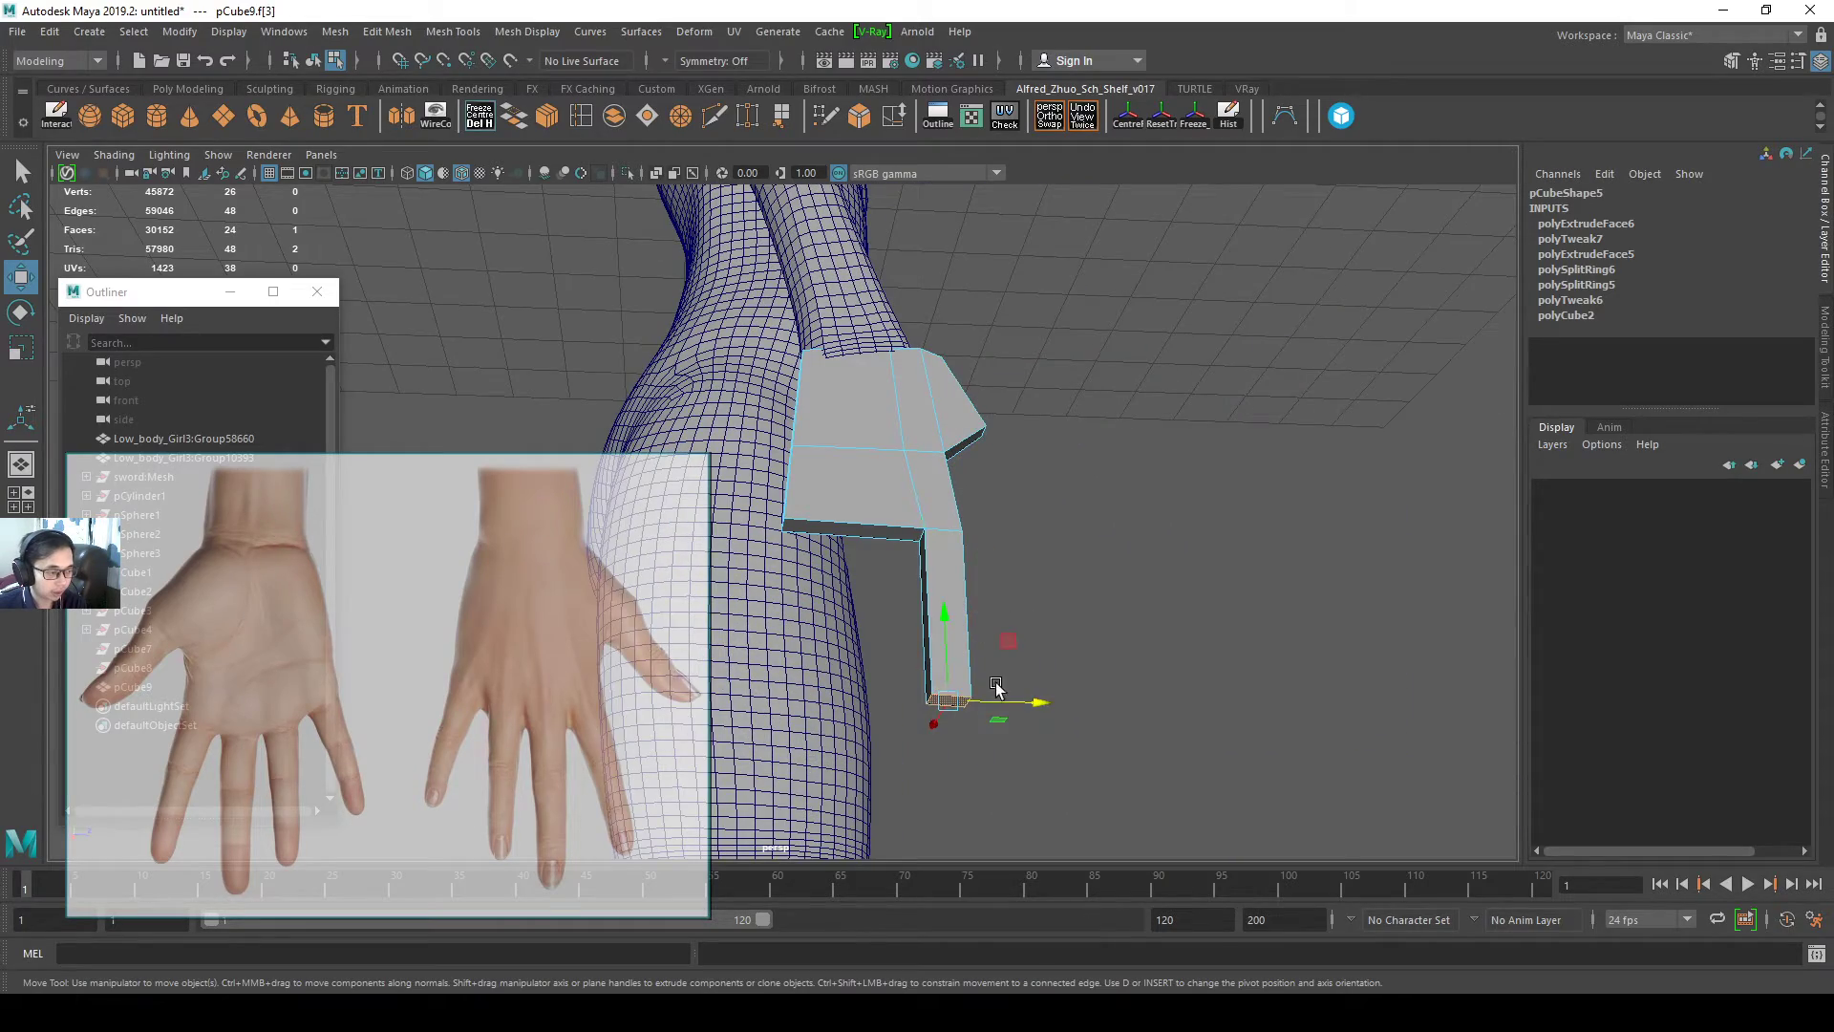
key(r)
drag(972, 704, 951, 707)
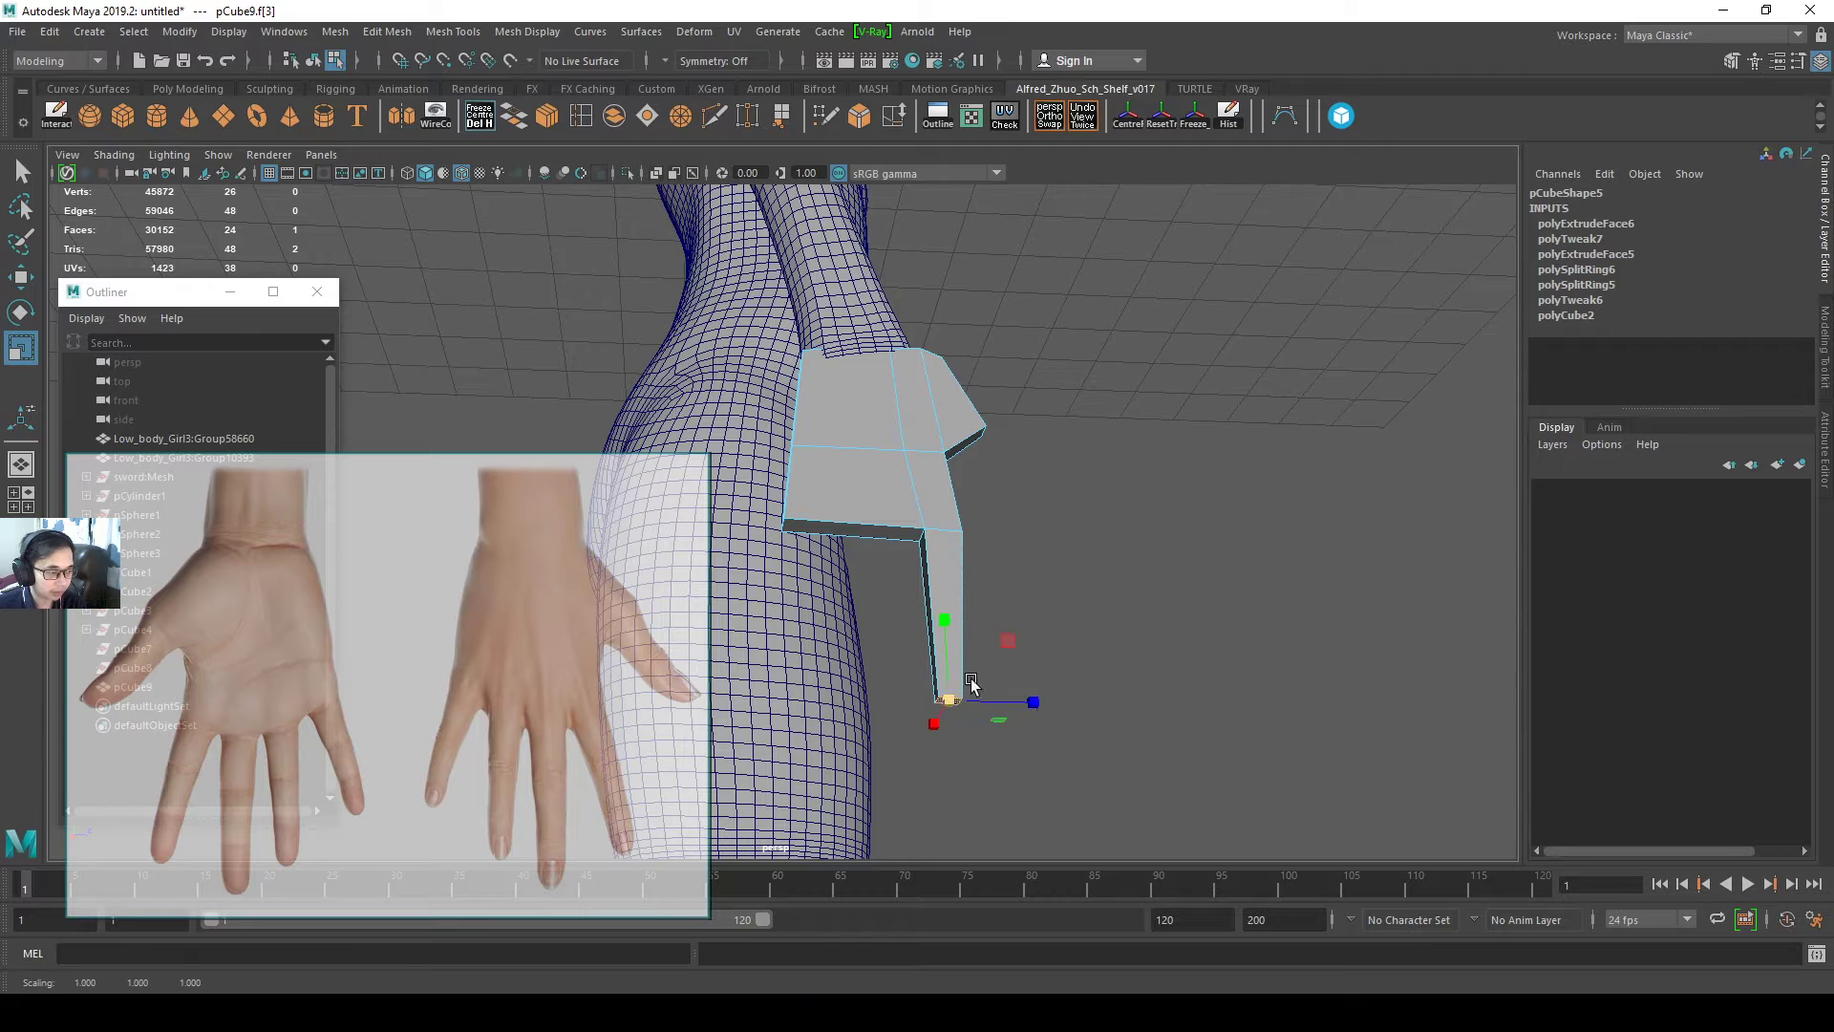
- Shift the index finger's end face toward the thumb side so the finger slants outward from the palm
alt+drag(1030, 650, 1026, 734)
alt+middle_drag(987, 593, 999, 673)
key(w)
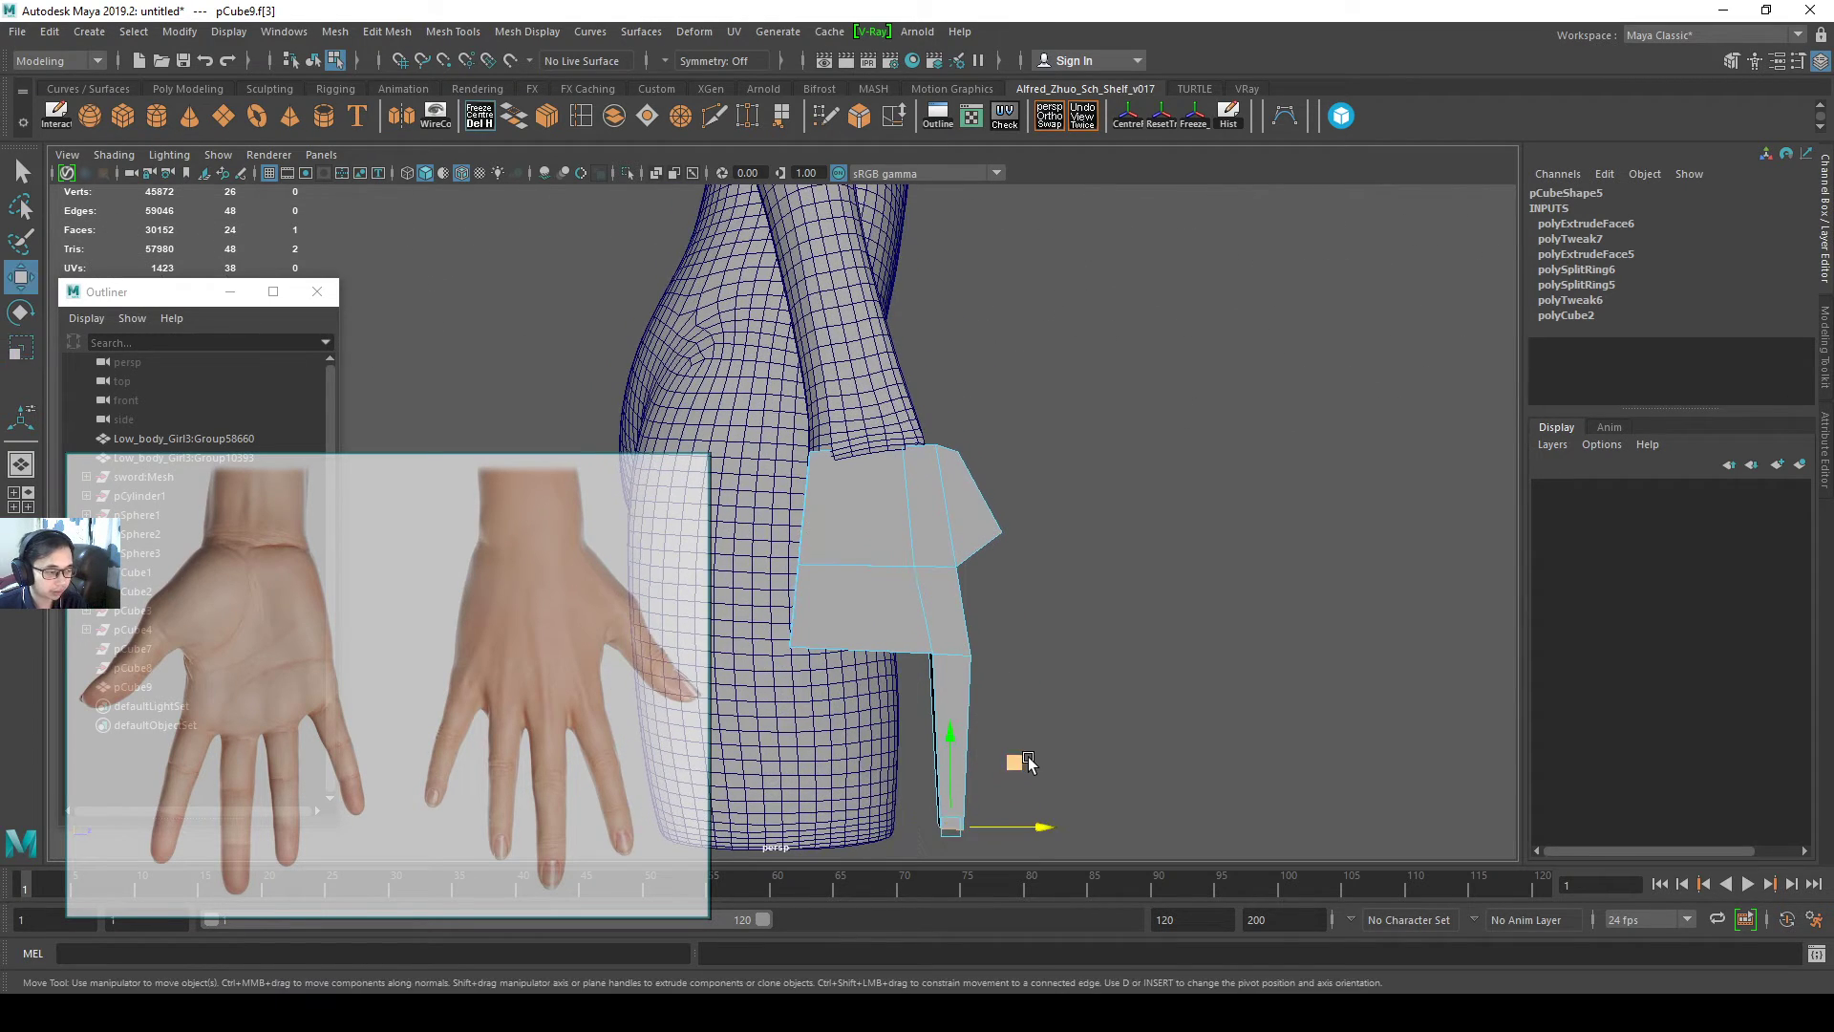
middle_drag(1024, 762, 1048, 757)
key(e)
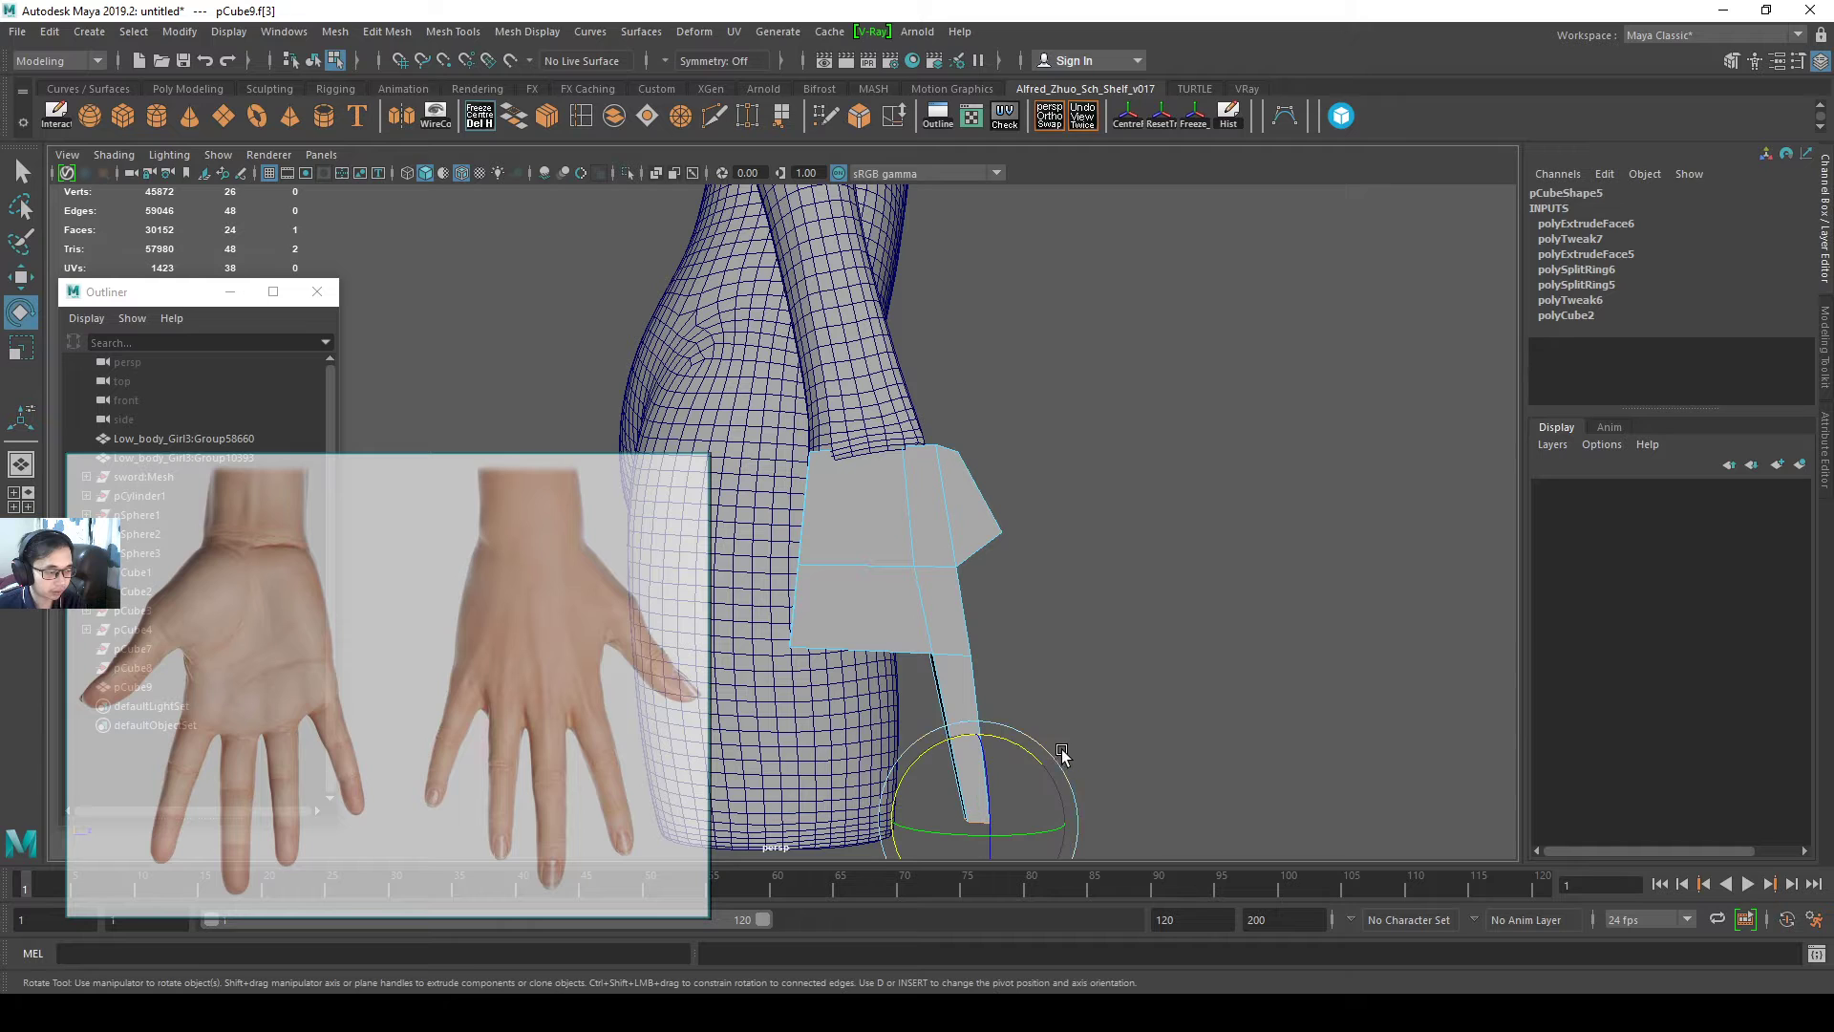
key(w)
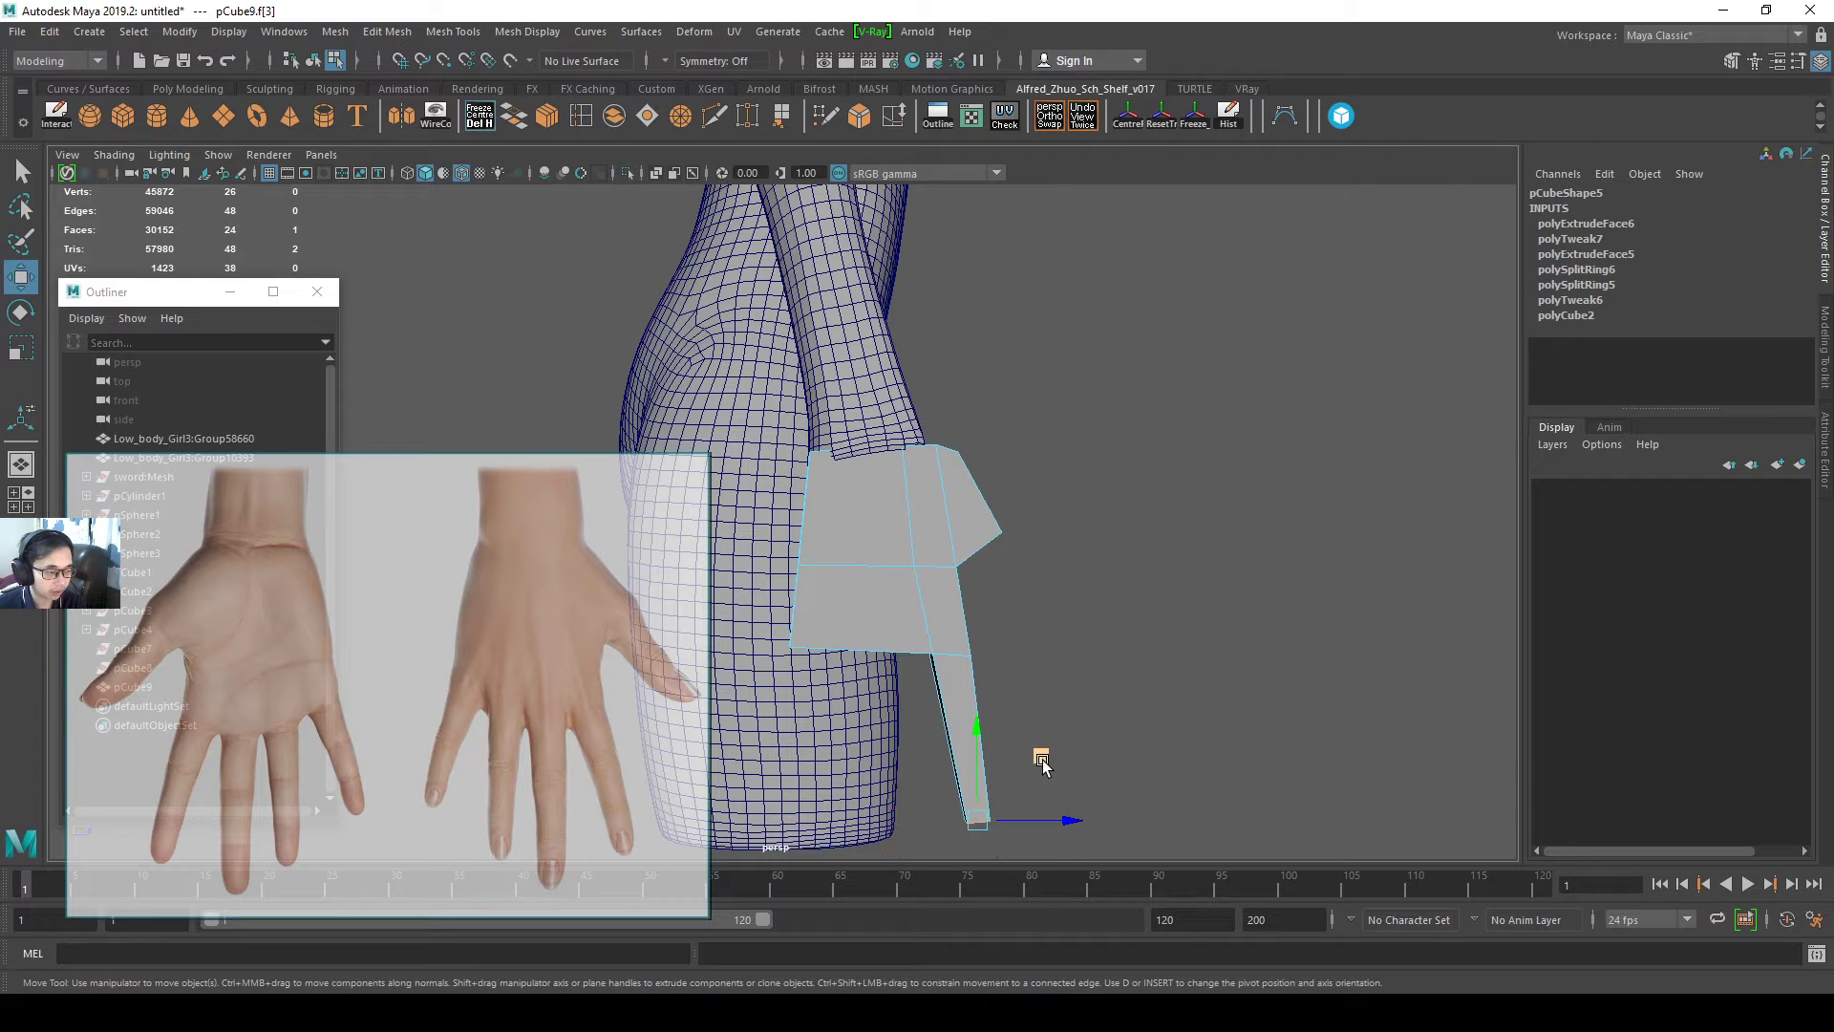
middle_drag(1040, 757, 1049, 760)
- Insert two edge loops across the index finger to mark its knuckle joints, and switch to face selection
alt+drag(1025, 647, 874, 543)
alt+right_drag(874, 538, 906, 535)
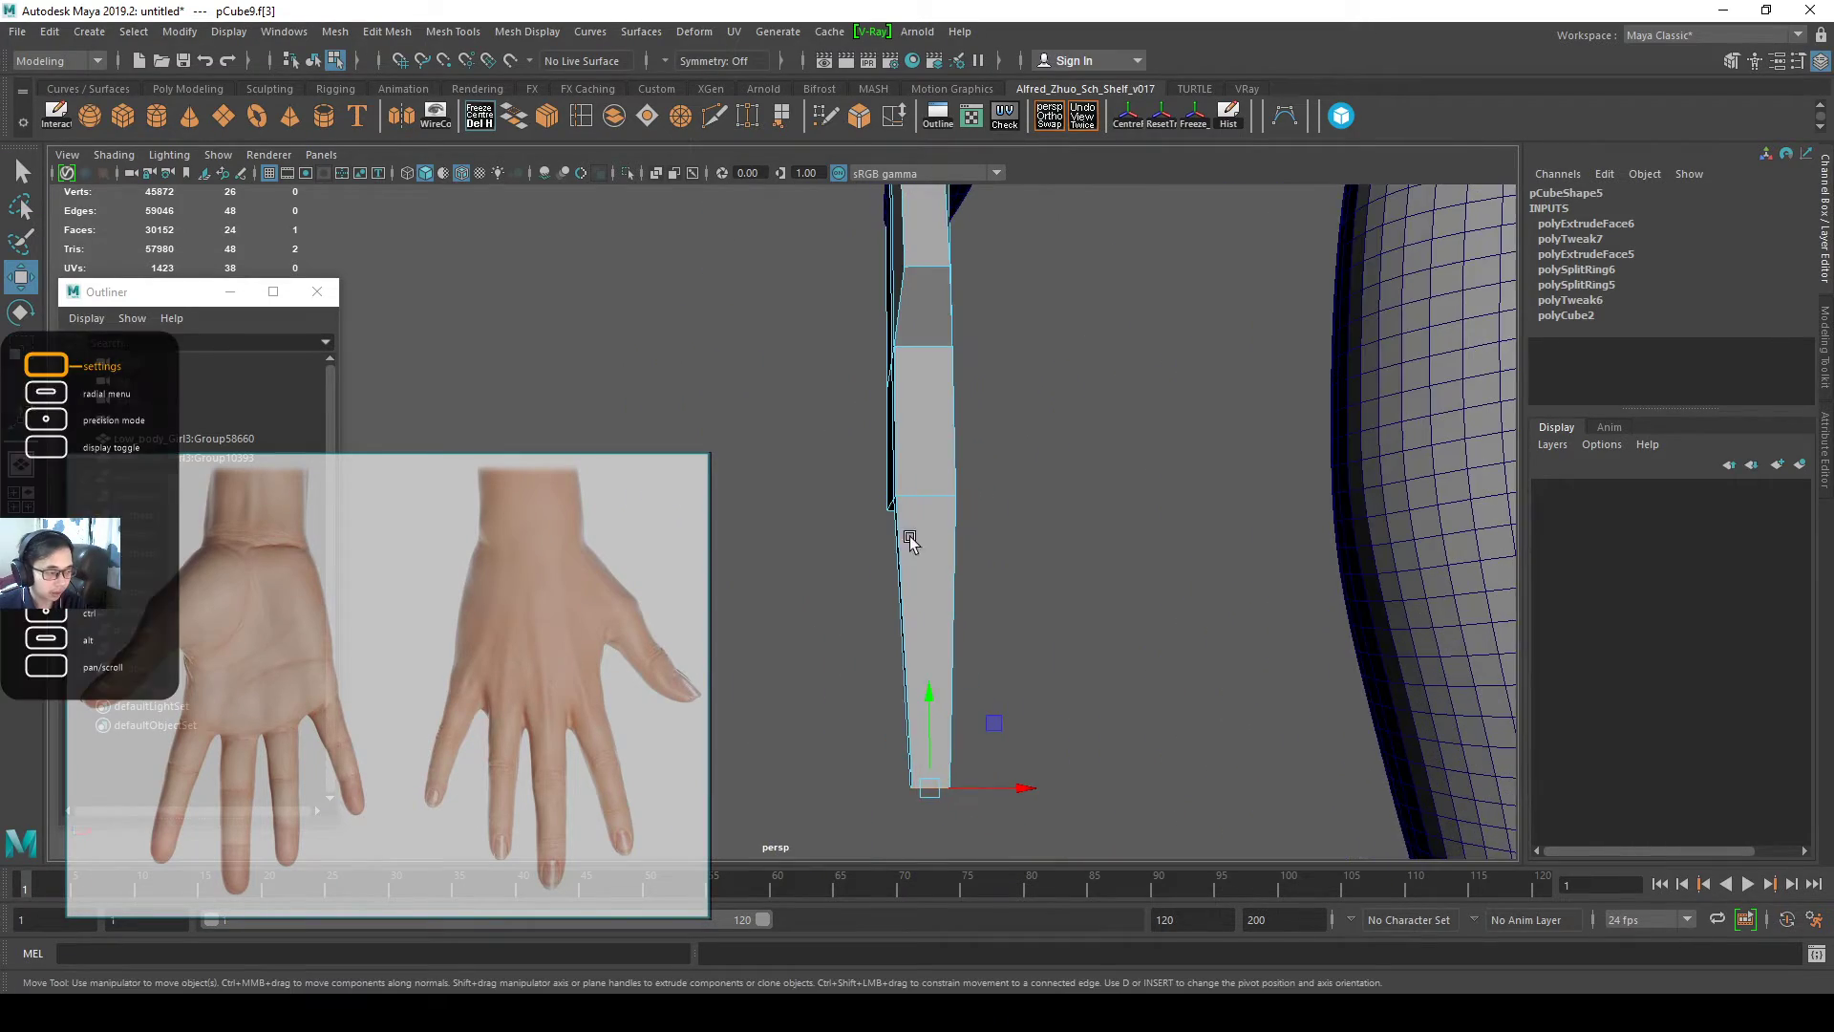
click(587, 117)
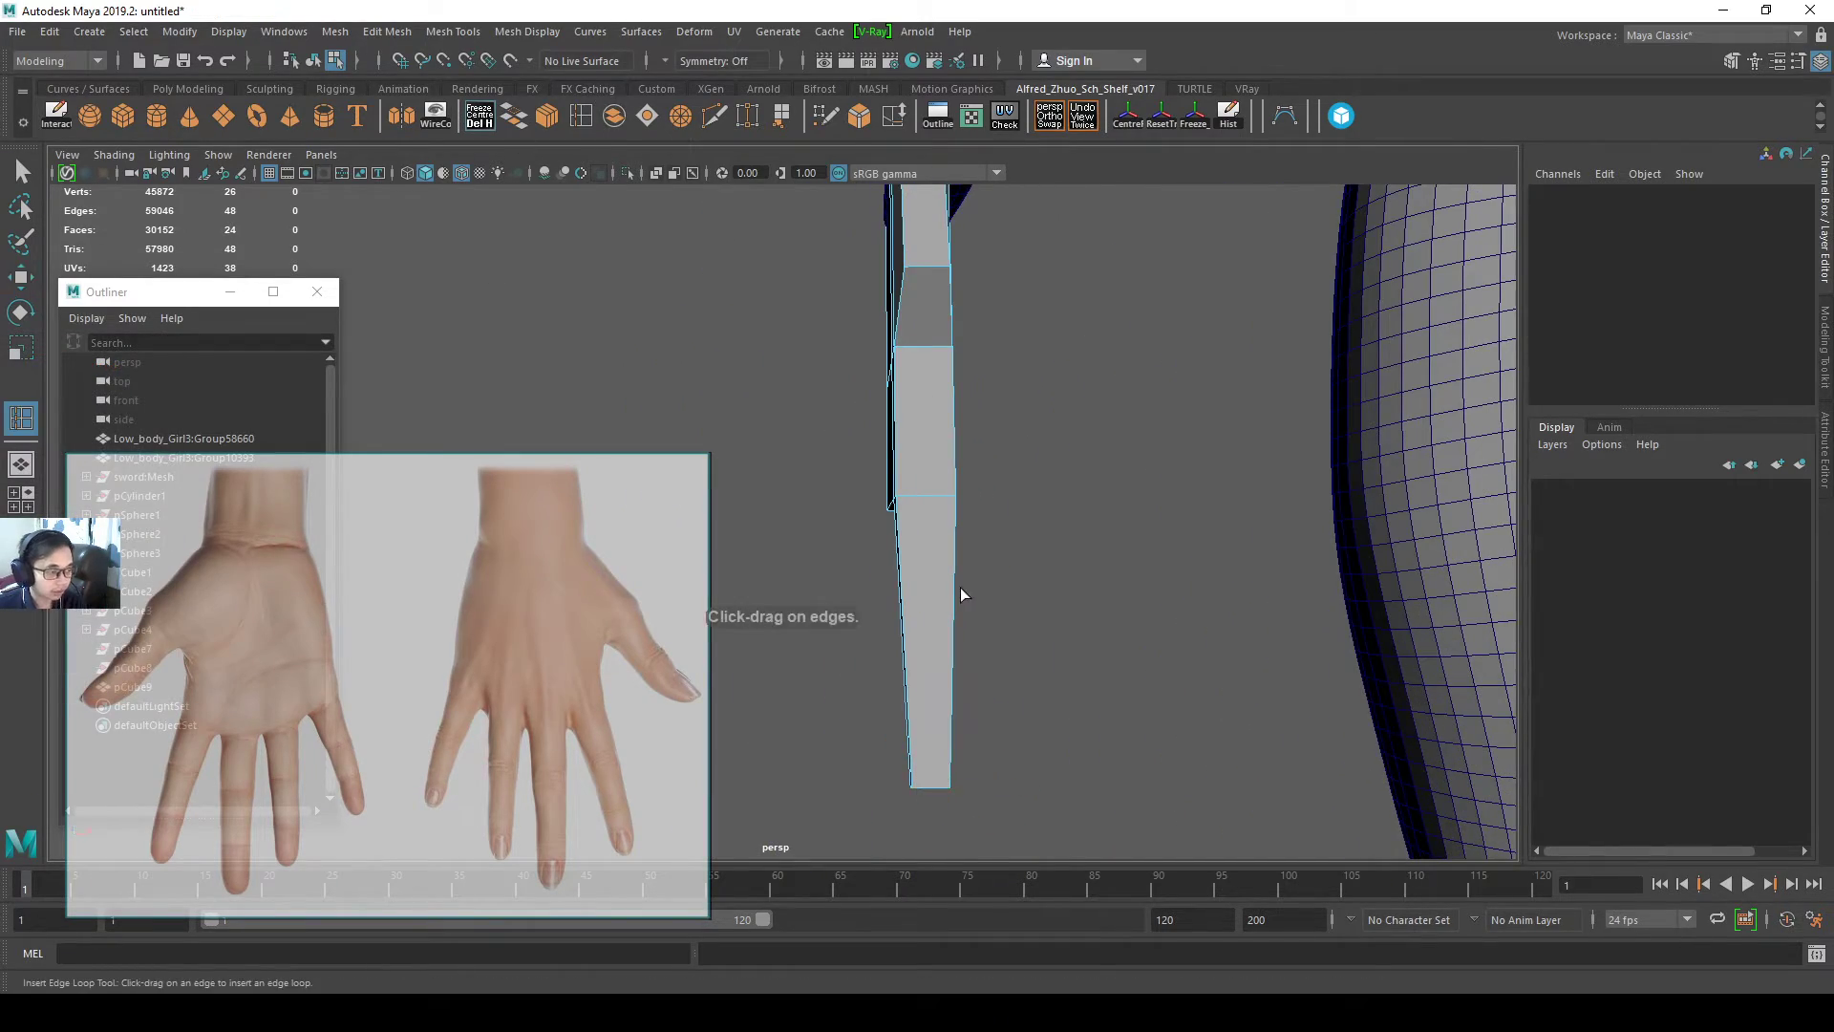
drag(955, 594, 935, 686)
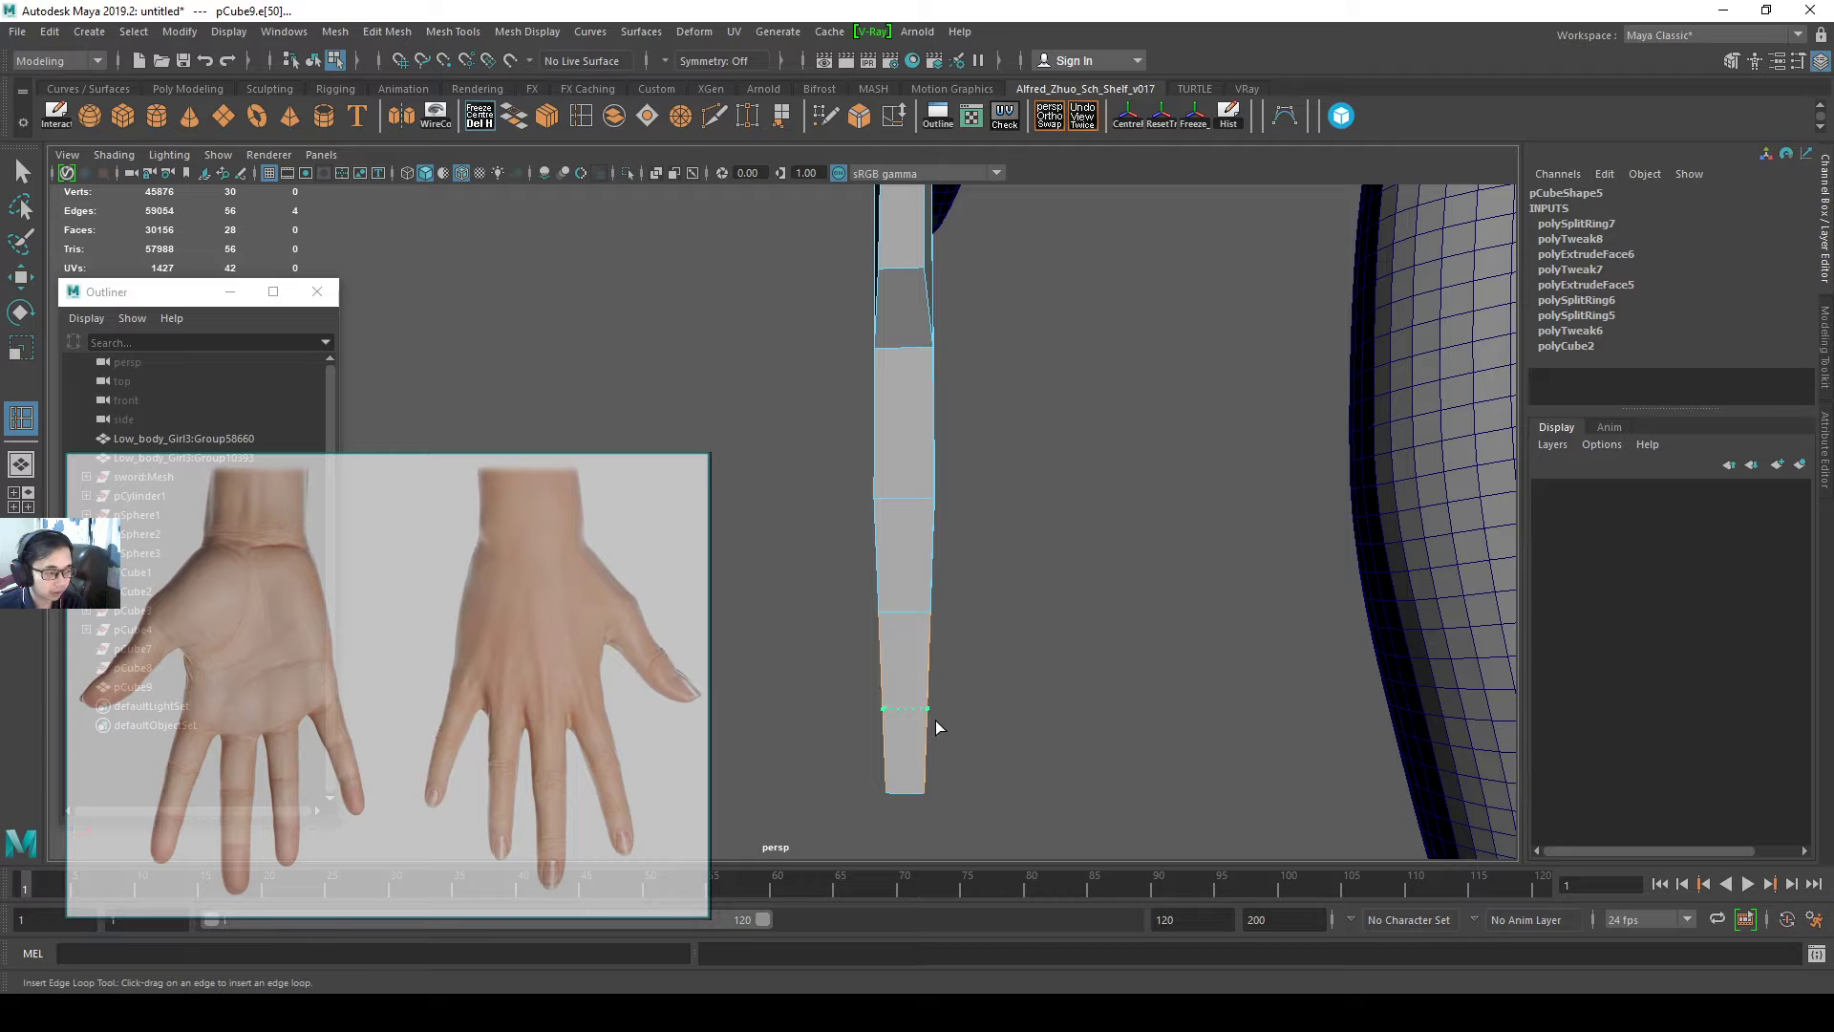
drag(936, 721, 937, 723)
key(w)
right_drag(929, 487, 930, 541)
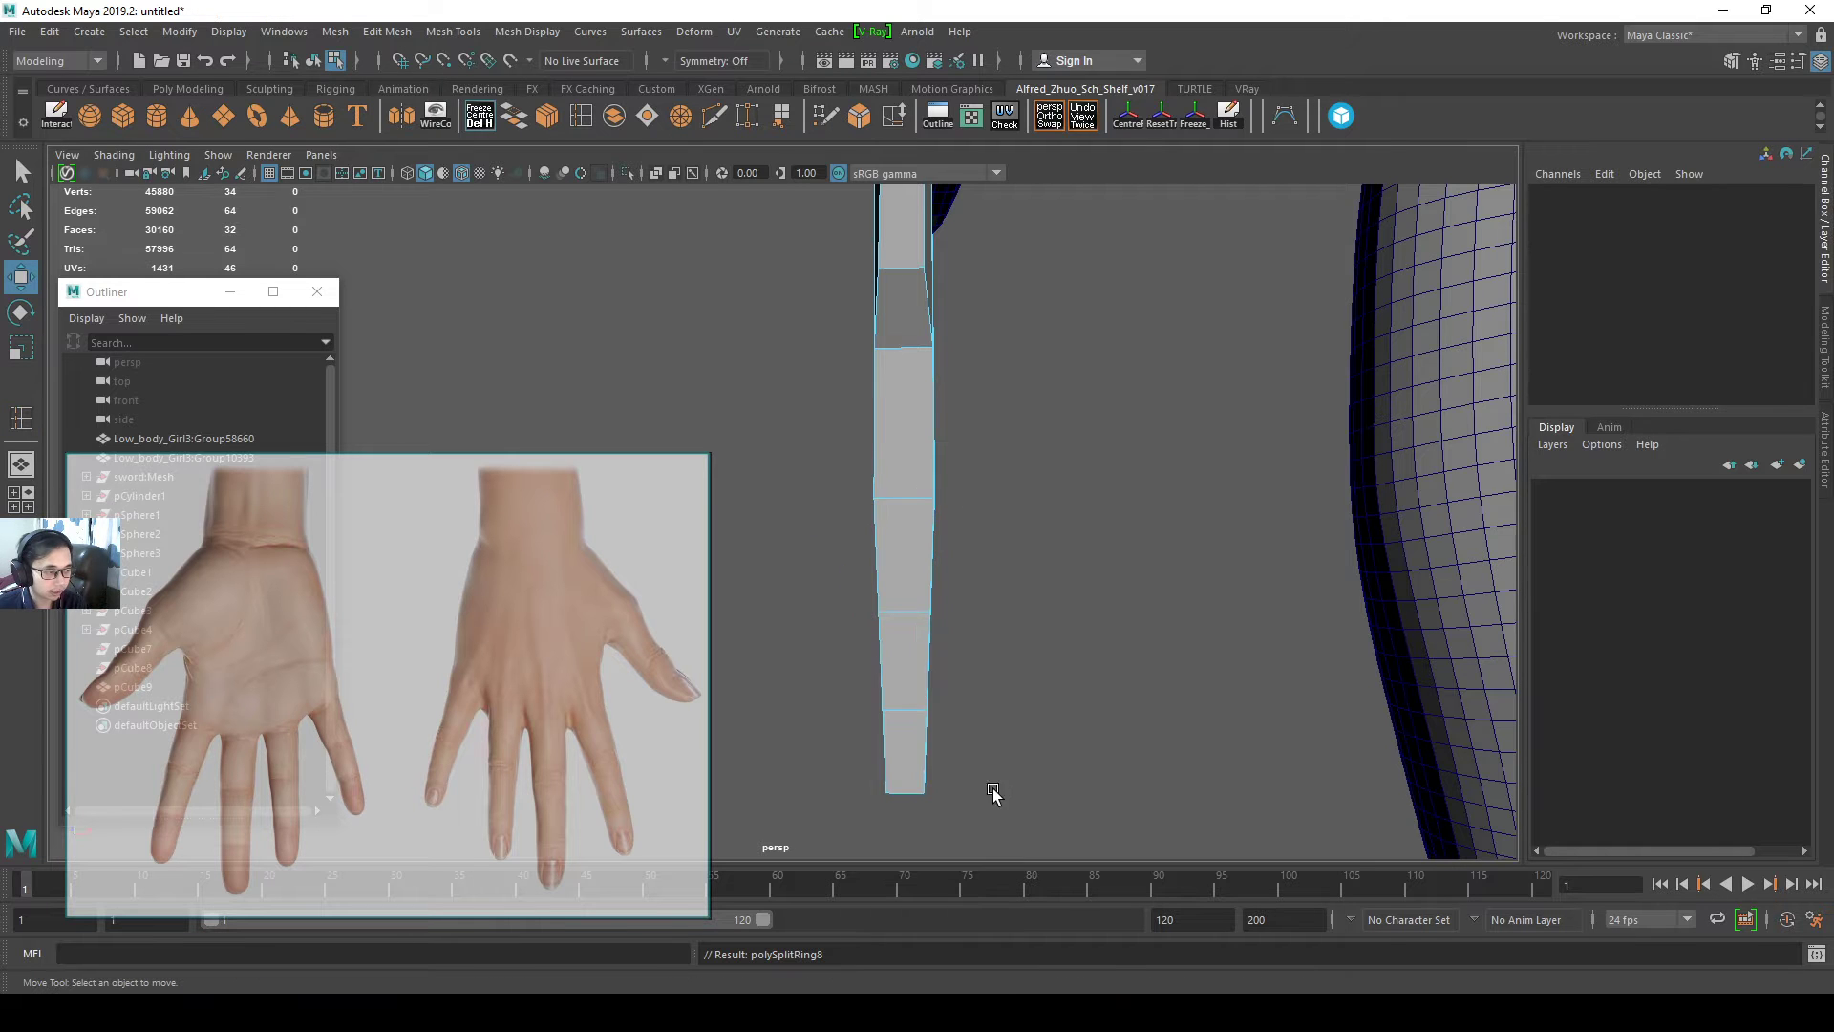
- Offset the index finger's lower segments and end face progressively toward the palm side to curve the finger
click(906, 755)
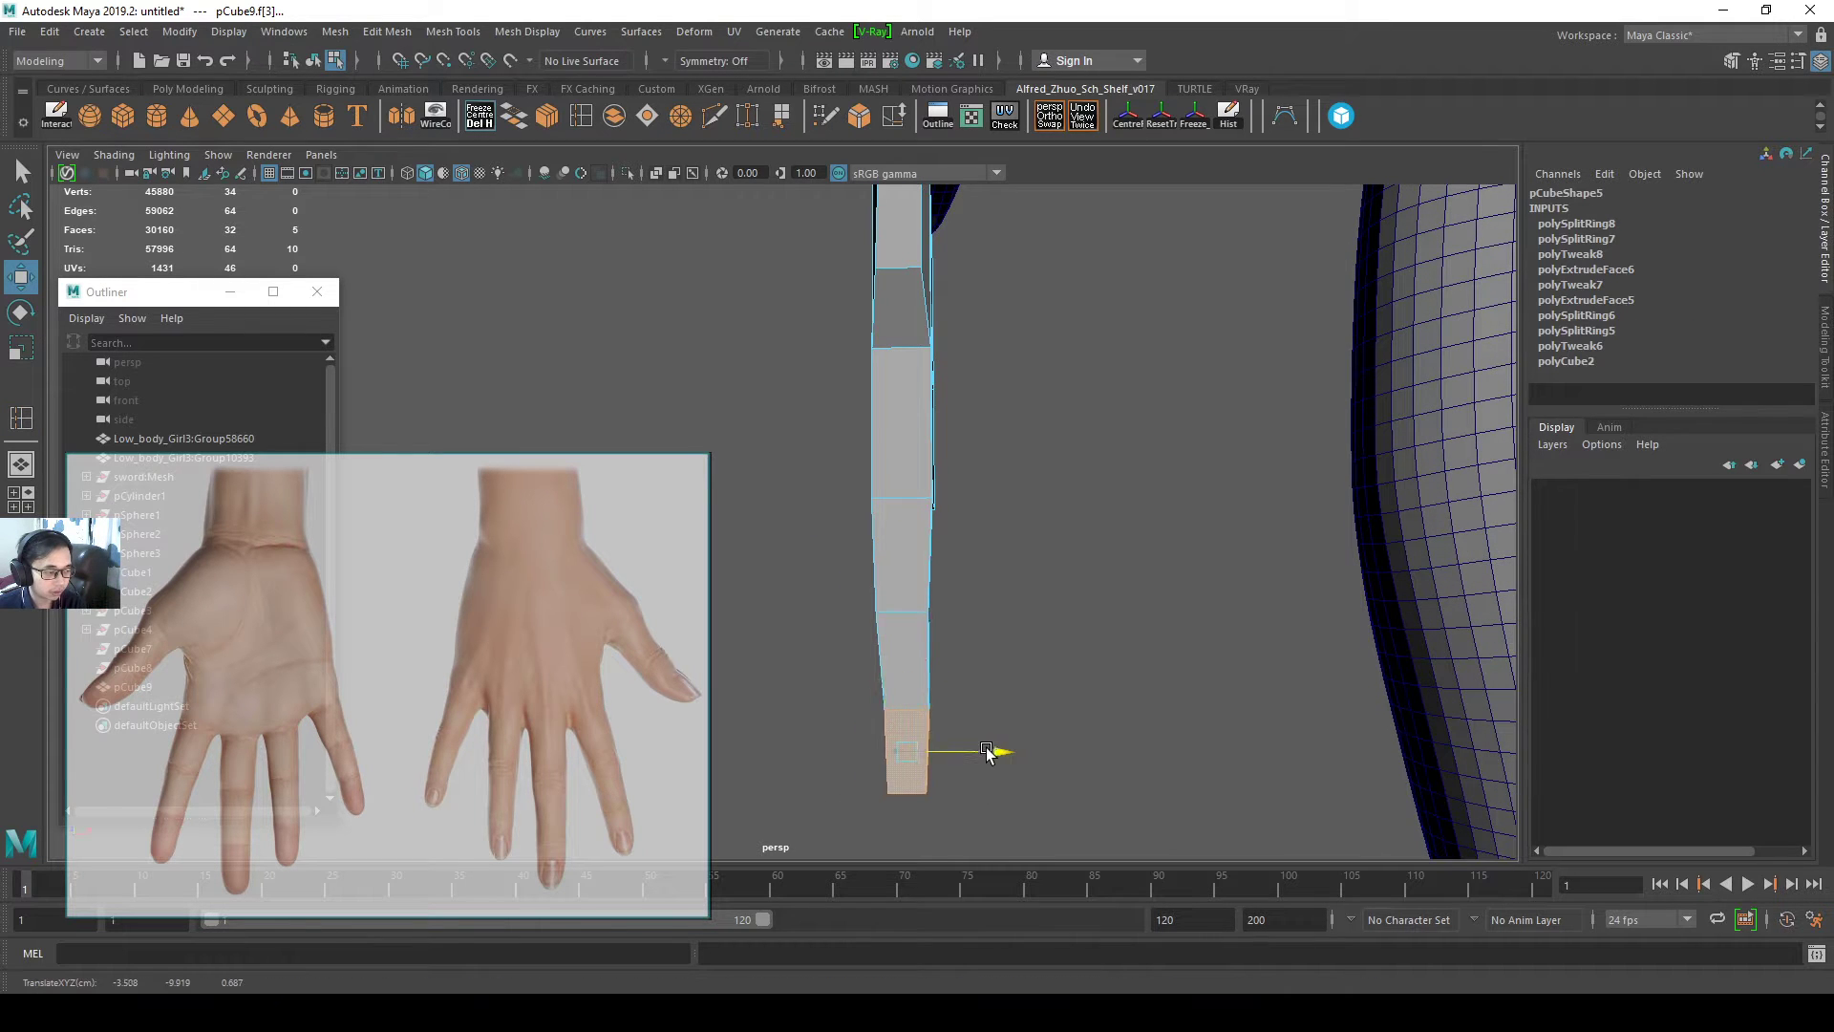
drag(987, 752, 1009, 751)
drag(1096, 694, 859, 844)
drag(1006, 702, 1025, 705)
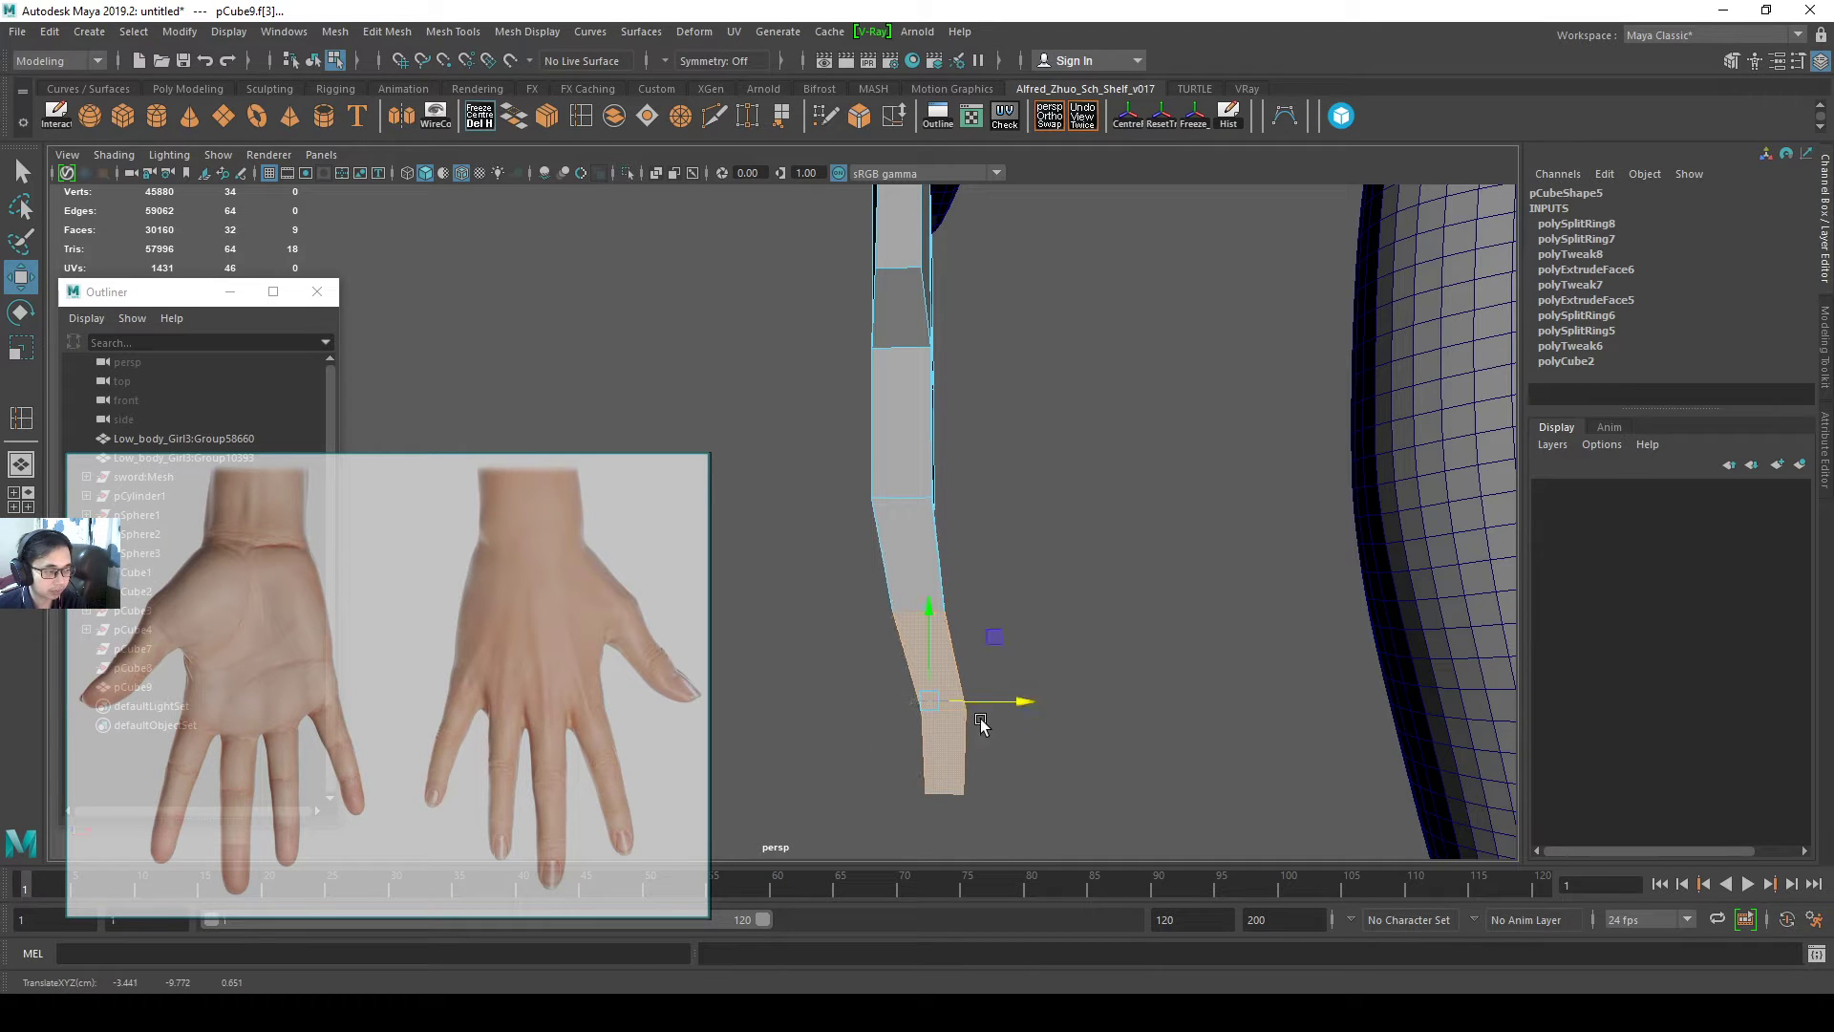
click(1014, 754)
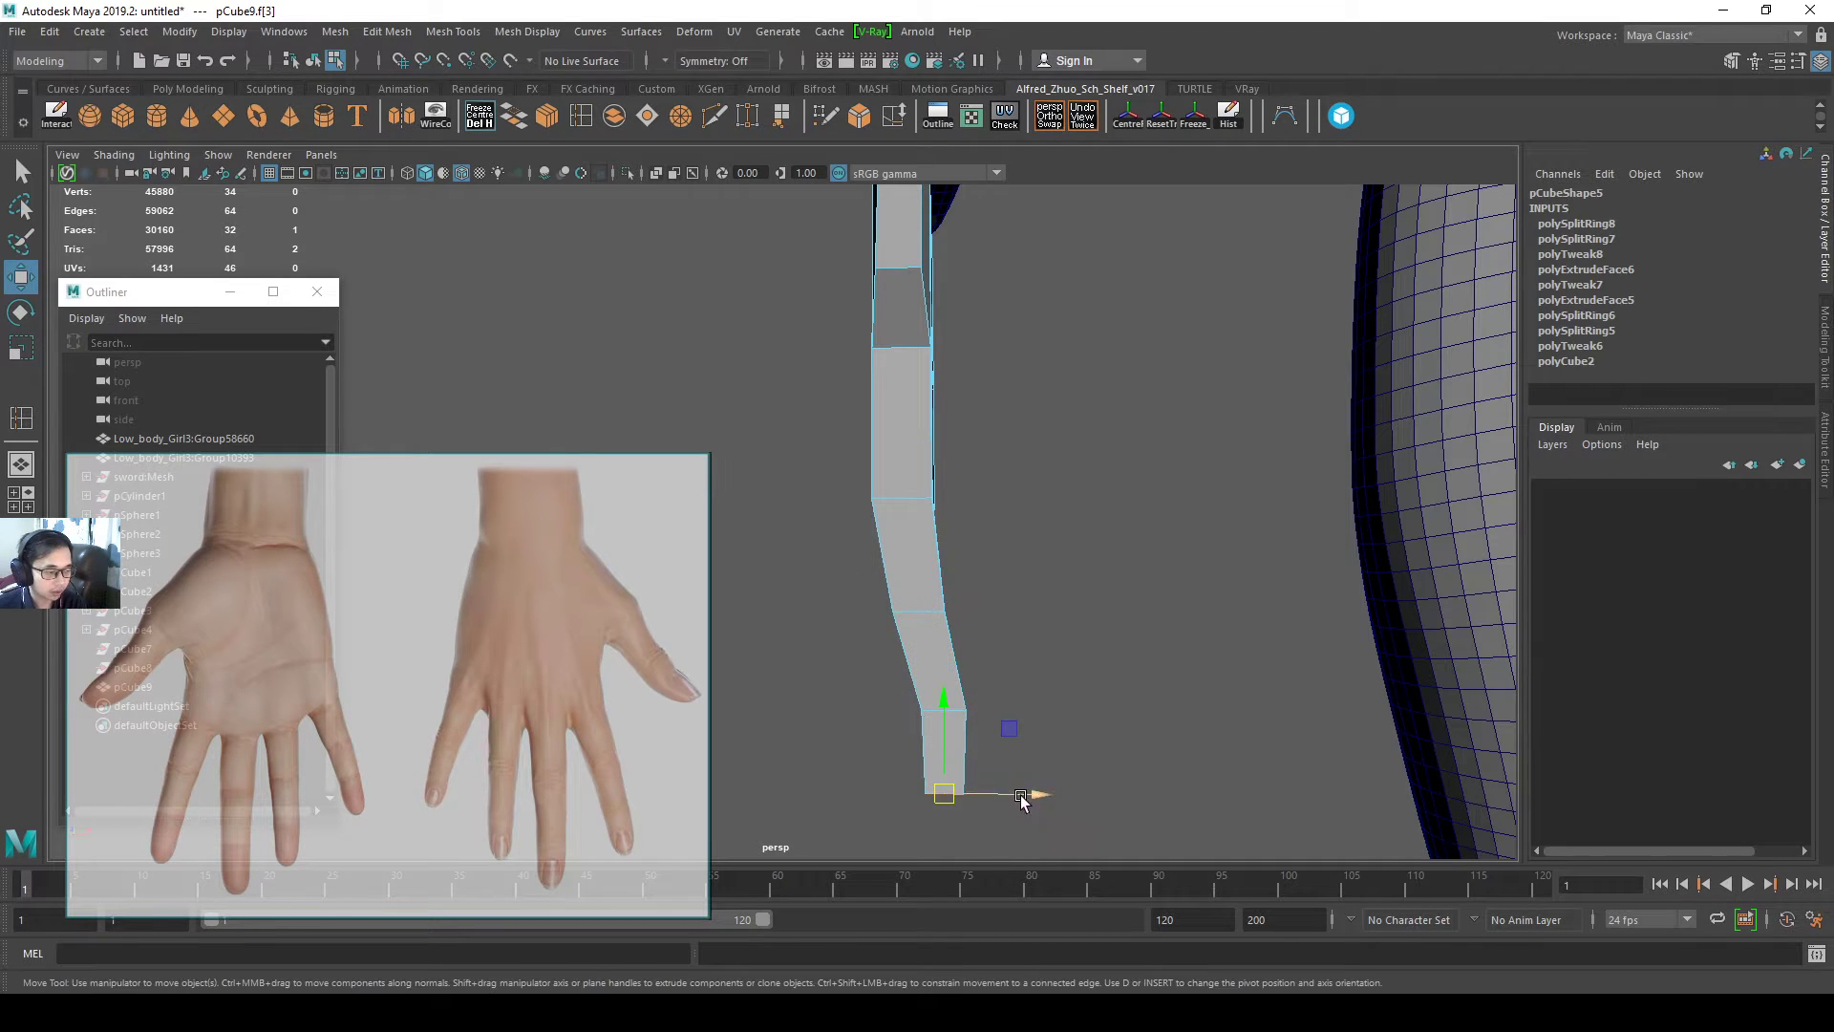
drag(1021, 800, 1042, 801)
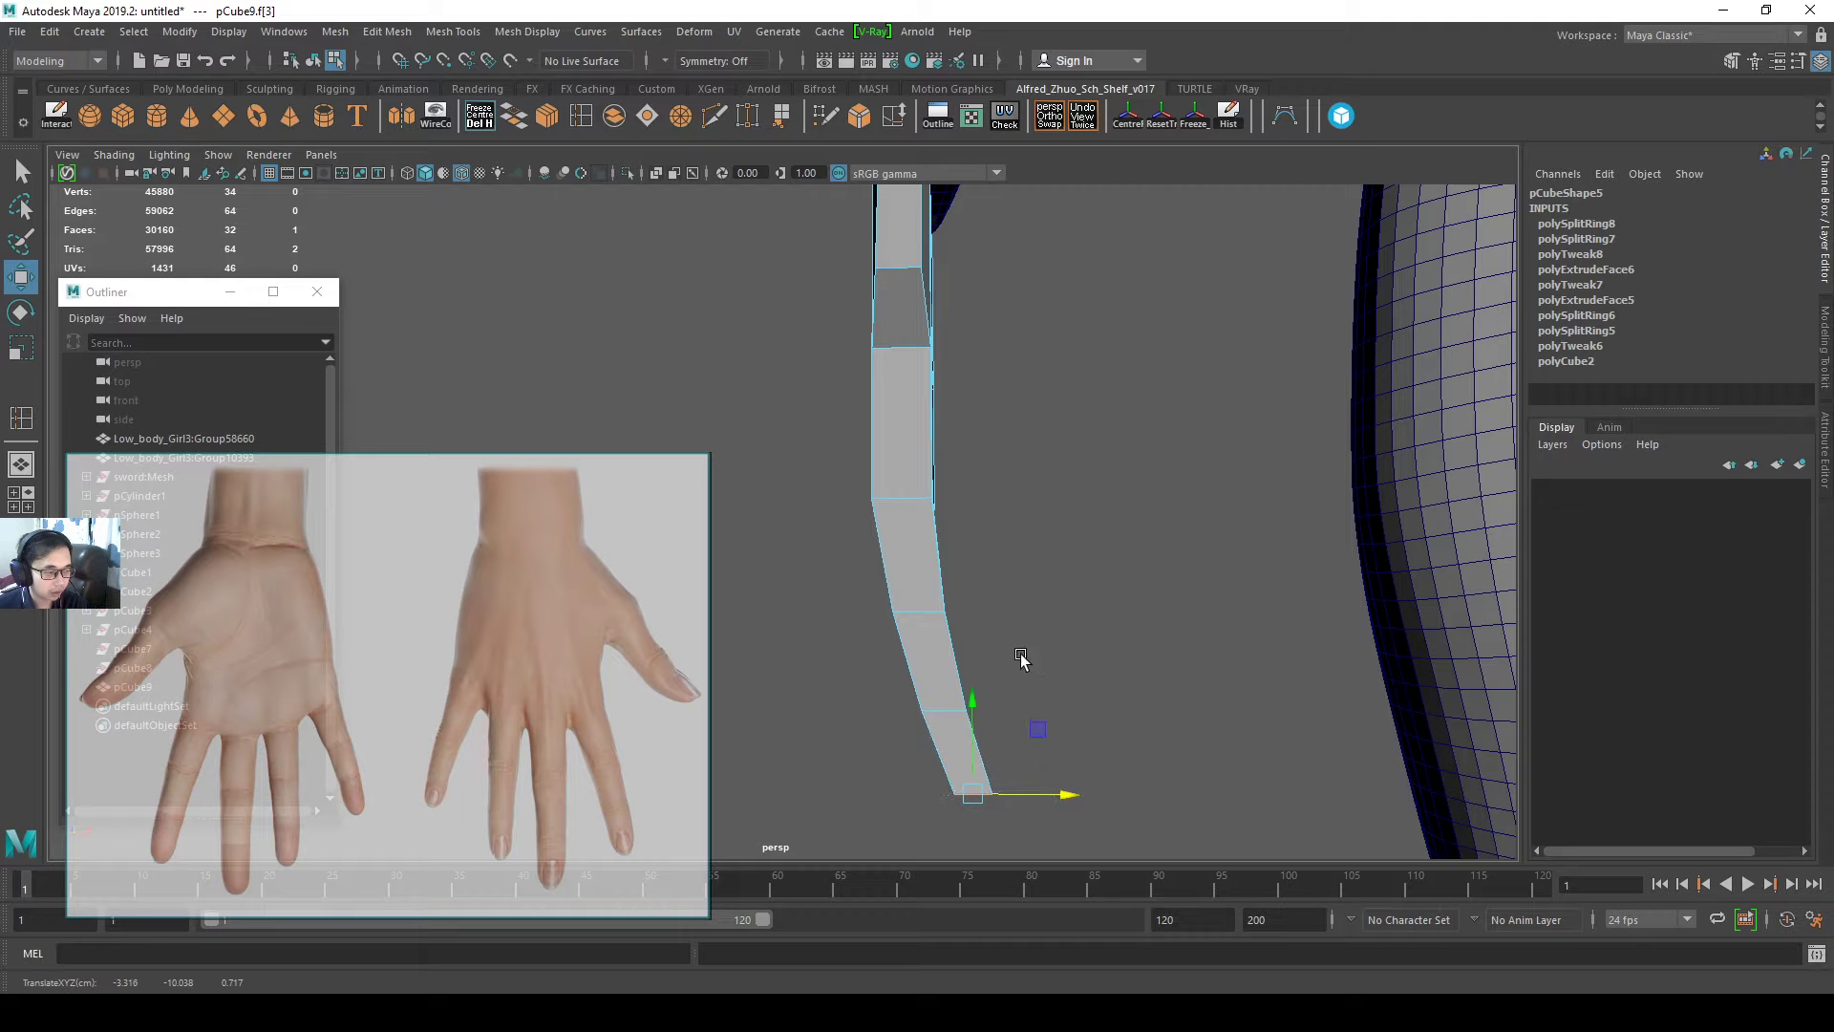
- Refine the index finger's bend by shifting its fingertip segment back and adjusting the two lower segments together
alt+drag(965, 658, 960, 656)
drag(1028, 654, 859, 837)
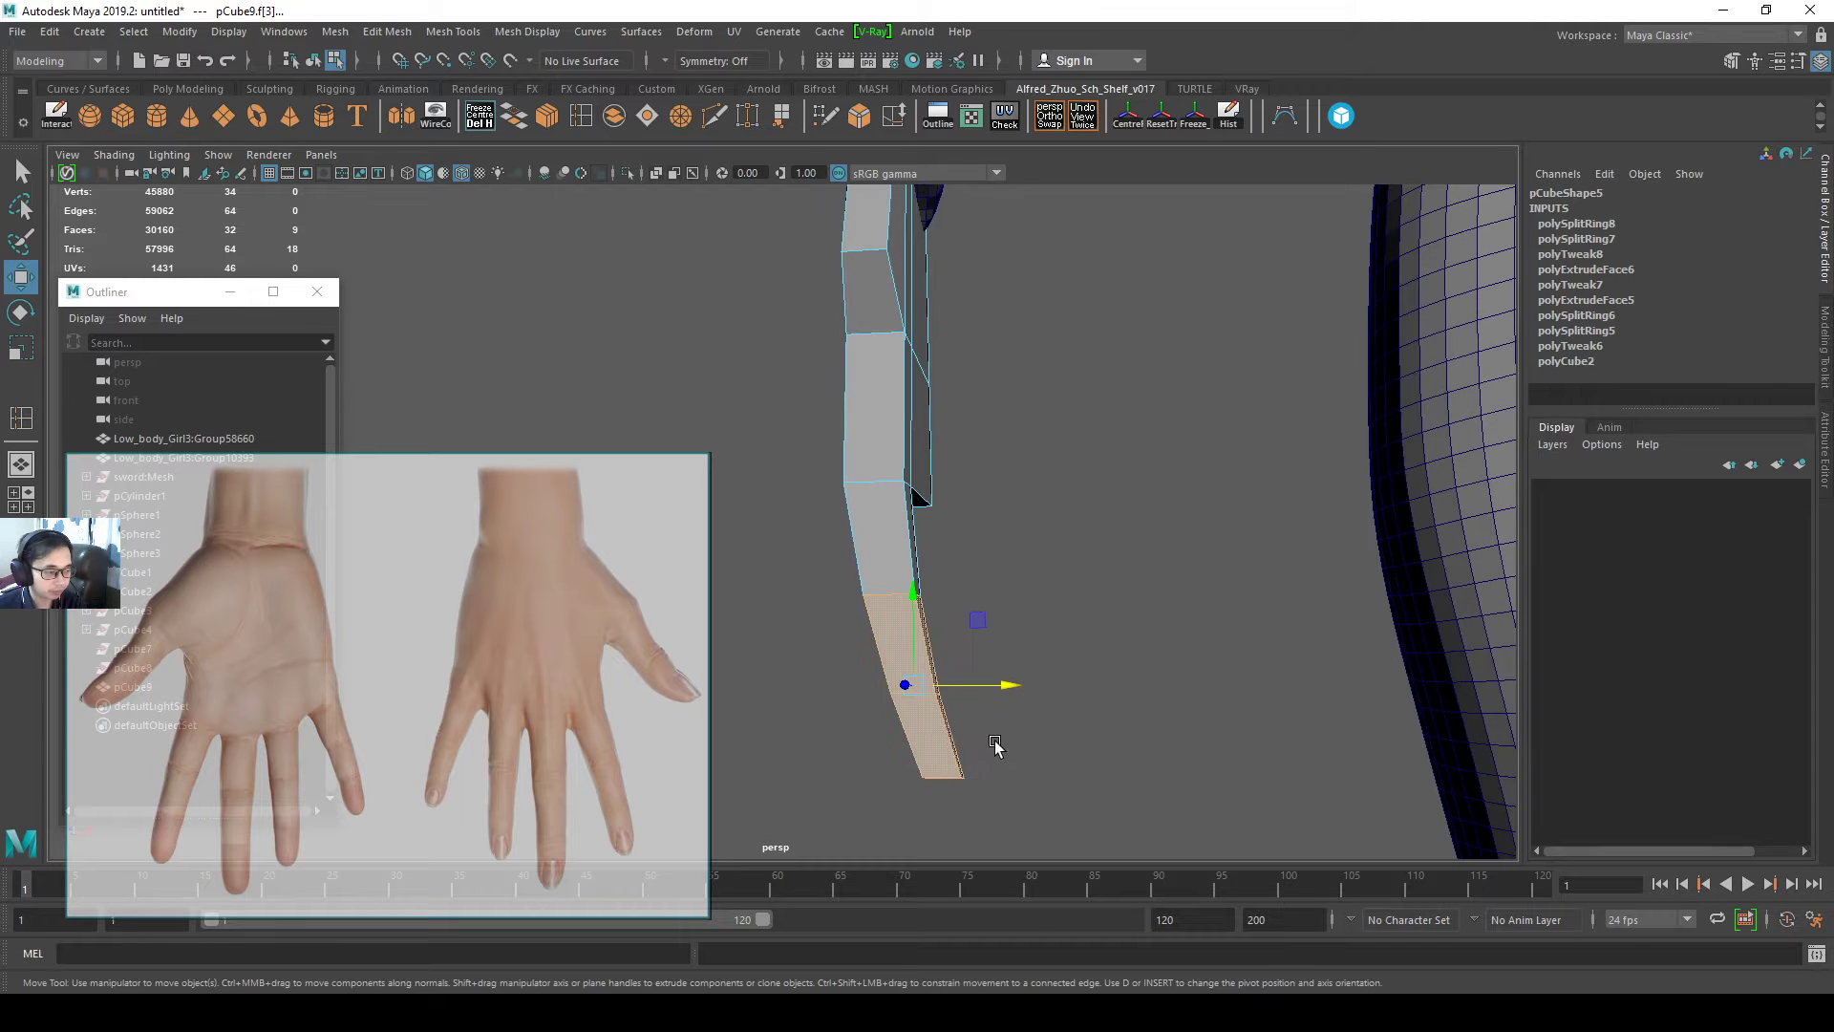
drag(1035, 734, 837, 801)
drag(1021, 739, 1013, 739)
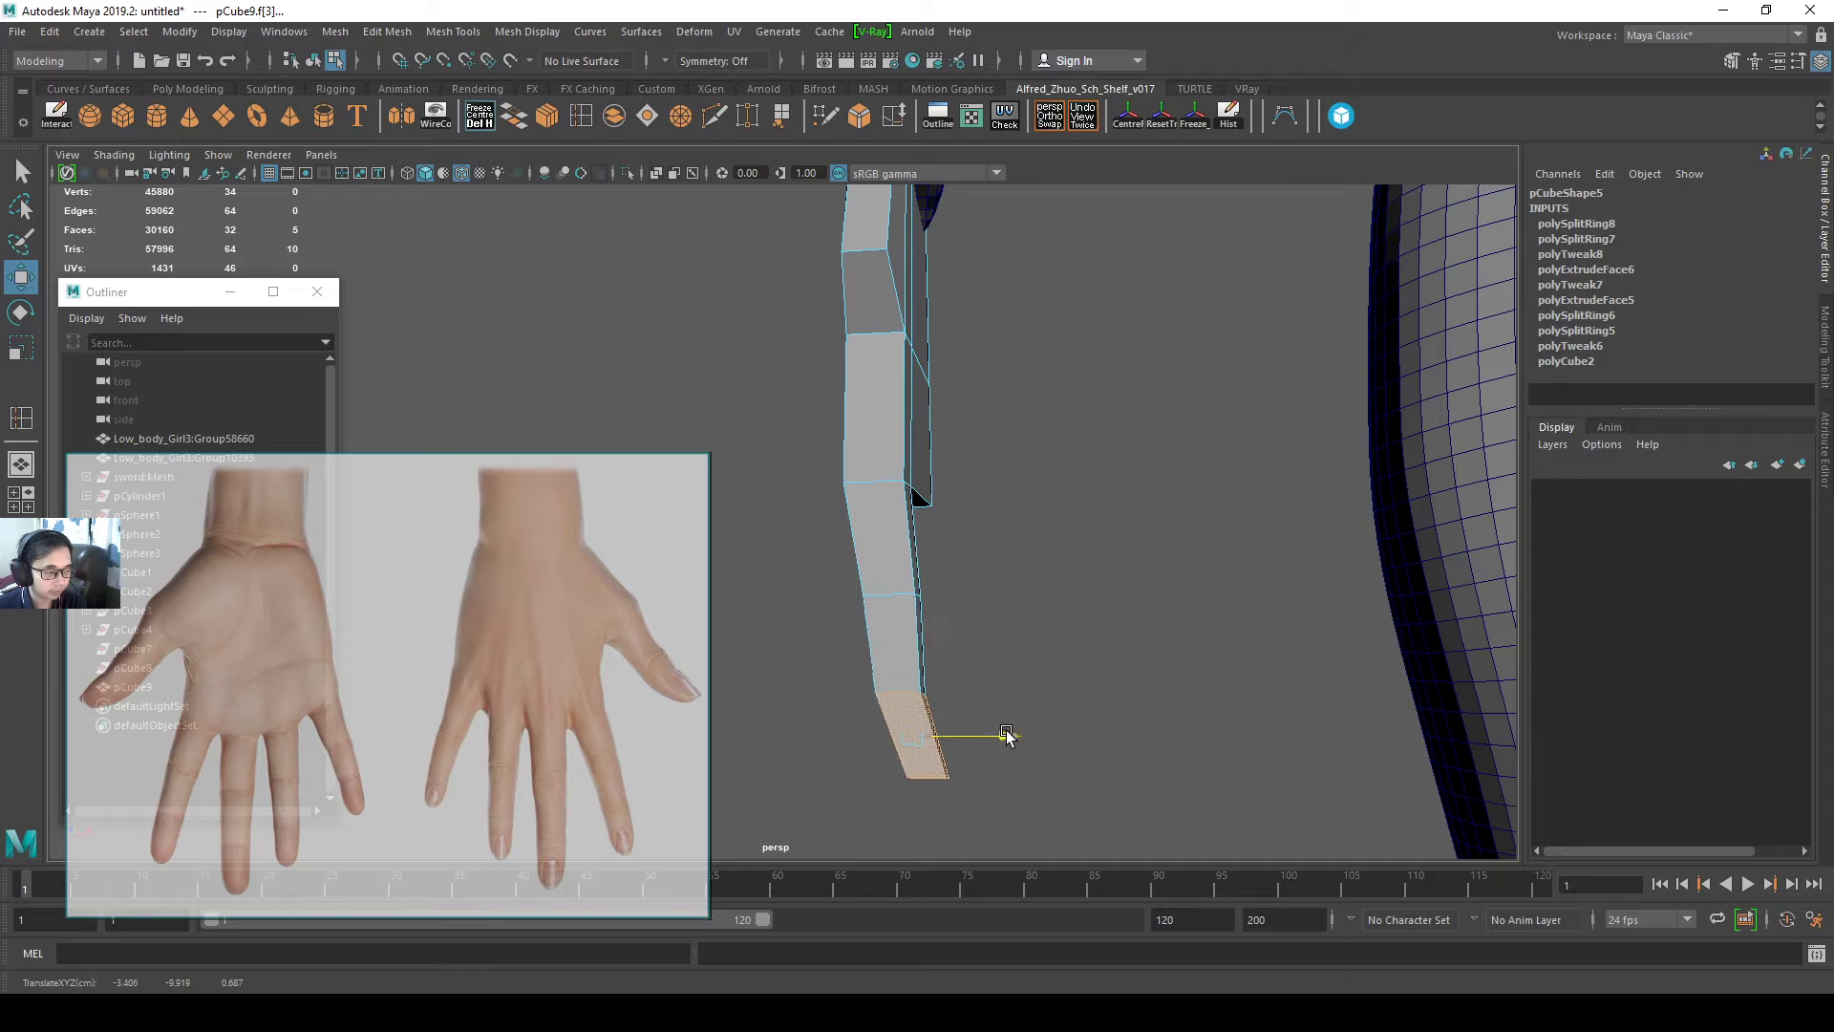
drag(1034, 580, 837, 815)
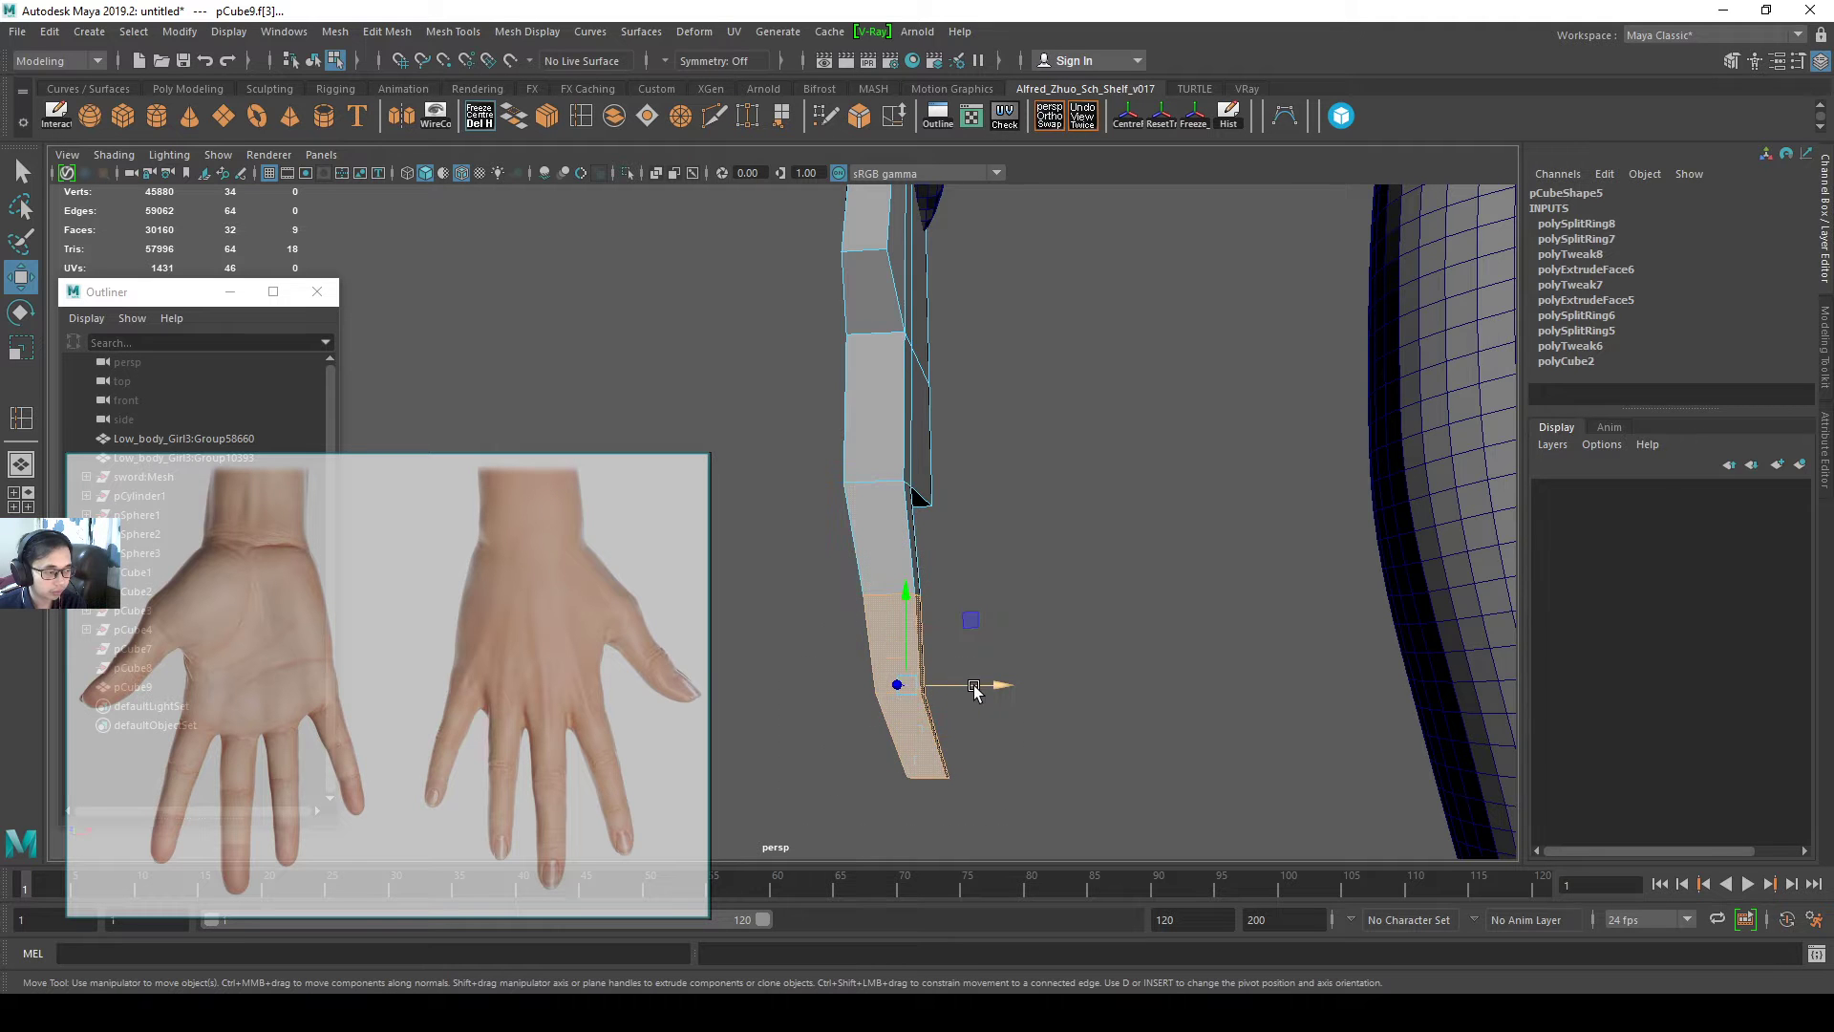
drag(975, 689, 1175, 657)
- Shift the edges across the middle and base of the palm to refine the hand's side profile
alt+drag(1232, 653, 853, 639)
alt+right_drag(853, 639, 890, 584)
alt+drag(914, 588, 974, 553)
scroll(1015, 619, up, 3)
right_drag(979, 531, 999, 508)
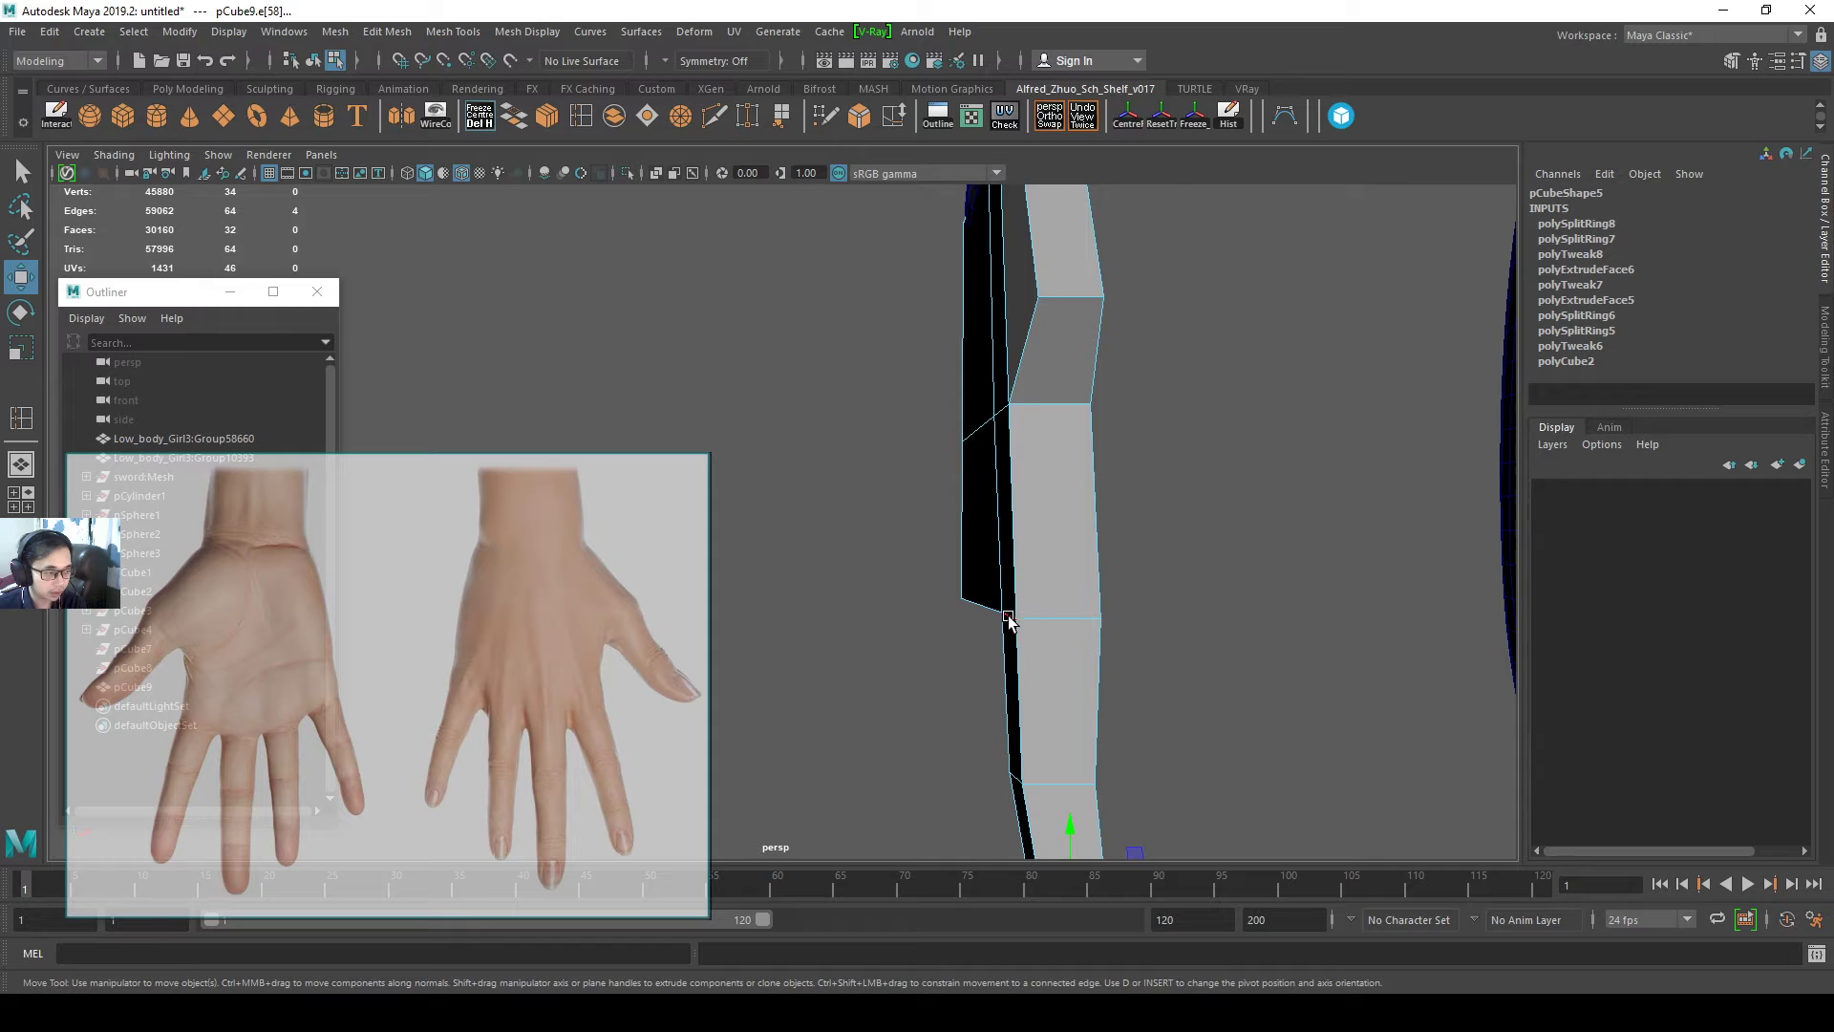
alt+drag(1008, 619, 1114, 530)
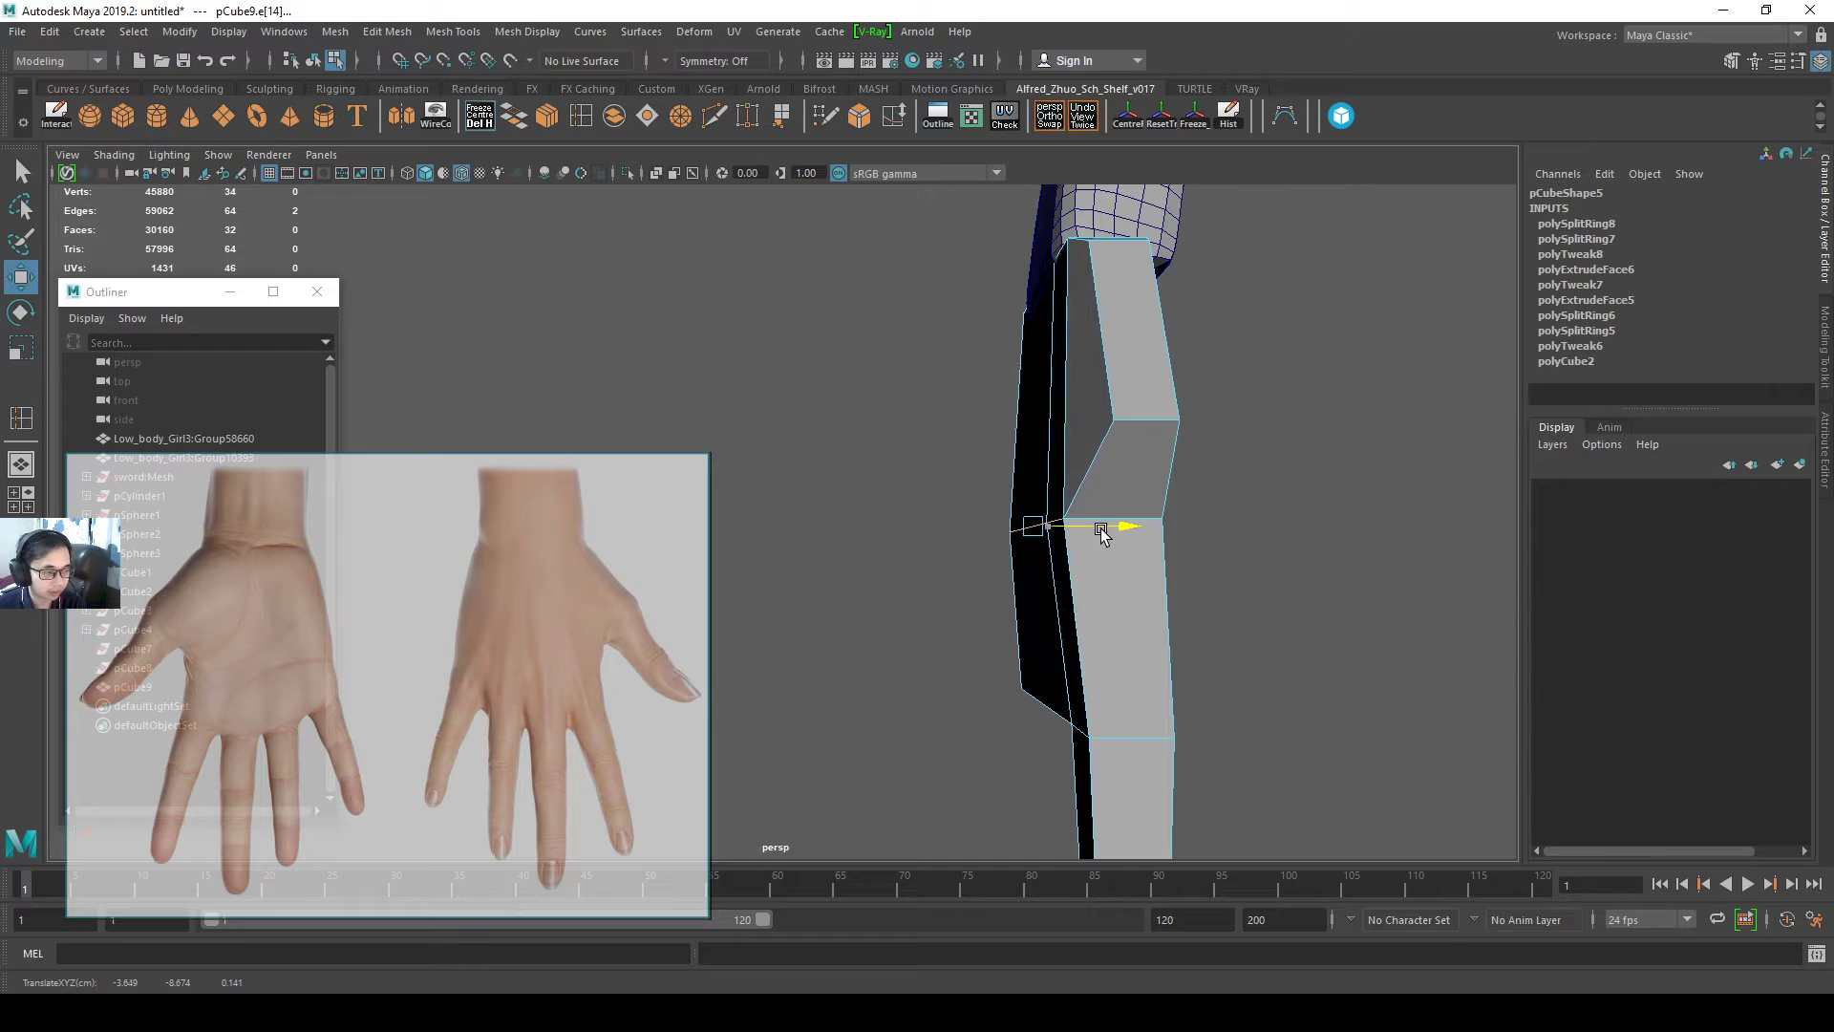
alt+drag(1099, 540, 1026, 603)
click(1120, 715)
- Duplicate the whole hand mesh and offset the copy sideways, away from the thumb
right_drag(1100, 547, 1217, 442)
alt+drag(1129, 536, 1165, 591)
key(ctrl+d)
drag(1081, 380, 1008, 385)
- Delete the palm and thumb faces of the duplicated hand, keeping only its finger
right_drag(1003, 485, 1007, 558)
drag(967, 759, 1102, 604)
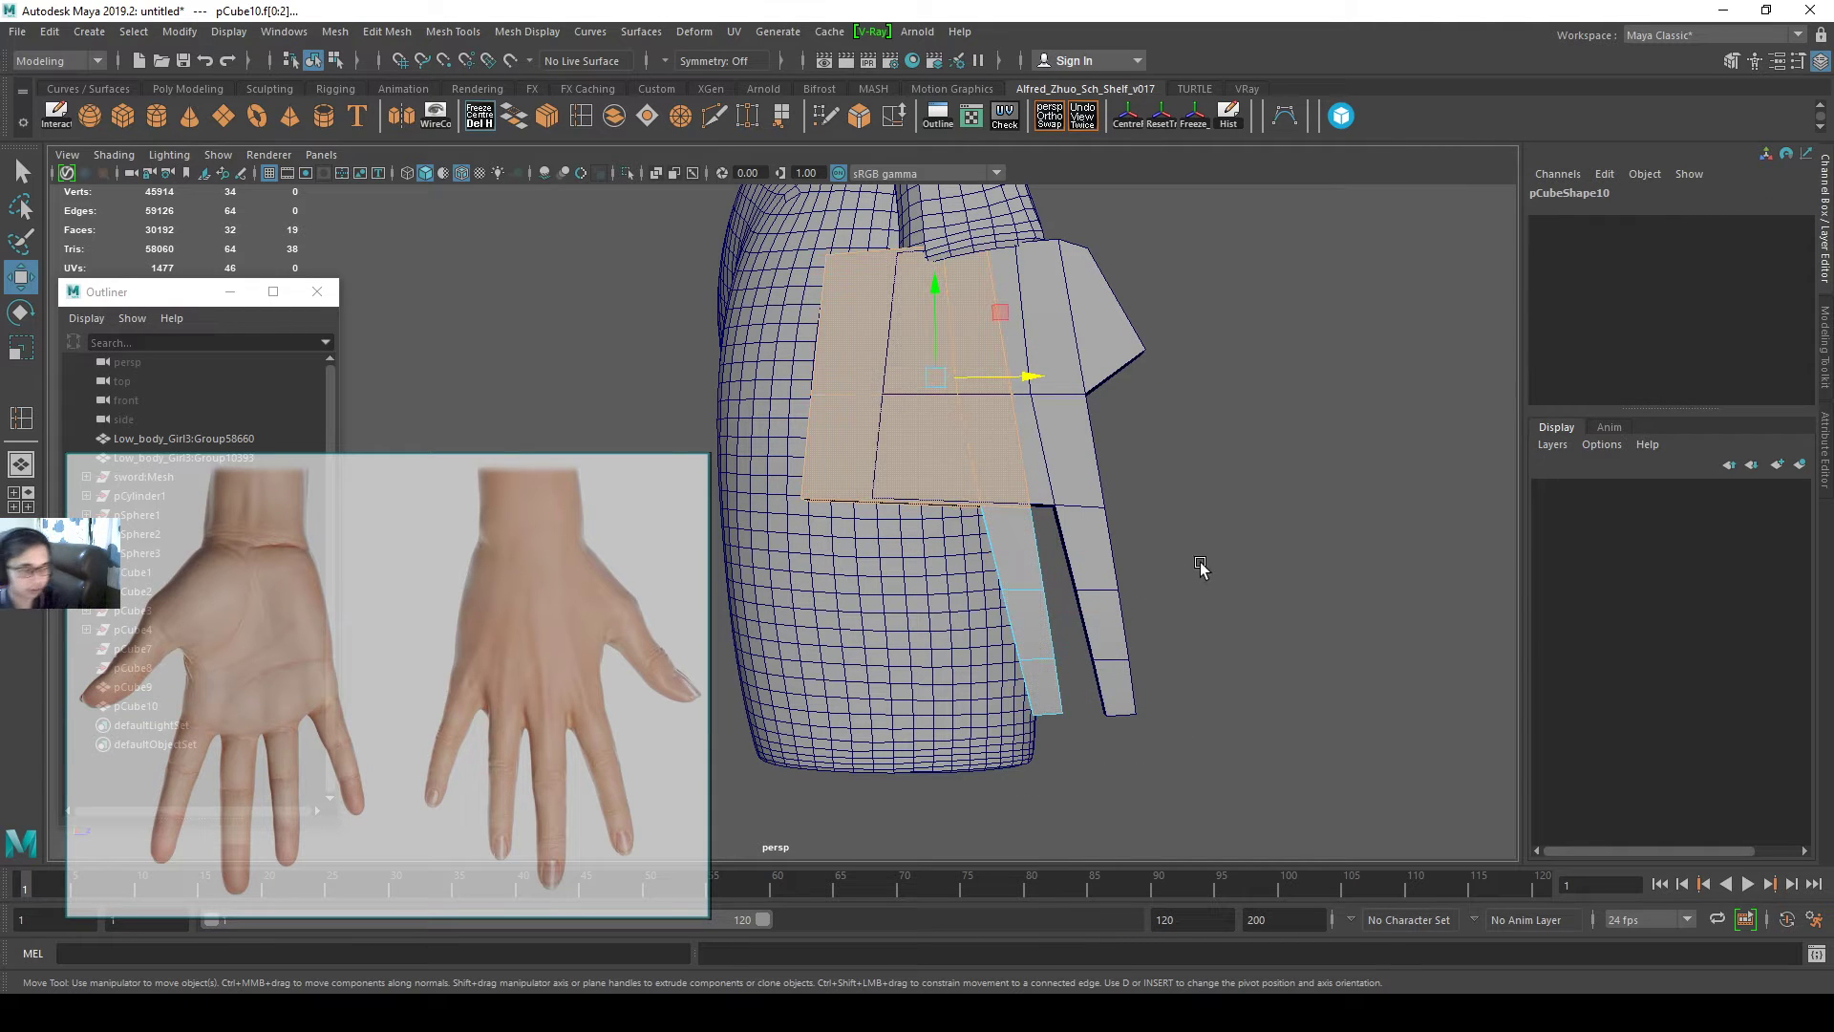
key(Delete)
scroll(1051, 525, up, 3)
- Select the separated finger as an object and fill the hole at its open upper end
right_drag(922, 470, 995, 443)
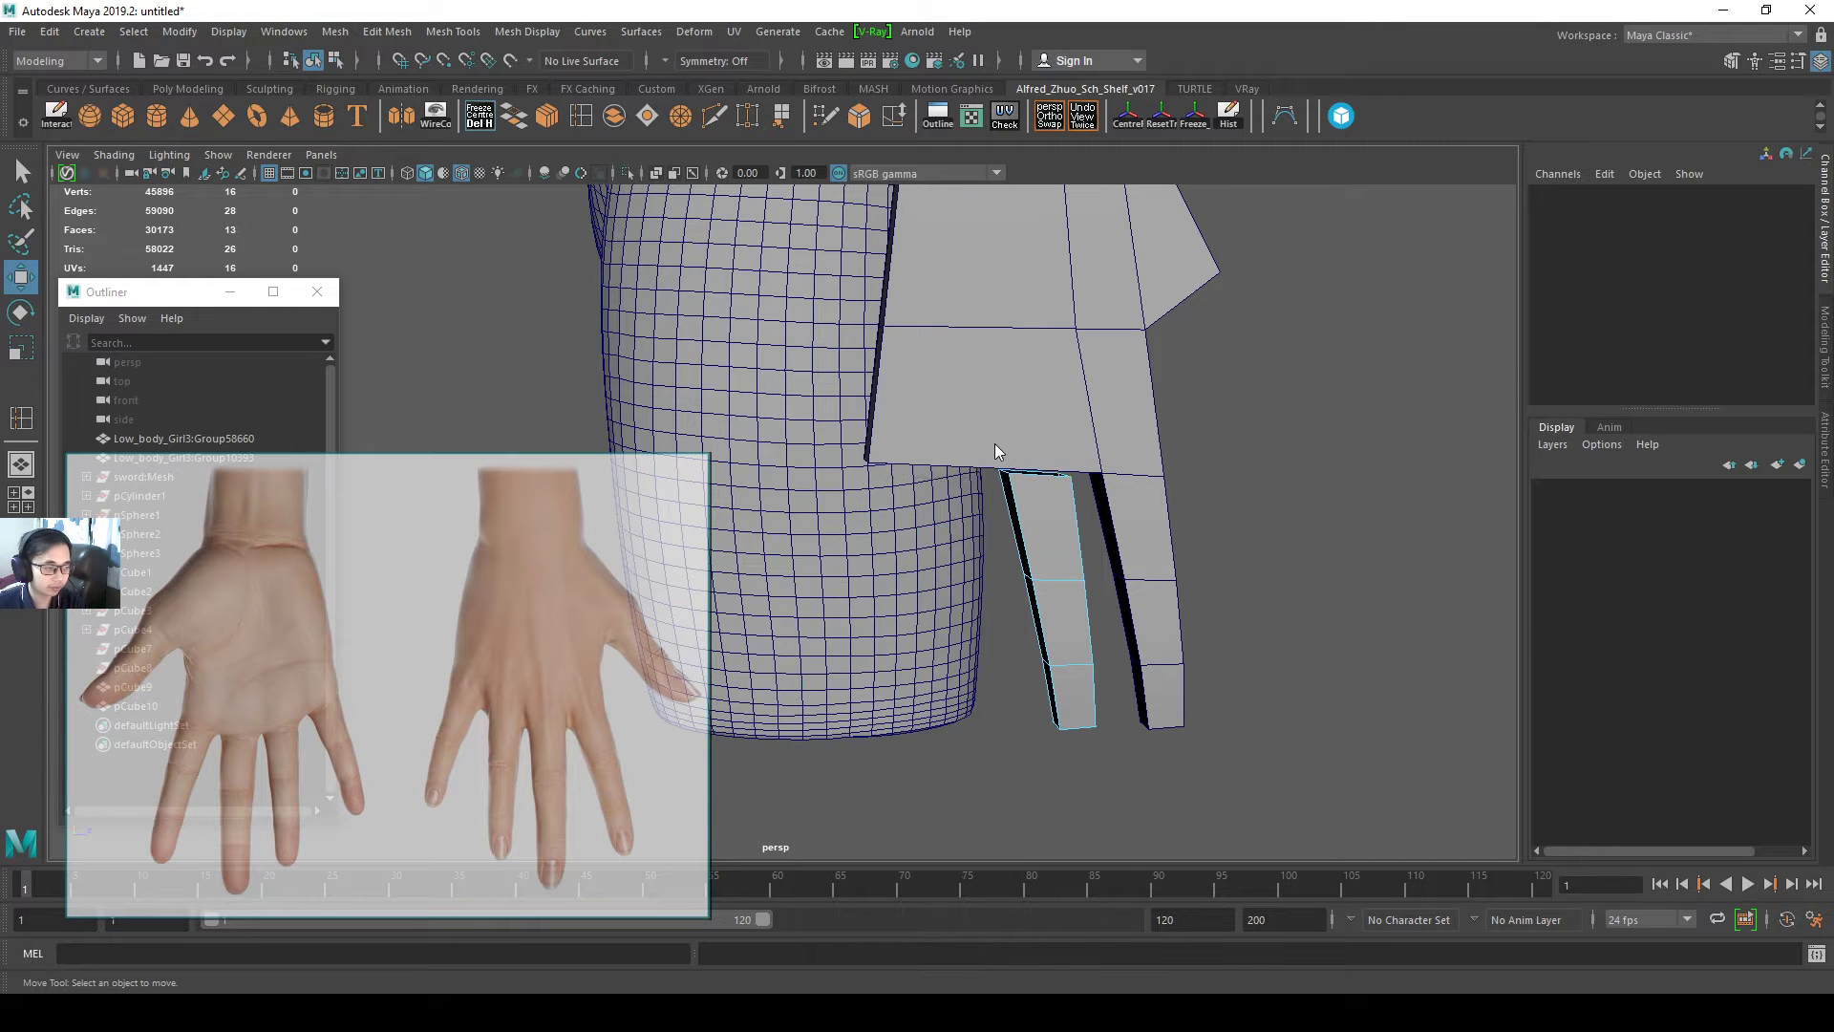
right_drag(1053, 514, 1077, 463)
click(1000, 524)
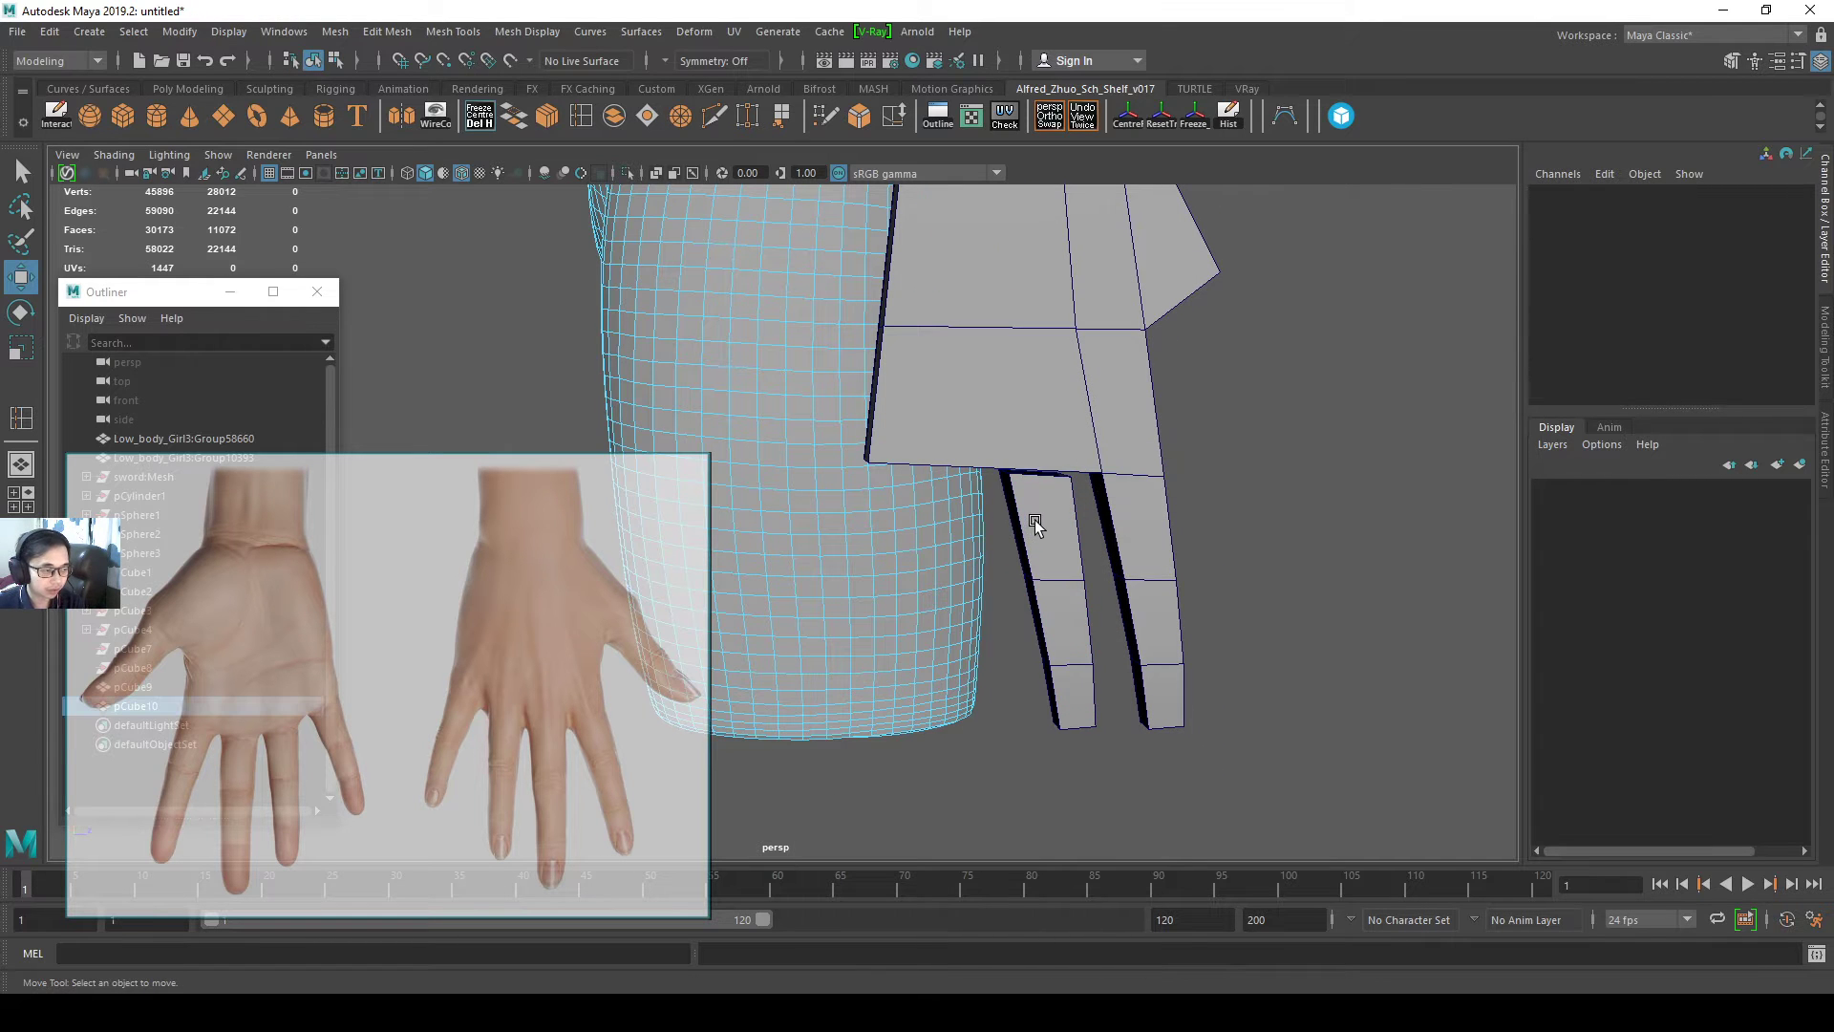
click(1035, 521)
alt+drag(1036, 523, 1130, 612)
alt+middle_drag(1041, 450, 1041, 675)
alt+drag(1040, 676, 1043, 638)
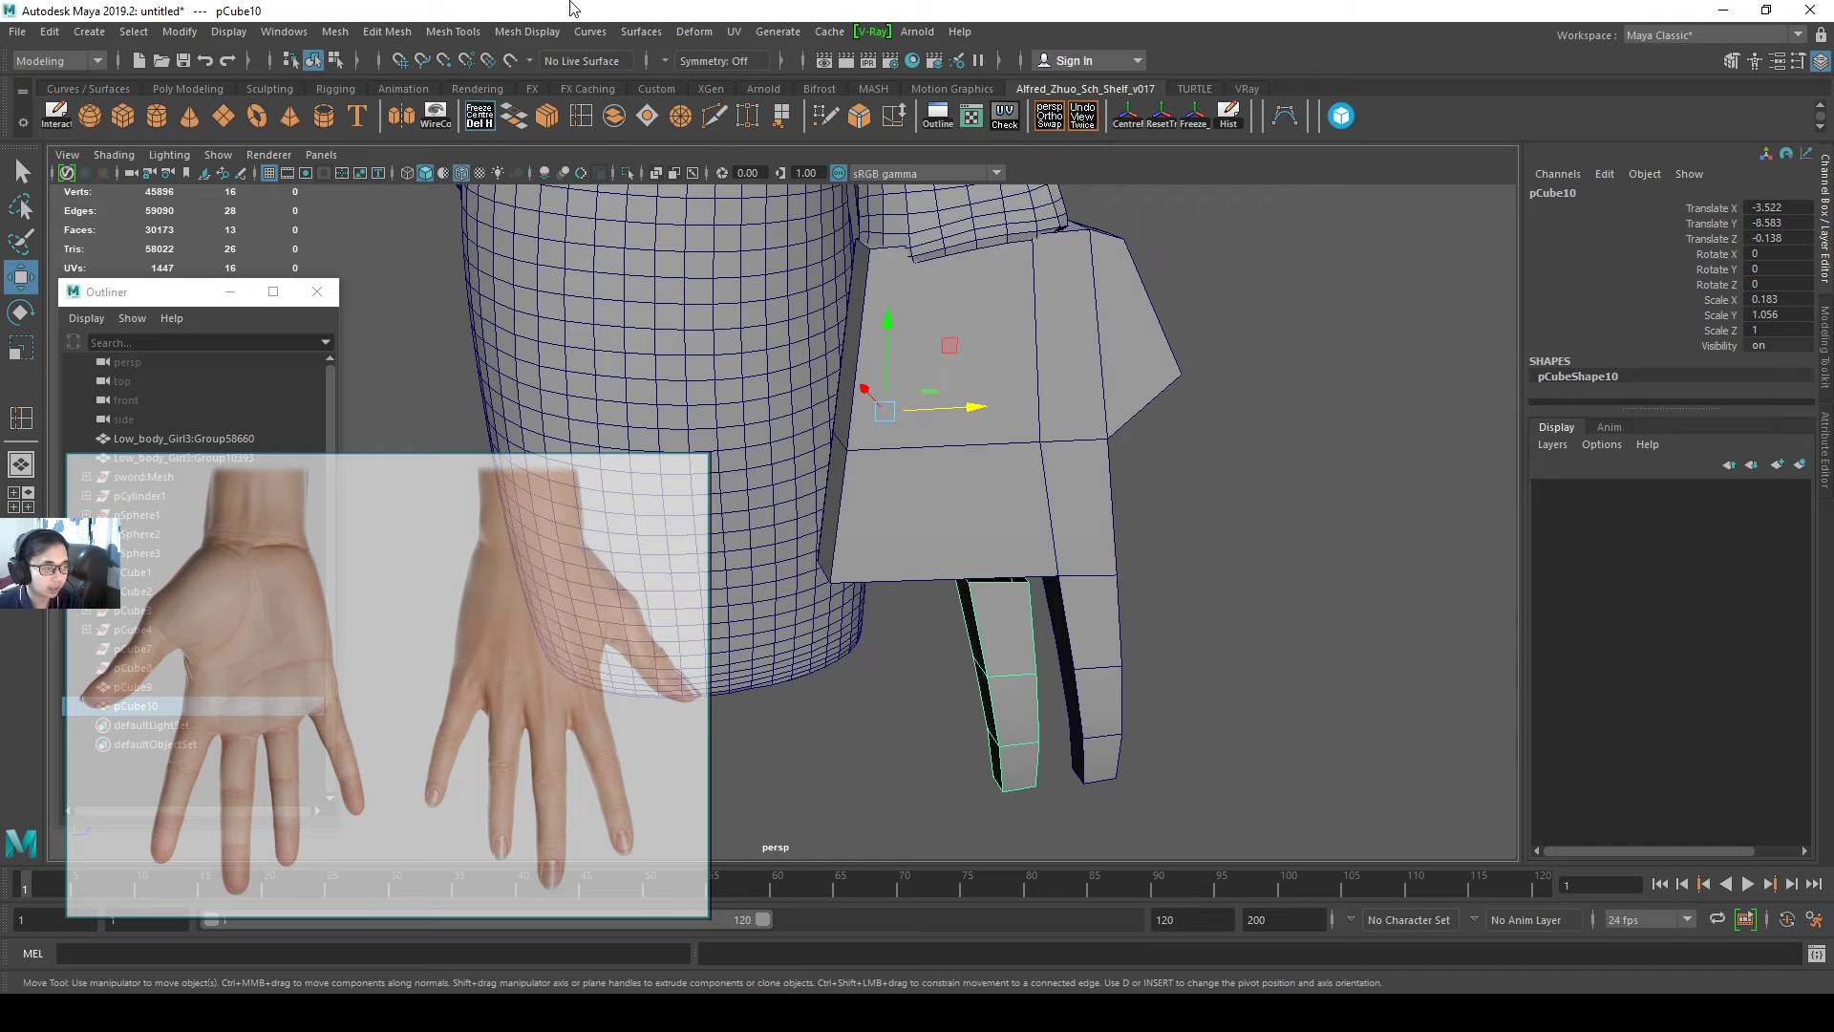
click(650, 118)
- Return to object selection and reset the filled finger by freezing its transforms, centering its pivot and deleting its history
alt+drag(966, 409, 944, 394)
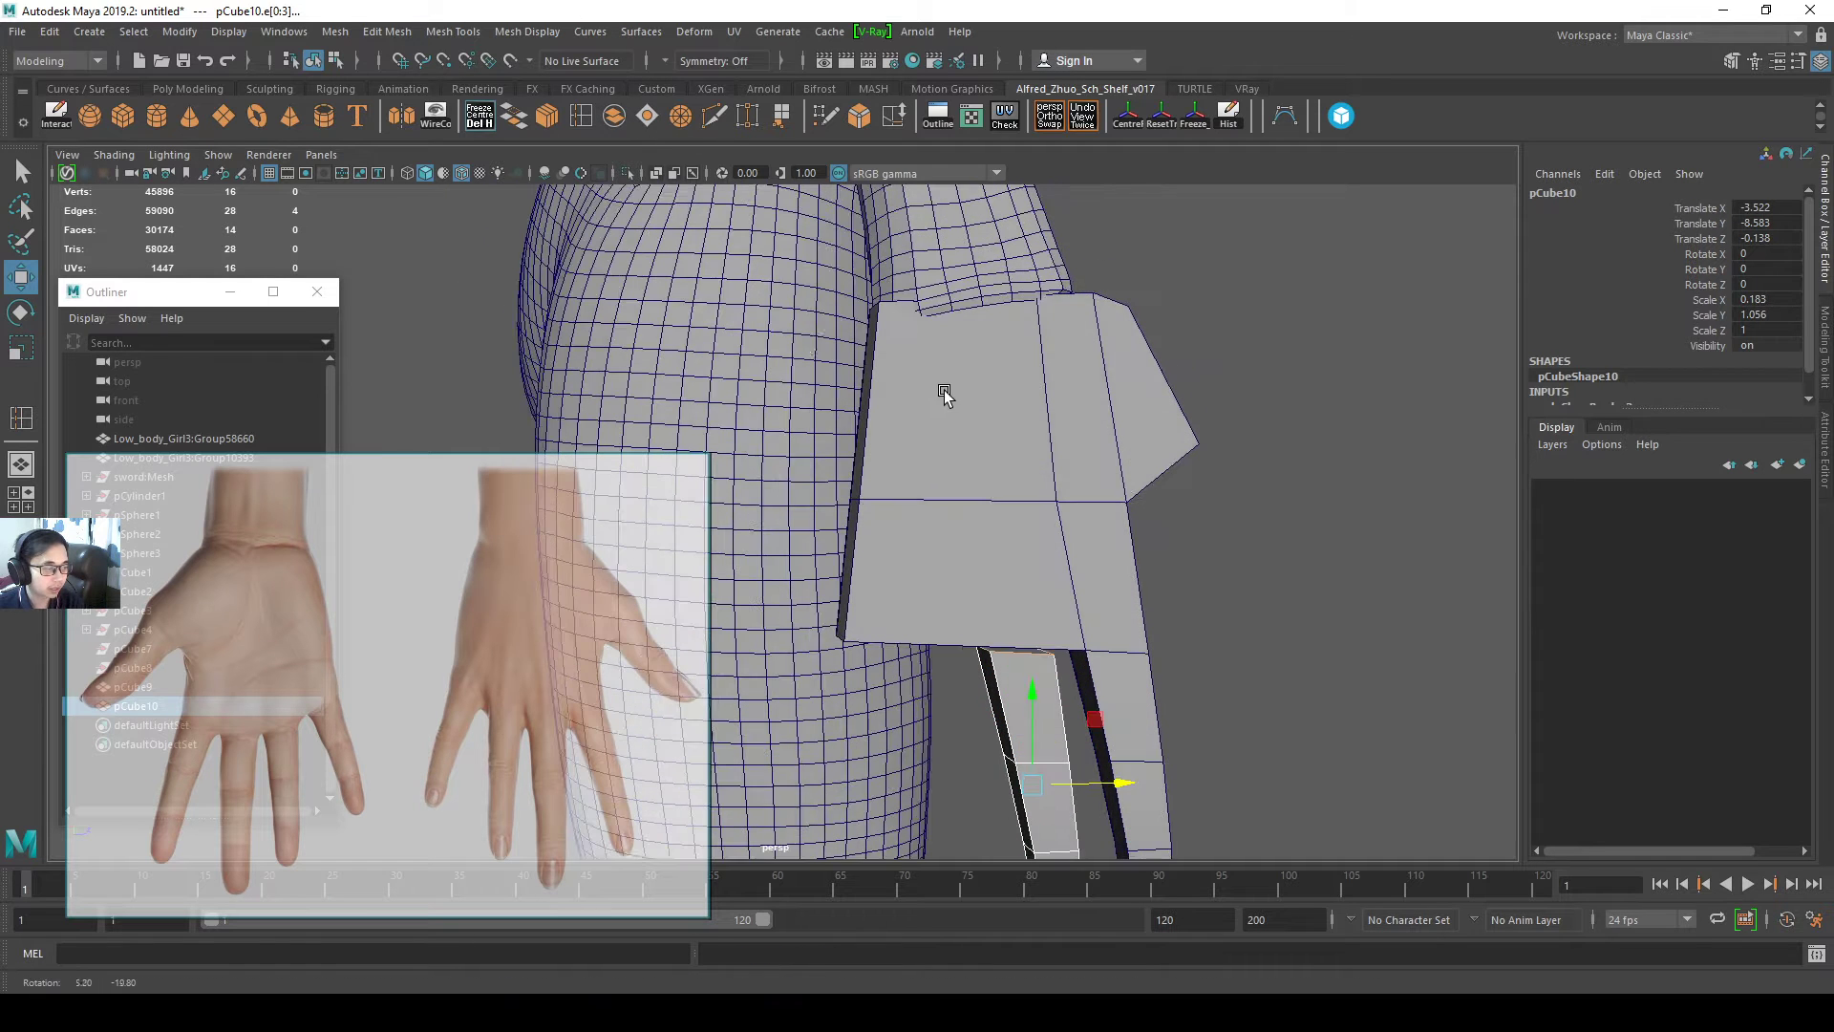
right_drag(1038, 489, 1060, 438)
alt+middle_drag(1061, 439, 1049, 396)
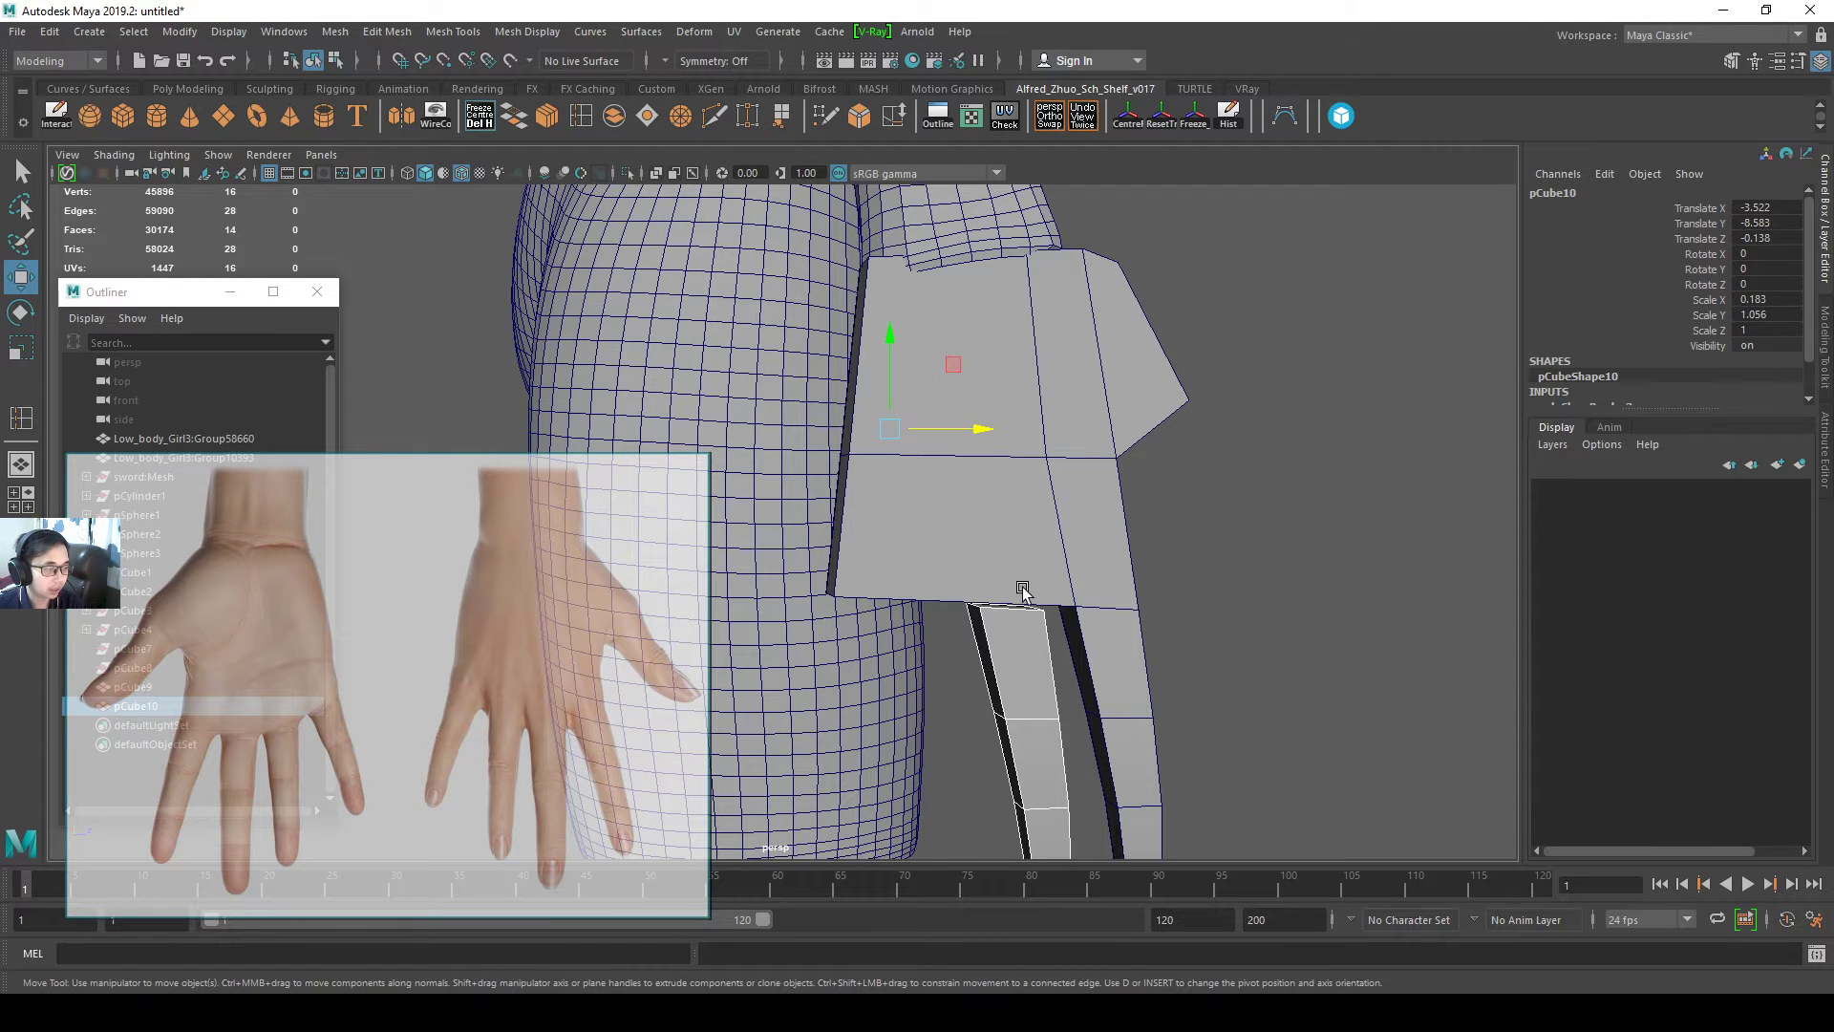
right_drag(1023, 485, 1074, 432)
click(1326, 527)
click(1023, 654)
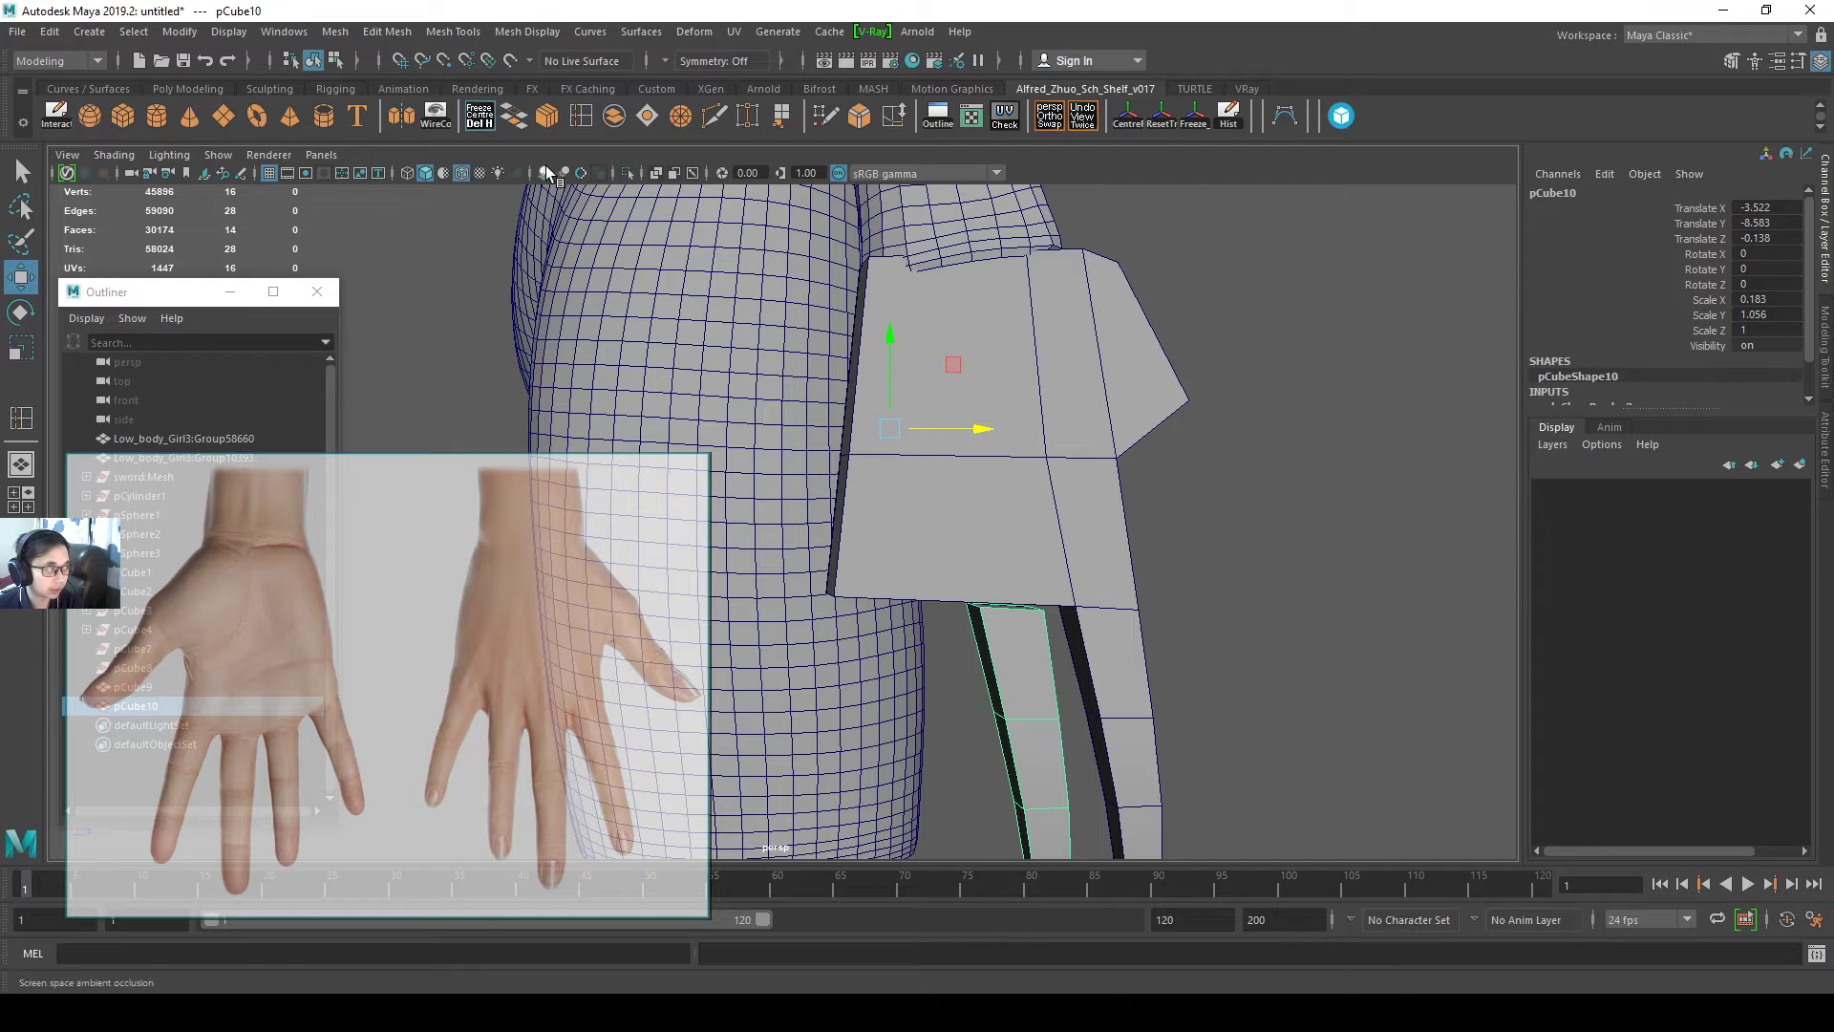
- Lengthen the duplicated finger to a Y scale of 1.336 so it serves as the middle finger
alt+drag(1199, 421, 1188, 544)
key(r)
drag(1067, 535, 1067, 497)
alt+drag(1183, 600, 1264, 479)
key(ctrl+z)
drag(1051, 458, 1052, 445)
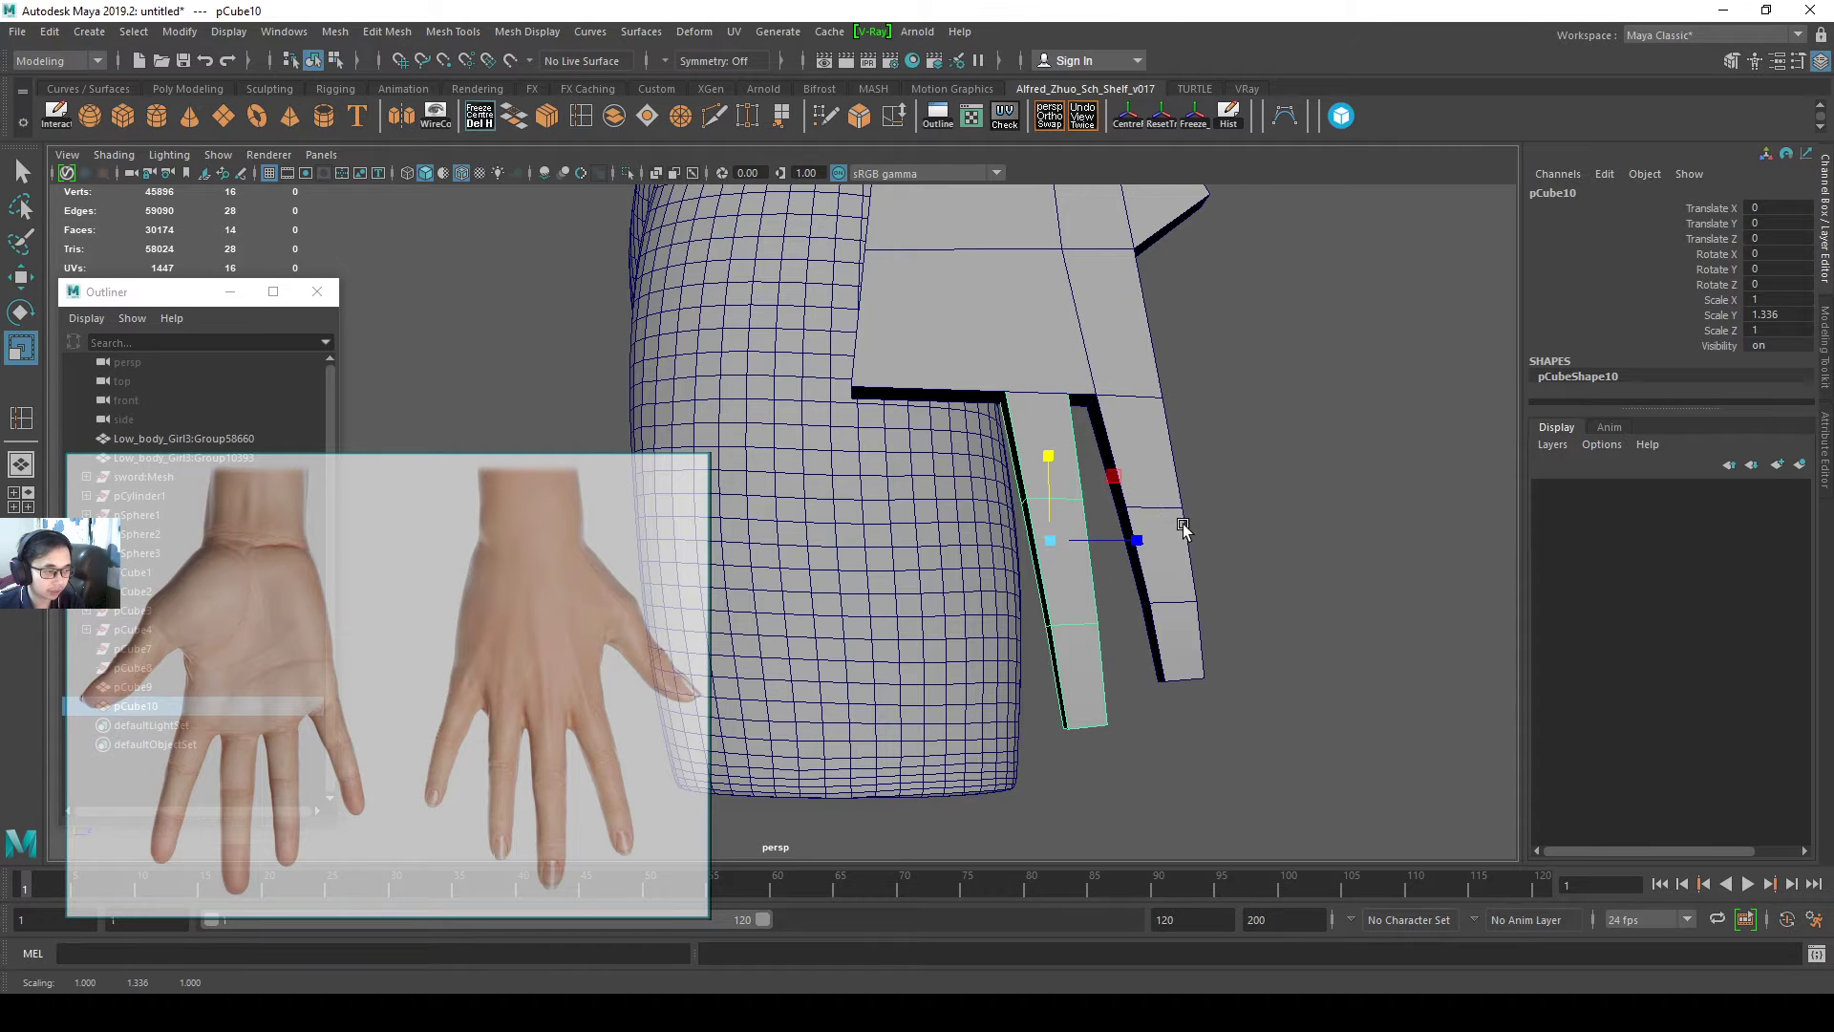
- Rotate the middle finger to about 4.96, 0.56 and -6.01 degrees and move it against the palm's lower edge
alt+drag(1183, 528, 978, 544)
key(e)
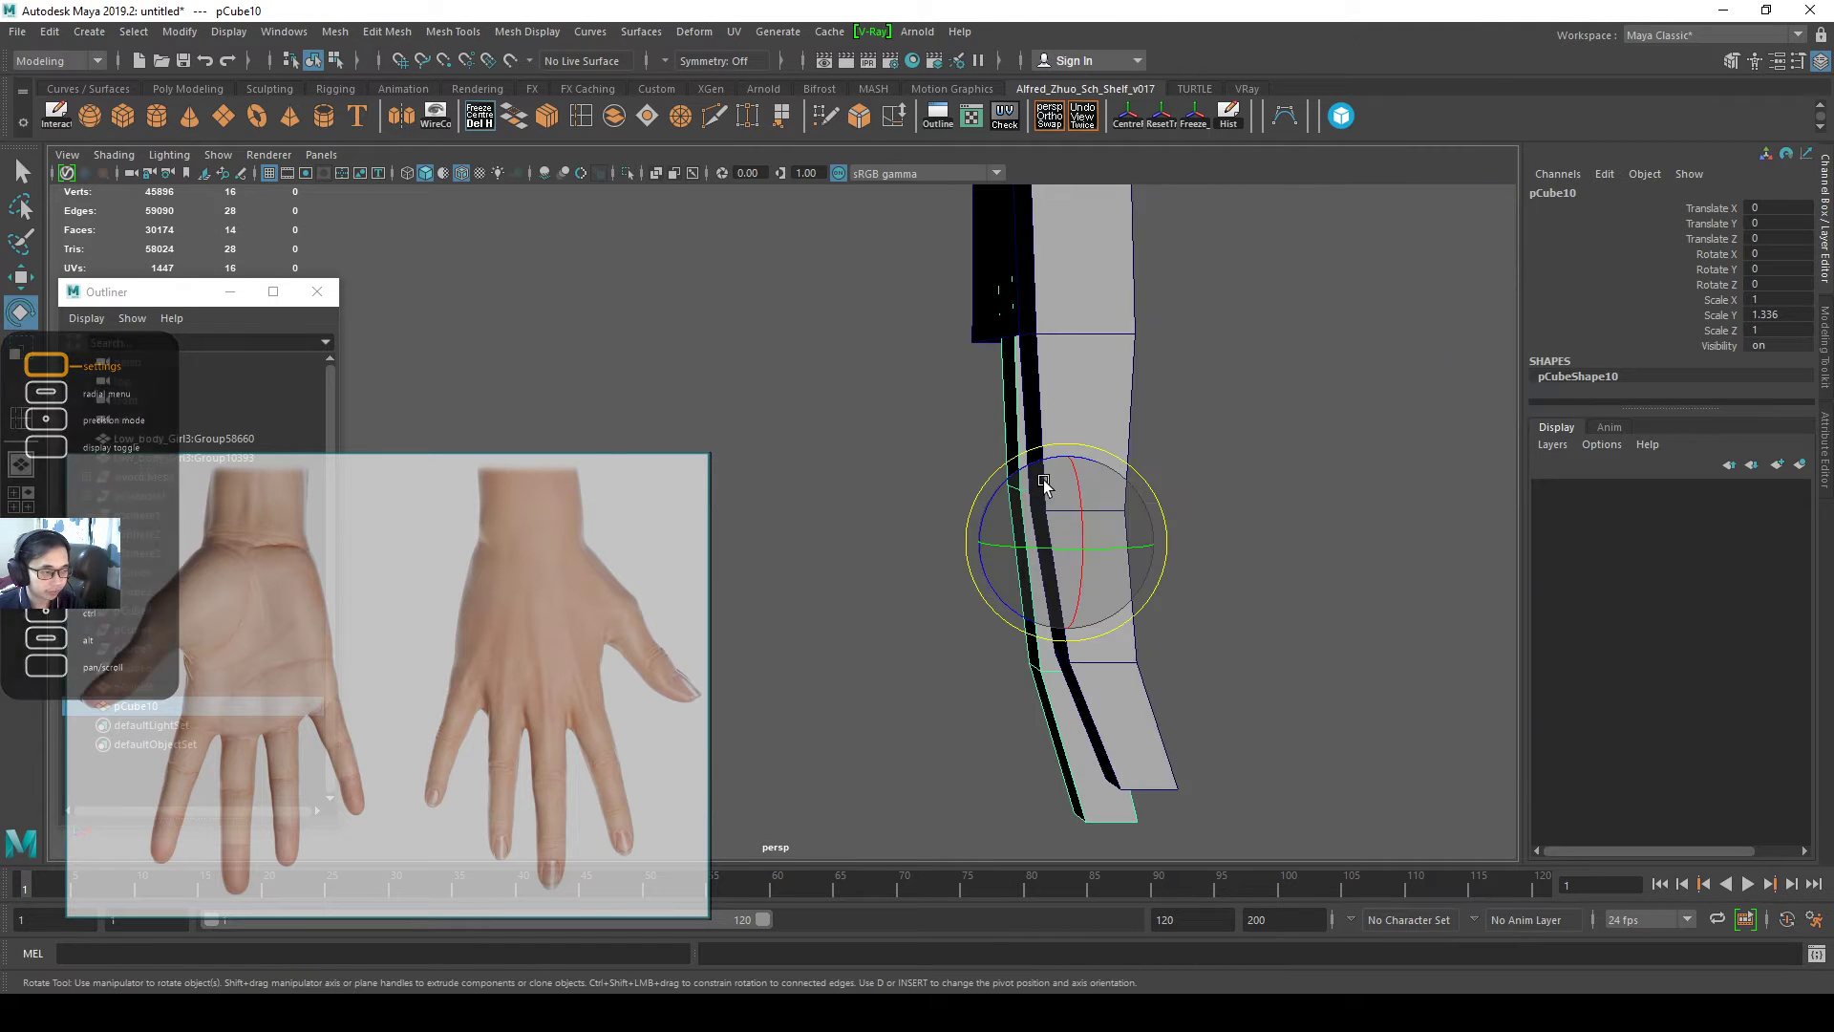
drag(1037, 462, 1109, 541)
key(w)
alt+drag(1111, 532, 1223, 521)
alt+drag(1223, 522, 1060, 566)
key(e)
key(w)
alt+drag(1114, 592, 1191, 562)
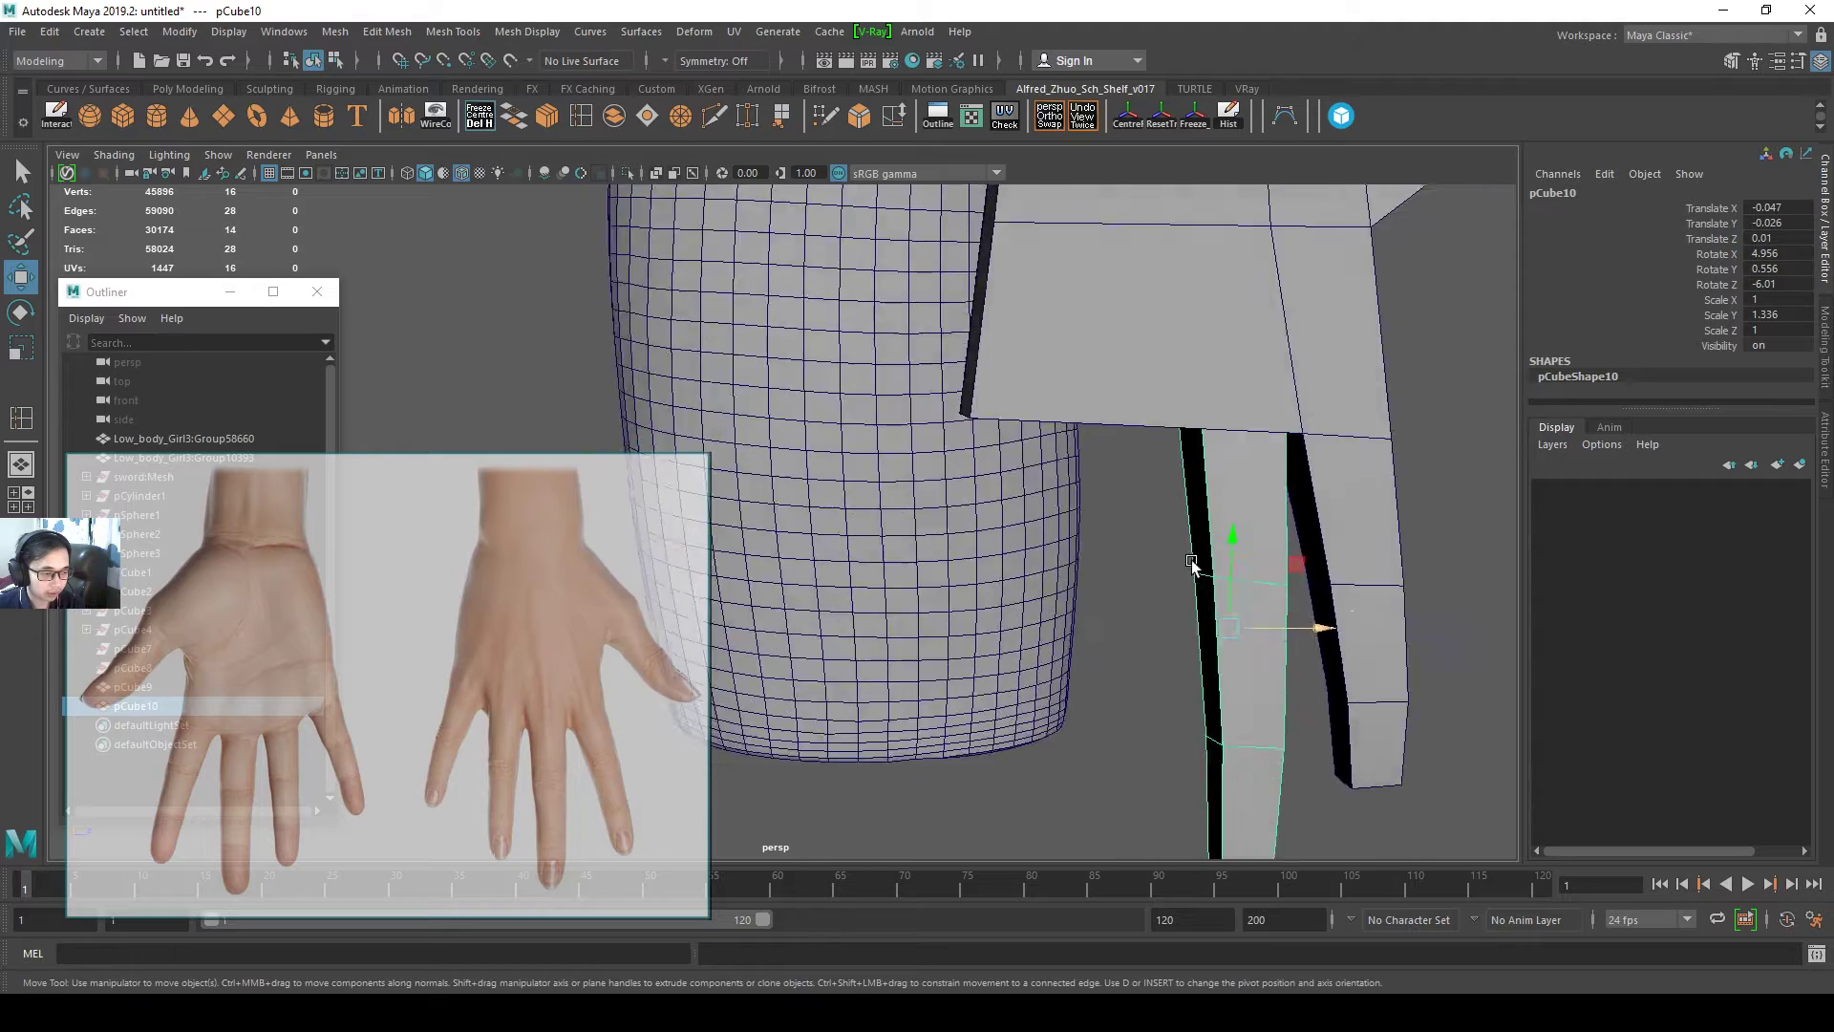
- Duplicate the middle finger and place the copy beside it as the ring finger
scroll(1194, 560, down, 5)
alt+middle_drag(1206, 548, 1168, 680)
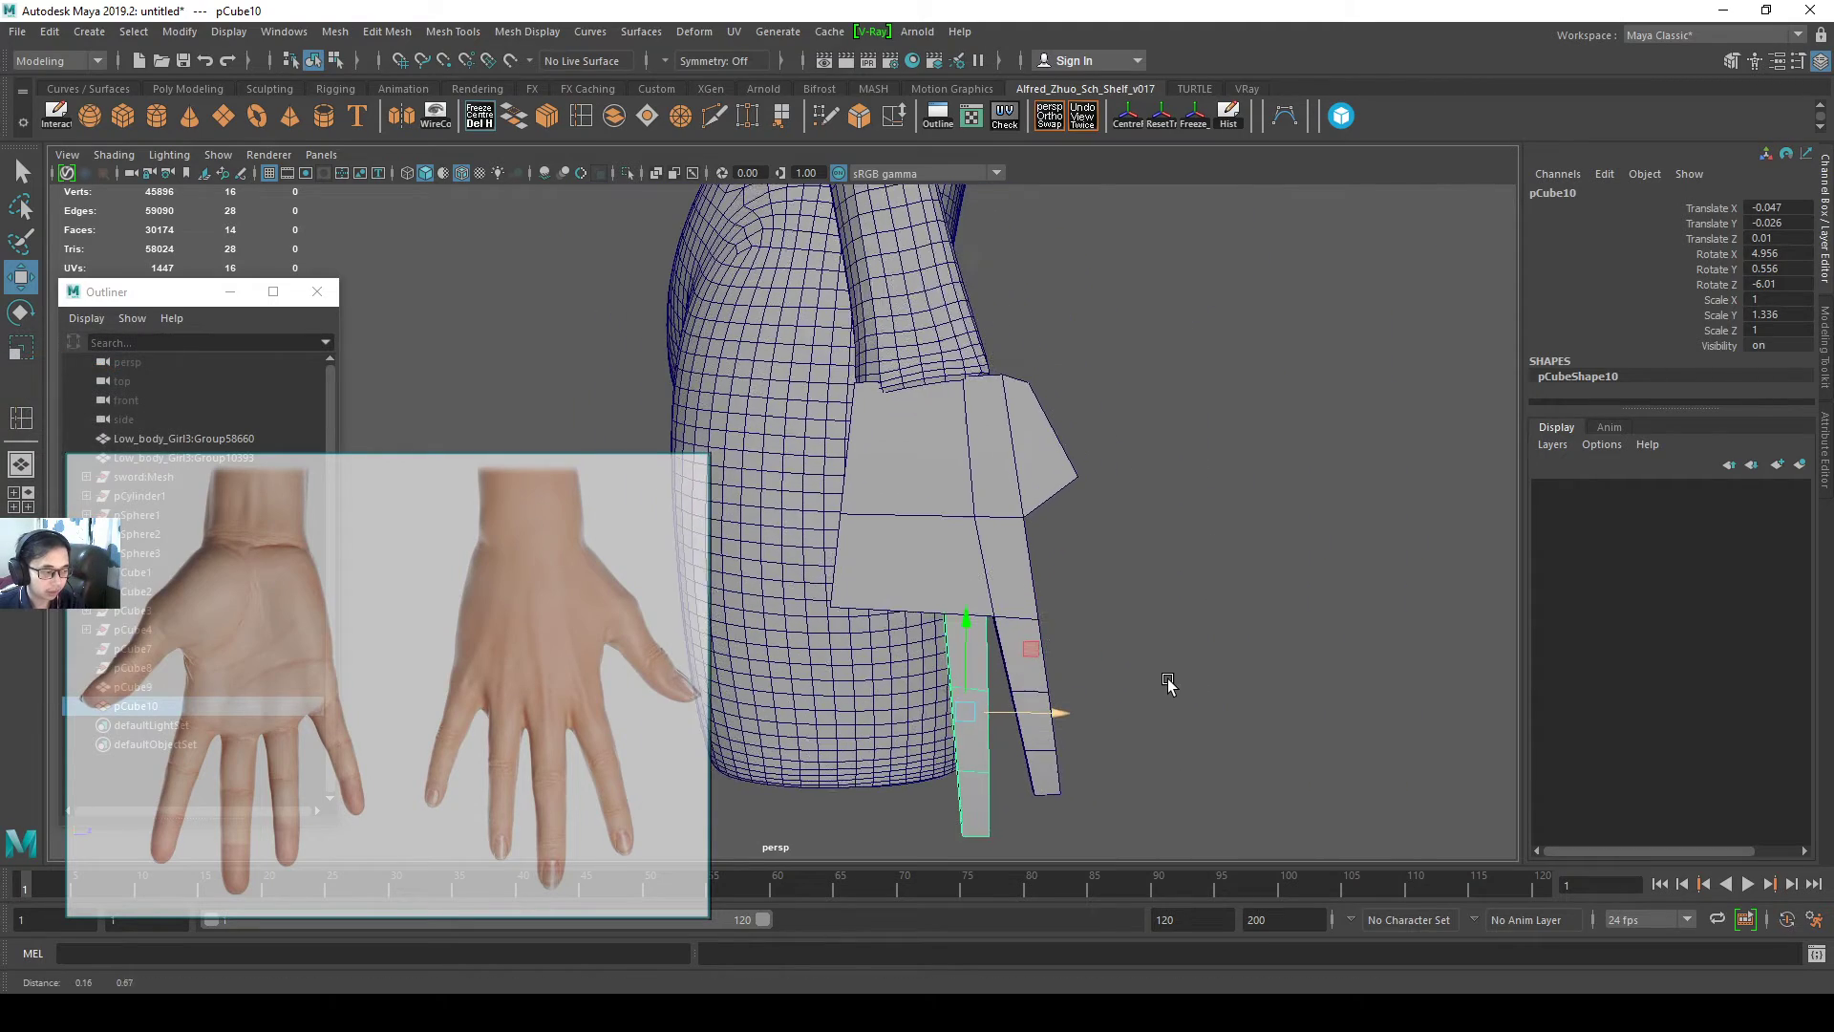
alt+right_drag(1167, 682, 1172, 657)
scroll(1163, 628, up, 2)
alt+middle_drag(1172, 659, 1160, 542)
click(991, 450)
alt+drag(990, 450, 1182, 460)
click(1182, 460)
click(1026, 499)
alt+drag(1026, 498, 1003, 587)
key(ctrl+d)
key(e)
key(w)
- Scale the ring finger to 1.226 in Y, rotate it to about 11.77, -0.14 and 5.06 degrees, and set it against the palm
mouse_move(1002, 586)
alt+mouse_down()
mouse_move(985, 465)
mouse_move(969, 535)
mouse_move(941, 511)
mouse_move(951, 492)
mouse_move(1038, 568)
mouse_move(994, 525)
mouse_move(1023, 560)
mouse_move(1246, 571)
mouse_move(946, 530)
mouse_move(1011, 554)
alt+mouse_up()
key(r)
key(w)
key(e)
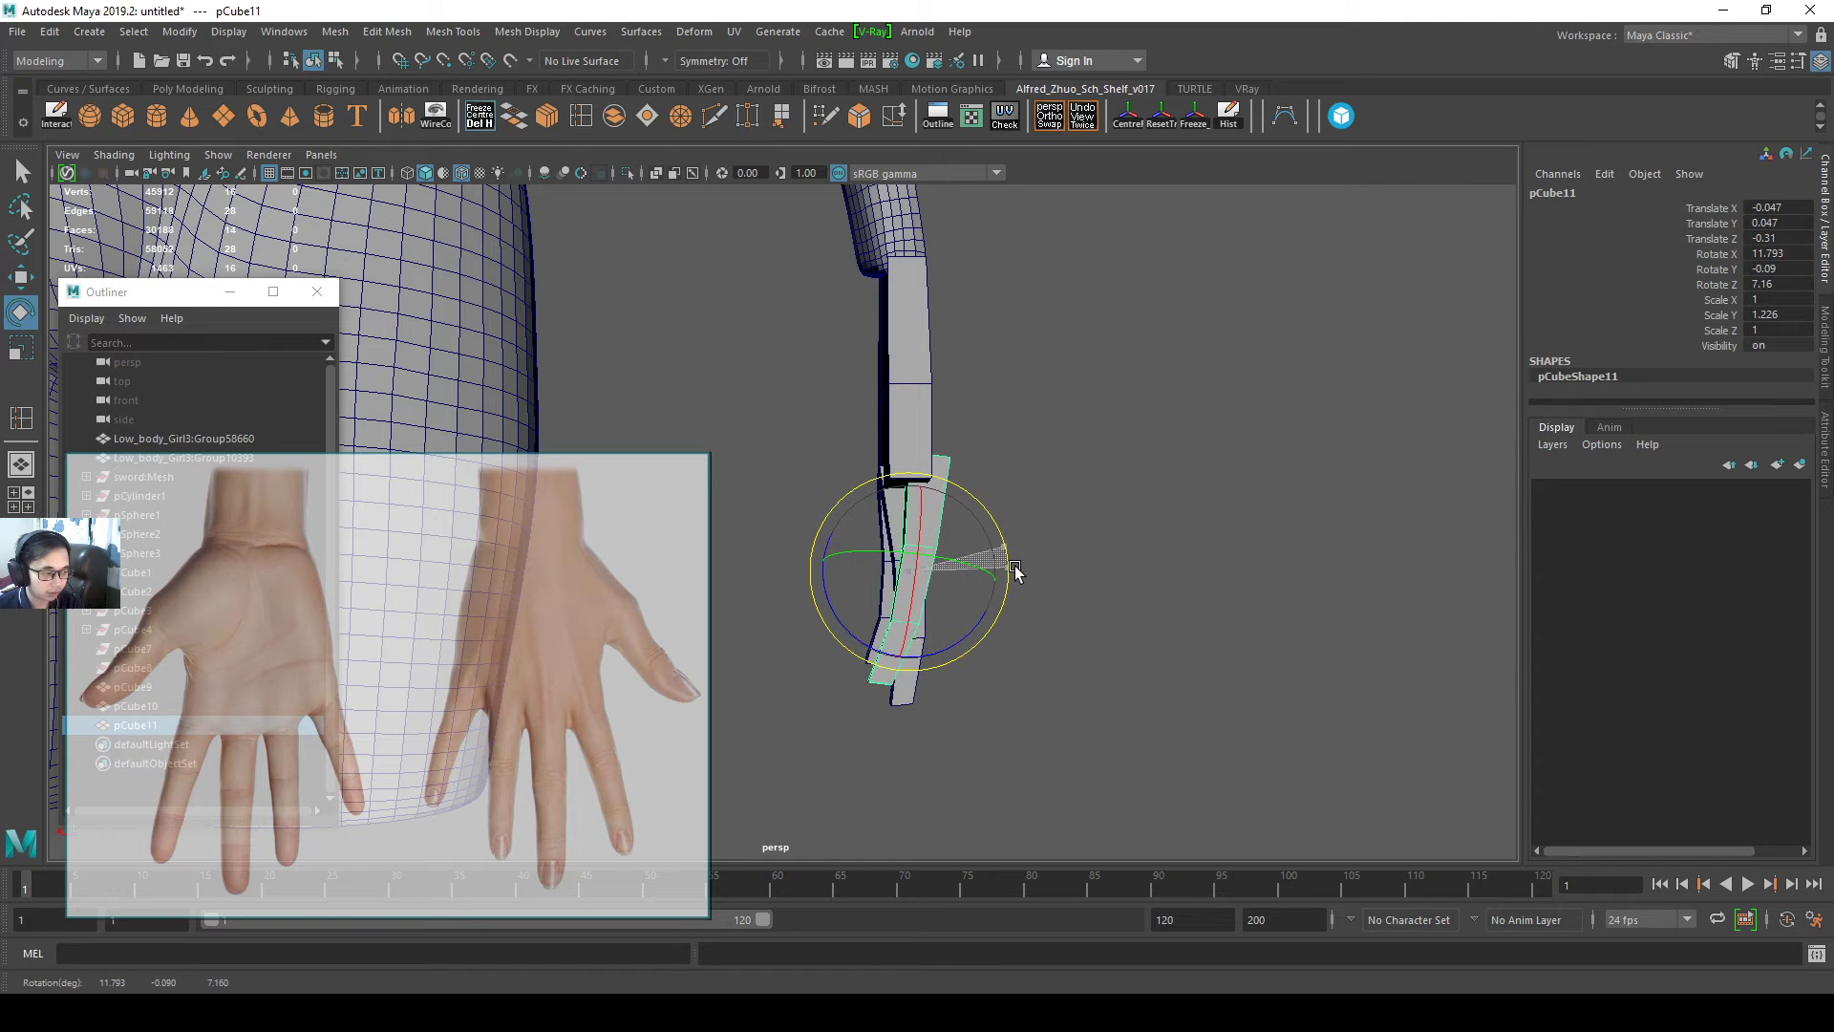
key(w)
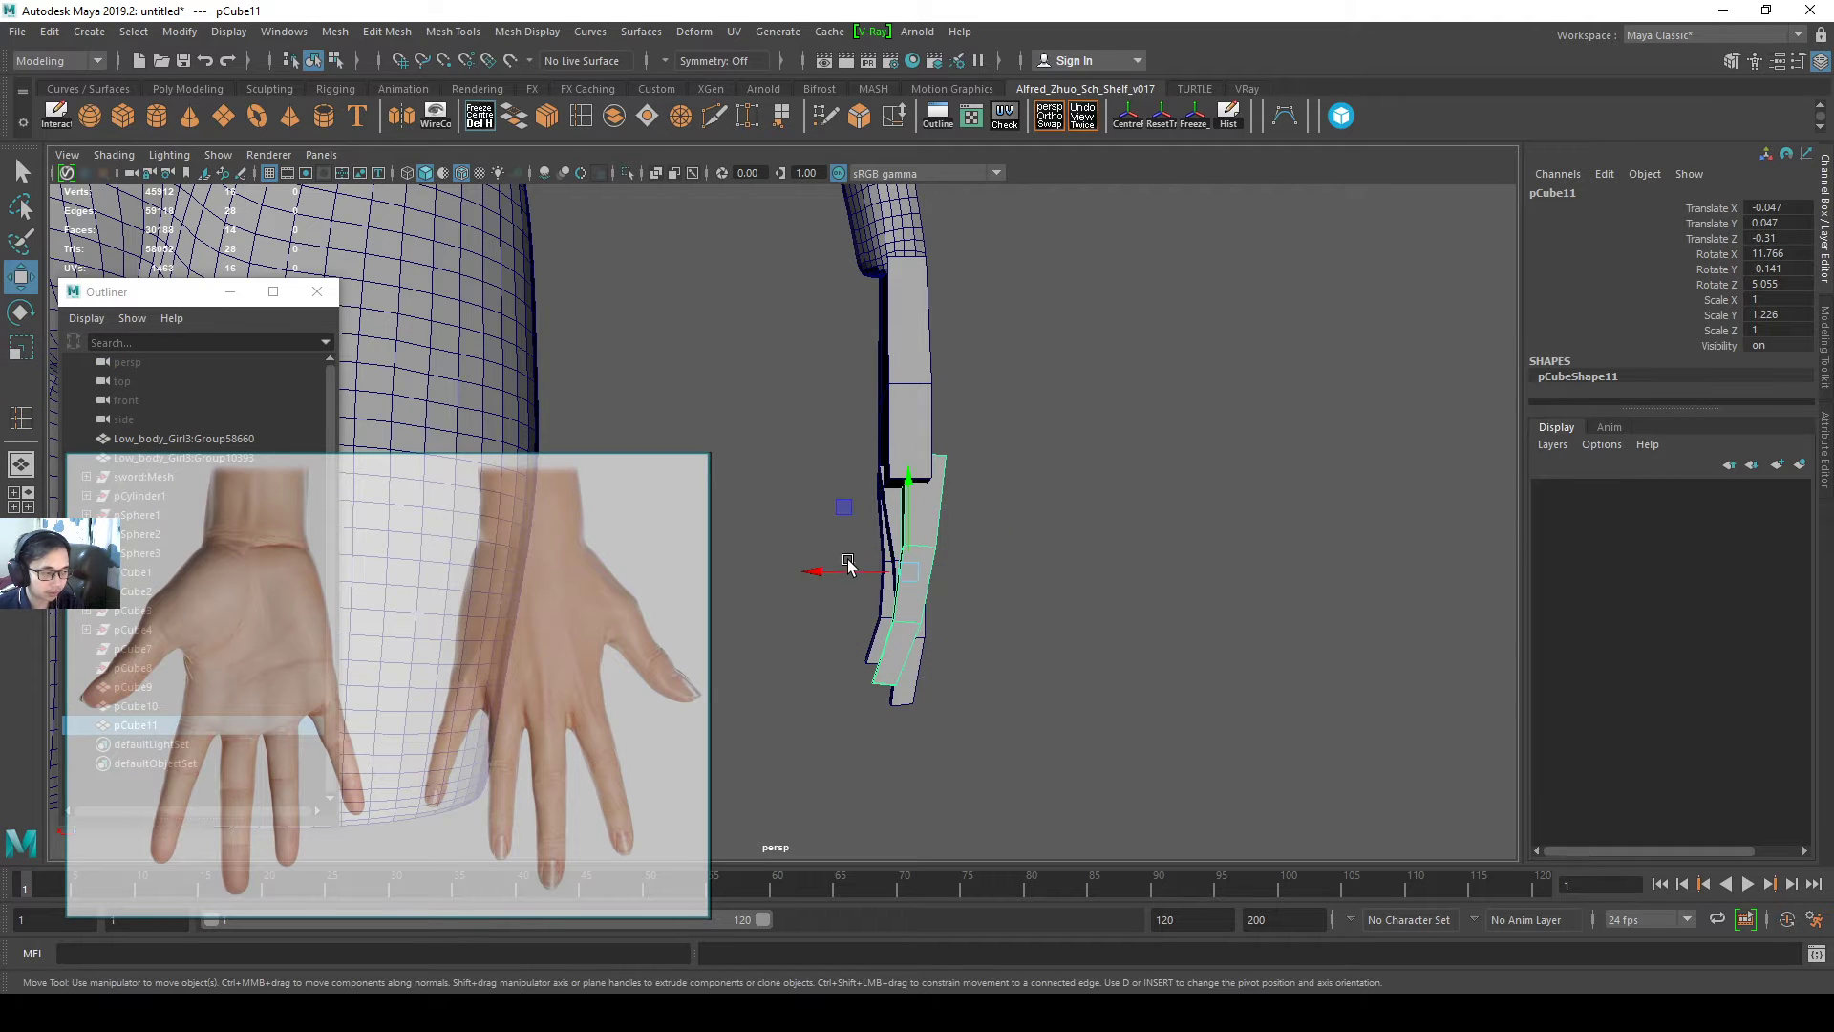
drag(846, 561, 834, 571)
alt+drag(941, 585, 843, 593)
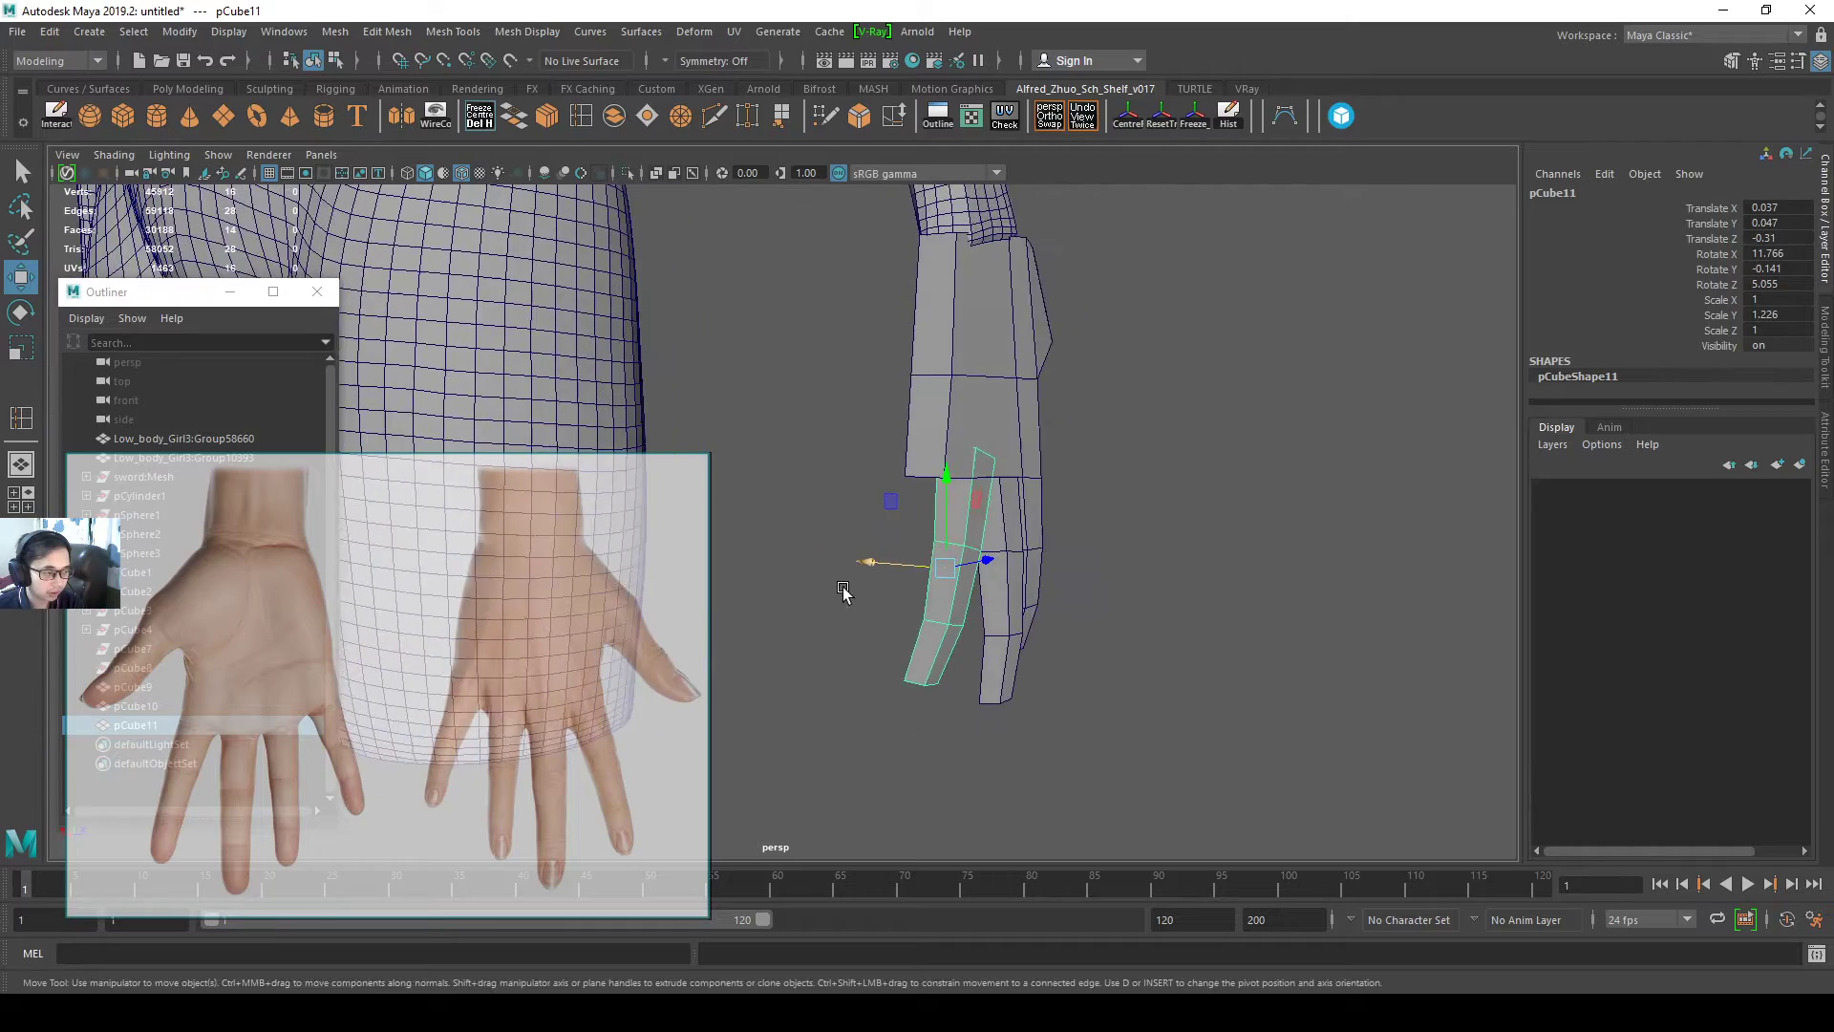
- Duplicate the ring finger and move the copy to the palm's outer edge as the little finger
alt+drag(998, 541, 1011, 573)
key(ctrl+d)
middle_drag(1016, 576, 997, 611)
alt+drag(1080, 615, 902, 647)
- Straighten the ring finger to an X rotation of 8.559, scale it to 1.28 in Y and reposition it under the palm
click(907, 635)
key(e)
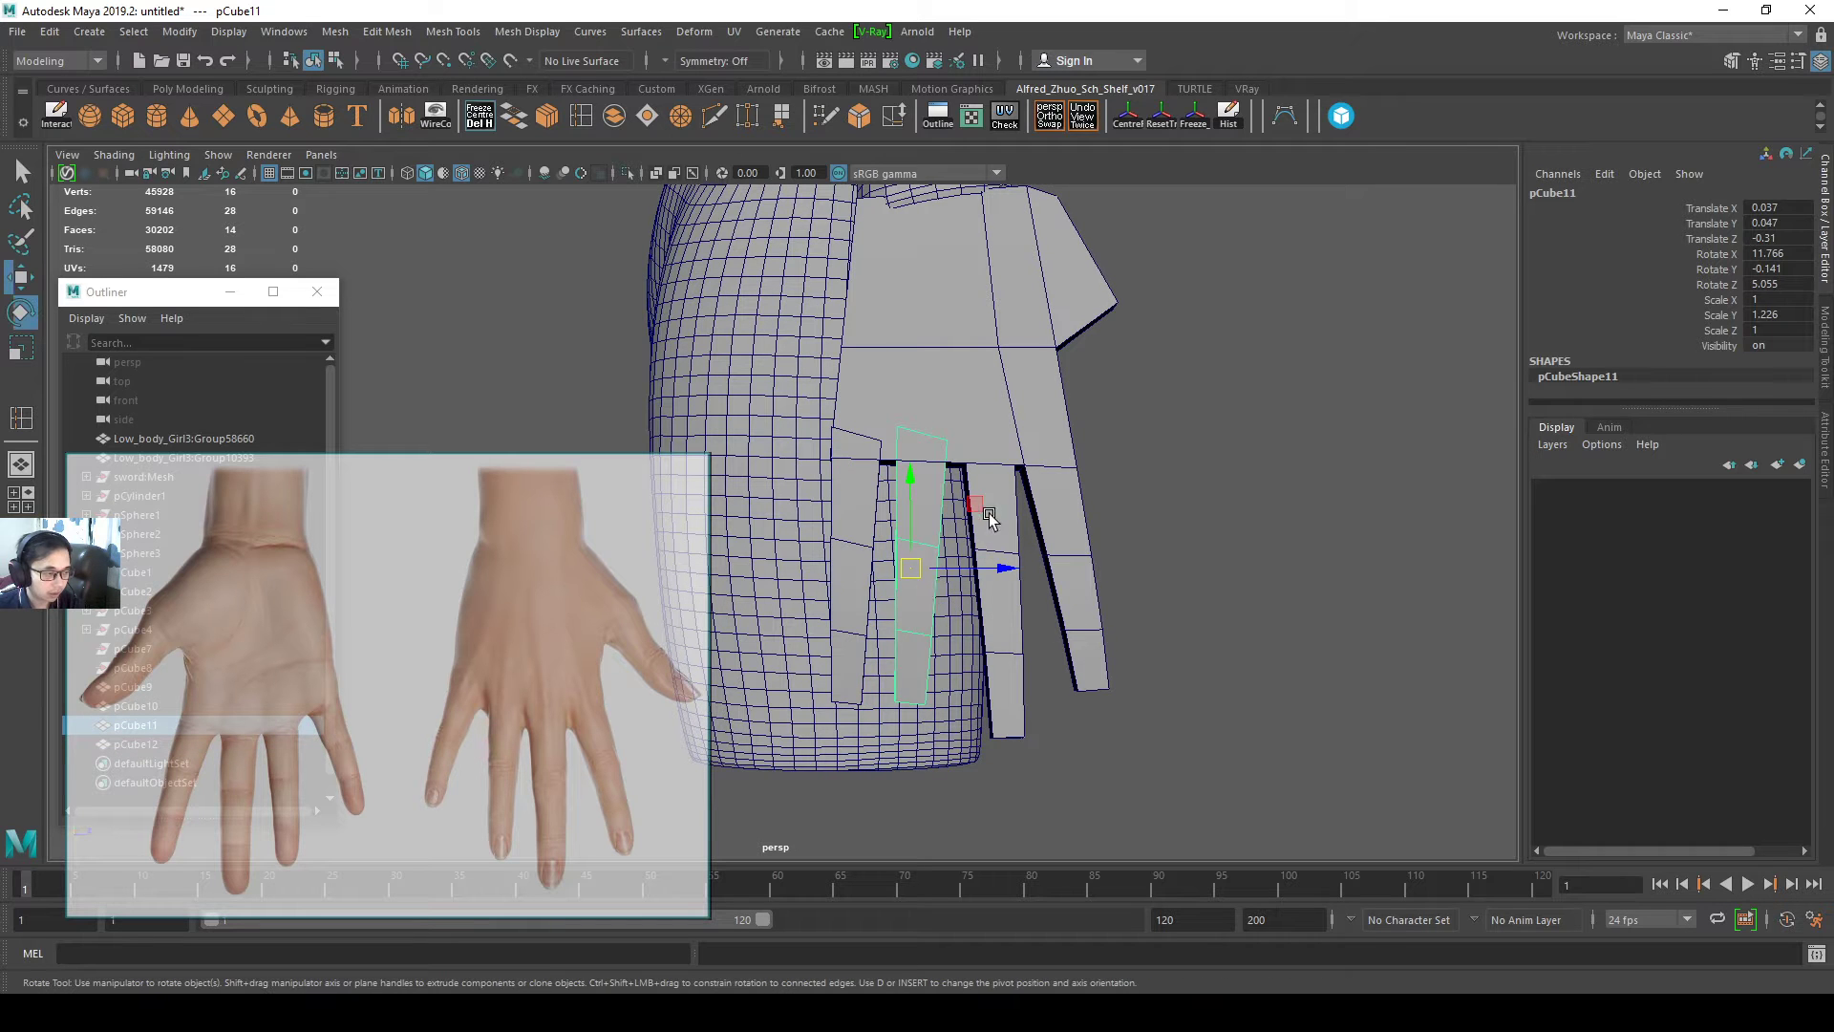
drag(1000, 516, 926, 482)
key(r)
key(w)
drag(987, 567, 994, 568)
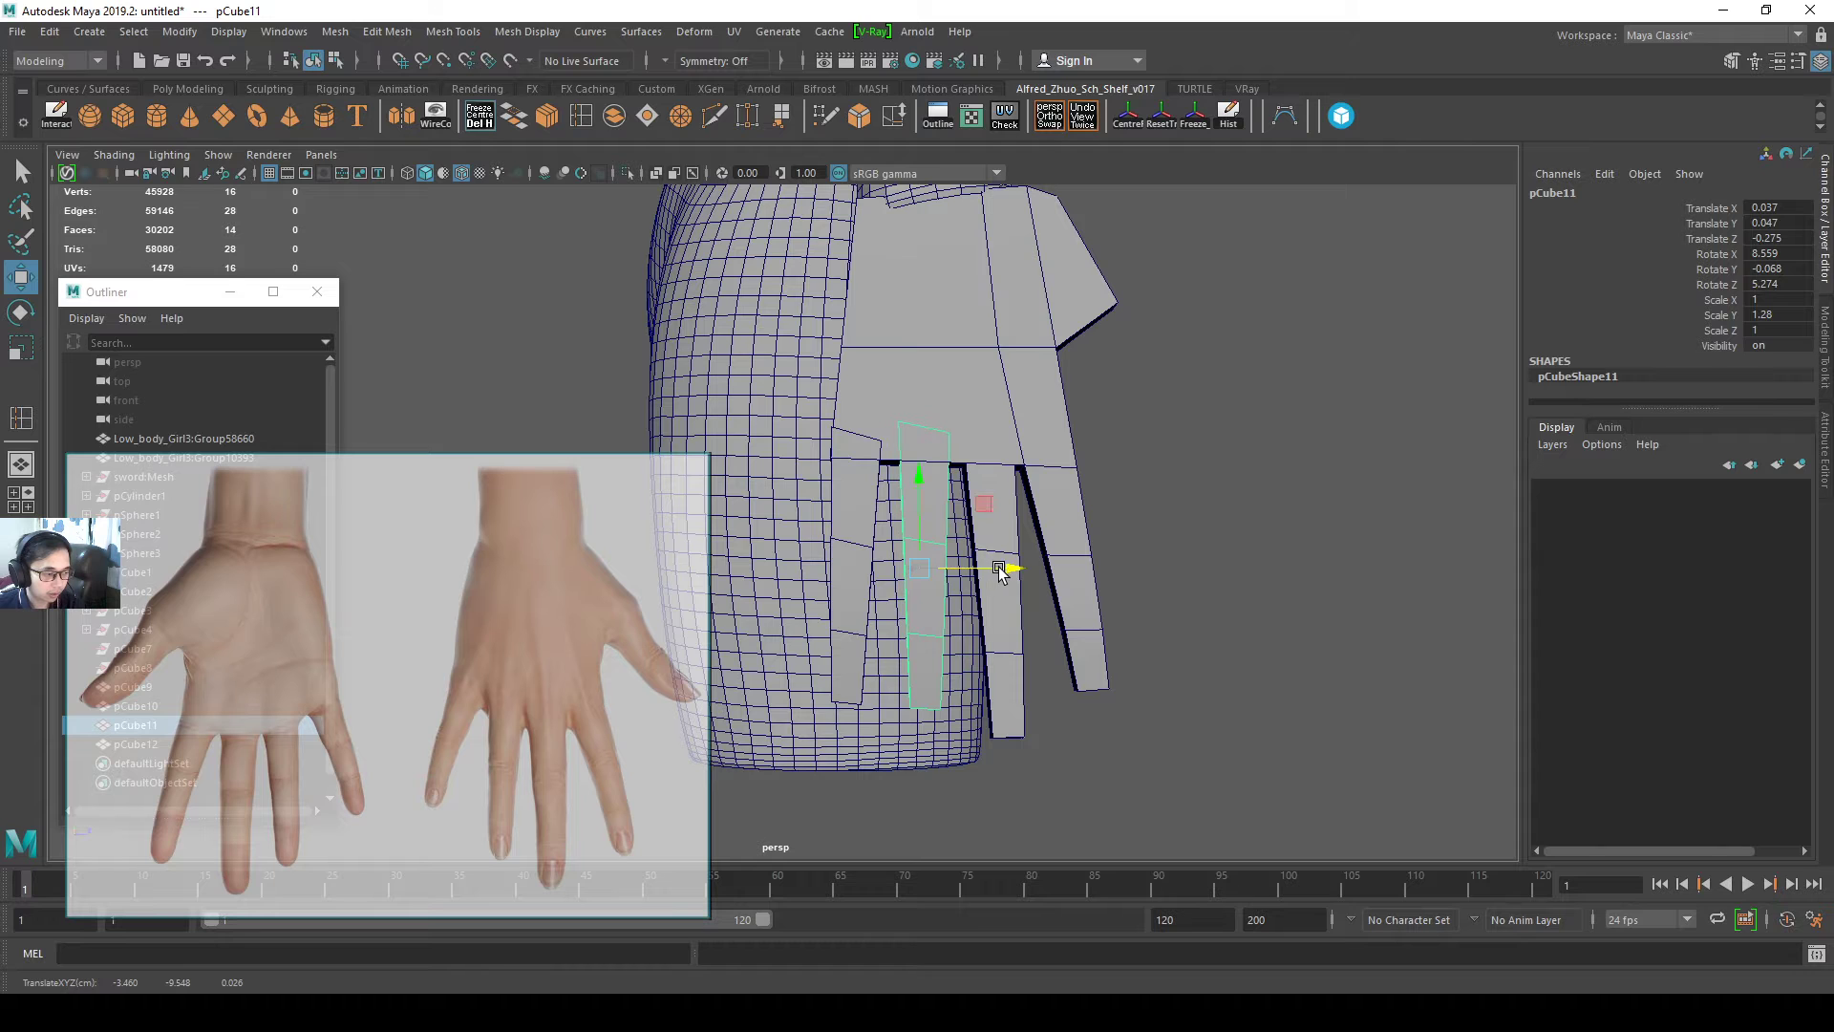
alt+middle_drag(1132, 602, 1115, 665)
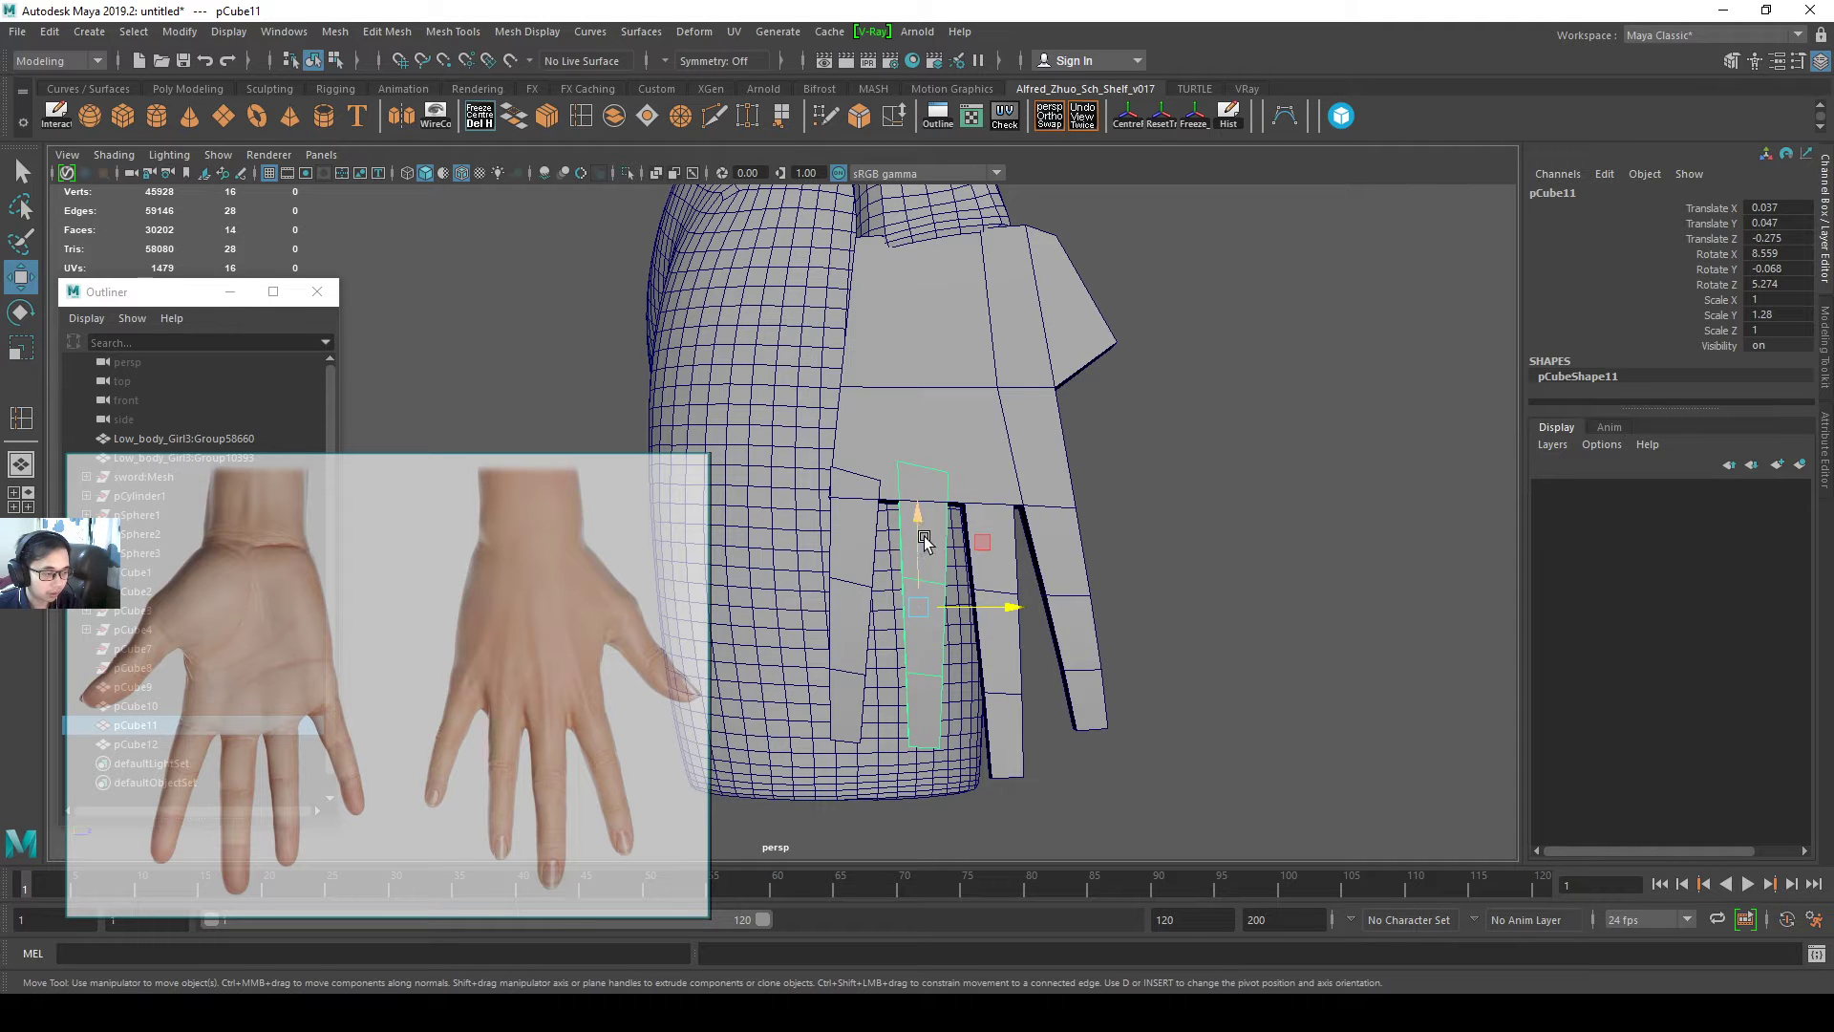
drag(923, 540, 955, 511)
- Select the ring finger's upper edge in edge mode and shift it to fit the finger into the palm
right_click(975, 487)
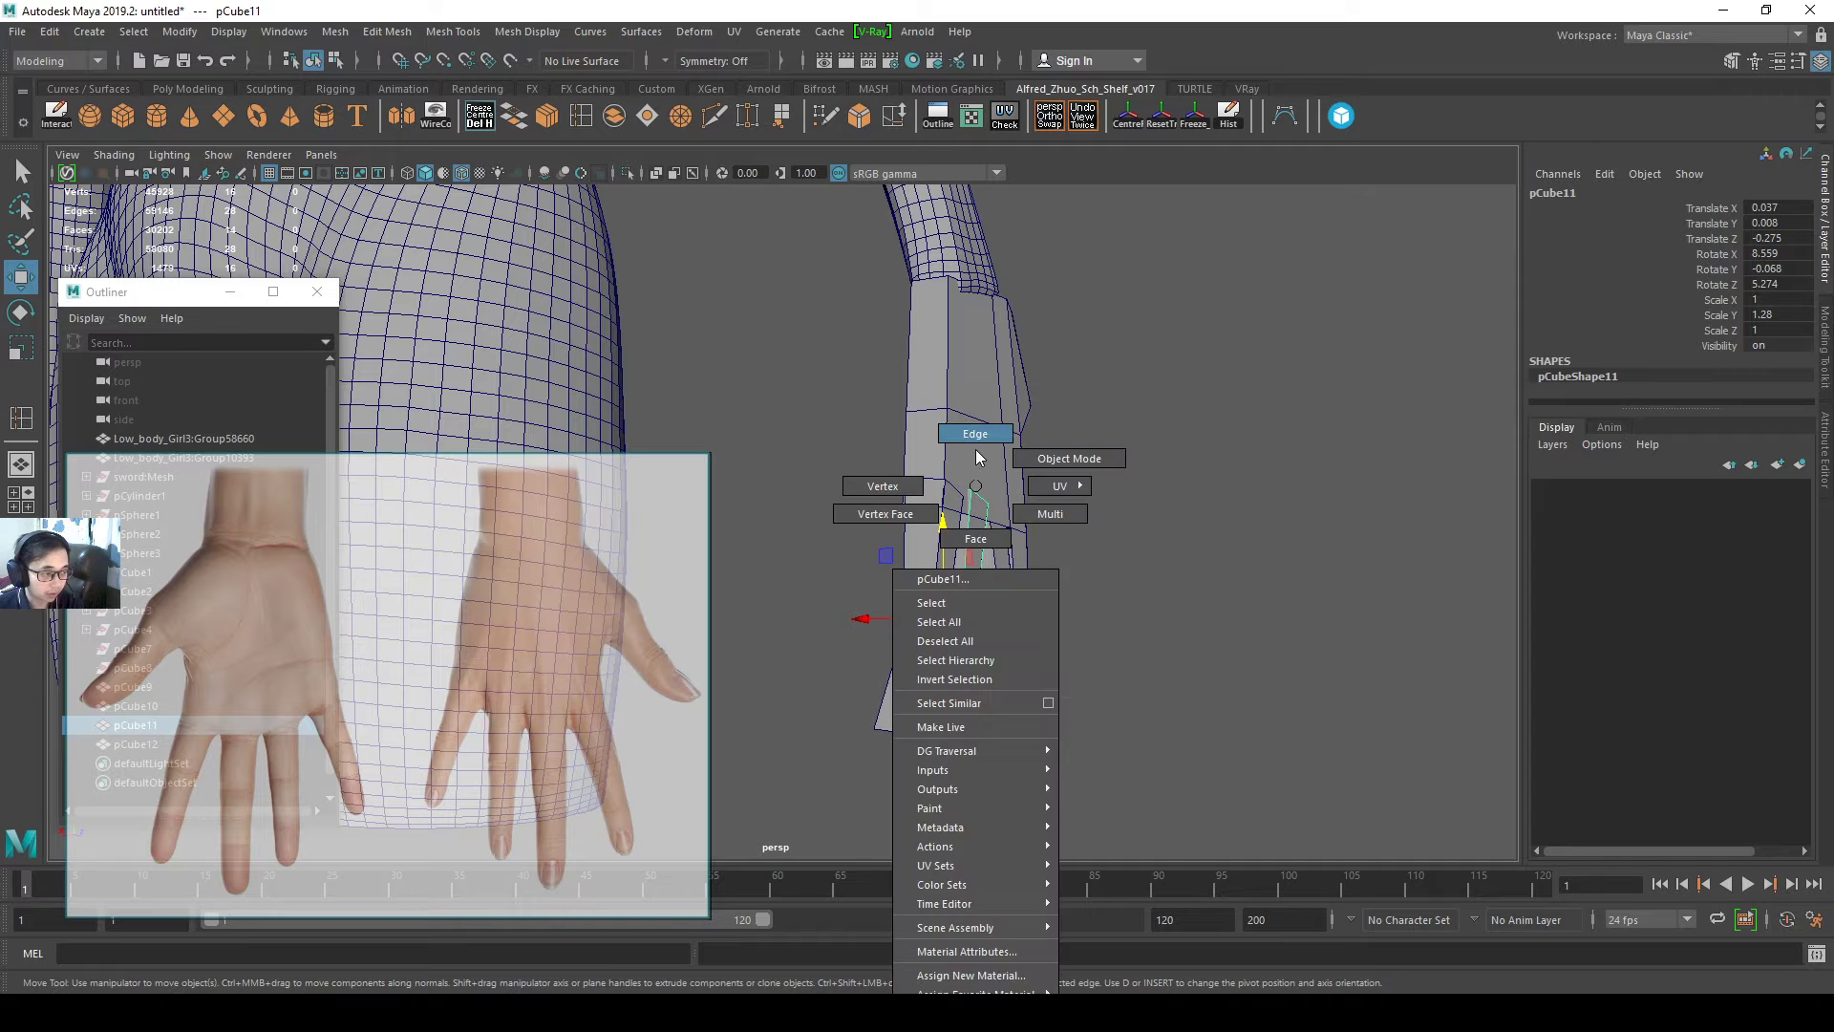
right_drag(976, 450, 976, 443)
scroll(1003, 470, up, 3)
click(1051, 492)
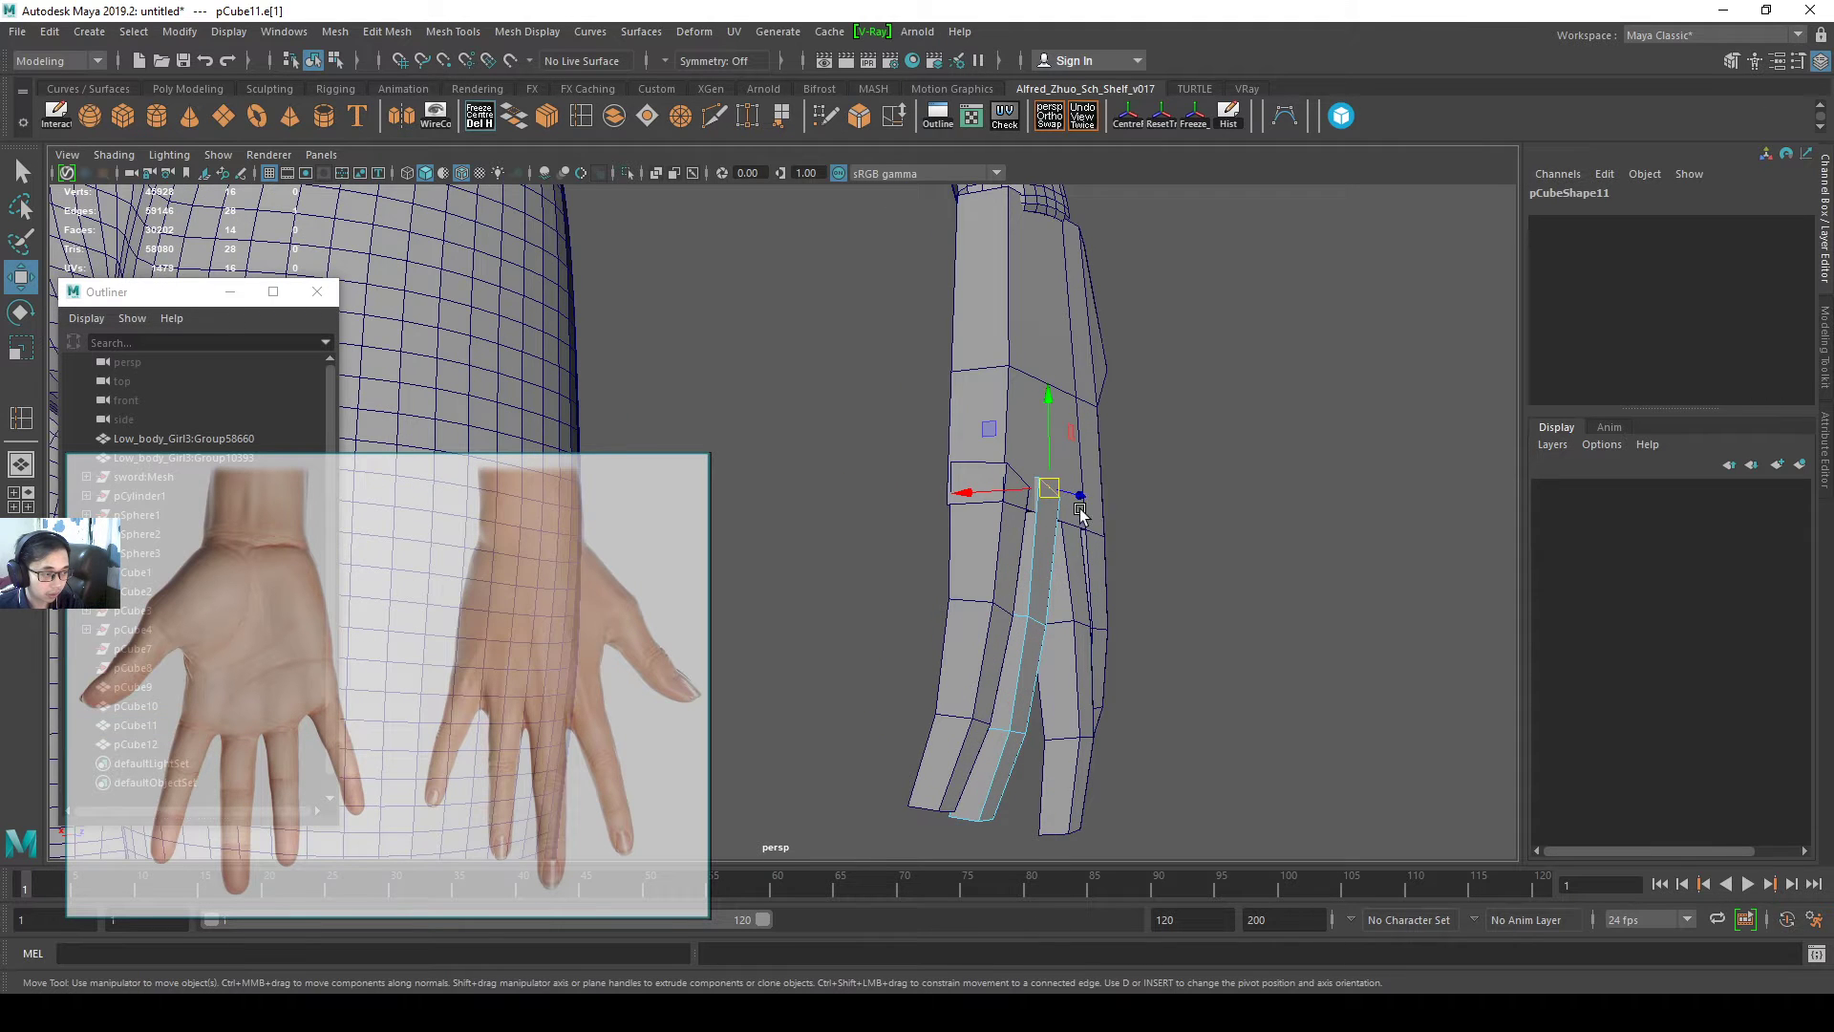
alt+drag(1080, 513, 996, 482)
click(999, 477)
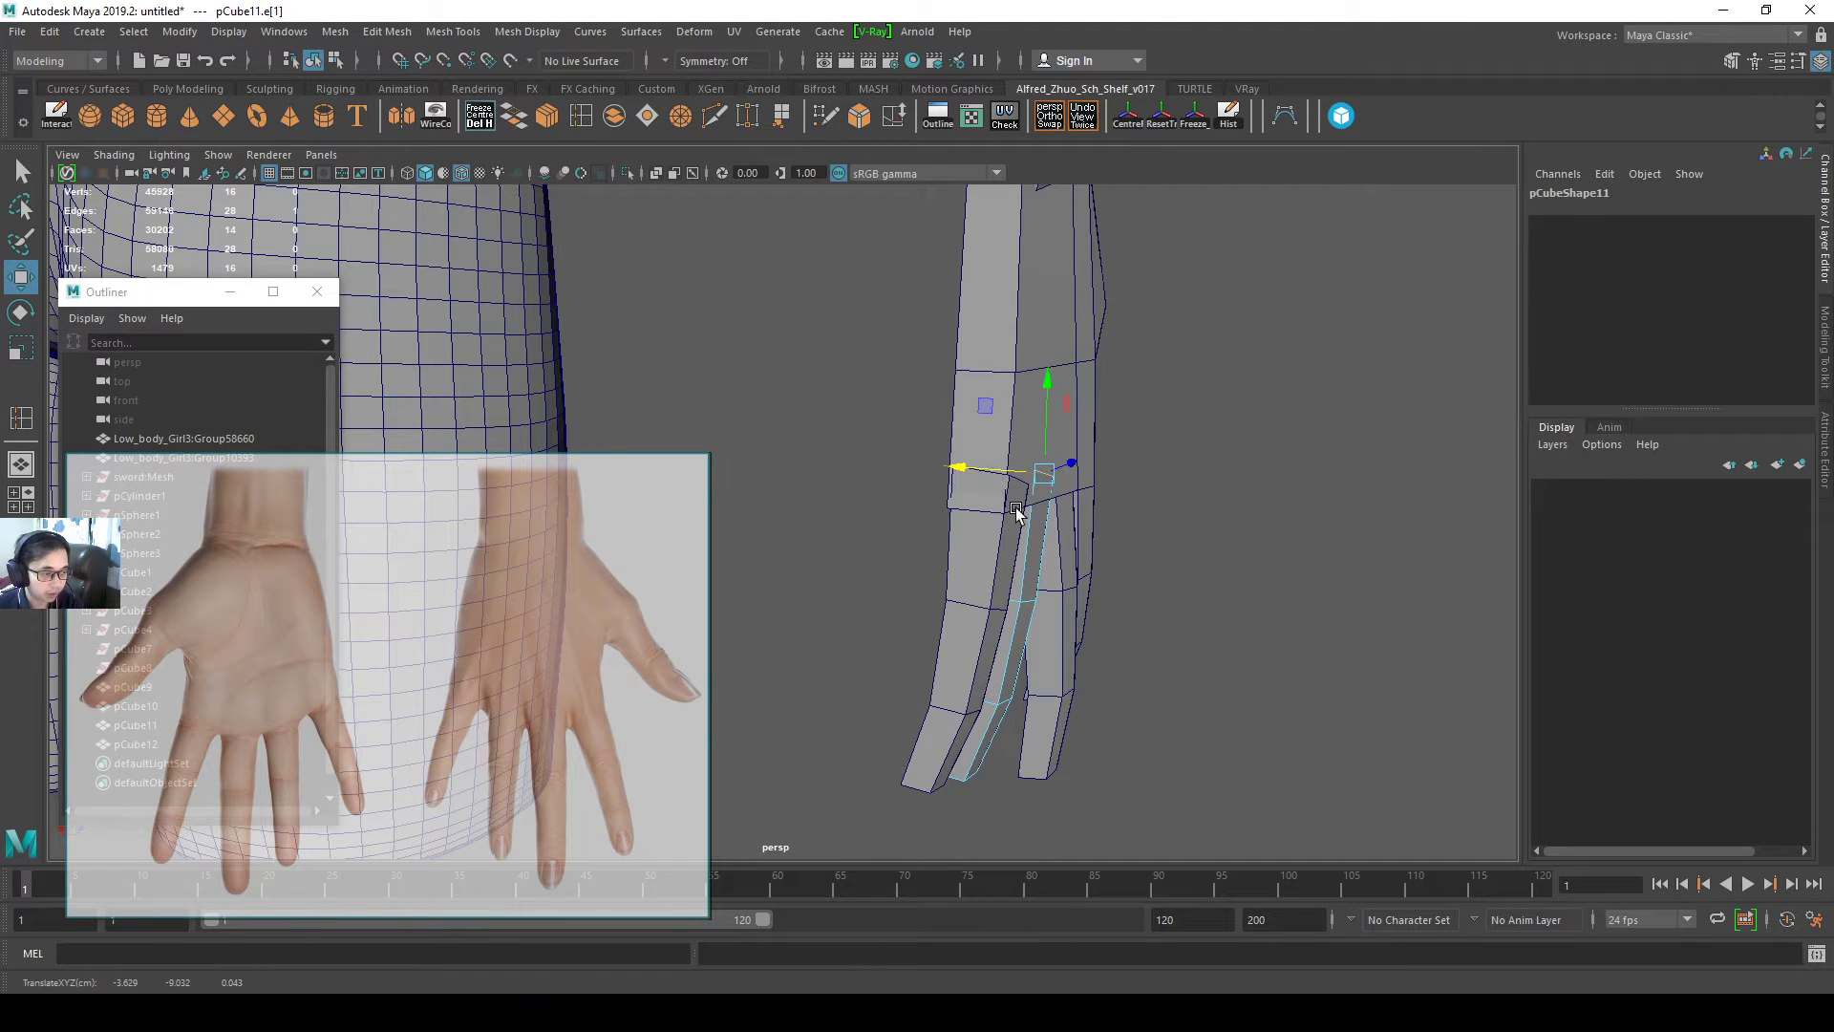
click(1000, 552)
alt+drag(995, 557, 958, 564)
- Select the little finger as an object and scale it down to 0.933, with a Y scale of 1.072
right_drag(957, 487, 1026, 474)
click(968, 555)
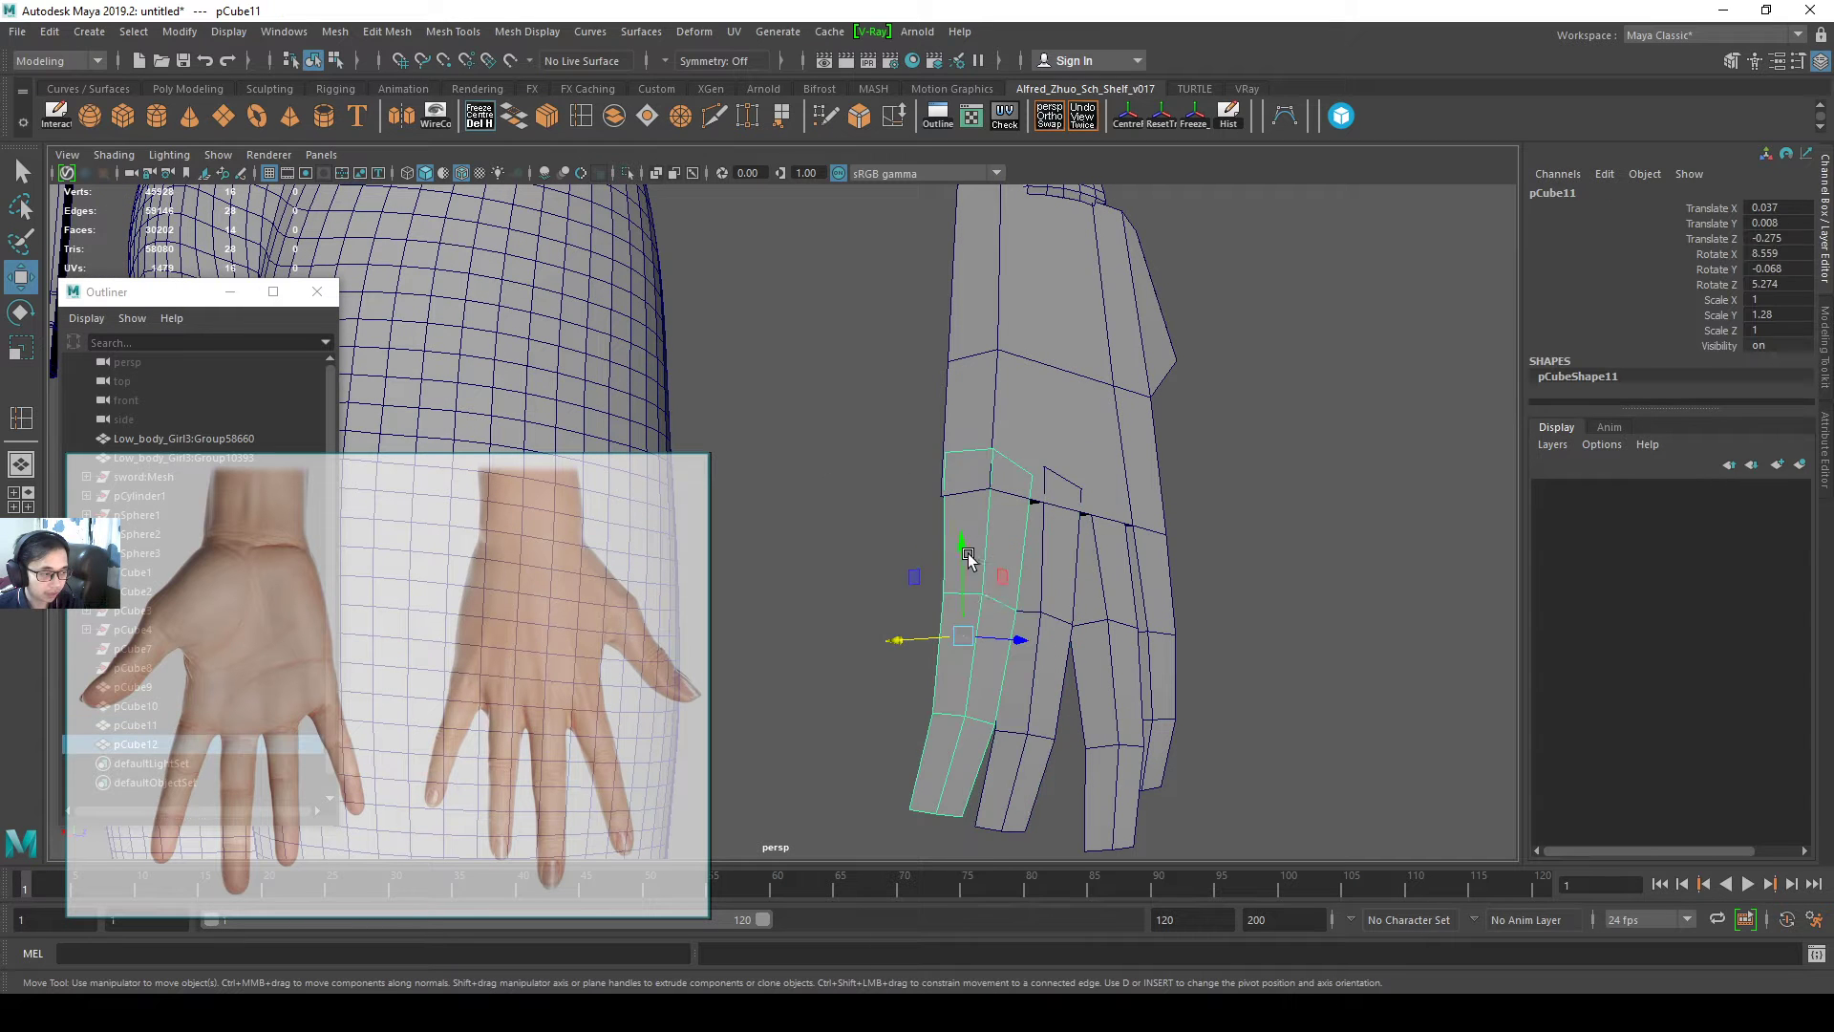
key(r)
drag(963, 637, 919, 654)
drag(927, 562, 933, 566)
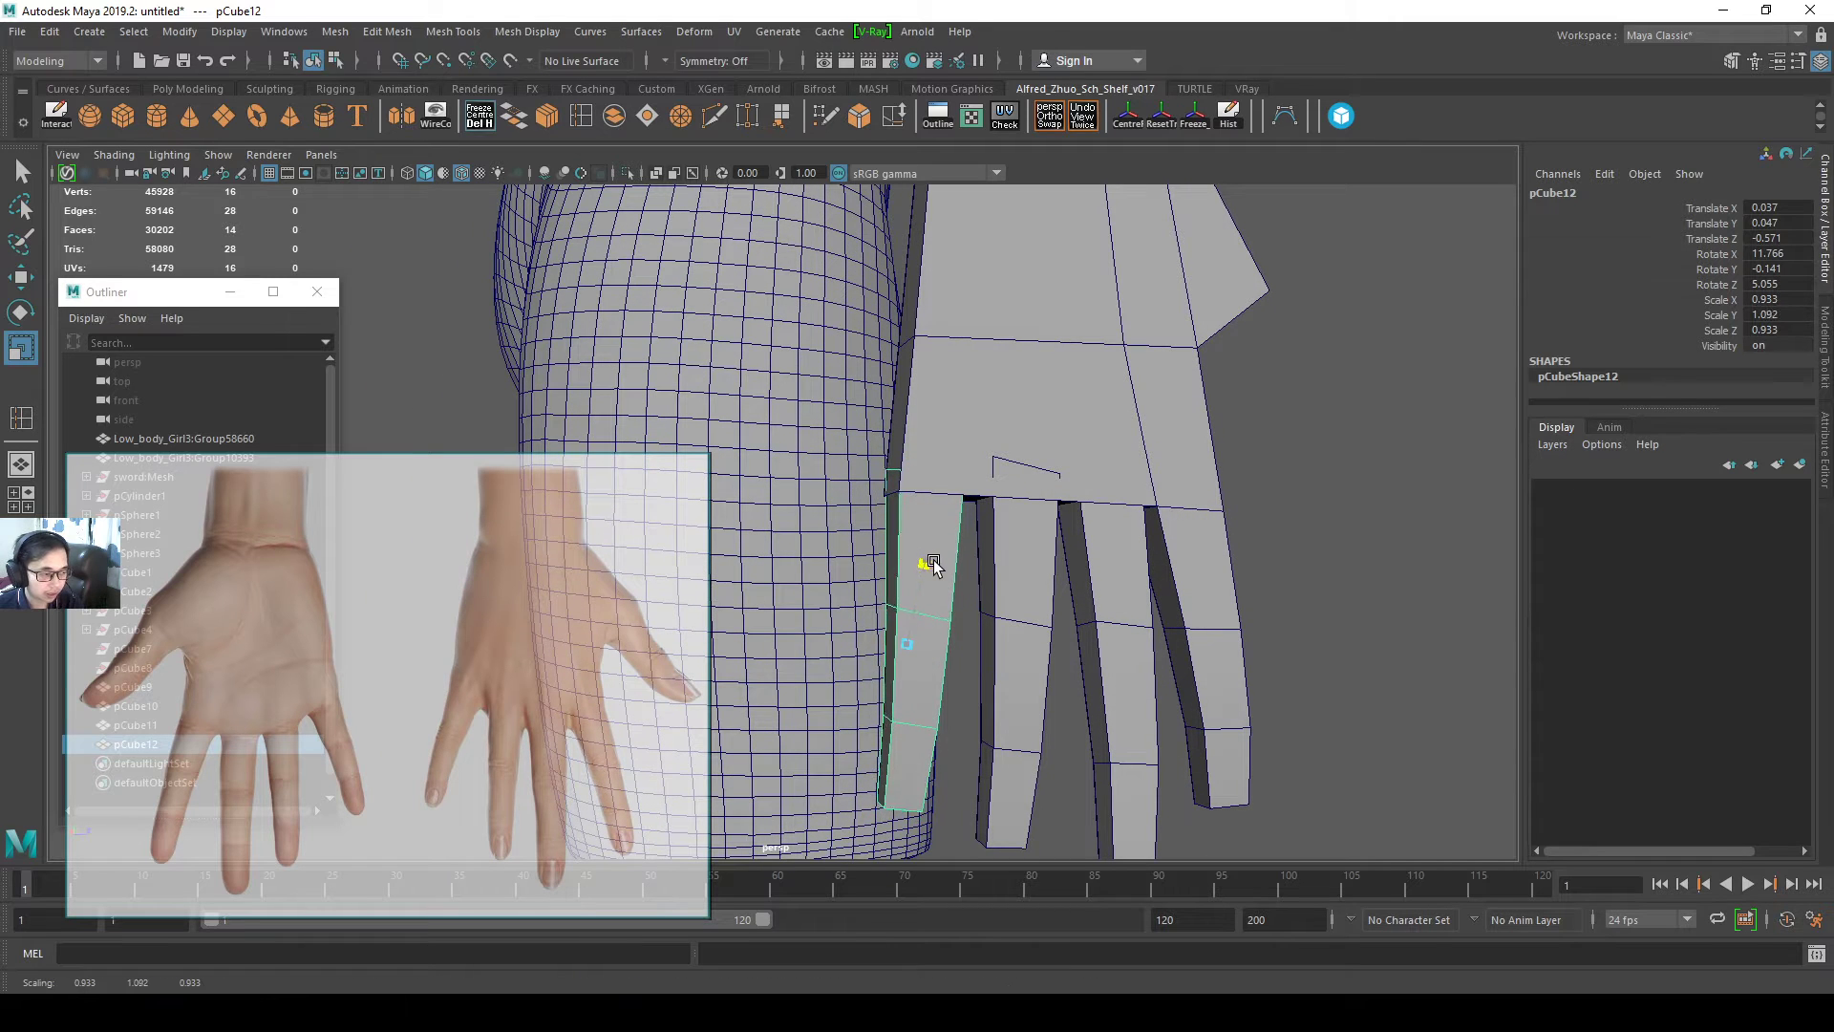
- Move the little finger up against the outer corner of the palm's lower edge
alt+drag(1043, 609, 982, 593)
key(w)
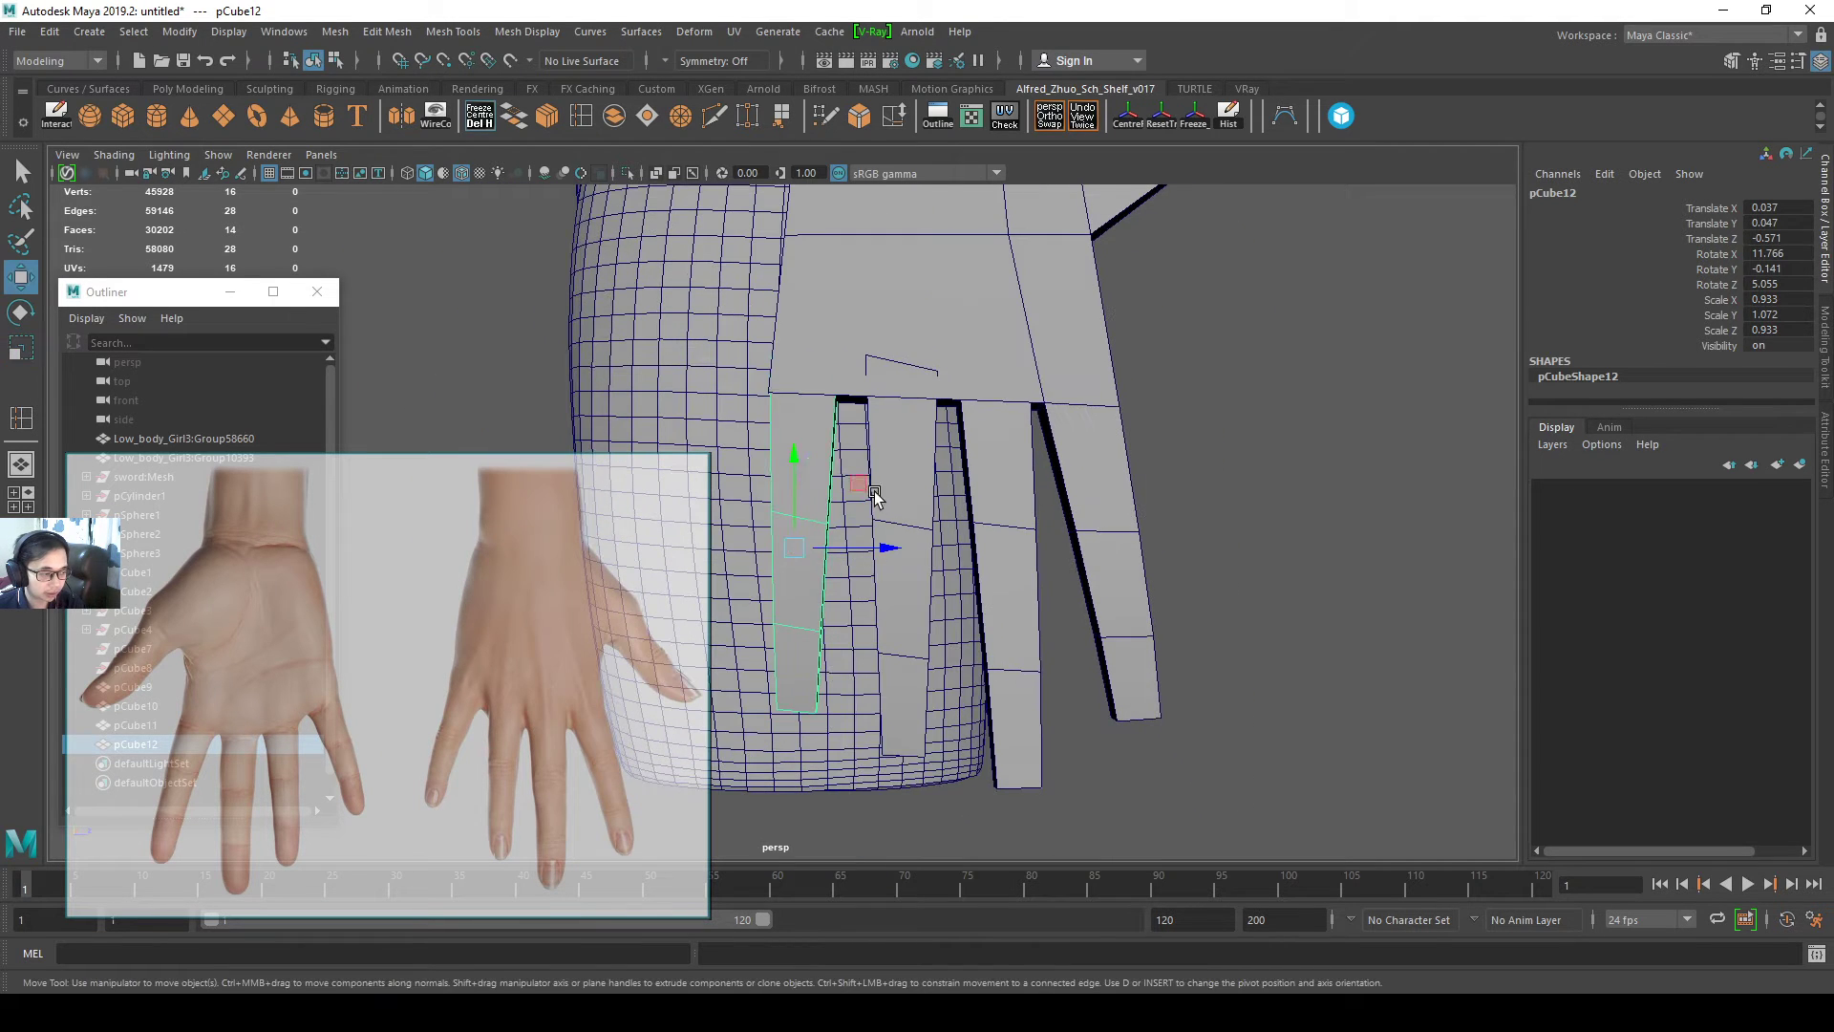
drag(868, 488, 1126, 579)
click(1058, 539)
alt+right_drag(1125, 579, 1256, 631)
alt+drag(1255, 633, 870, 526)
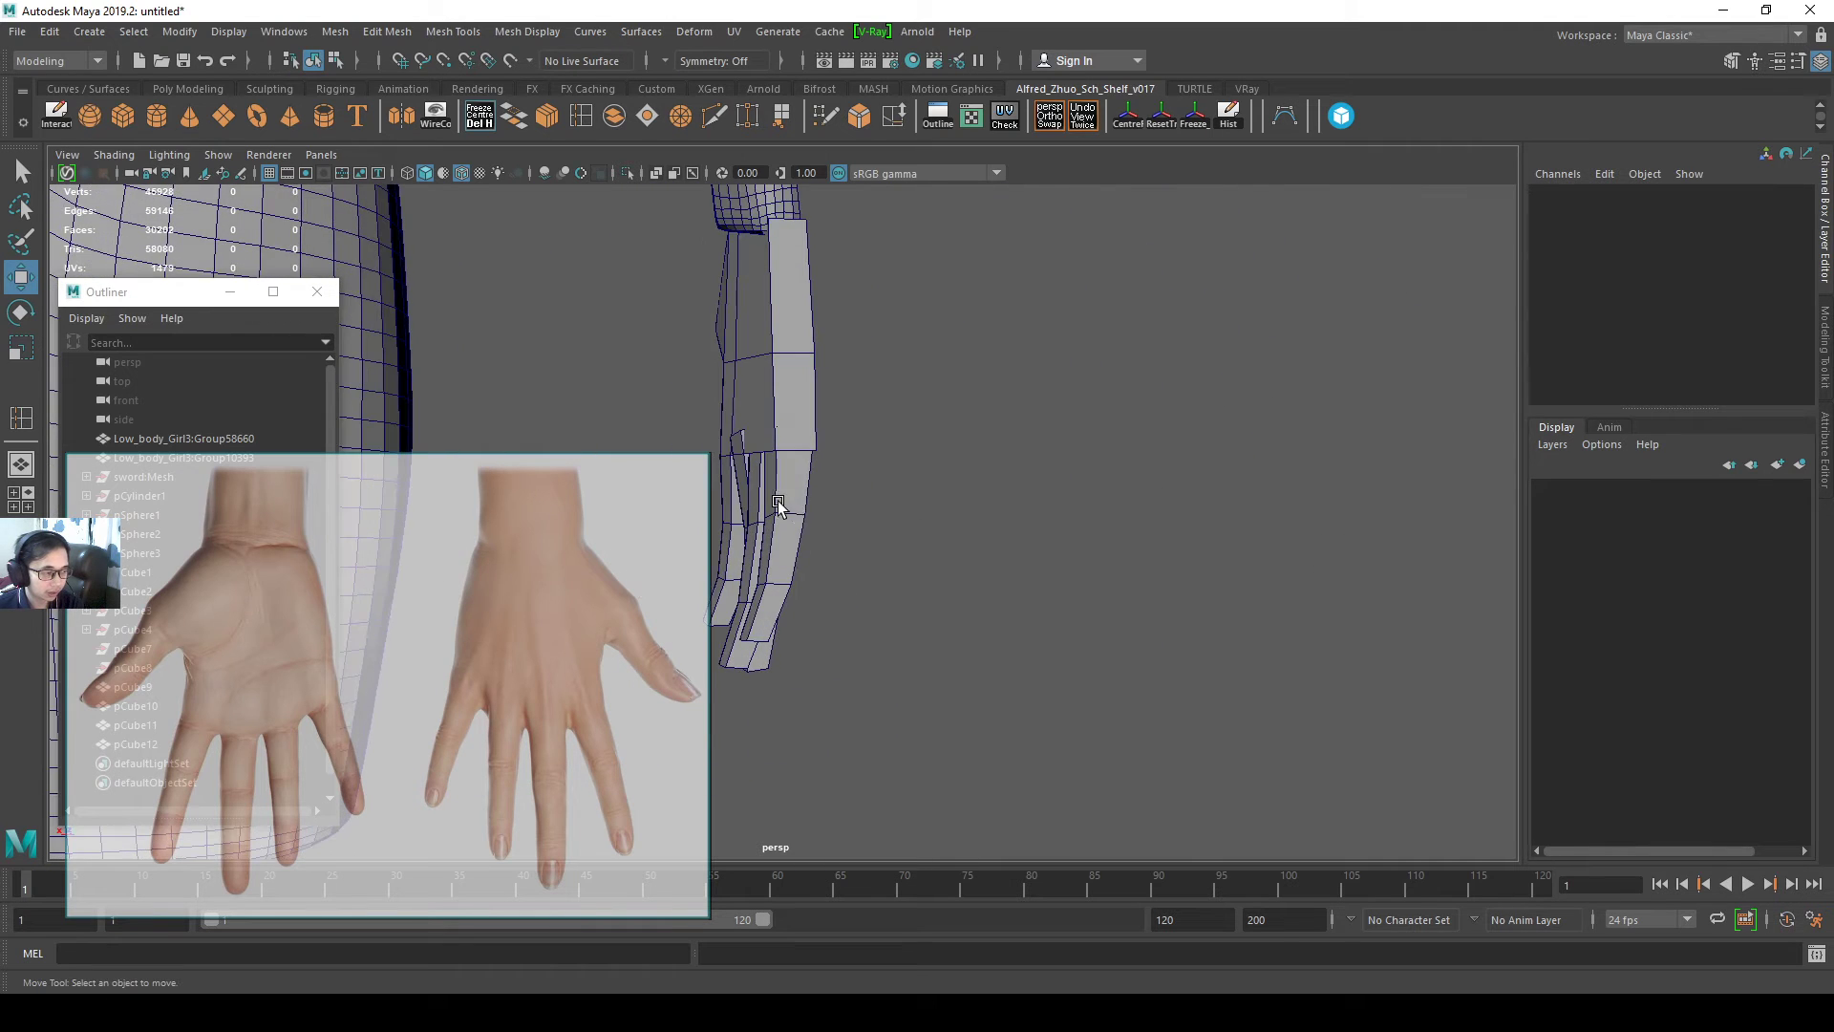
- Rotate the little finger to about 14.87 degrees in Z, align its base with the palm's side profile, and deselect it
click(779, 504)
alt+right_drag(779, 505, 901, 548)
alt+drag(900, 549, 1116, 563)
key(e)
mouse_move(1082, 502)
mouse_down()
mouse_move(1011, 493)
mouse_move(1108, 503)
mouse_up()
key(w)
drag(1005, 532, 976, 541)
alt+drag(1250, 547, 1097, 553)
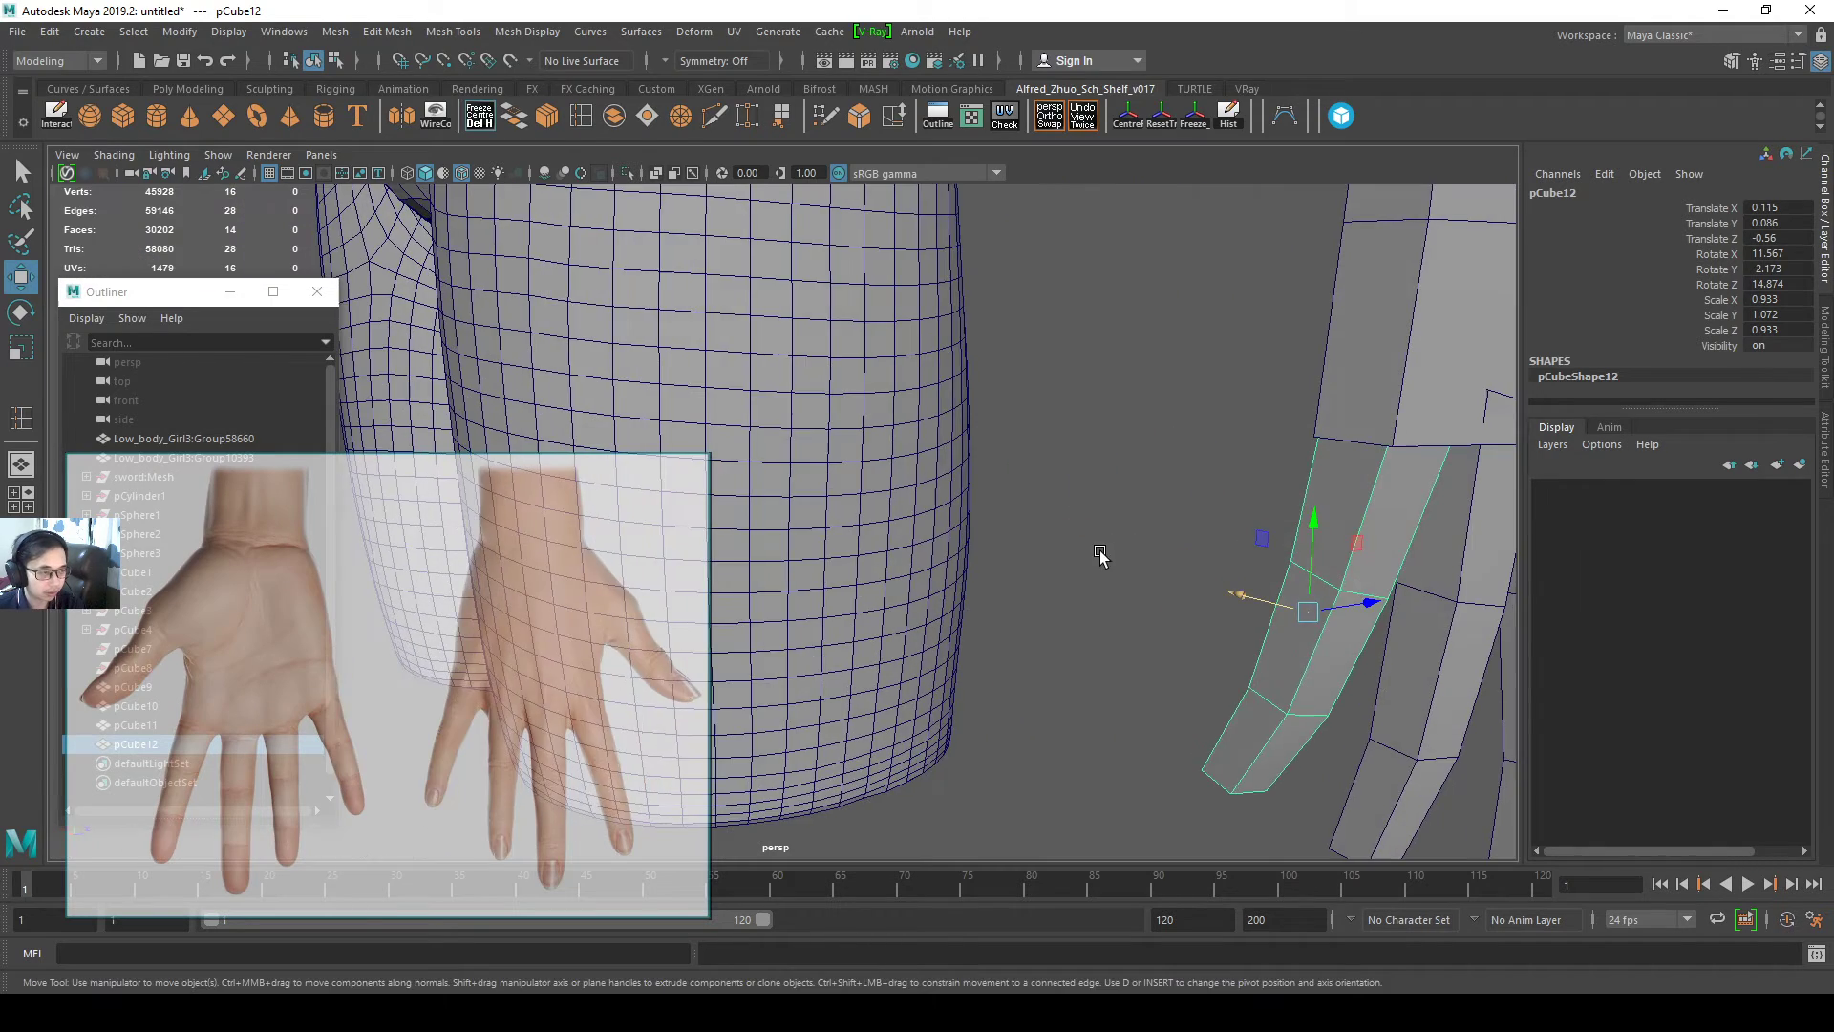
click(1163, 500)
alt+drag(1162, 499, 1031, 504)
scroll(1050, 500, down, 5)
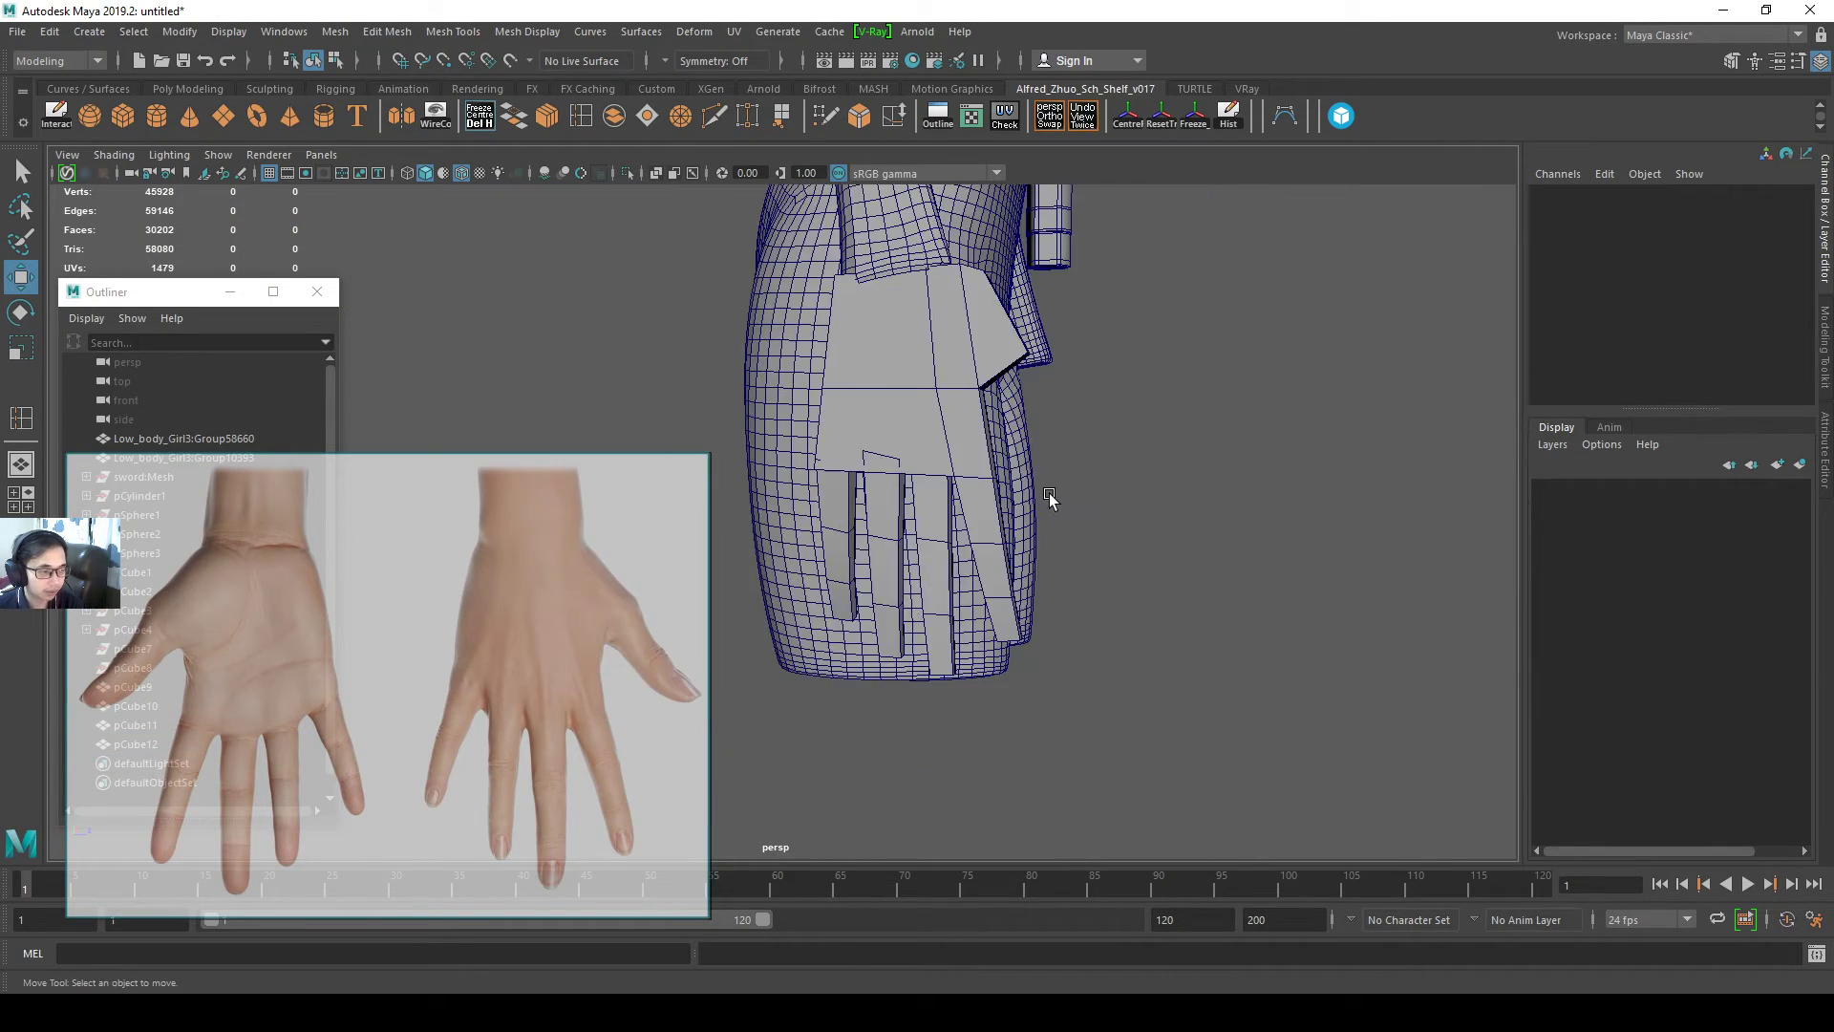
- Extrude the end face of the palm's thumb bump and pull it outward and down to form the thumb's first segment
alt+middle_drag(1052, 500, 1044, 582)
scroll(1044, 582, up, 4)
alt+drag(1044, 582, 1016, 532)
click(900, 530)
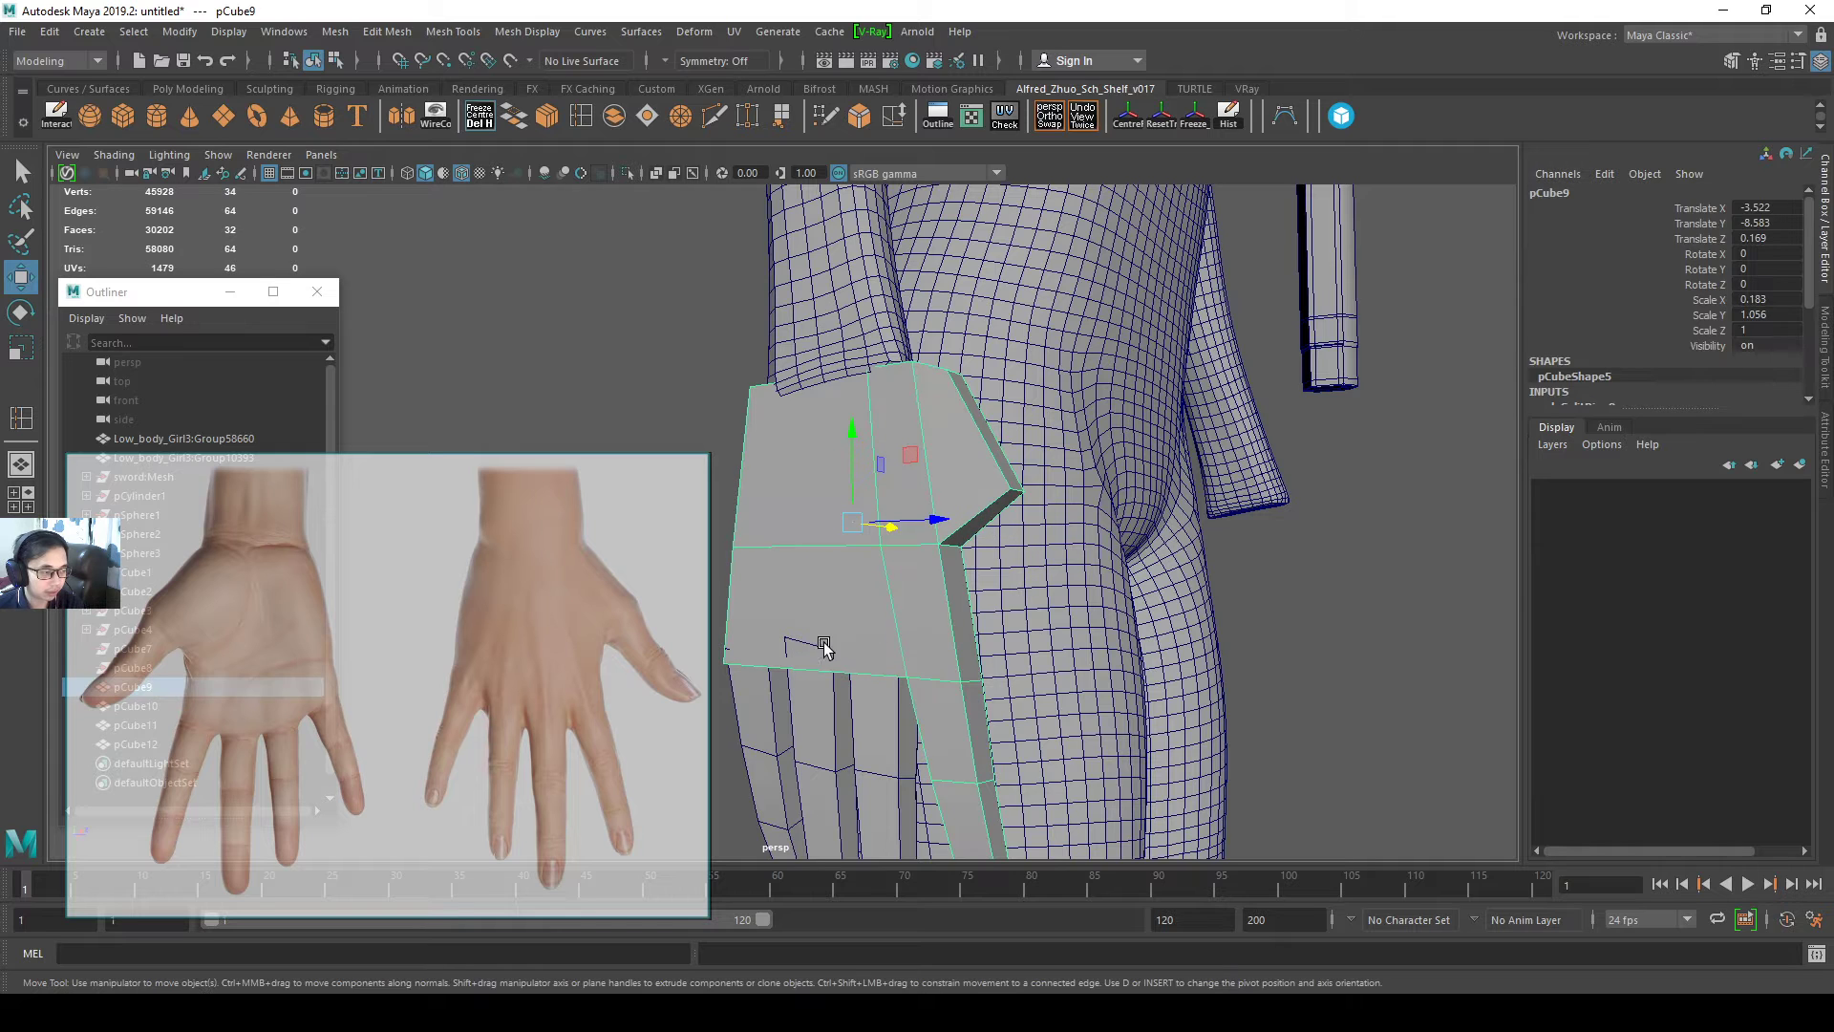
right_drag(977, 520, 979, 573)
click(990, 522)
alt+drag(987, 540, 1220, 519)
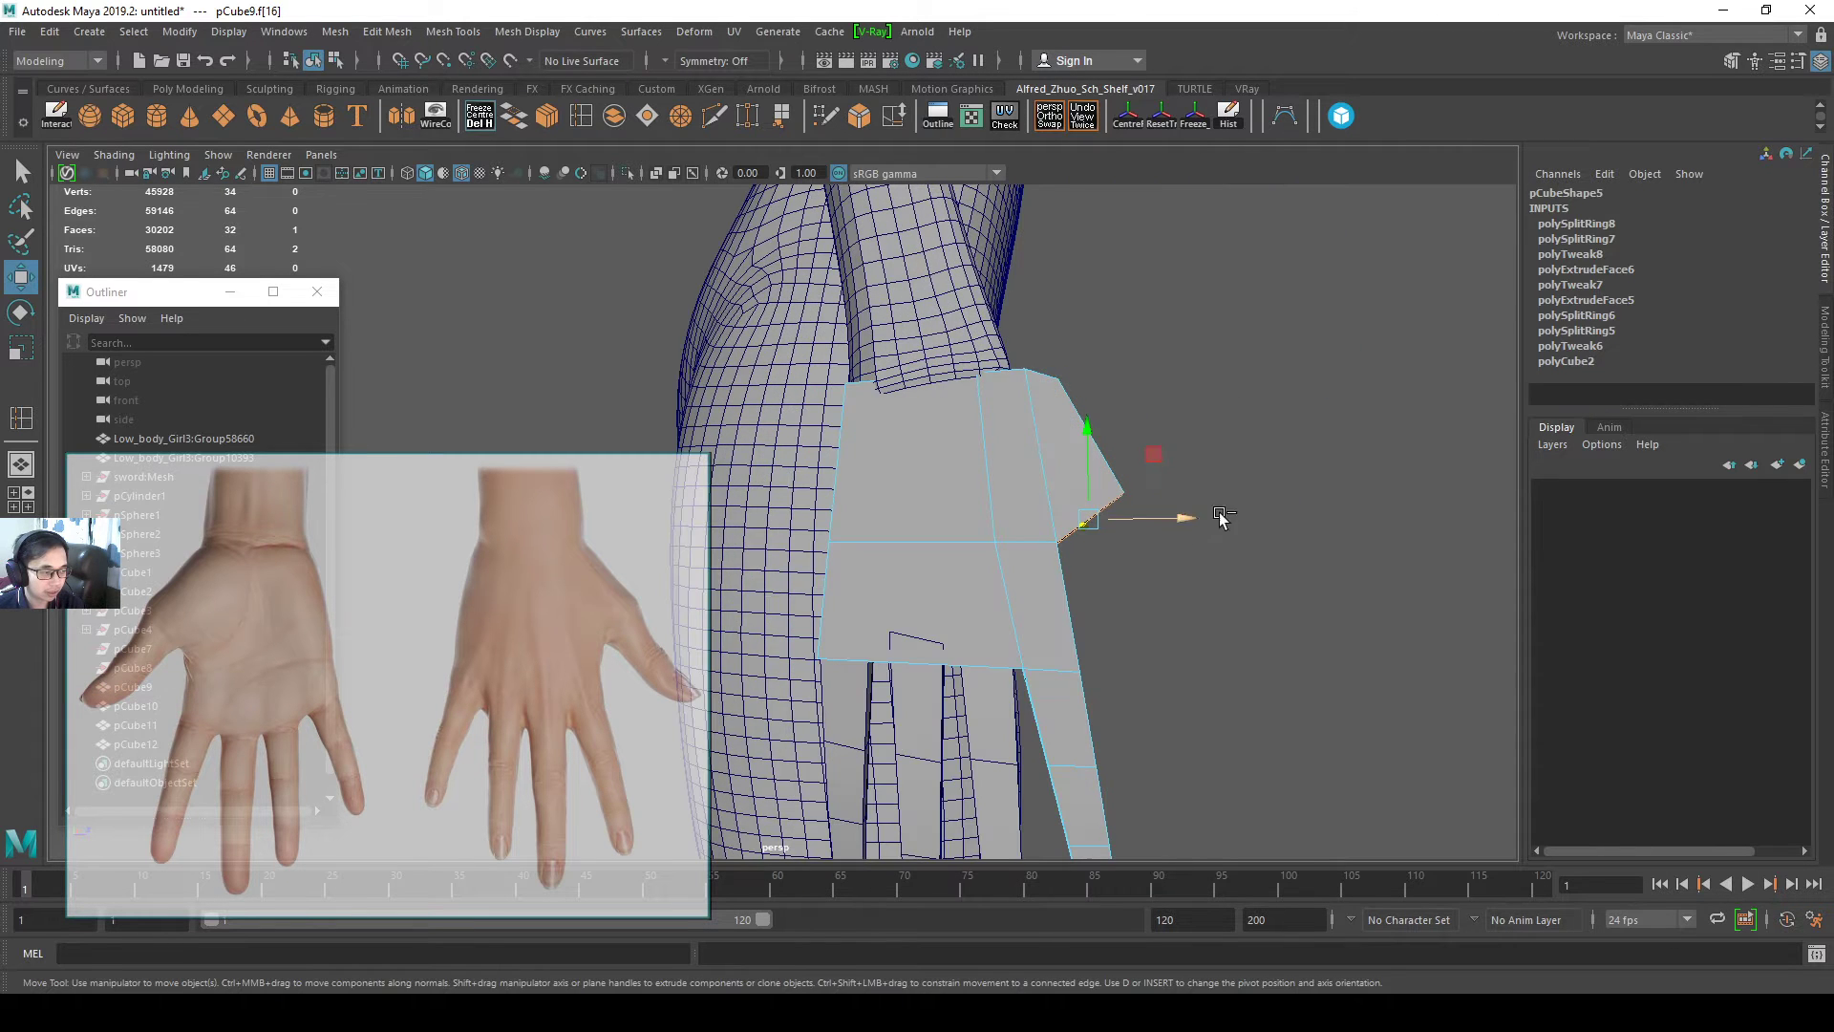
key(ctrl+e)
drag(1127, 562, 1236, 562)
key(r)
key(w)
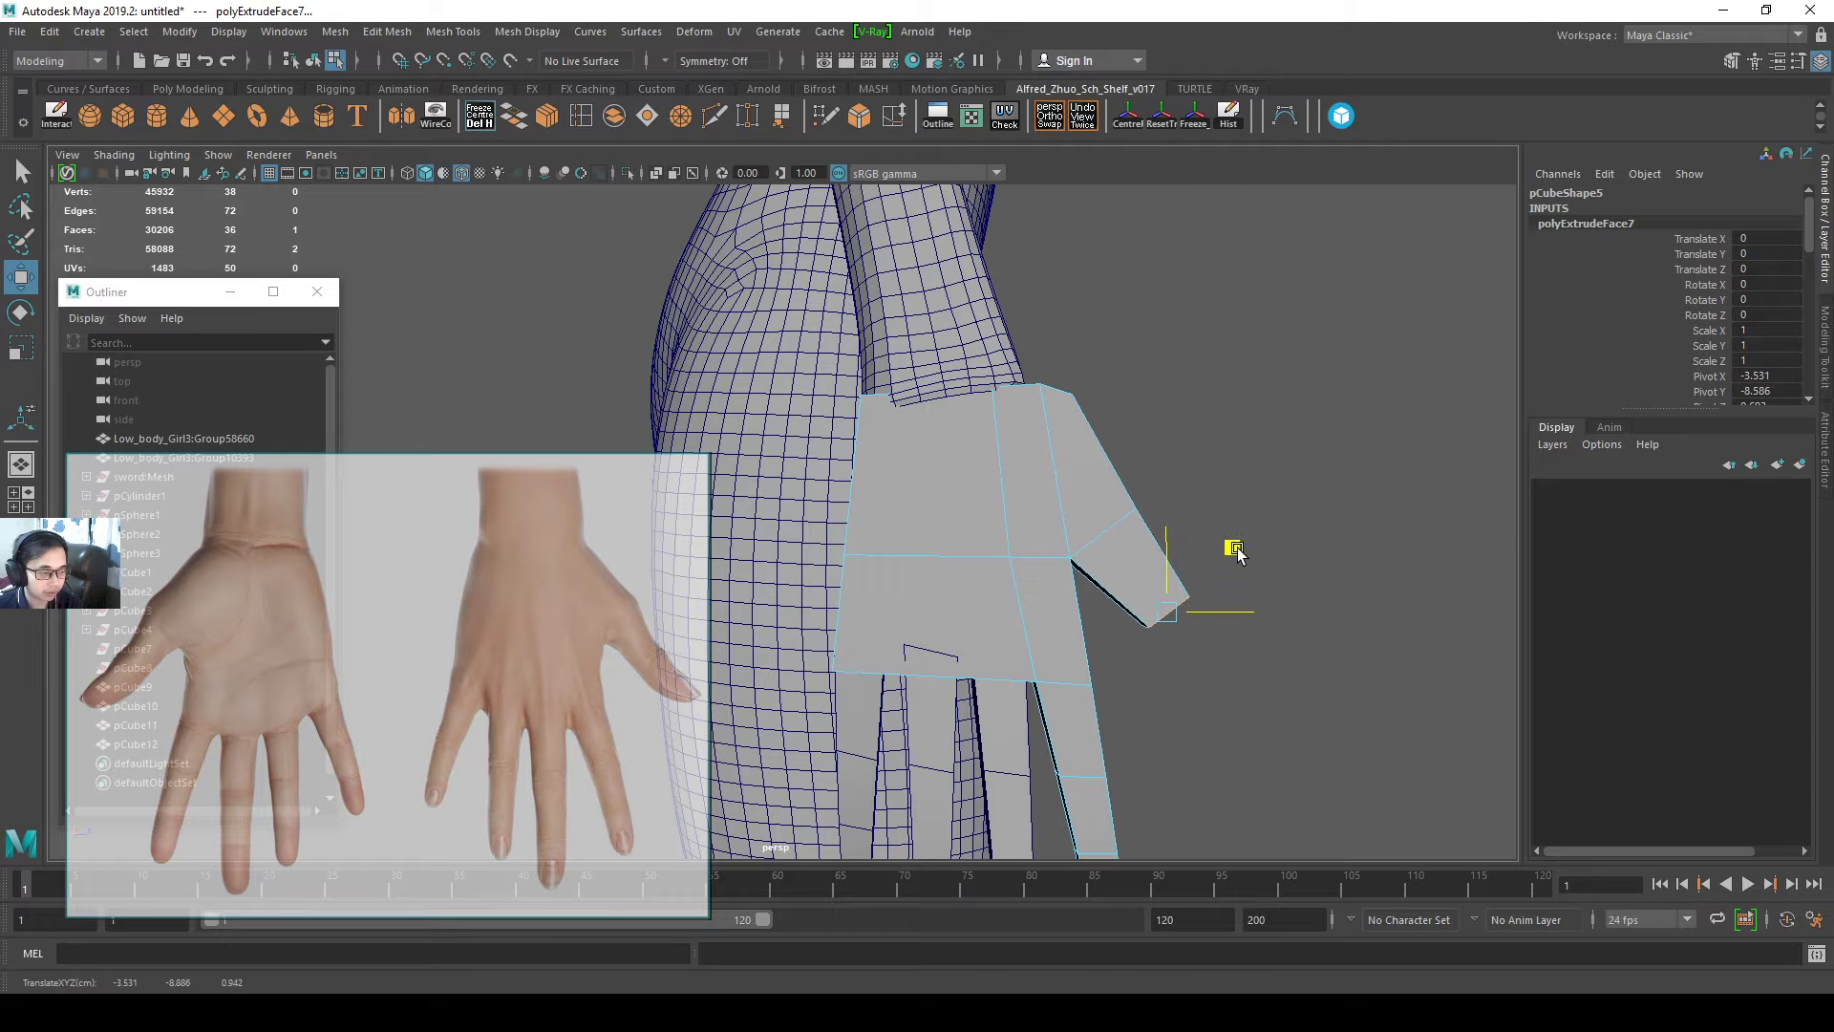
- Extrude the thumb's end face again, pull out the tip segment and scale its end down
key(ctrl+e)
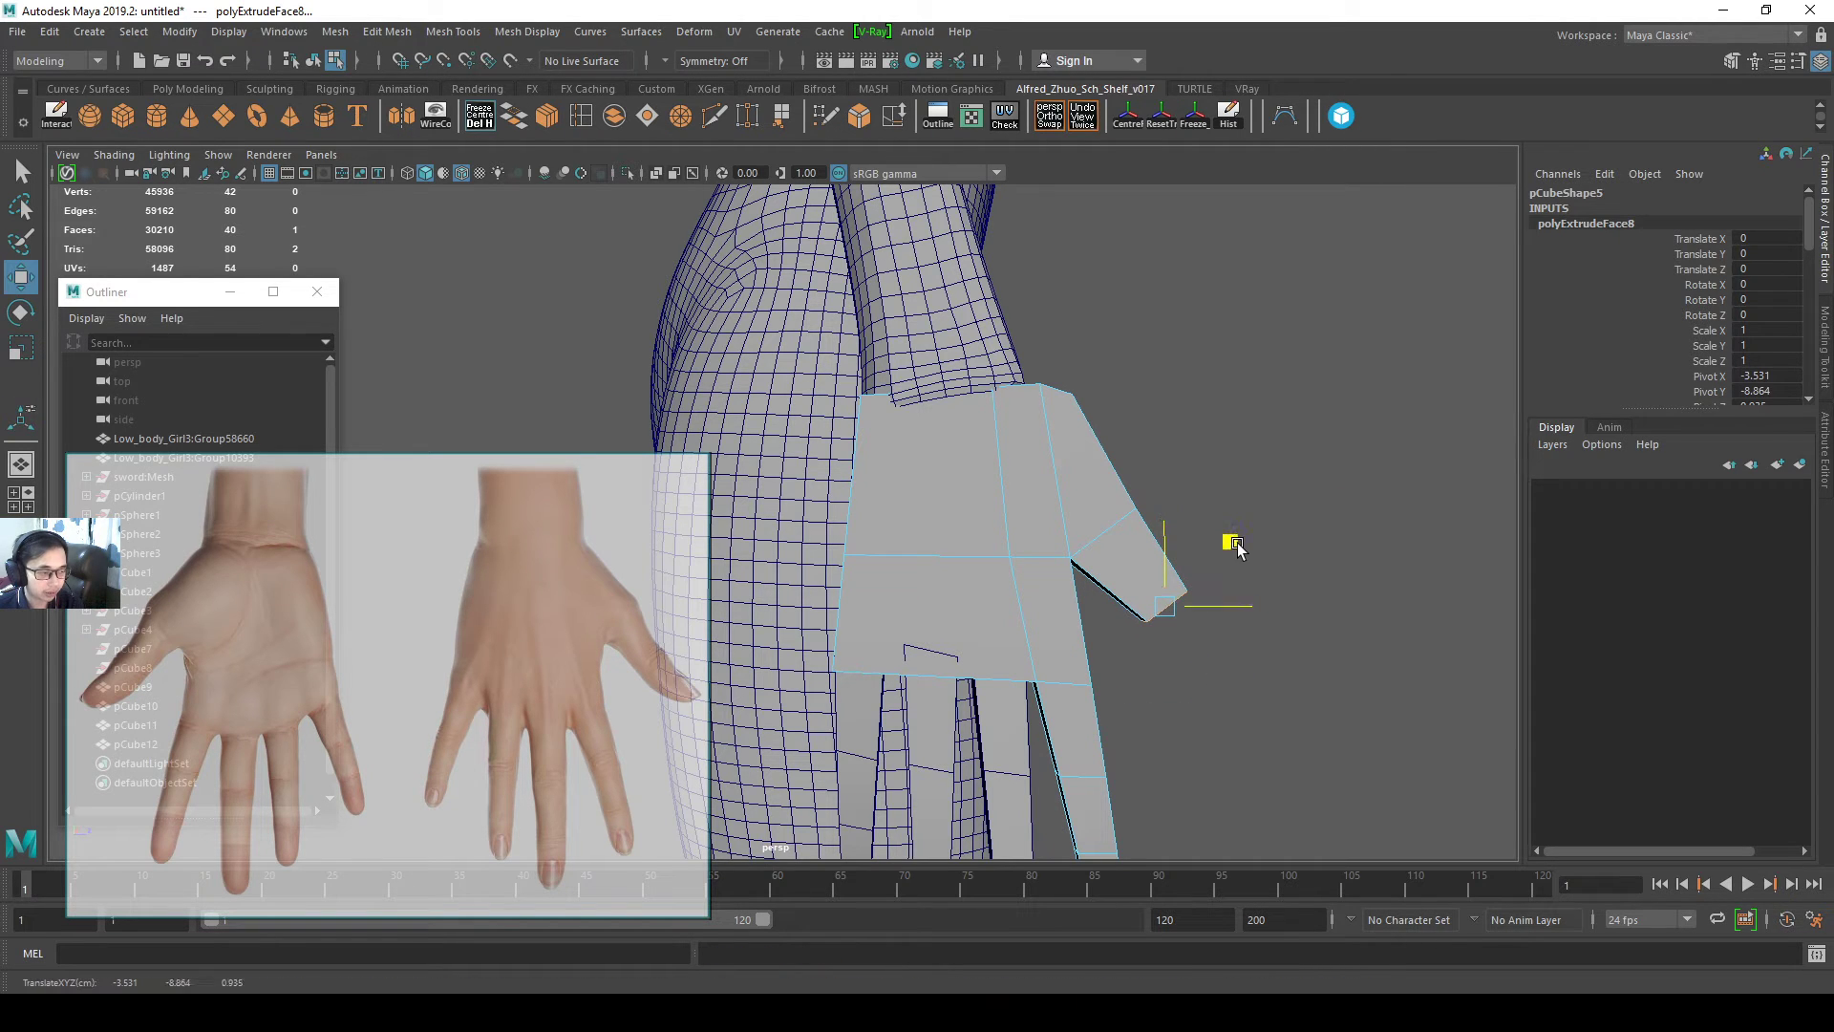
key(r)
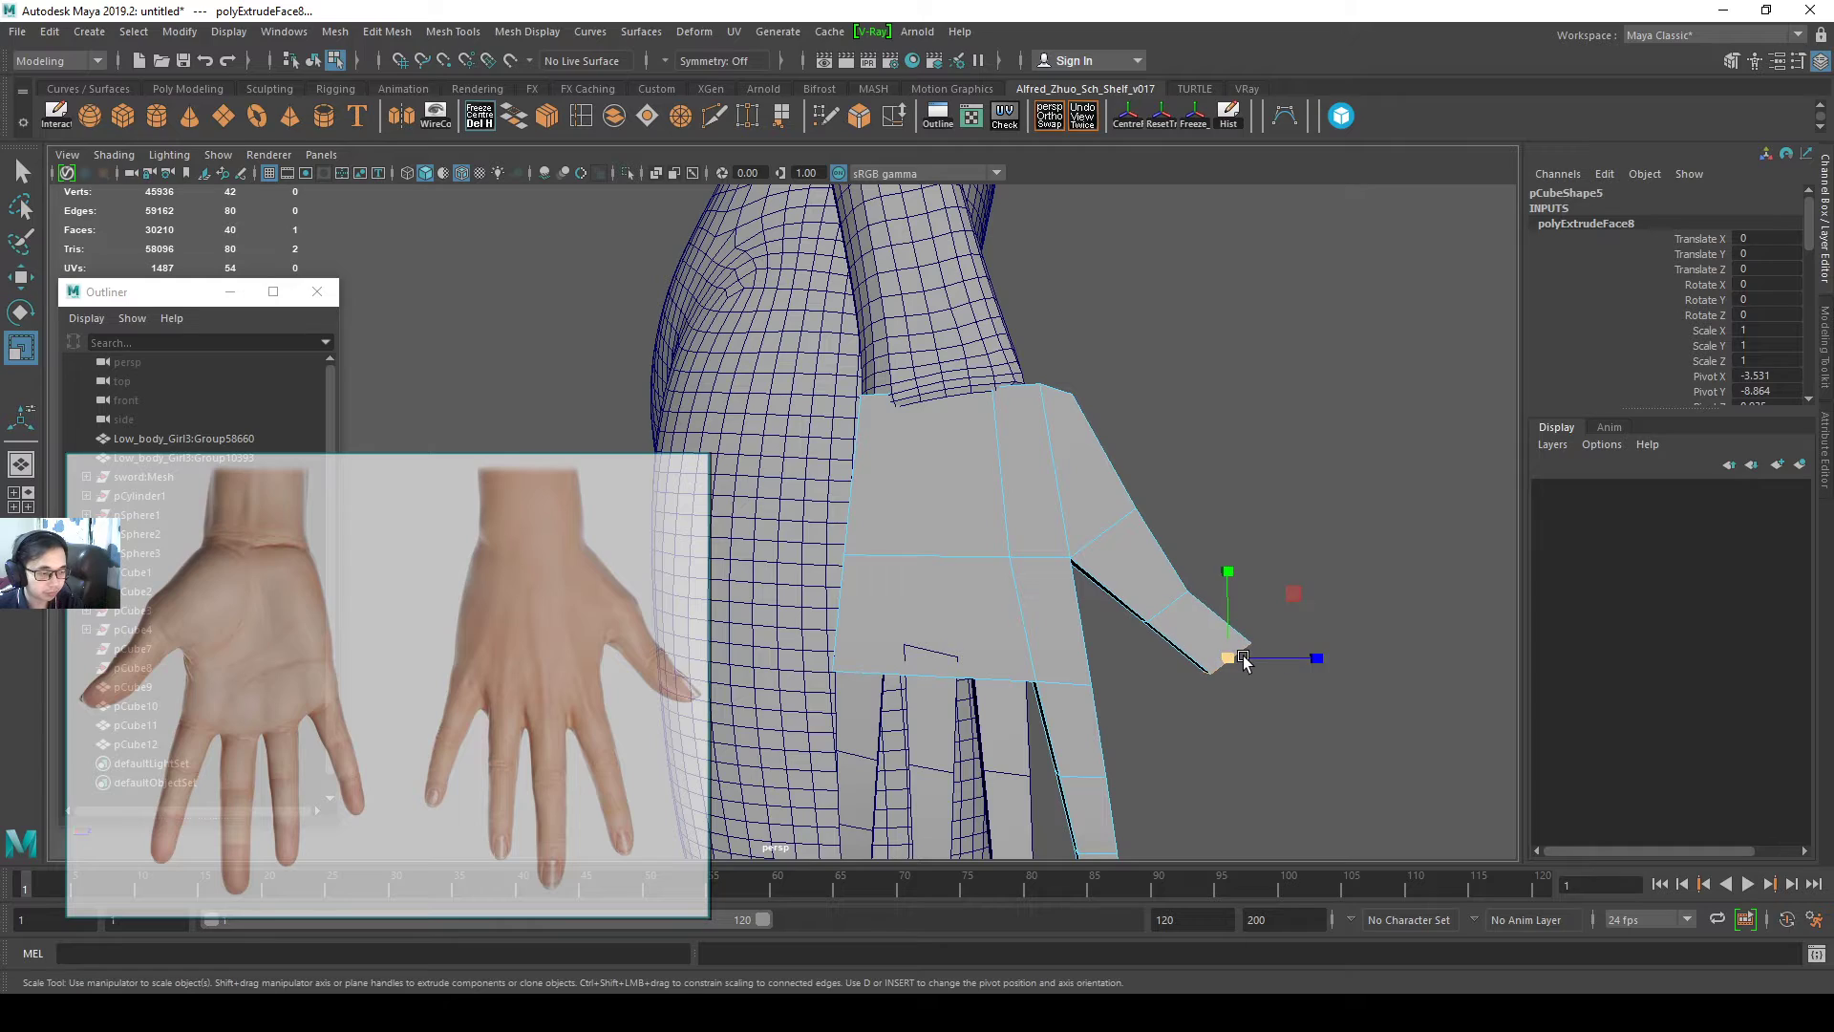
drag(1247, 655, 1202, 641)
- Select the face at the end of the thumb and shift it sideways in the side profile
alt+drag(1242, 650, 979, 663)
alt+middle_drag(978, 663, 1187, 627)
alt+drag(1188, 626, 1001, 632)
alt+middle_drag(1001, 632, 1015, 559)
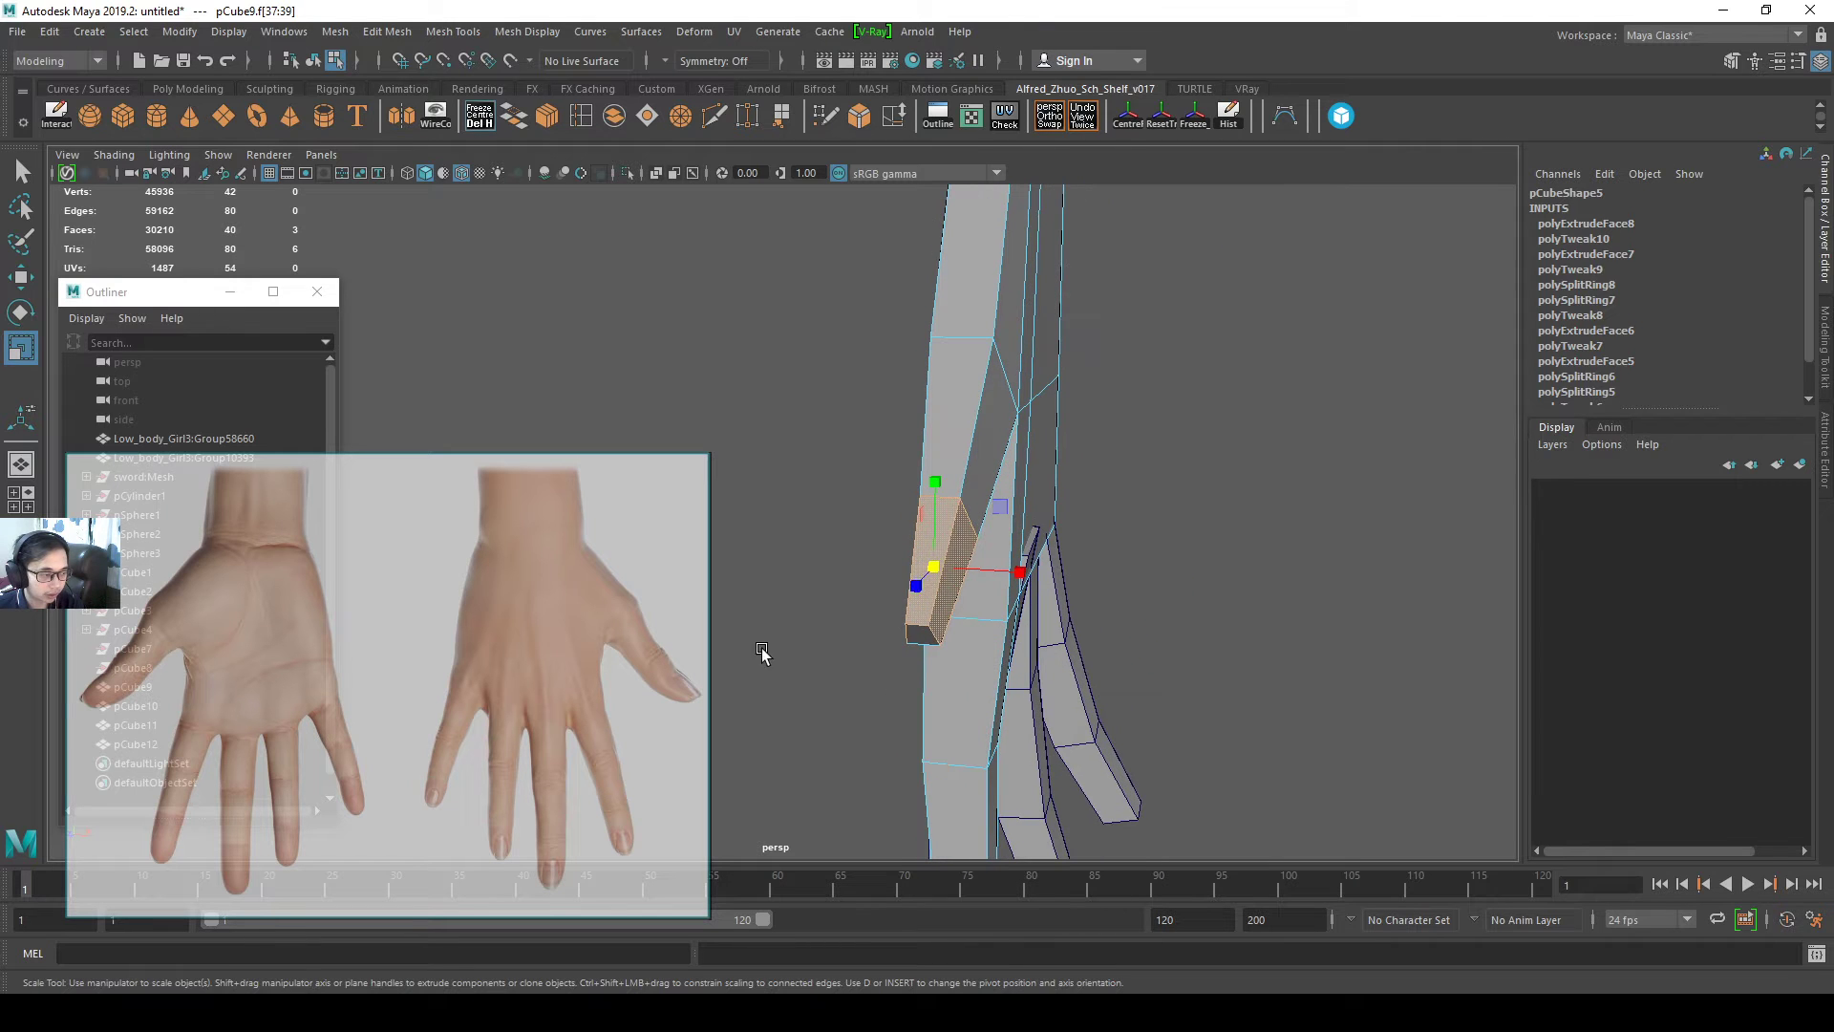
click(761, 653)
click(928, 636)
key(w)
drag(994, 646, 1024, 645)
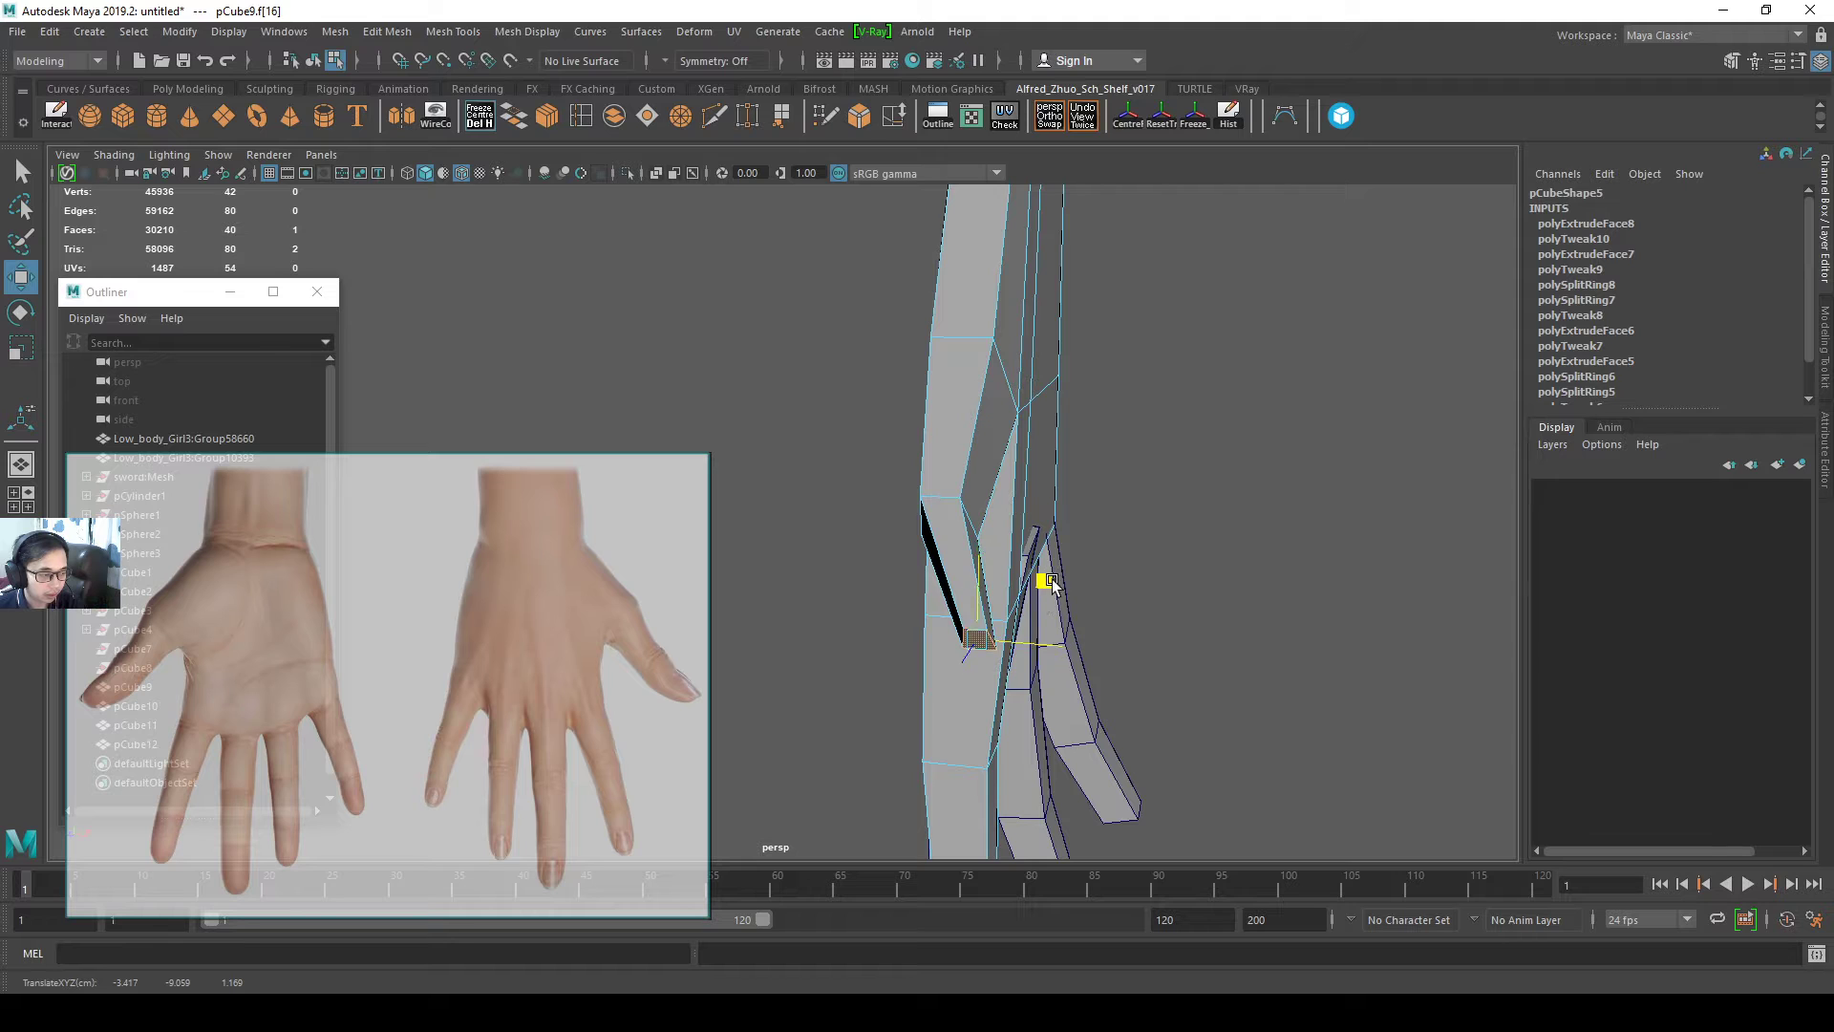
- Try to thicken the thumb by pulling out the side faces of both of its segments together
click(989, 481)
alt+drag(989, 554, 887, 642)
key(e)
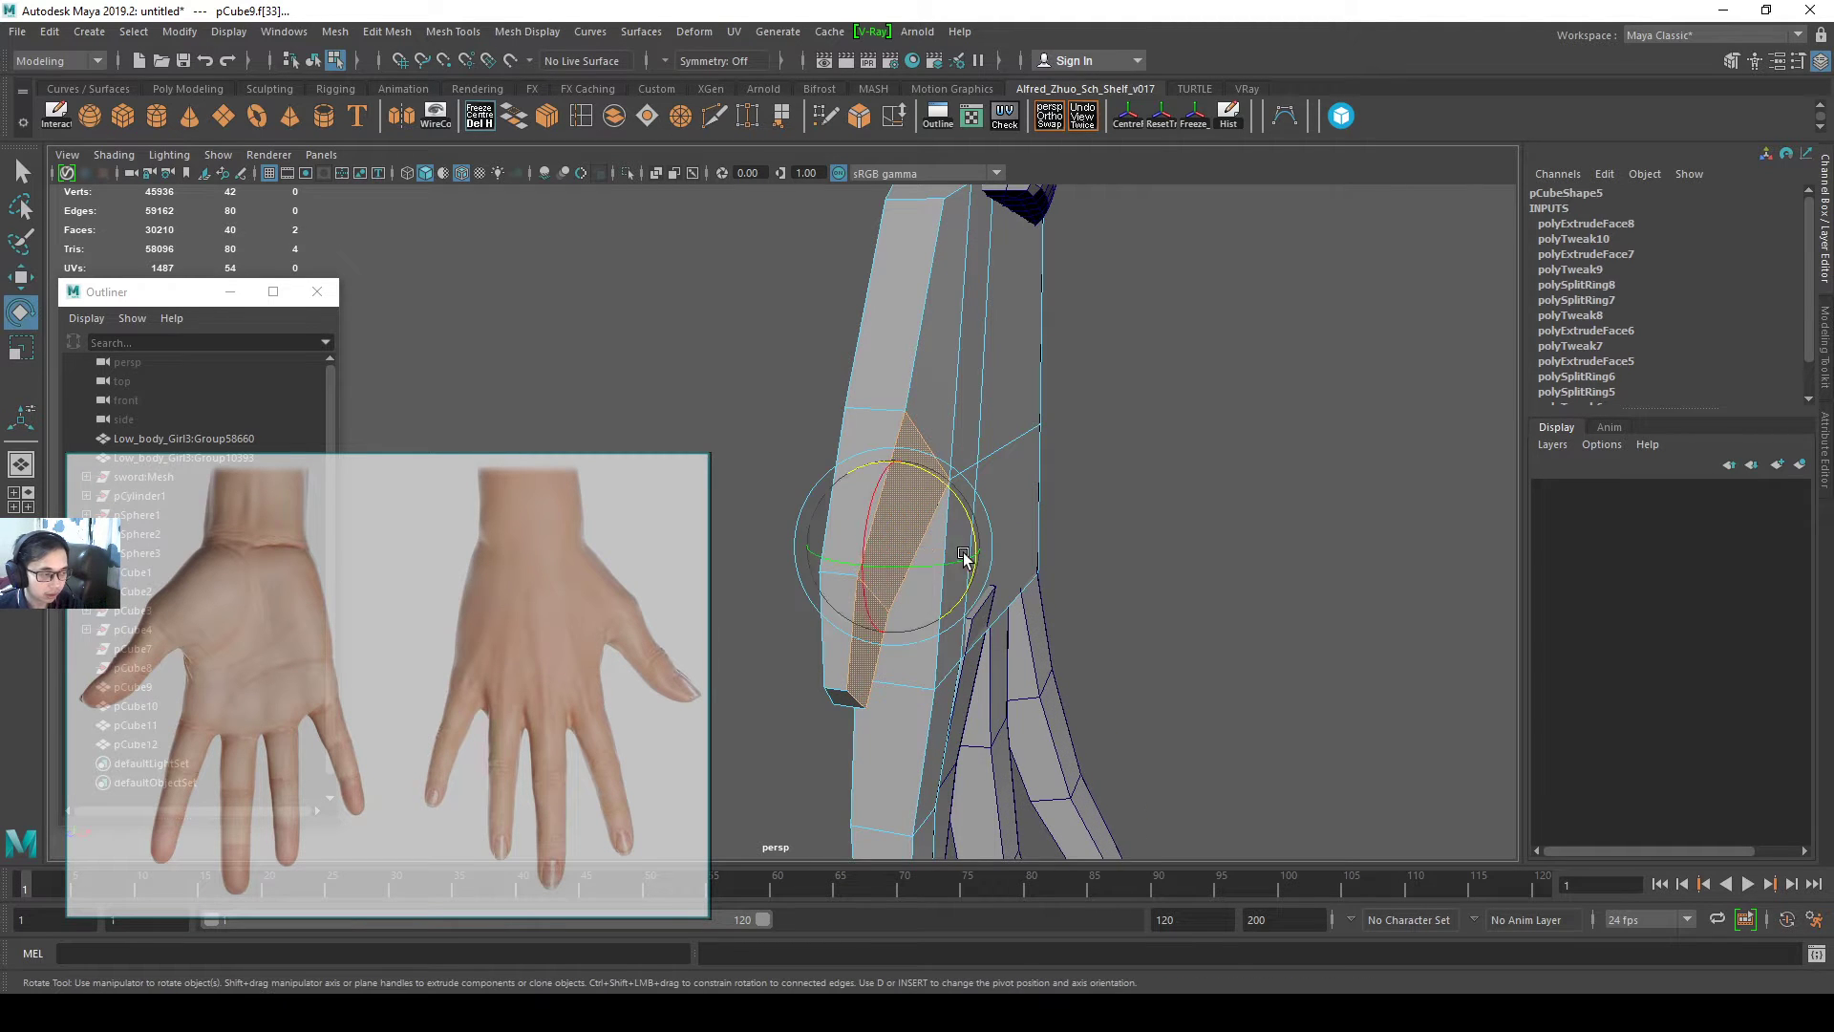
key(w)
drag(965, 557, 993, 560)
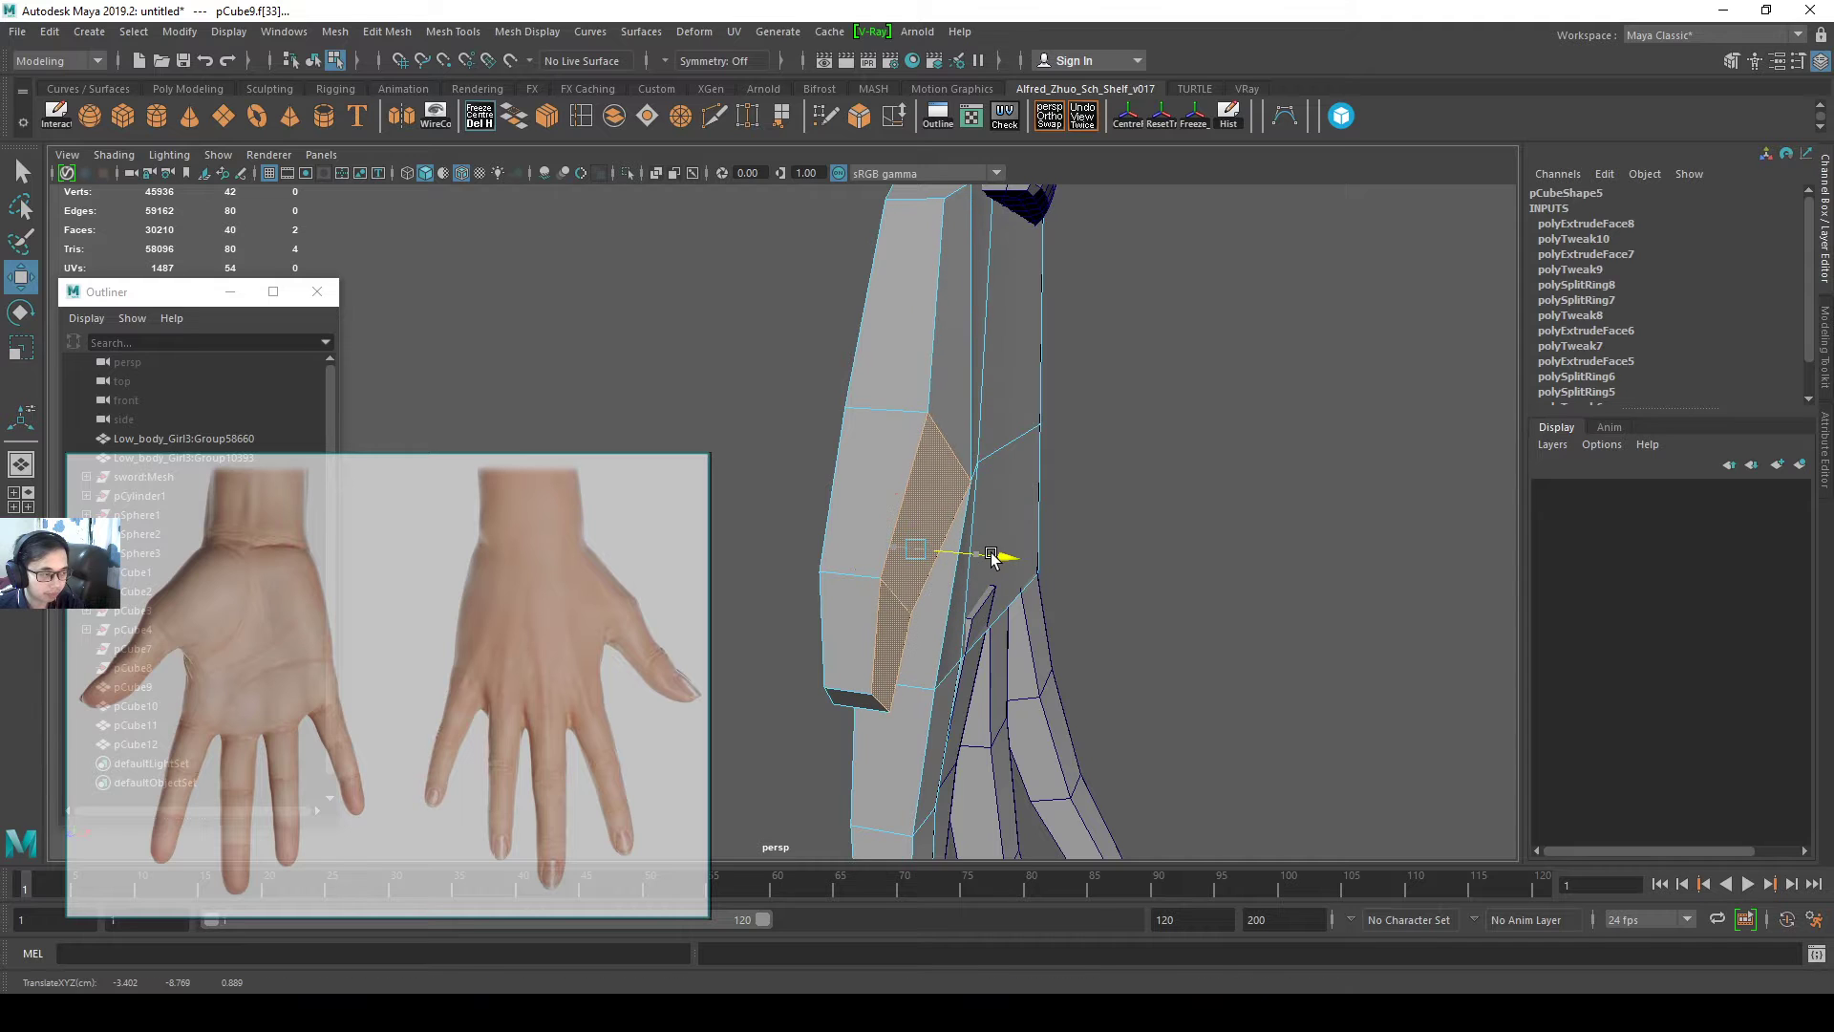
key(ctrl+z)
- Reshape the thumb's side profile by moving individual side faces, starting with the tip segment, and deselect
alt+drag(923, 506, 913, 507)
click(865, 589)
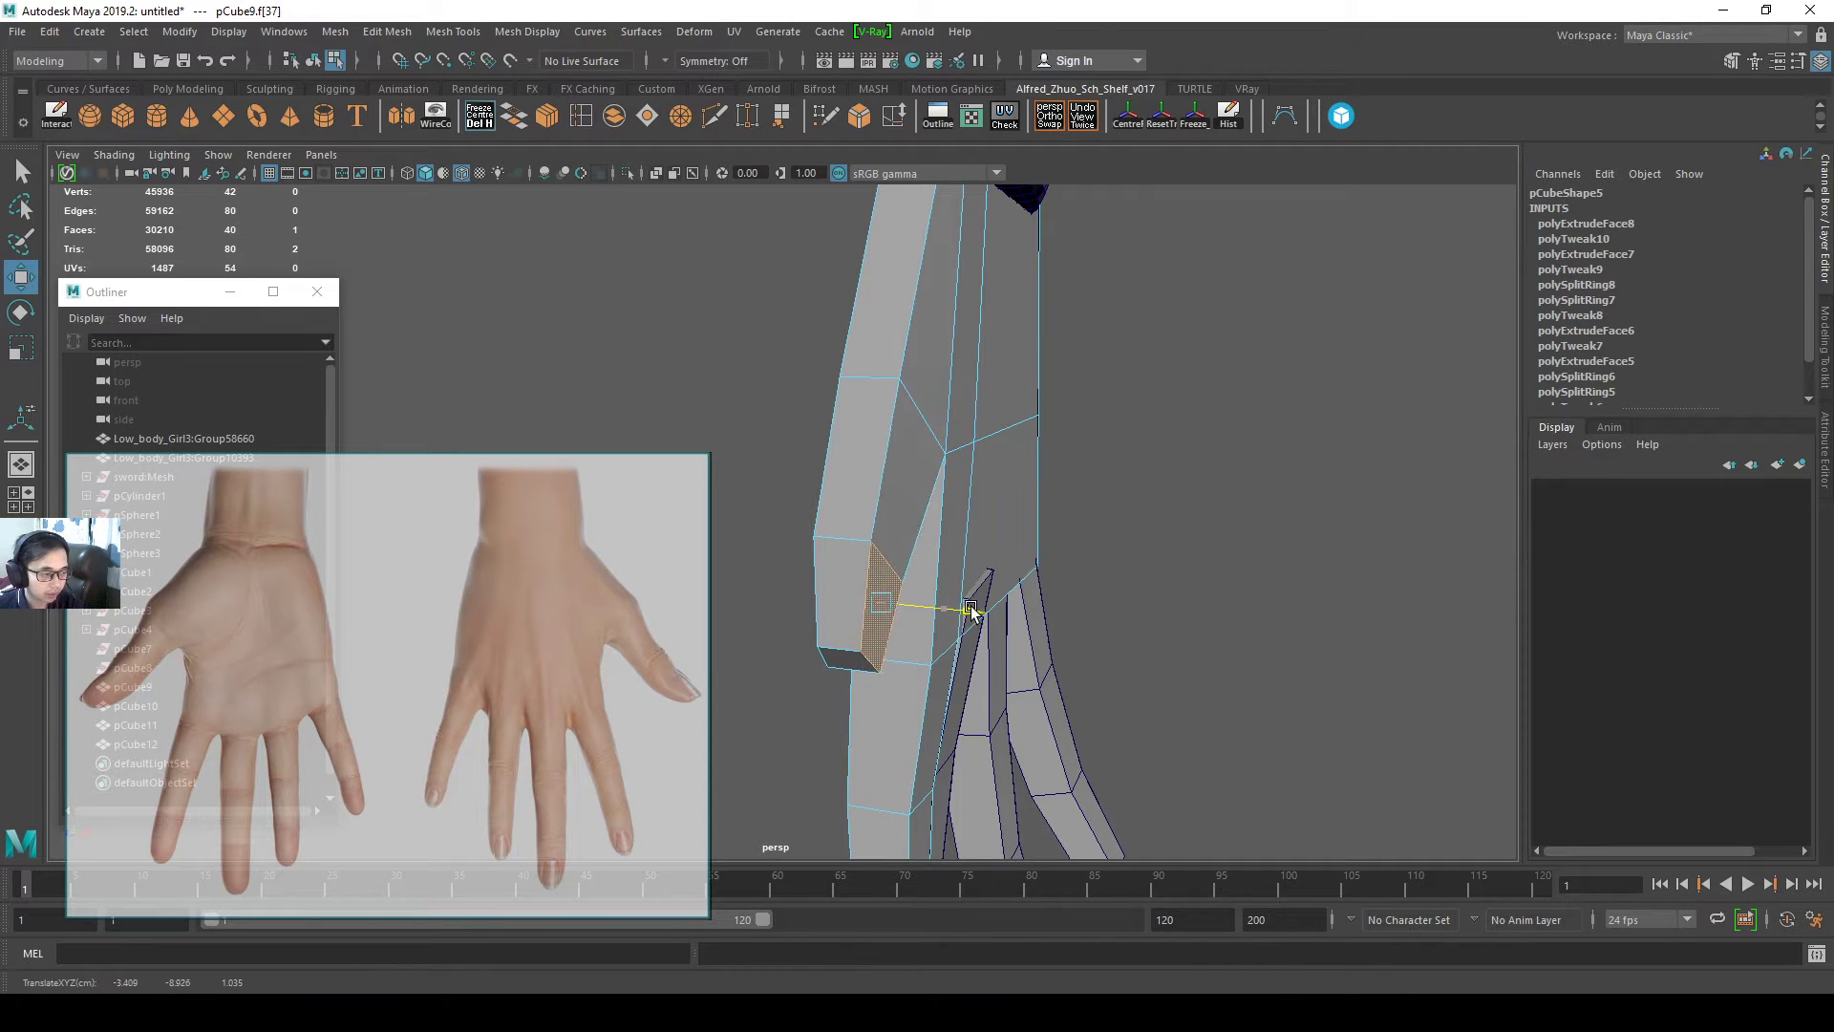
alt+drag(925, 605, 1041, 602)
alt+middle_drag(914, 458, 934, 557)
alt+drag(917, 435, 940, 445)
click(868, 433)
drag(934, 490, 1009, 512)
scroll(935, 619, down, 3)
drag(999, 390, 981, 390)
key(ctrl+z)
click(1015, 440)
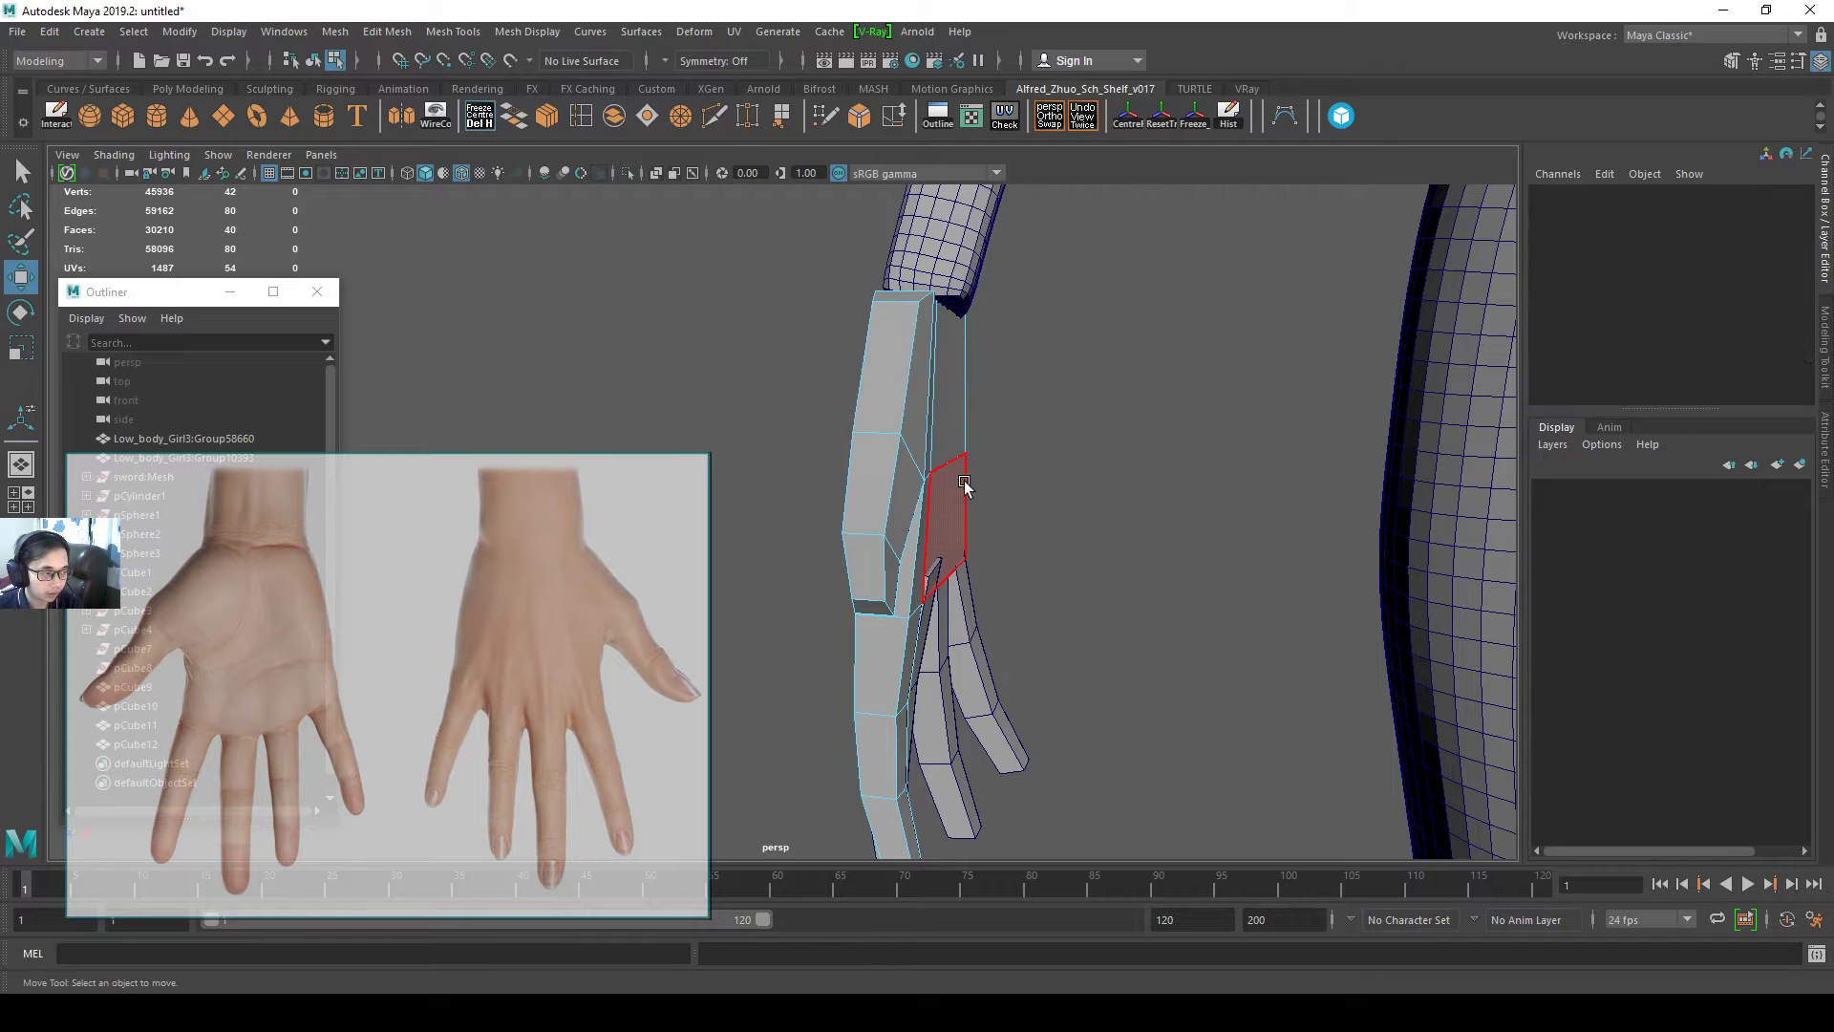
- Select the five faces of the thumb's tip segment, shift them sideways, rotate them slightly and deselect
alt+drag(966, 486, 1178, 502)
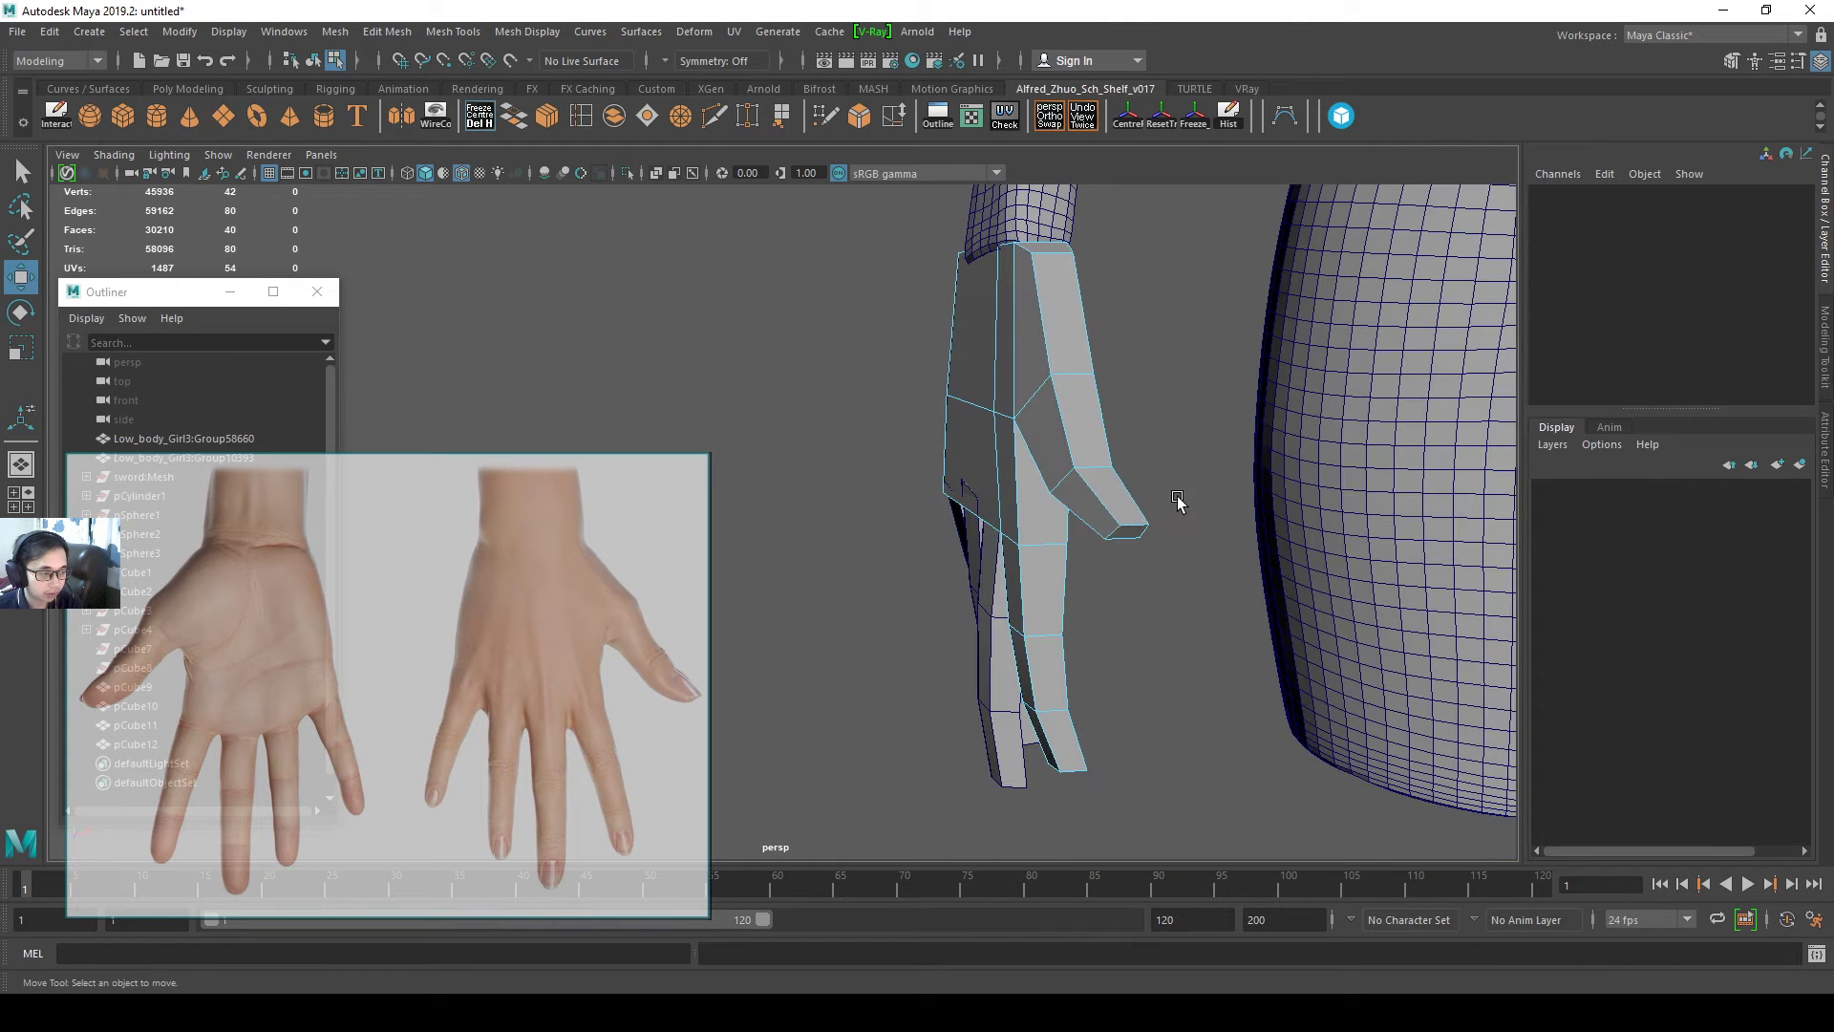
drag(1102, 549, 1103, 551)
mouse_move(1103, 552)
alt+mouse_down()
mouse_move(1134, 556)
mouse_move(1110, 556)
alt+mouse_up()
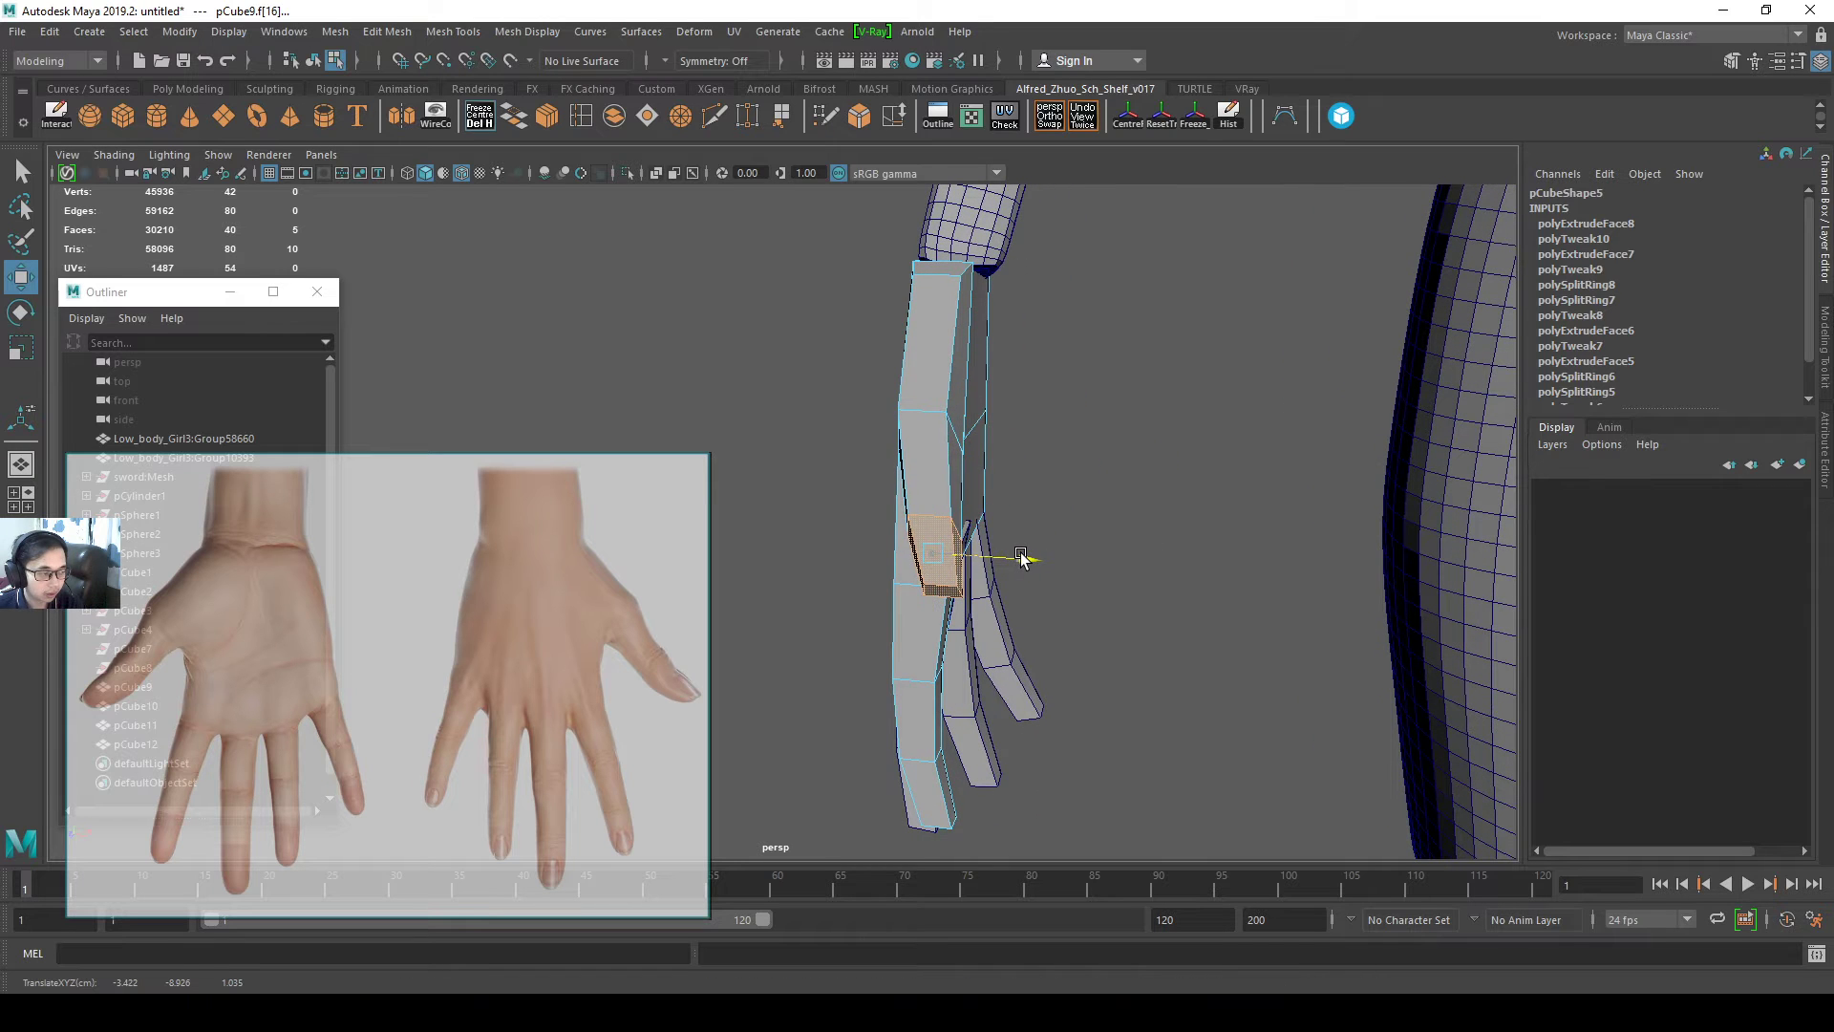
key(e)
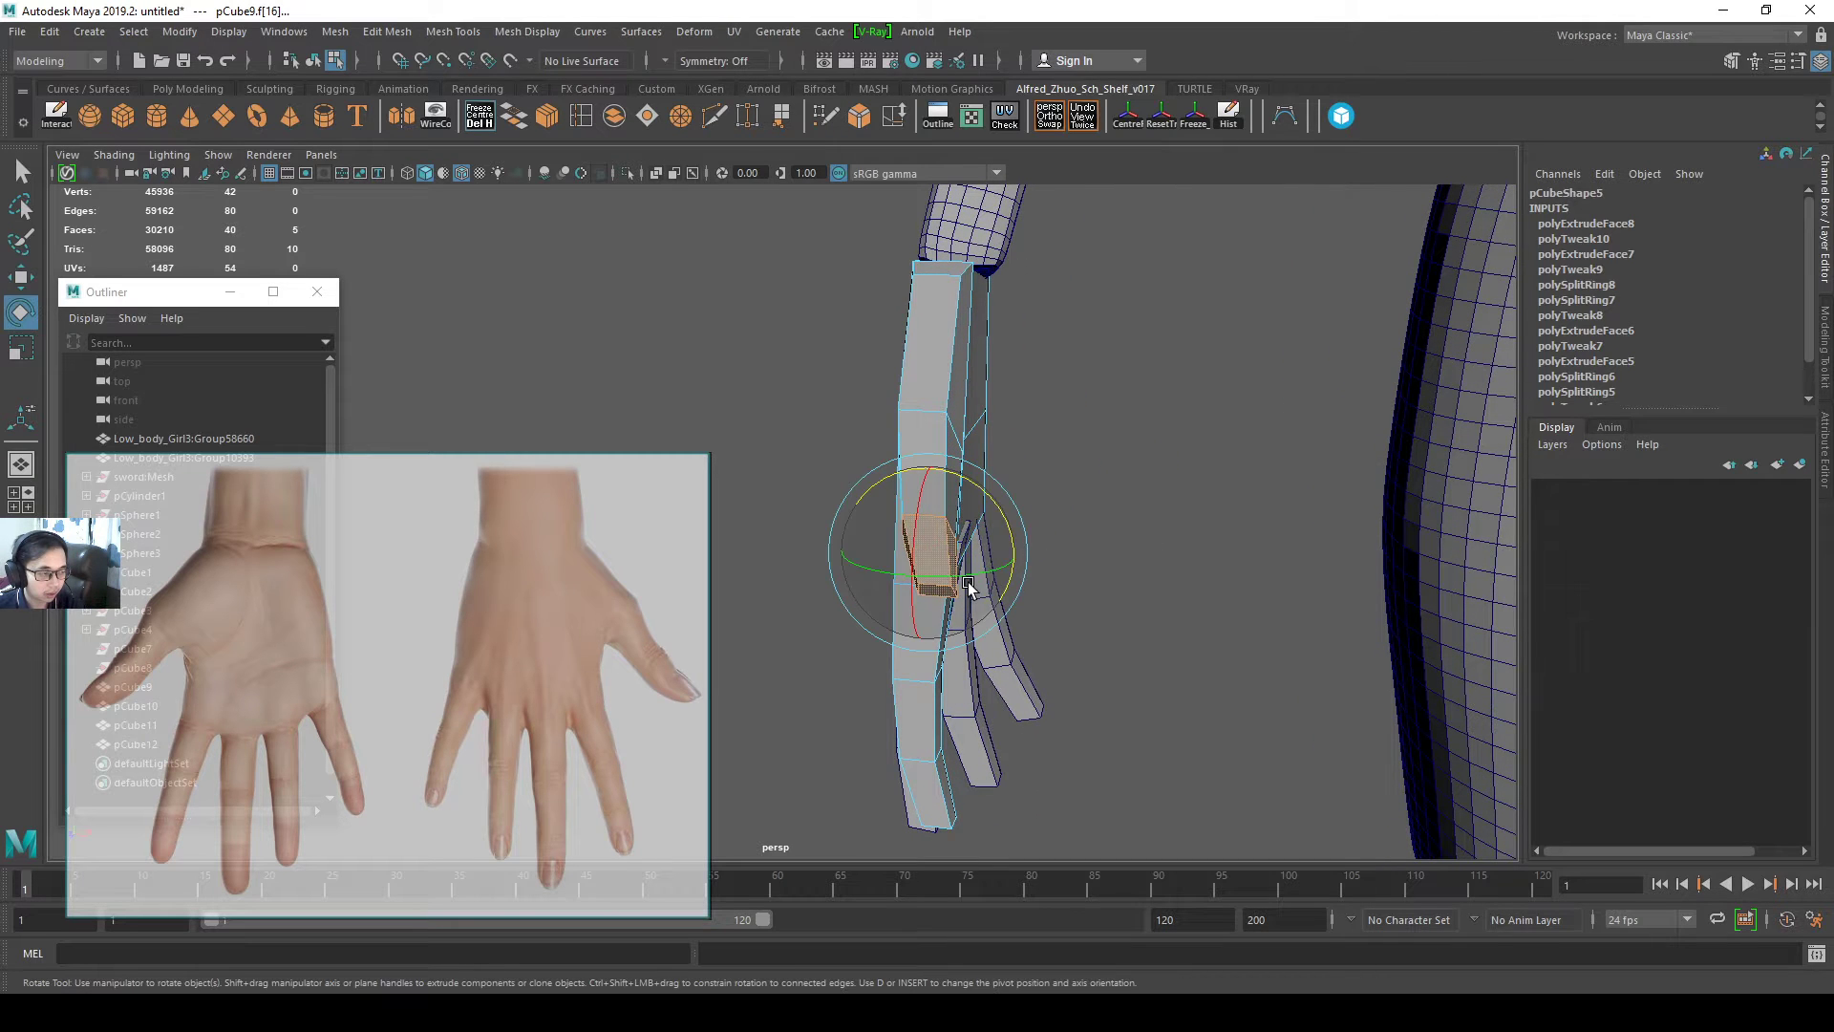
drag(1011, 556, 1003, 517)
click(1117, 541)
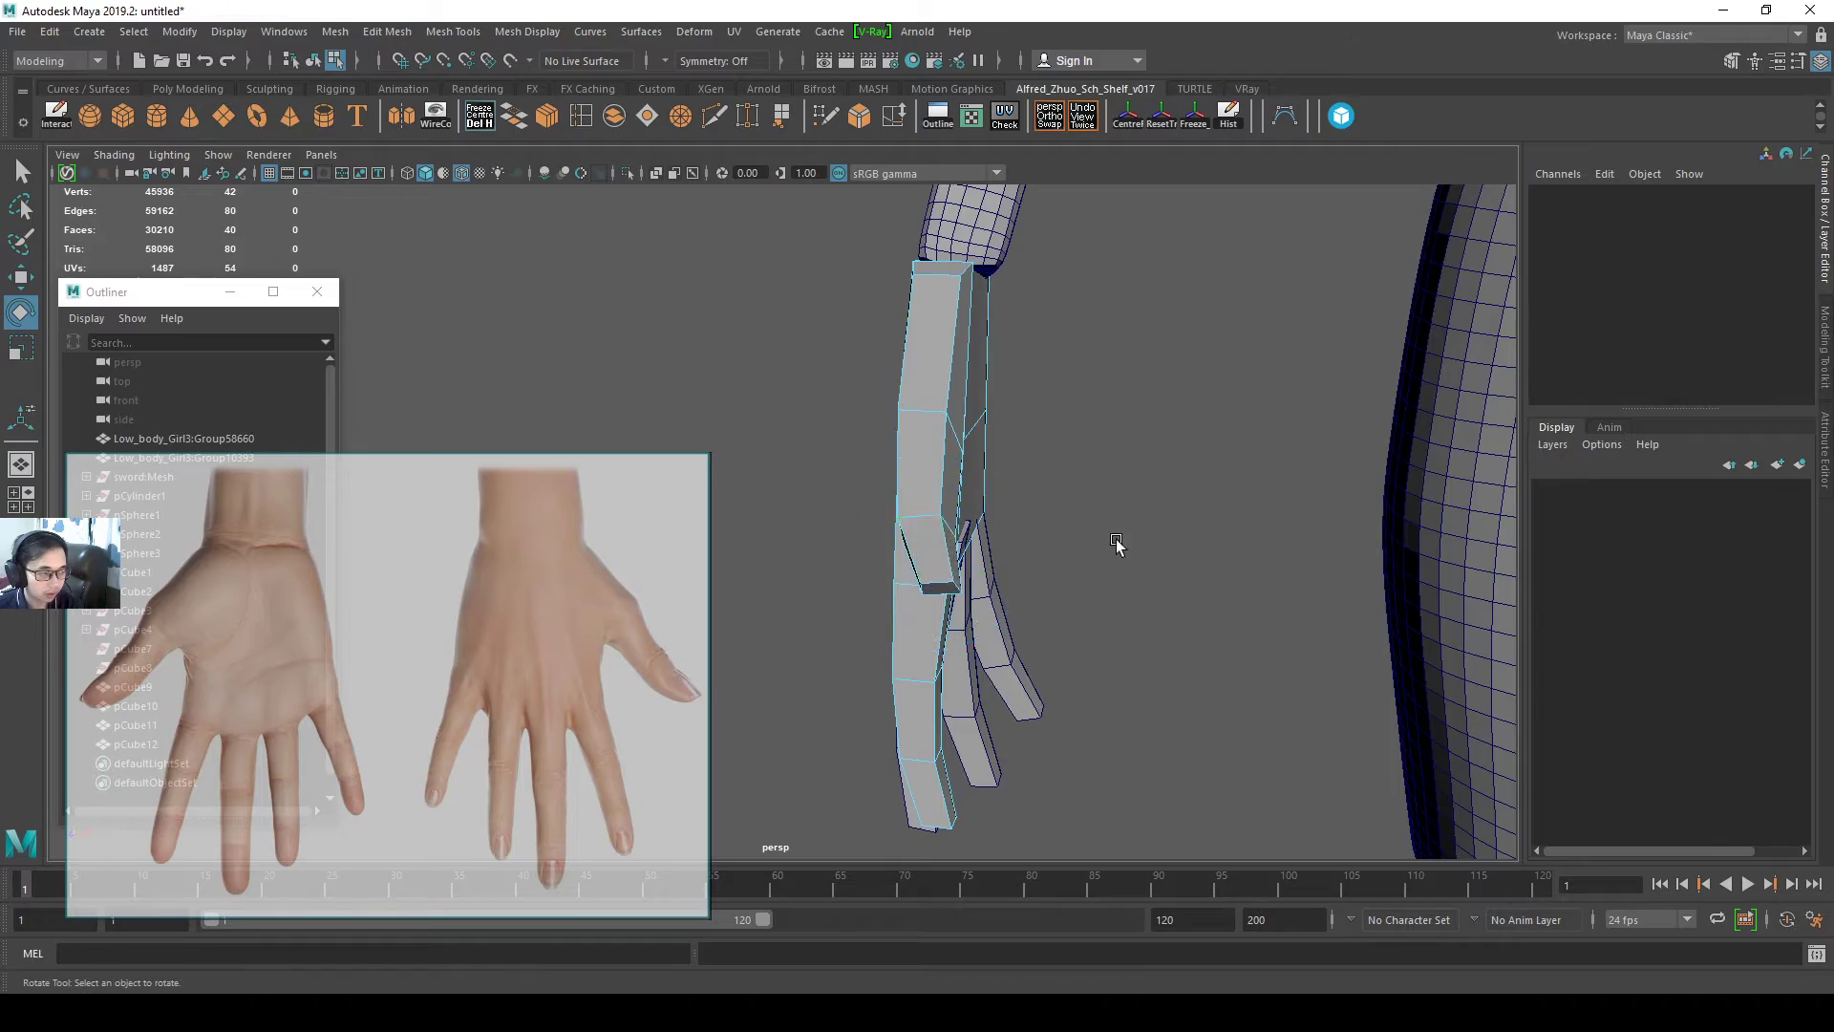
- Reposition the four vertices at the thumb's tip to match the reference, leave vertex mode and deselect
alt+drag(1117, 540, 1179, 524)
click(1051, 518)
key(w)
click(1184, 516)
right_drag(1085, 521, 1050, 492)
drag(1119, 566, 1121, 562)
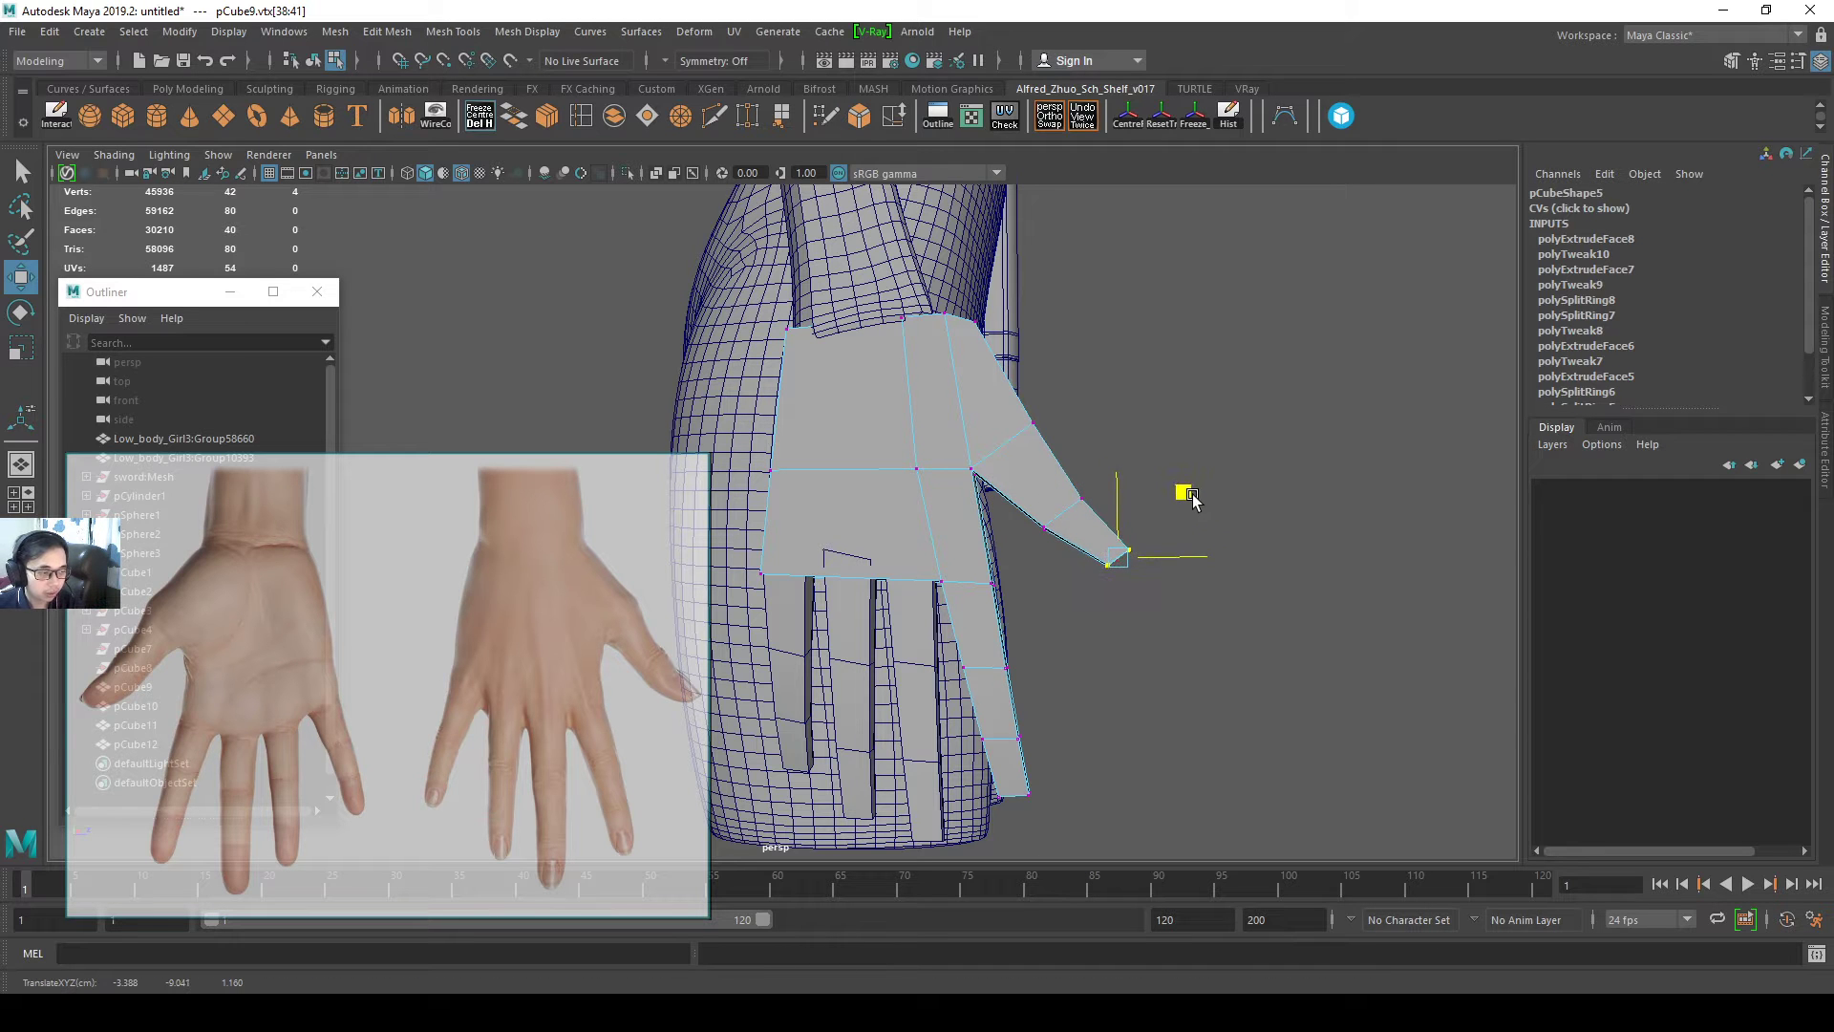
alt+right_drag(1179, 501, 1100, 554)
alt+drag(1099, 554, 922, 506)
right_drag(876, 450, 960, 411)
alt+drag(960, 411, 900, 476)
click(1108, 460)
- Select the outer edge at the base of the thumb in edge mode and move it inward to refine the outline
alt+right_drag(1108, 460, 1048, 468)
alt+drag(1048, 468, 1228, 518)
alt+middle_drag(822, 486, 950, 483)
alt+drag(951, 485, 1027, 517)
click(1111, 574)
right_drag(1112, 561, 1091, 438)
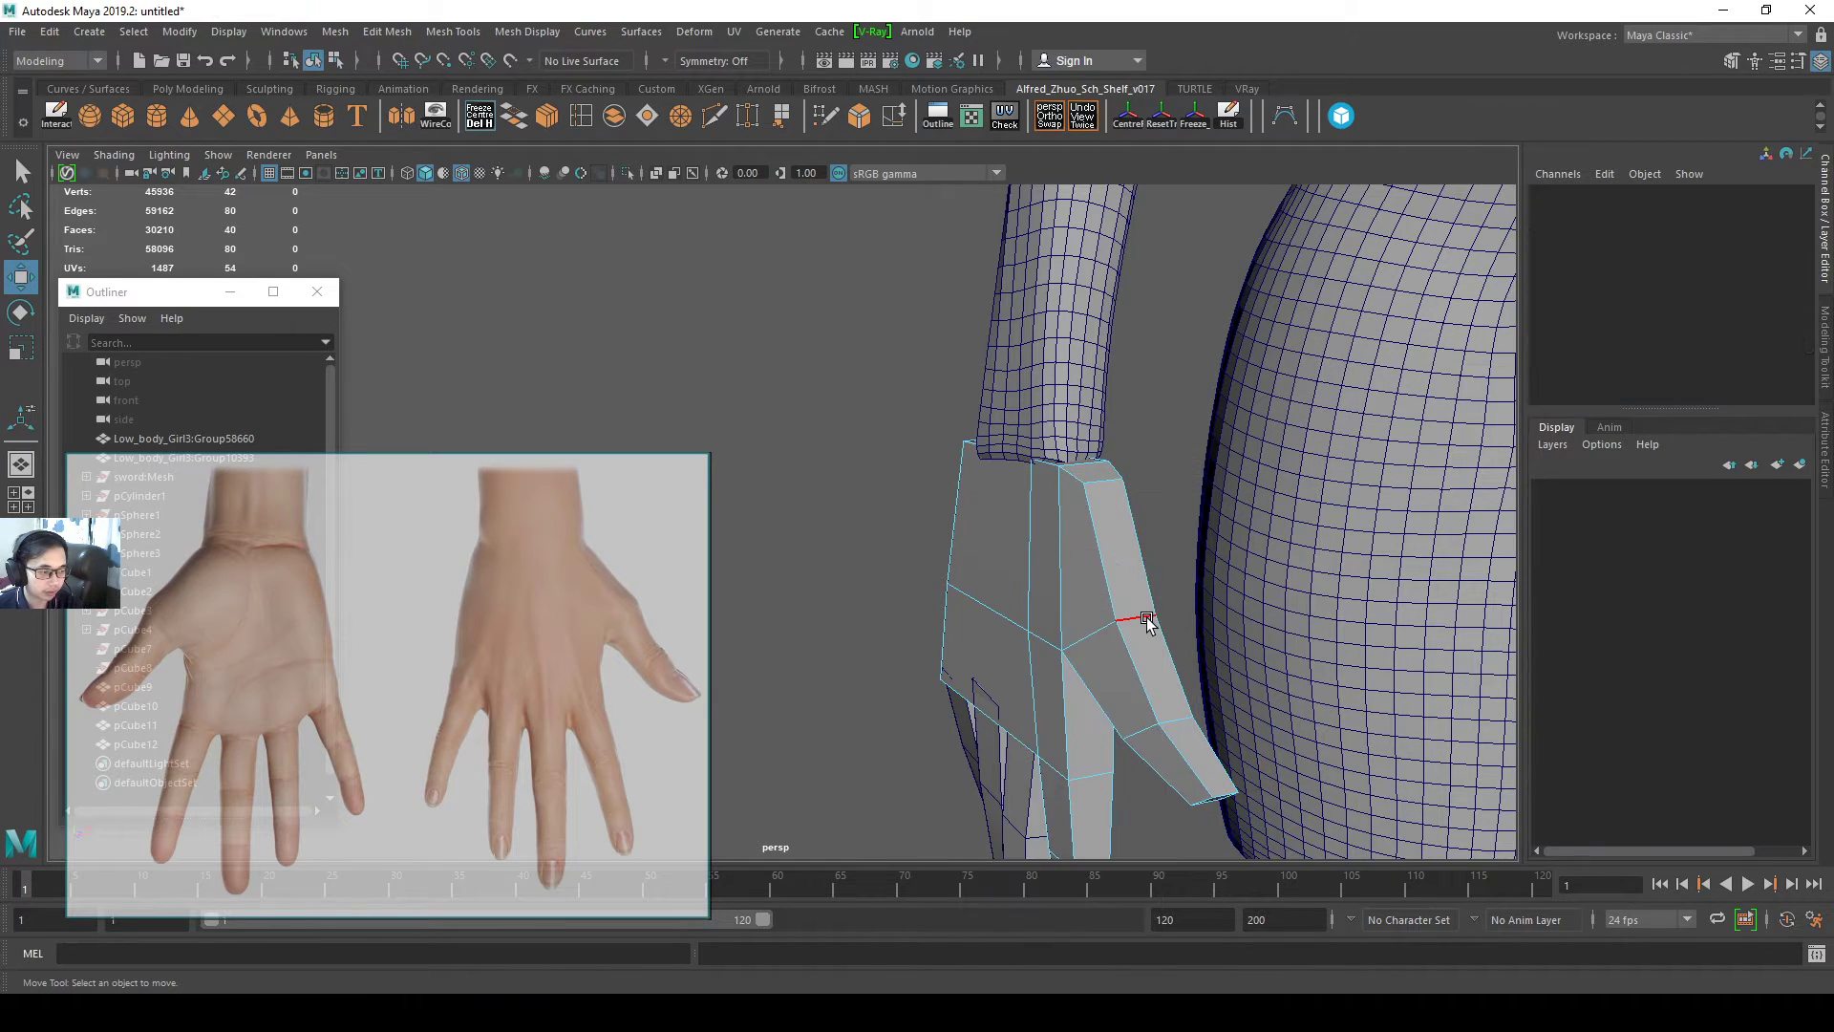
click(1152, 626)
alt+drag(1153, 625, 1262, 560)
drag(1286, 438, 1293, 418)
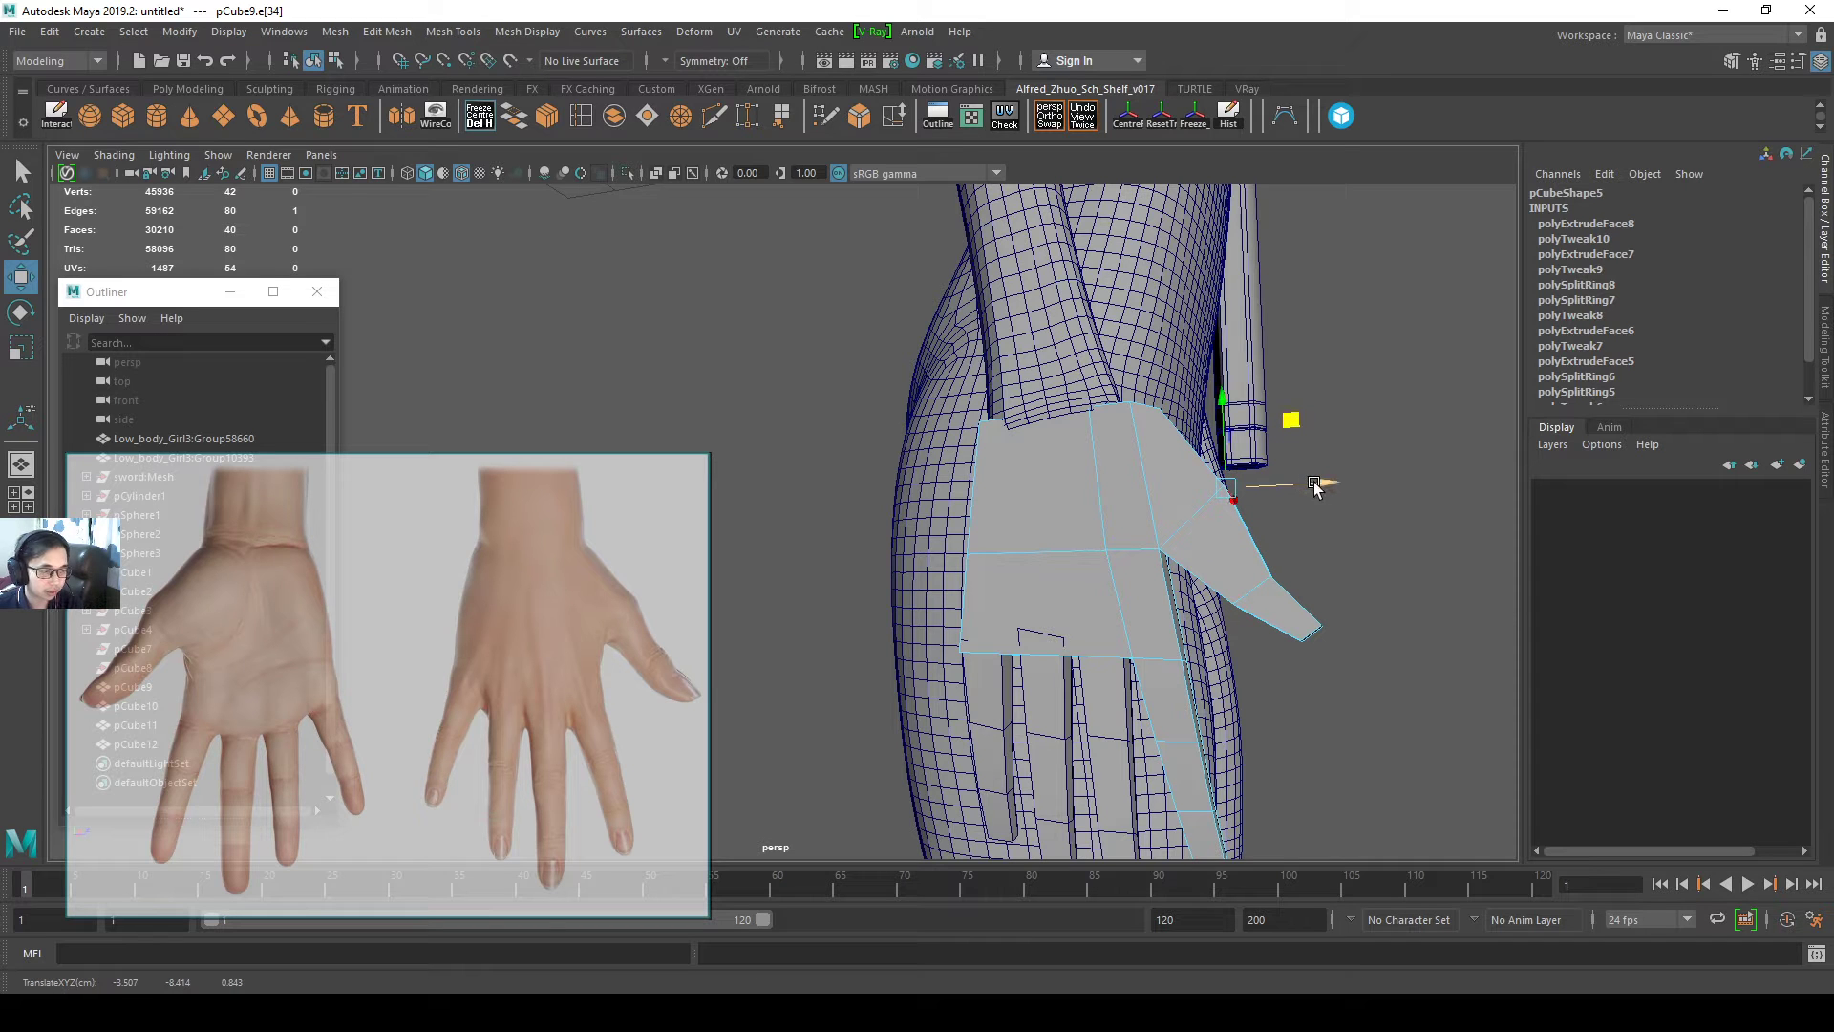
drag(1315, 488, 1301, 488)
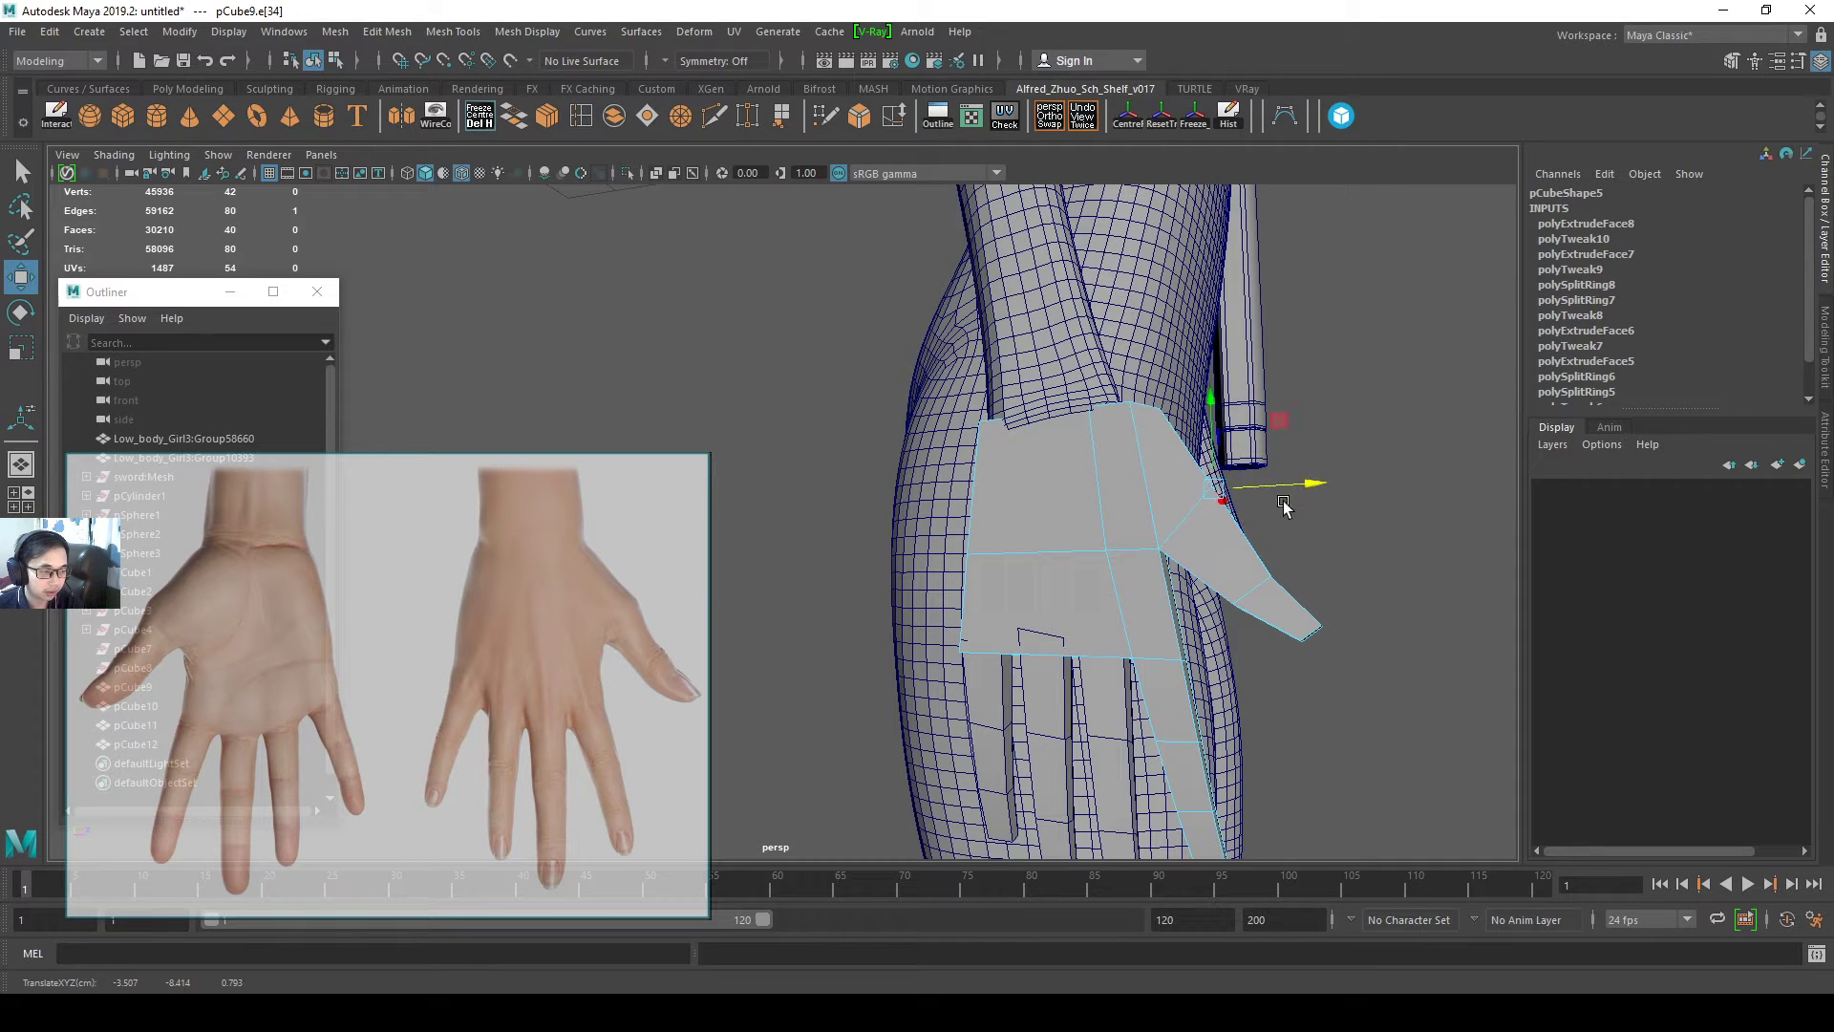
drag(1274, 432, 1271, 436)
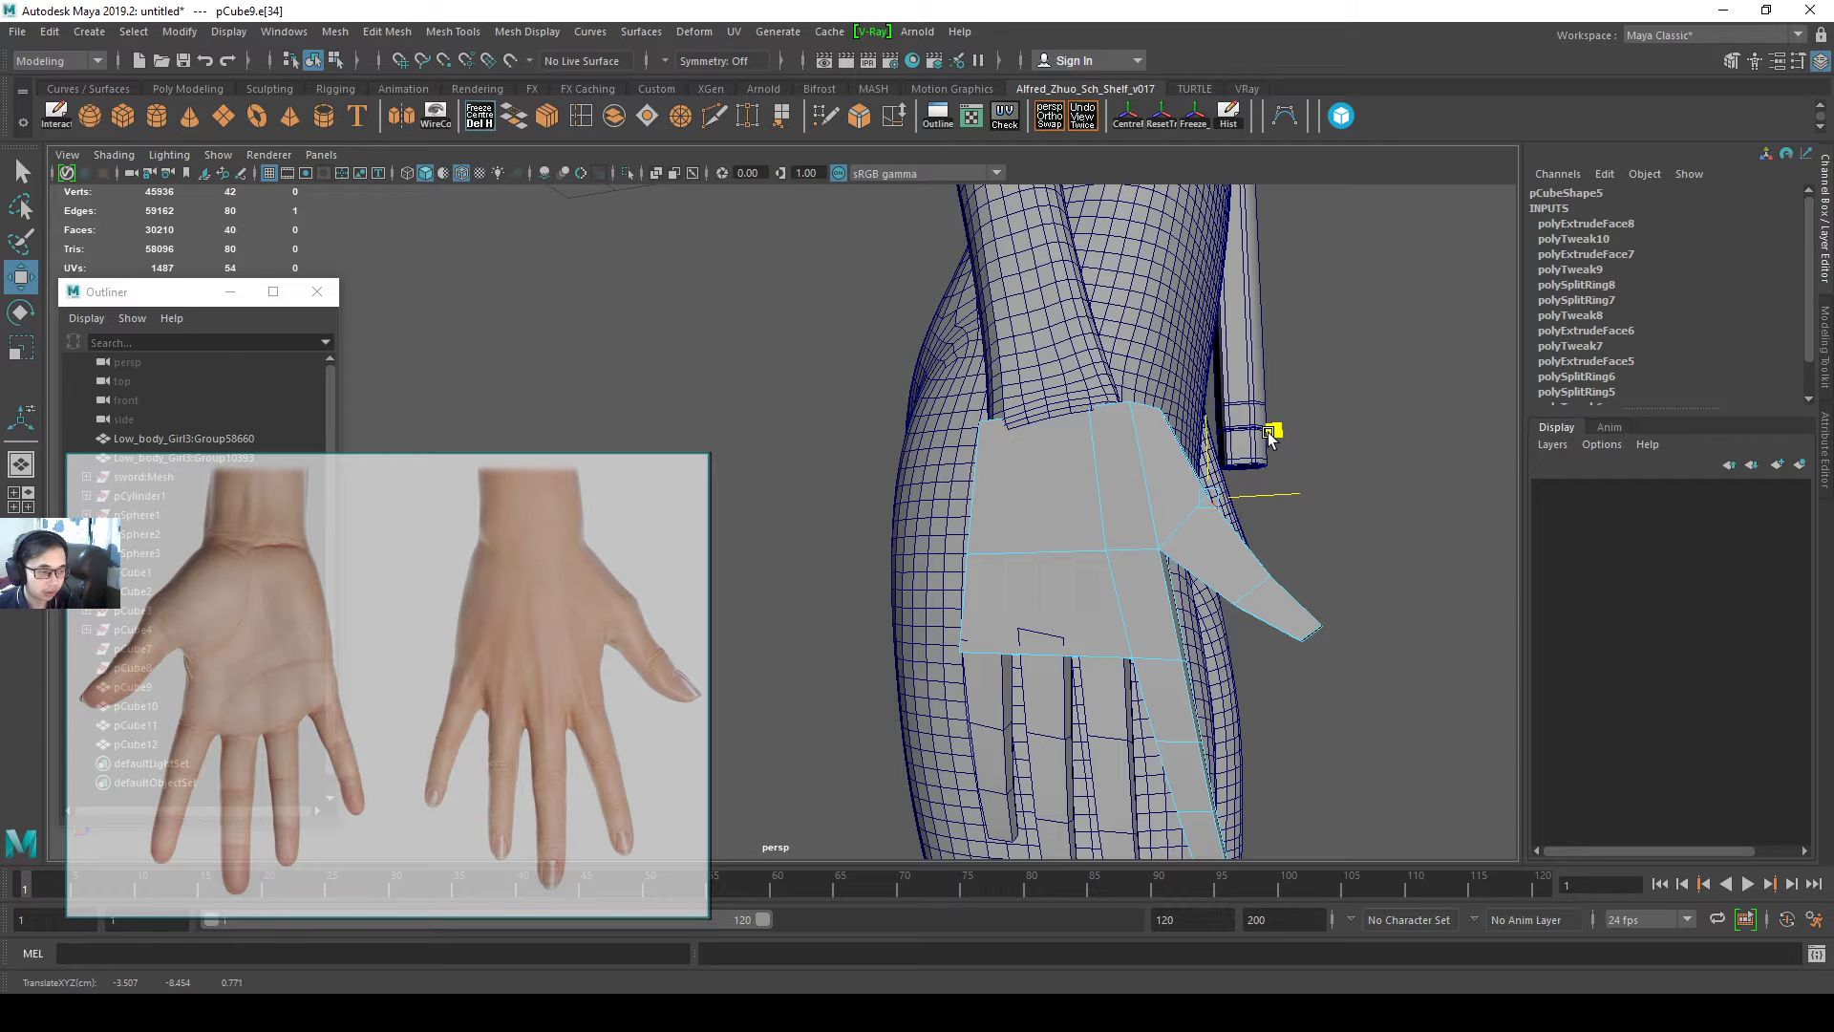
- Select the palm mesh and the three separate finger meshes and combine them into one object
alt+right_drag(1074, 501, 1090, 462)
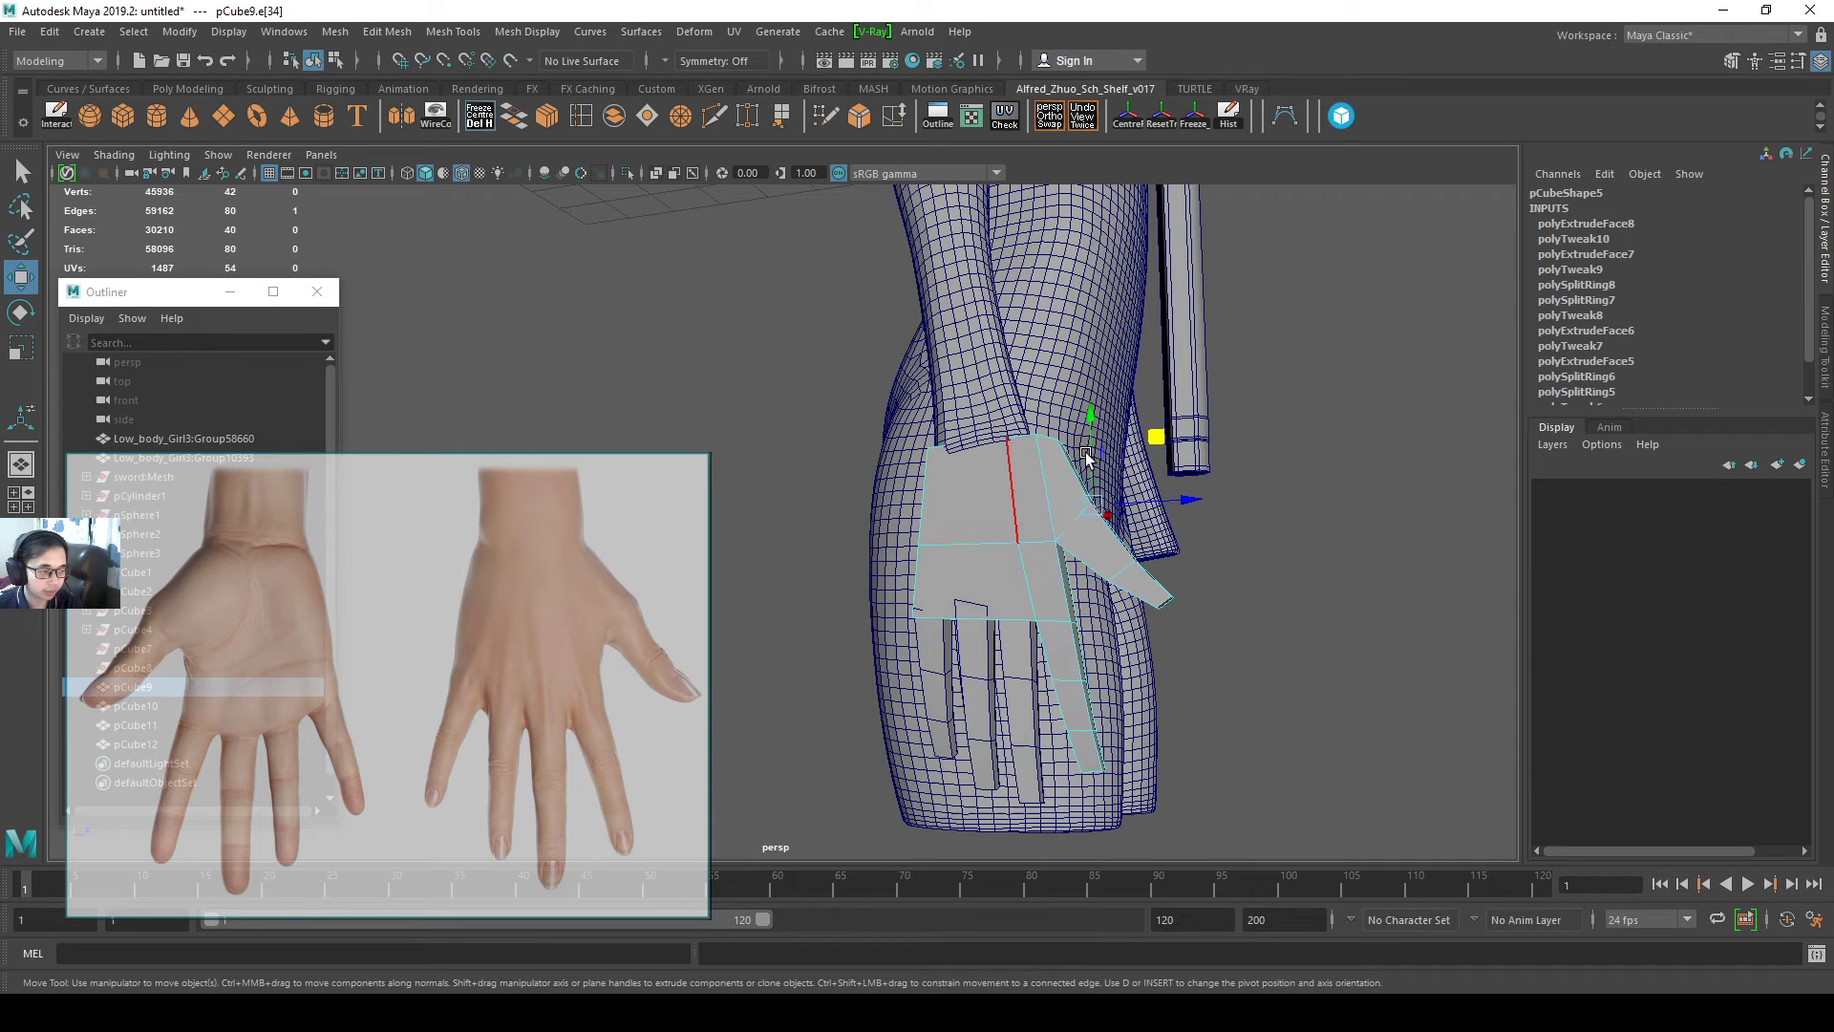
alt+drag(1151, 574, 1062, 611)
shift+click(995, 679)
shift+click(979, 688)
shift+click(944, 664)
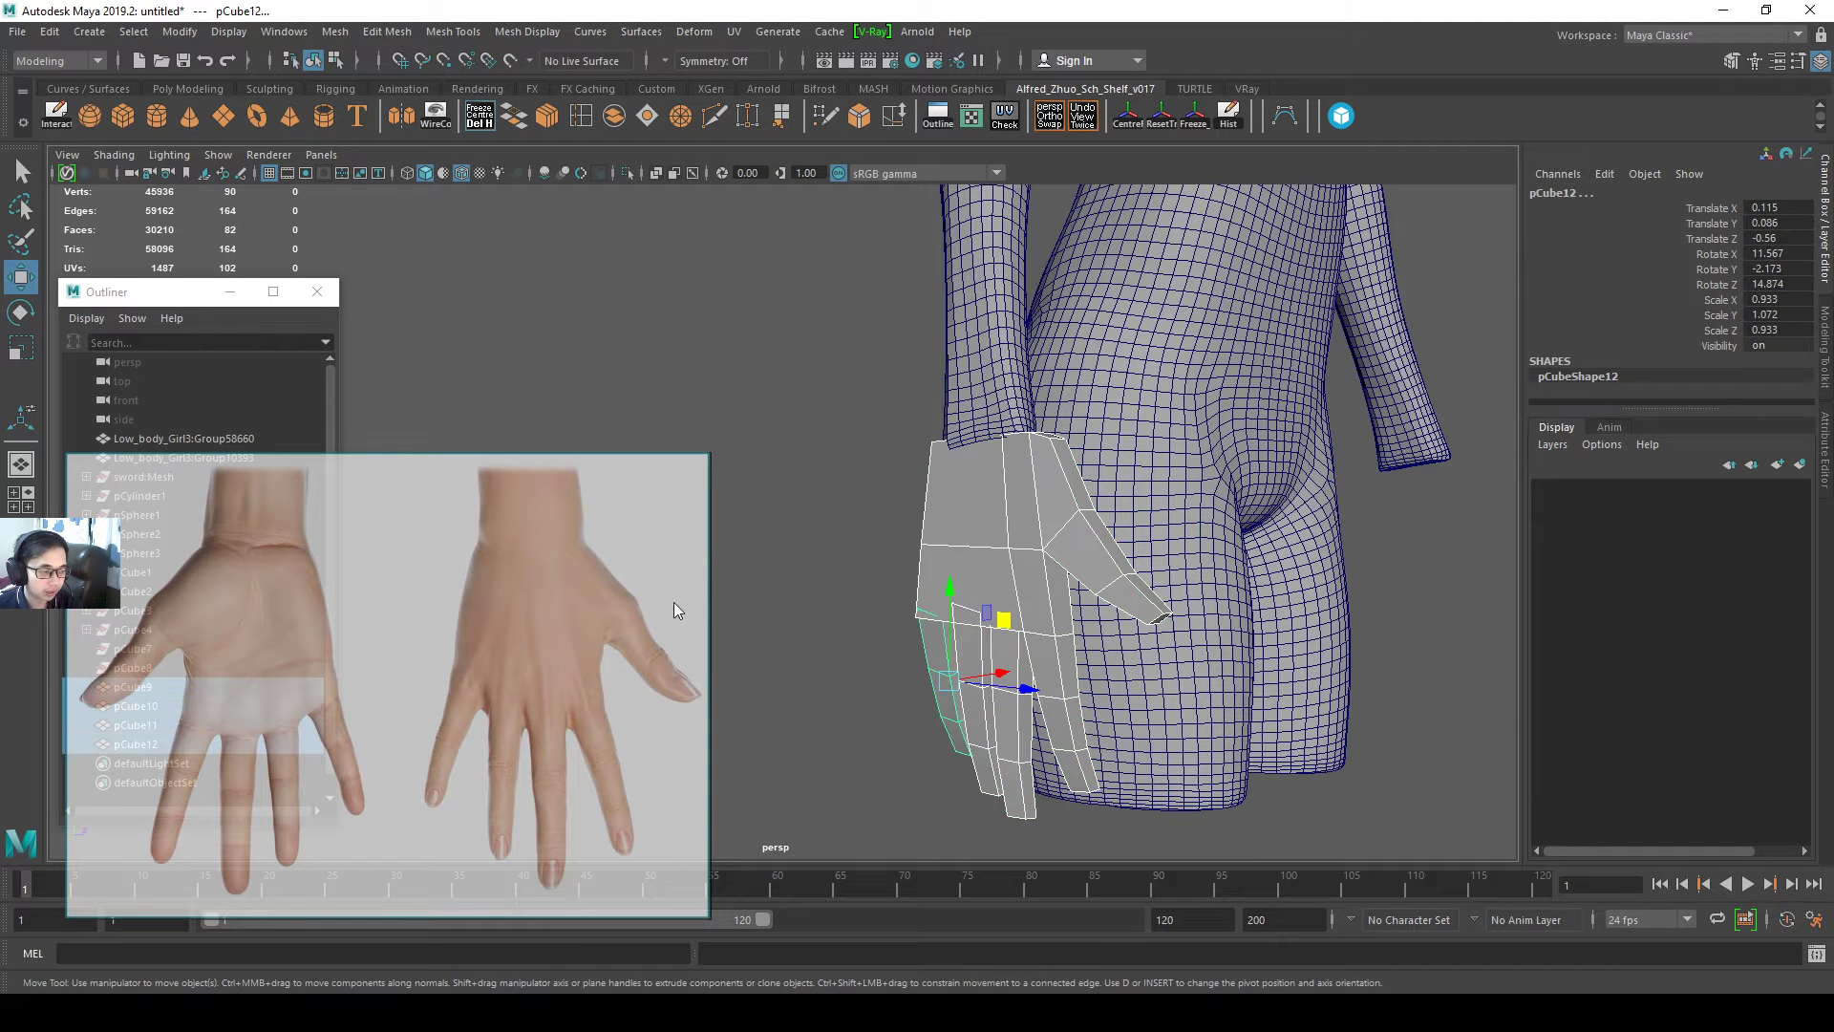
click(615, 116)
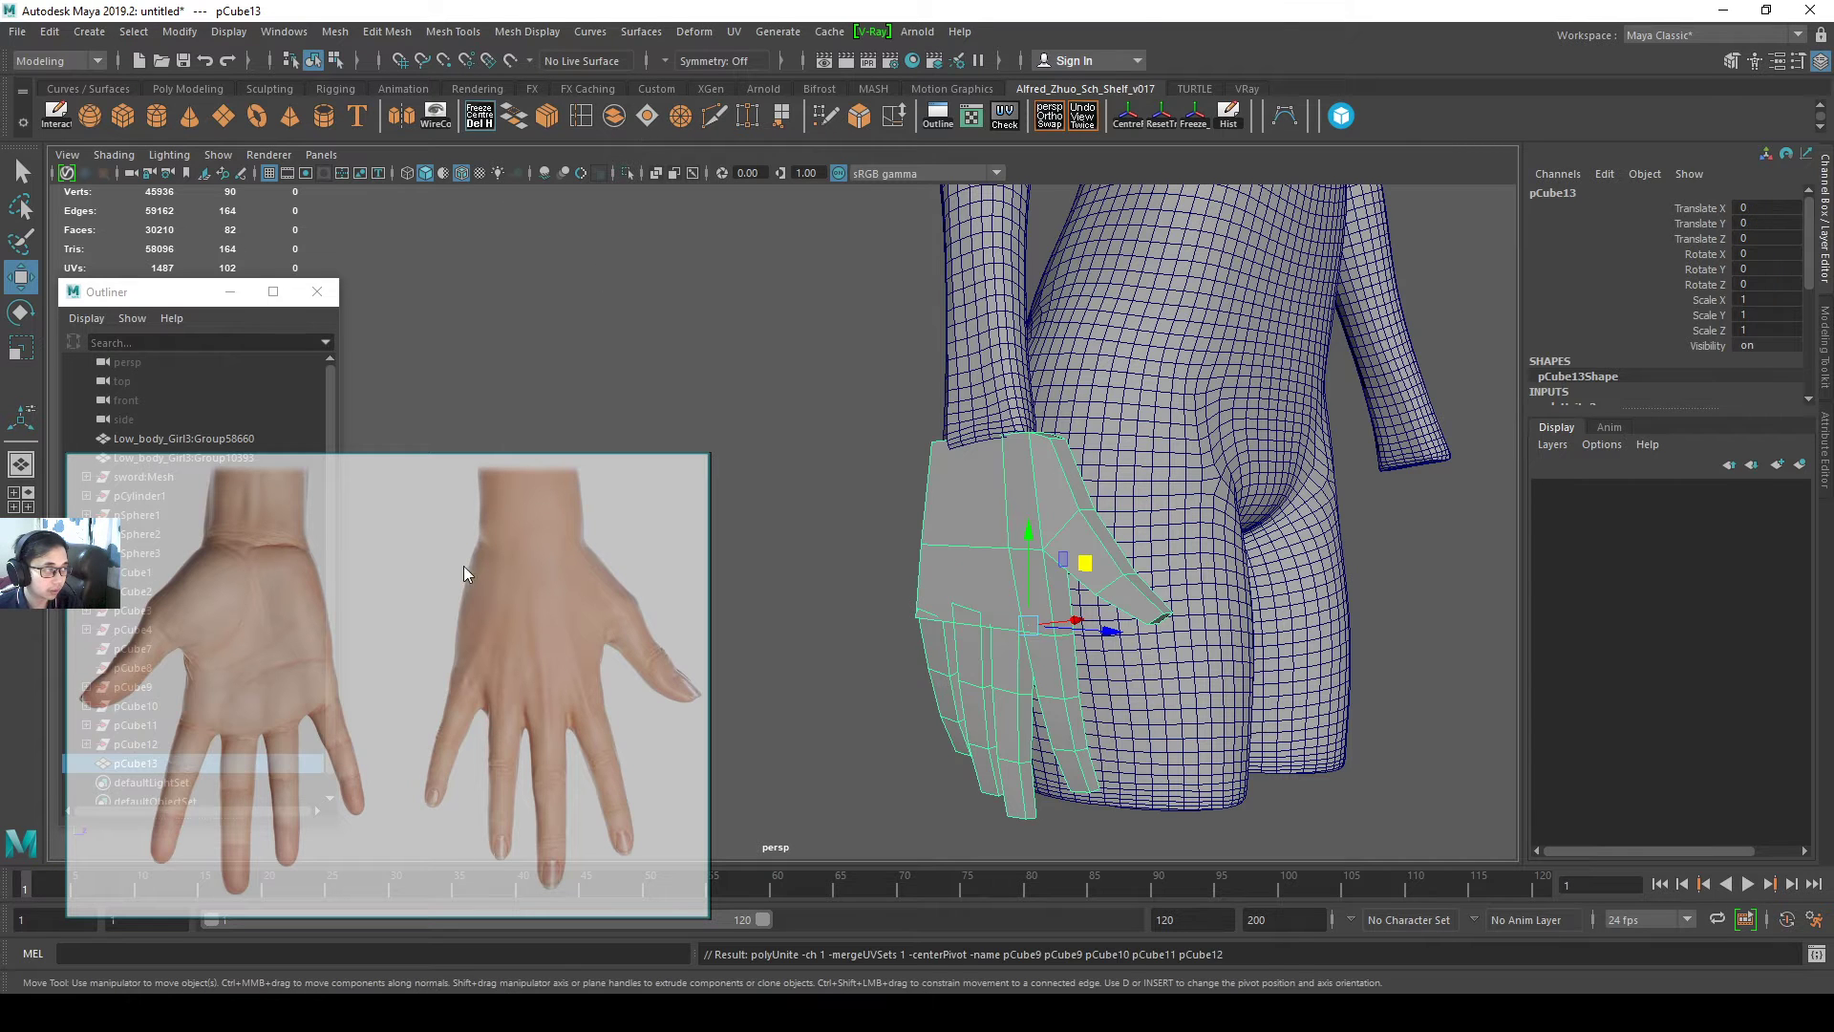
- Freeze the combined hand's transformations, delete its history and rename it Hands
drag(489, 535, 663, 522)
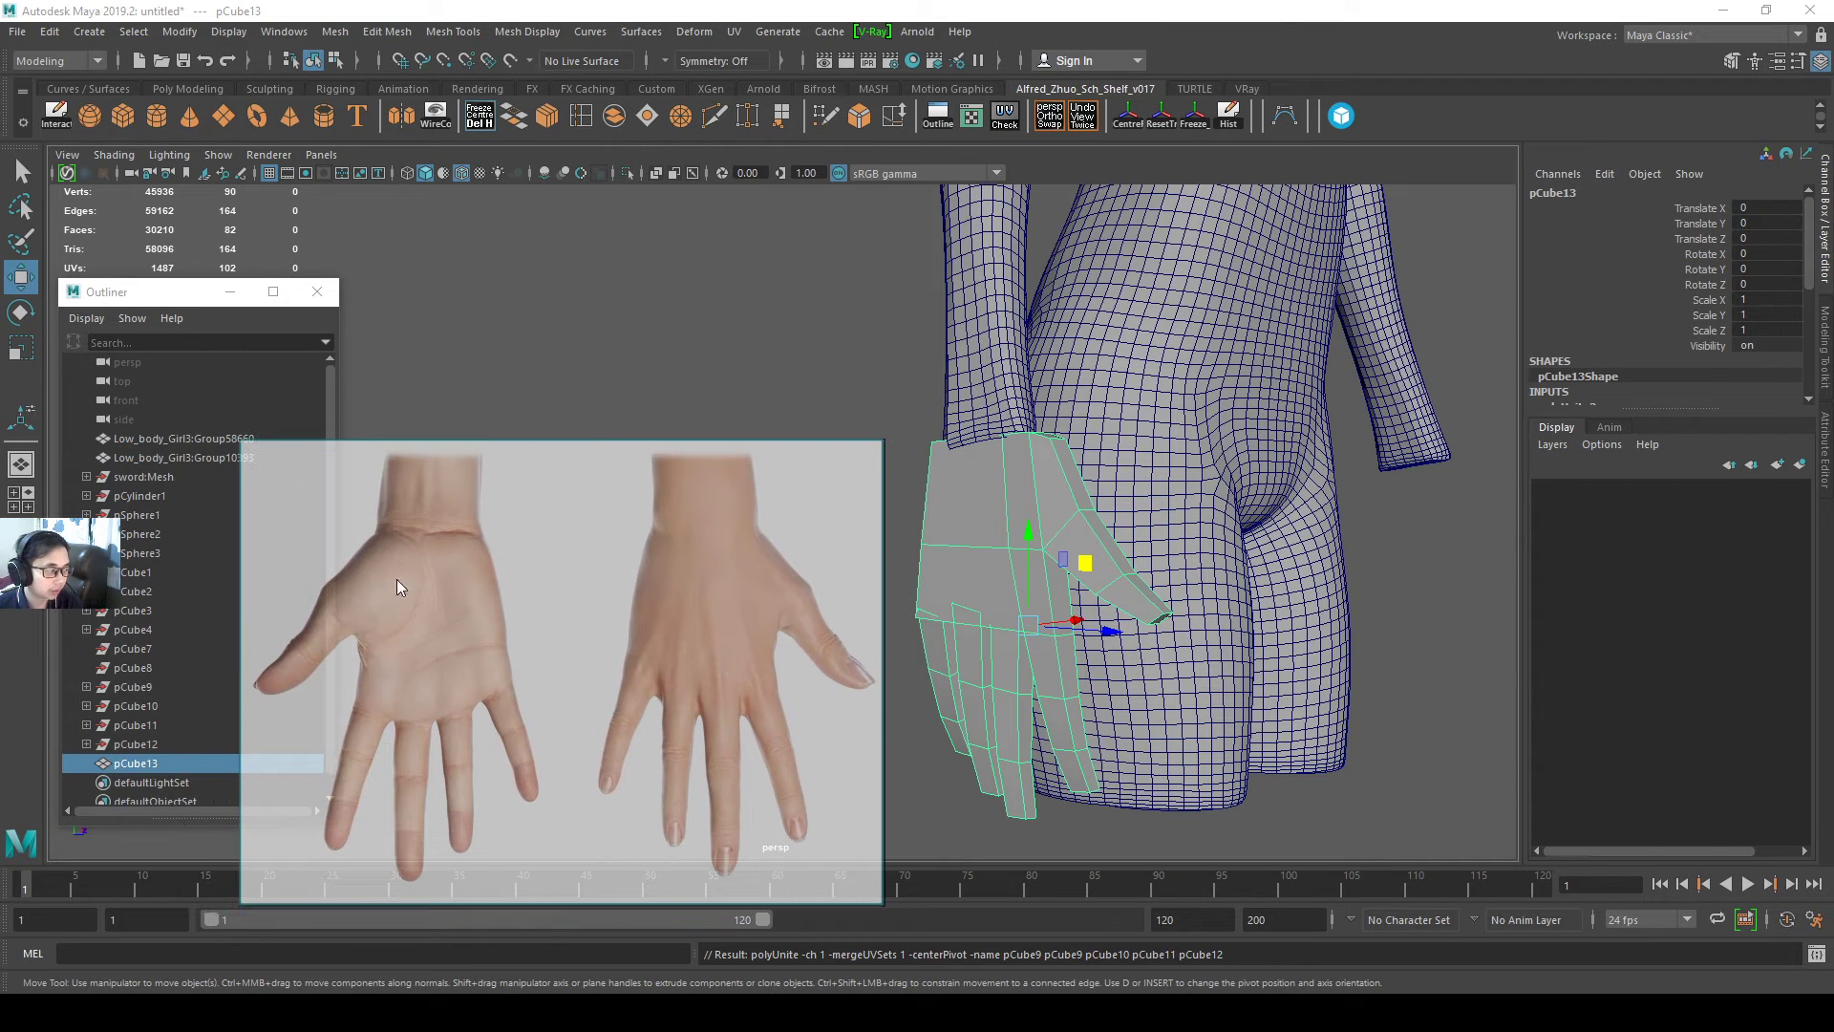
click(479, 116)
double_click(141, 687)
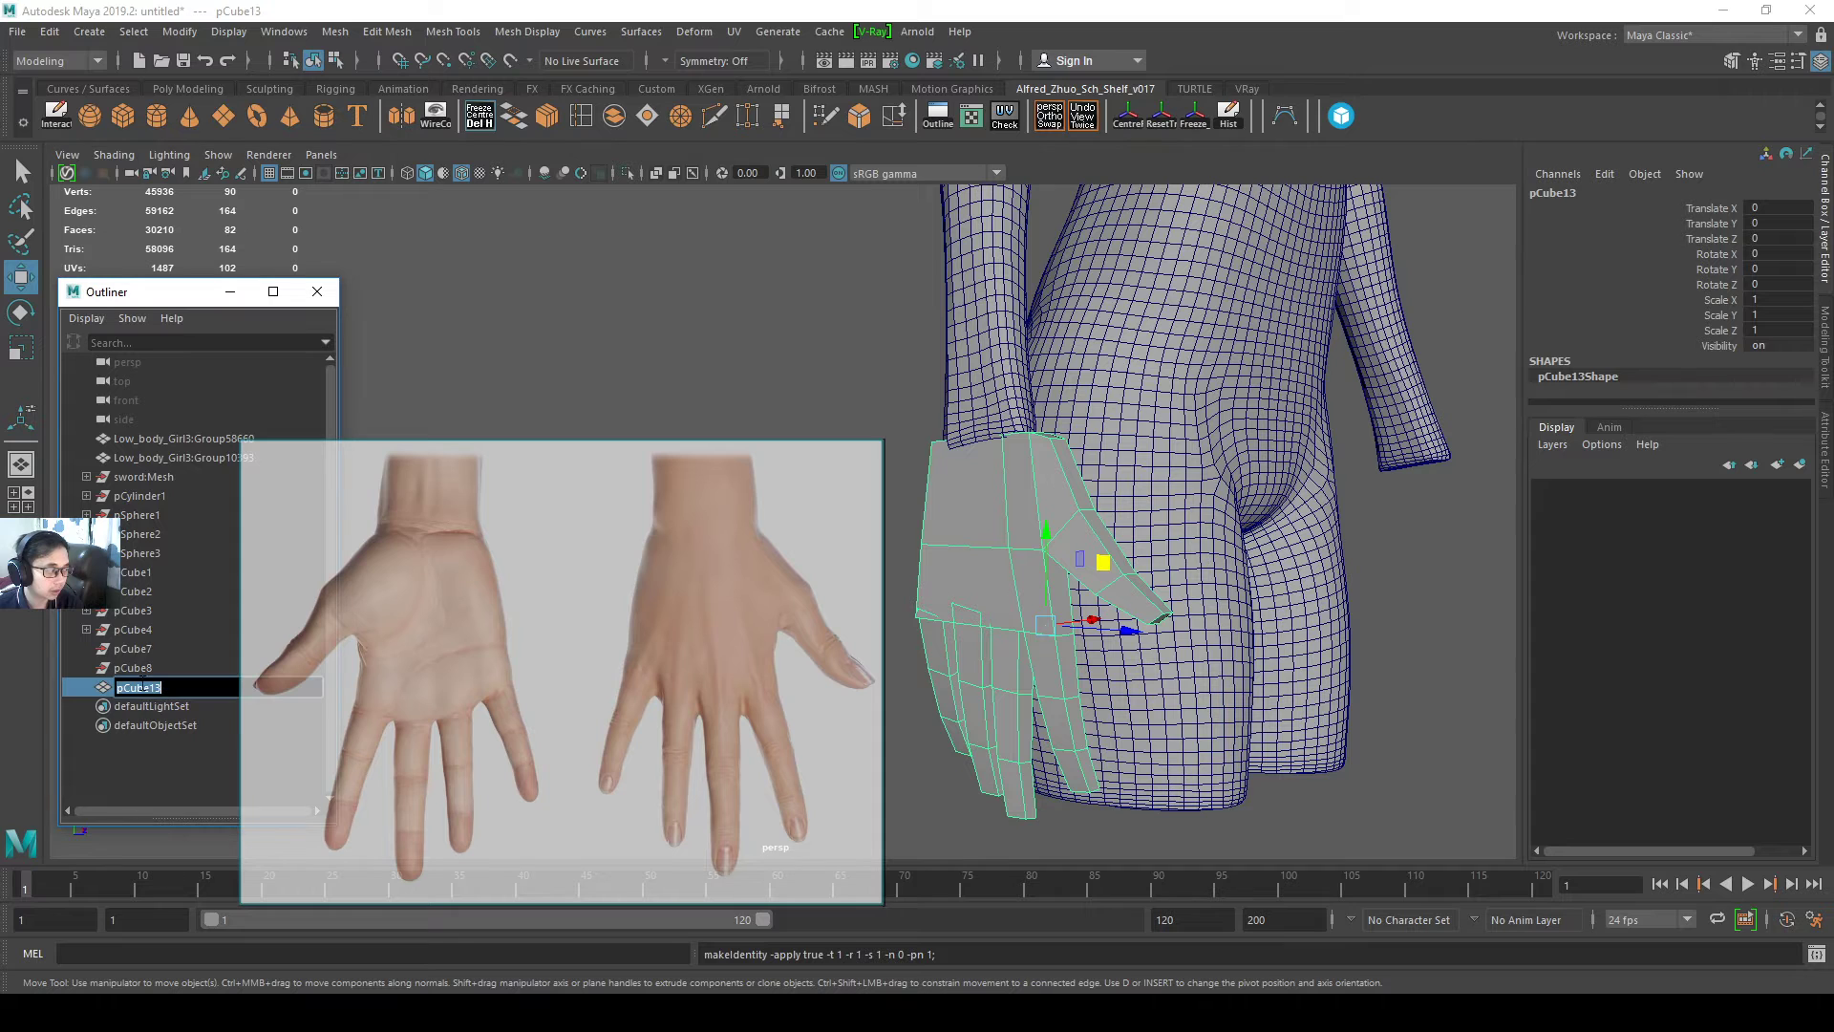
text(Hands)
key(Return)
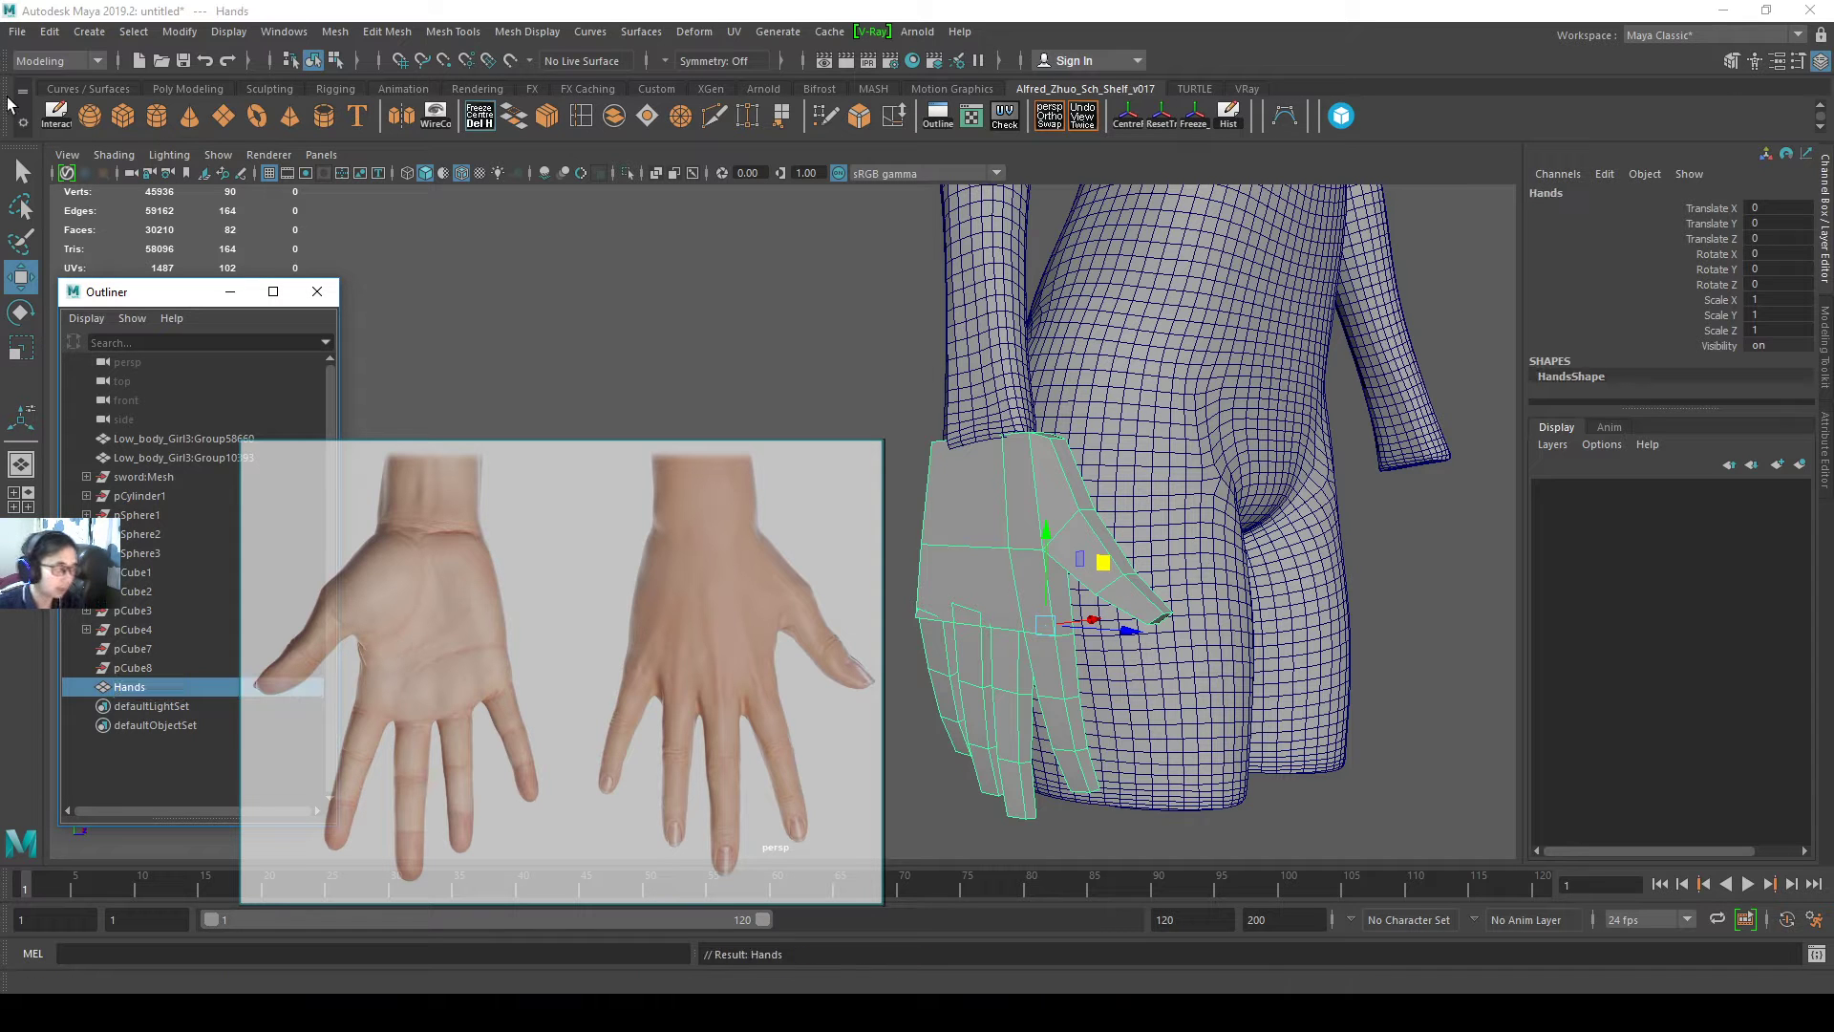
- Export the selected hand in OBJ format to the scenes folder as hand3.obj
click(17, 32)
click(115, 284)
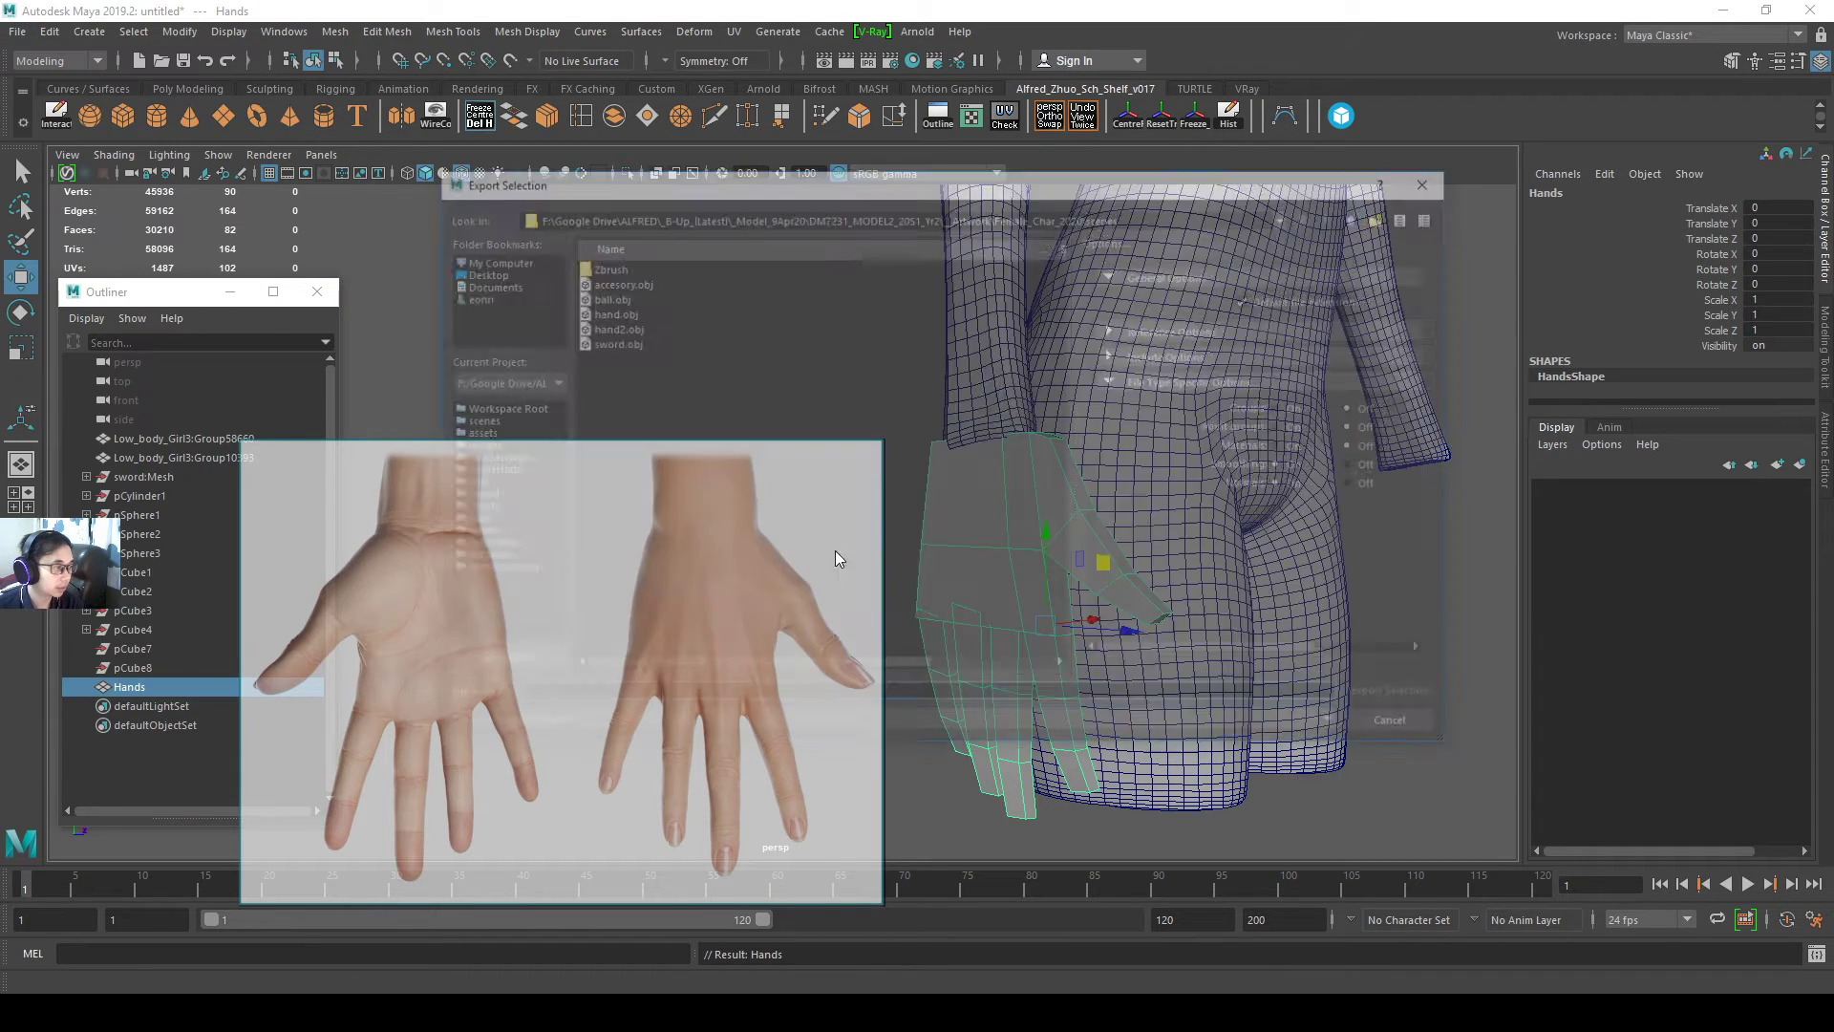
click(626, 328)
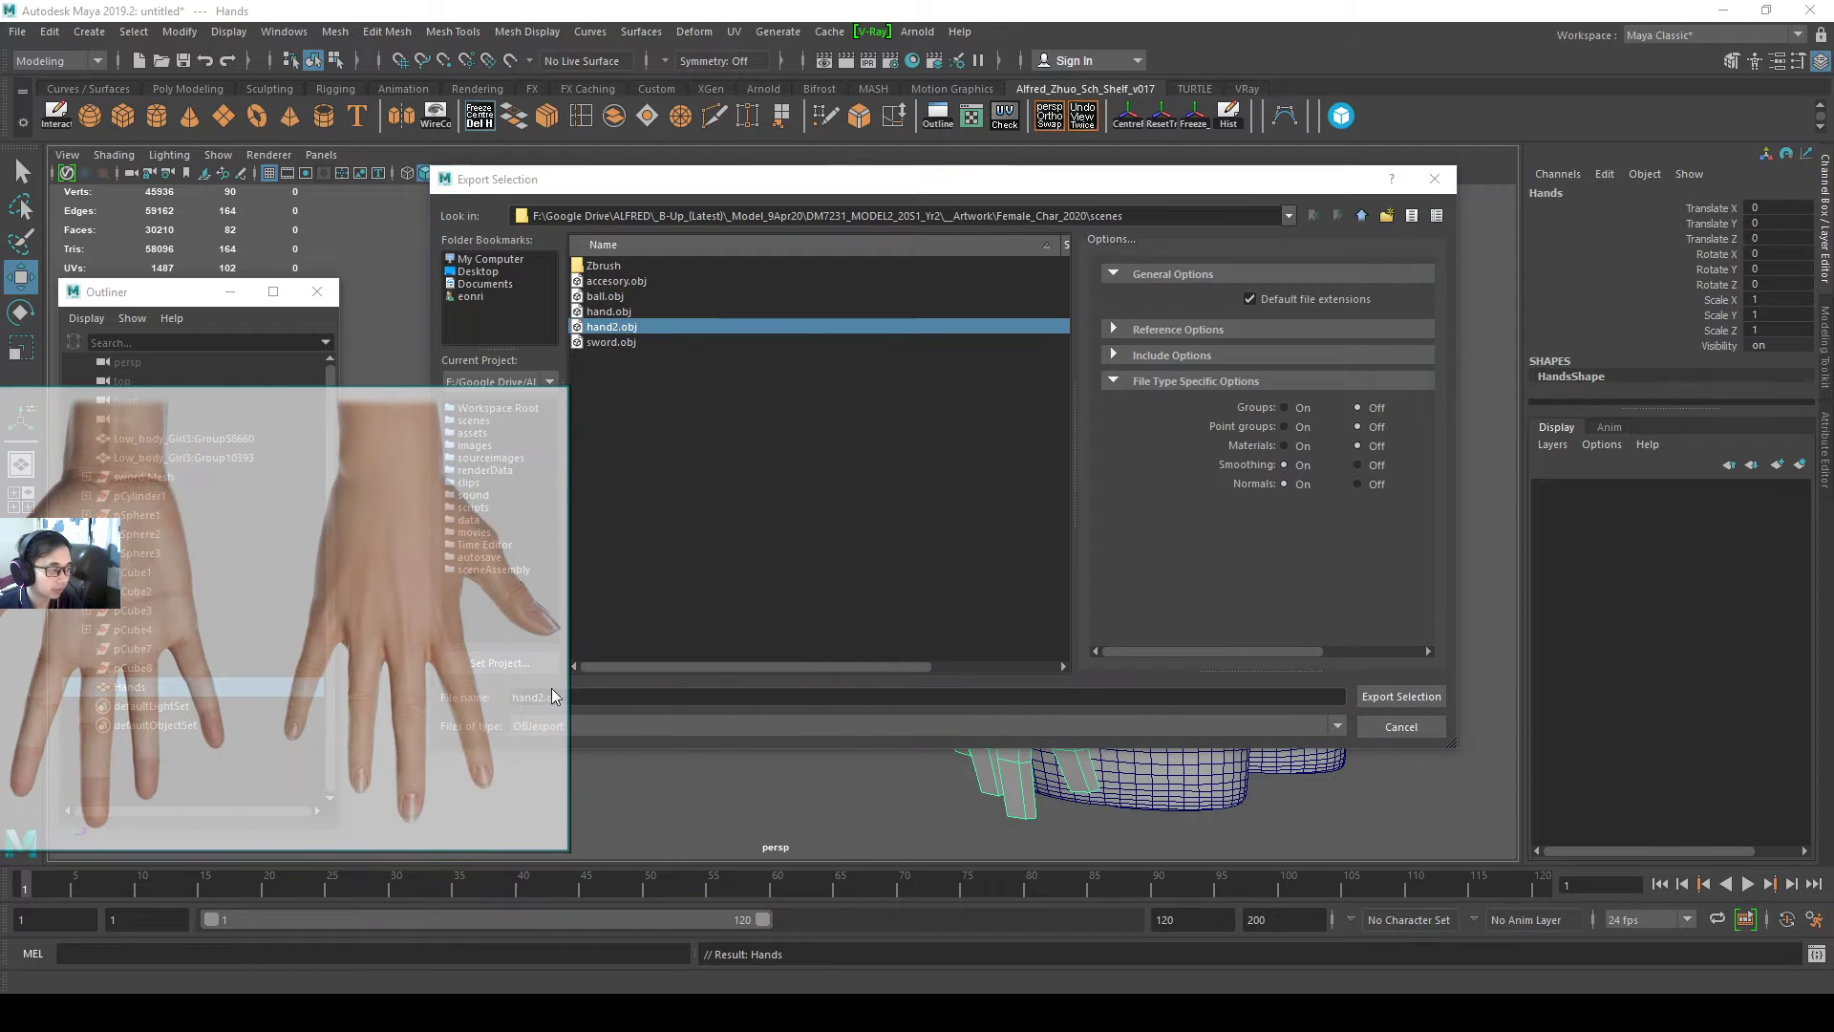
drag(735, 184, 982, 230)
click(786, 743)
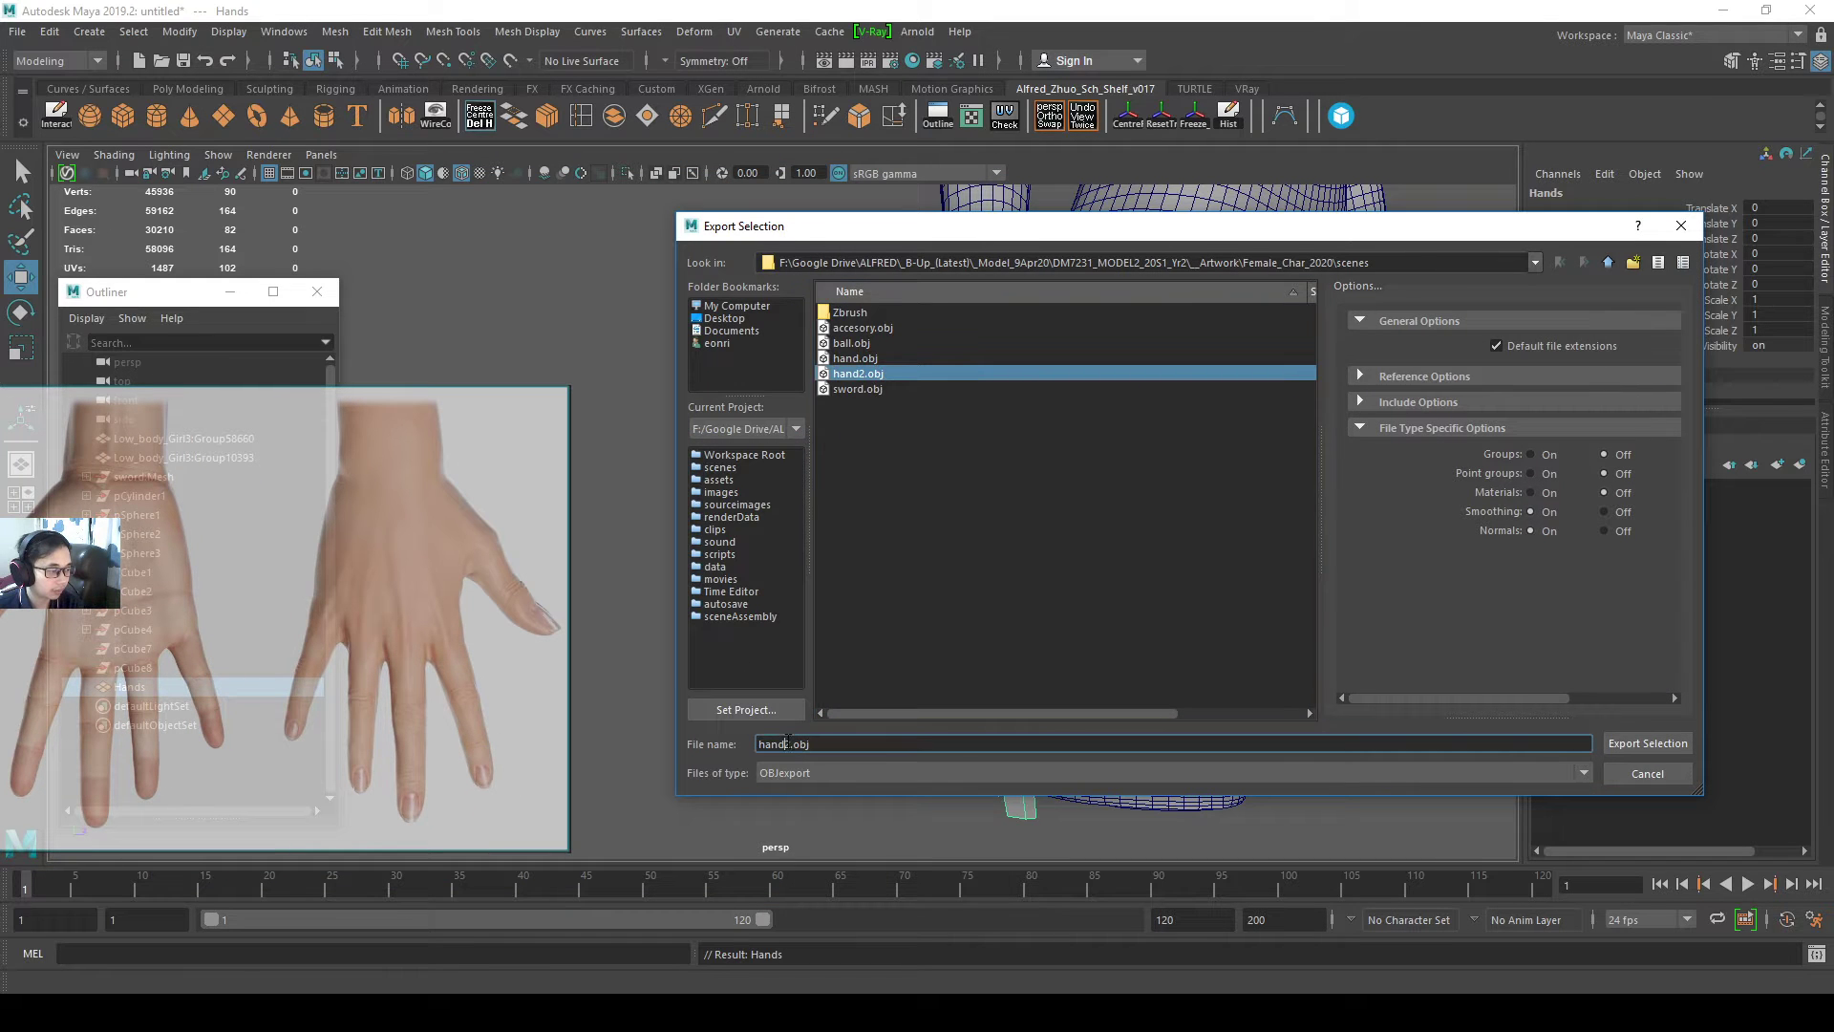
key(Return)
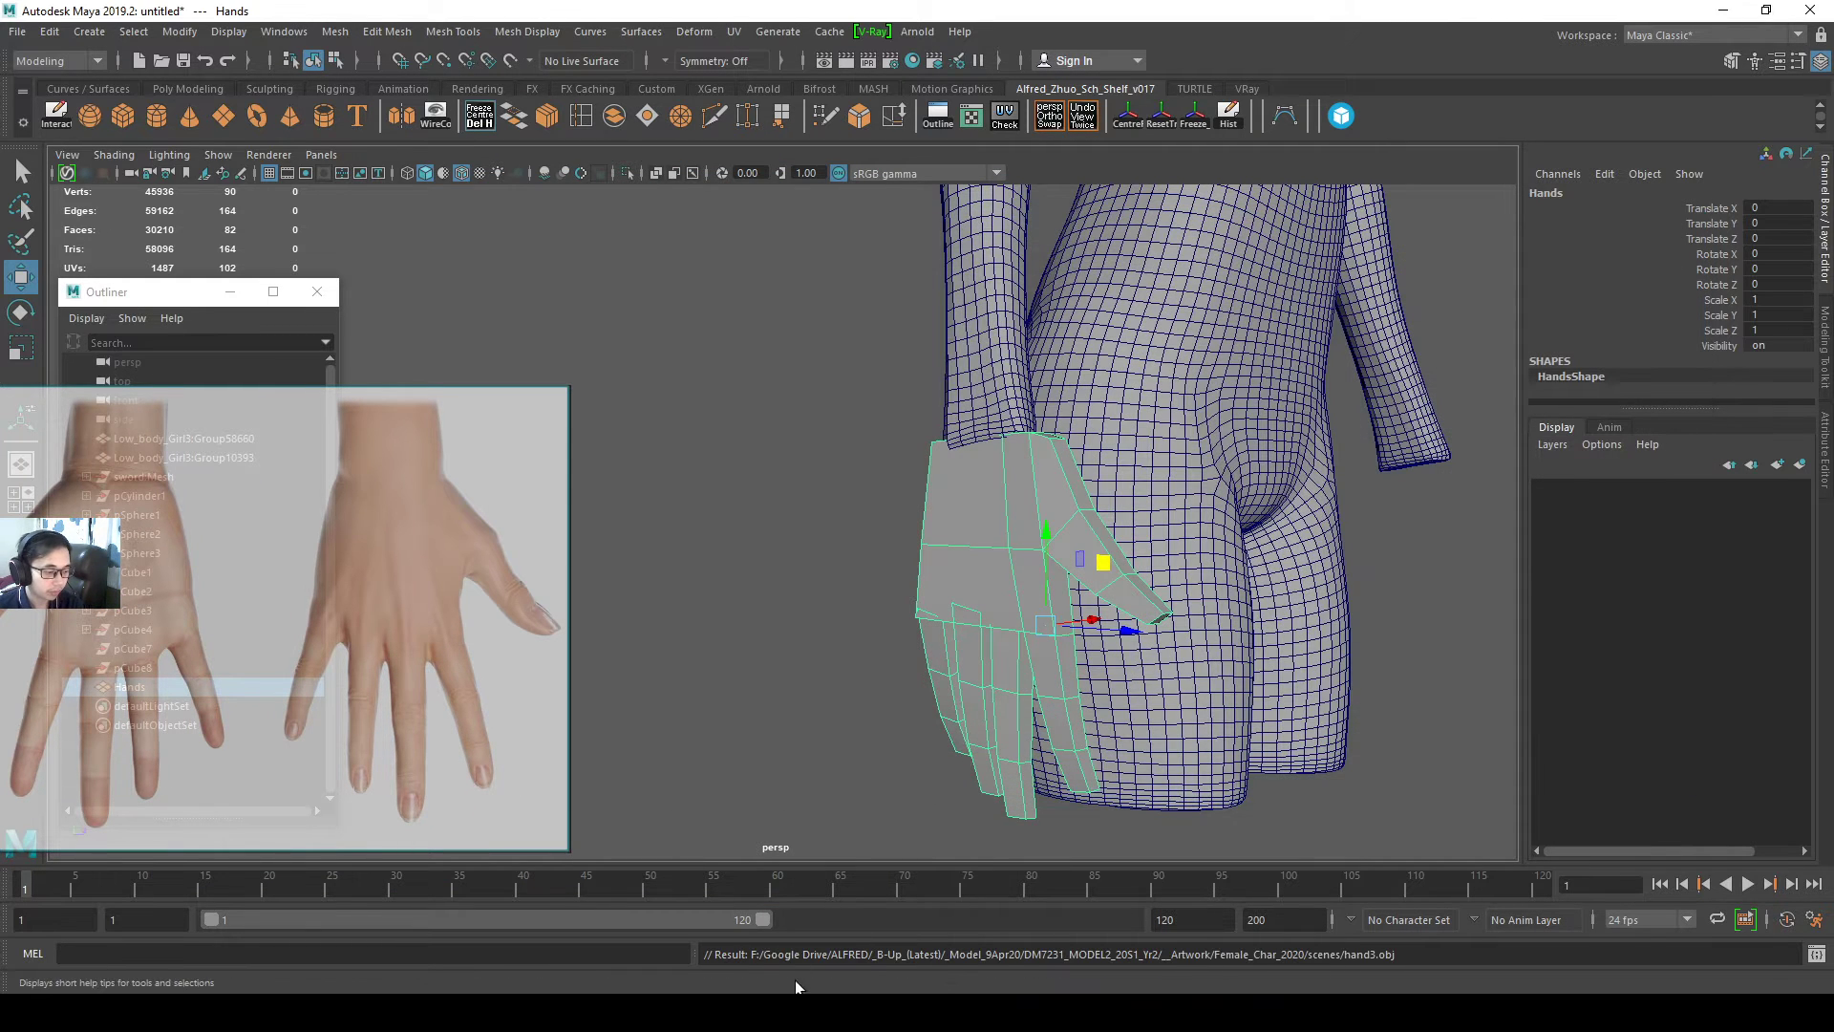
- Switch to ZBrush, select the UpperBody subtool and duplicate it
key(alt+Tab)
drag(518, 651, 731, 780)
click(1657, 449)
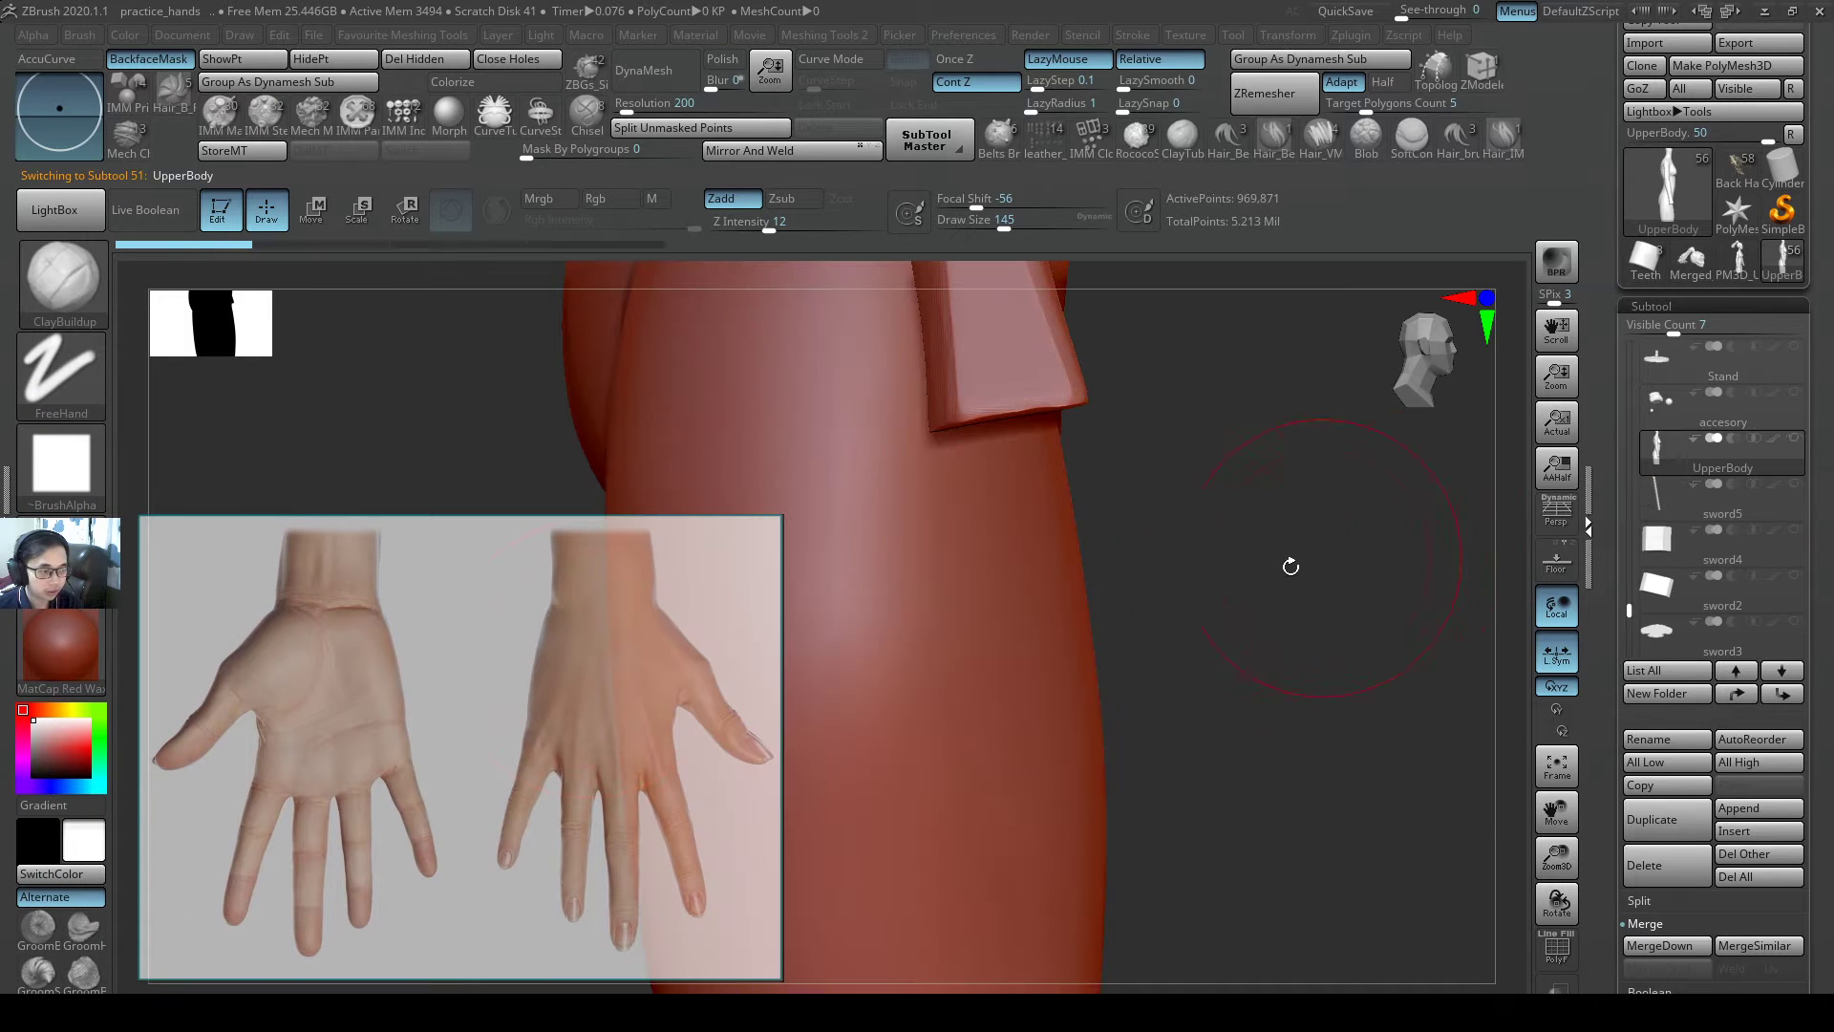
drag(1290, 565, 1524, 726)
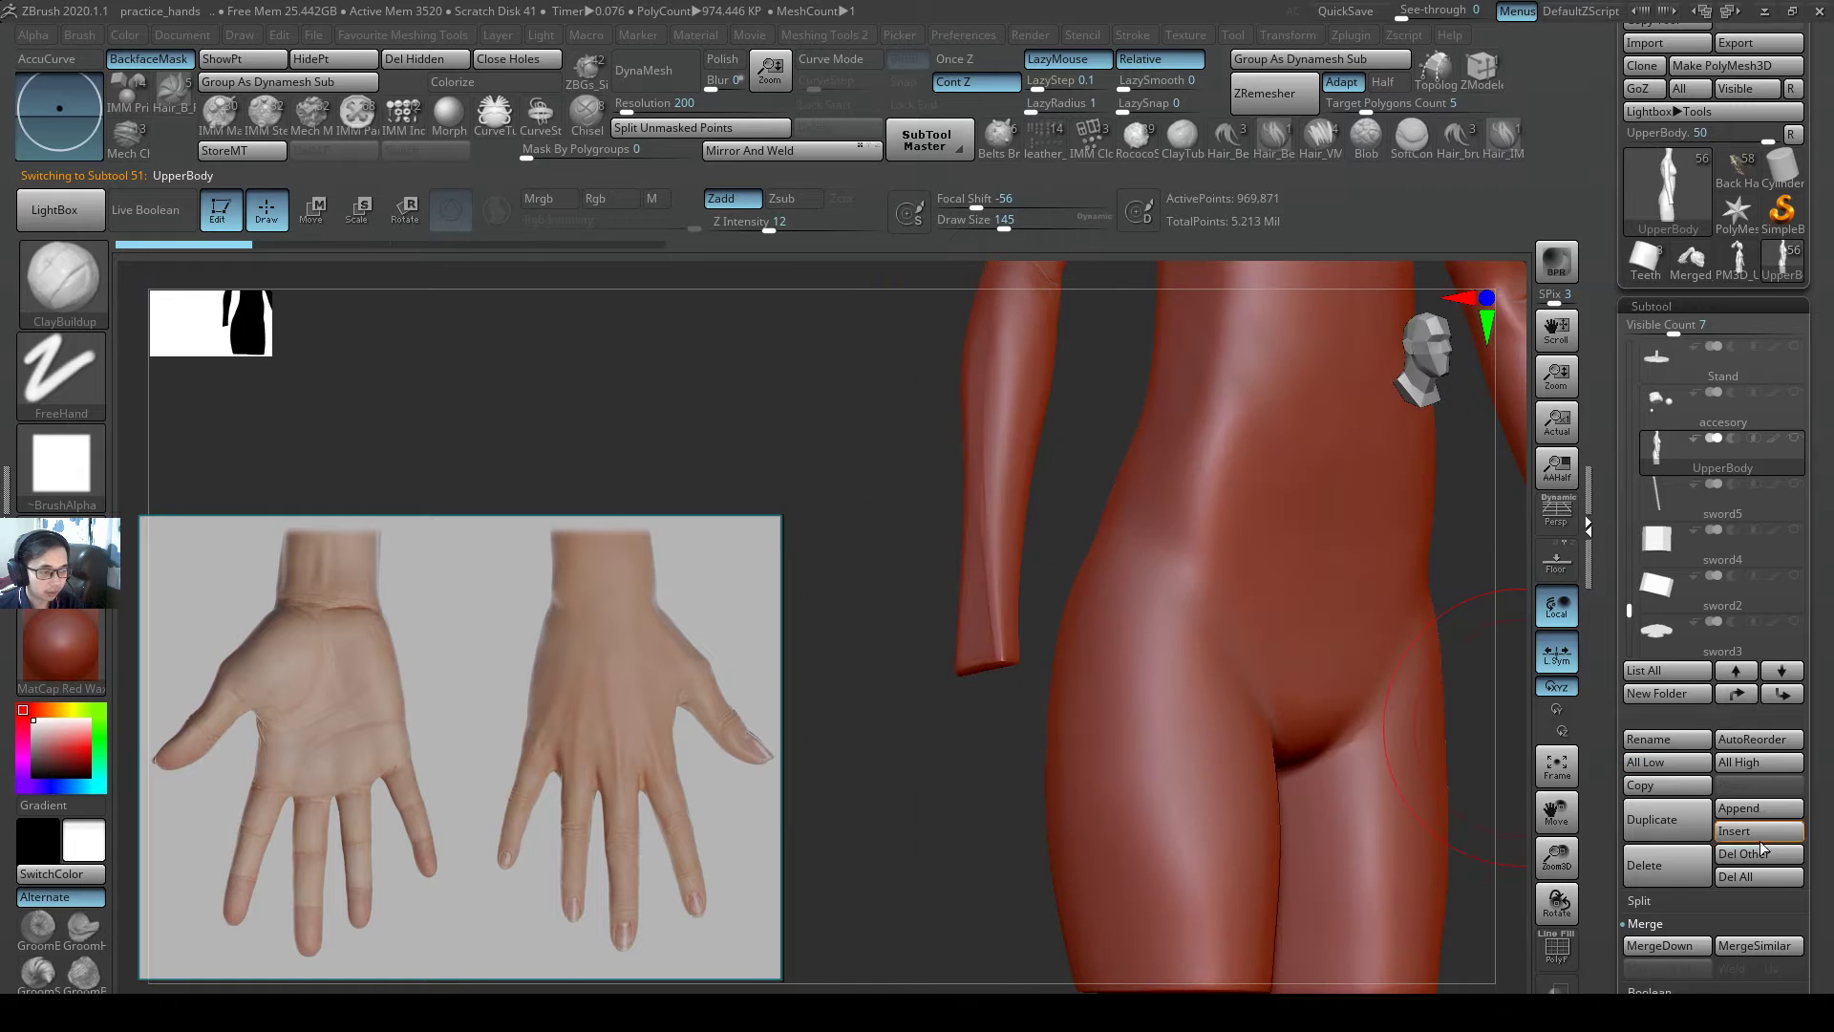
click(1690, 823)
drag(1337, 669, 1286, 663)
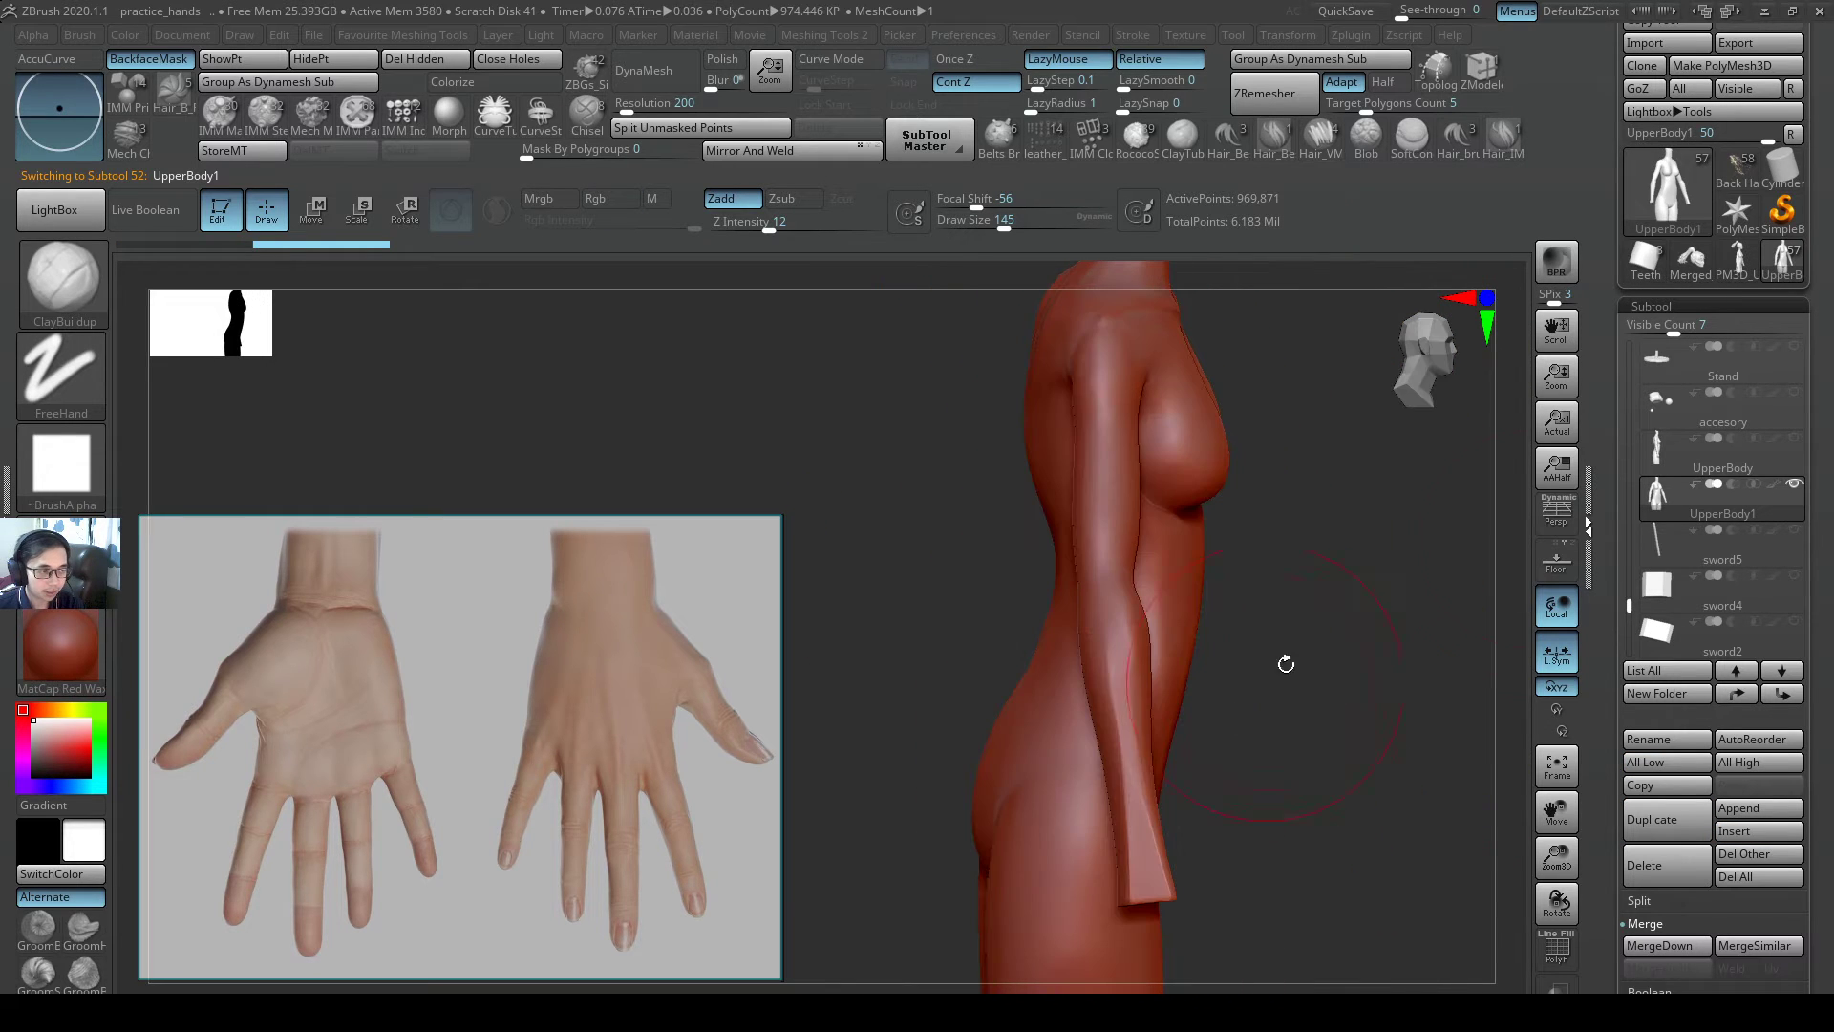
- Show the UpperBody subtool and import hand3.obj in place of the duplicated UpperBody1 subtool
click(1796, 440)
drag(1337, 559, 1270, 550)
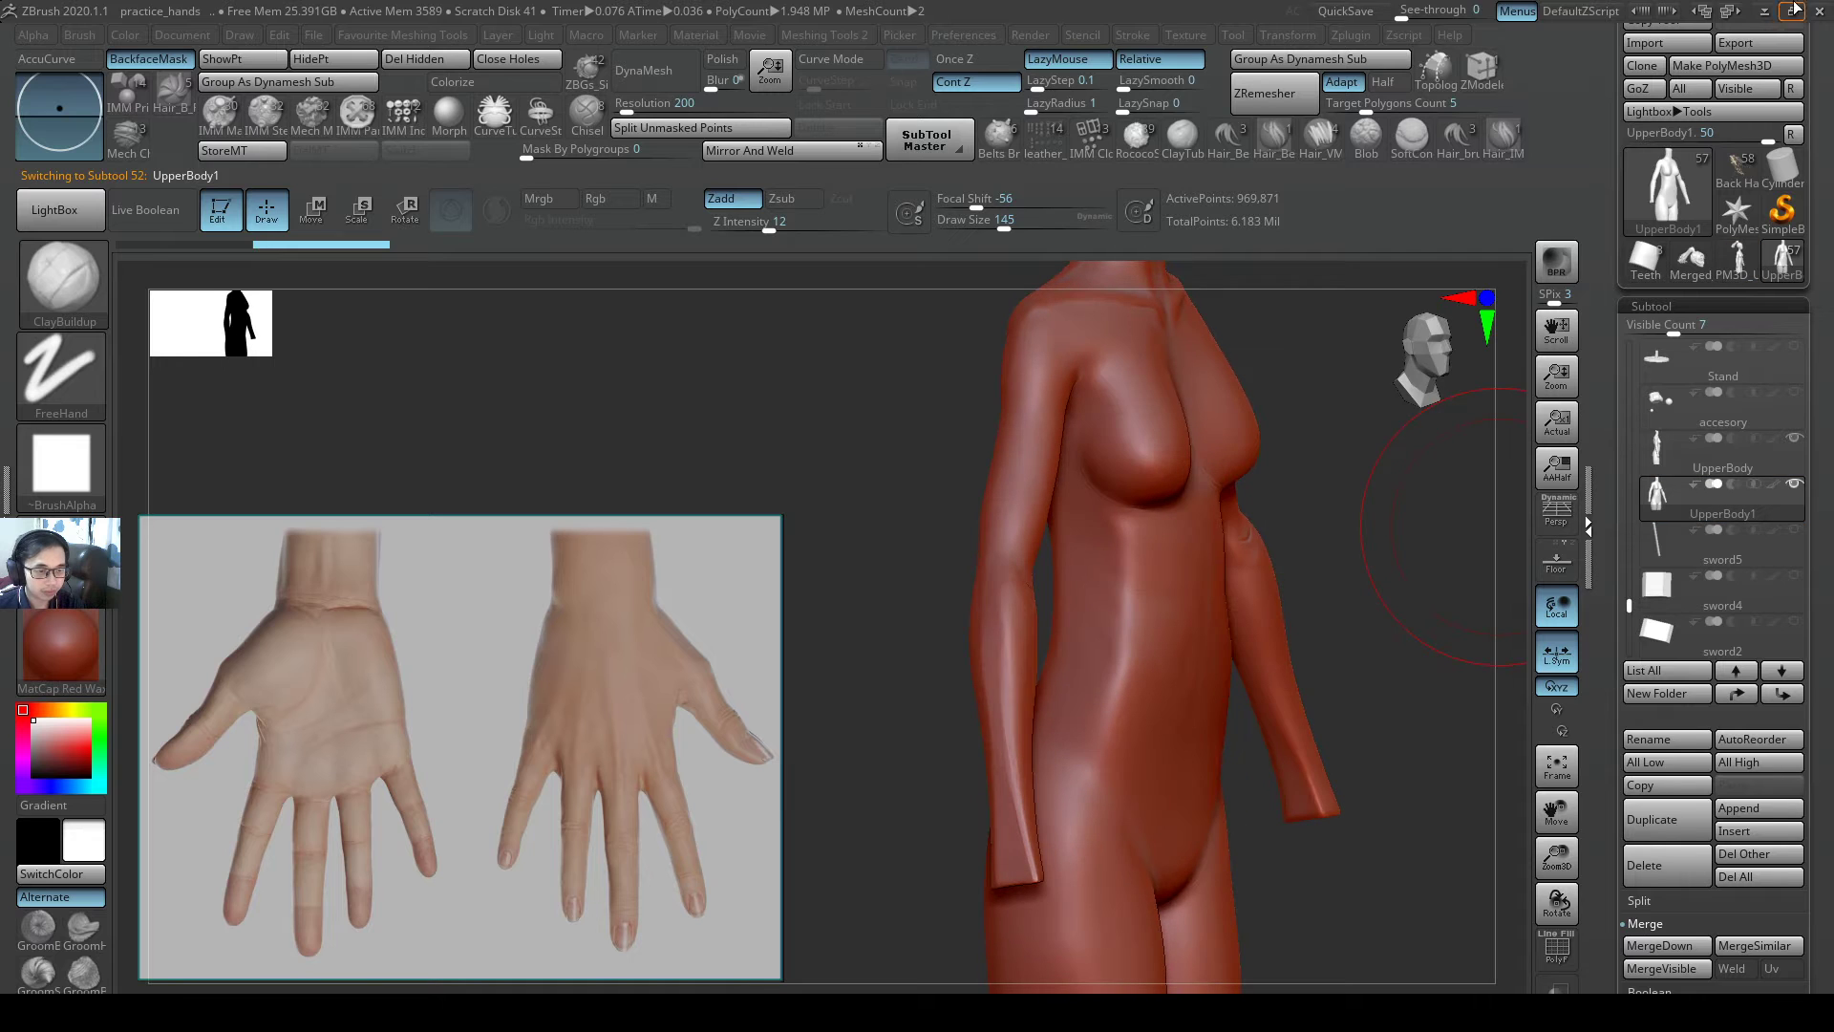
drag(1827, 131, 1827, 217)
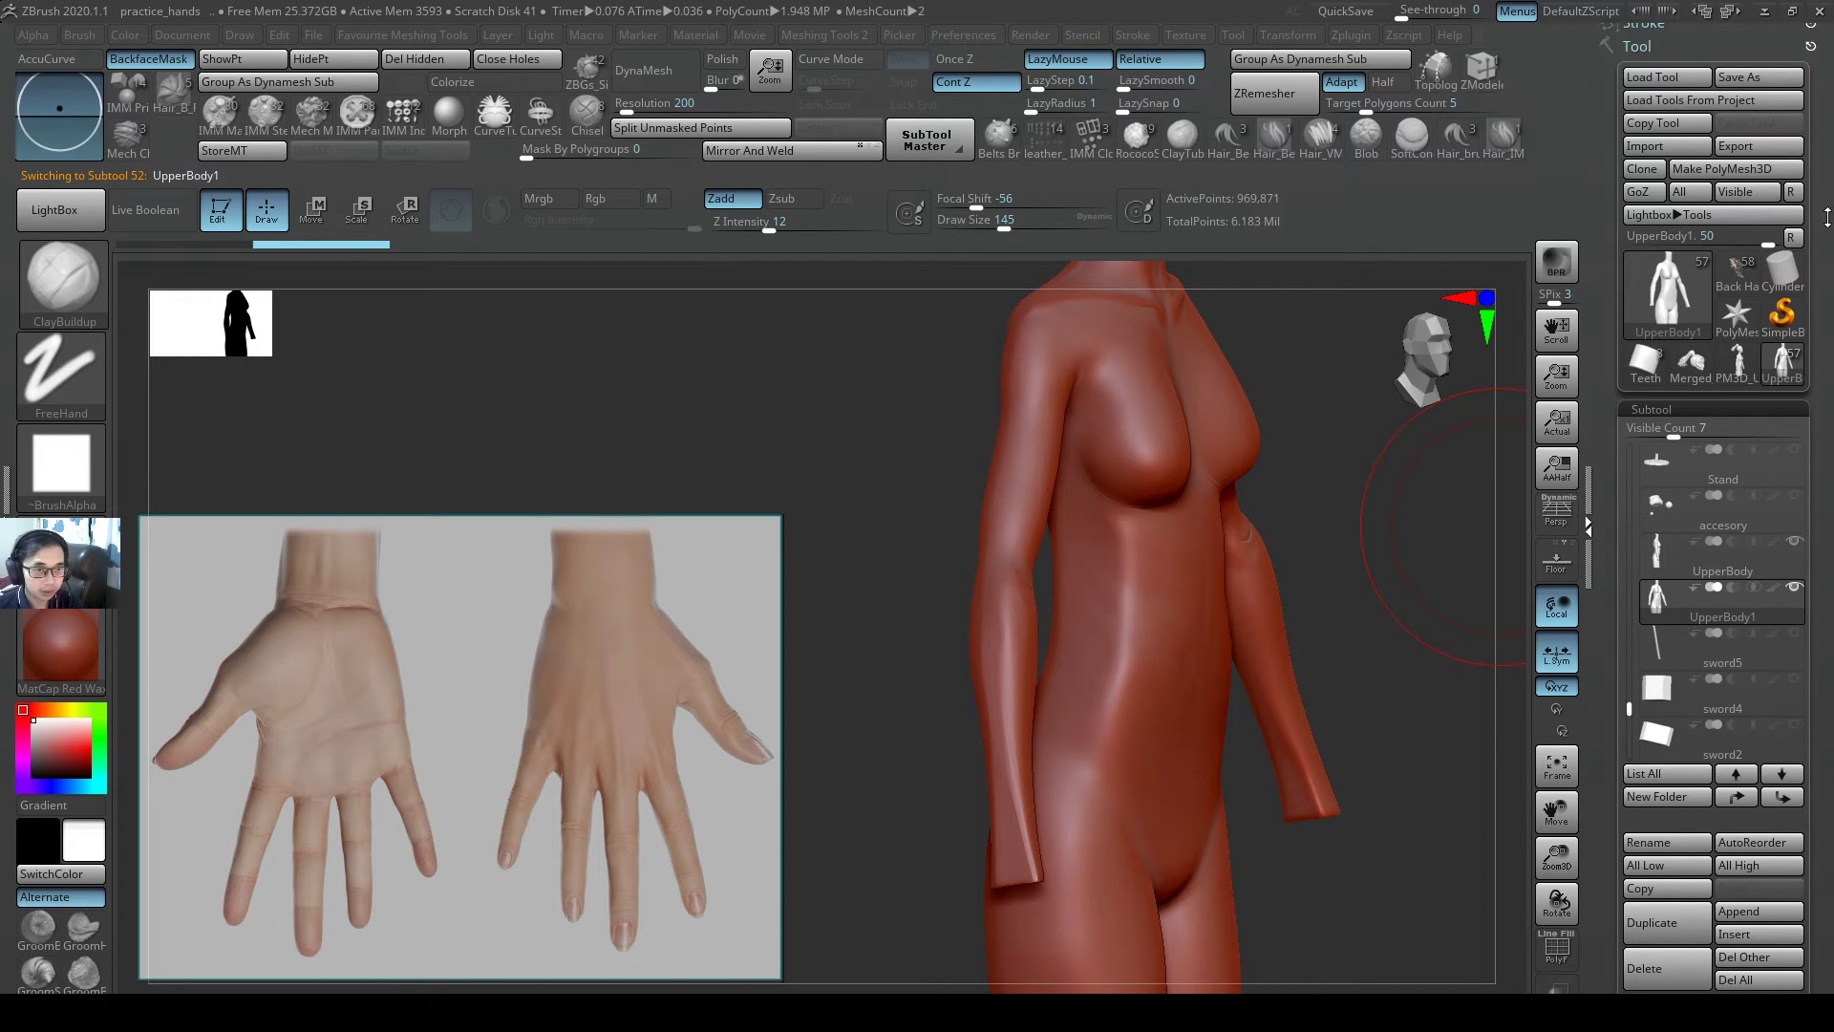
click(1695, 150)
click(1193, 617)
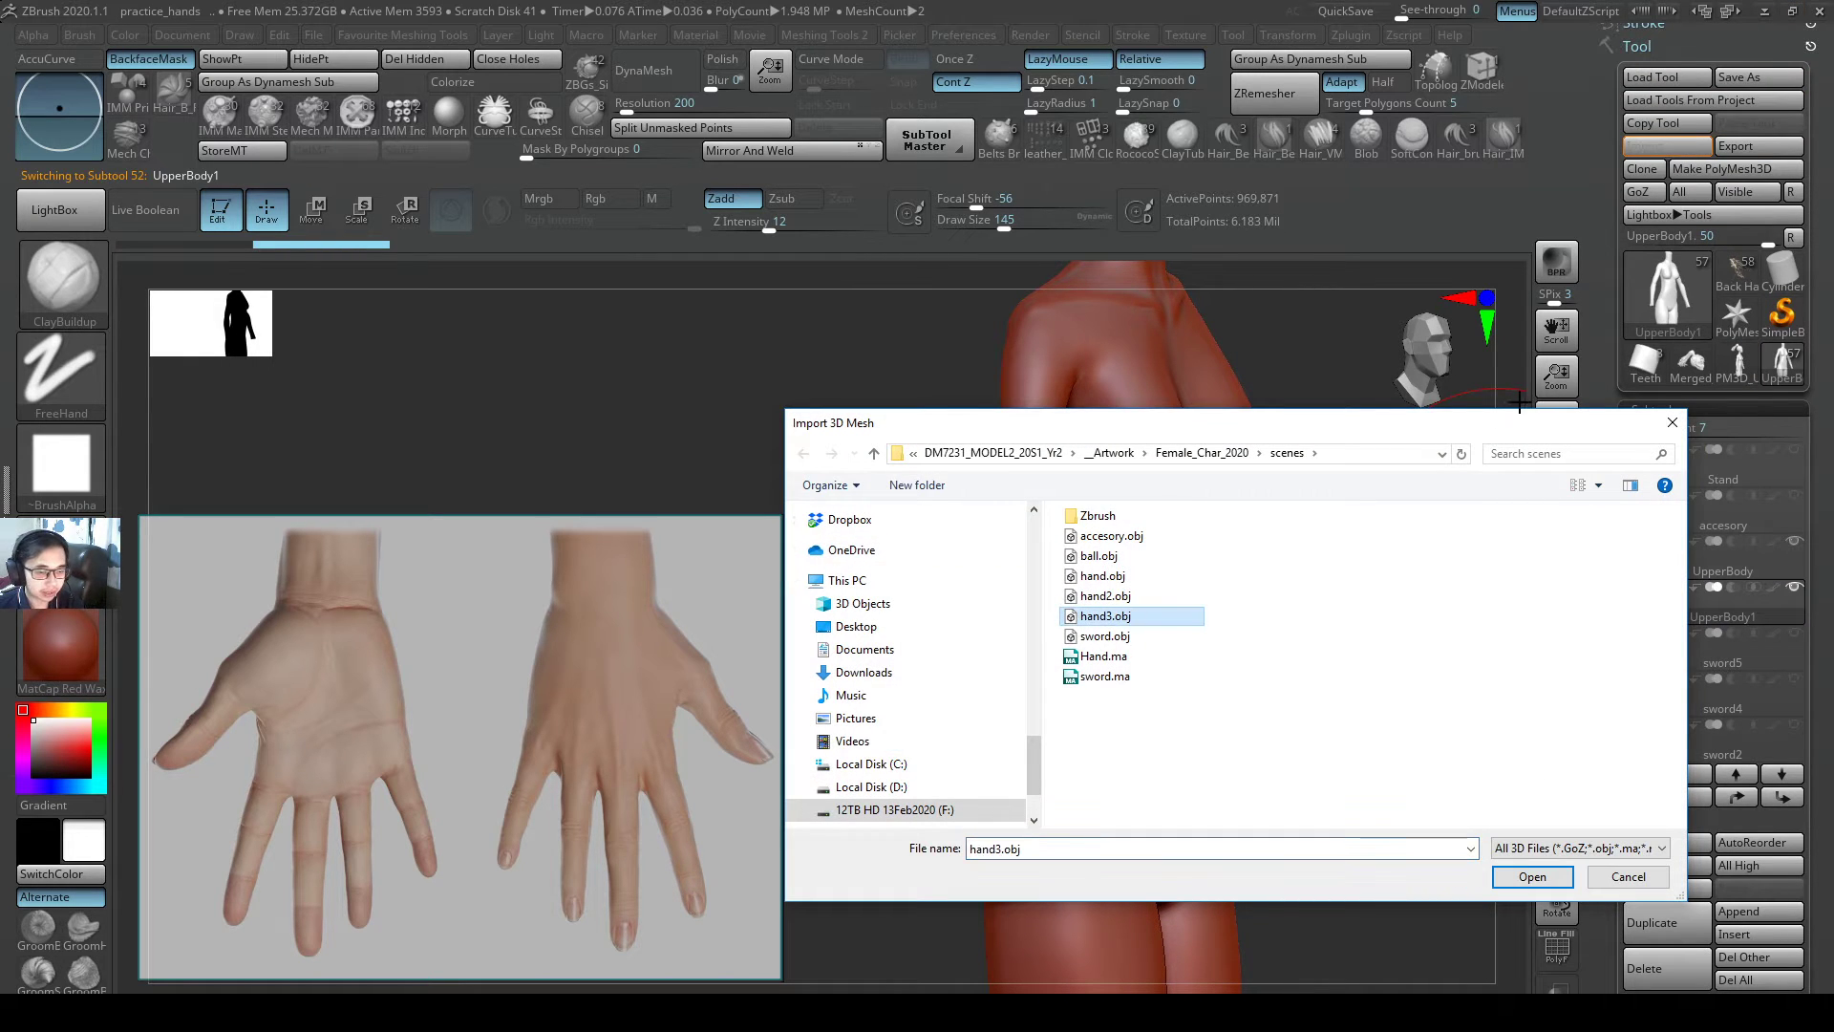
drag(1593, 429, 1519, 414)
click(1782, 577)
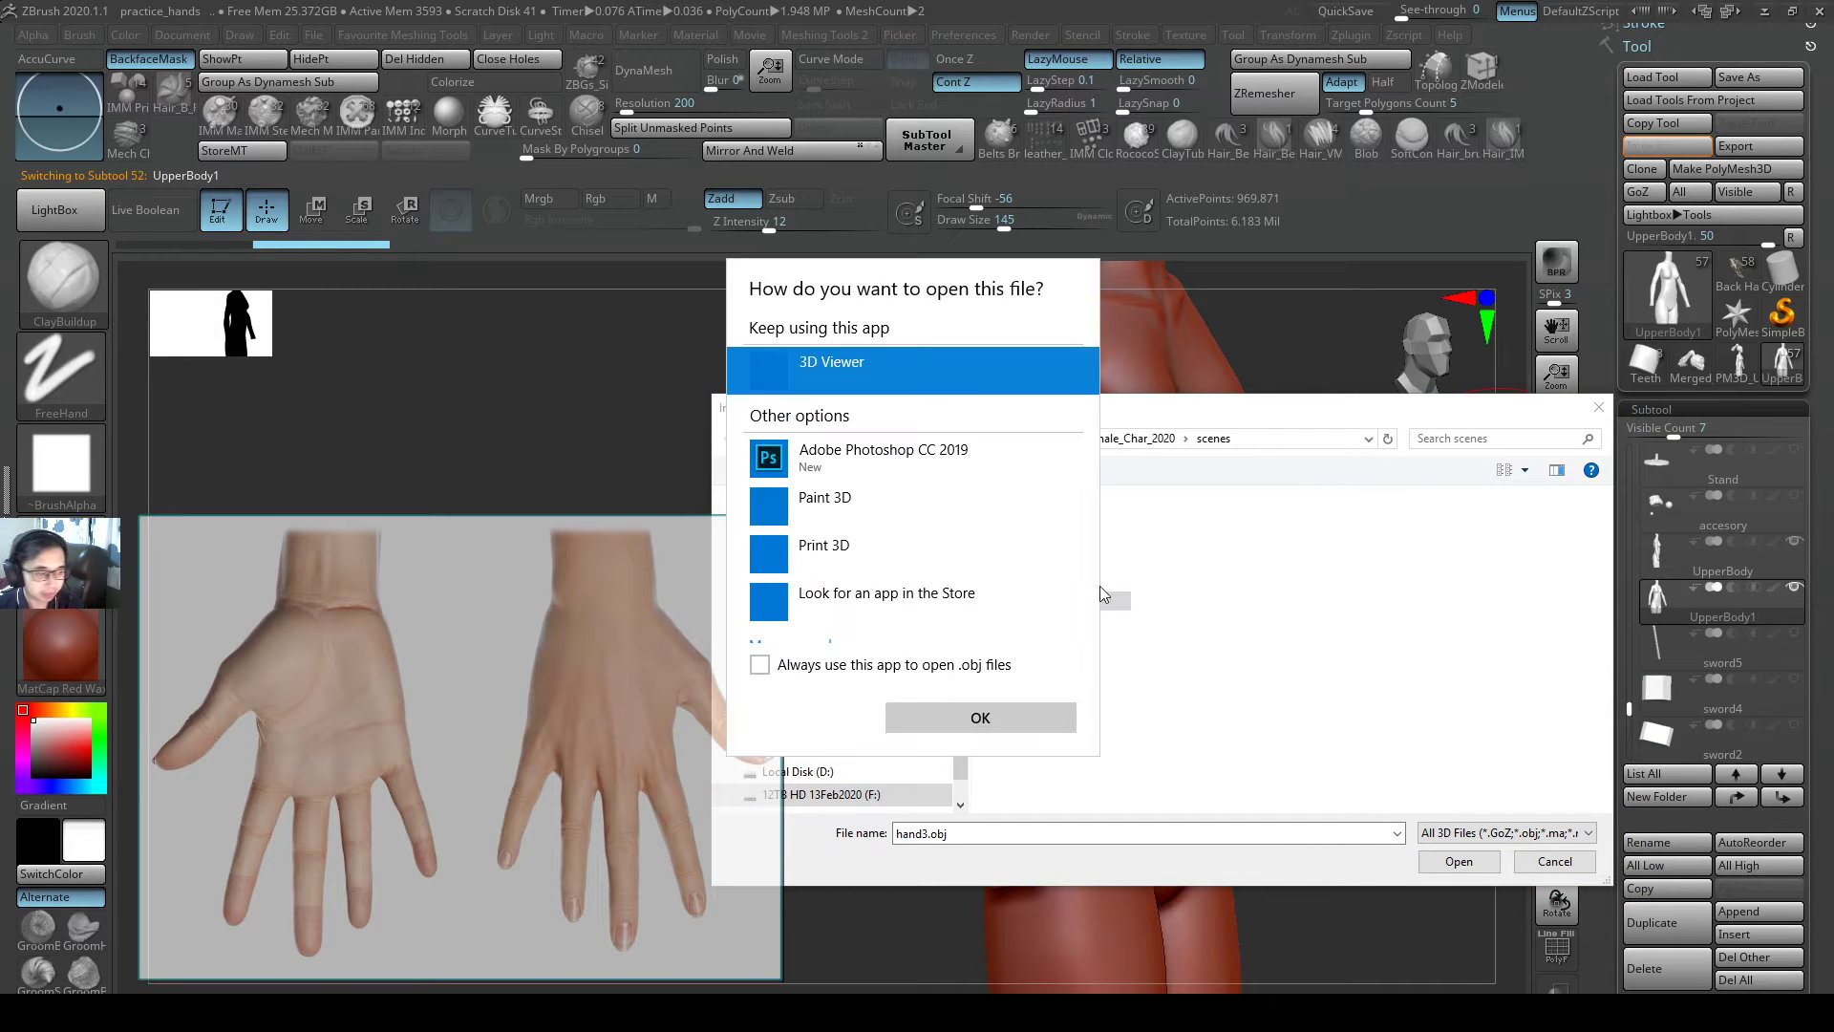
key(Escape)
click(1032, 620)
click(1037, 600)
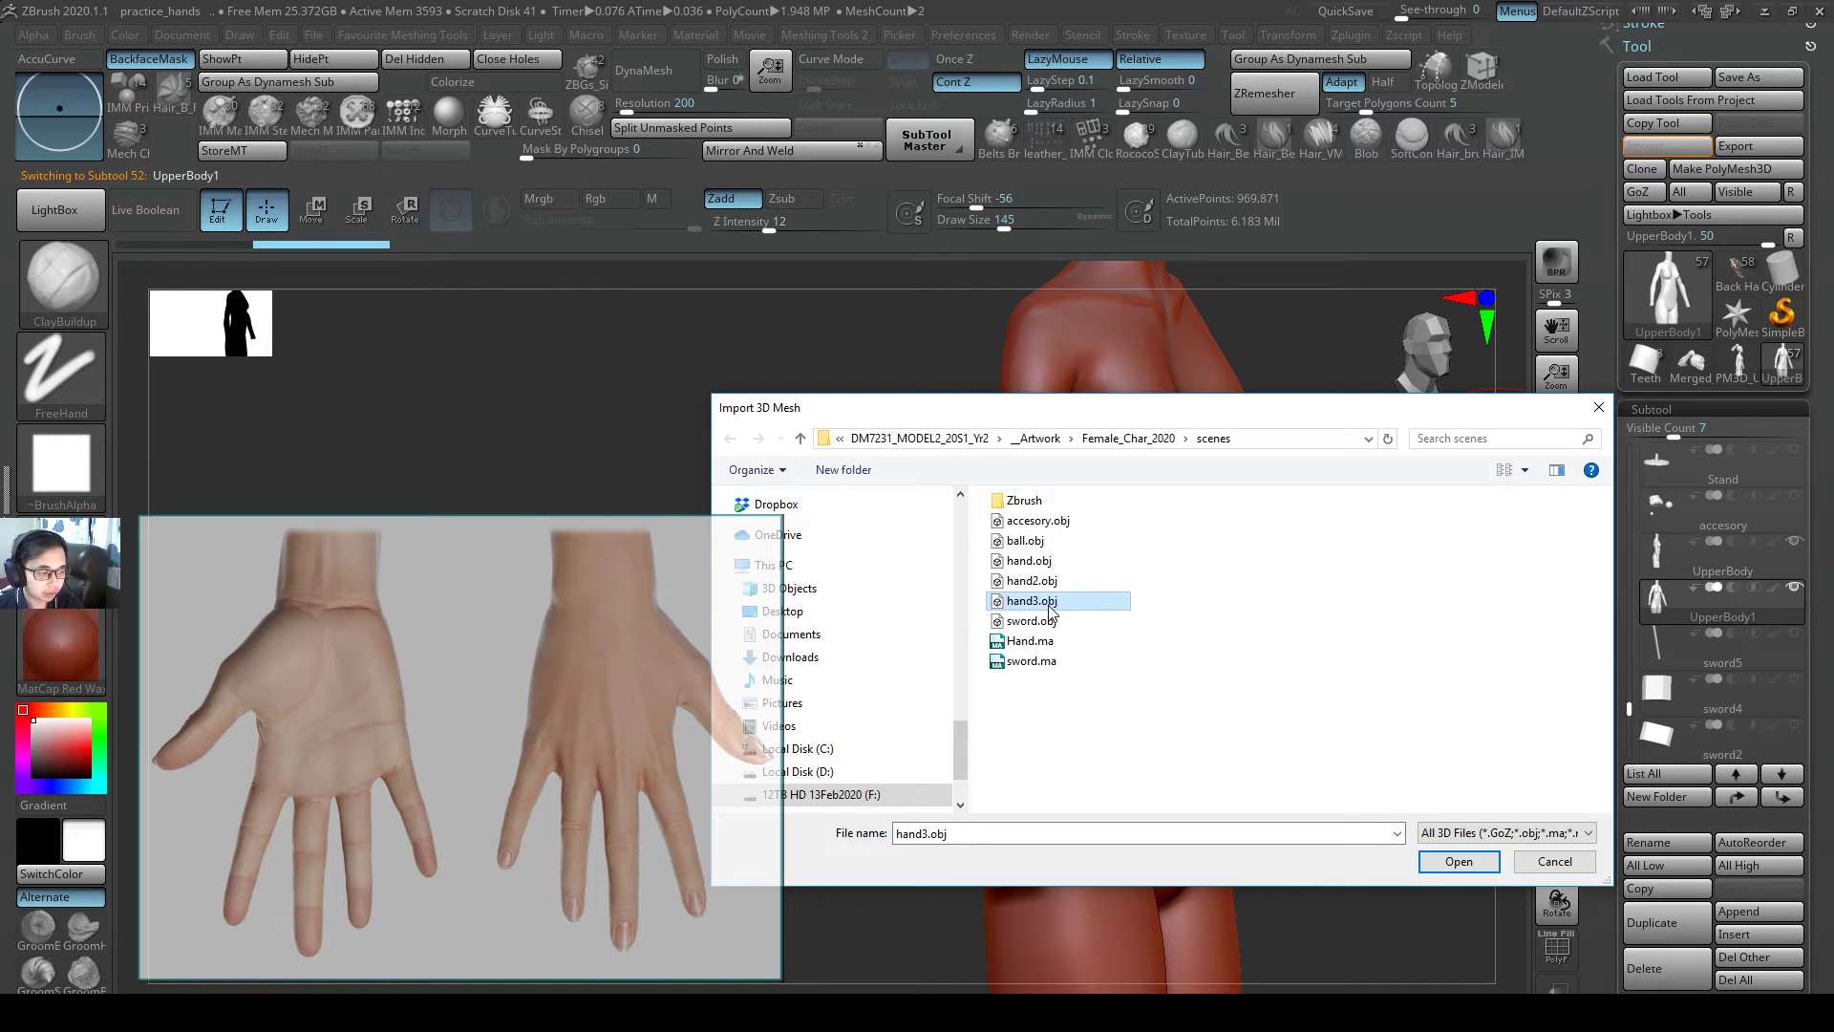
double_click(1051, 604)
- With the polyframe on, remesh the hand with DynaMesh at resolution 248 with Polish enabled, and hide the UpperBody subtool
mouse_move(1199, 804)
right_down()
mouse_move(1154, 731)
mouse_move(1186, 596)
mouse_move(1300, 715)
mouse_move(1196, 696)
mouse_move(1122, 627)
mouse_move(1026, 356)
right_up()
key(shift+f)
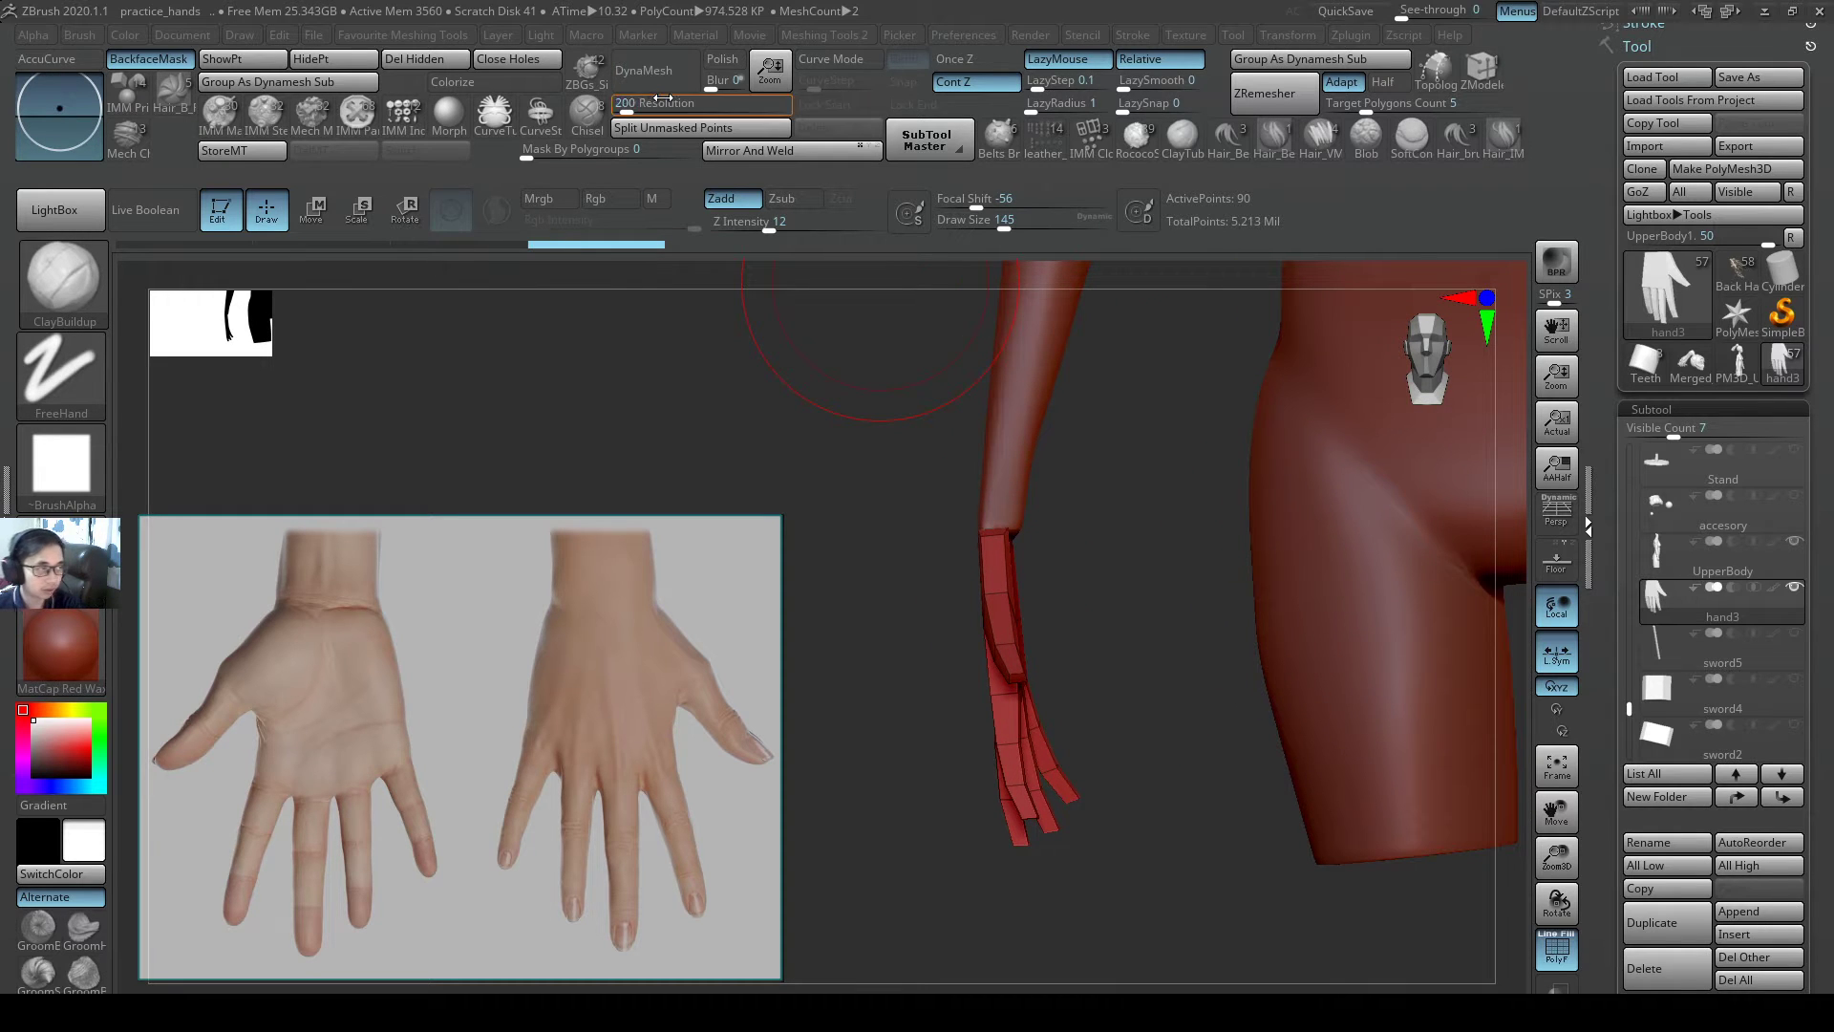
drag(659, 105, 661, 105)
click(728, 65)
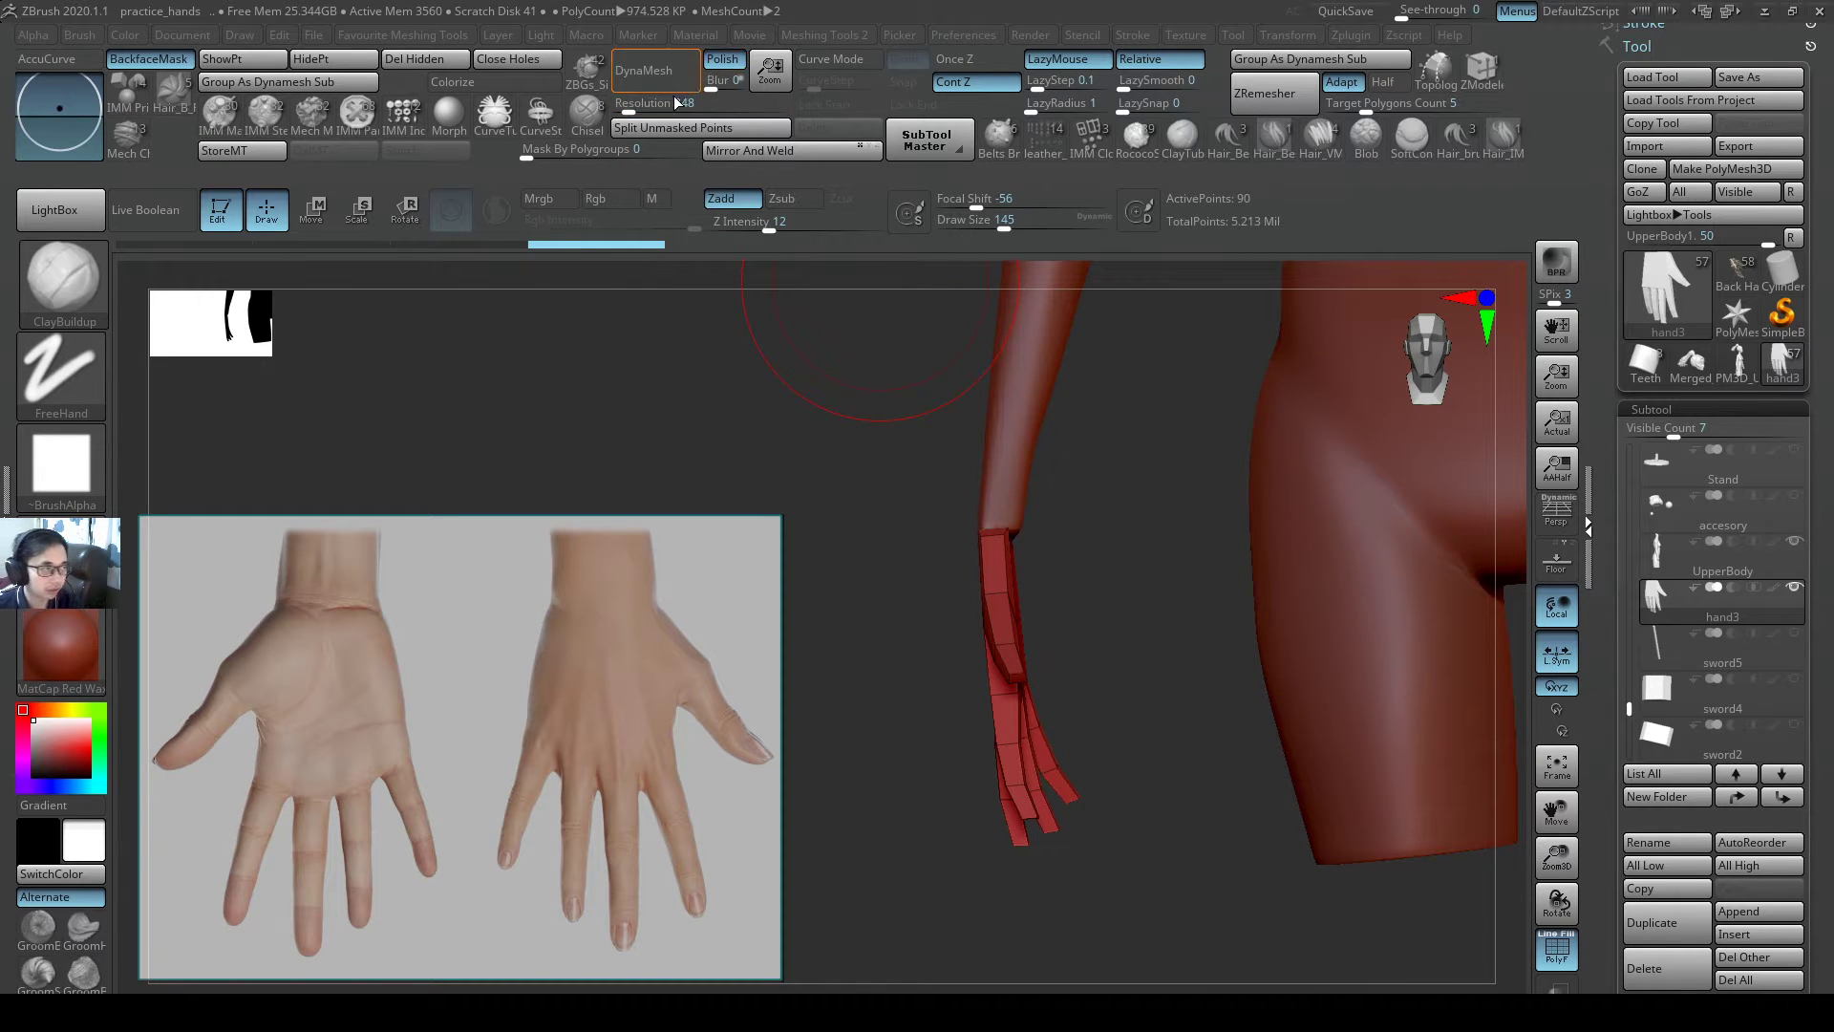
click(643, 69)
mouse_move(950, 426)
right_down()
mouse_move(1089, 478)
mouse_move(1269, 653)
right_up()
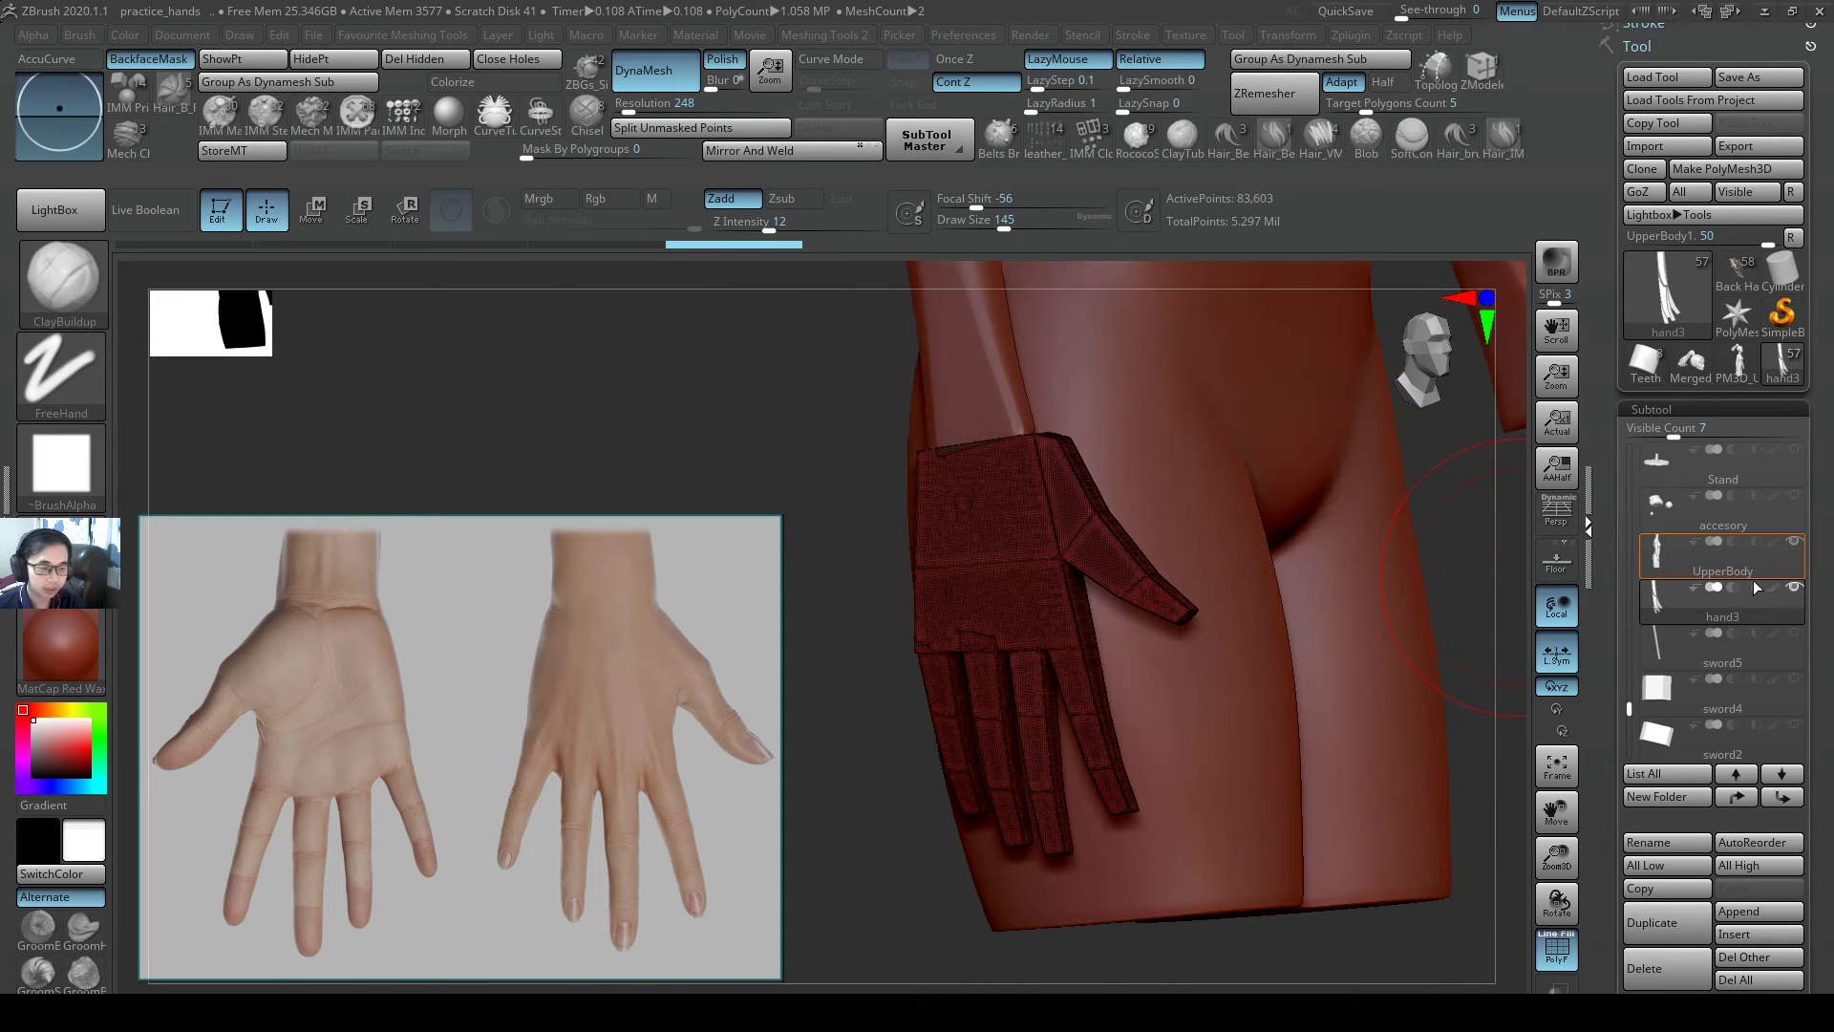
right_drag(1153, 603, 1145, 550)
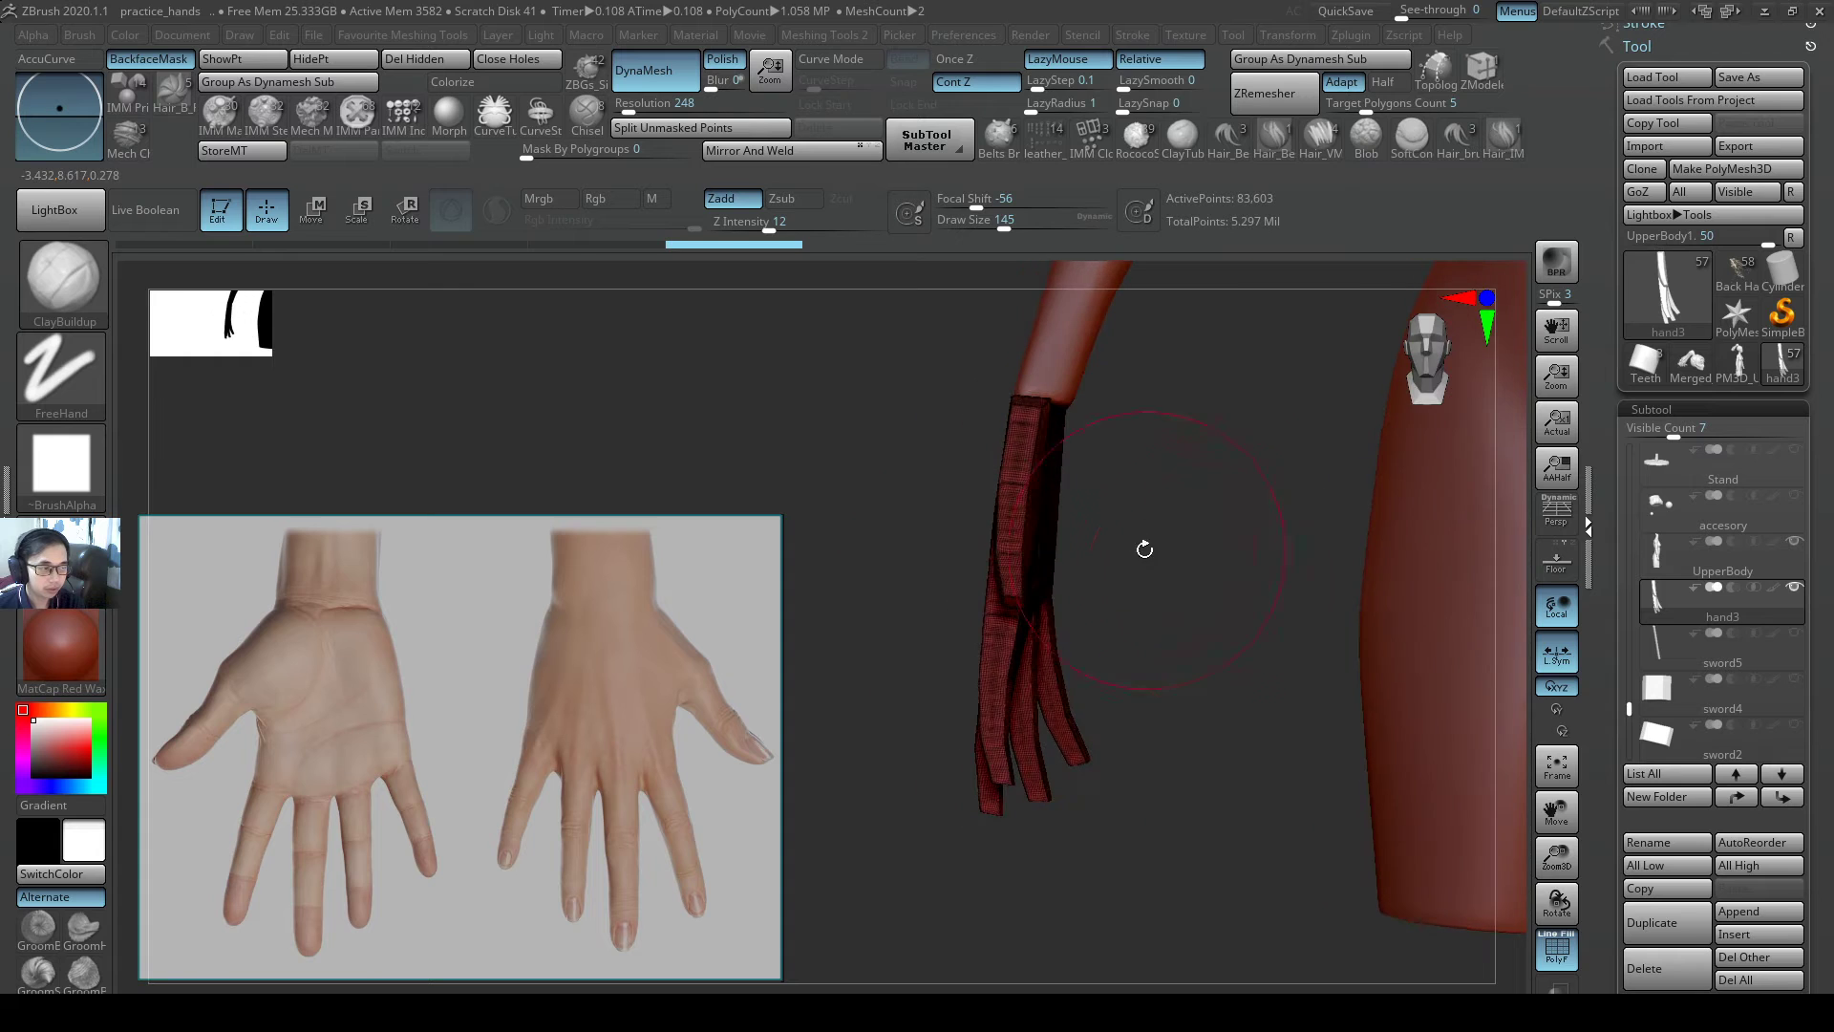
right_drag(1233, 681, 1163, 577)
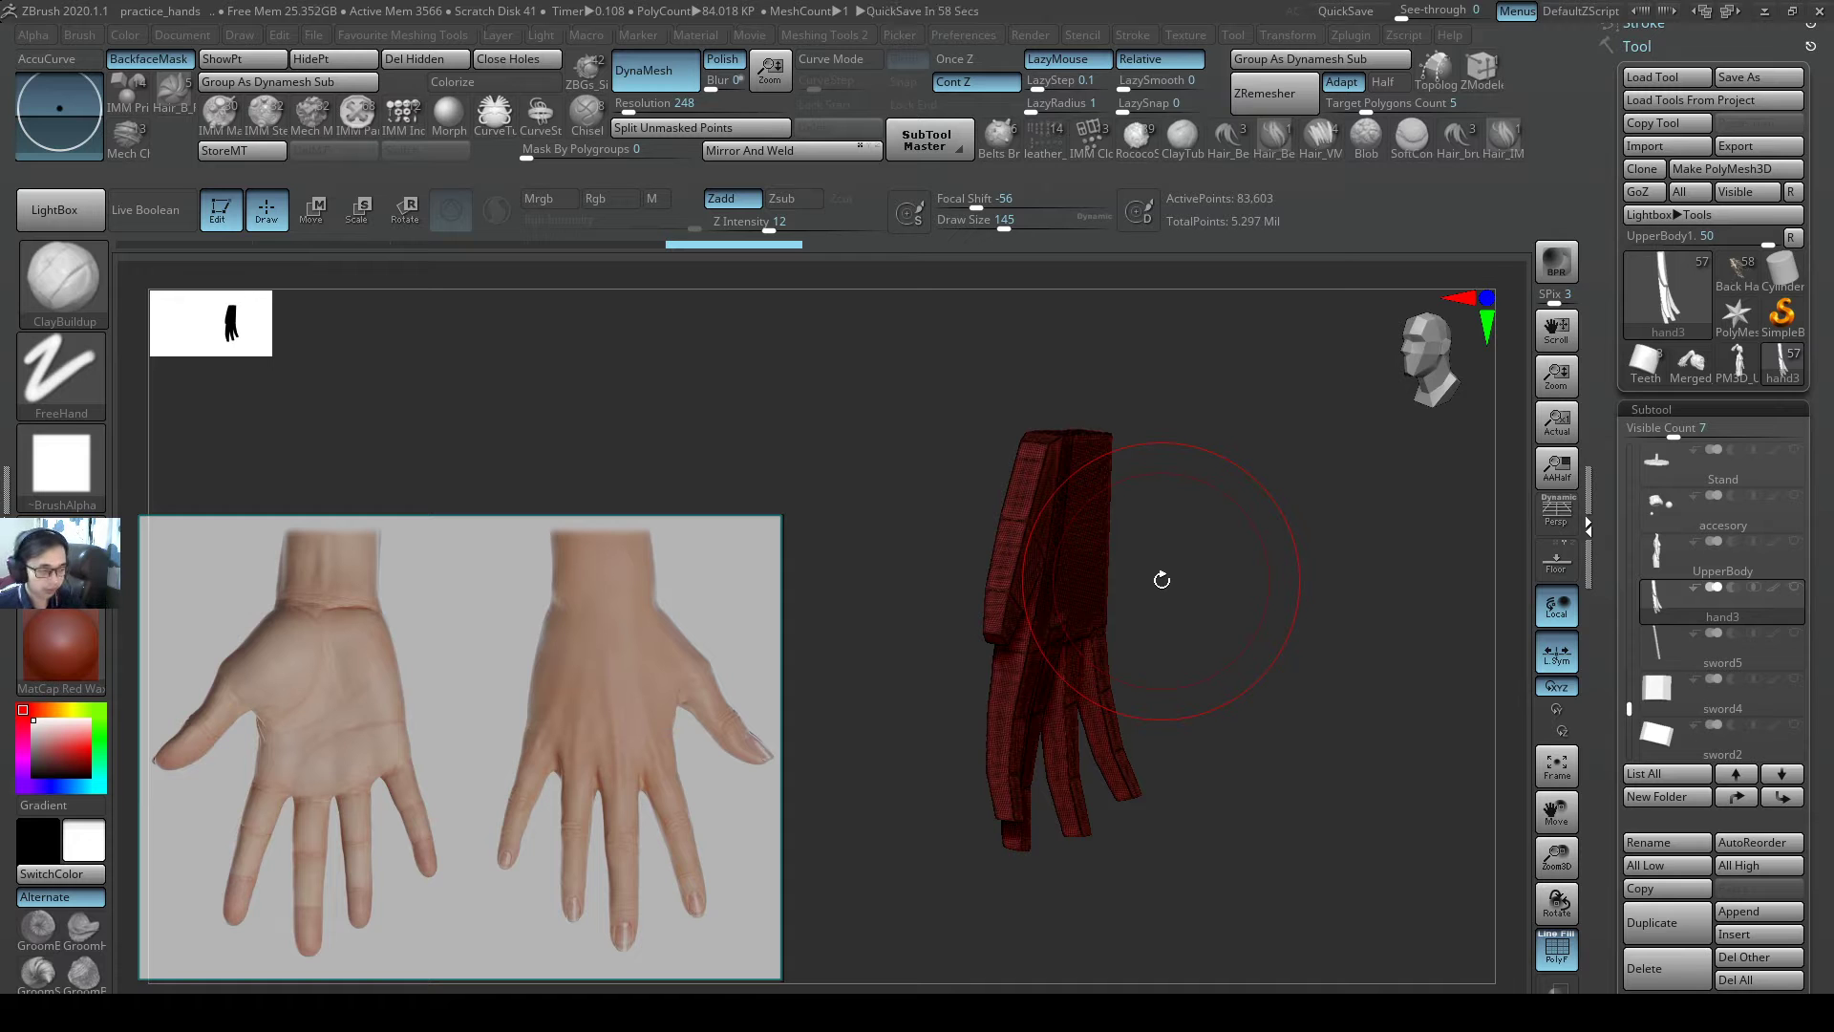
- Switch to Maya to check the Hands mesh's vertices, and return to ZBrush
key(alt+Tab)
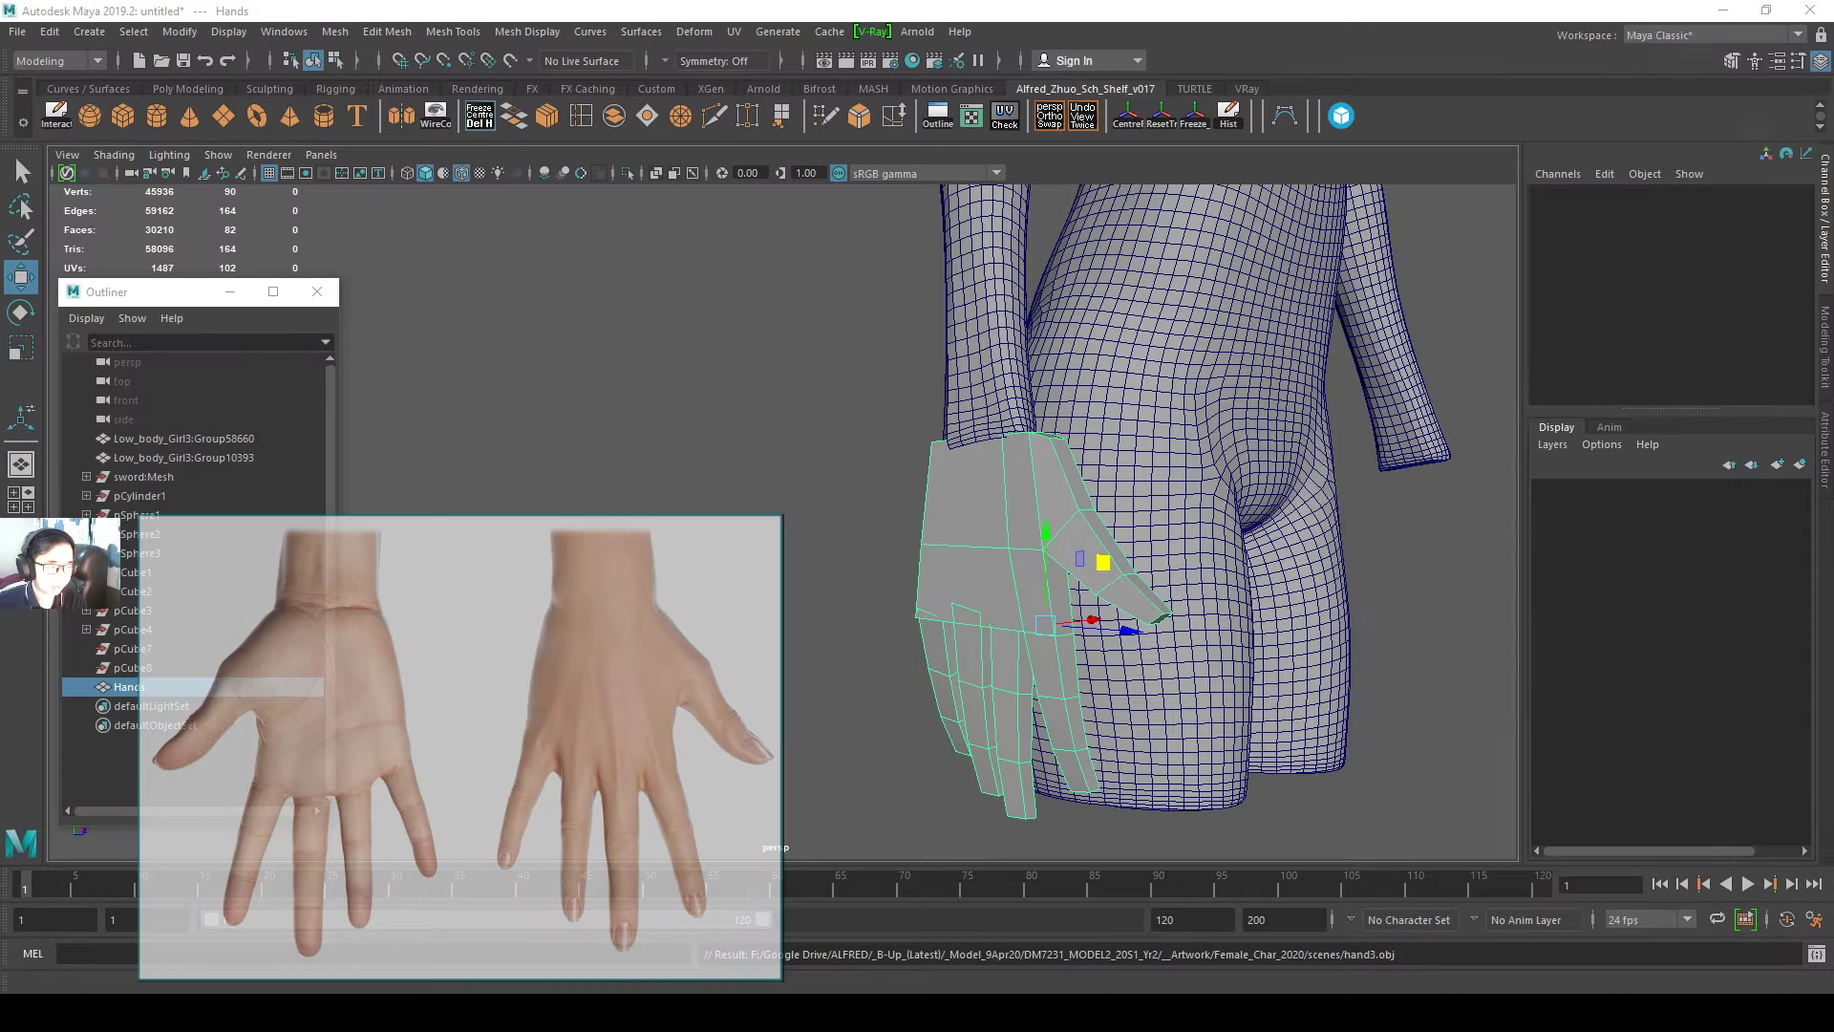
click(1046, 614)
right_drag(1082, 539, 1032, 537)
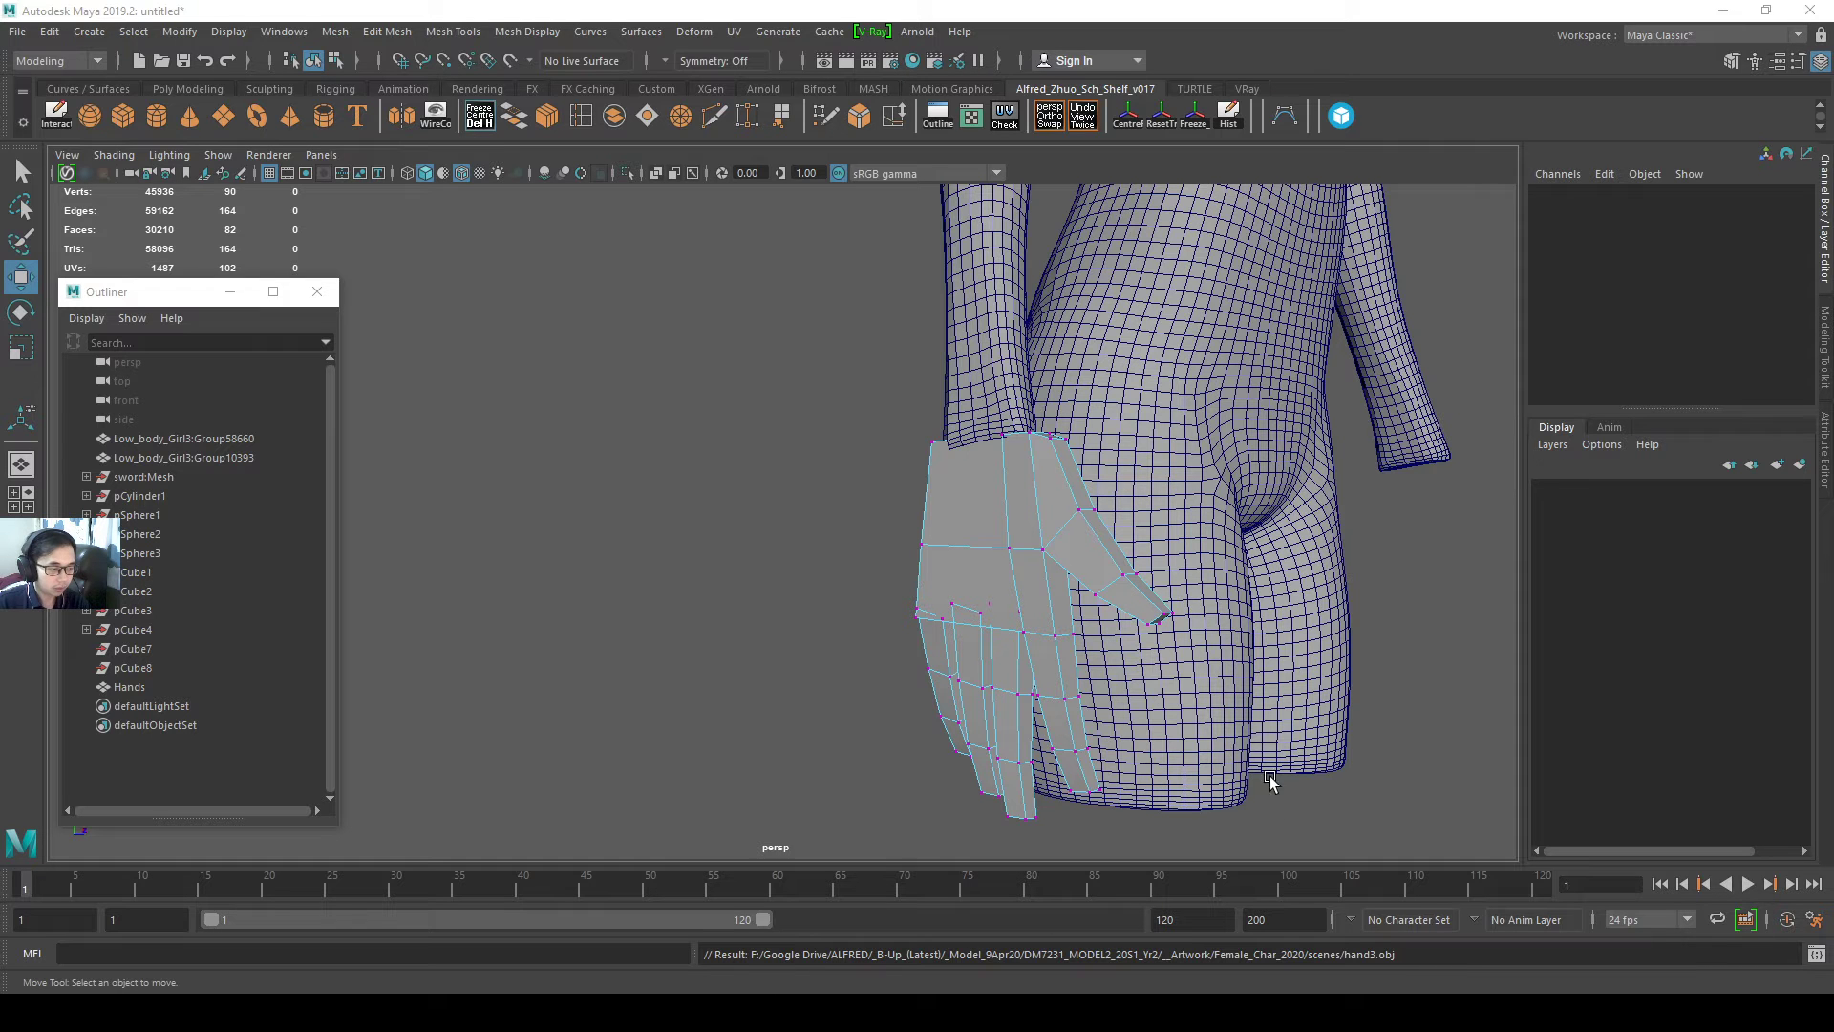
key(alt+Tab)
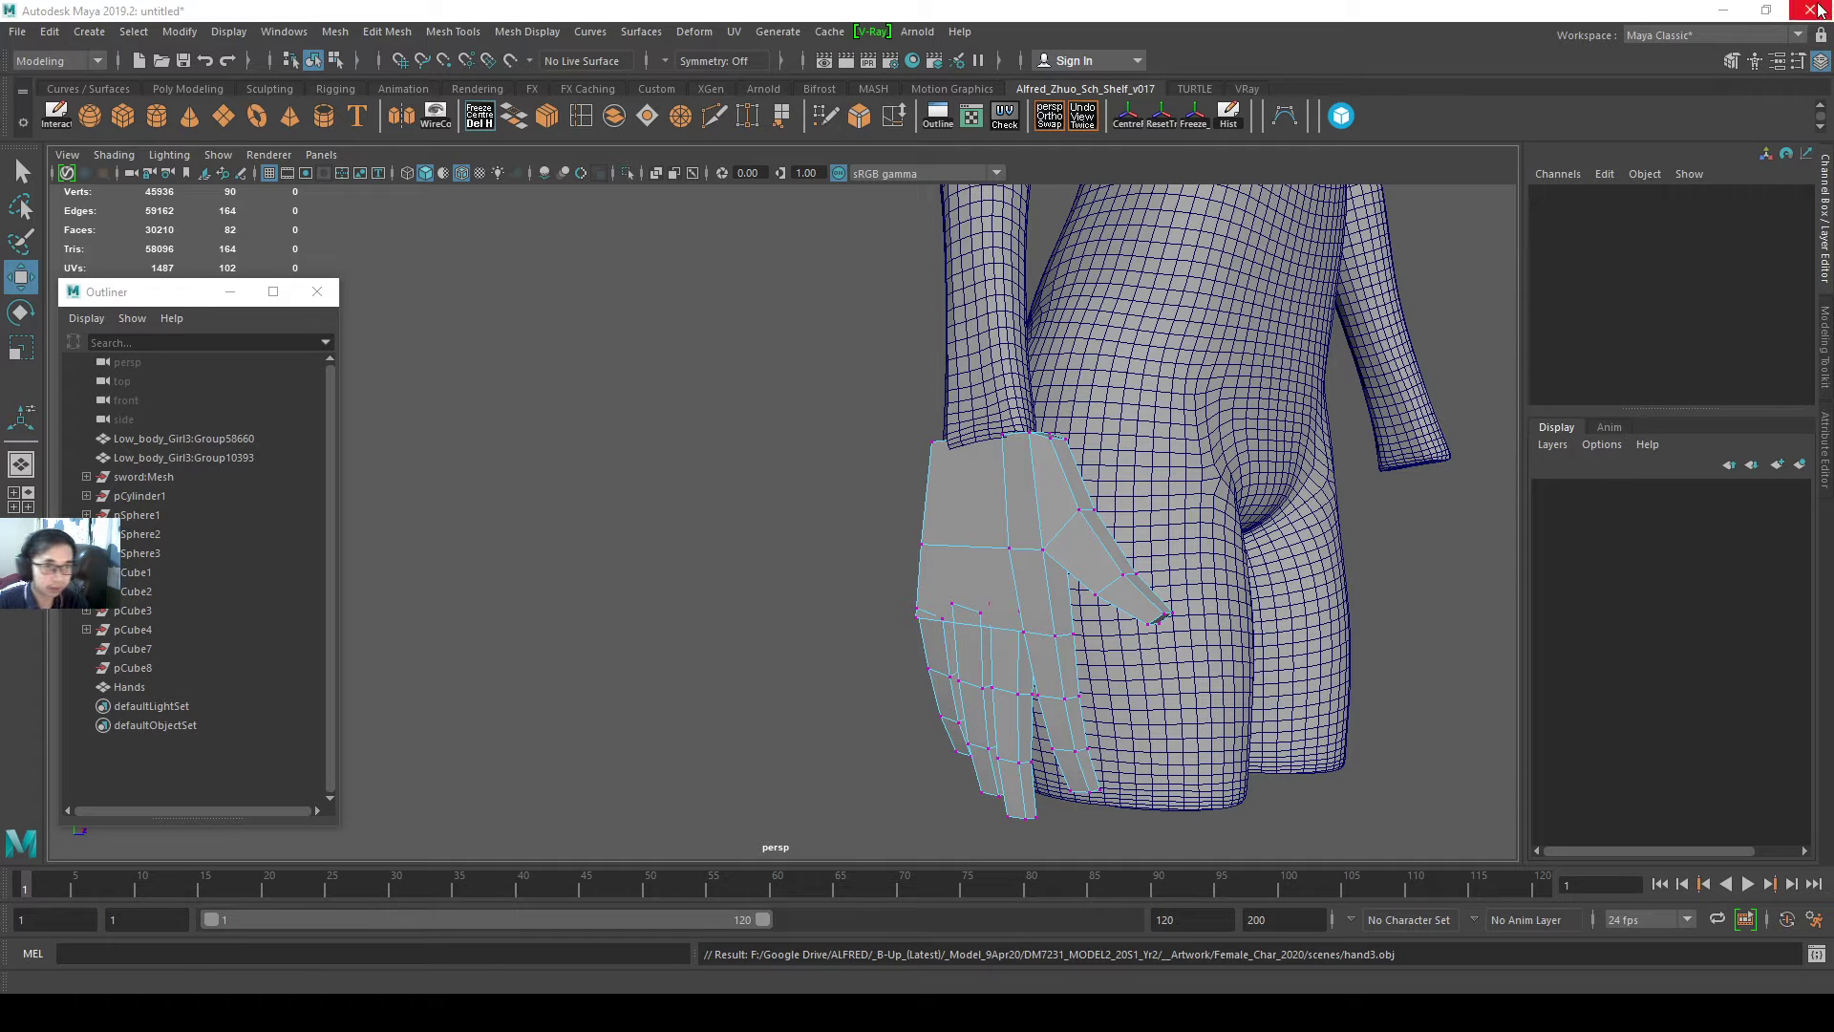
click(1722, 9)
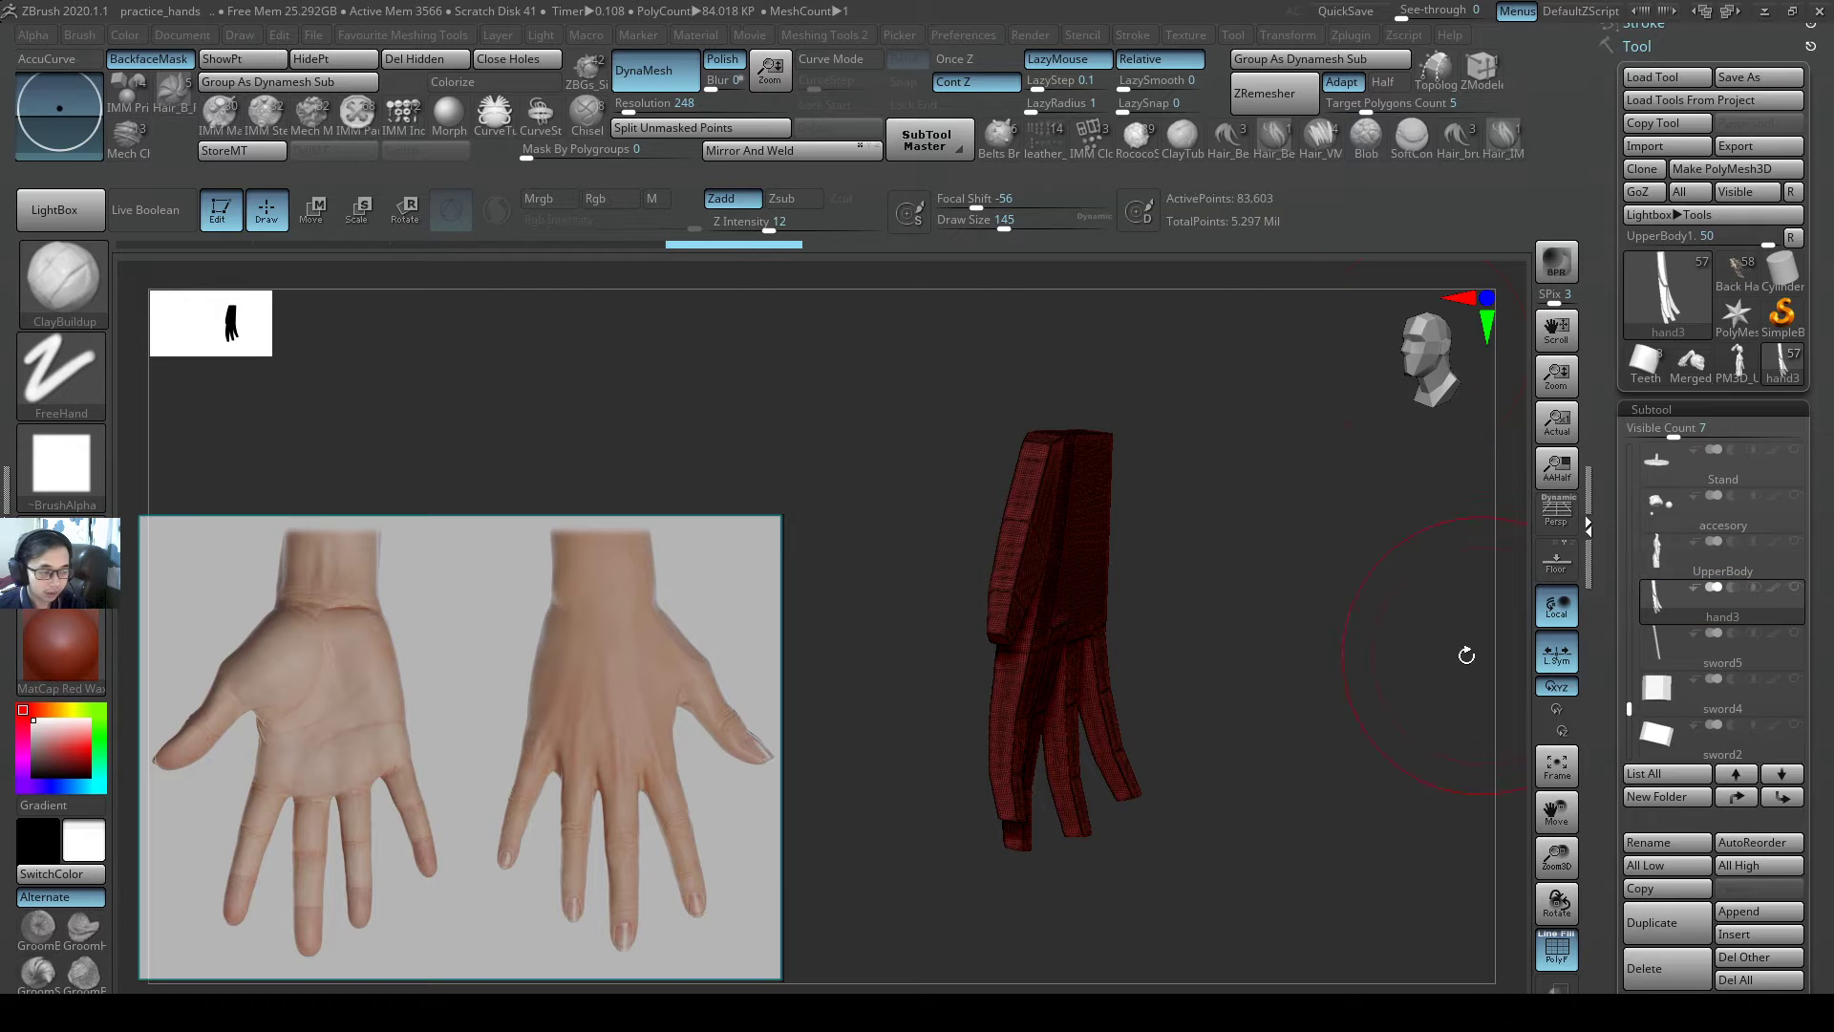
- Set the draw size to 74, smooth the step where the fingers meet the palm and turn off the polyframe
mouse_move(1217, 608)
right_down()
mouse_move(1172, 594)
mouse_move(1139, 458)
right_up()
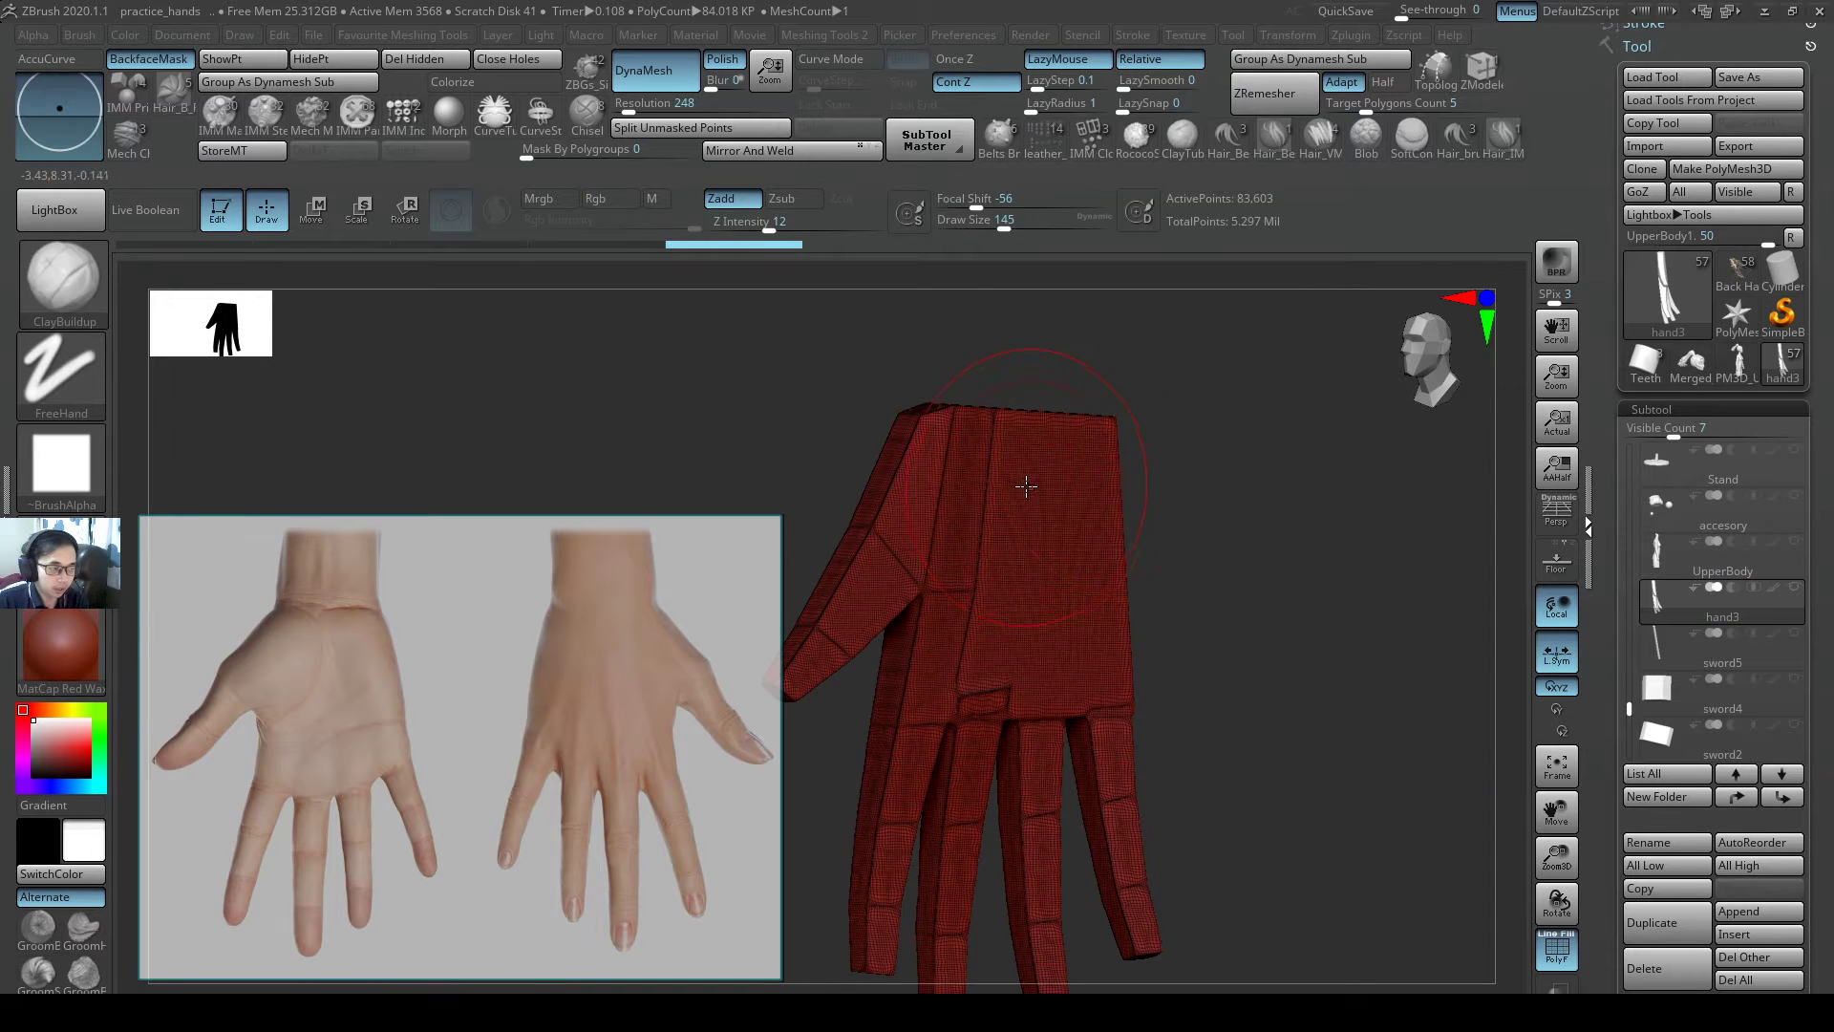
key(s)
mouse_move(1037, 485)
mouse_down()
mouse_move(1004, 461)
mouse_move(963, 507)
mouse_move(999, 663)
mouse_move(983, 604)
mouse_up()
mouse_move(1069, 552)
alt+right_down()
mouse_move(1179, 544)
mouse_move(1159, 615)
alt+right_up()
key(shift+f)
right_drag(1093, 472, 1127, 460)
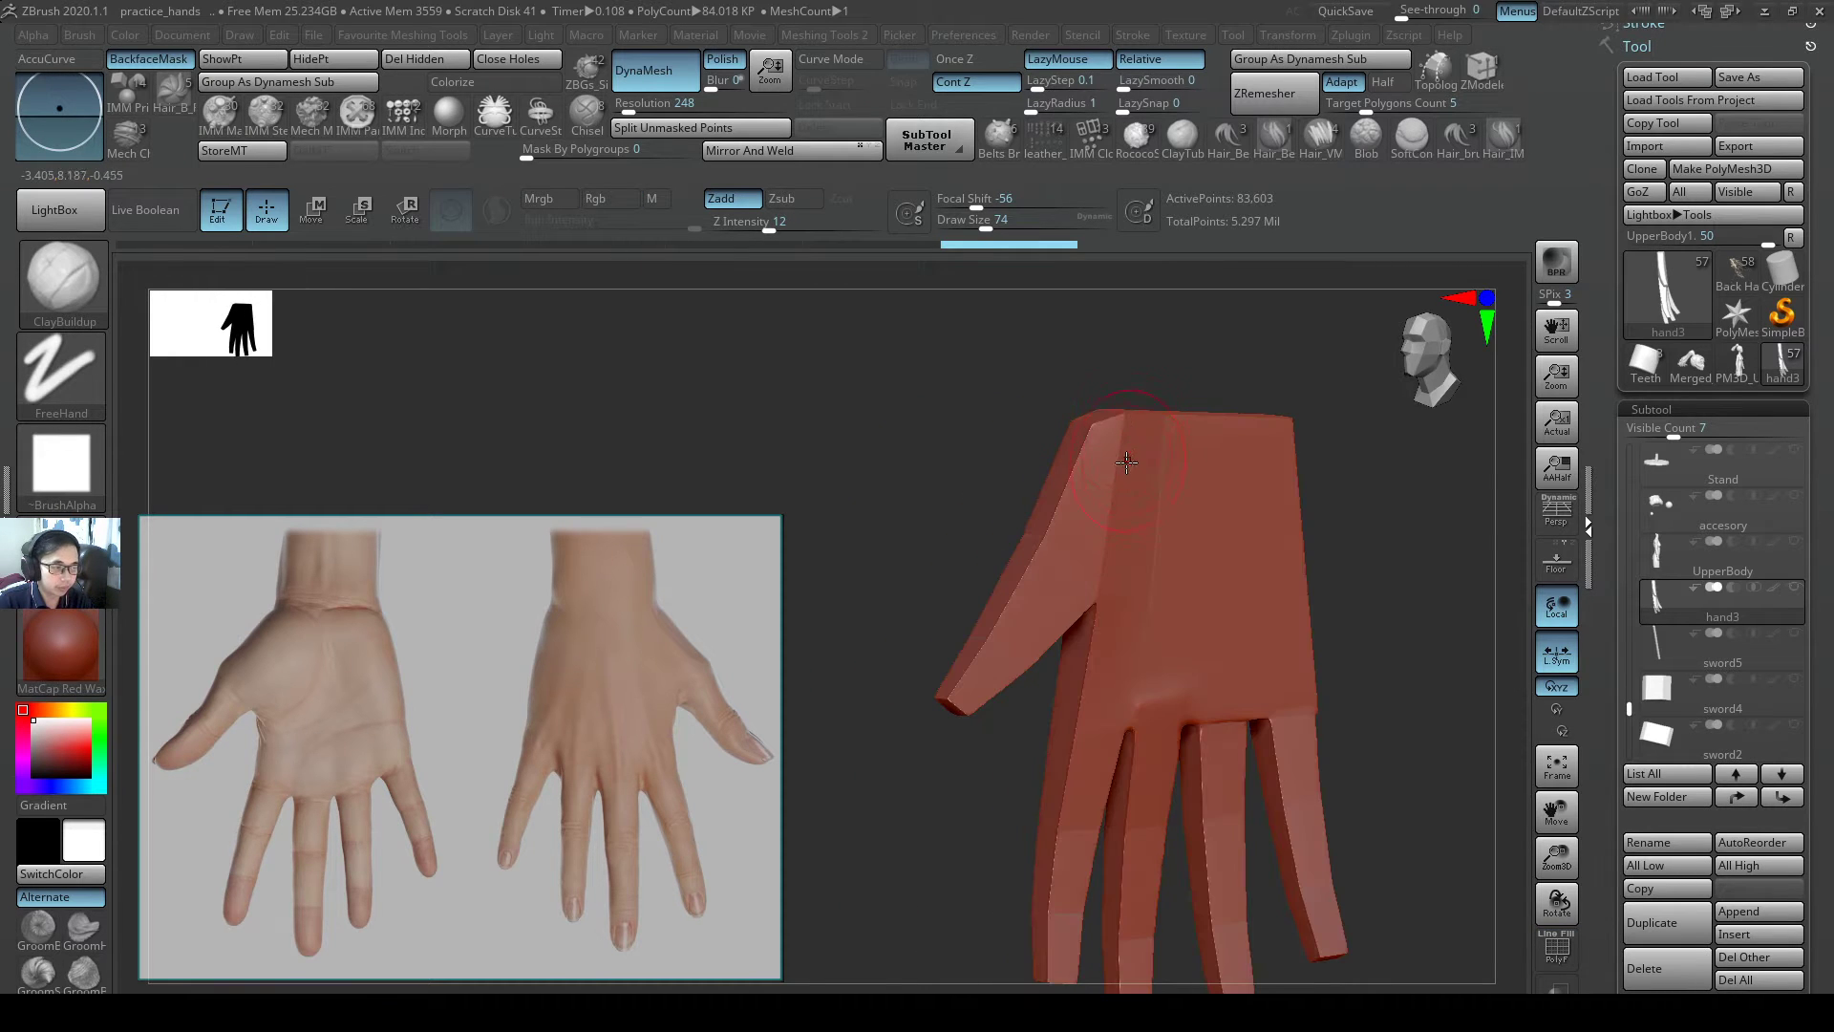
- Build up the fleshy thumb base on the palm with ClayBuildup at draw size 108 and smooth it
key(s)
mouse_move(1141, 483)
mouse_down()
mouse_move(1143, 527)
mouse_move(1094, 528)
mouse_up()
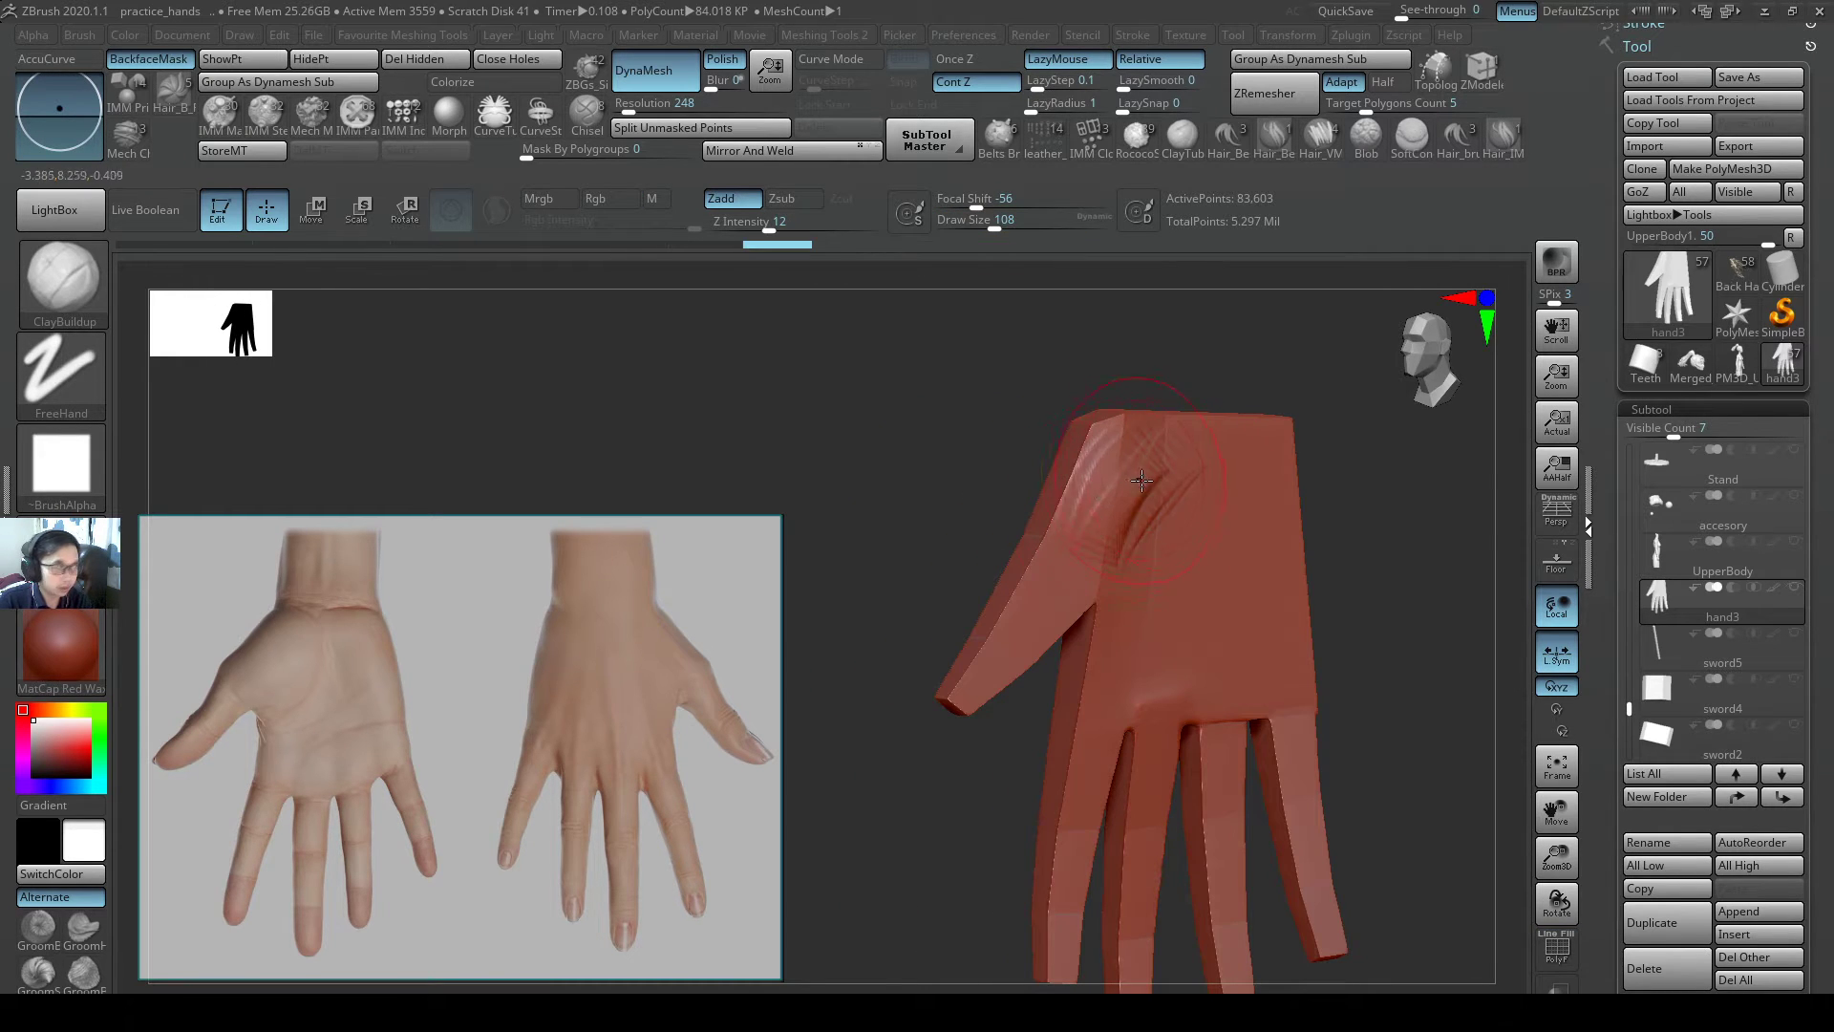
right_drag(1171, 486, 1229, 487)
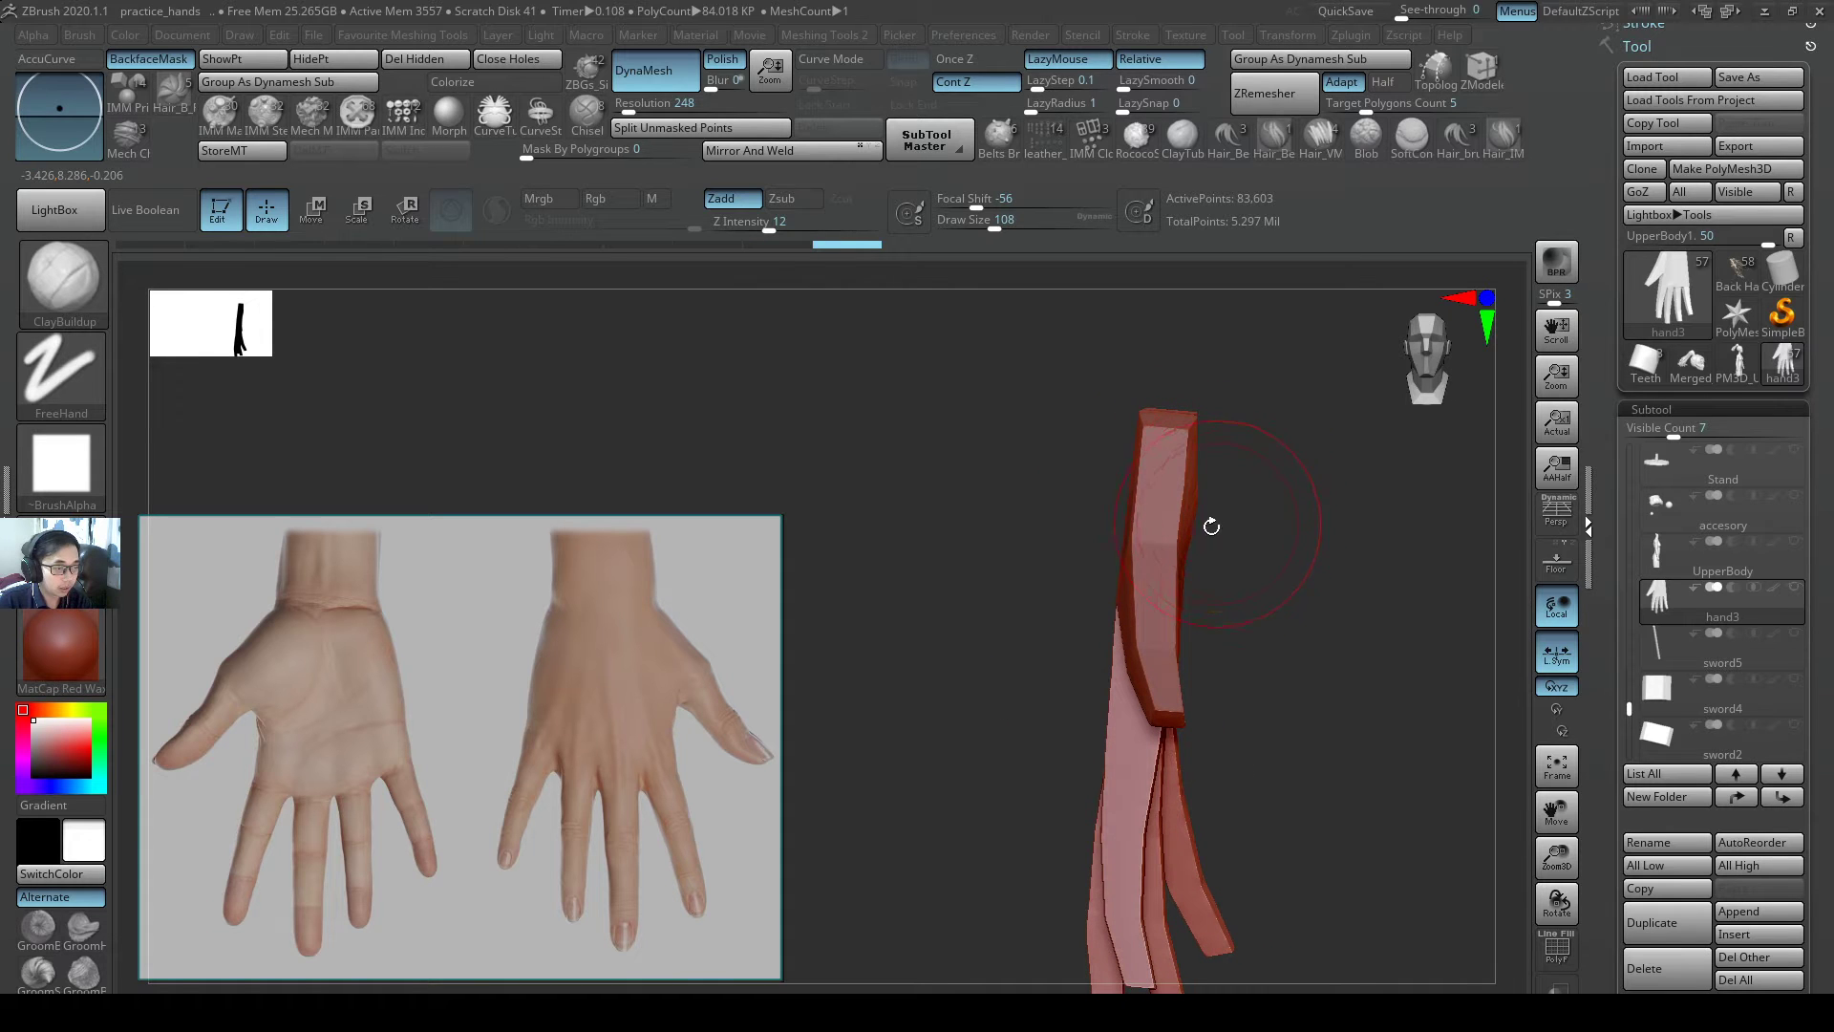
mouse_move(1163, 571)
right_down()
mouse_move(1202, 594)
mouse_move(1079, 588)
right_up()
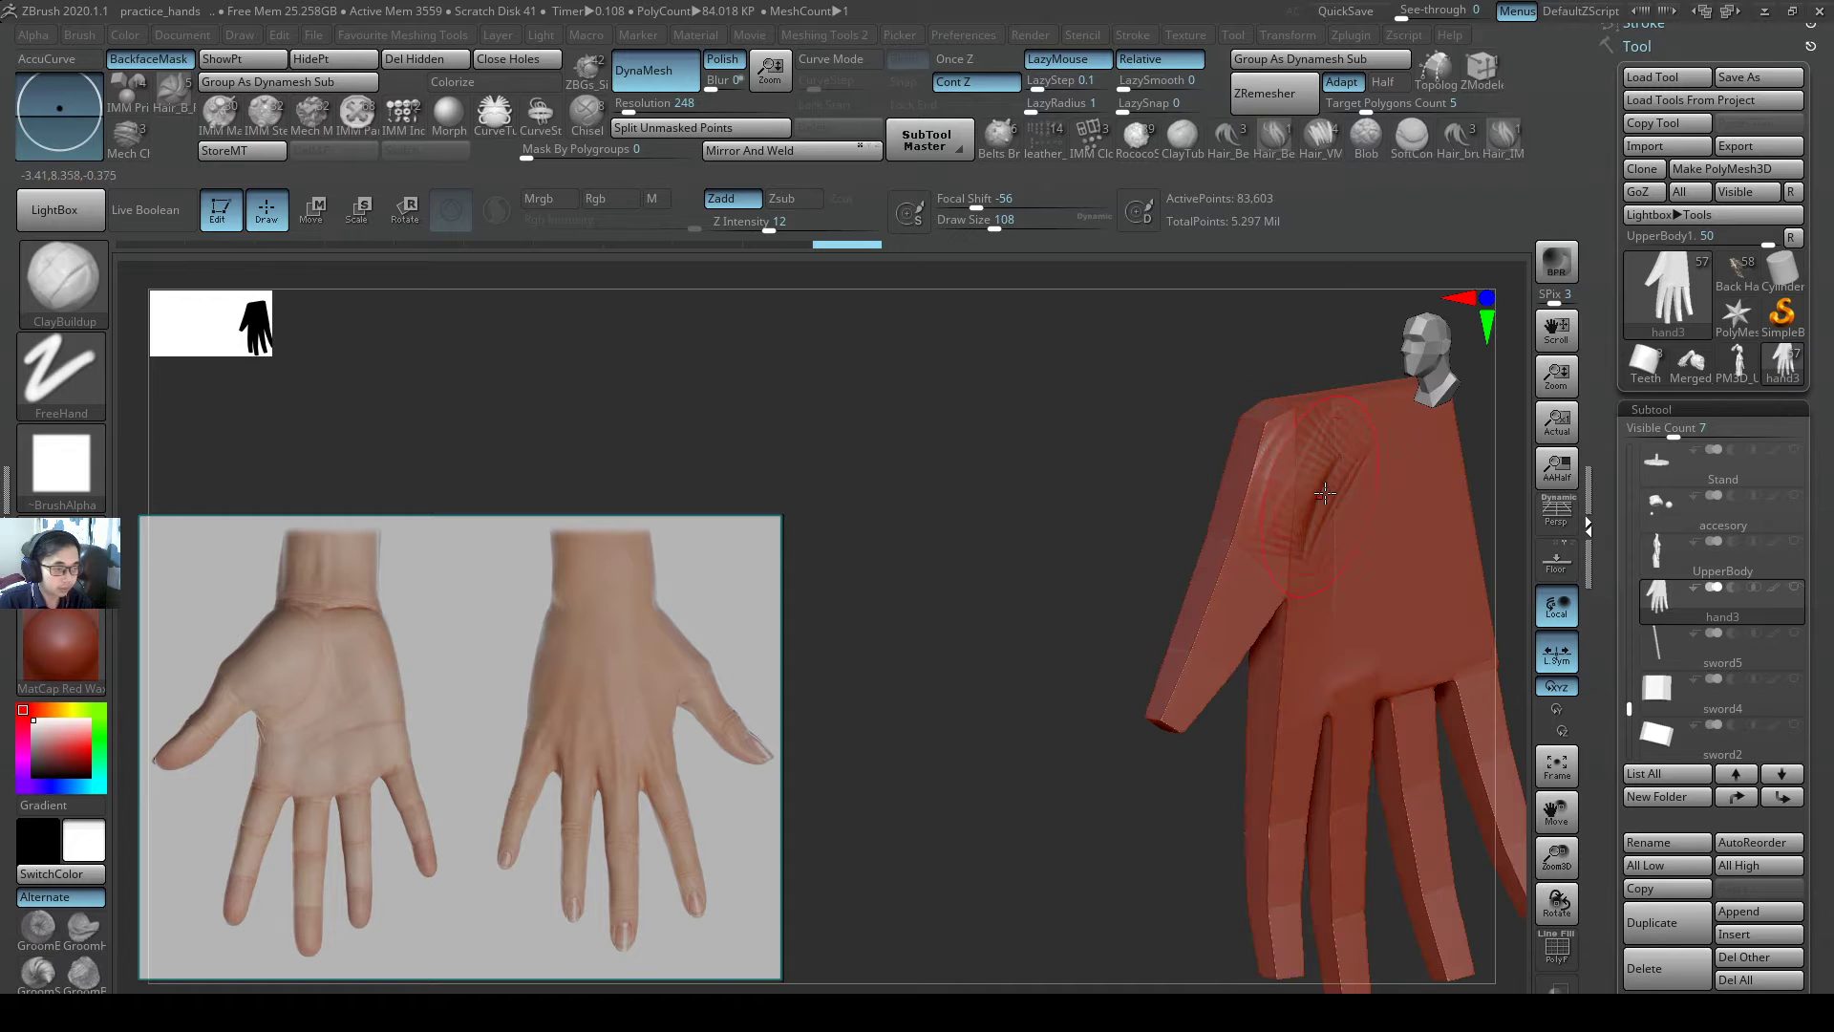
mouse_move(1326, 523)
mouse_down()
mouse_move(1330, 470)
mouse_move(1309, 458)
mouse_up()
mouse_move(1308, 457)
right_down()
mouse_move(1231, 517)
mouse_move(1224, 549)
mouse_move(1137, 541)
mouse_move(1175, 522)
mouse_move(1156, 491)
mouse_move(1152, 514)
right_up()
shift+drag(1152, 514, 1134, 537)
right_drag(1208, 546, 1158, 540)
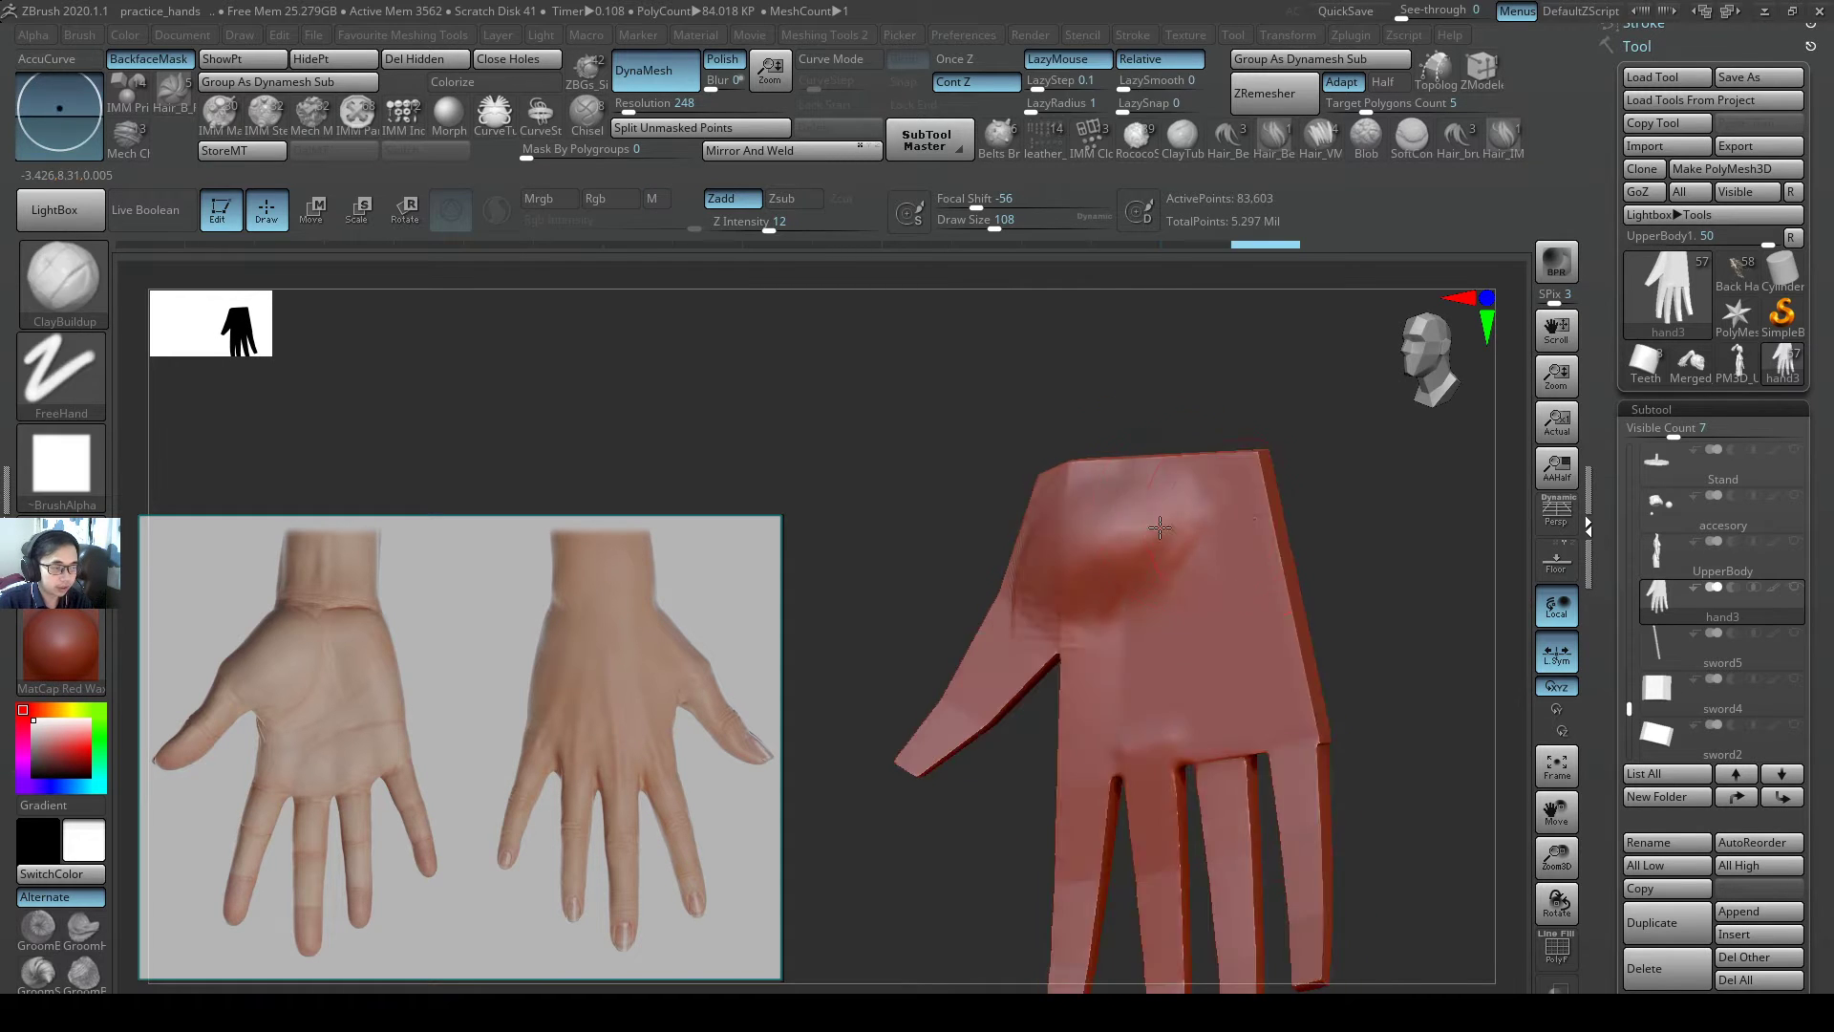
- Build up the heel of the palm on the little-finger side with ClayBuildup and smooth it
drag(1221, 488, 1249, 507)
right_drag(1250, 507, 1082, 544)
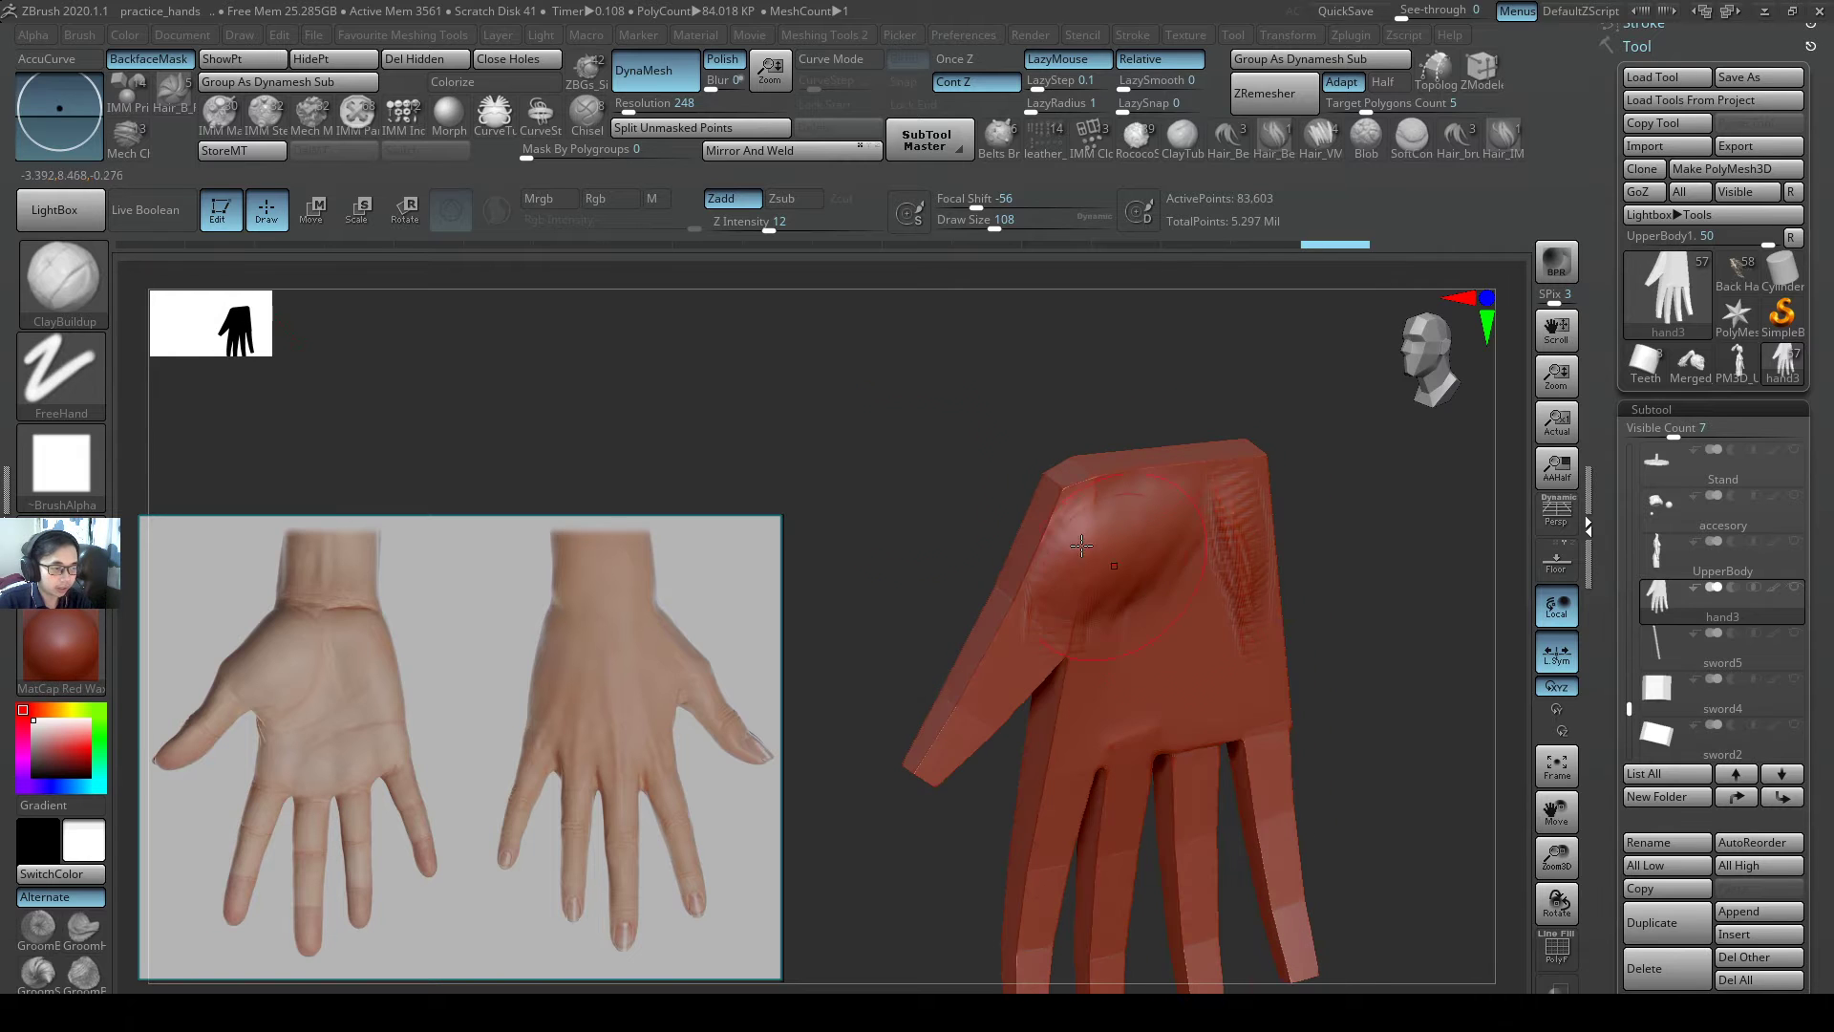
right_drag(873, 352, 1306, 503)
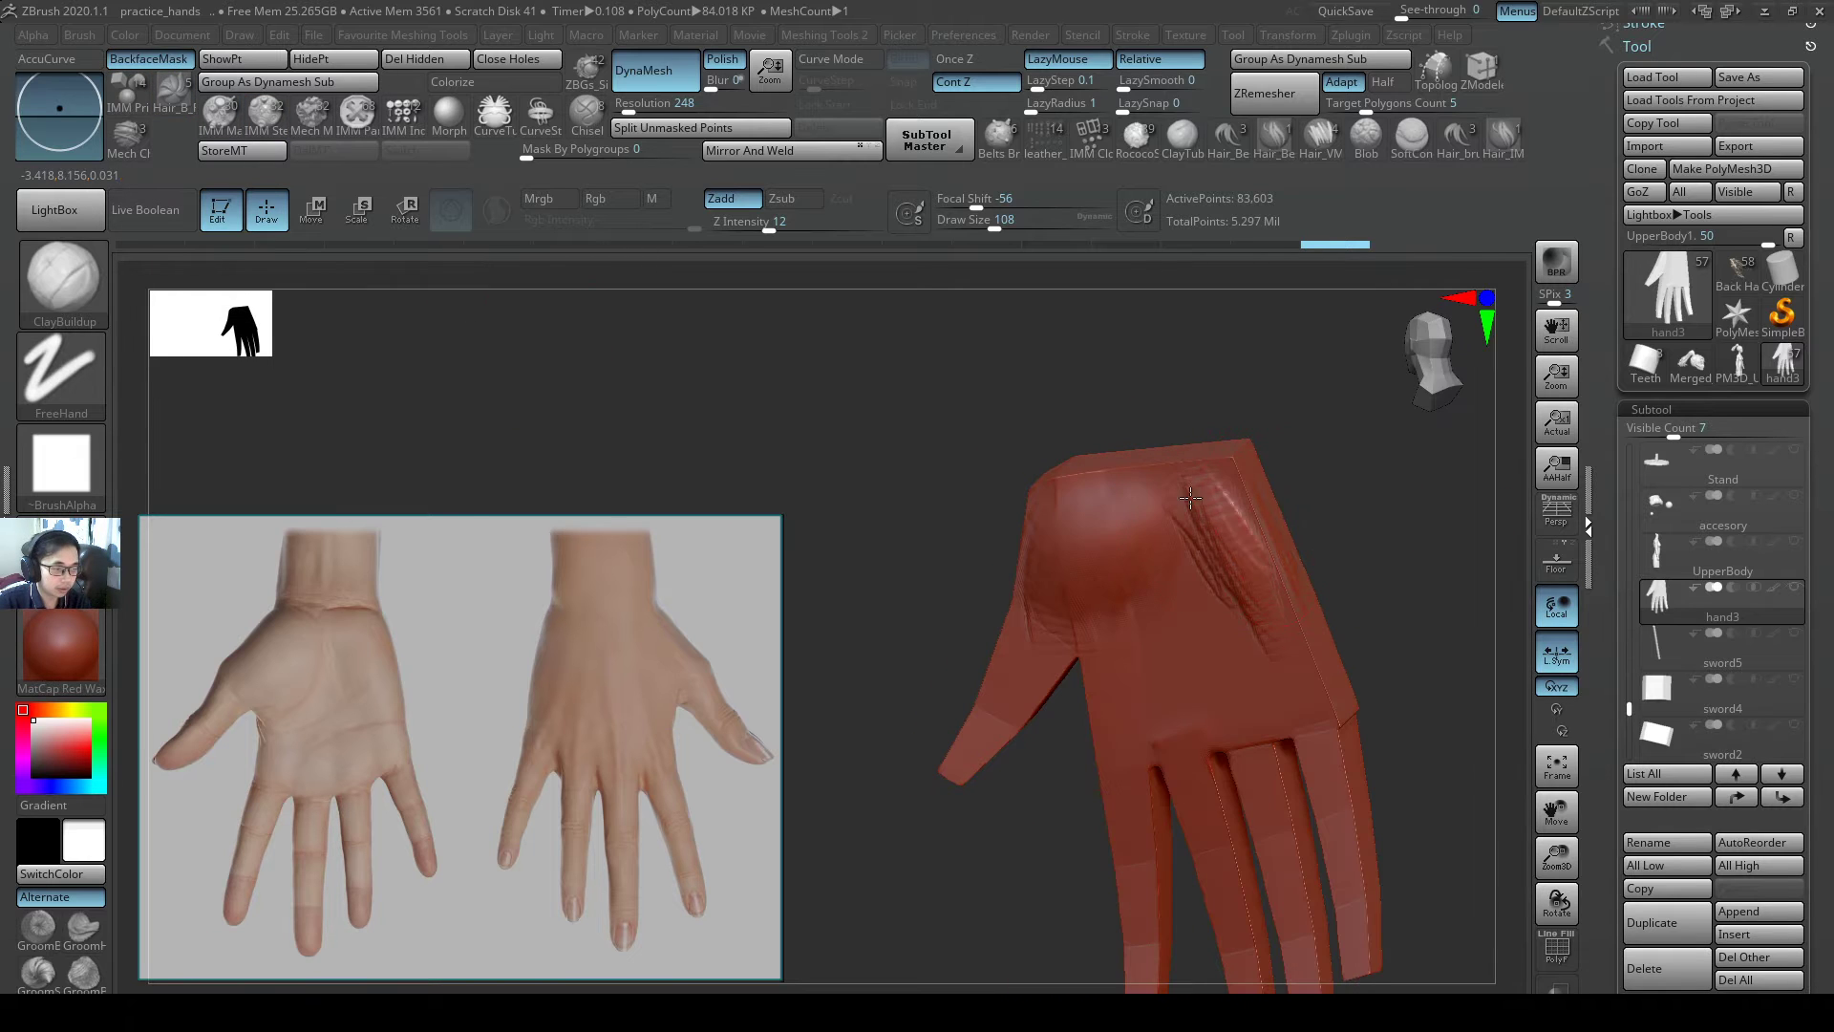
shift+drag(1251, 545, 1214, 524)
mouse_move(1130, 532)
right_down()
mouse_move(1089, 514)
mouse_move(1207, 553)
mouse_move(1122, 561)
right_up()
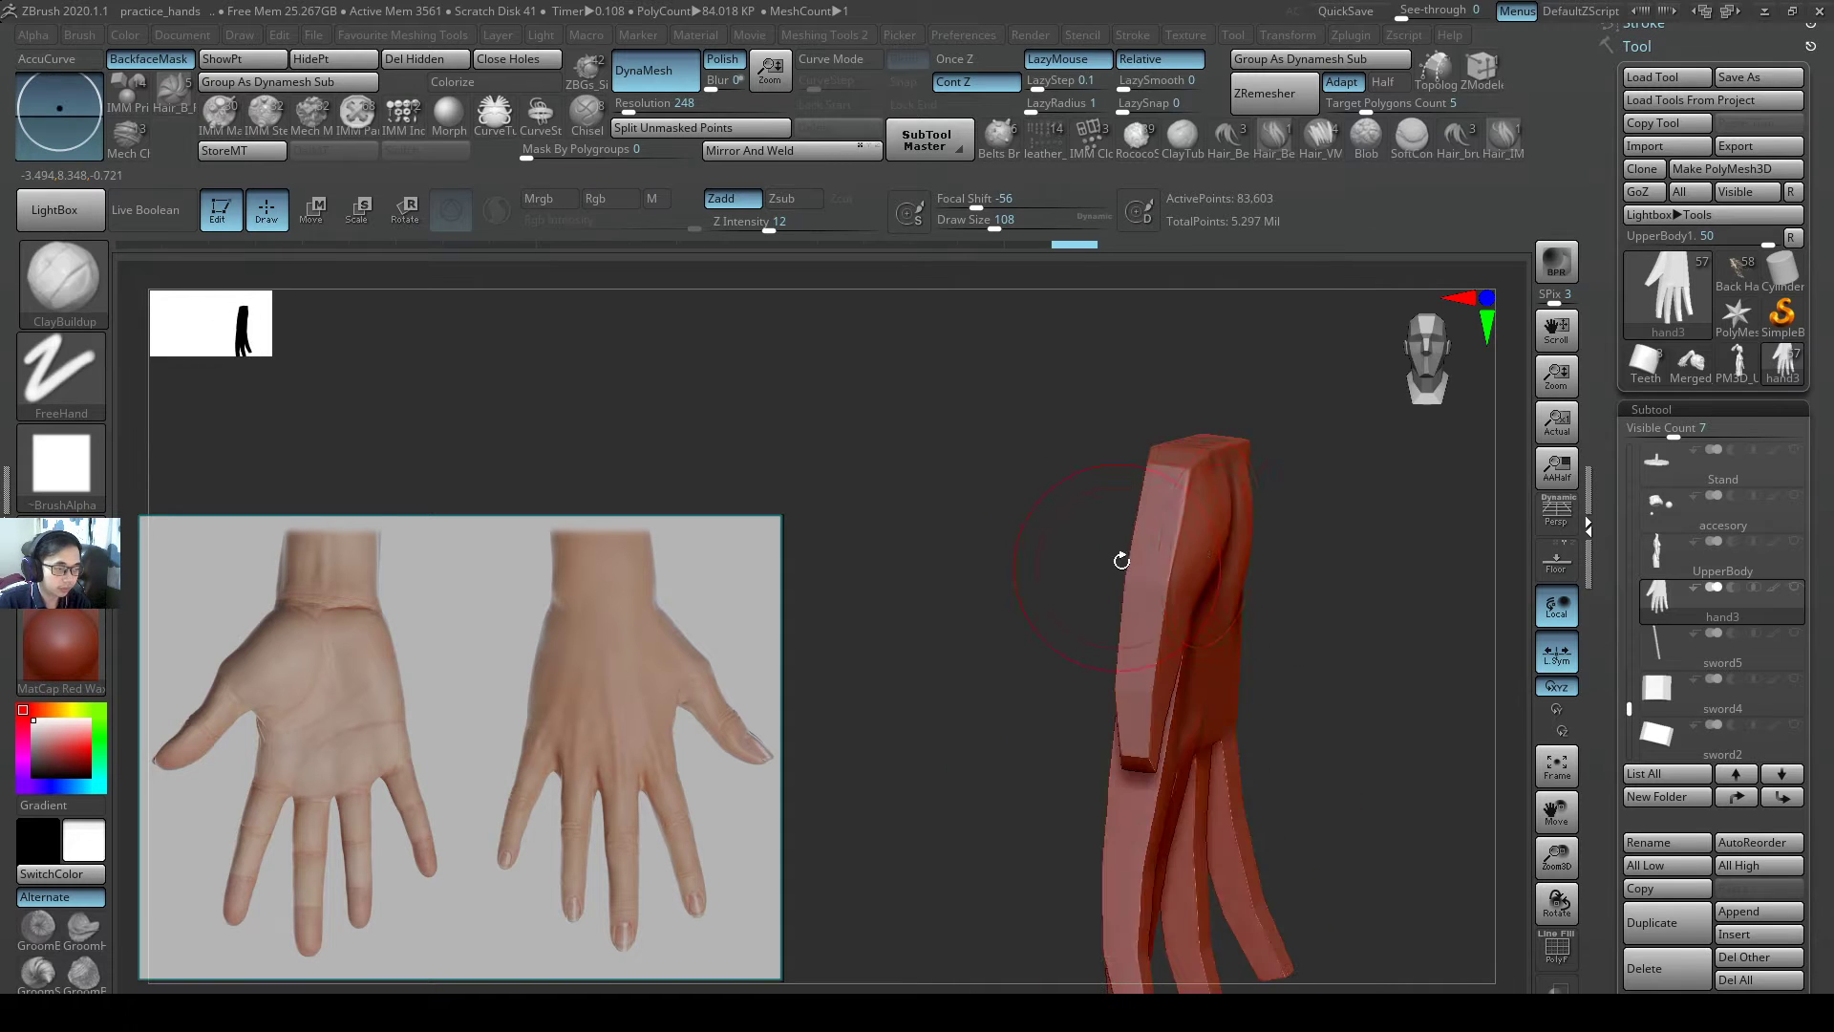
right_drag(1240, 525, 1199, 523)
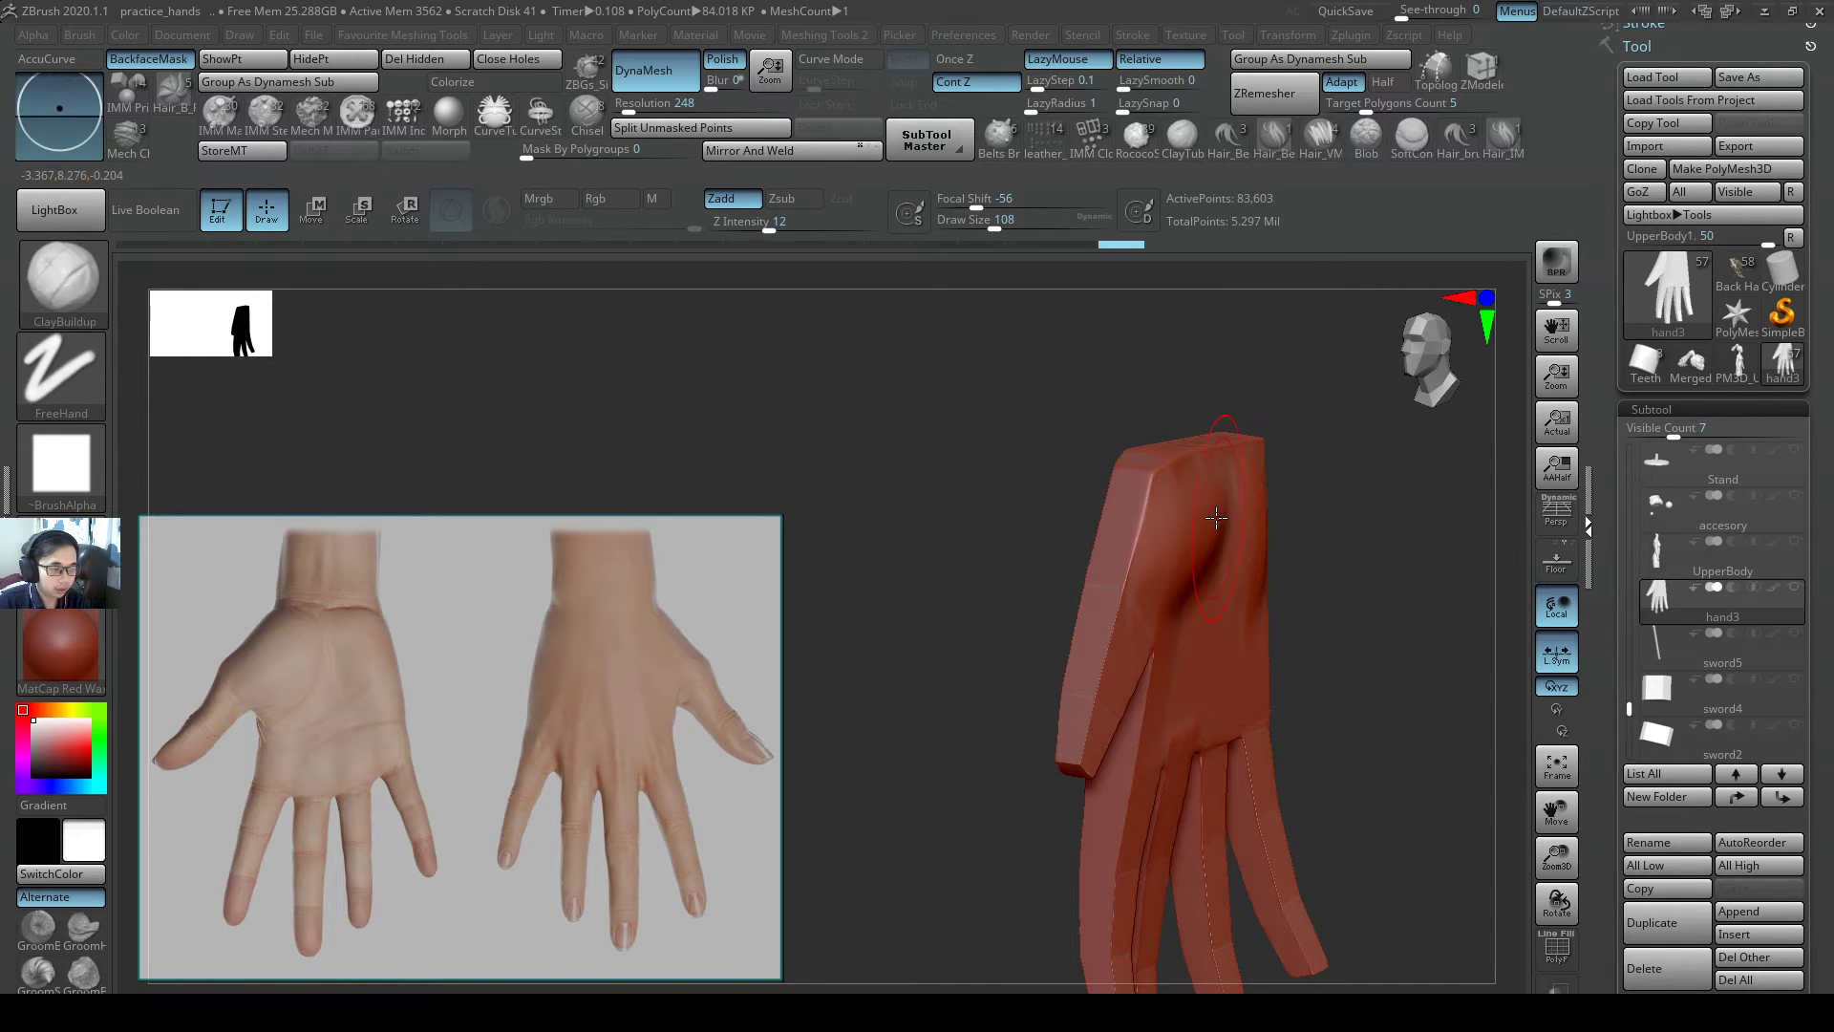
- Flatten the surface around the palm's thumb base with the hPolish brush
key(b)
key(h)
key(p)
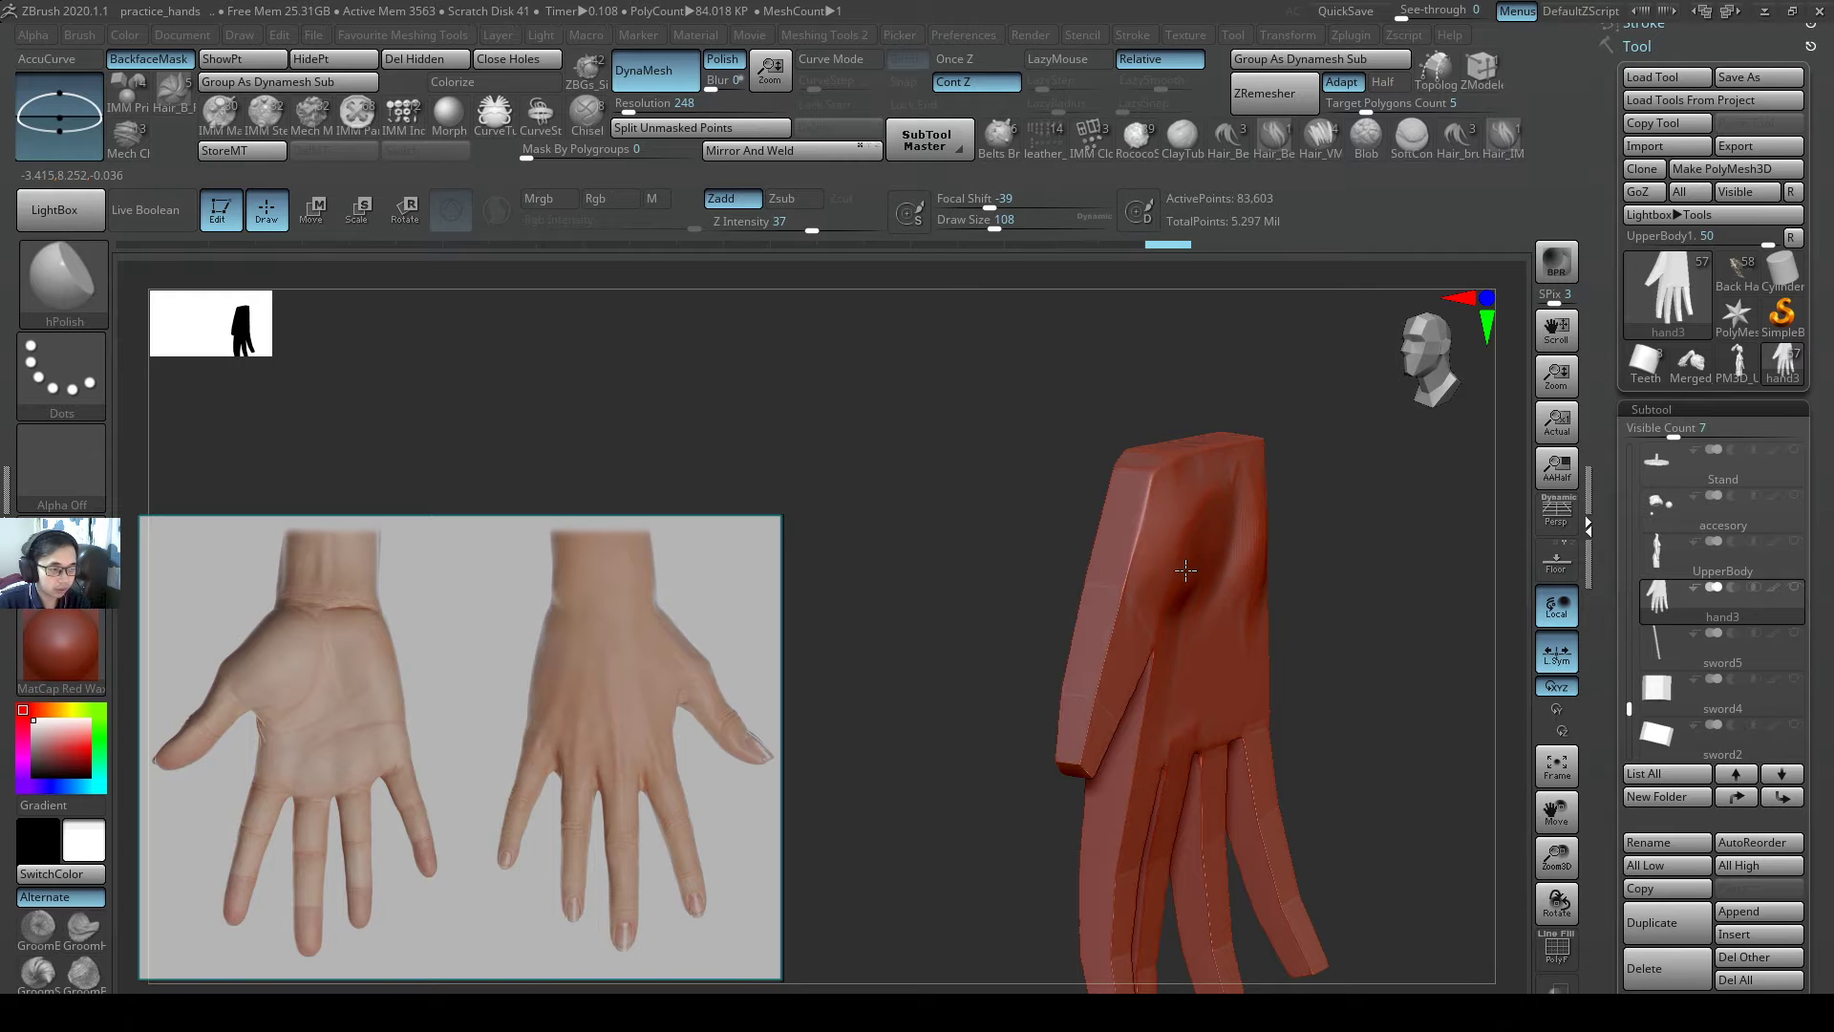
mouse_move(1225, 500)
shift+right_down()
mouse_move(1351, 524)
mouse_move(1341, 542)
mouse_move(1174, 483)
shift+right_up()
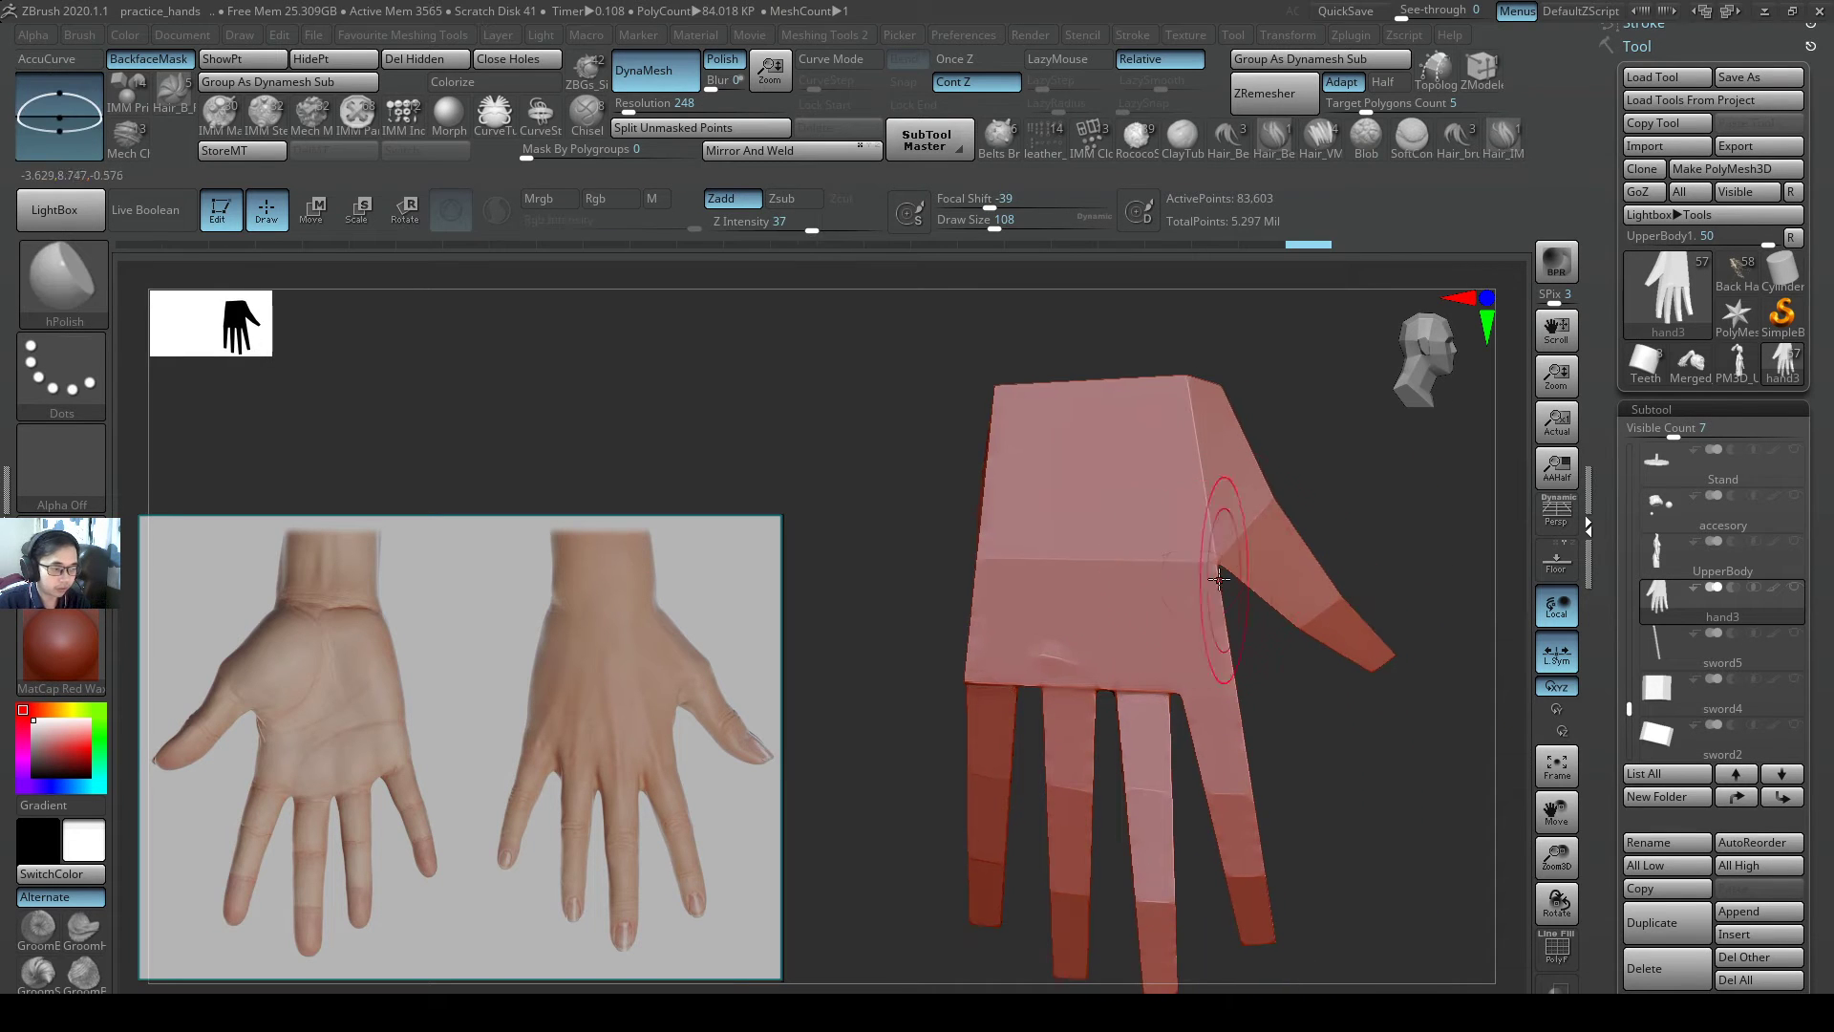
- Build up the four knuckles on the back of the hand with ClayBuildup at draw size 41
key(b)
key(c)
key(b)
key(s)
drag(1209, 661, 1186, 671)
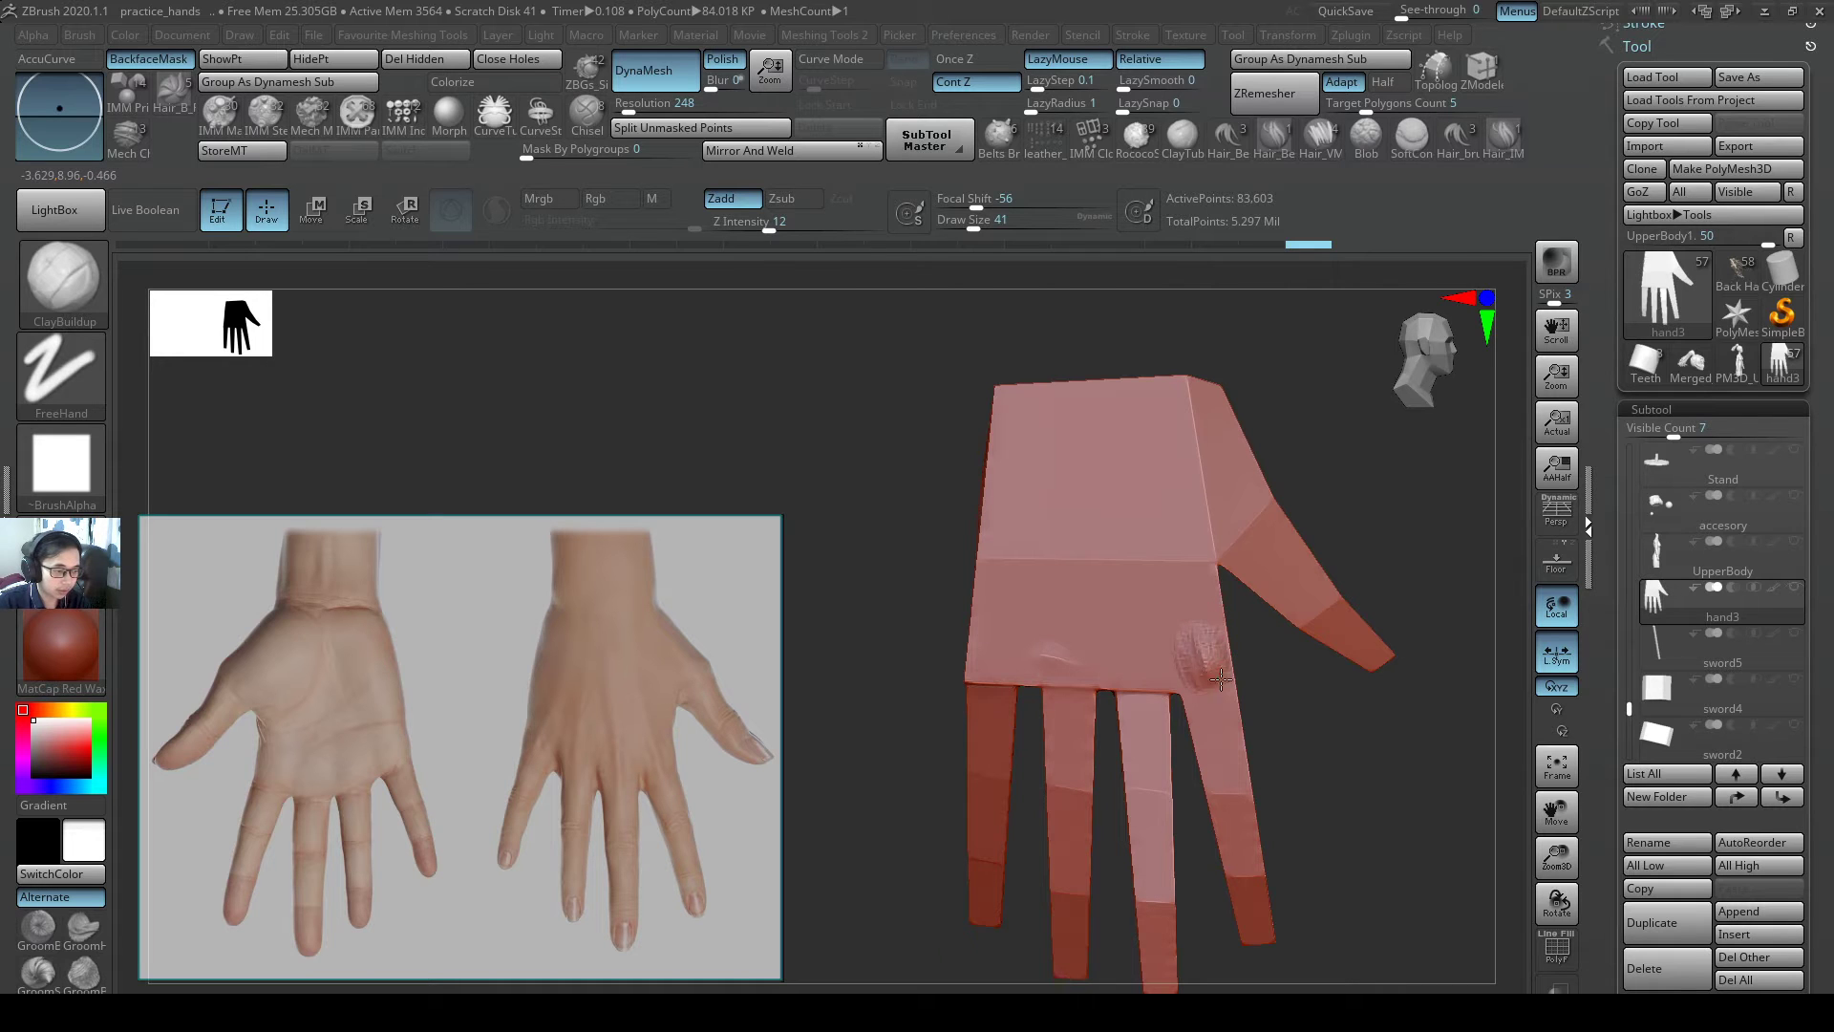
drag(1220, 679, 1146, 648)
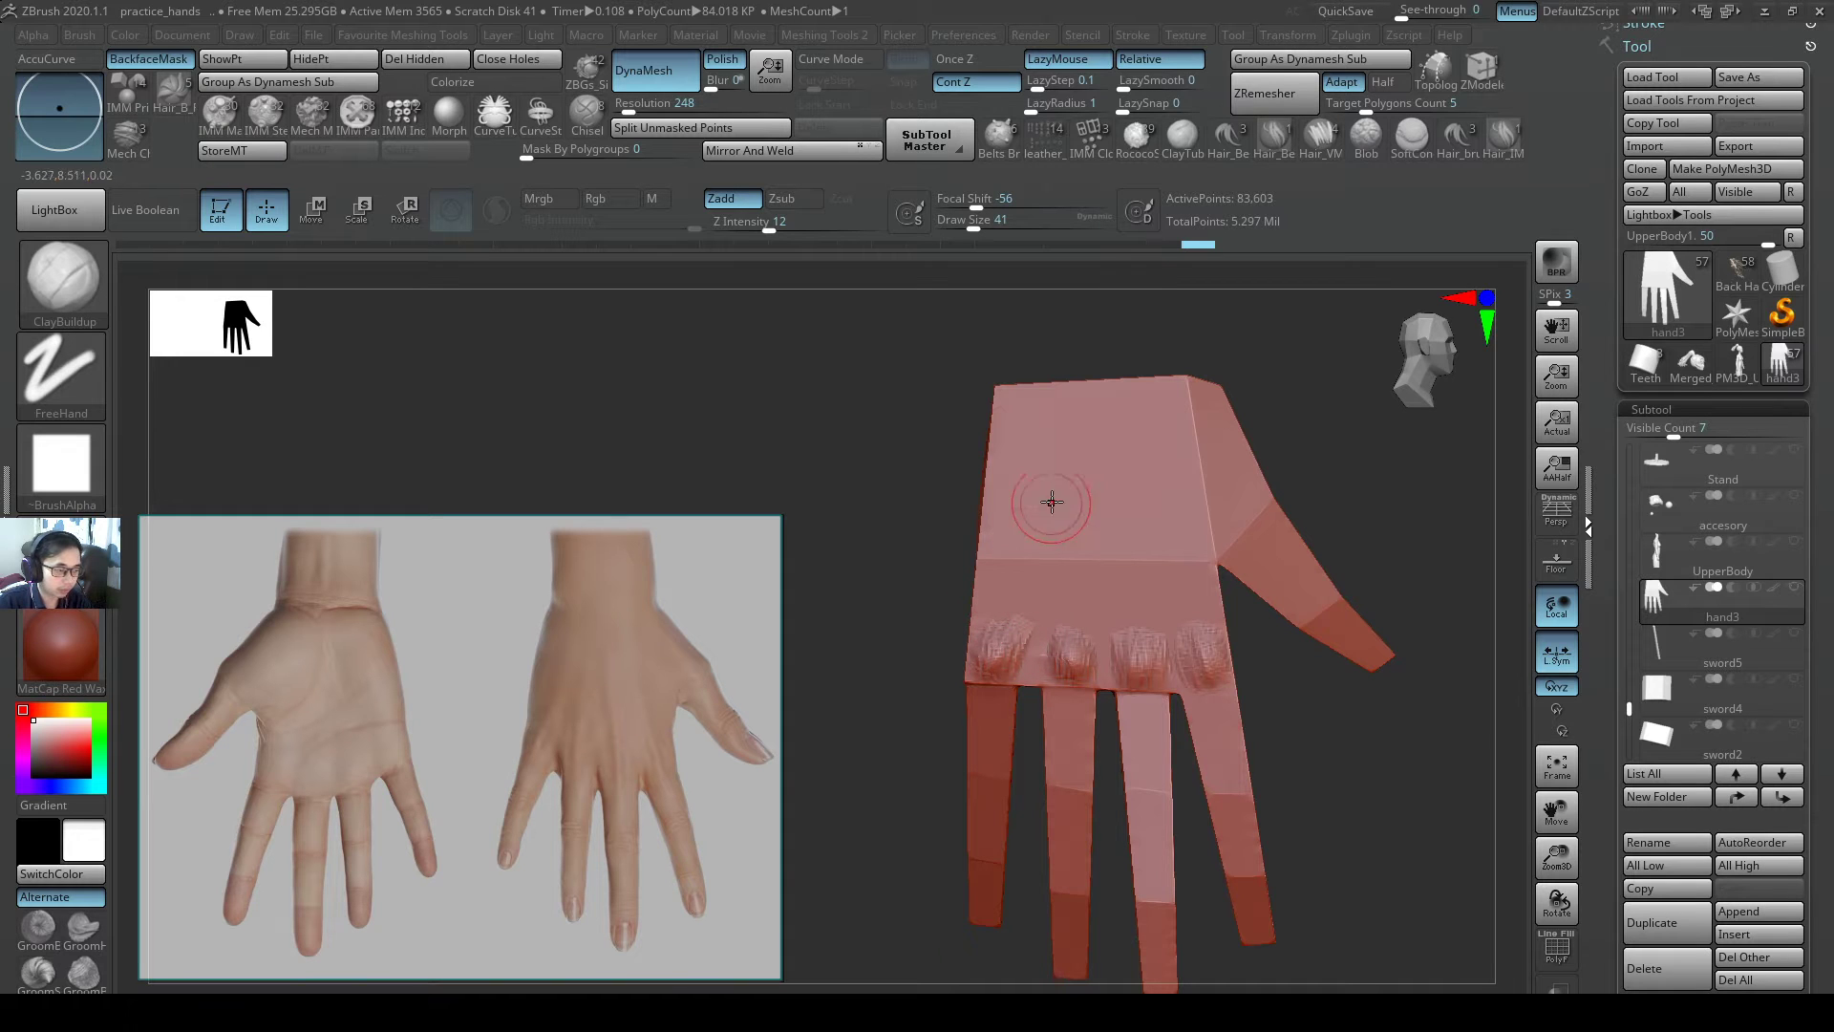
- Try tendon strokes from the wrist to the little-finger knuckle, undo them and set the draw size to 27
drag(1094, 418, 989, 664)
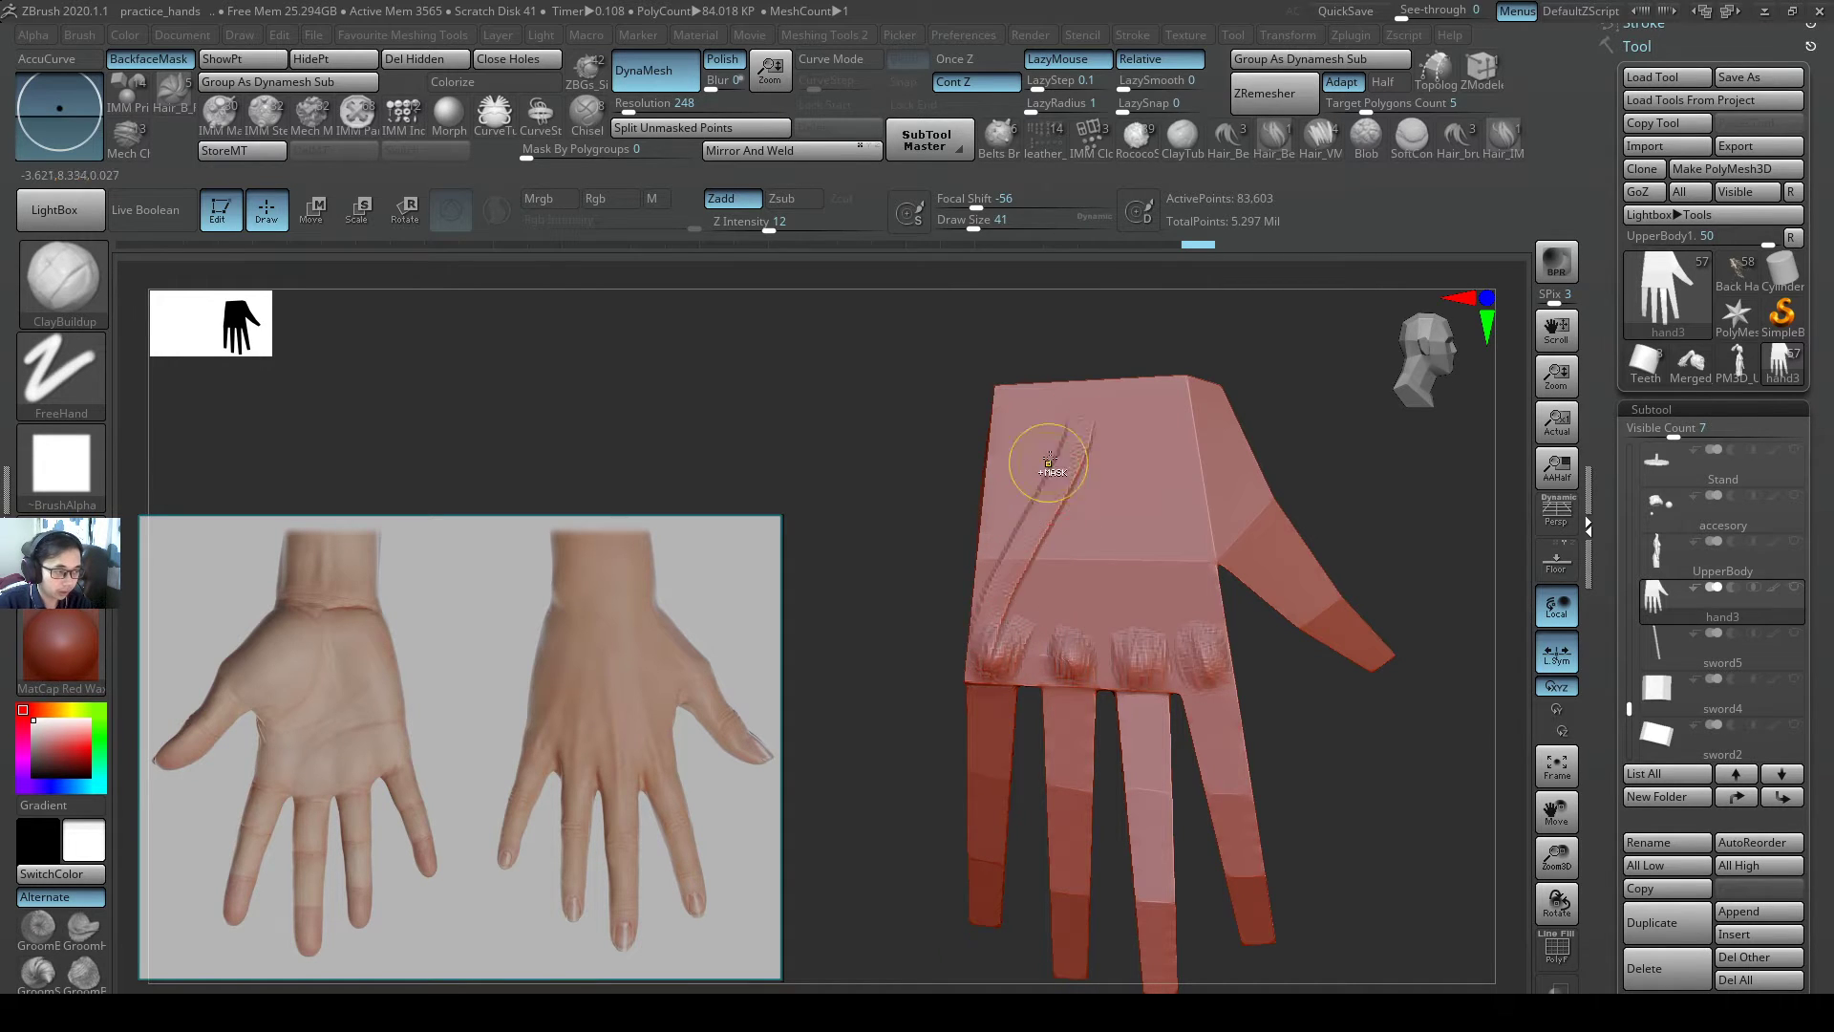
key(ctrl+z)
key(s)
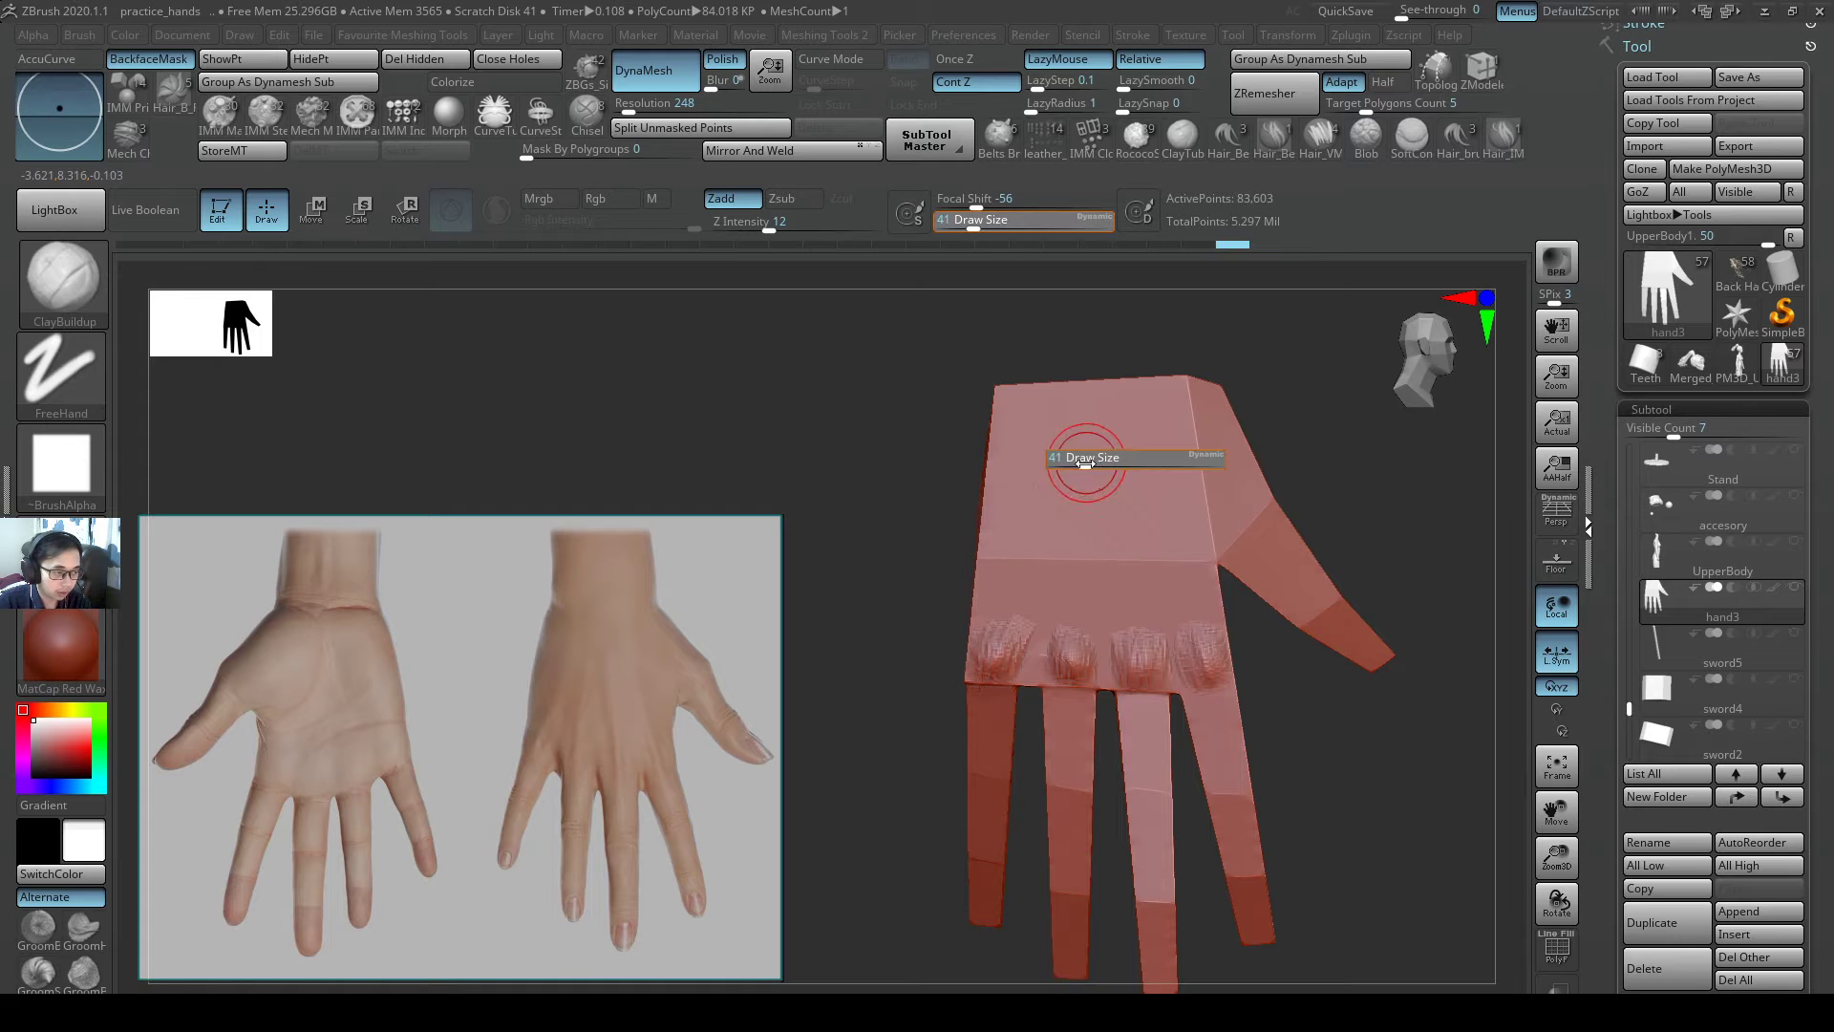
click(1073, 458)
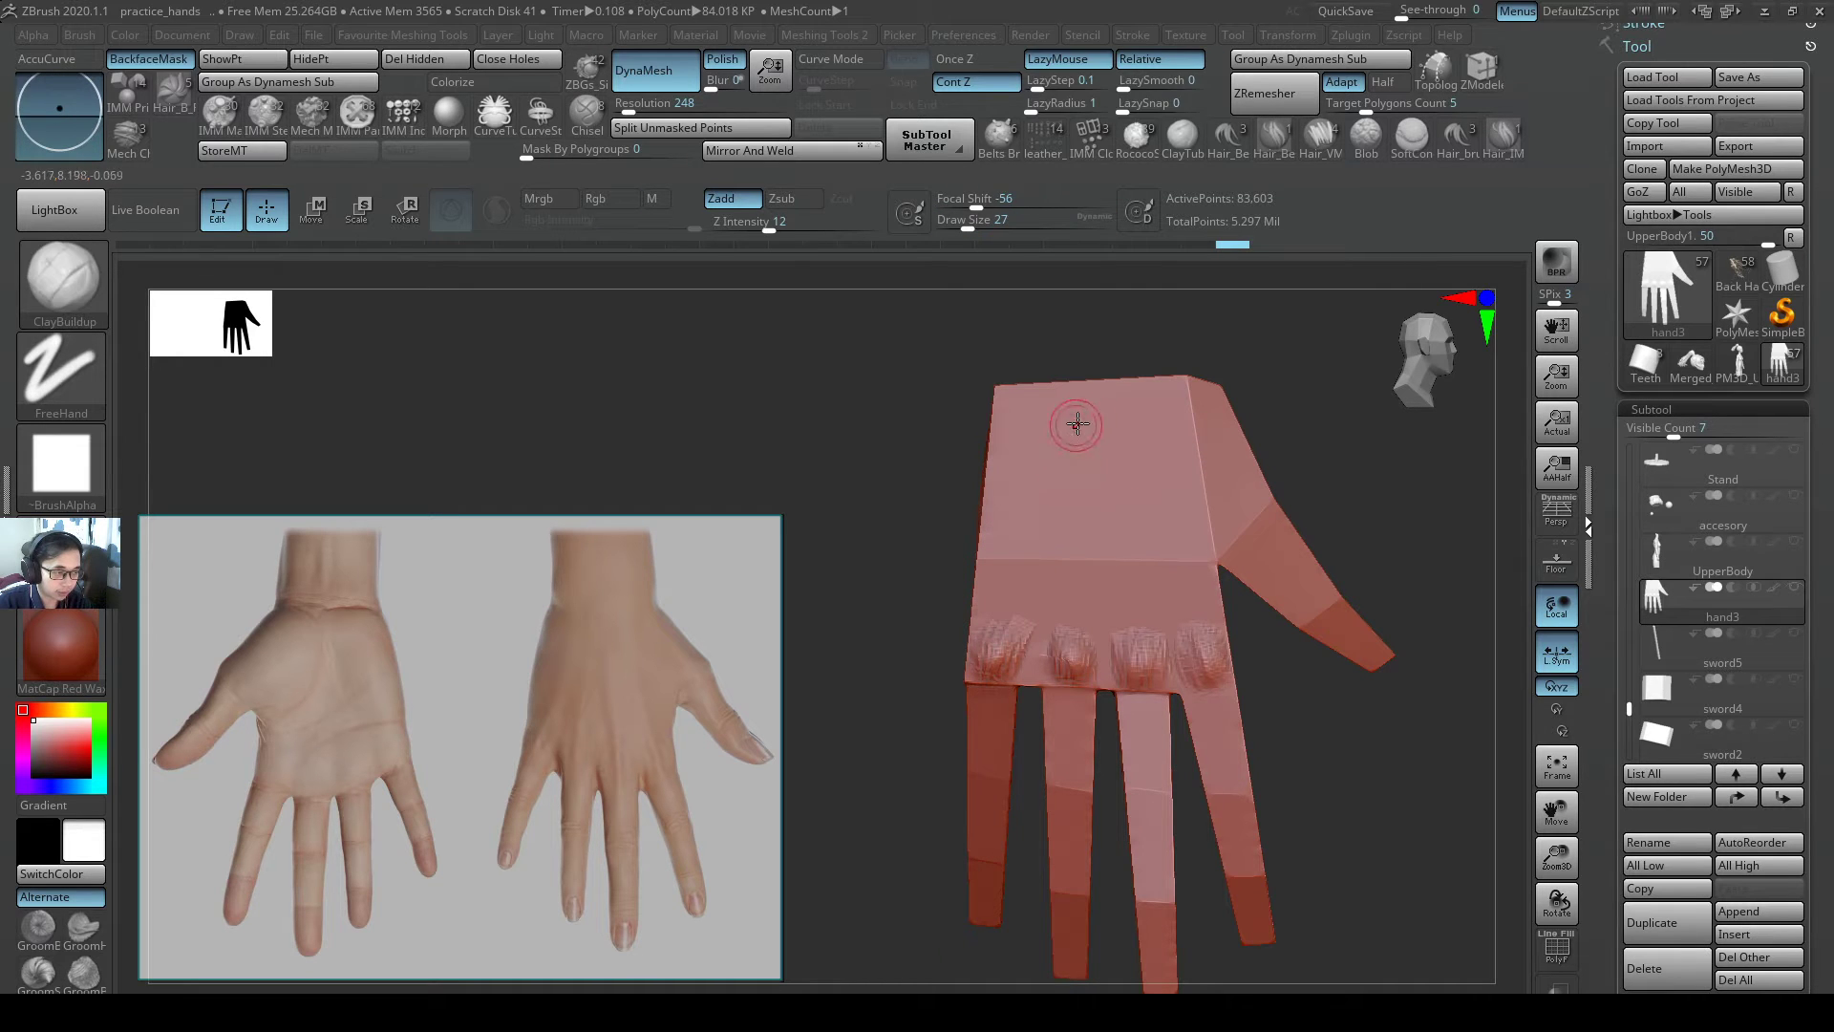
drag(1077, 423, 989, 638)
key(ctrl+z)
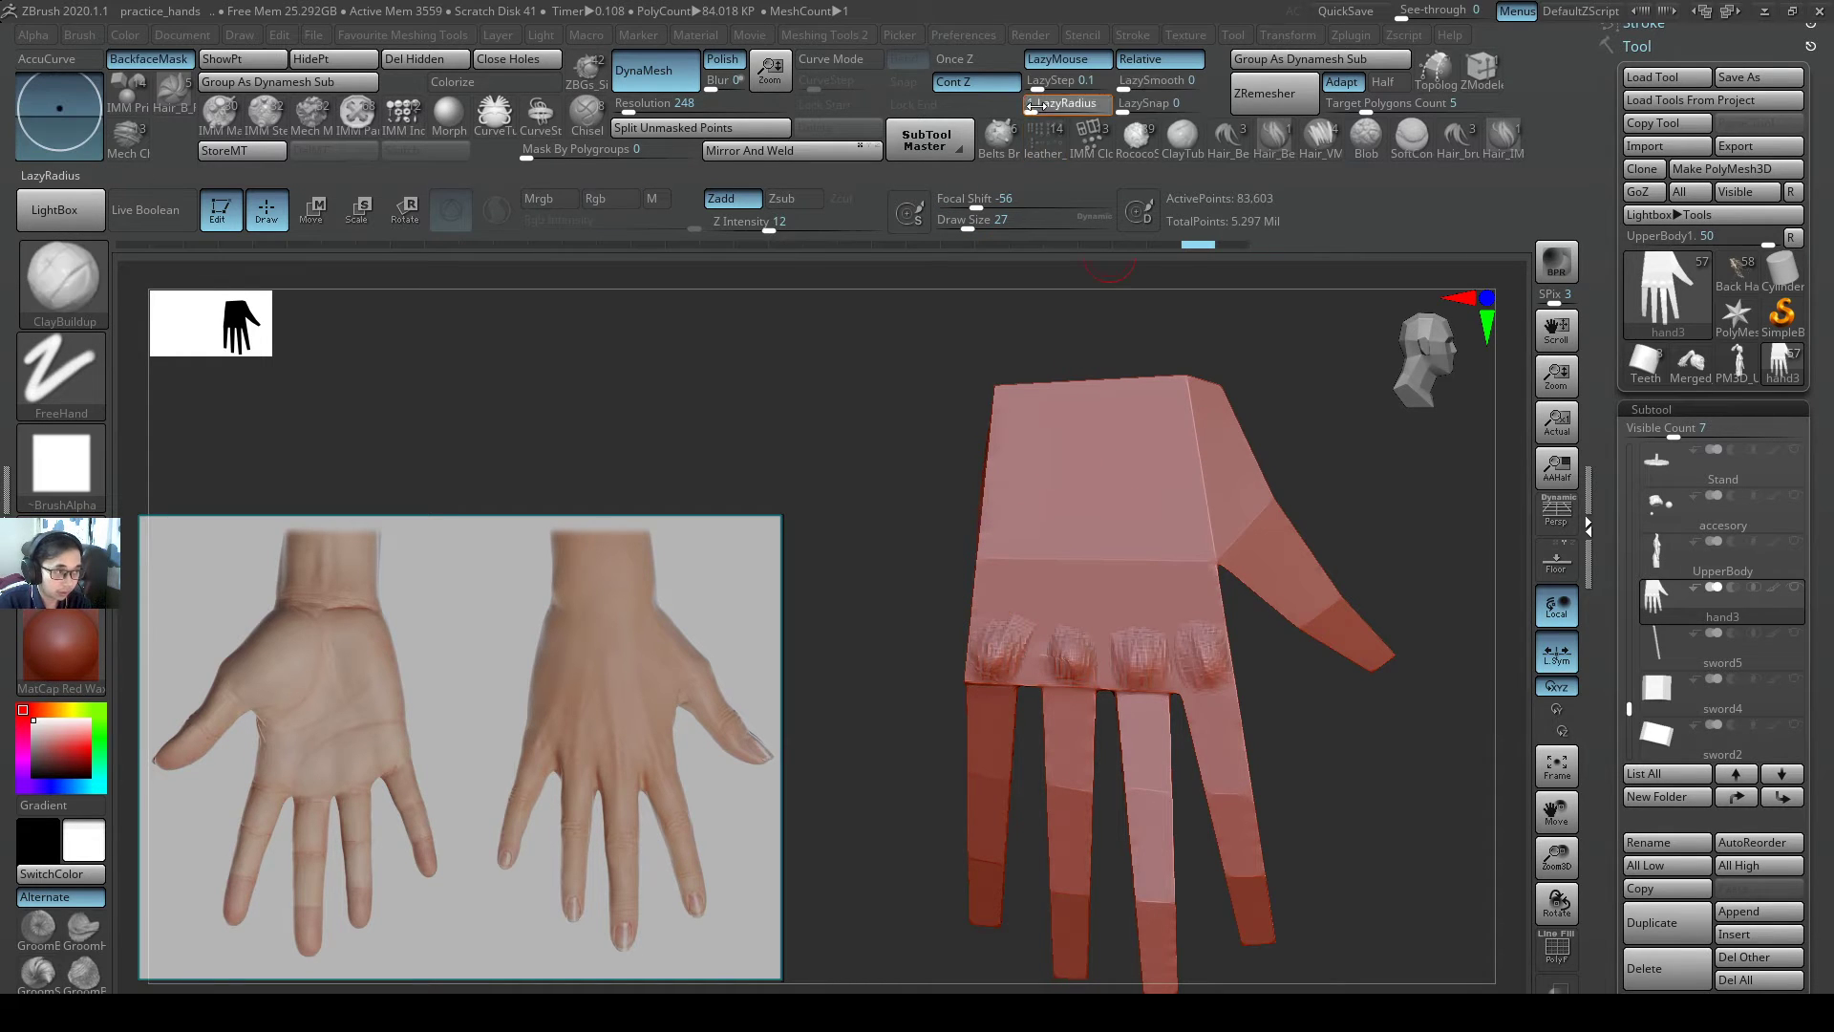
- Set LazyRadius to 46 and sculpt four tendons fanning from the wrist to the knuckles on the back of the hand
drag(1083, 399, 989, 674)
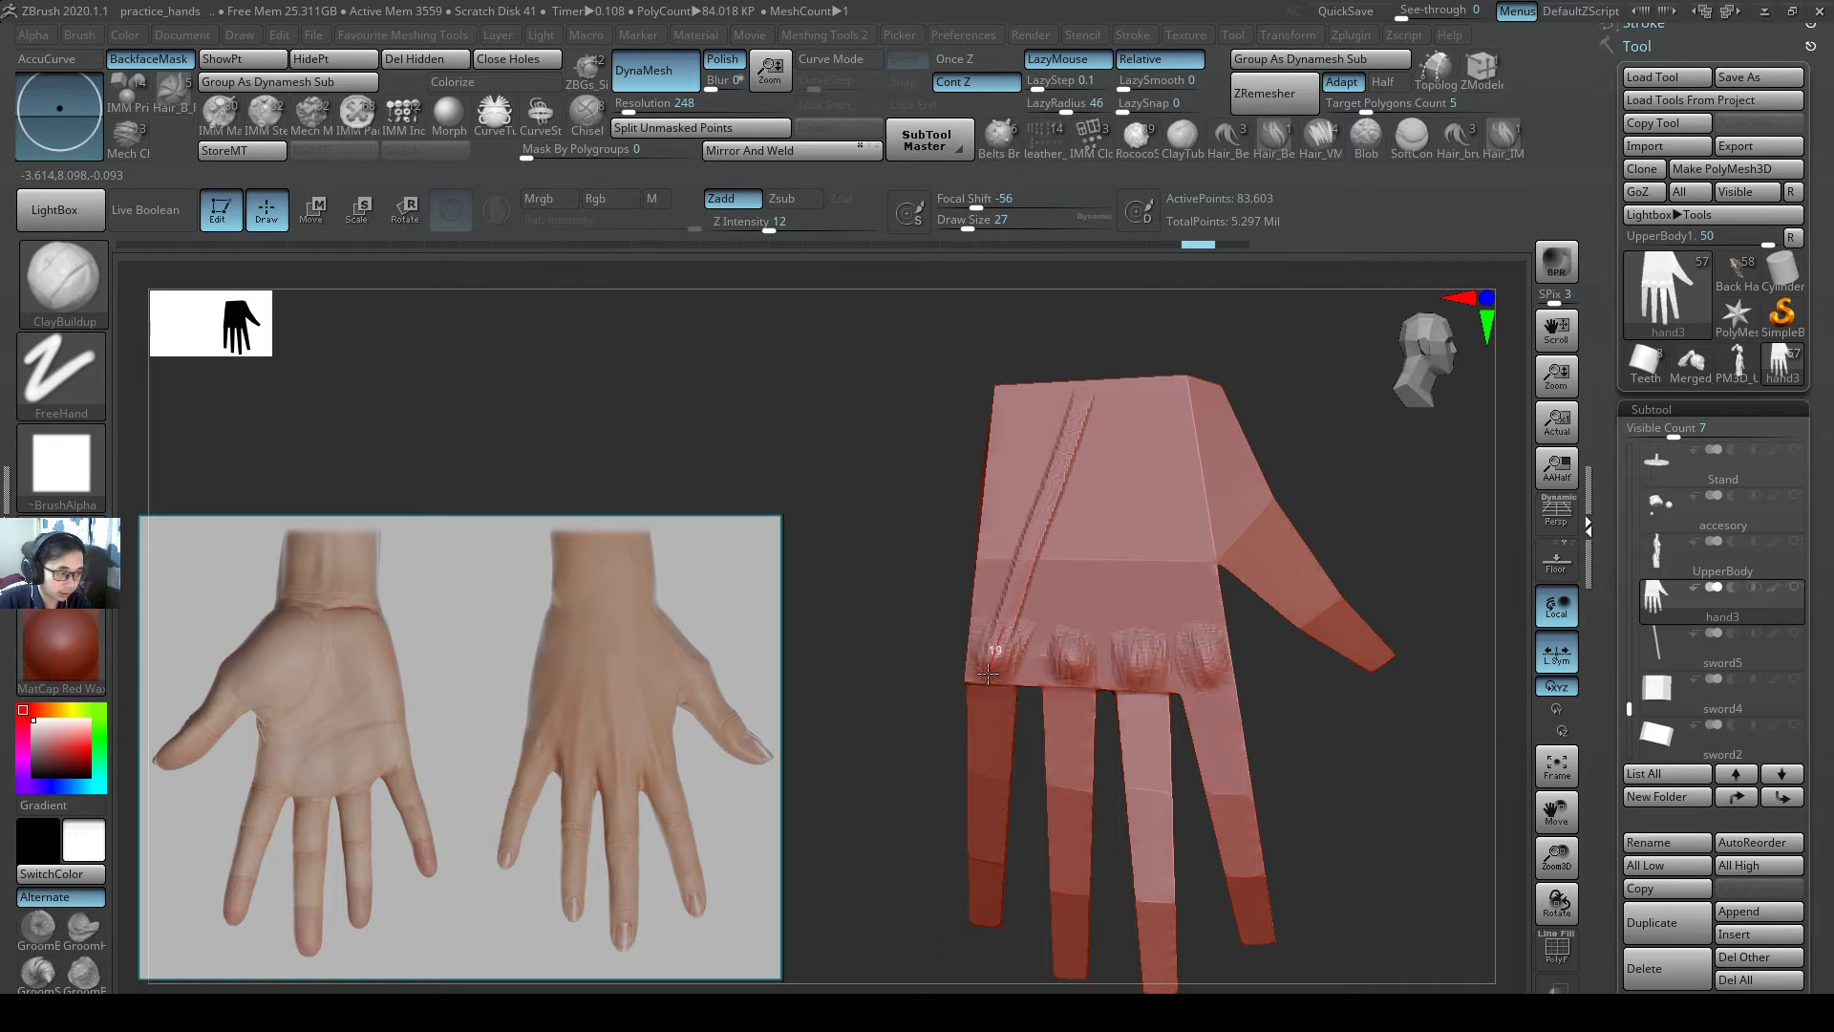
drag(1074, 558, 1065, 683)
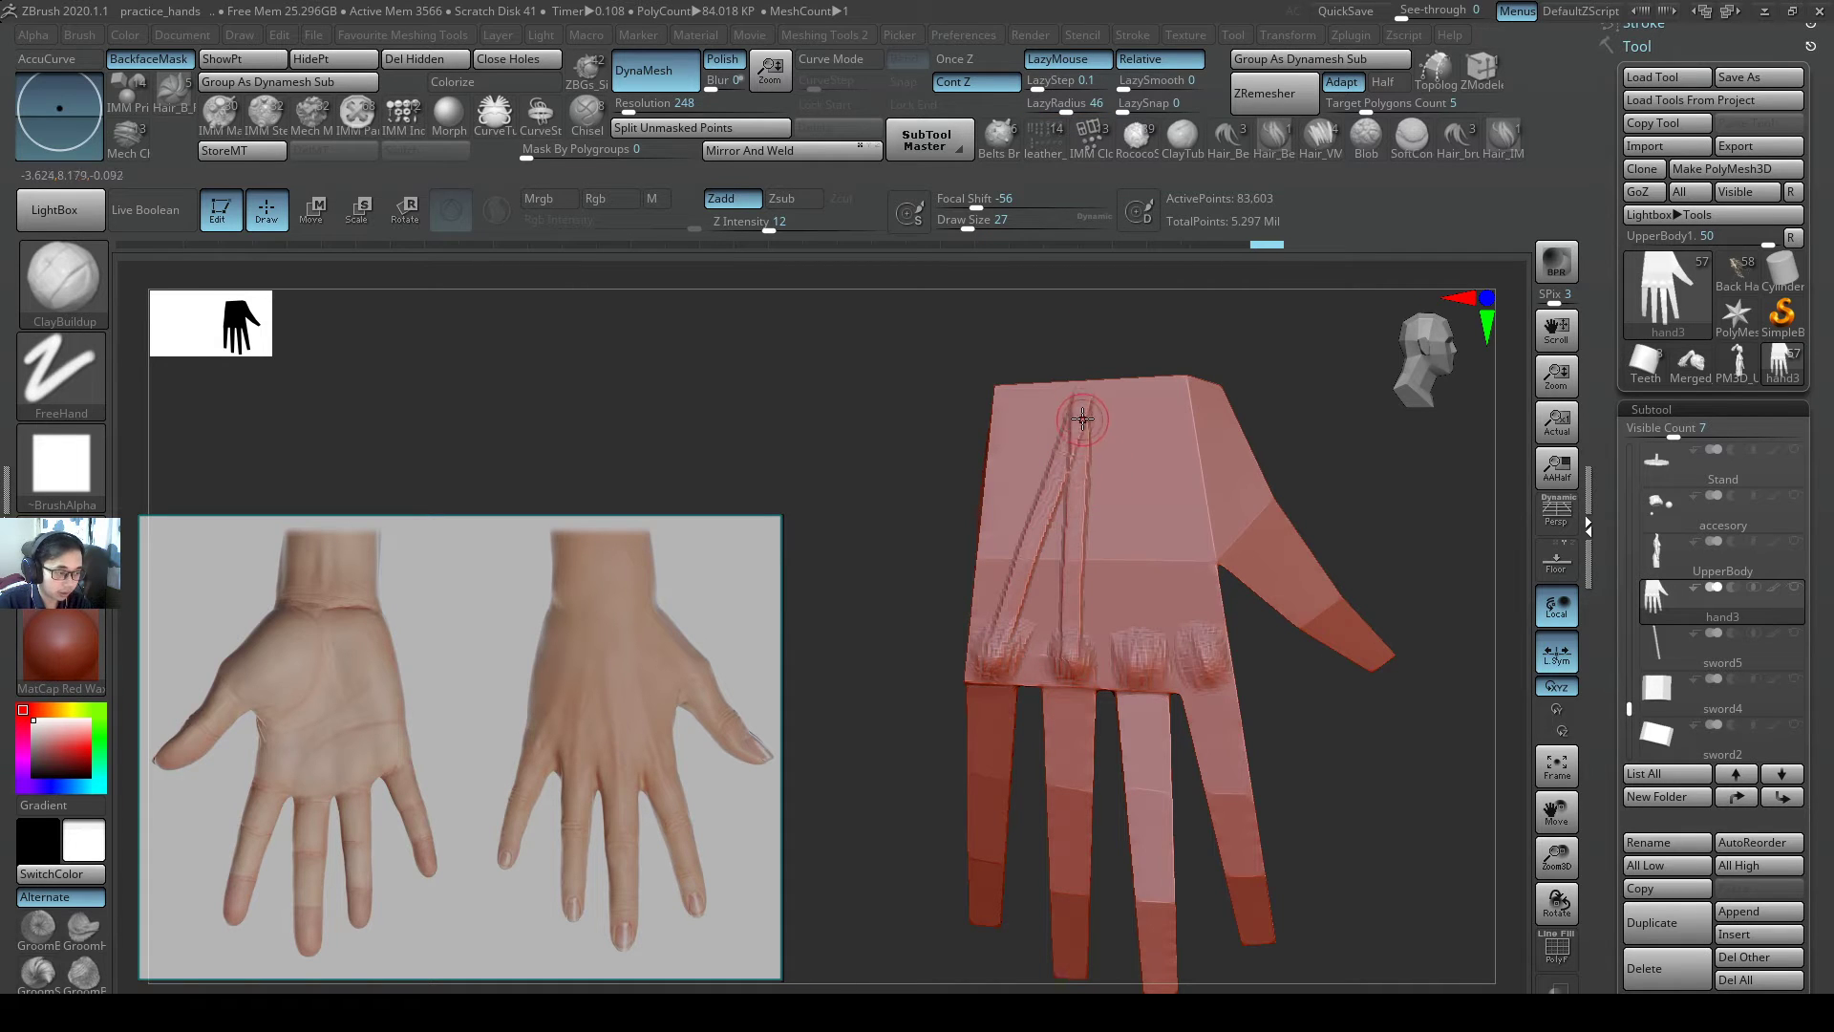
drag(1085, 385, 1133, 598)
drag(1124, 411, 1204, 655)
right_drag(1060, 454, 1108, 441)
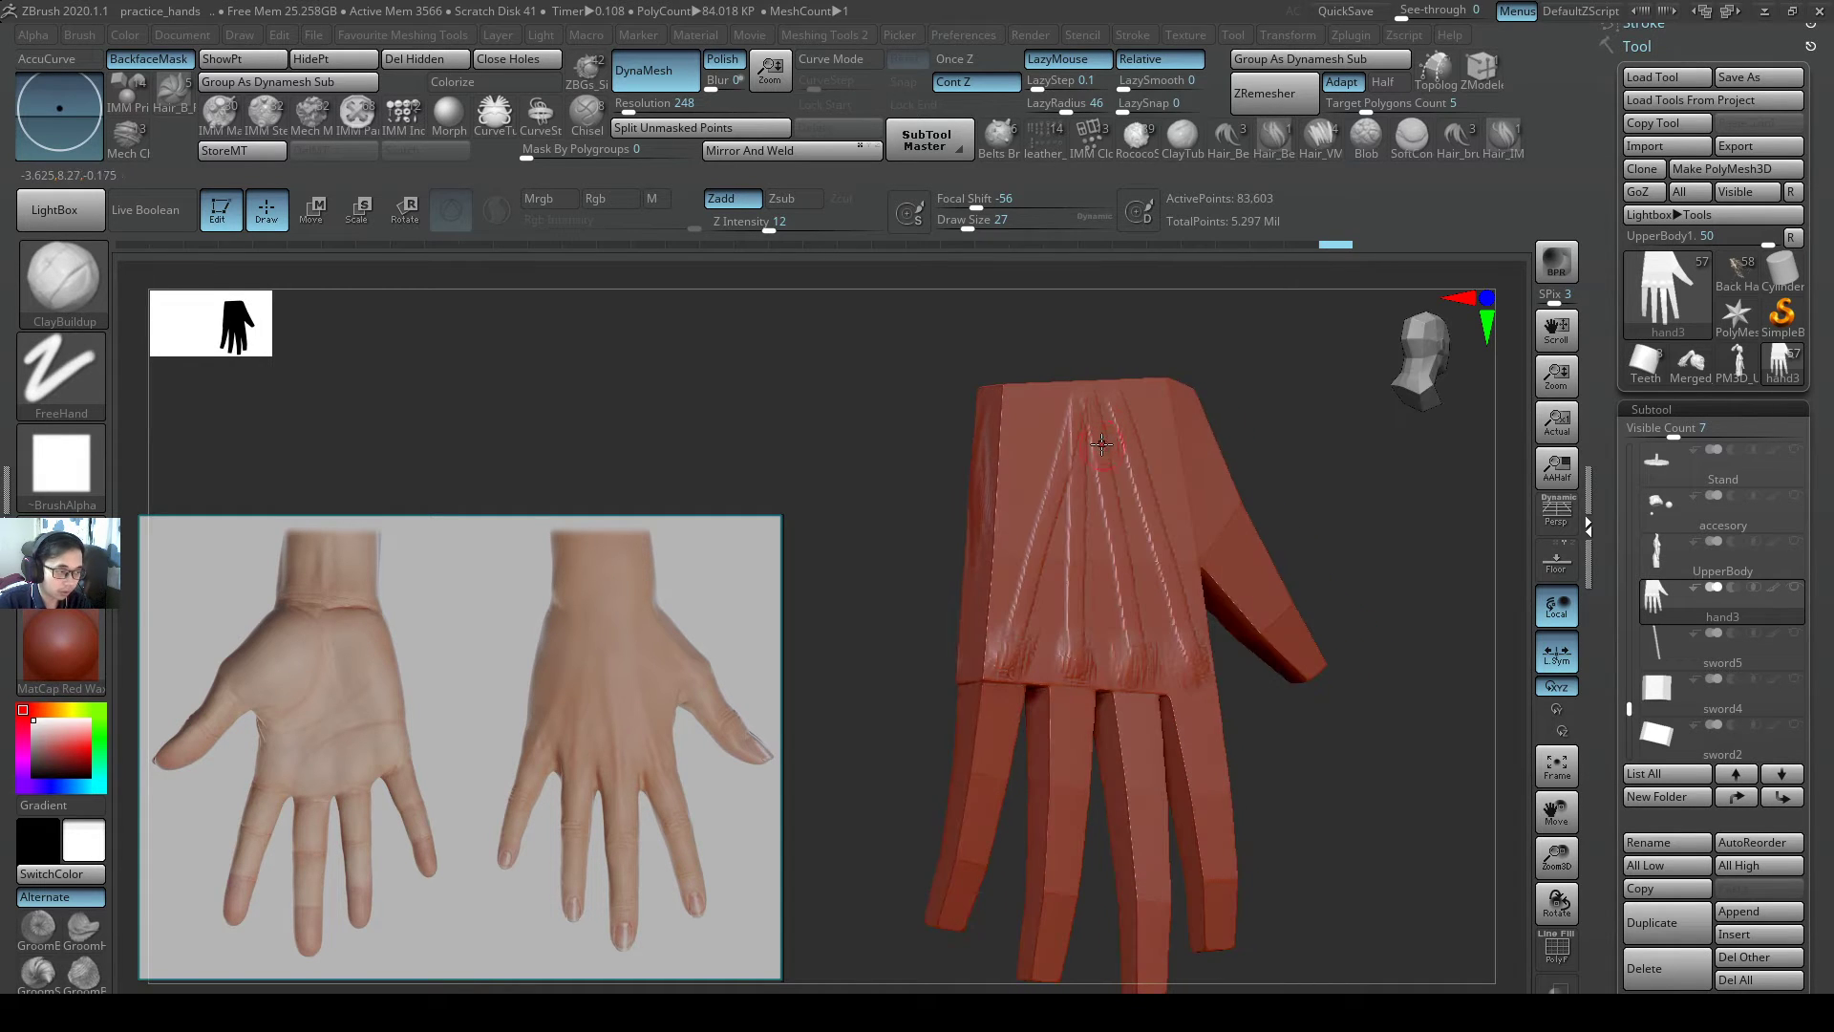
- Set the draw size to 112 and smooth the tendons and knuckles on the back of the hand
key(s)
drag(1108, 449, 1136, 451)
shift+drag(1067, 667, 1182, 630)
mouse_move(1142, 583)
right_down()
mouse_move(1123, 580)
mouse_move(1225, 493)
right_up()
right_drag(1235, 469, 1218, 460)
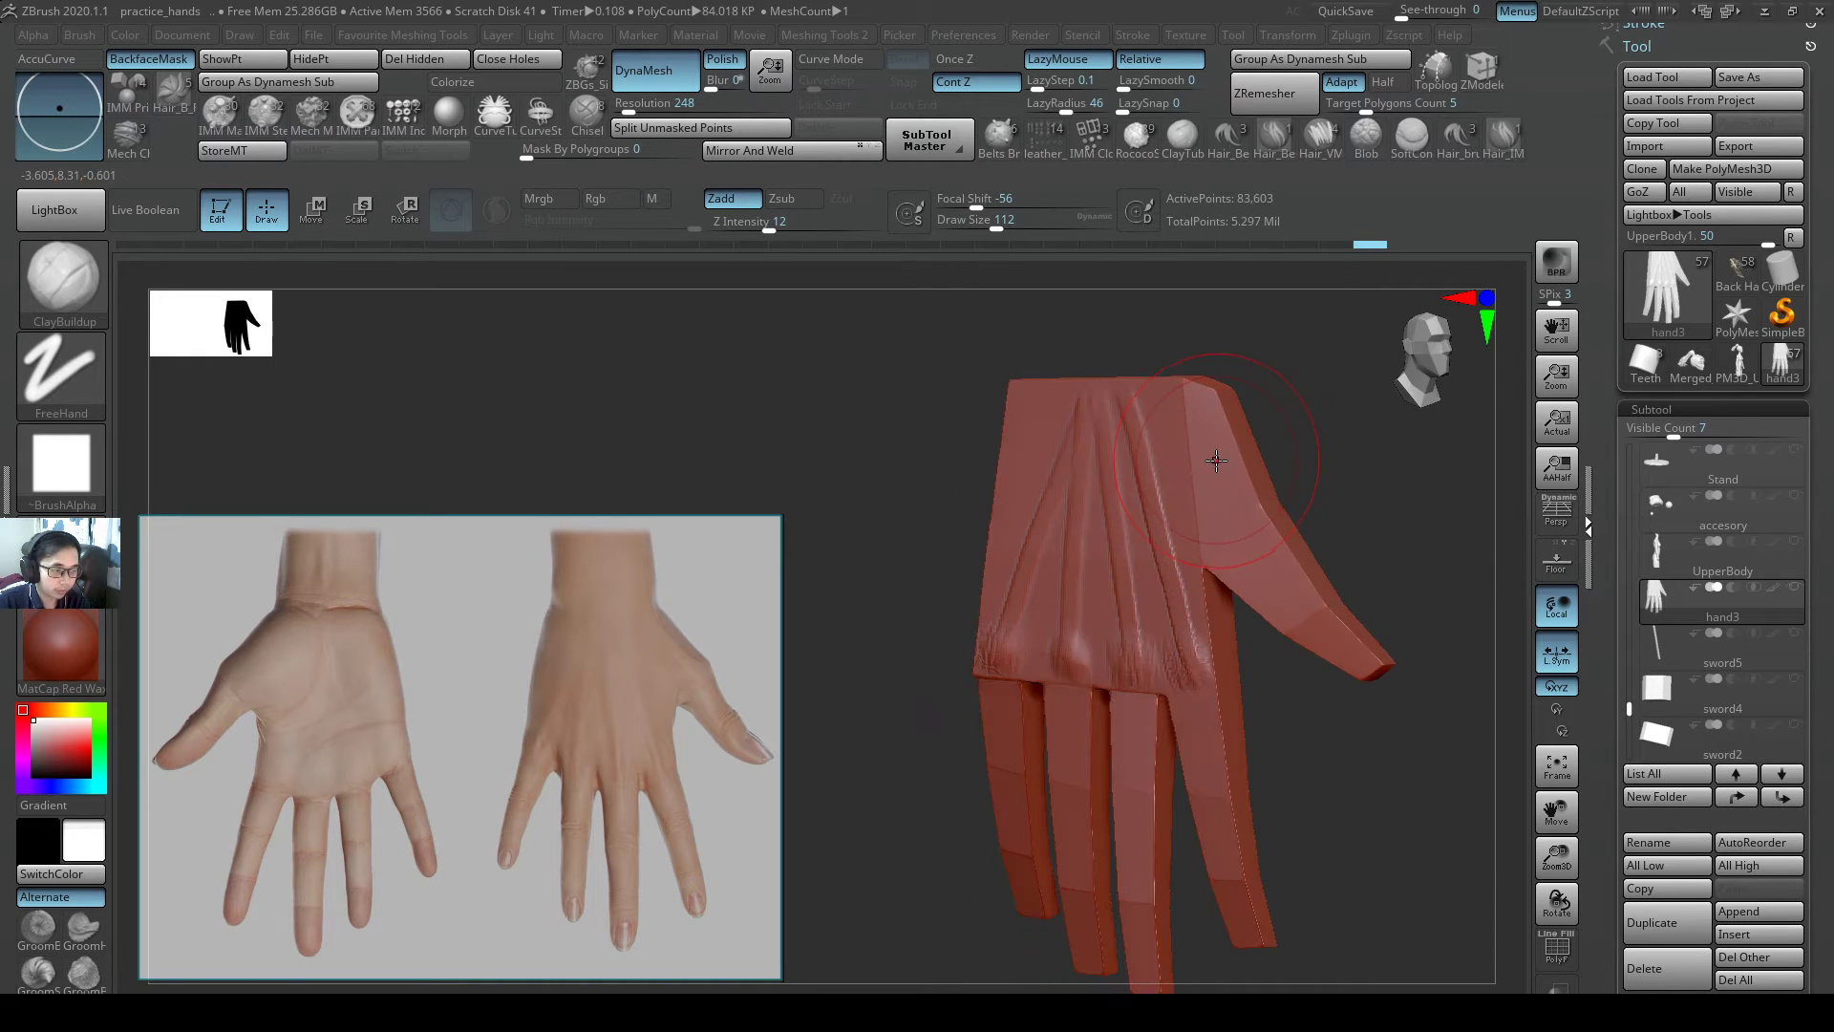
- Set the draw size to 41 and LazyRadius to 1, and sculpt the tendon running from the wrist along the thumb
key(s)
mouse_move(1229, 461)
mouse_down()
mouse_move(1185, 439)
mouse_move(1215, 482)
mouse_up()
key(s)
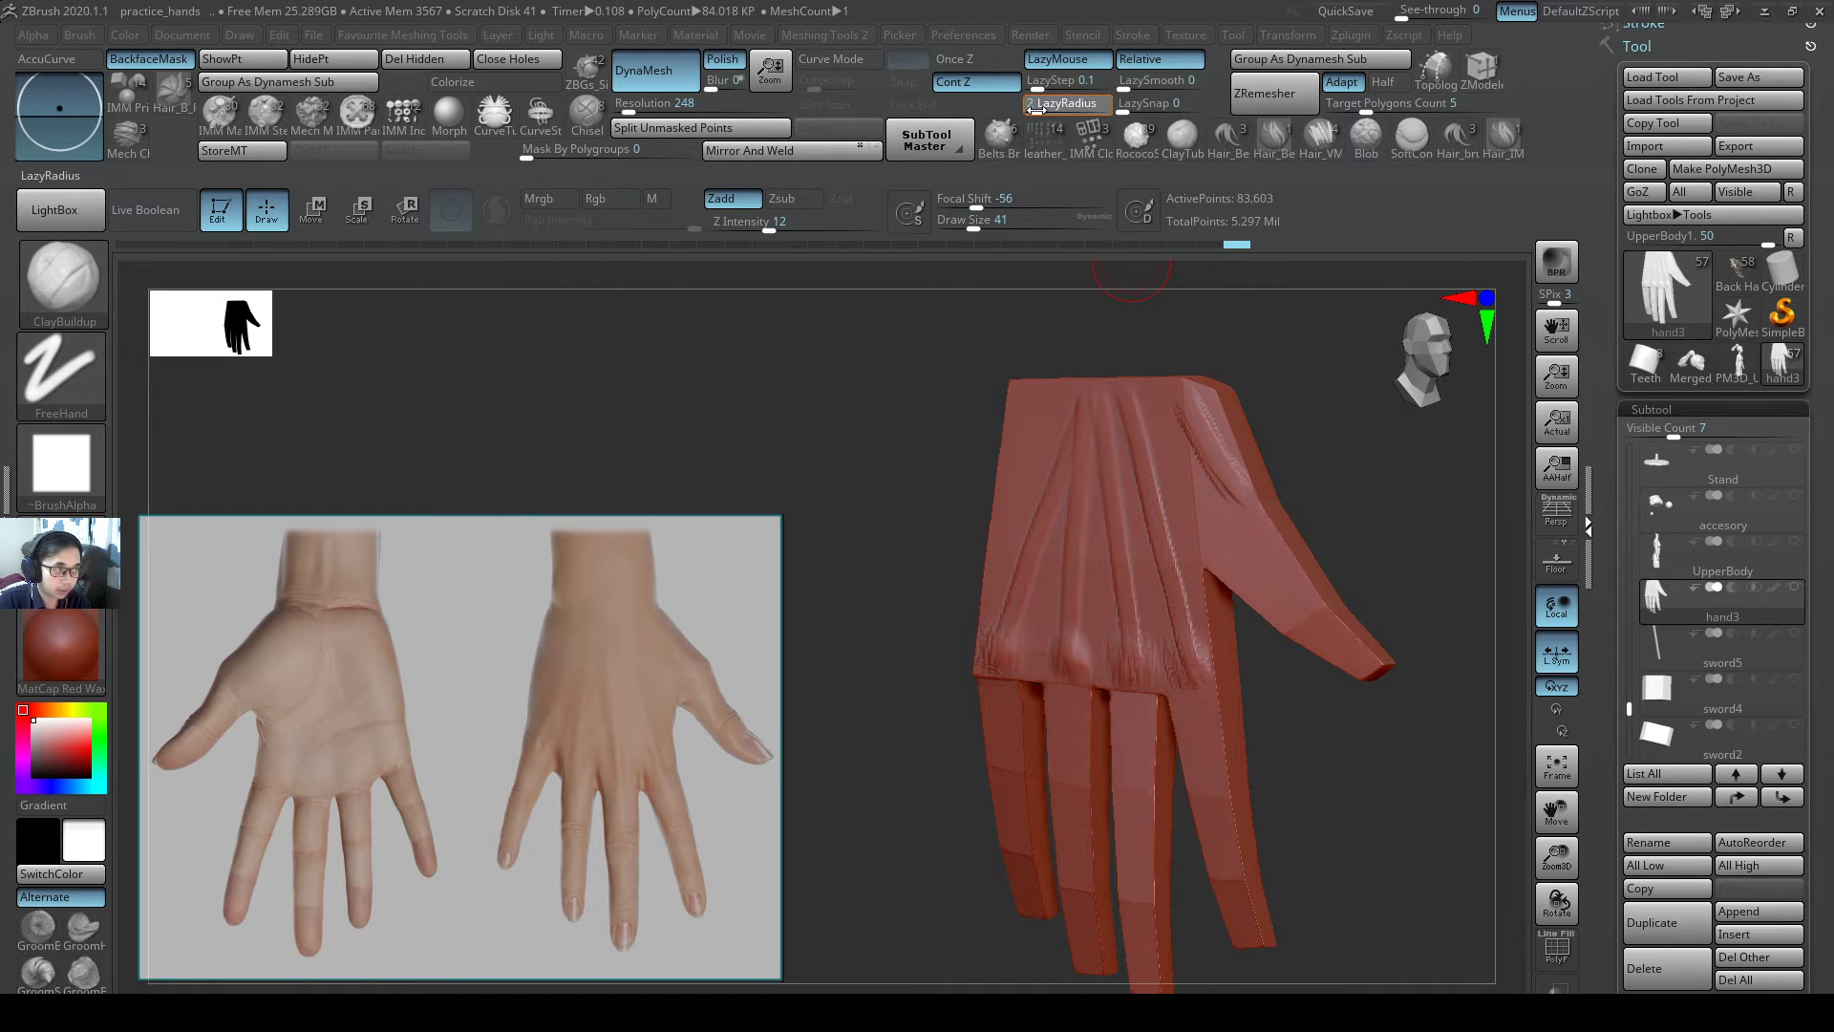
drag(1037, 111, 1030, 111)
right_drag(1263, 479, 1249, 492)
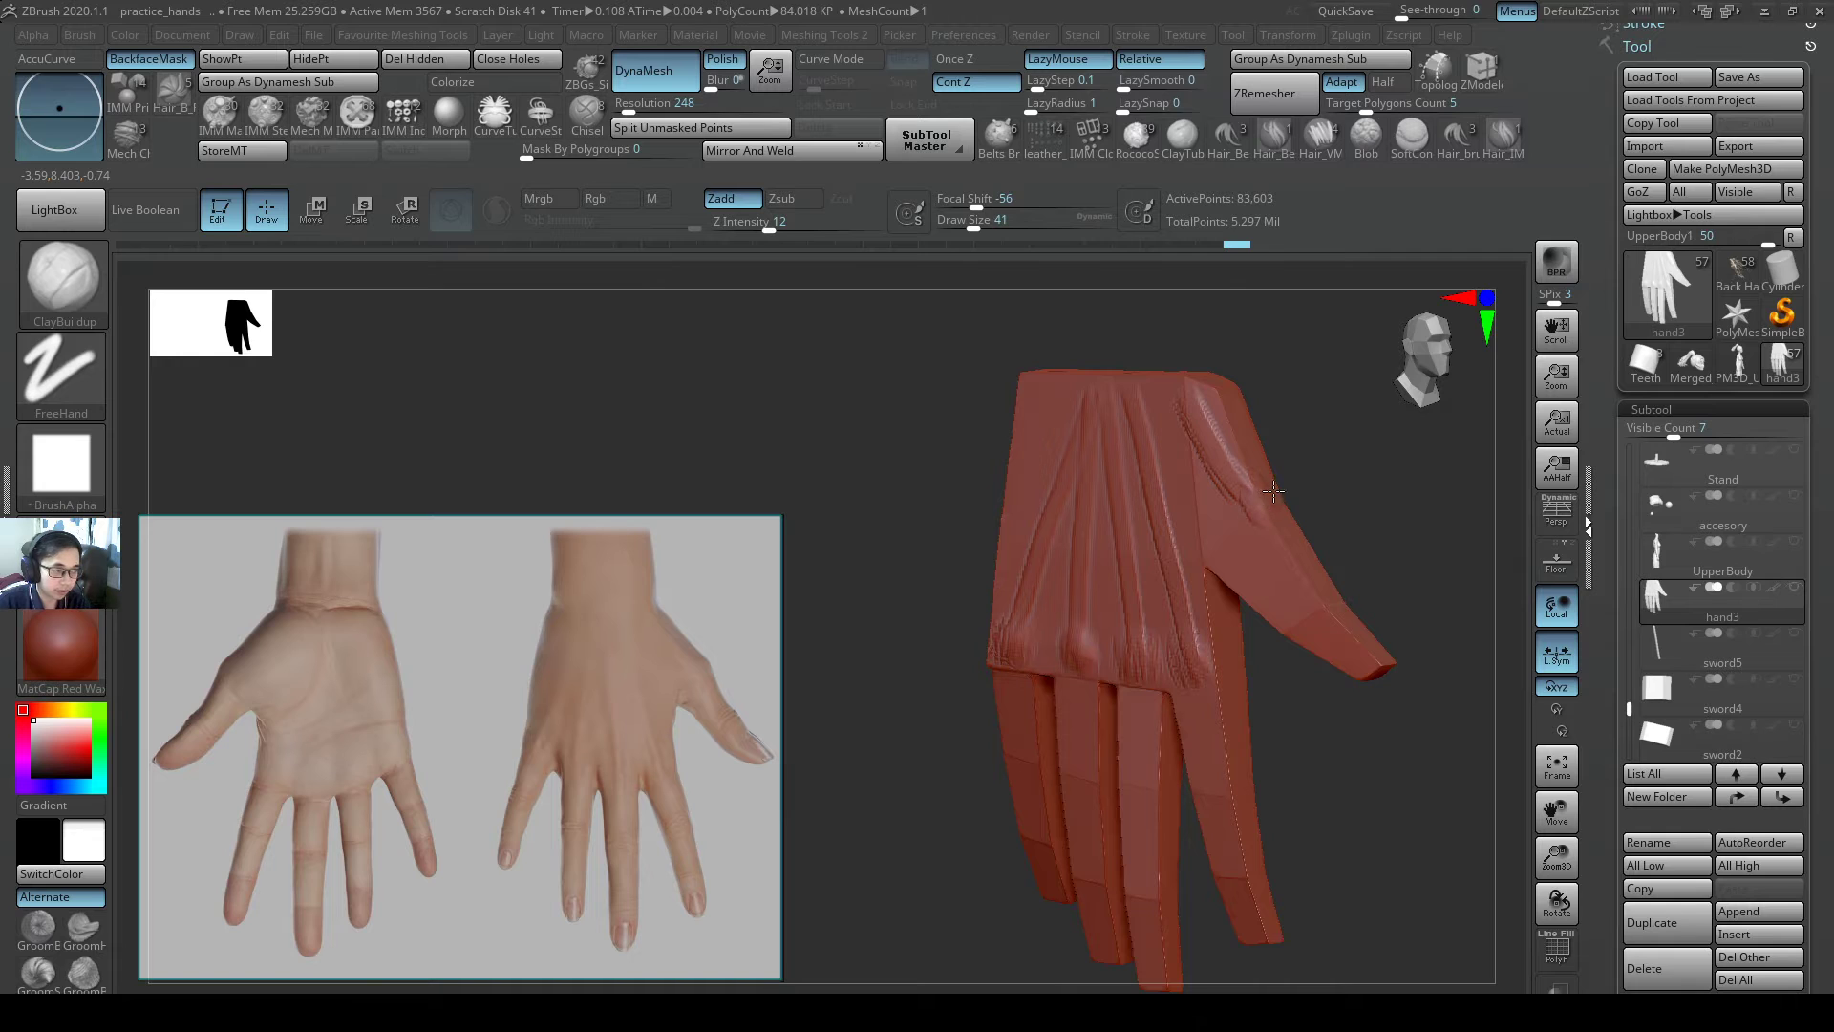
mouse_move(1258, 492)
mouse_down()
mouse_move(1263, 585)
mouse_move(1295, 610)
mouse_up()
mouse_move(1380, 598)
right_down()
mouse_move(1330, 594)
mouse_move(1313, 485)
right_up()
right_drag(1131, 421, 1165, 430)
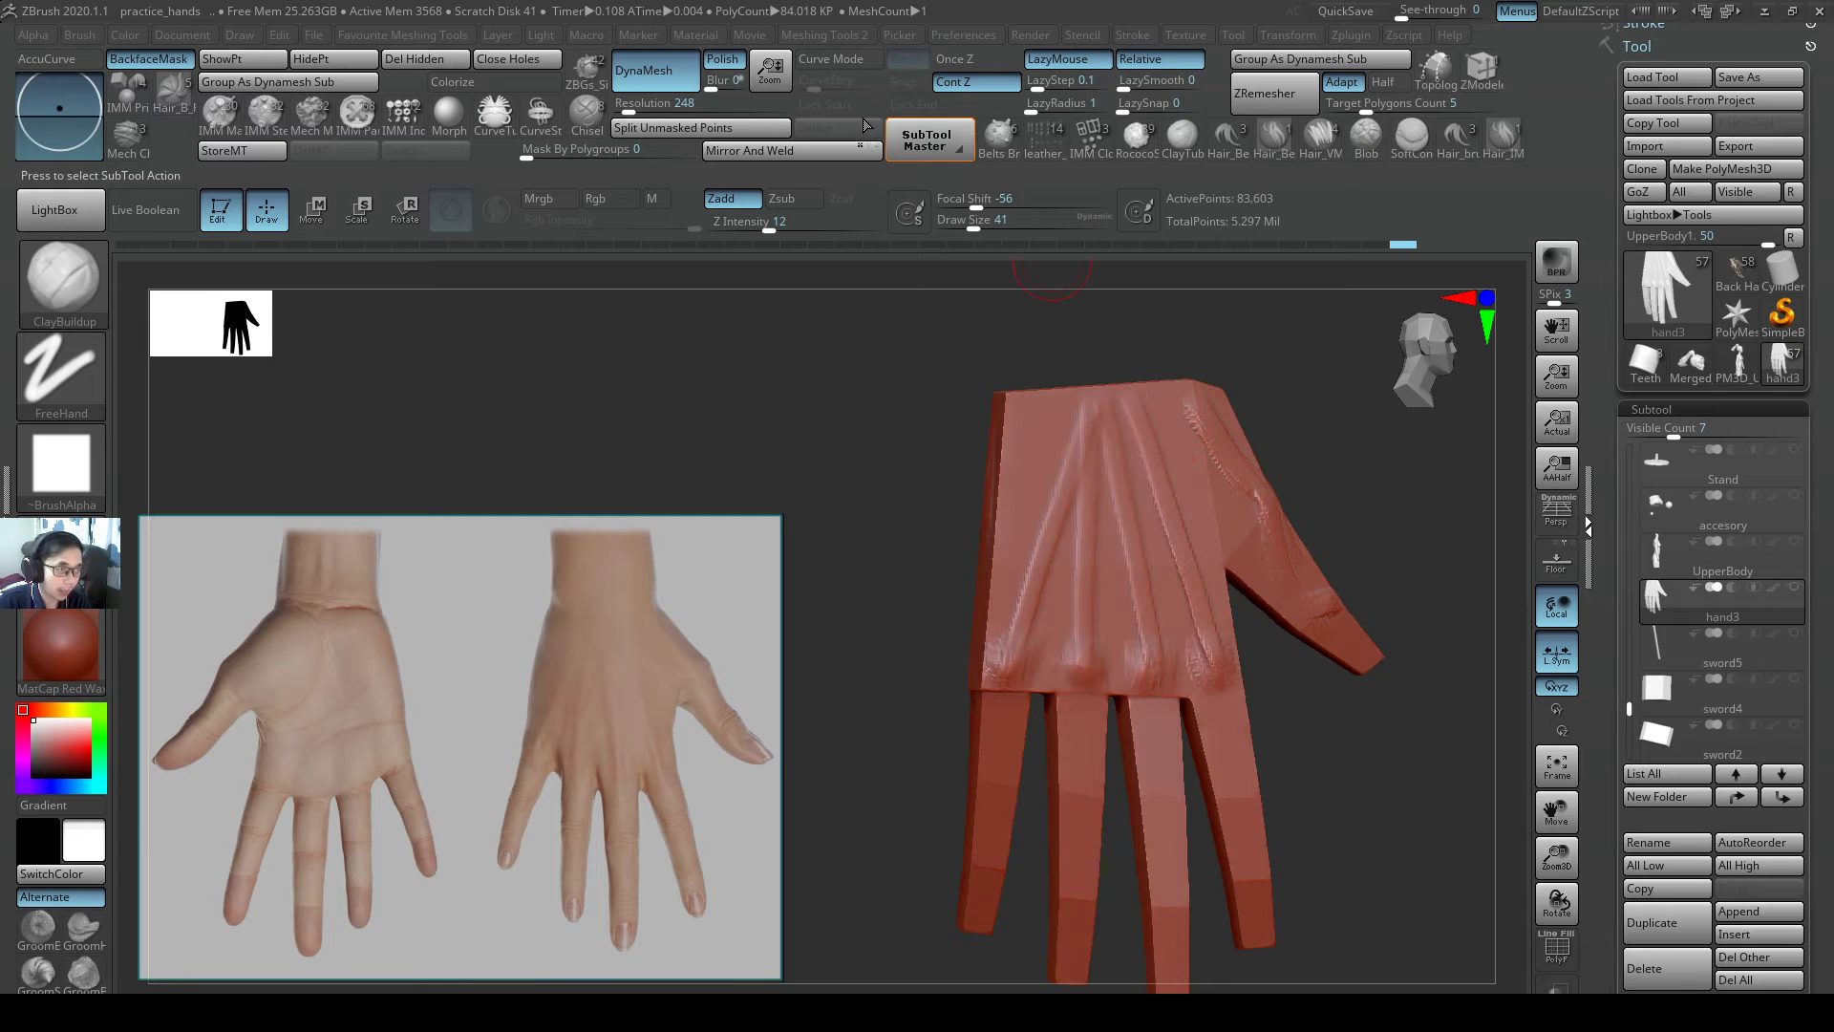
- Remesh the hand with DynaMesh and smooth the thumb and the back of the hand at draw size 87
click(647, 74)
key(s)
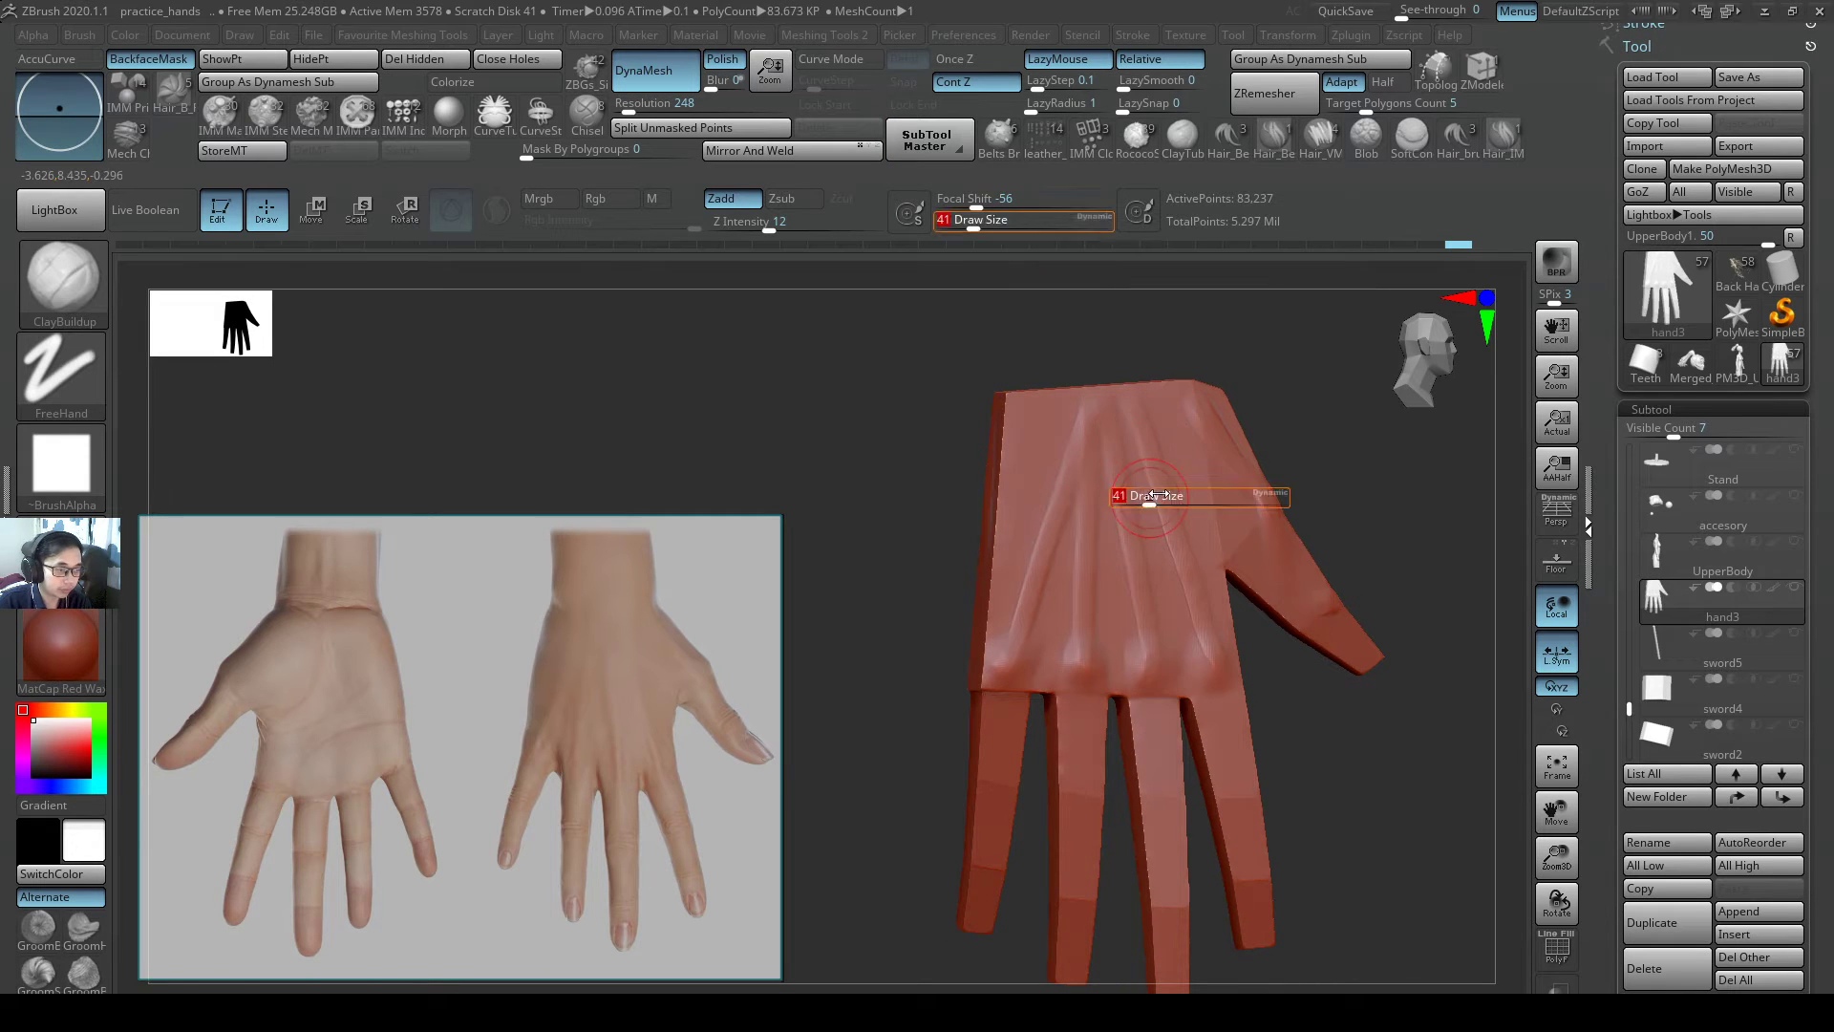
drag(1154, 504, 1171, 503)
shift+right_drag(1228, 437, 1190, 401)
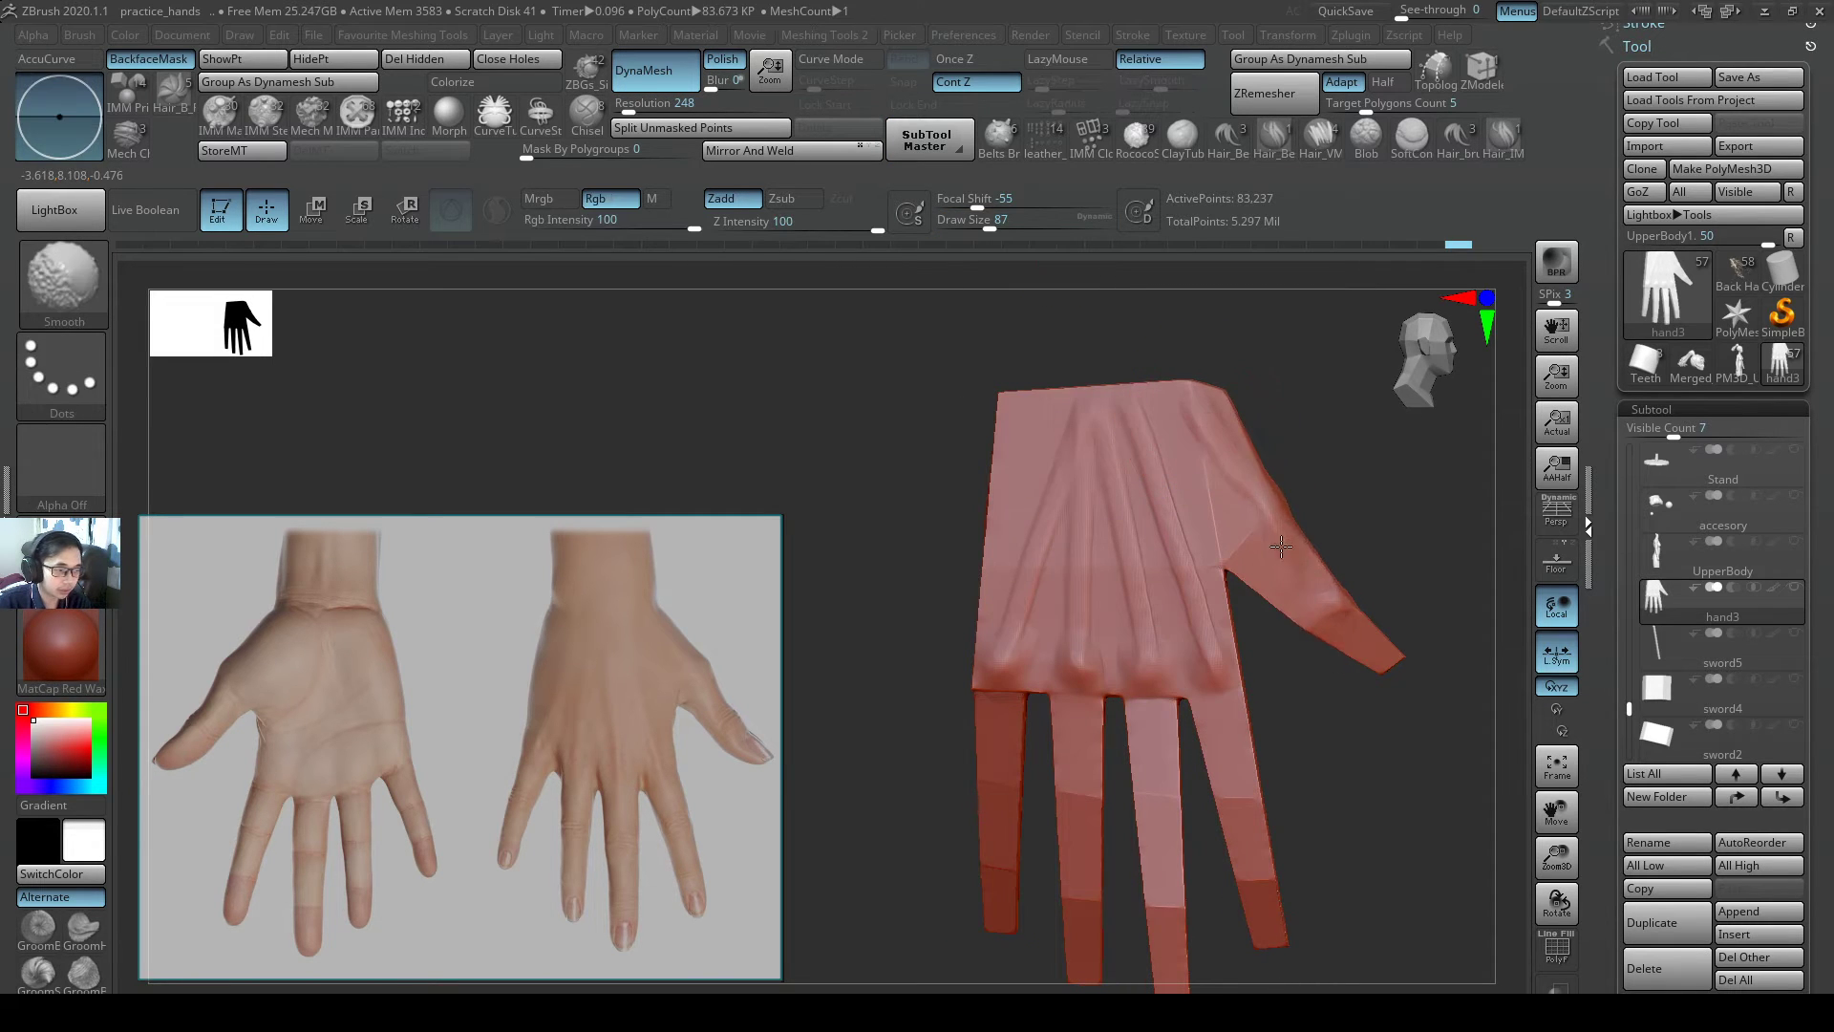
shift+drag(1281, 547, 1253, 520)
mouse_move(1056, 406)
shift+mouse_down()
mouse_move(1010, 433)
mouse_move(975, 537)
mouse_move(1015, 417)
mouse_move(1136, 412)
shift+mouse_up()
mouse_move(1207, 490)
shift+mouse_down()
mouse_move(1286, 581)
mouse_move(1328, 600)
shift+mouse_up()
mouse_move(1211, 426)
shift+mouse_down()
mouse_move(1190, 407)
mouse_move(1217, 438)
shift+mouse_up()
- Smooth the wrist corners and the hard edge running down the hand's little-finger side
right_drag(1224, 426, 1233, 453)
shift+drag(1227, 384, 1171, 384)
right_drag(1171, 384, 1242, 391)
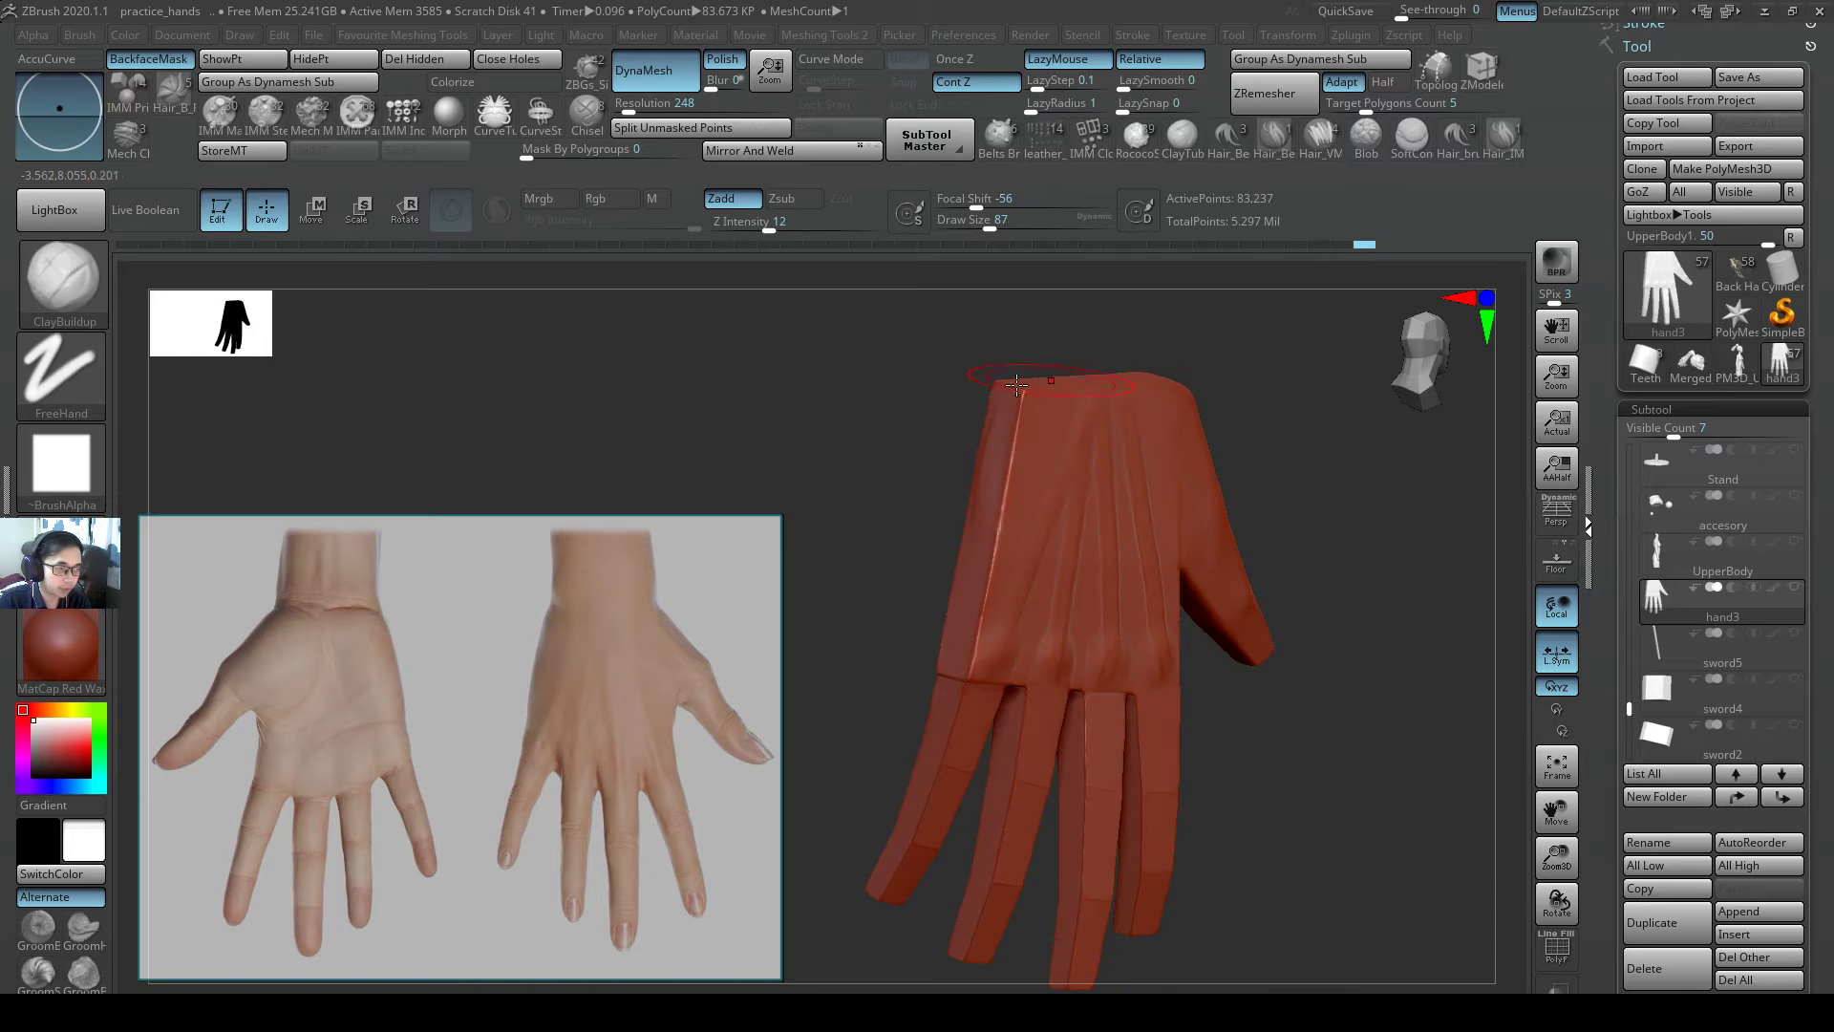
key(shift)
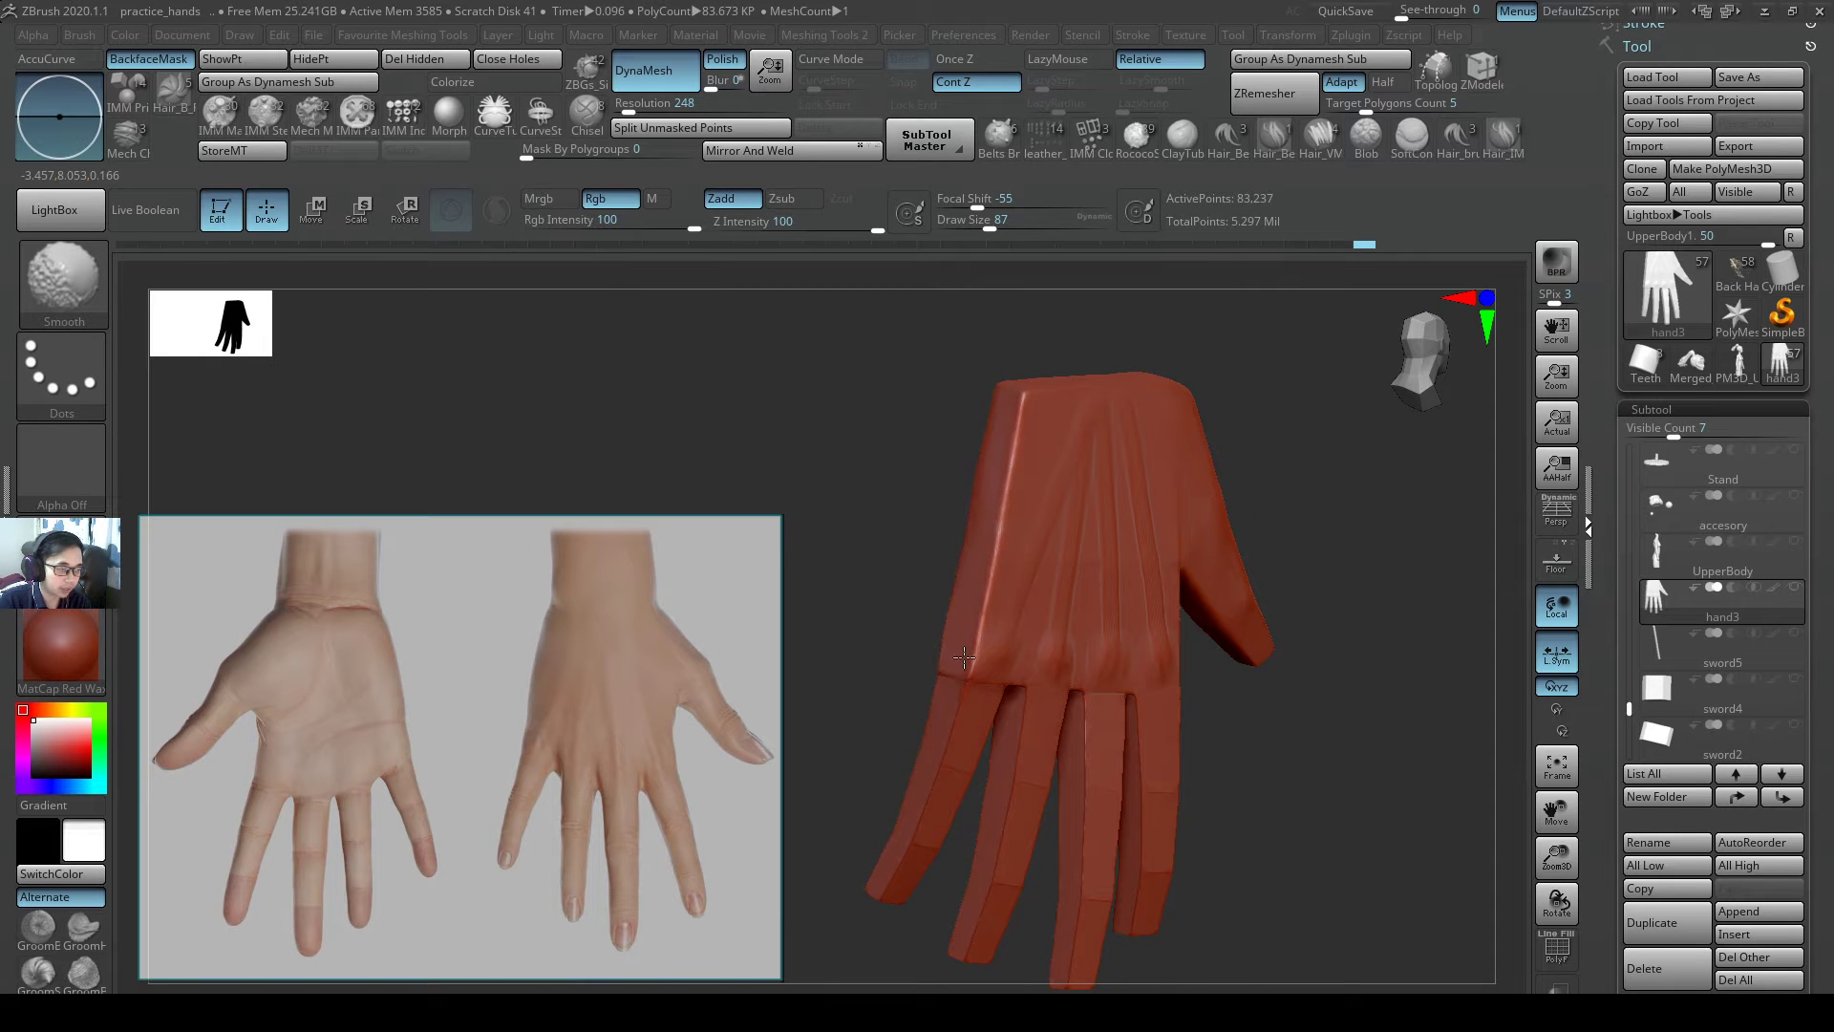
shift+drag(964, 658, 934, 737)
right_drag(1052, 602, 1133, 487)
- Pull the little-finger side of the palm outward into a curve with the SnakeHook brush at draw size 167
key(b)
key(s)
key(h)
key(s)
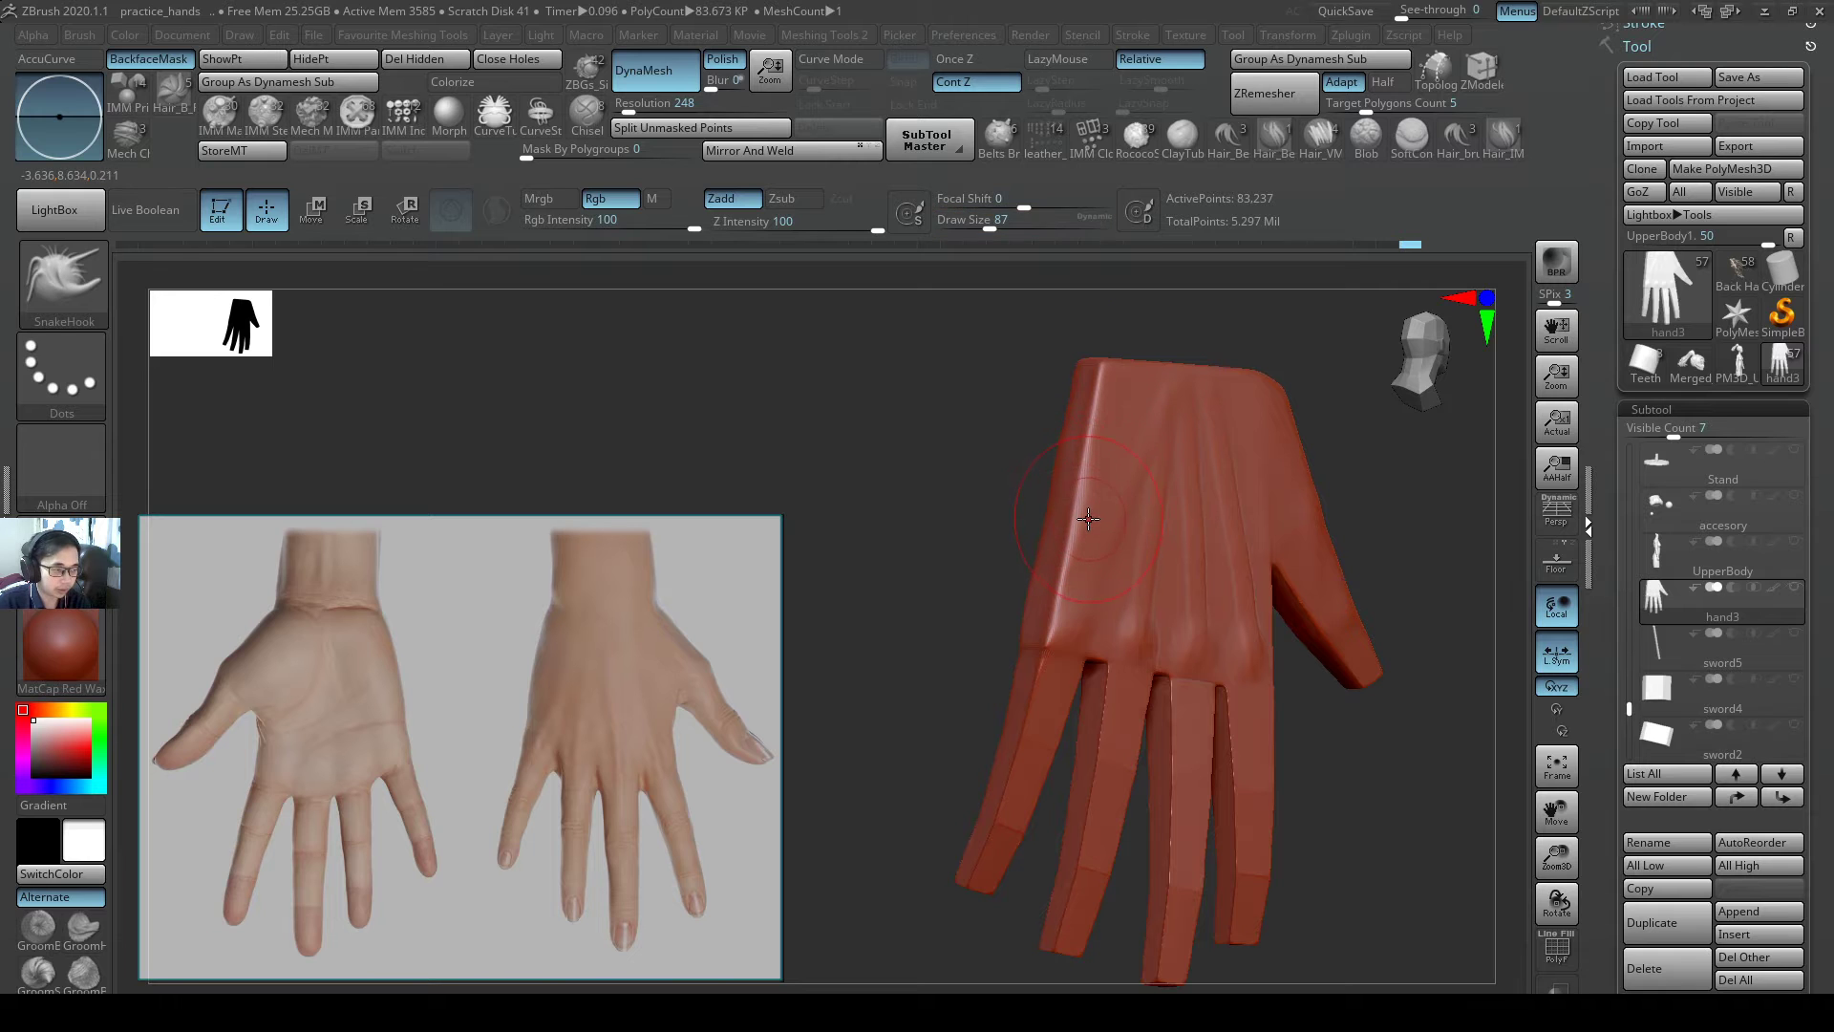
key(s)
drag(1060, 524, 1077, 524)
right_drag(1082, 505, 1072, 485)
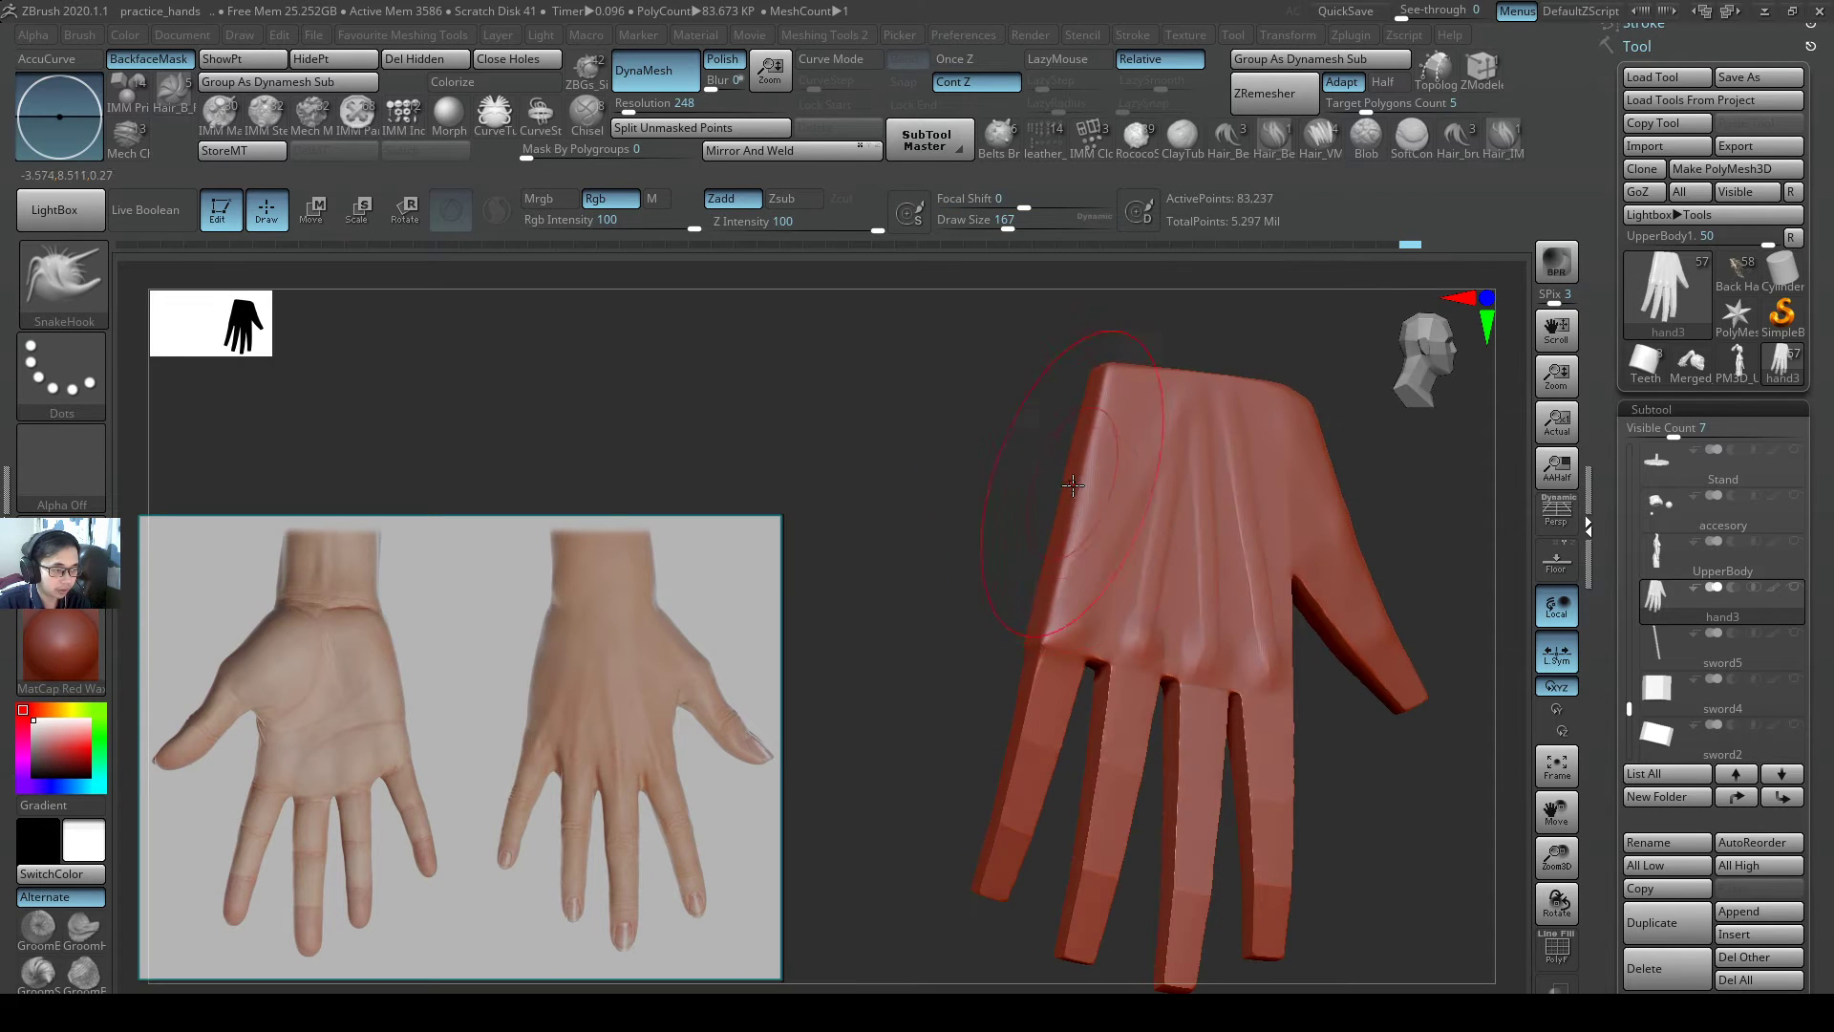
drag(1075, 493, 1052, 487)
mouse_move(1099, 477)
right_down()
mouse_move(1224, 470)
mouse_move(1162, 434)
mouse_move(1135, 497)
mouse_move(1137, 570)
mouse_move(1175, 528)
mouse_move(1156, 449)
mouse_move(1108, 382)
right_up()
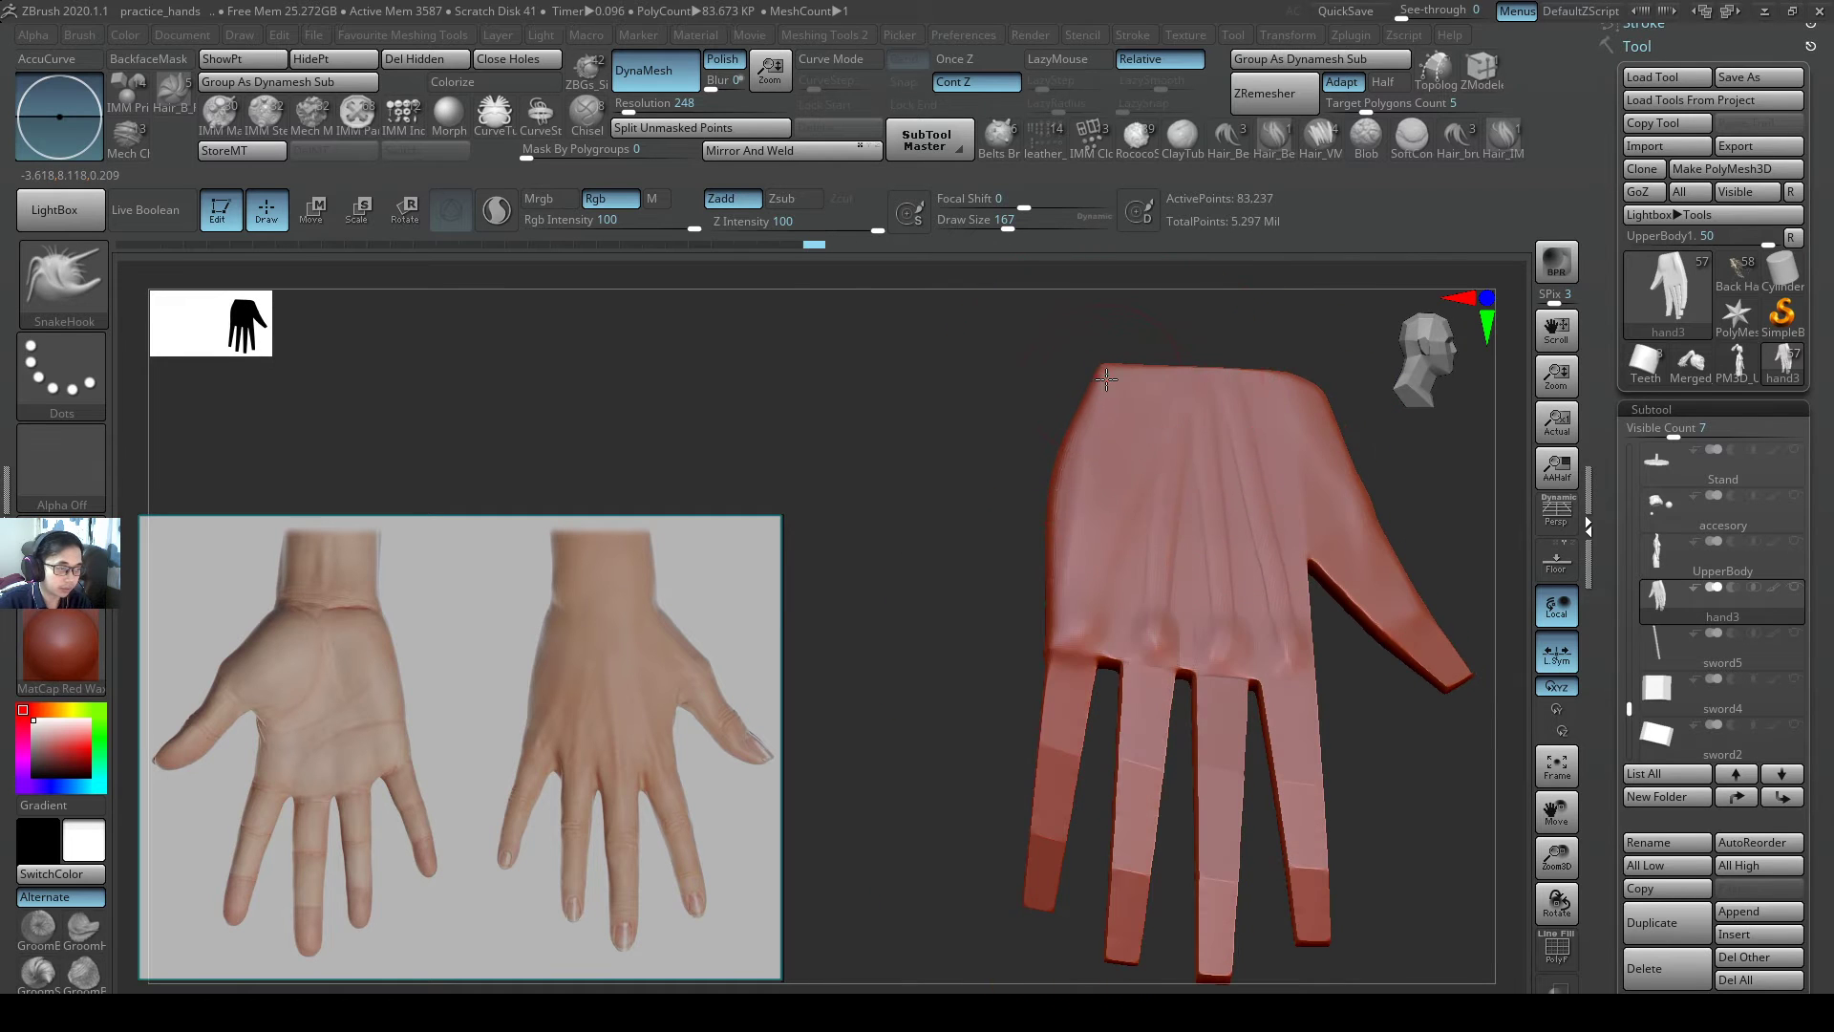
drag(1050, 488, 1060, 501)
- Try to reshape the tip of the little finger at draw size 97 and undo the change
alt+right_drag(1212, 627, 1166, 505)
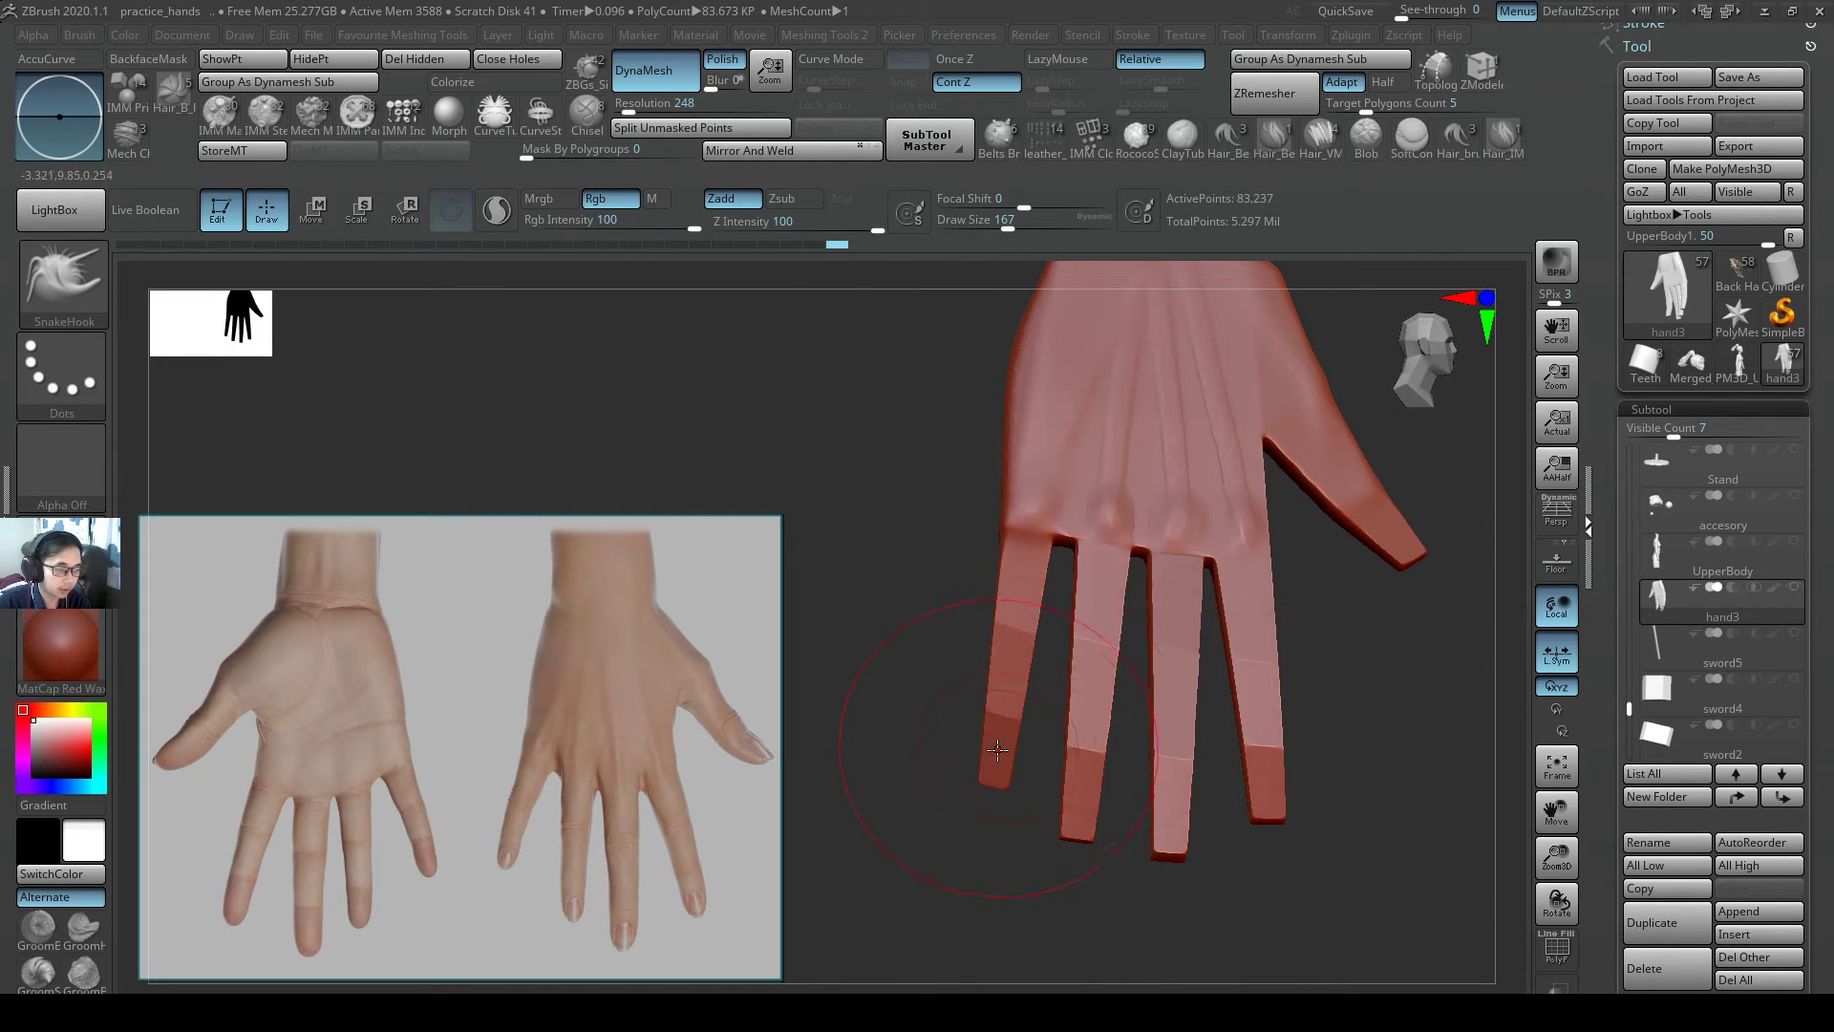
key(s)
drag(997, 764, 1004, 765)
mouse_move(1011, 733)
right_down()
mouse_move(1015, 704)
mouse_move(1005, 776)
mouse_move(1041, 763)
right_up()
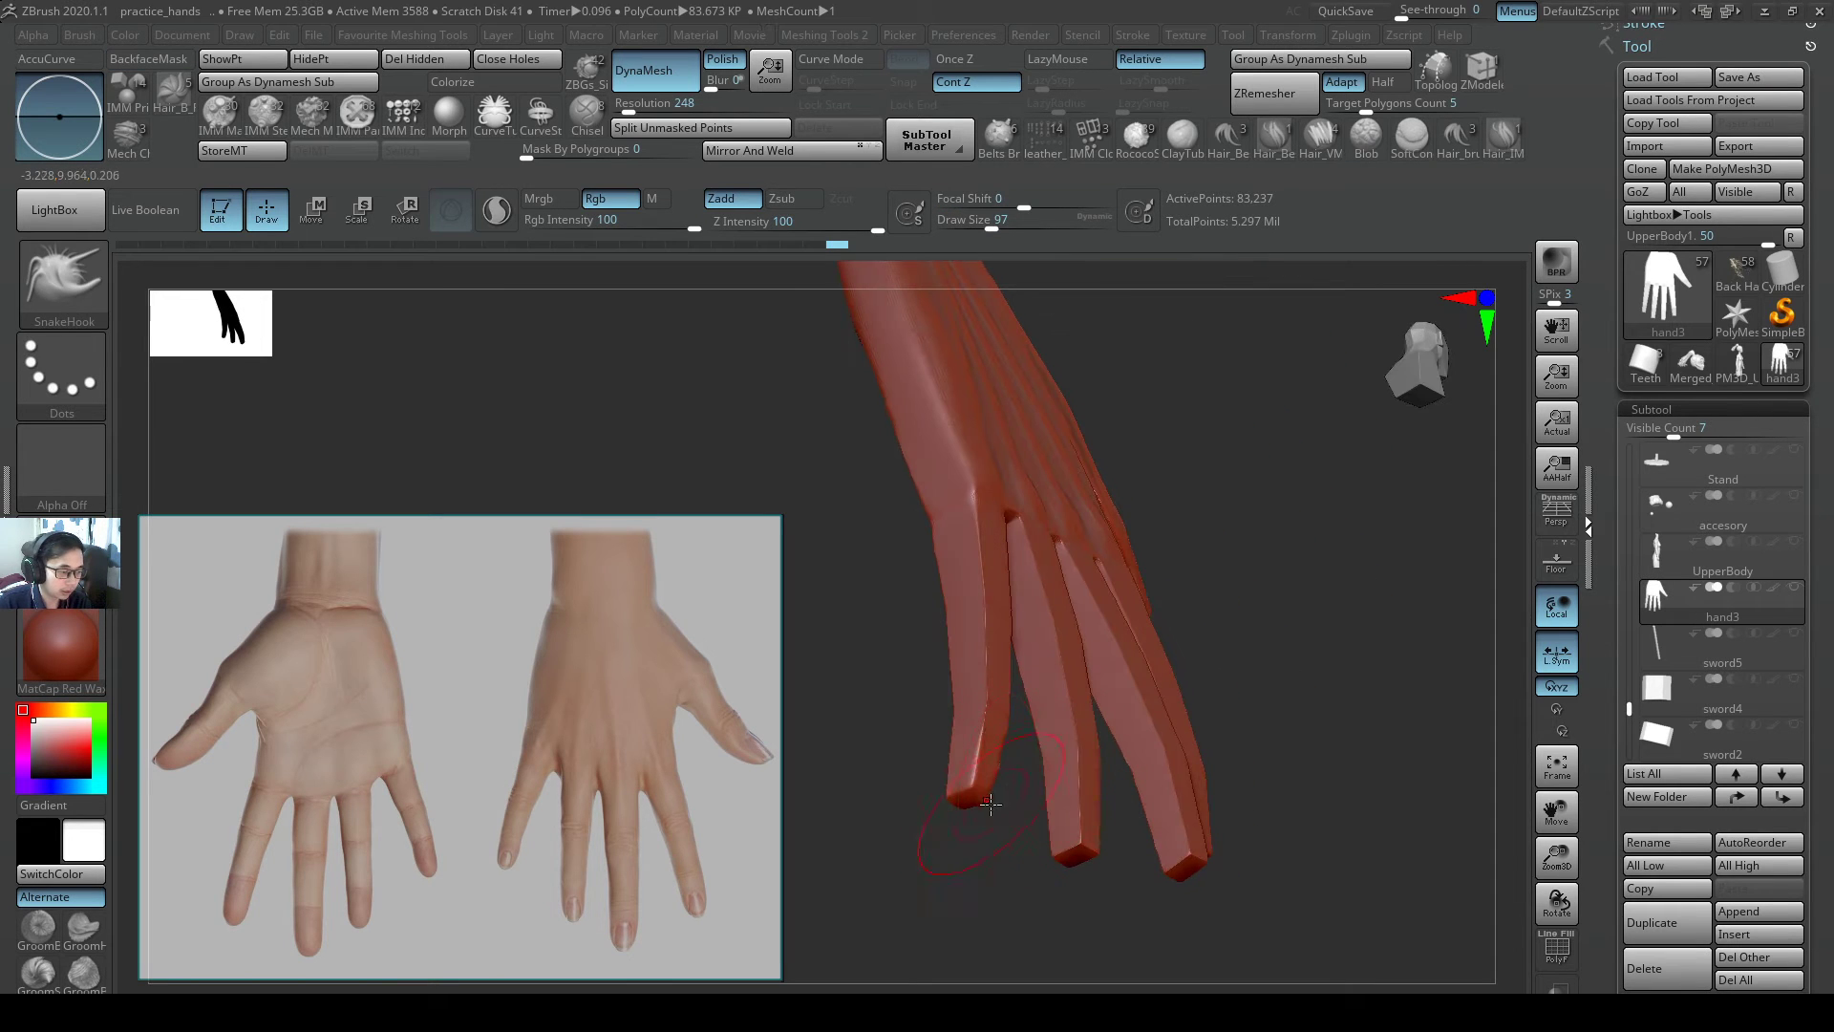
key(ctrl+z)
- Set the draw size to 112 and turn off BackfaceMask for the Smooth brush
key(s)
drag(983, 800, 972, 802)
right_drag(984, 799, 812, 764)
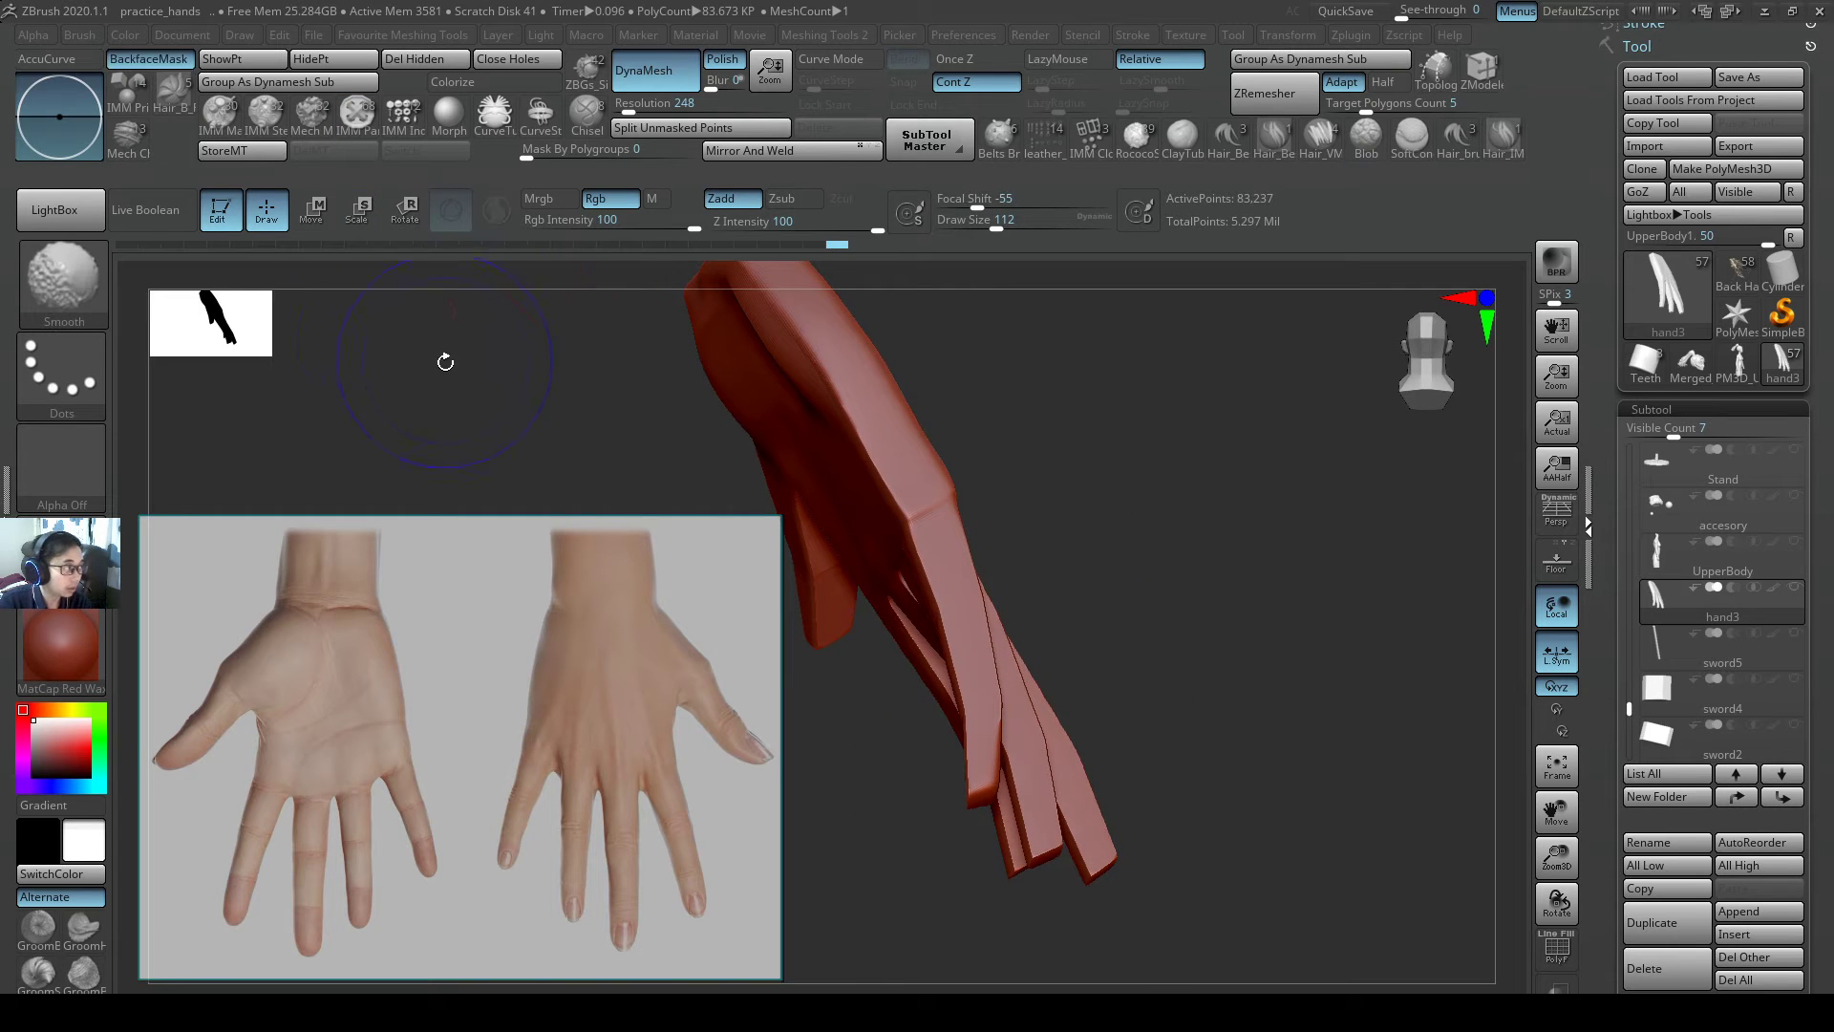
shift+click(163, 63)
right_drag(1141, 680, 1037, 702)
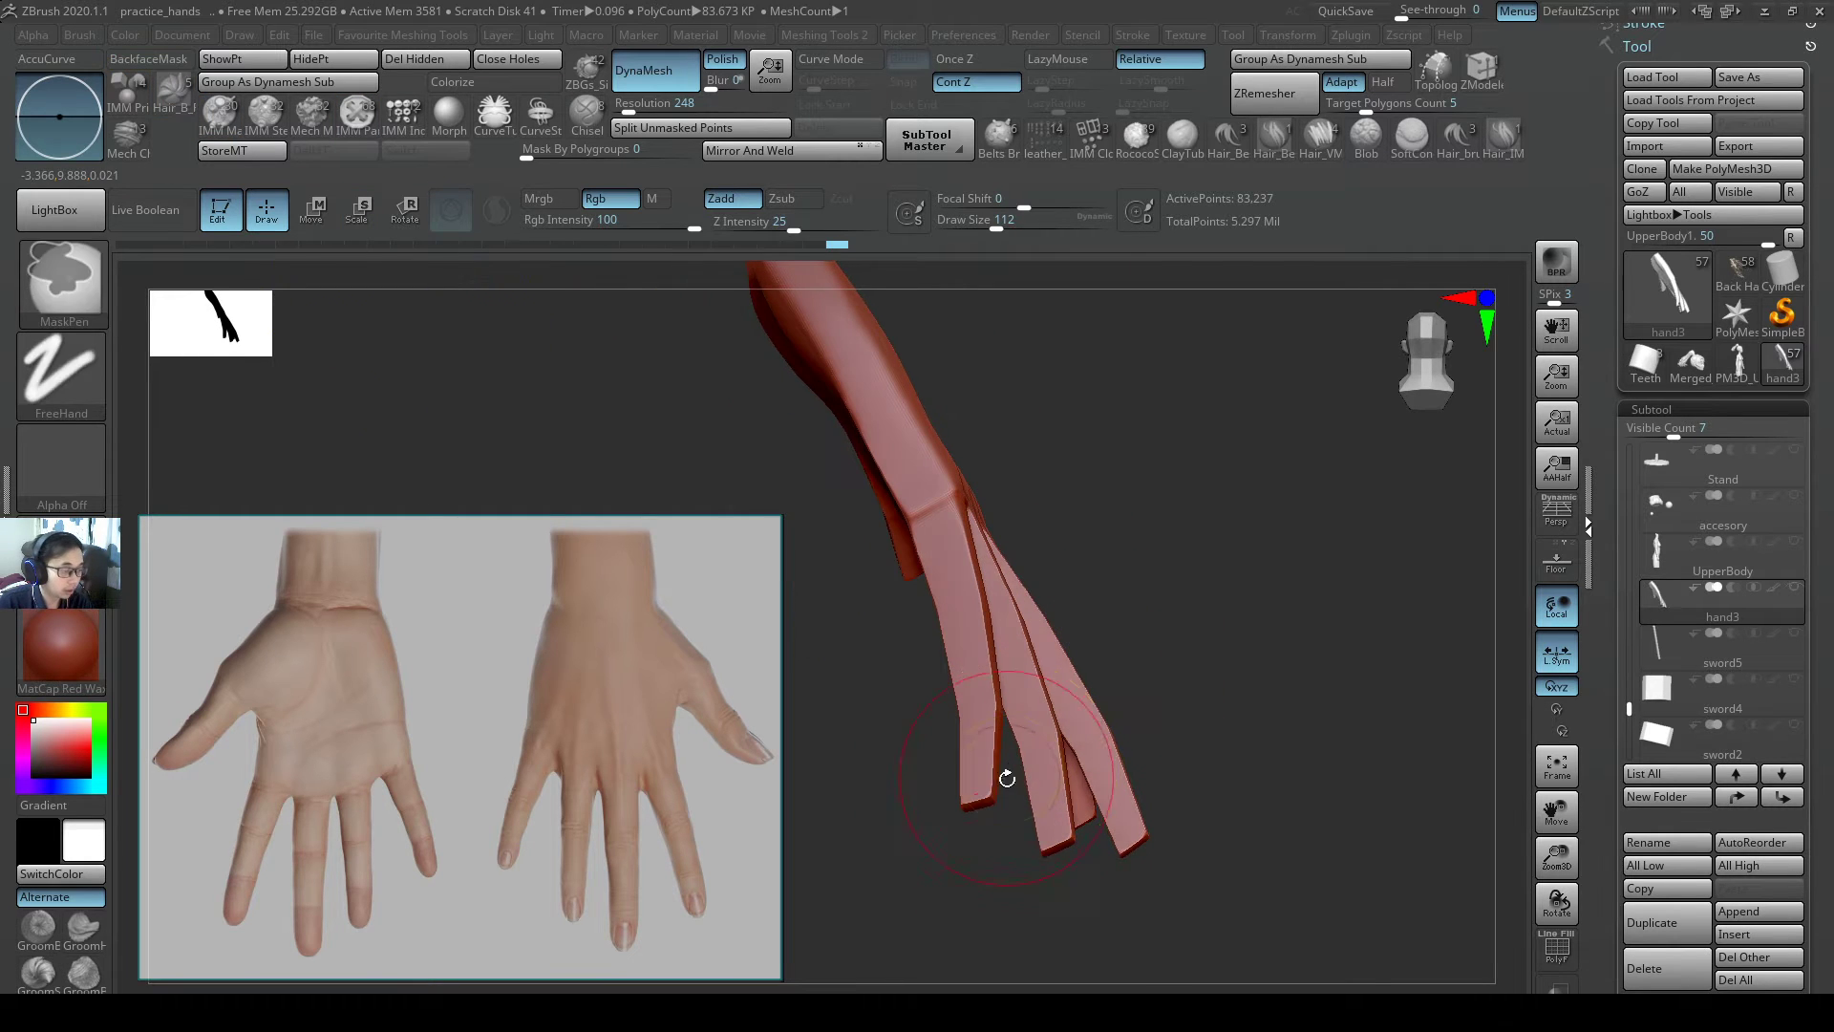
- Round the tips of the little and ring fingers with the Smooth brush
key(s)
mouse_move(984, 801)
right_down()
mouse_move(1035, 744)
mouse_move(1098, 754)
mouse_move(1179, 725)
right_up()
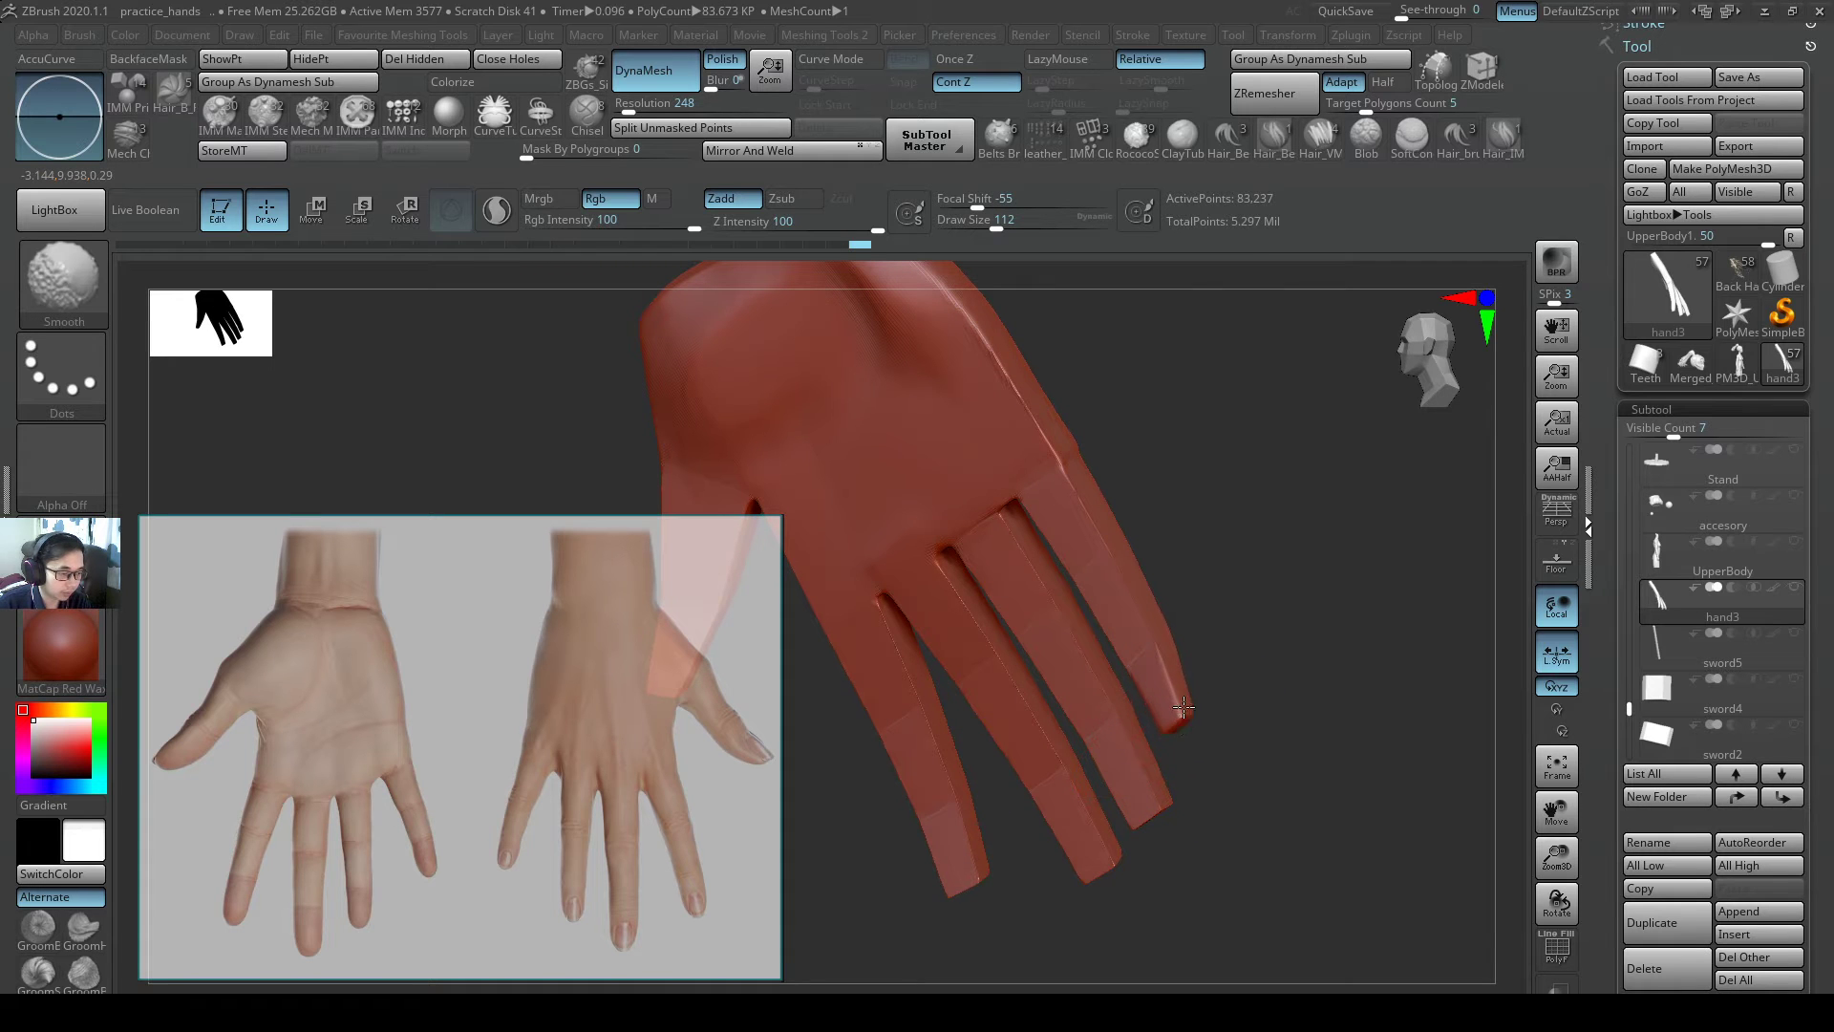
shift+drag(1181, 704, 1183, 734)
mouse_move(1259, 694)
right_down()
mouse_move(1164, 740)
mouse_move(1234, 692)
right_up()
shift+drag(1270, 795, 1298, 788)
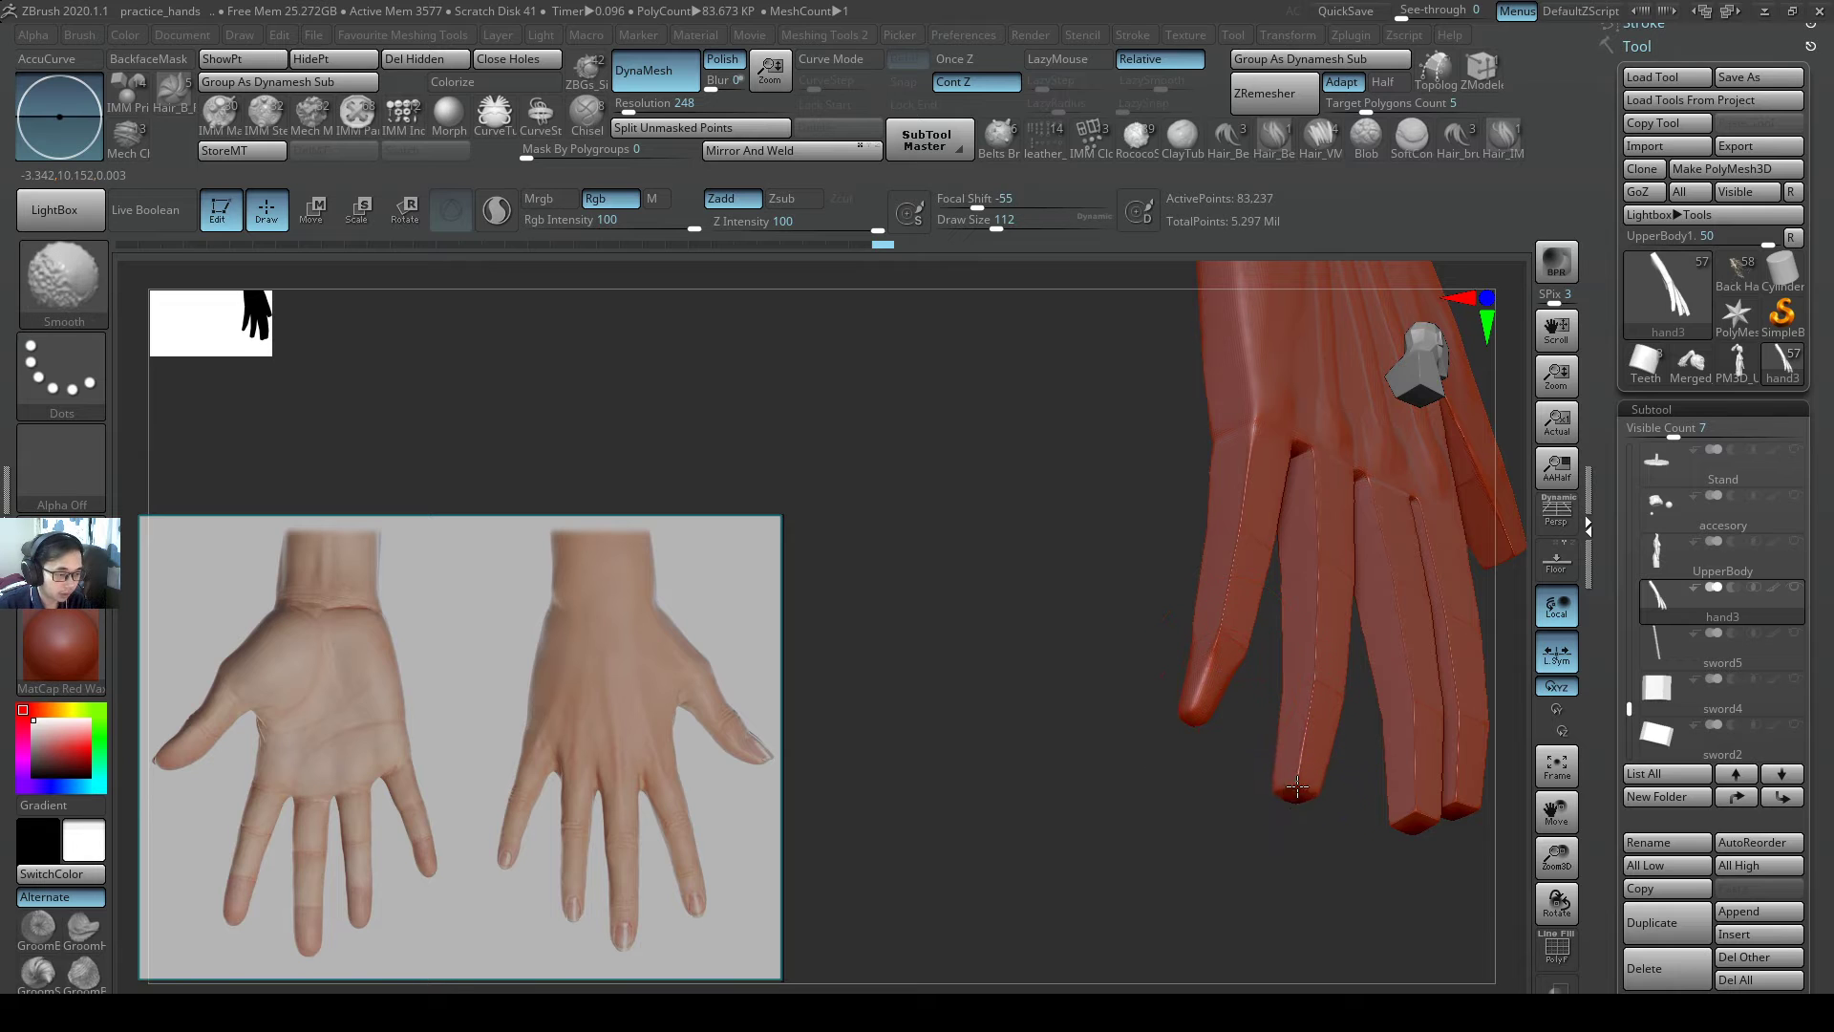
right_drag(1278, 802, 1216, 765)
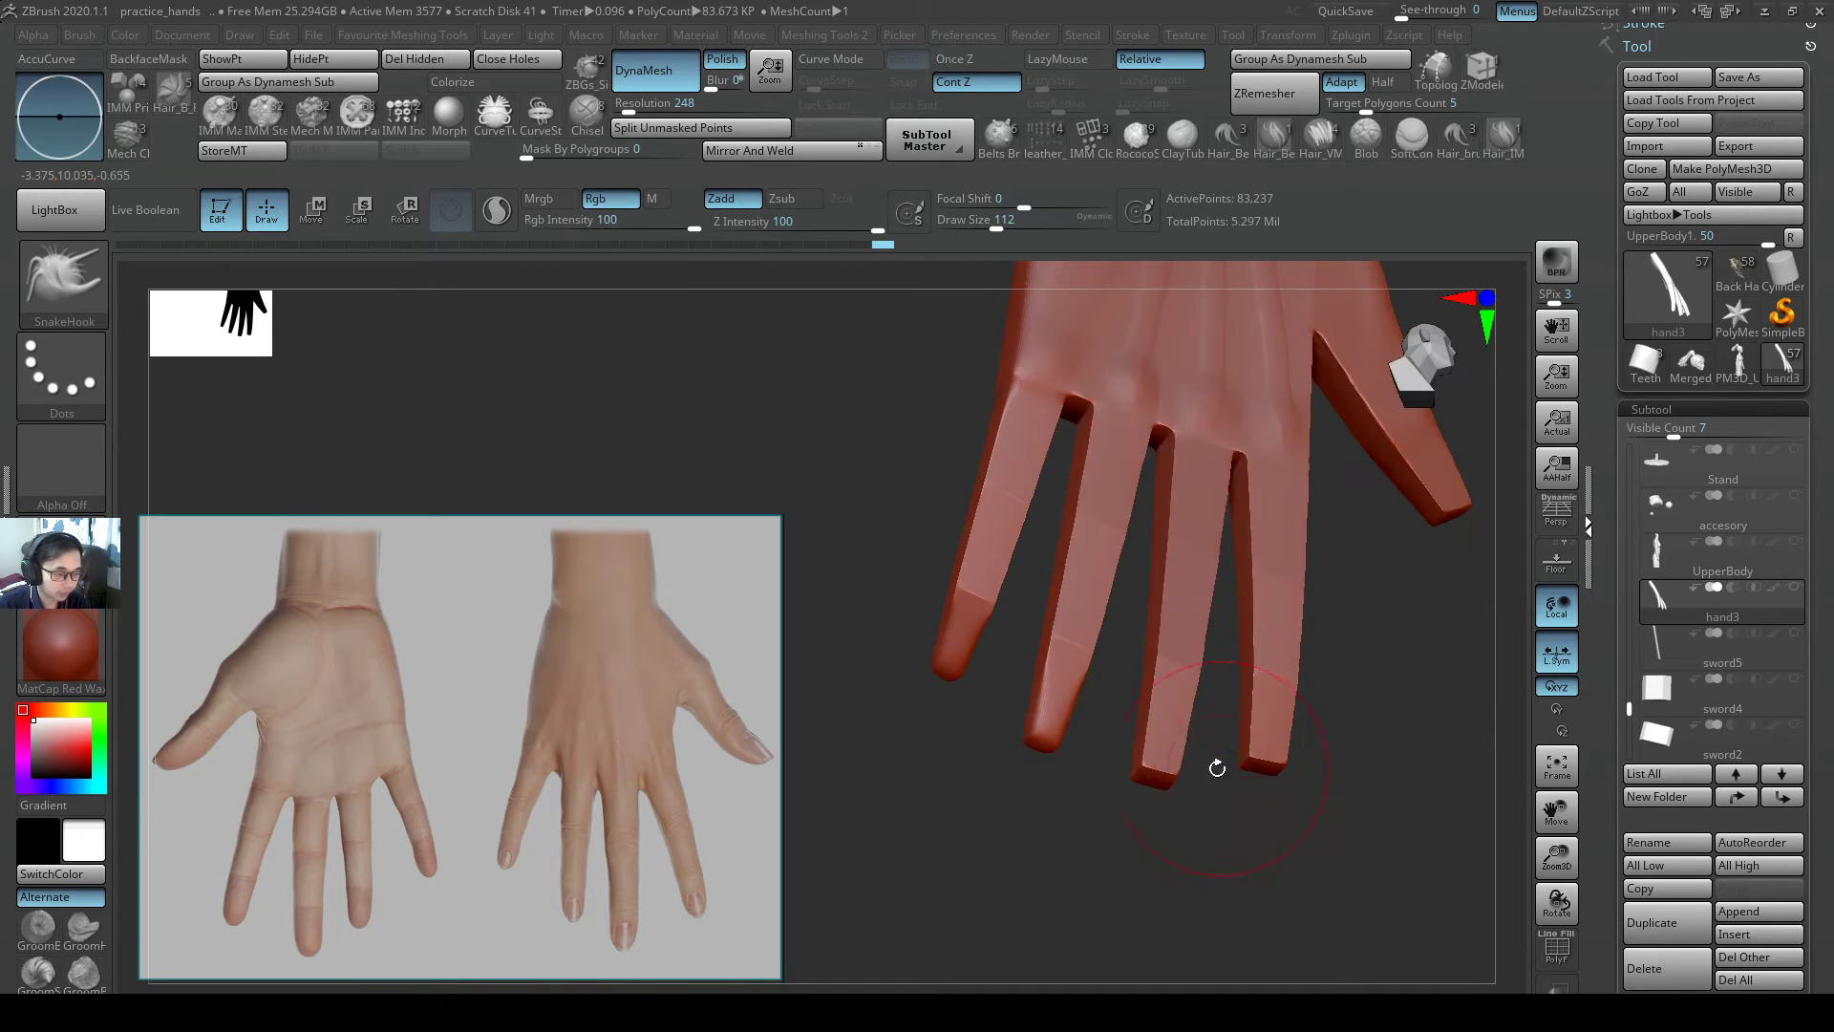
- Round the tips of the middle finger, index finger and thumb with the Smooth brush
mouse_move(1154, 782)
shift+mouse_down()
mouse_move(1172, 734)
mouse_move(1166, 753)
shift+mouse_up()
right_drag(1165, 753, 1328, 758)
shift+drag(1321, 758, 1318, 731)
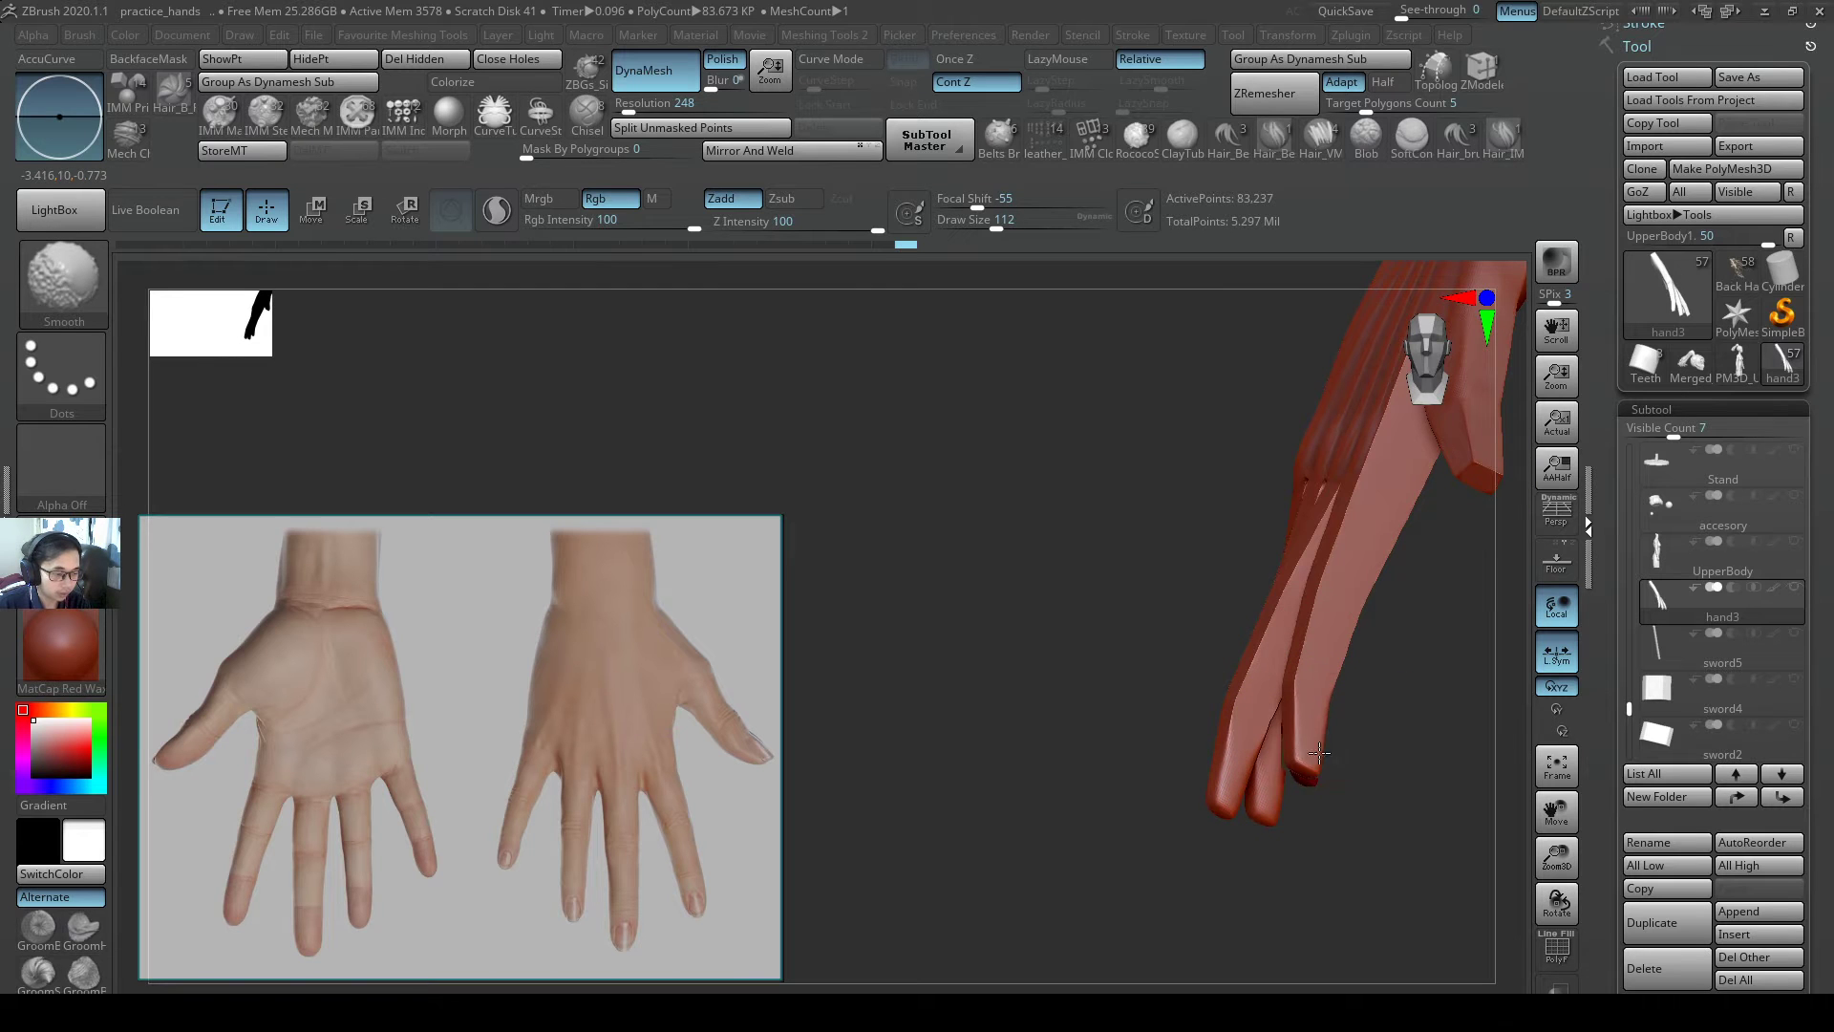
right_drag(1342, 723, 1400, 697)
shift+drag(1293, 772, 1297, 745)
right_drag(1298, 745, 1305, 643)
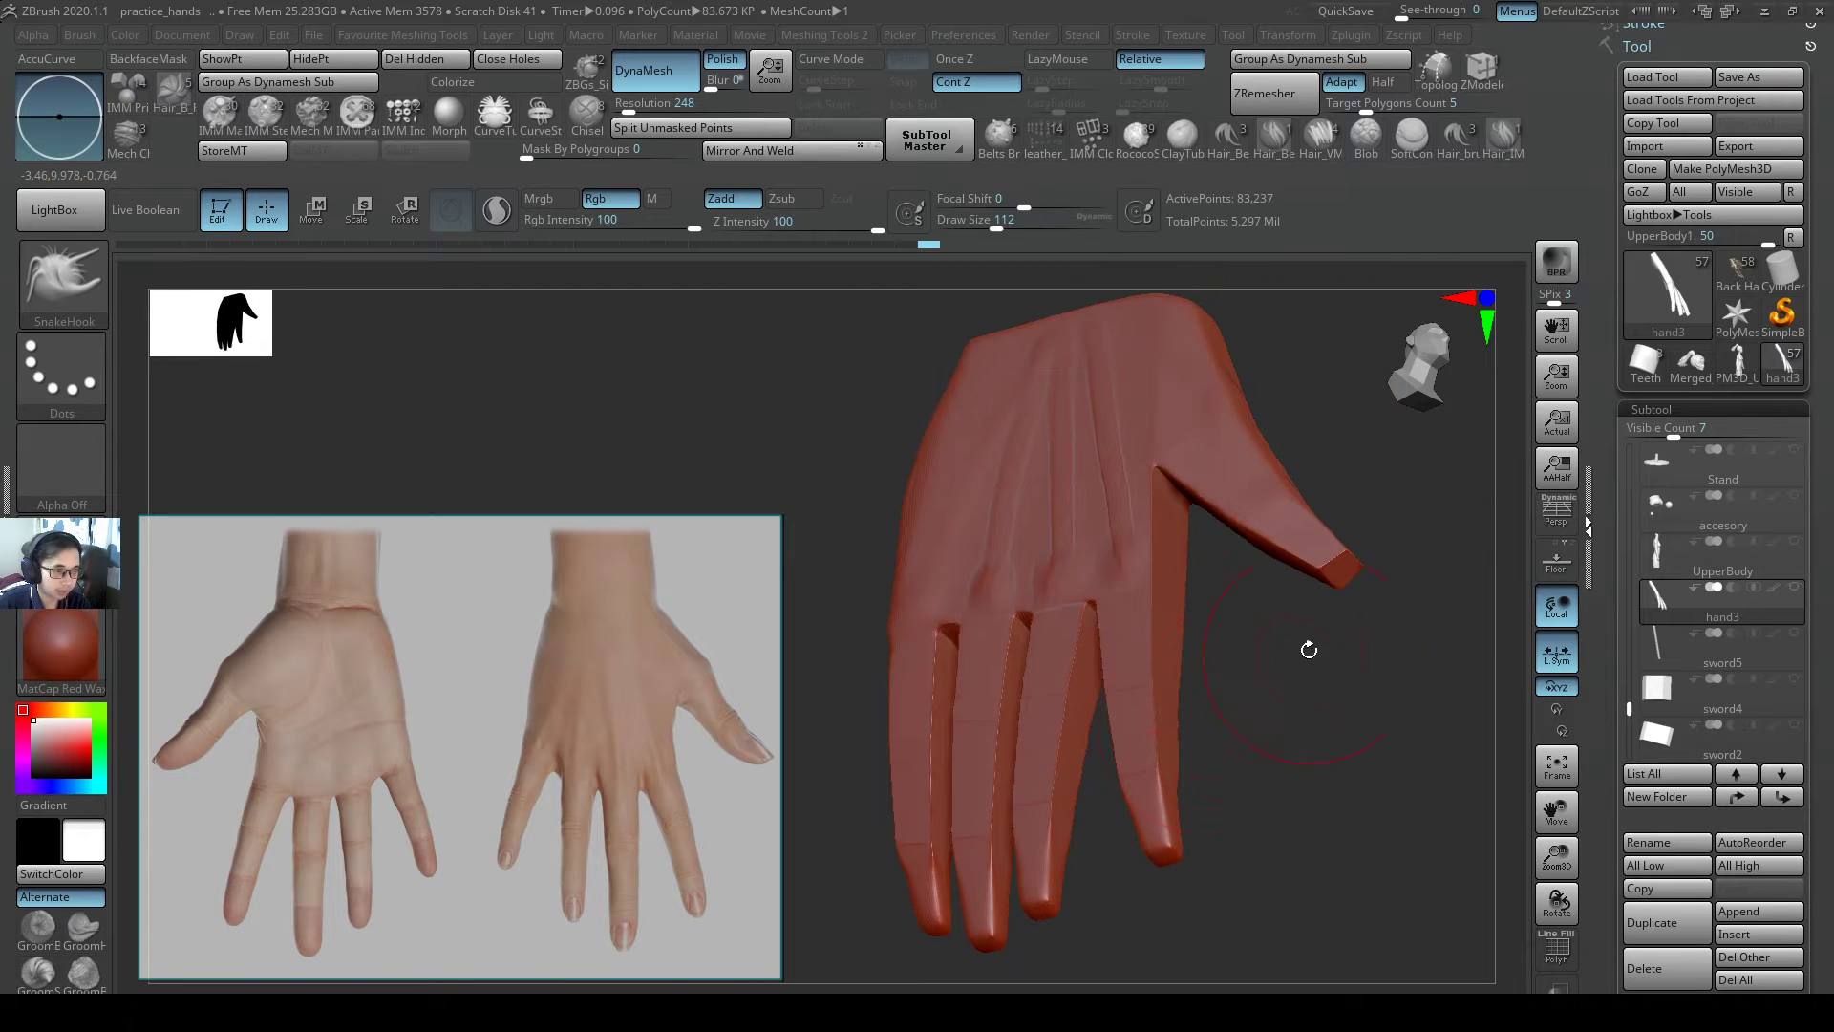
mouse_move(1363, 507)
right_down()
mouse_move(1318, 545)
mouse_move(1263, 524)
mouse_move(1150, 606)
mouse_move(1057, 500)
right_up()
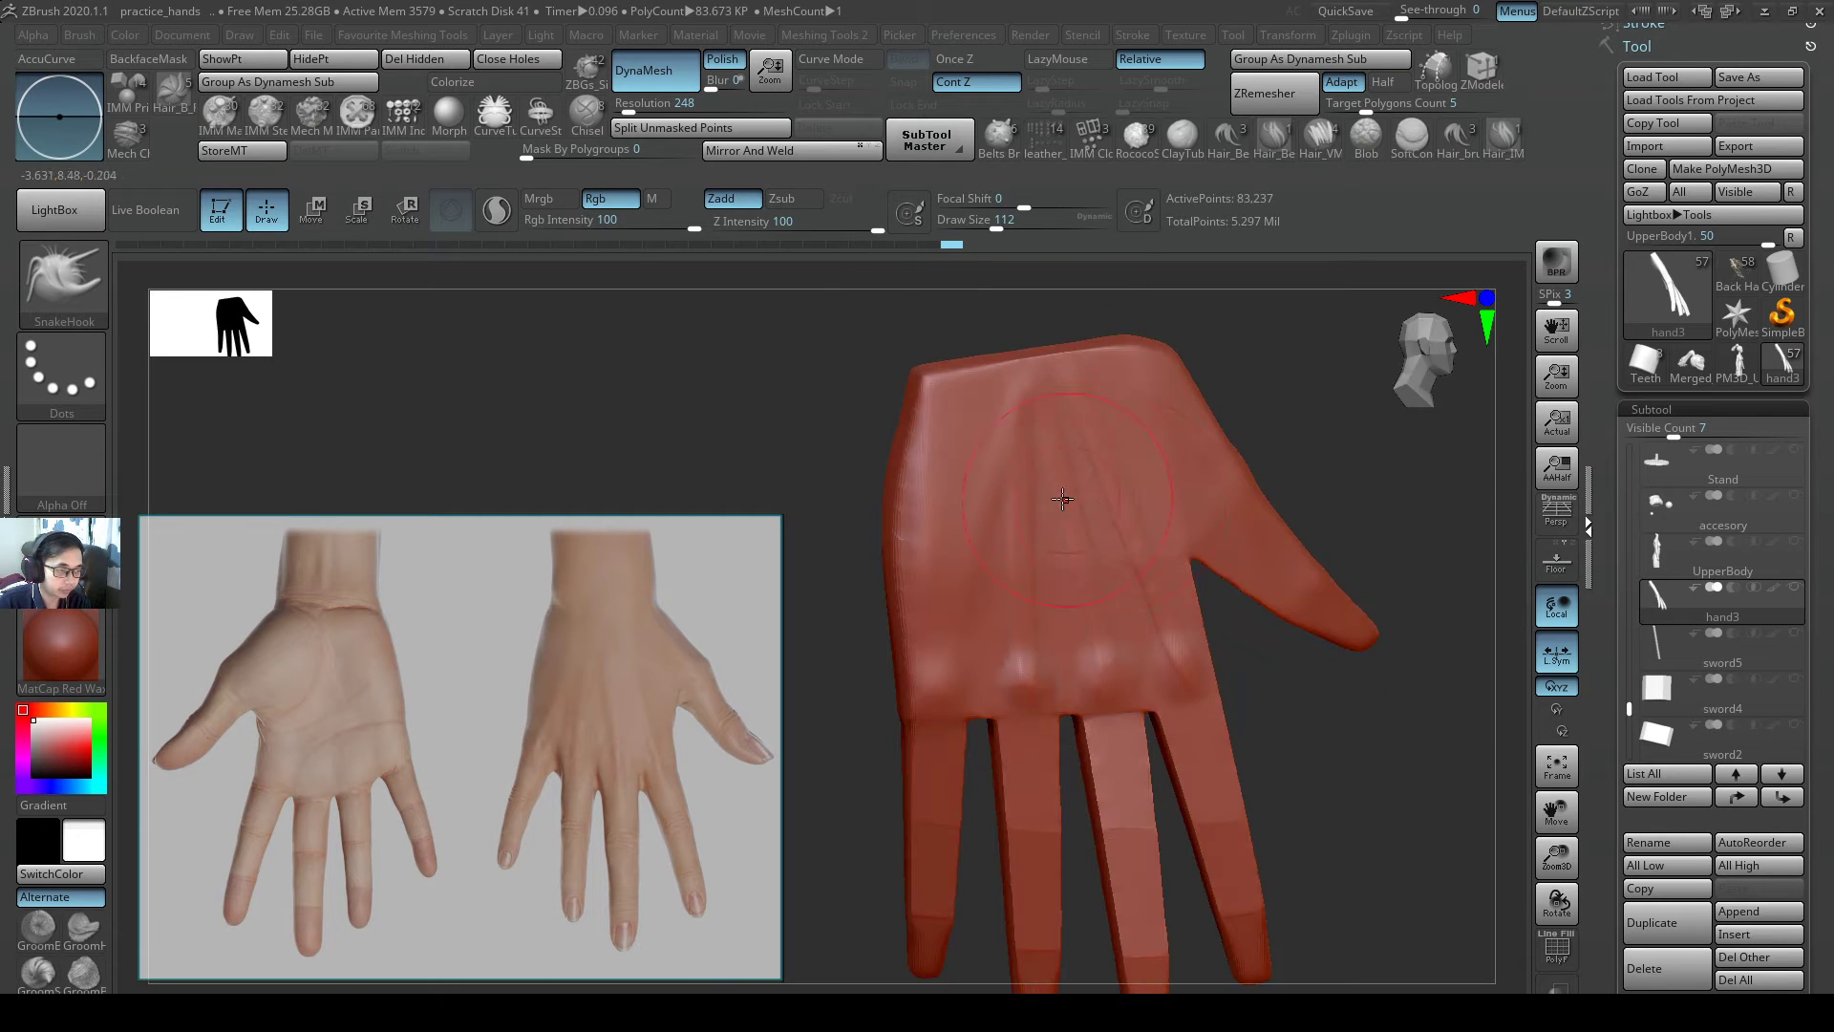
- Build up the four knuckles further with the ClayBuildup brush at draw size 41
key(b)
key(c)
key(b)
key(s)
drag(946, 676, 942, 689)
key(s)
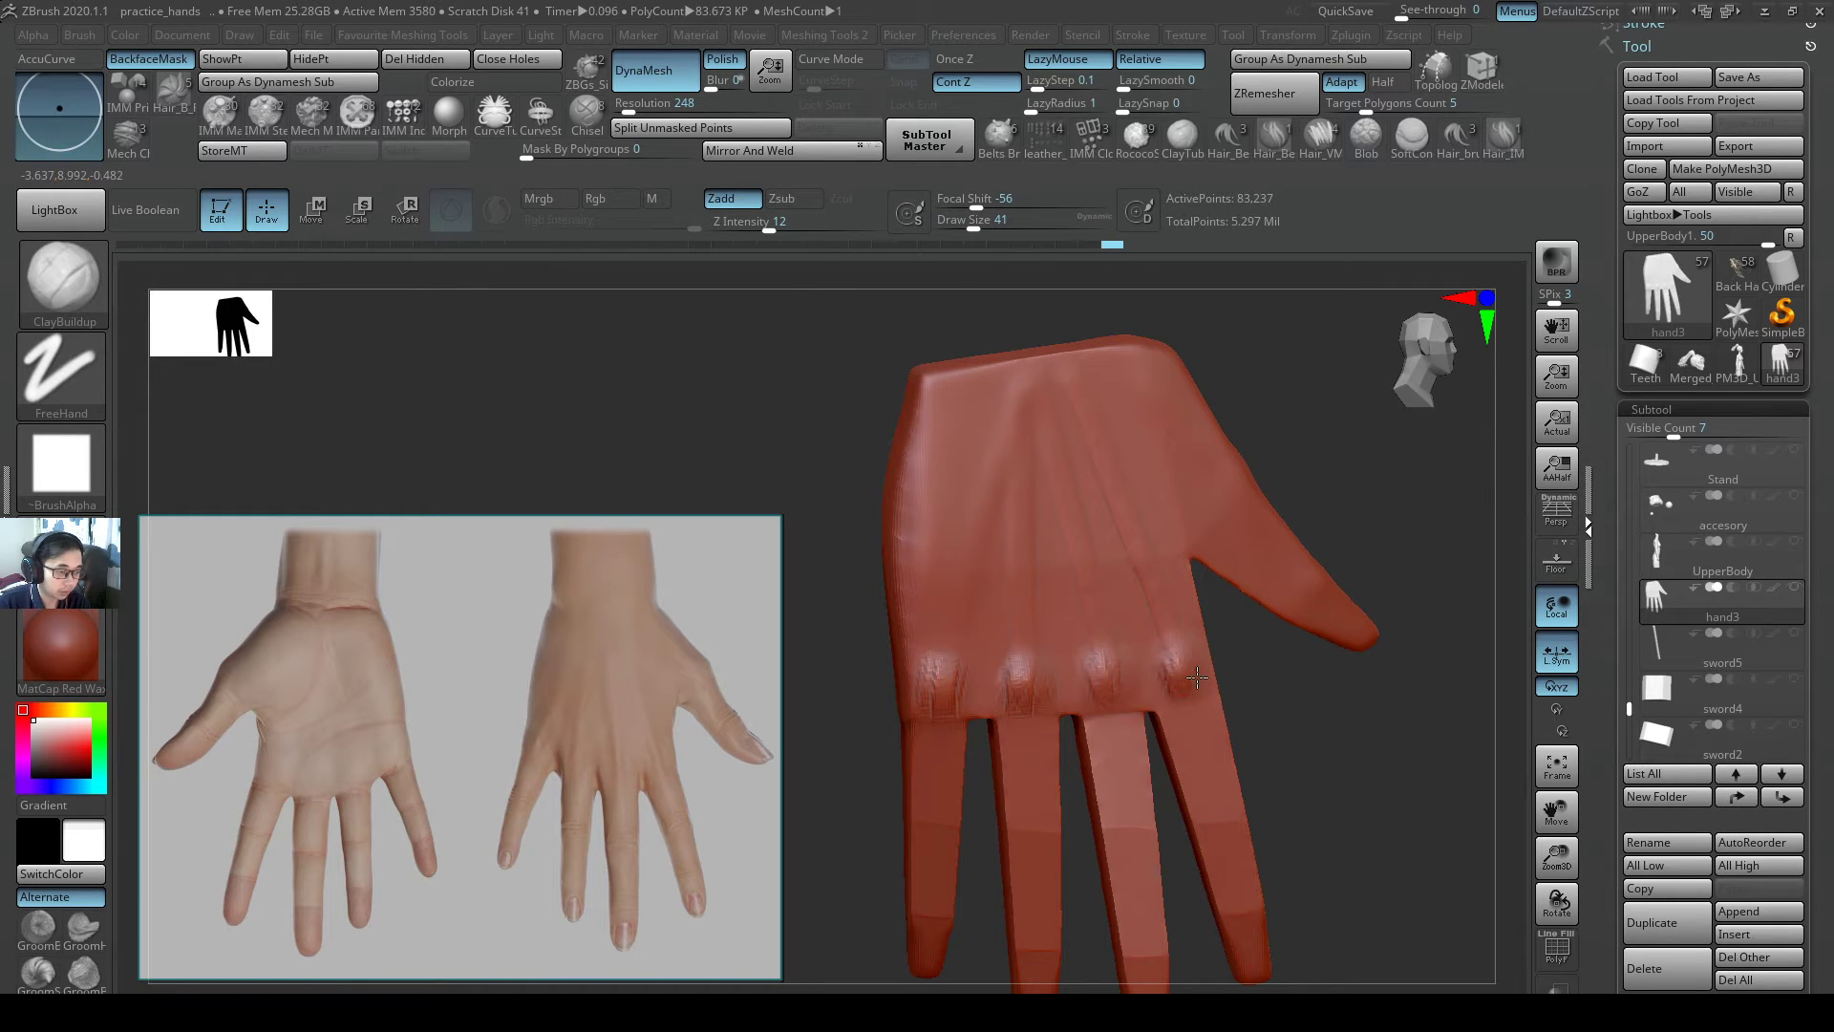
- Sharpen the index and middle finger tendons with the Pinch brush at draw size 59
key(b)
key(p)
key(i)
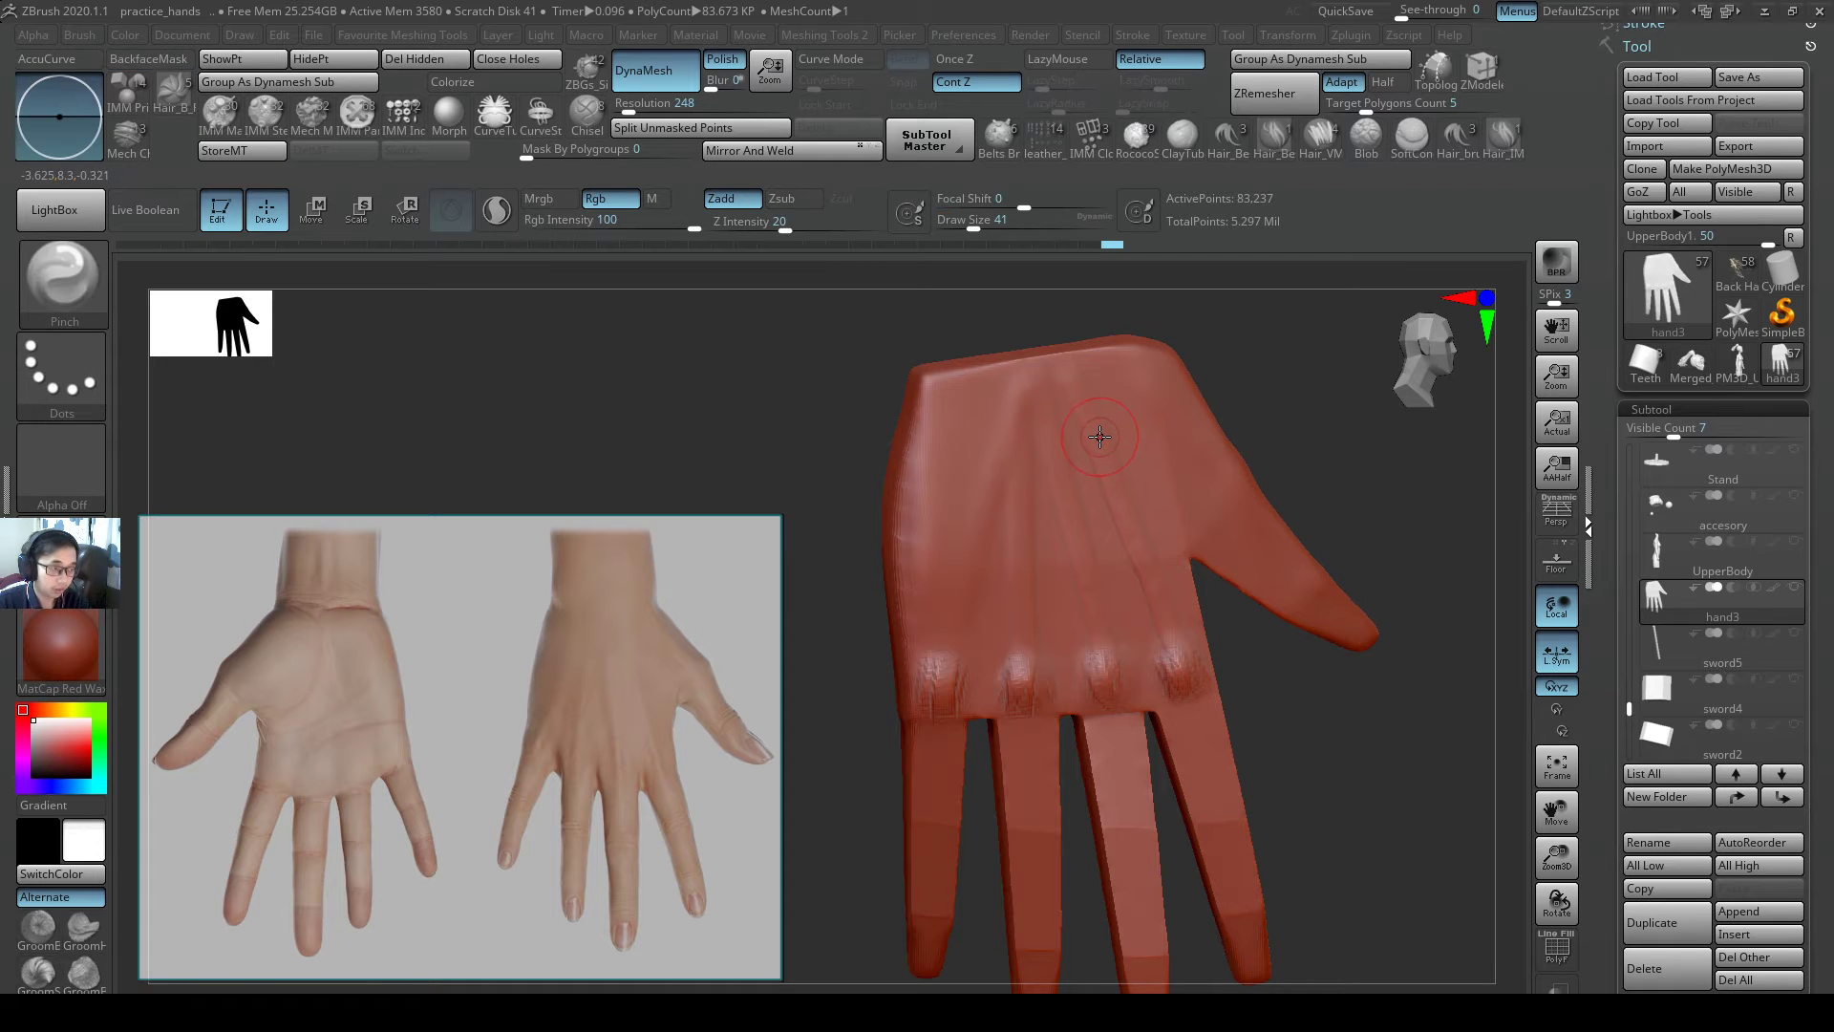
key(s)
drag(1095, 437, 1102, 438)
drag(1145, 581, 1155, 609)
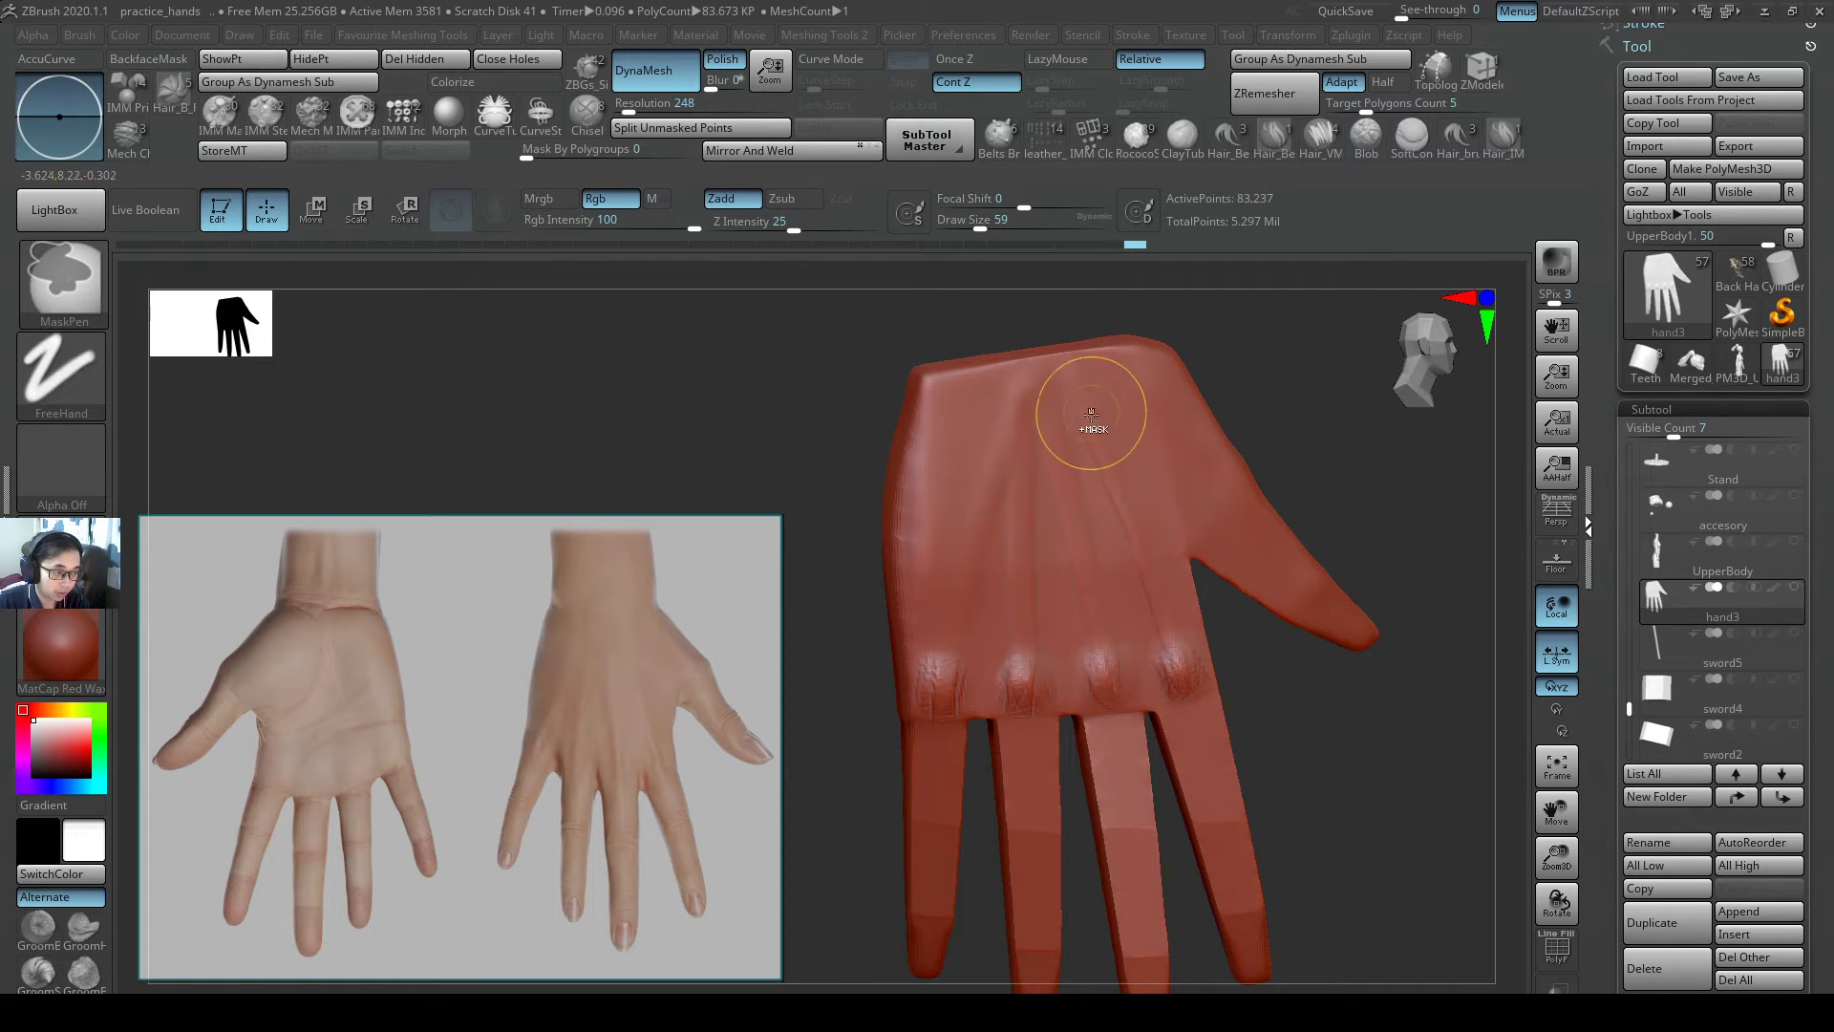
drag(1086, 420, 1152, 608)
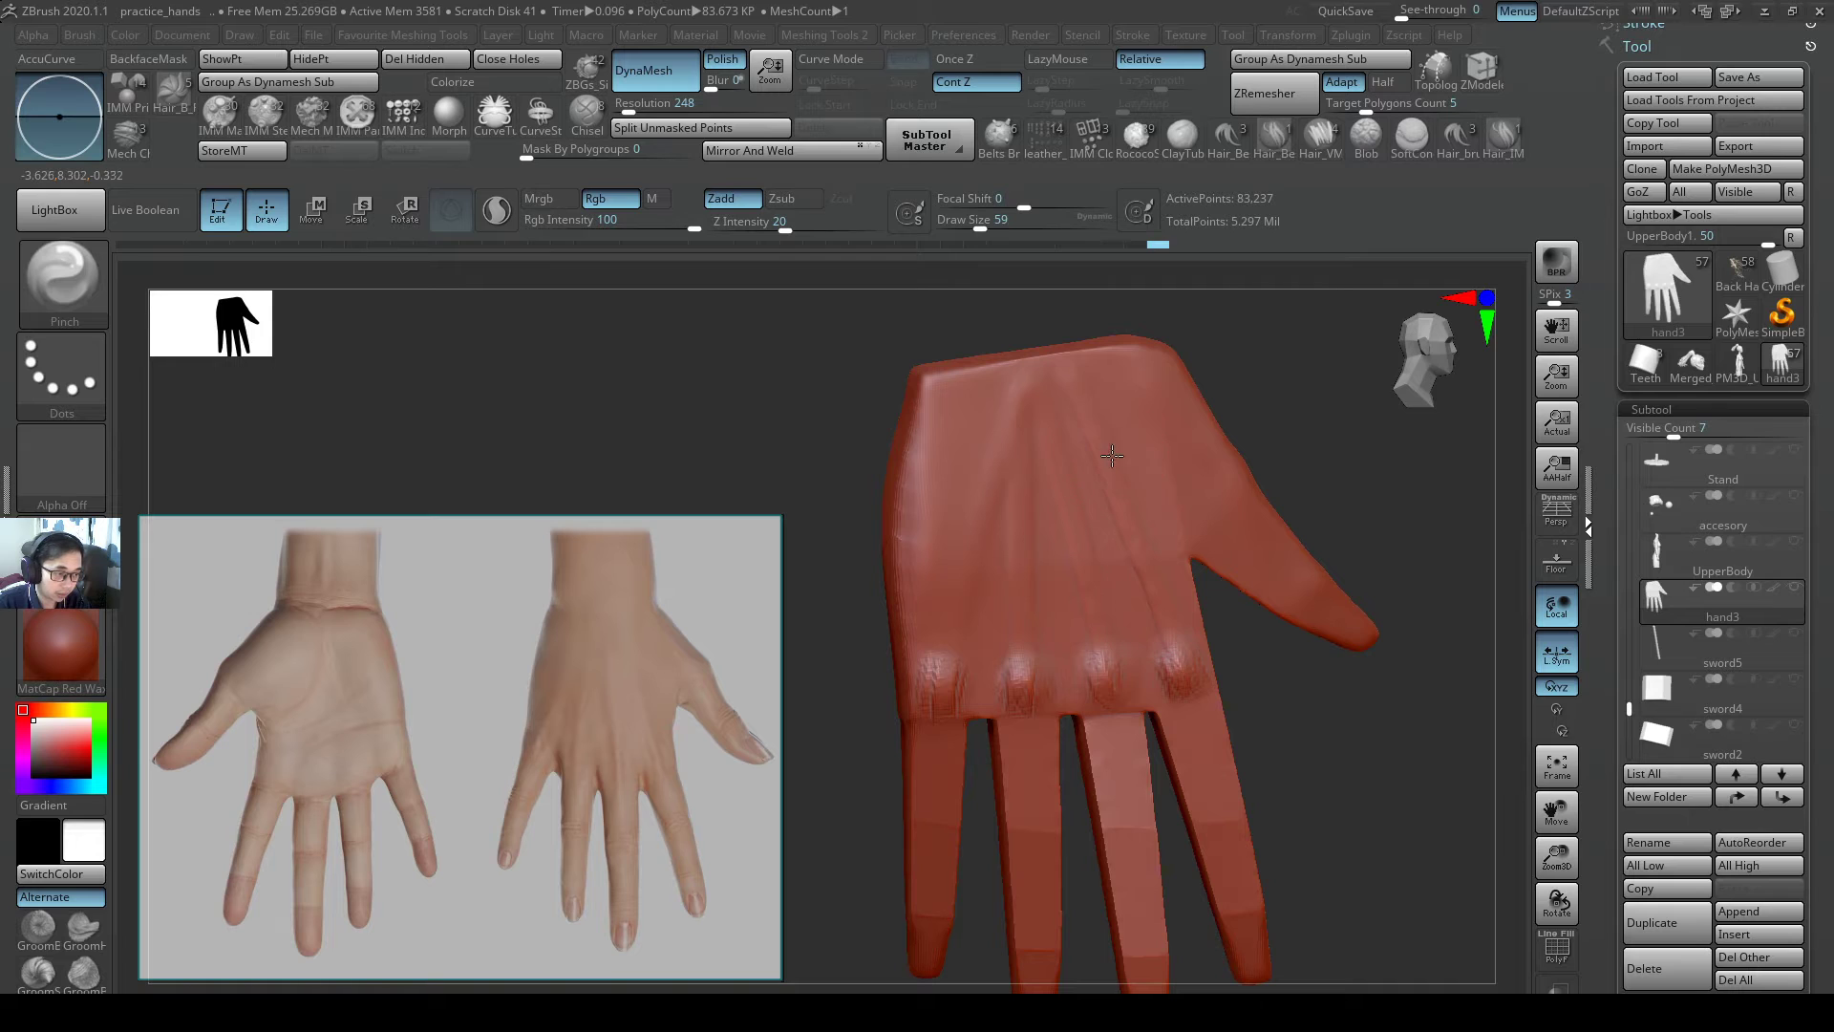
drag(1092, 655, 1063, 494)
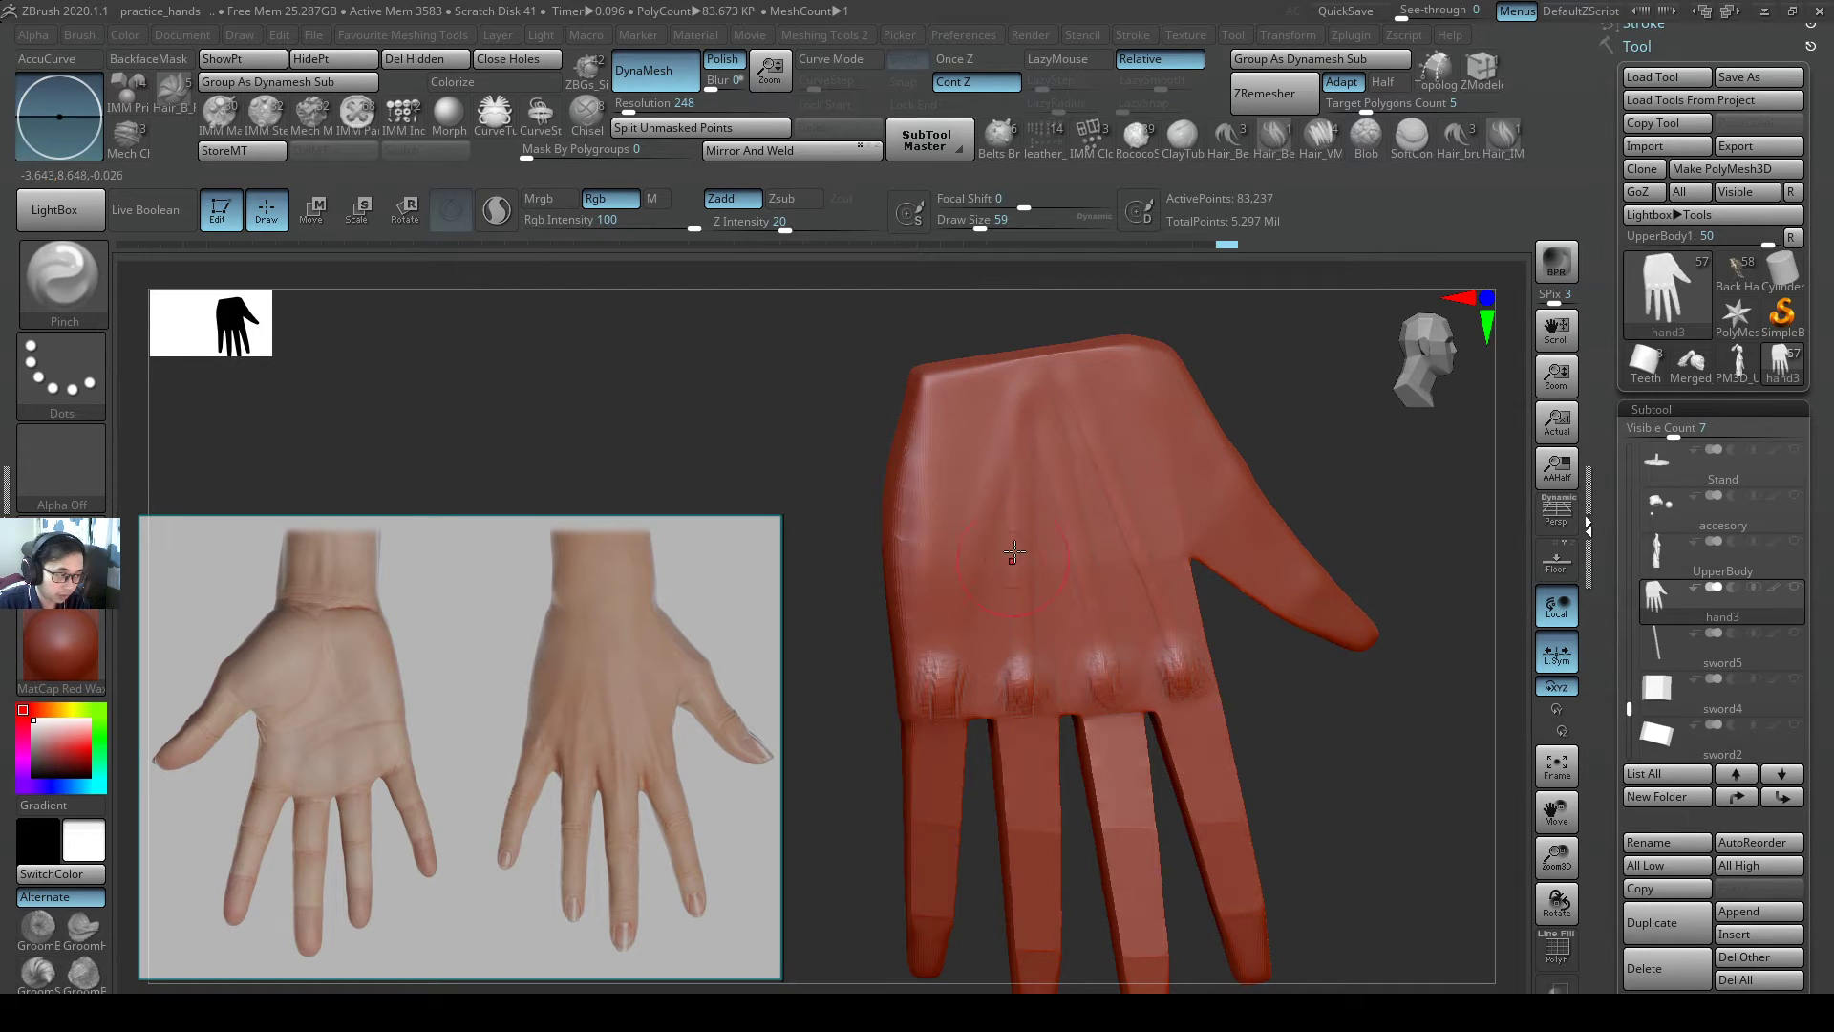
- Sculpt the little-finger tendon from the wrist to its knuckle with the ClayBuildup brush at draw size 37
key(b)
key(c)
key(b)
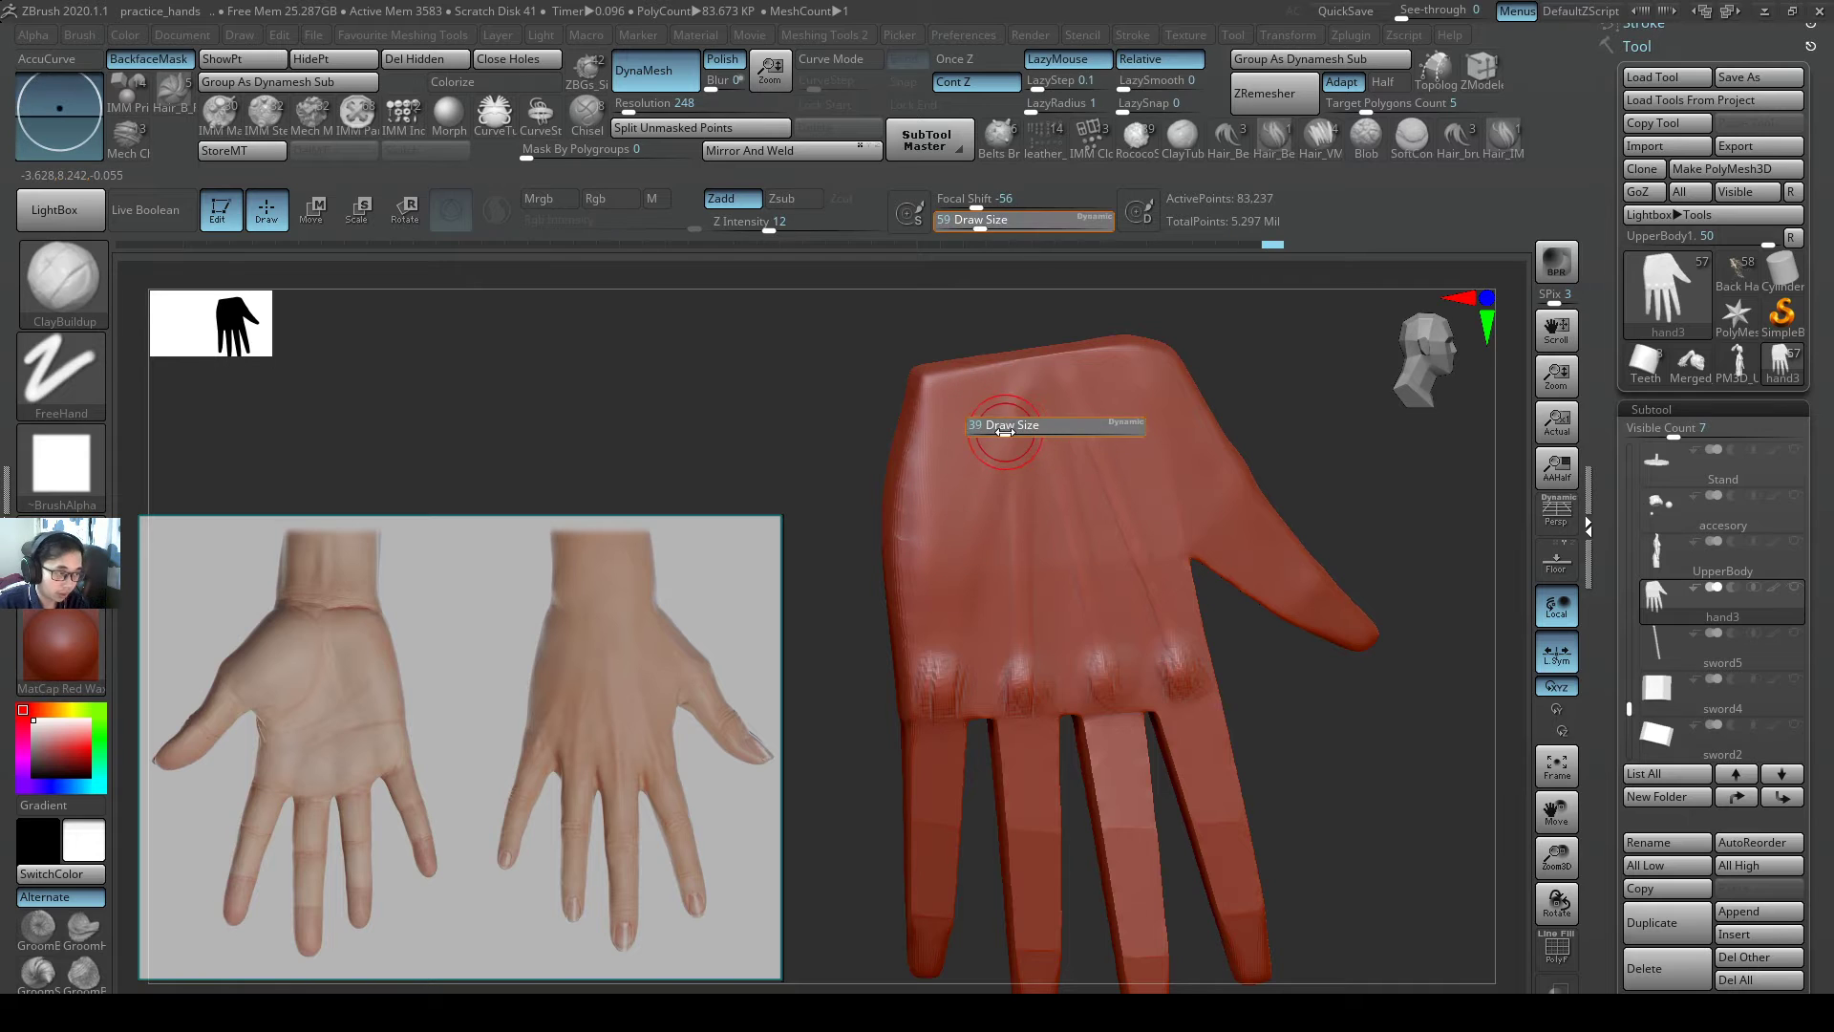
drag(992, 379, 955, 498)
shift+drag(975, 435, 996, 390)
drag(970, 446, 947, 672)
drag(983, 415, 949, 672)
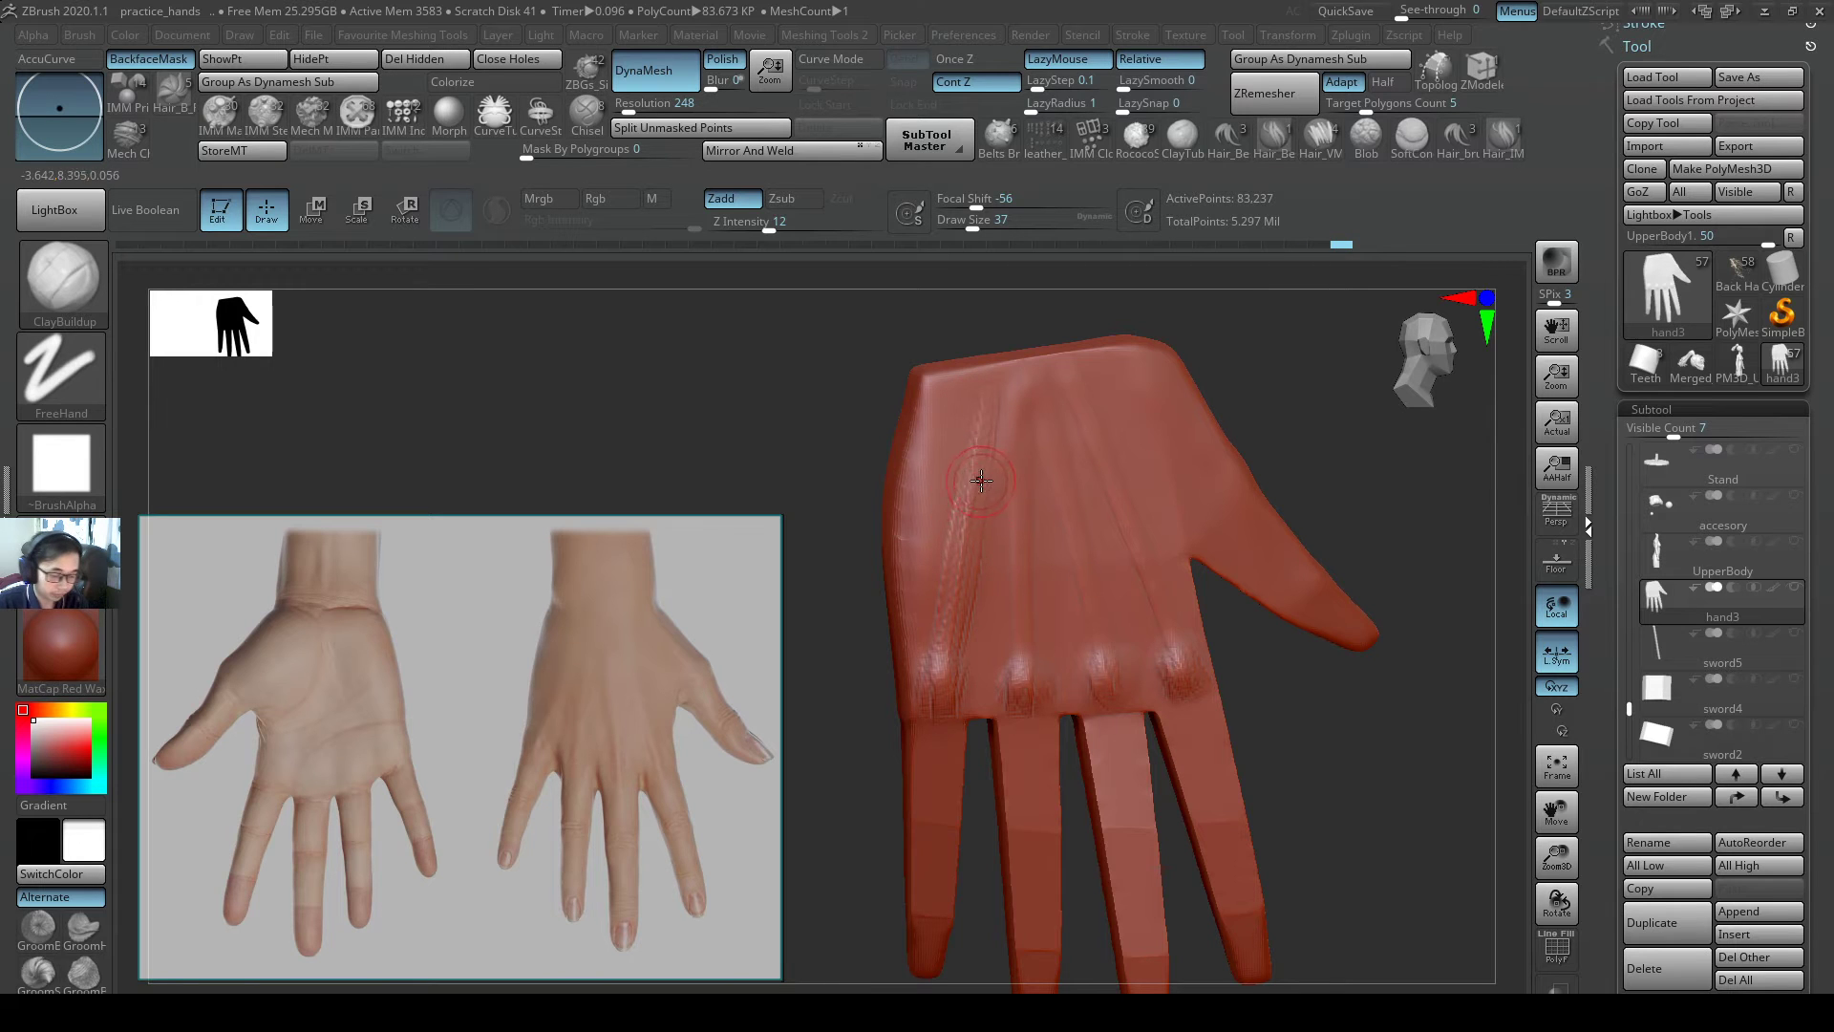
- Select the Pinch brush and smooth the little-finger tendon into the back of the hand
key(b)
key(p)
key(i)
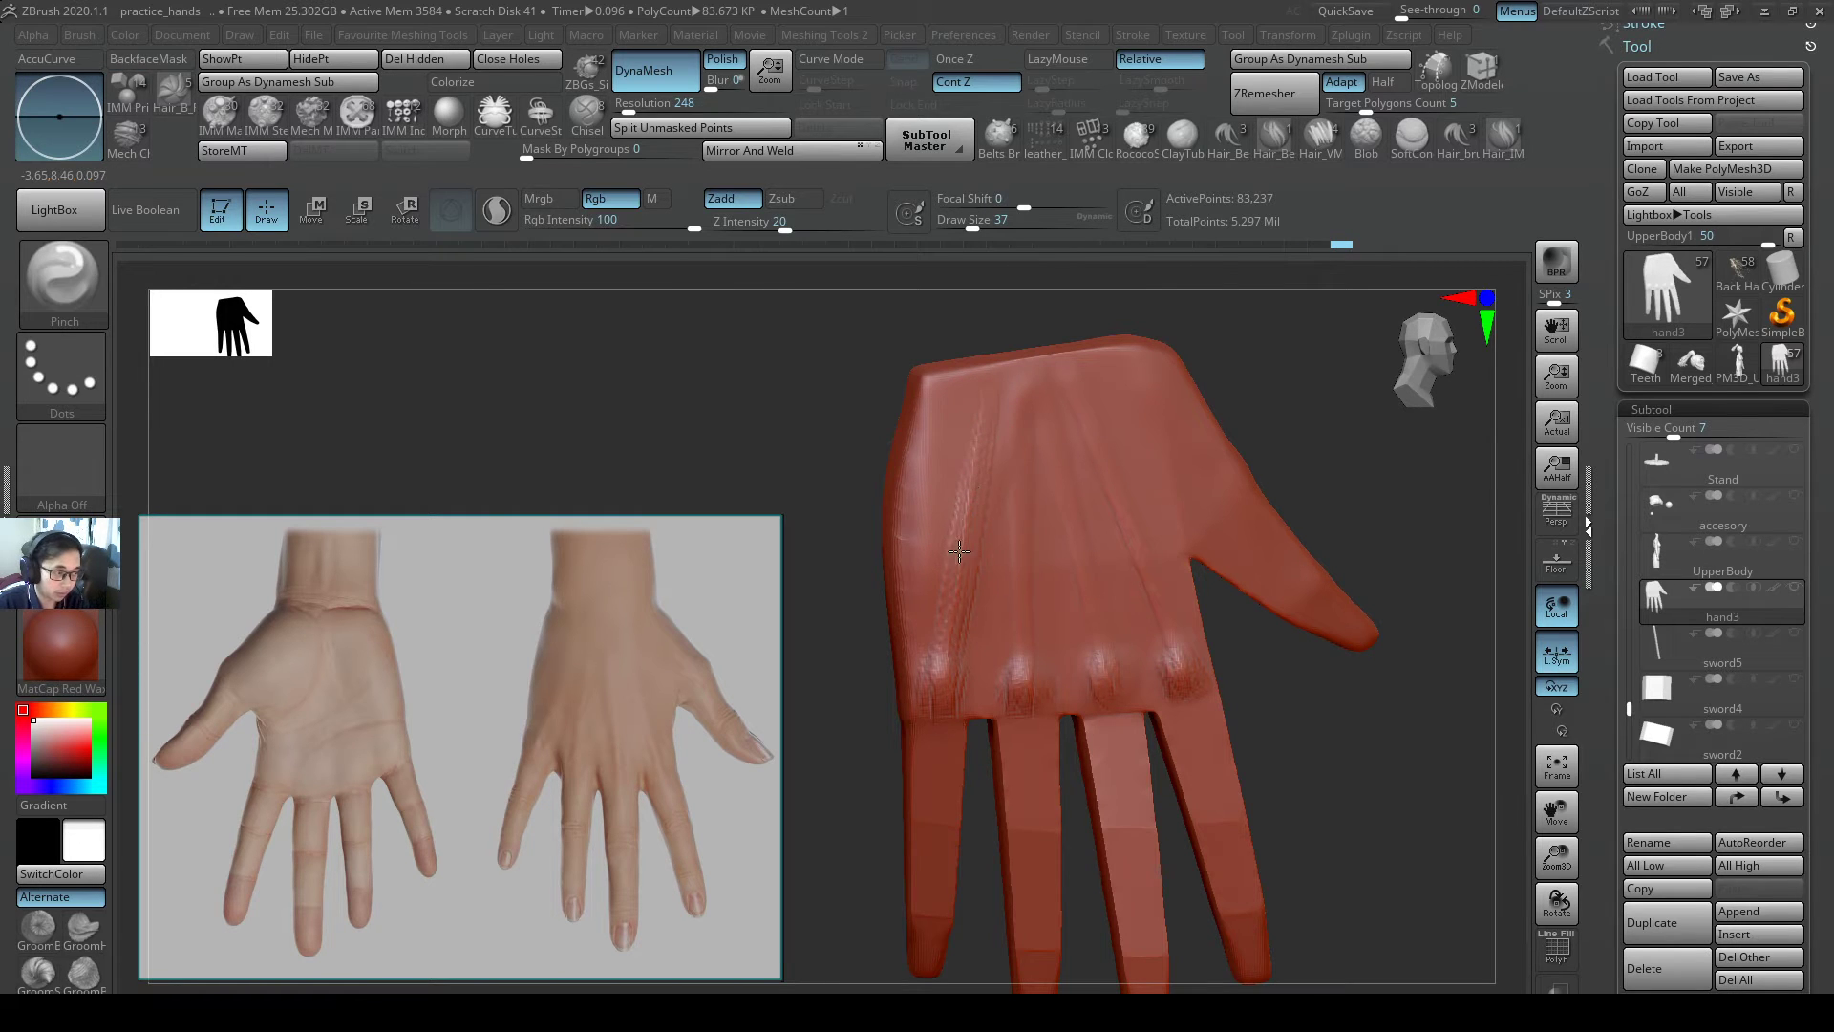
shift+drag(983, 410, 933, 689)
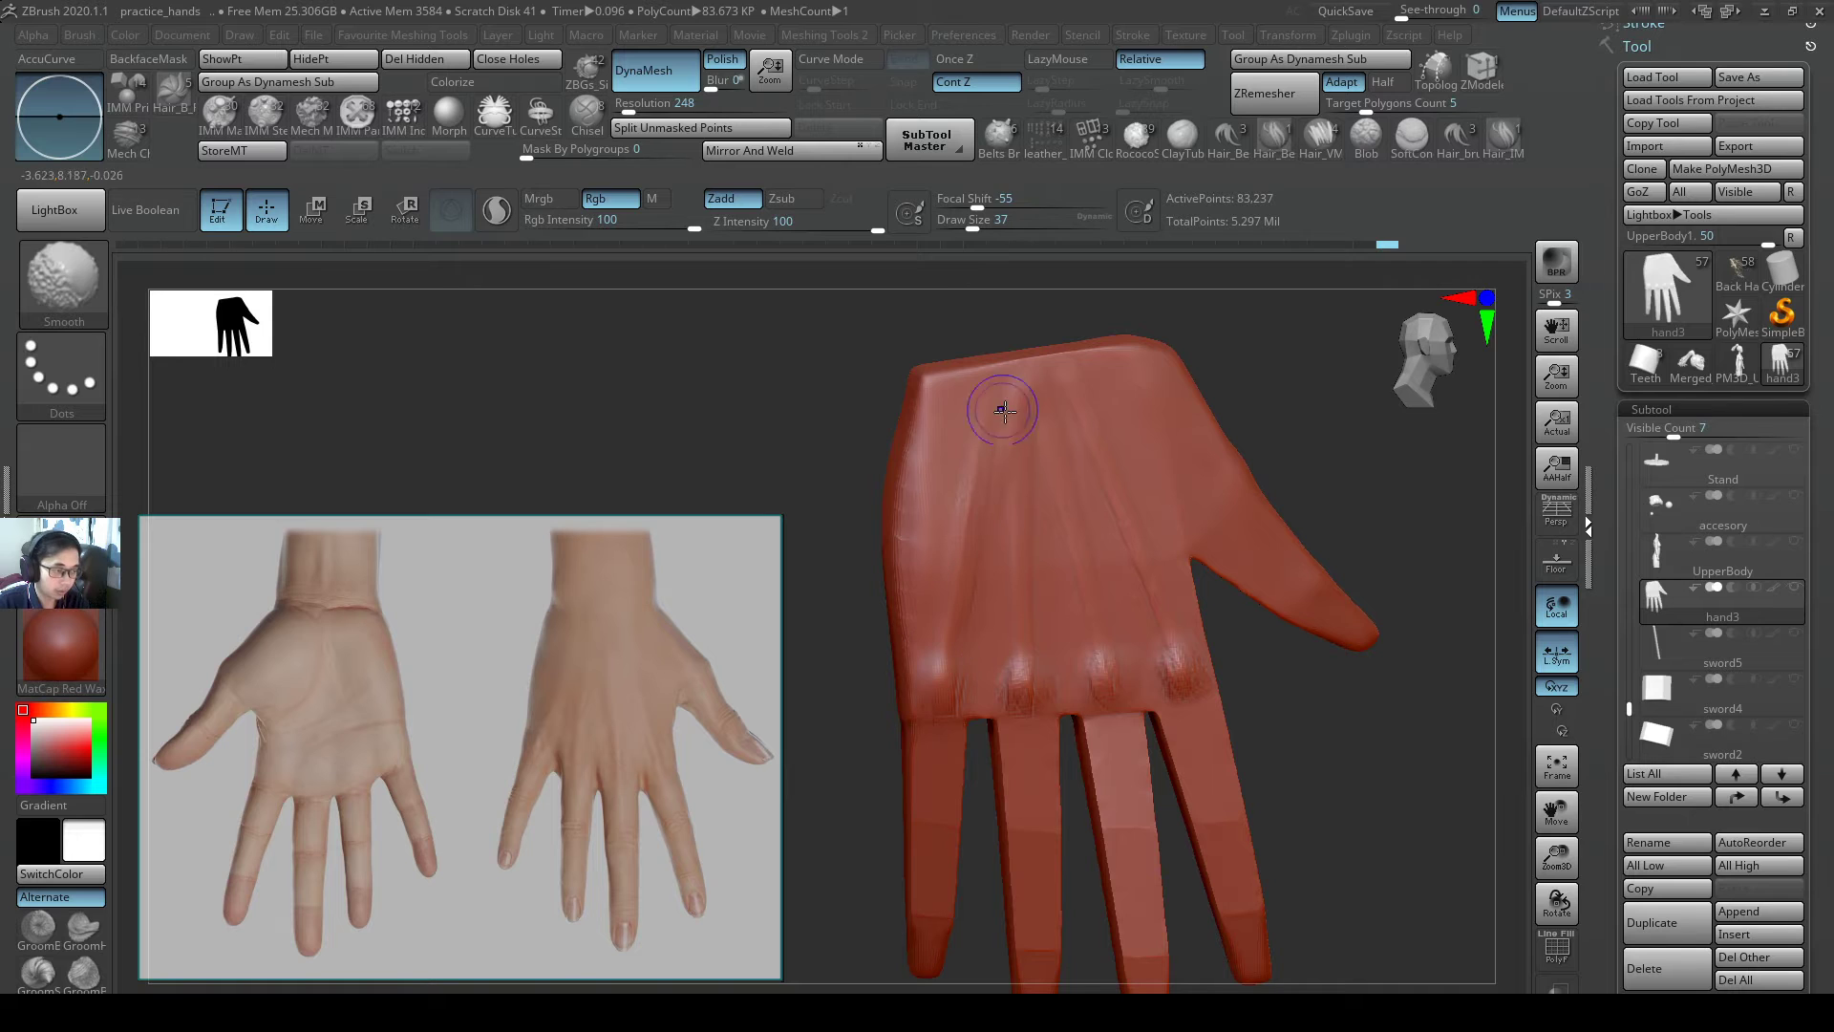
- Set the draw size to 104 and smooth the wrist ends of the tendons
key(s)
drag(1135, 423, 1160, 426)
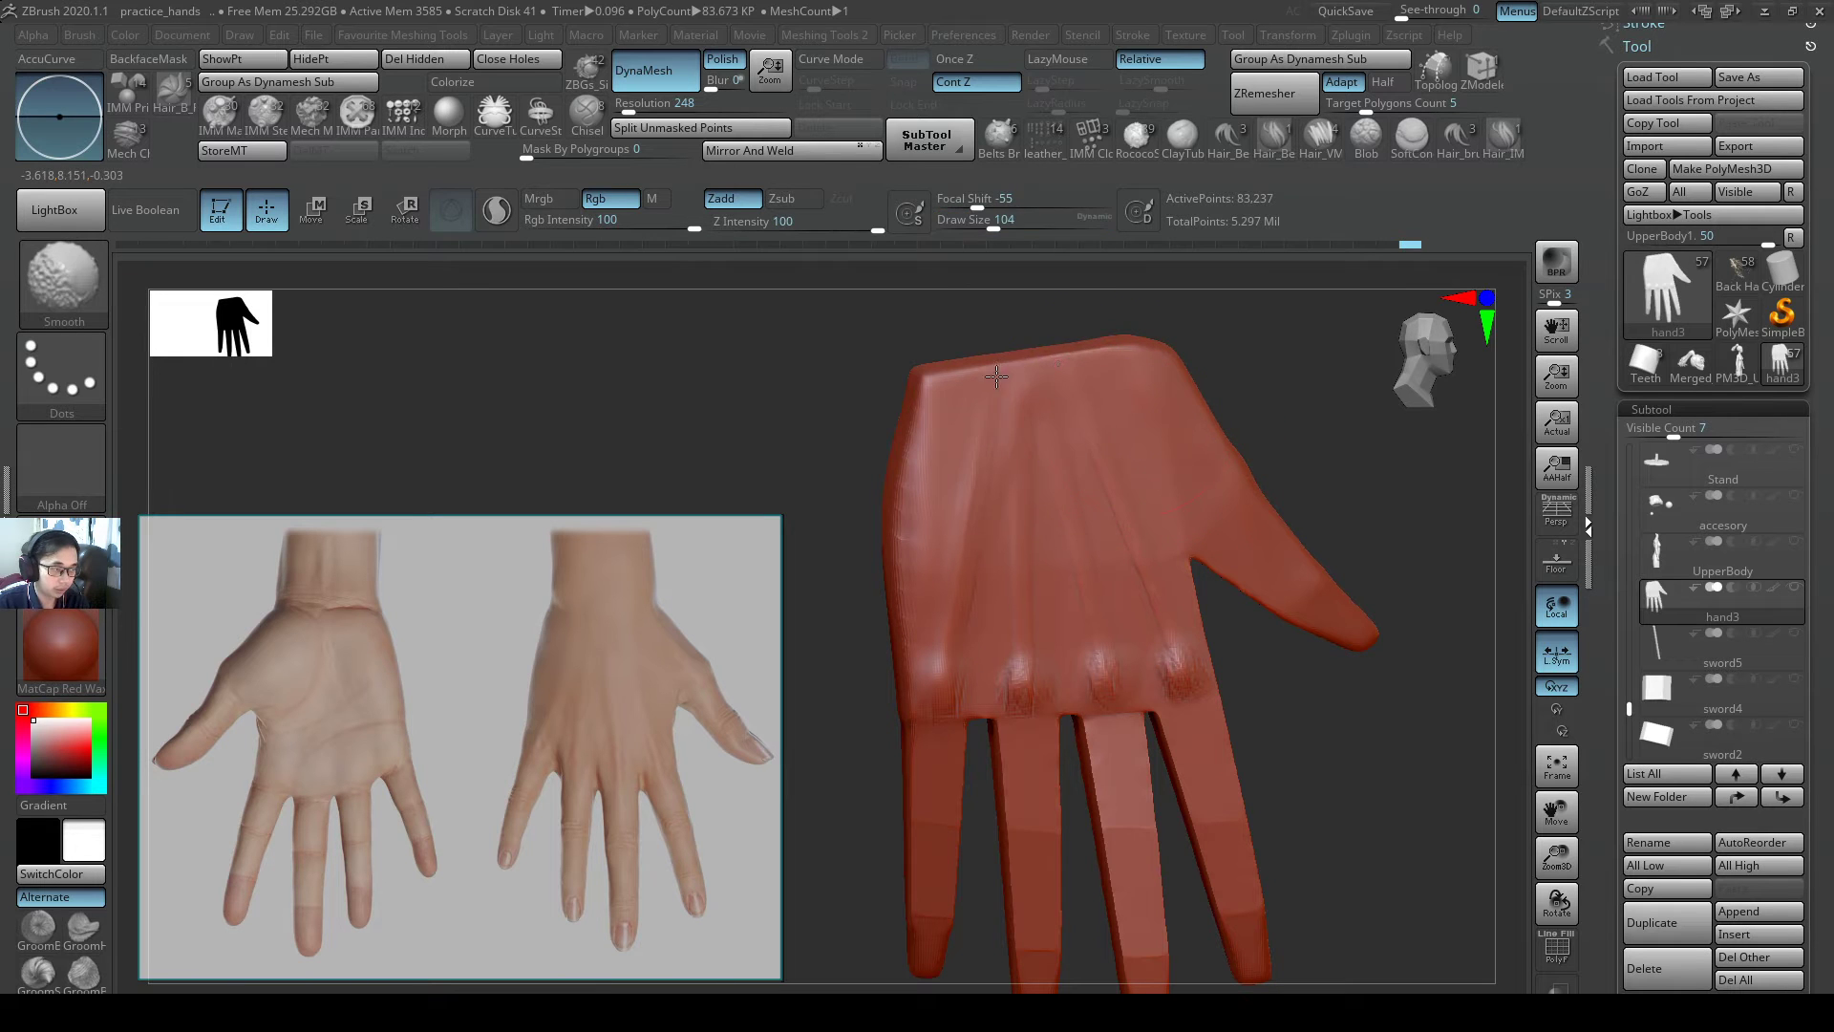
shift+drag(996, 377, 956, 371)
ctrl+right_drag(955, 370, 984, 306)
mouse_move(1075, 374)
shift+mouse_down()
mouse_move(1175, 364)
mouse_move(1165, 391)
shift+mouse_up()
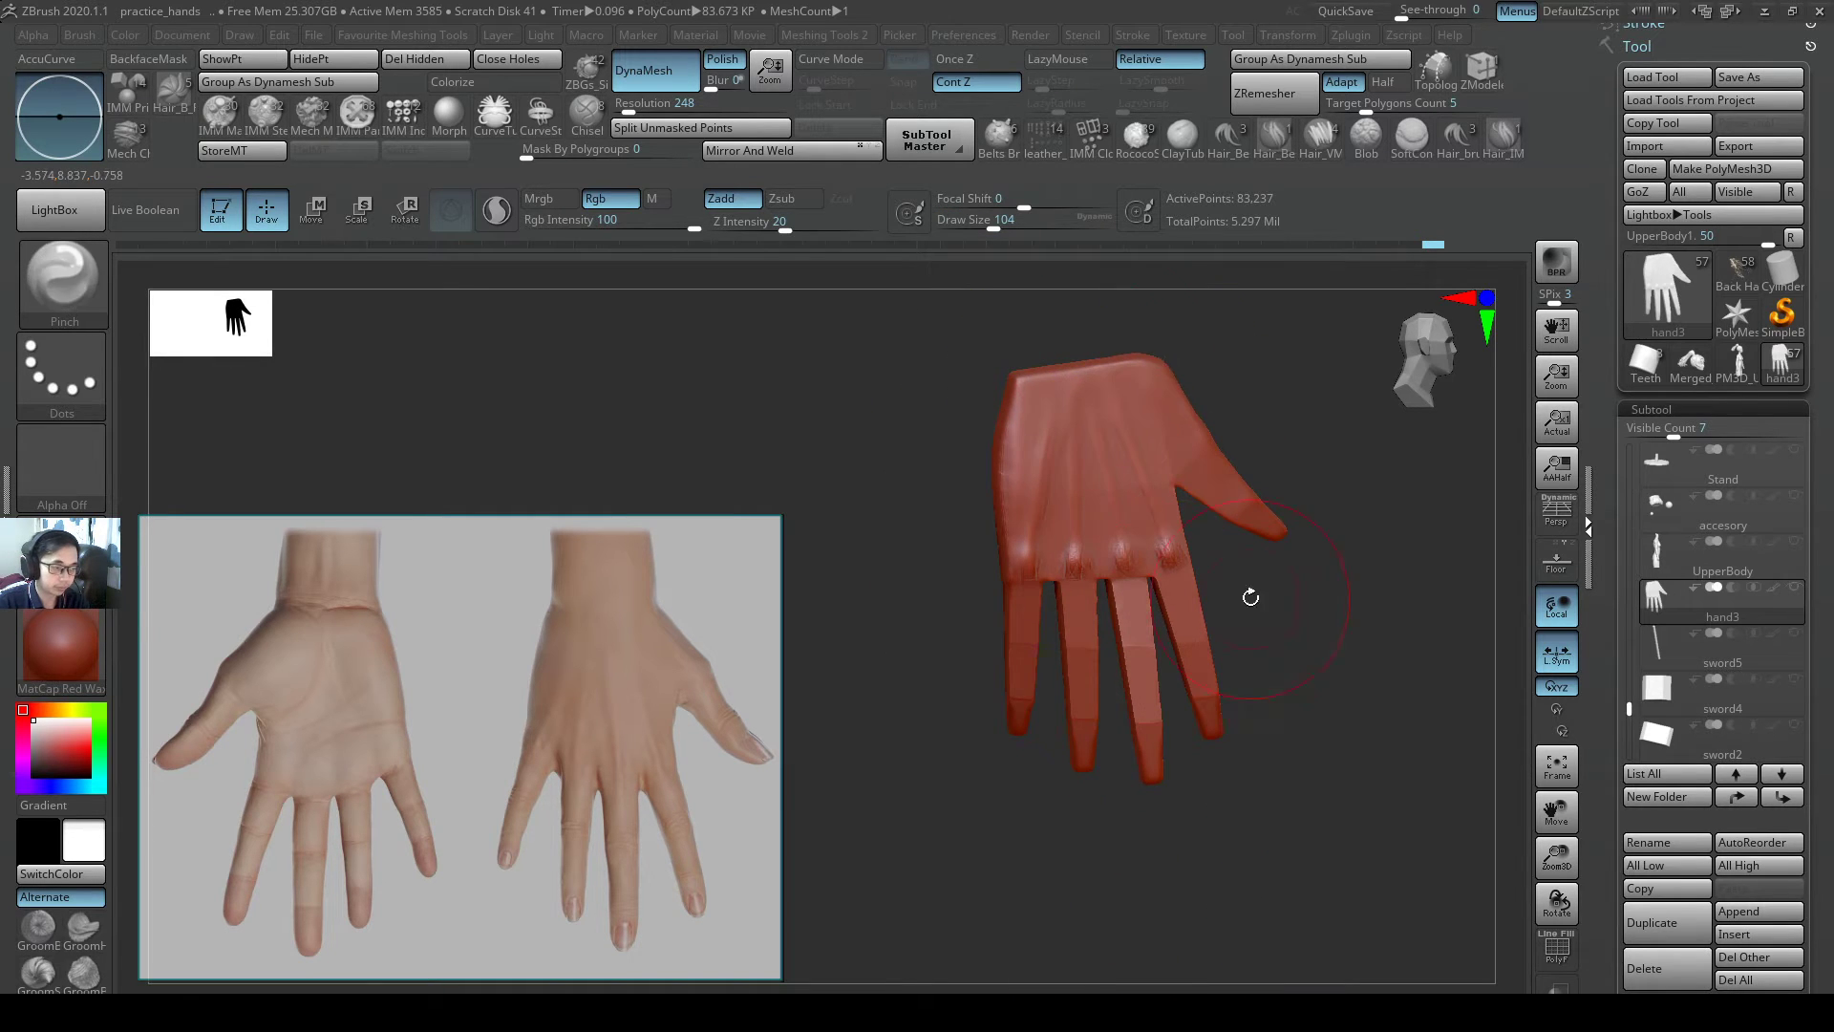
- Select the SnakeHook brush, set the draw size to 167 and try to reshape the thumb side of the palm
right_drag(1251, 597, 1199, 549)
ctrl+right_drag(1122, 493, 1213, 516)
right_drag(1221, 483, 1147, 551)
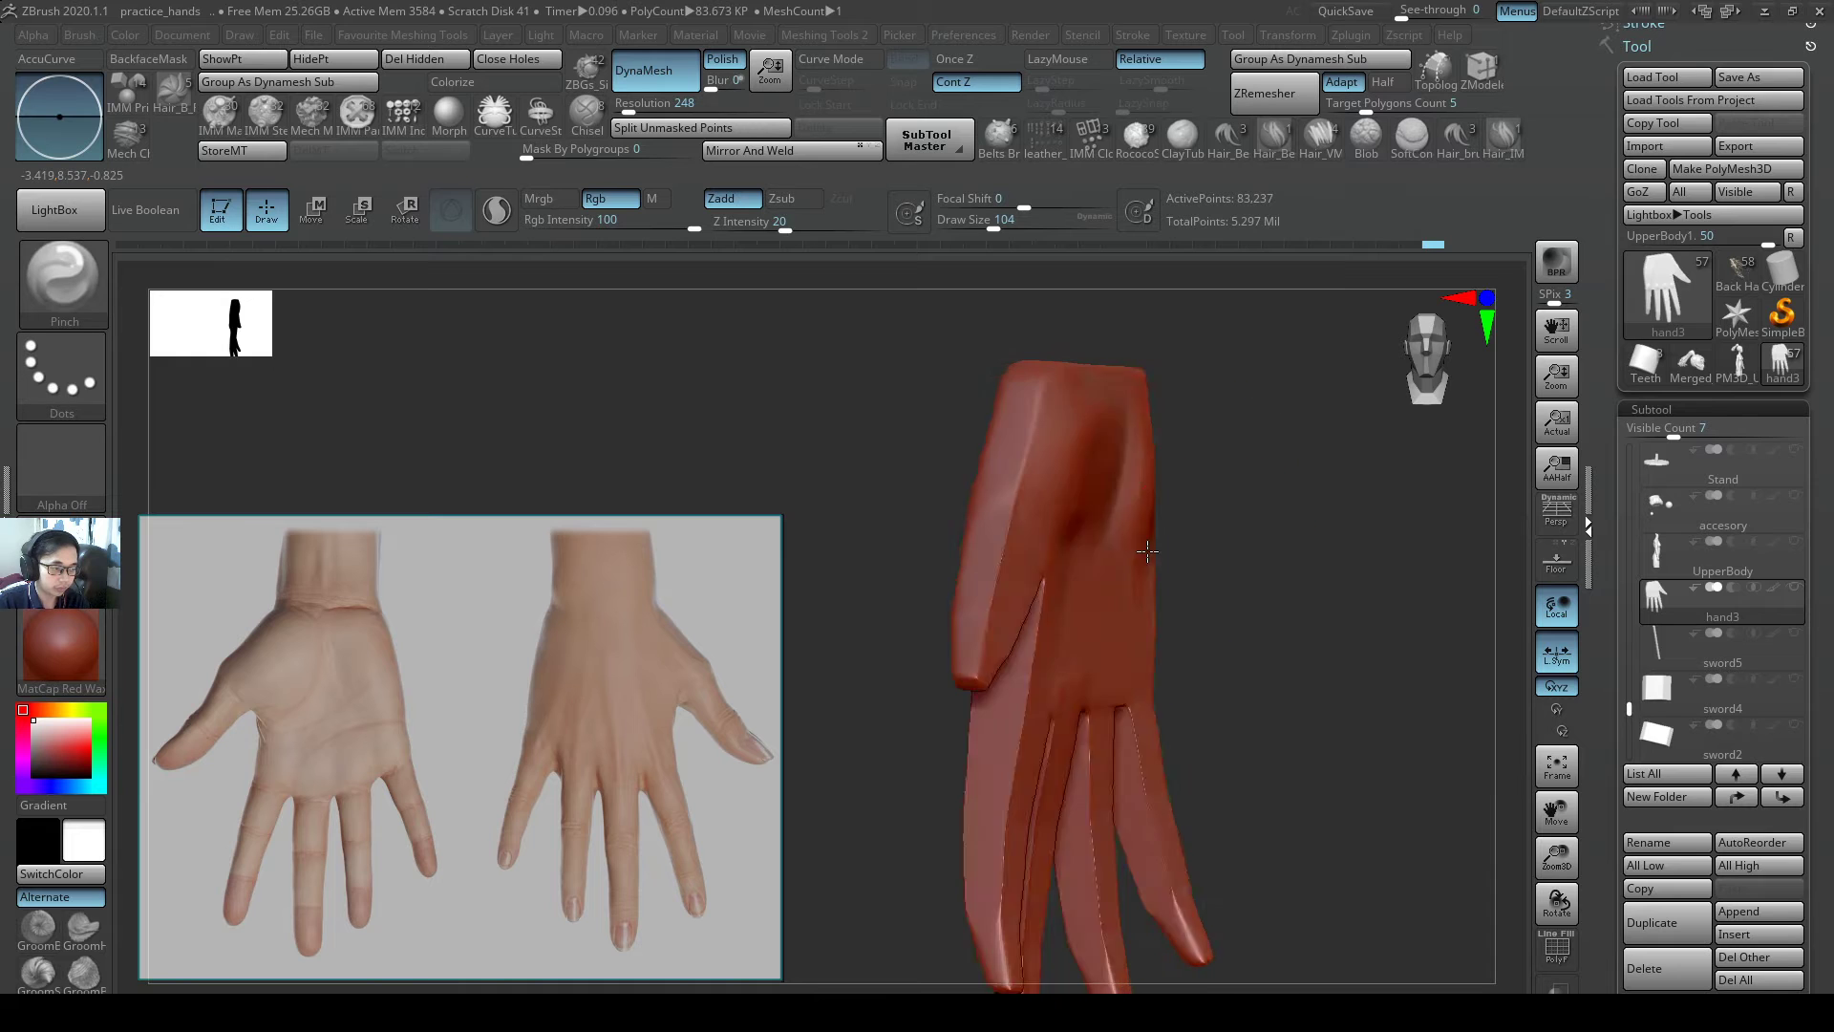
drag(1146, 551, 1173, 574)
key(b)
key(s)
key(h)
key(s)
mouse_move(1141, 585)
mouse_down()
mouse_move(1146, 633)
mouse_move(1164, 626)
mouse_up()
key(ctrl+z)
key(s)
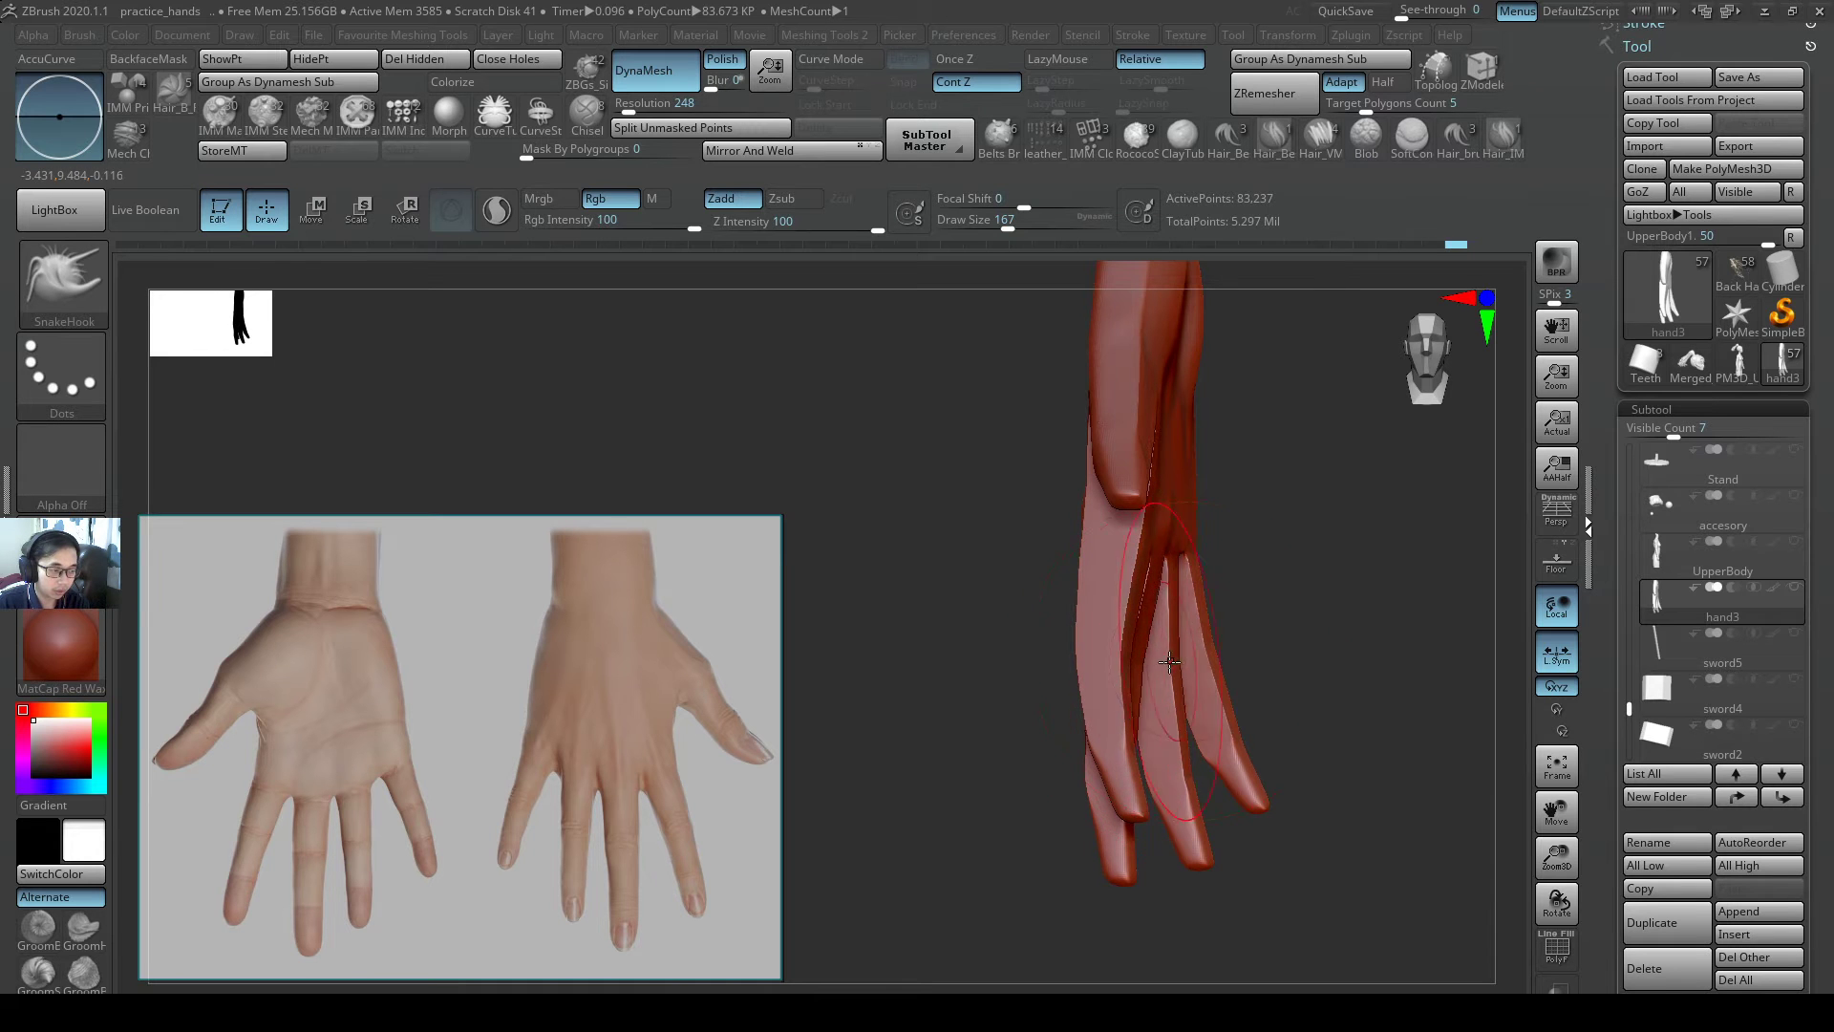
- Adjust the form of the back of the hand with the SnakeHook brush at draw sizes 228 and 207
mouse_move(1169, 662)
right_down()
mouse_move(1091, 663)
mouse_move(1213, 665)
mouse_move(1309, 604)
mouse_move(1078, 511)
right_up()
key(s)
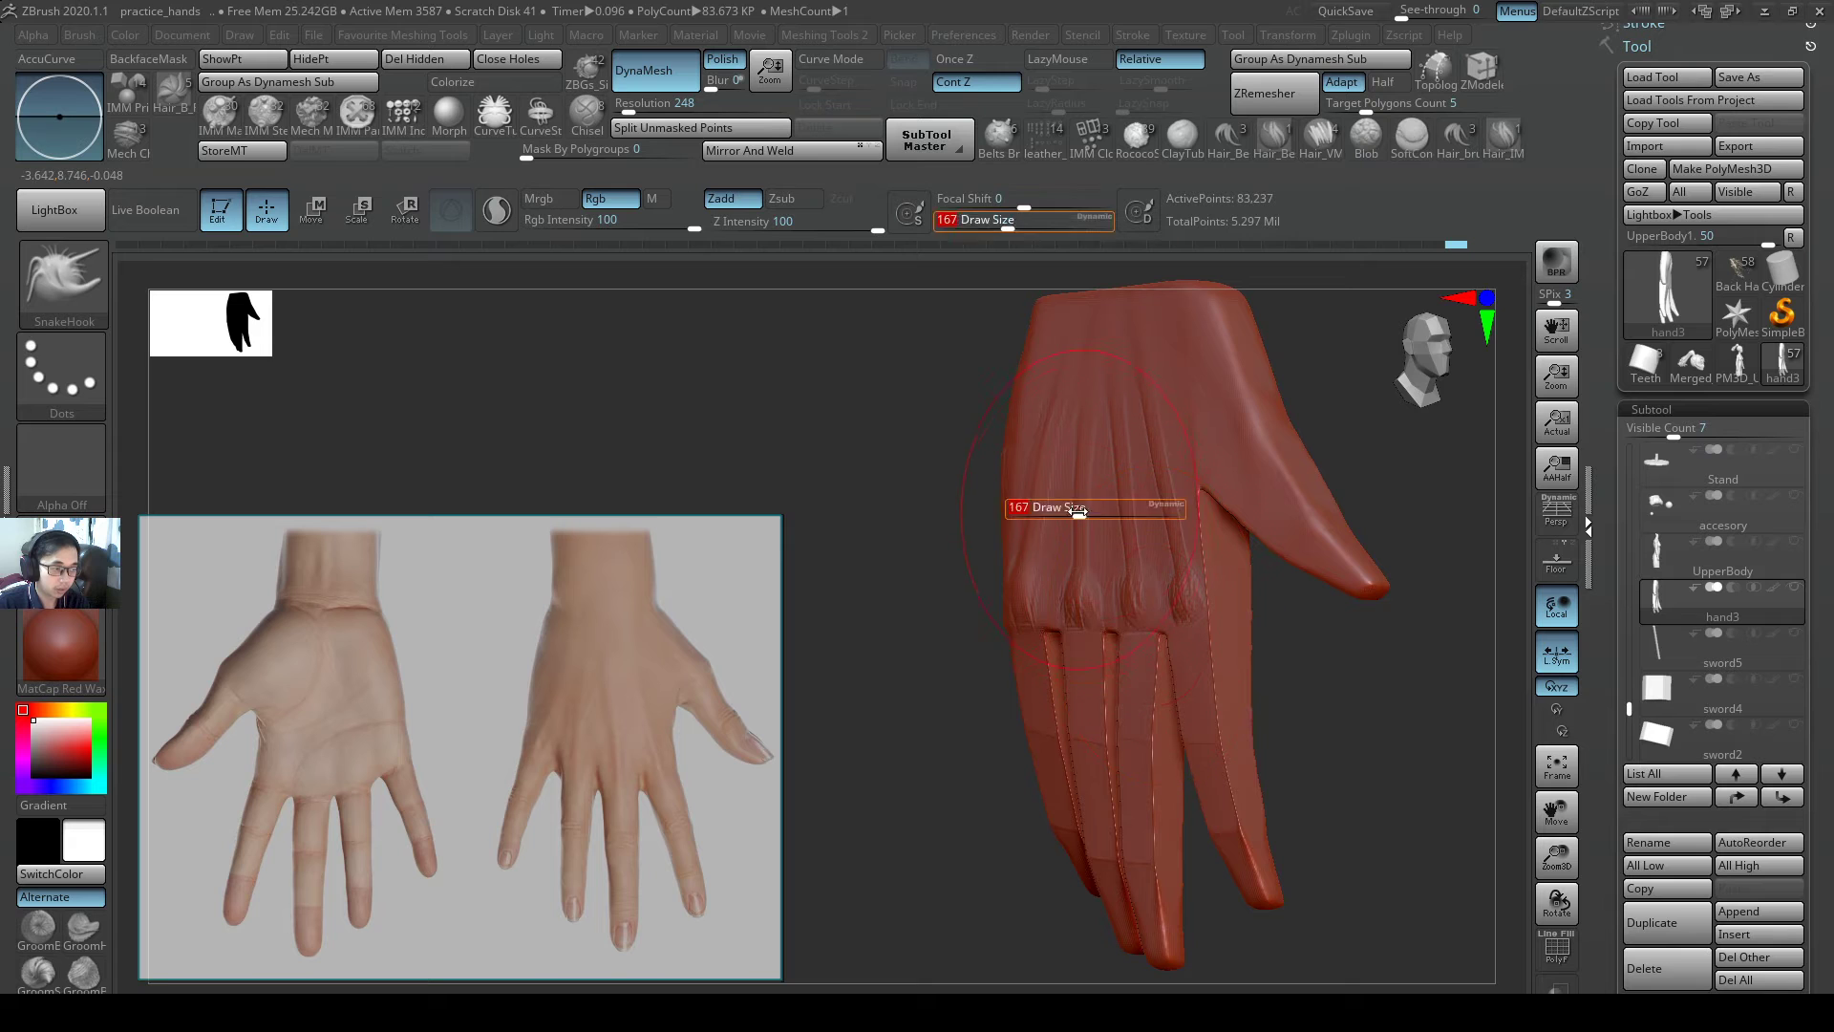
drag(1079, 511, 1097, 512)
right_drag(1079, 530, 1057, 537)
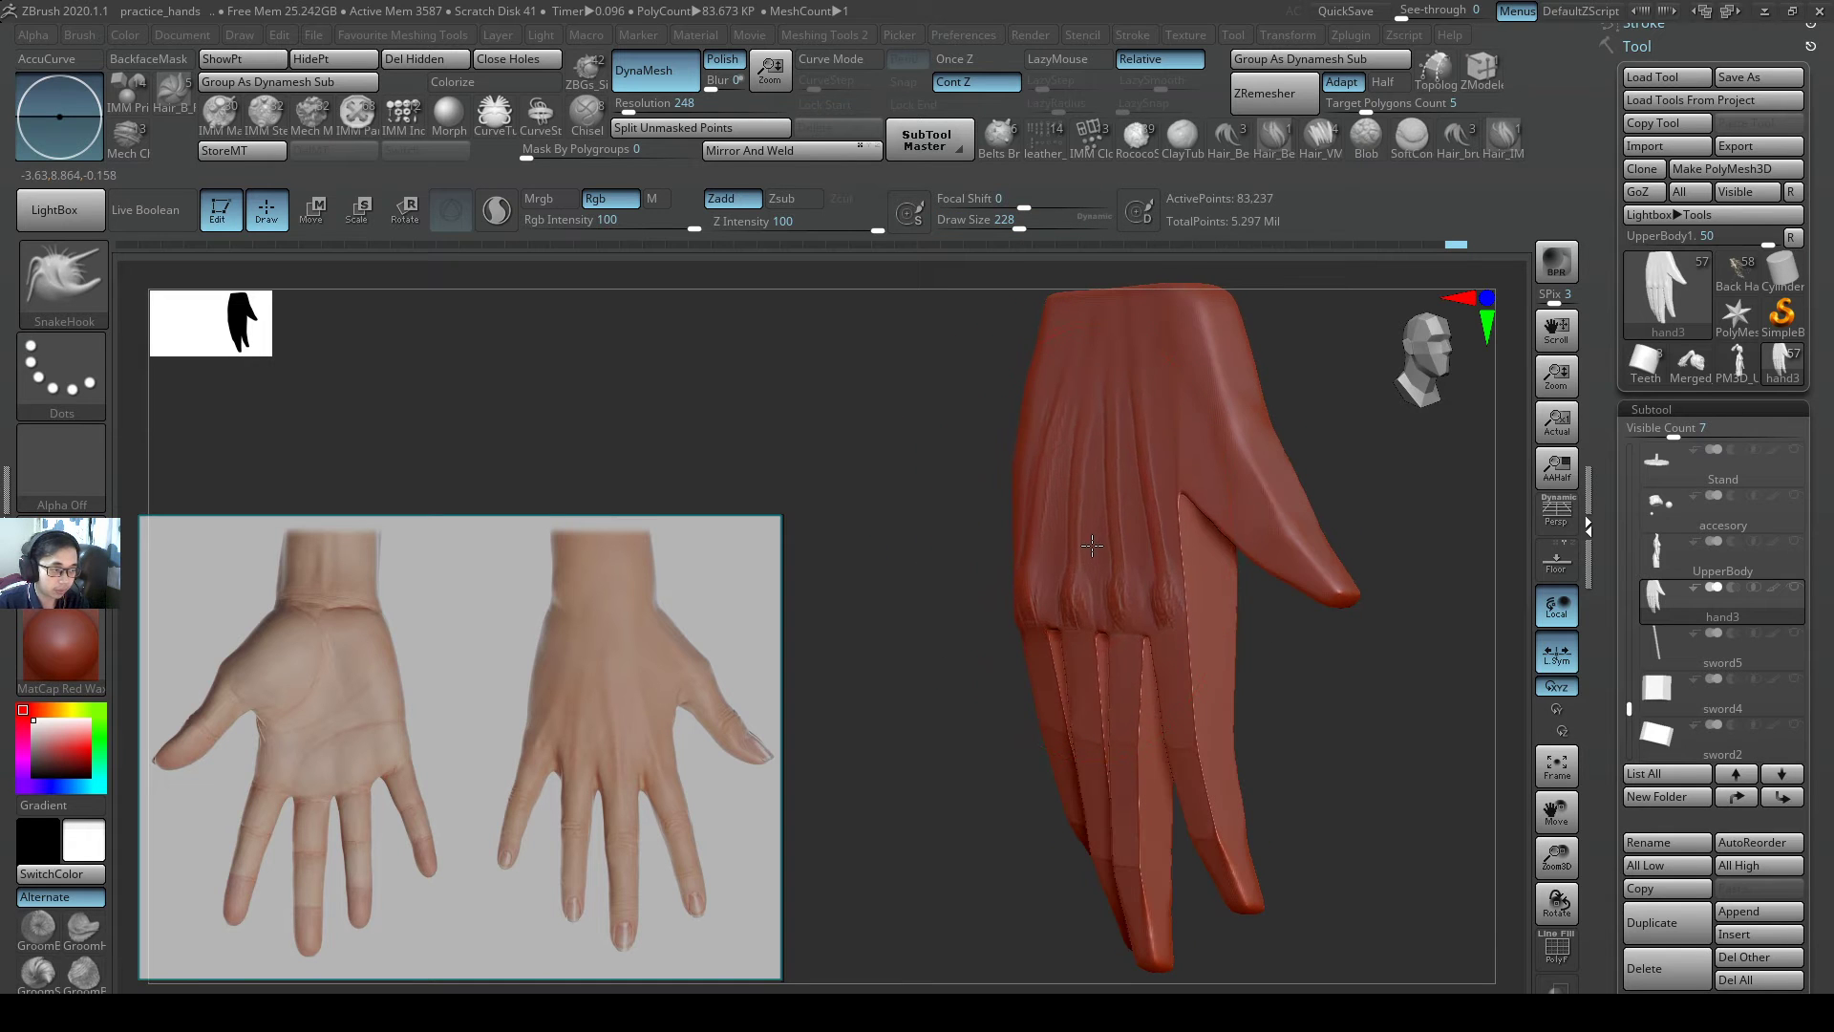
key(s)
click(1095, 536)
right_drag(1095, 572, 1195, 500)
right_click(1170, 428)
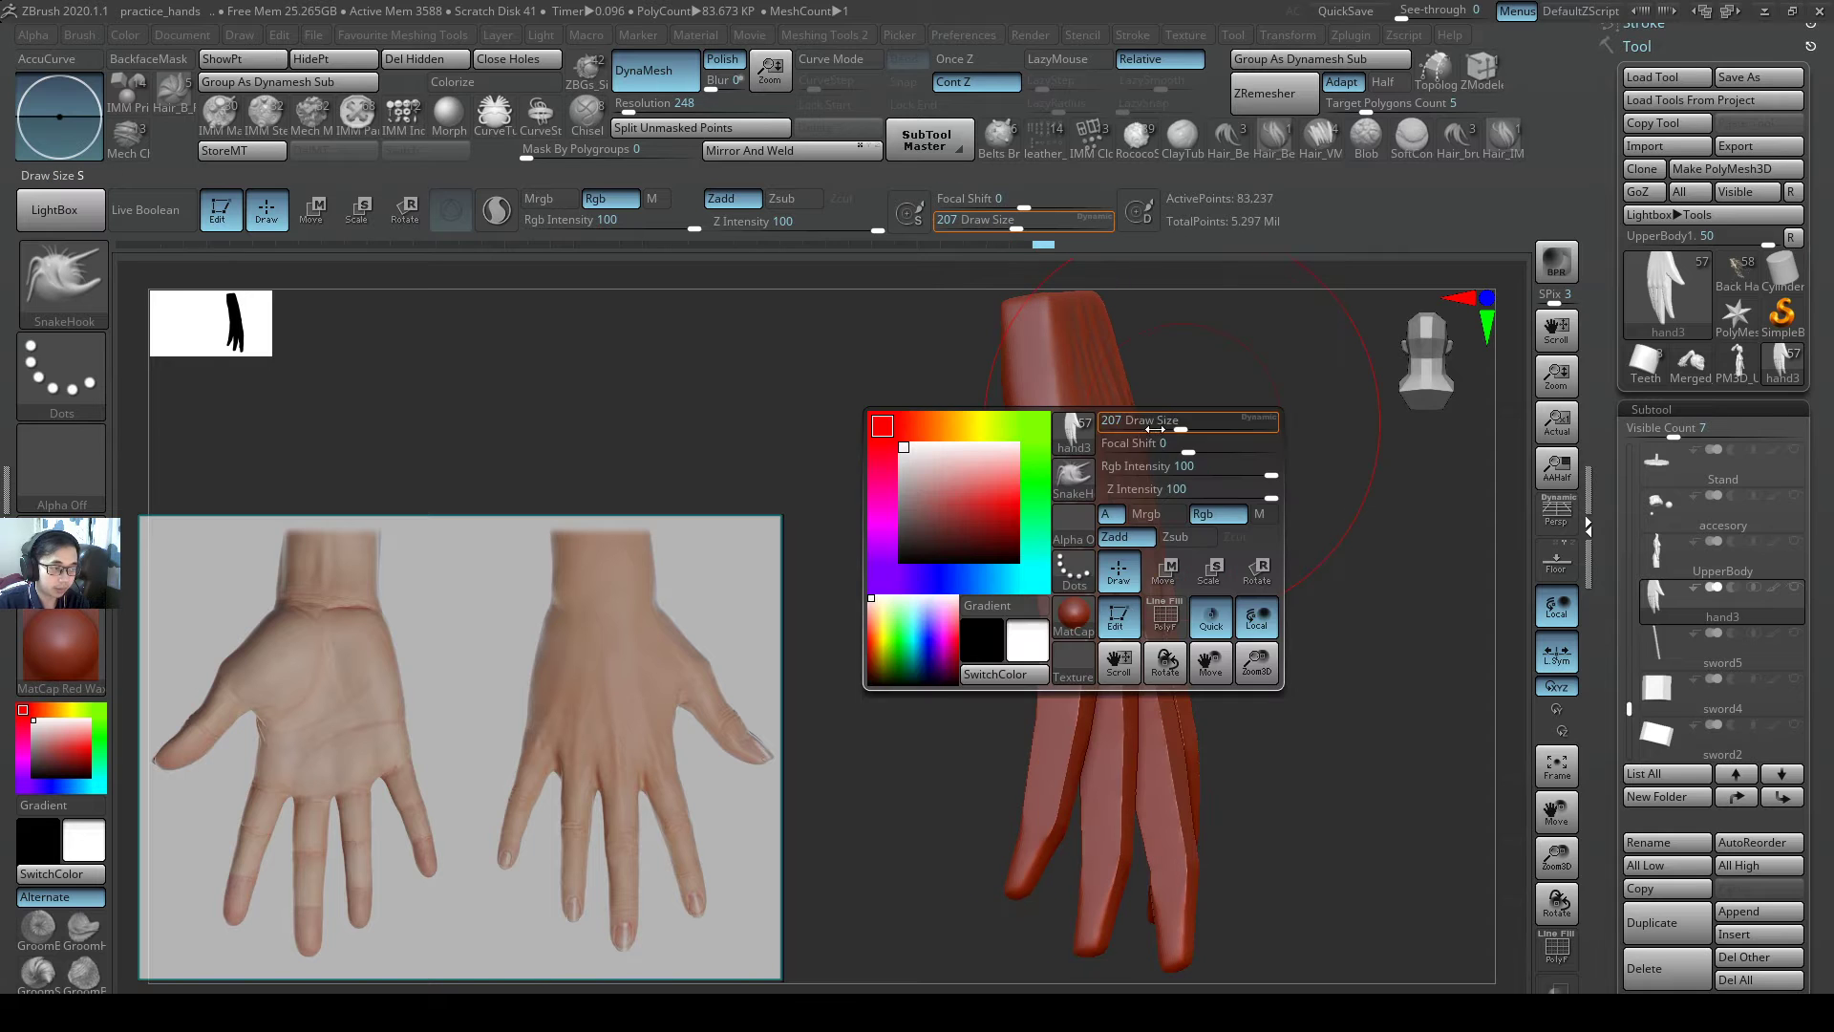
- Set the draw size to 158 and adjust the form of the palm from its inner side
right_drag(1137, 374, 1357, 372)
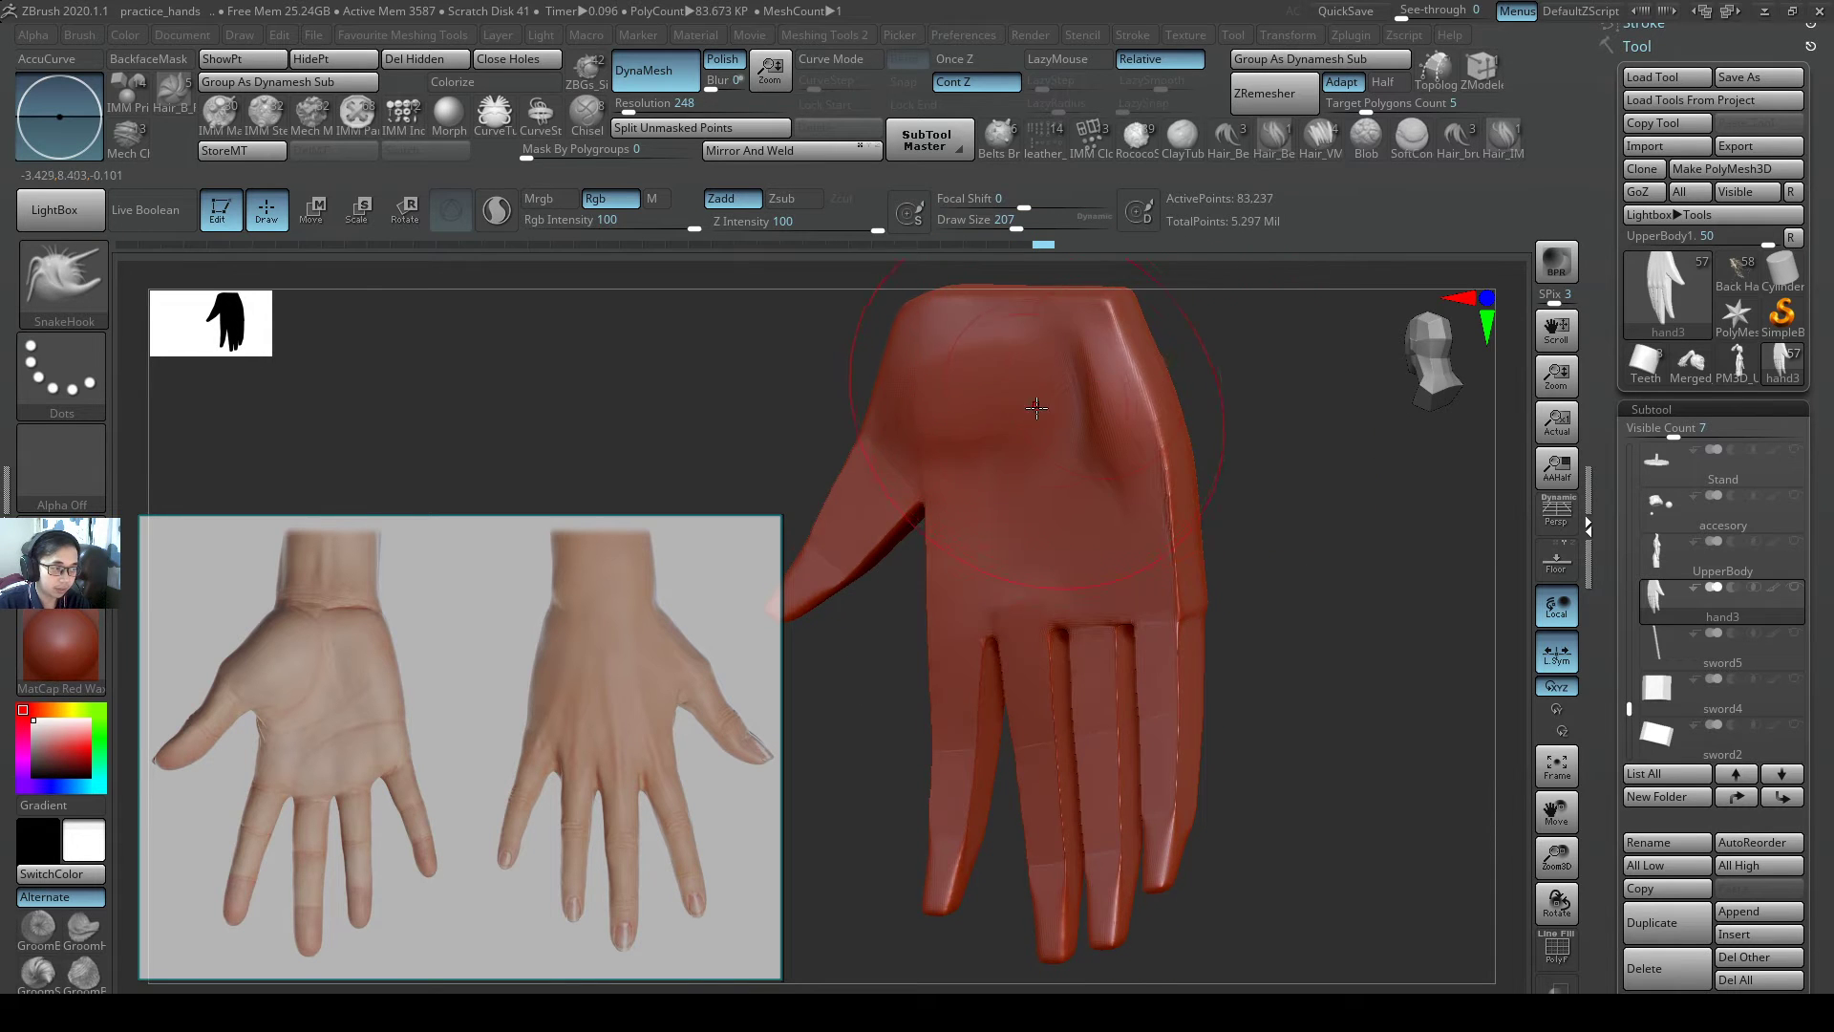
right_drag(1036, 408, 1013, 374)
key(s)
drag(1011, 376, 994, 394)
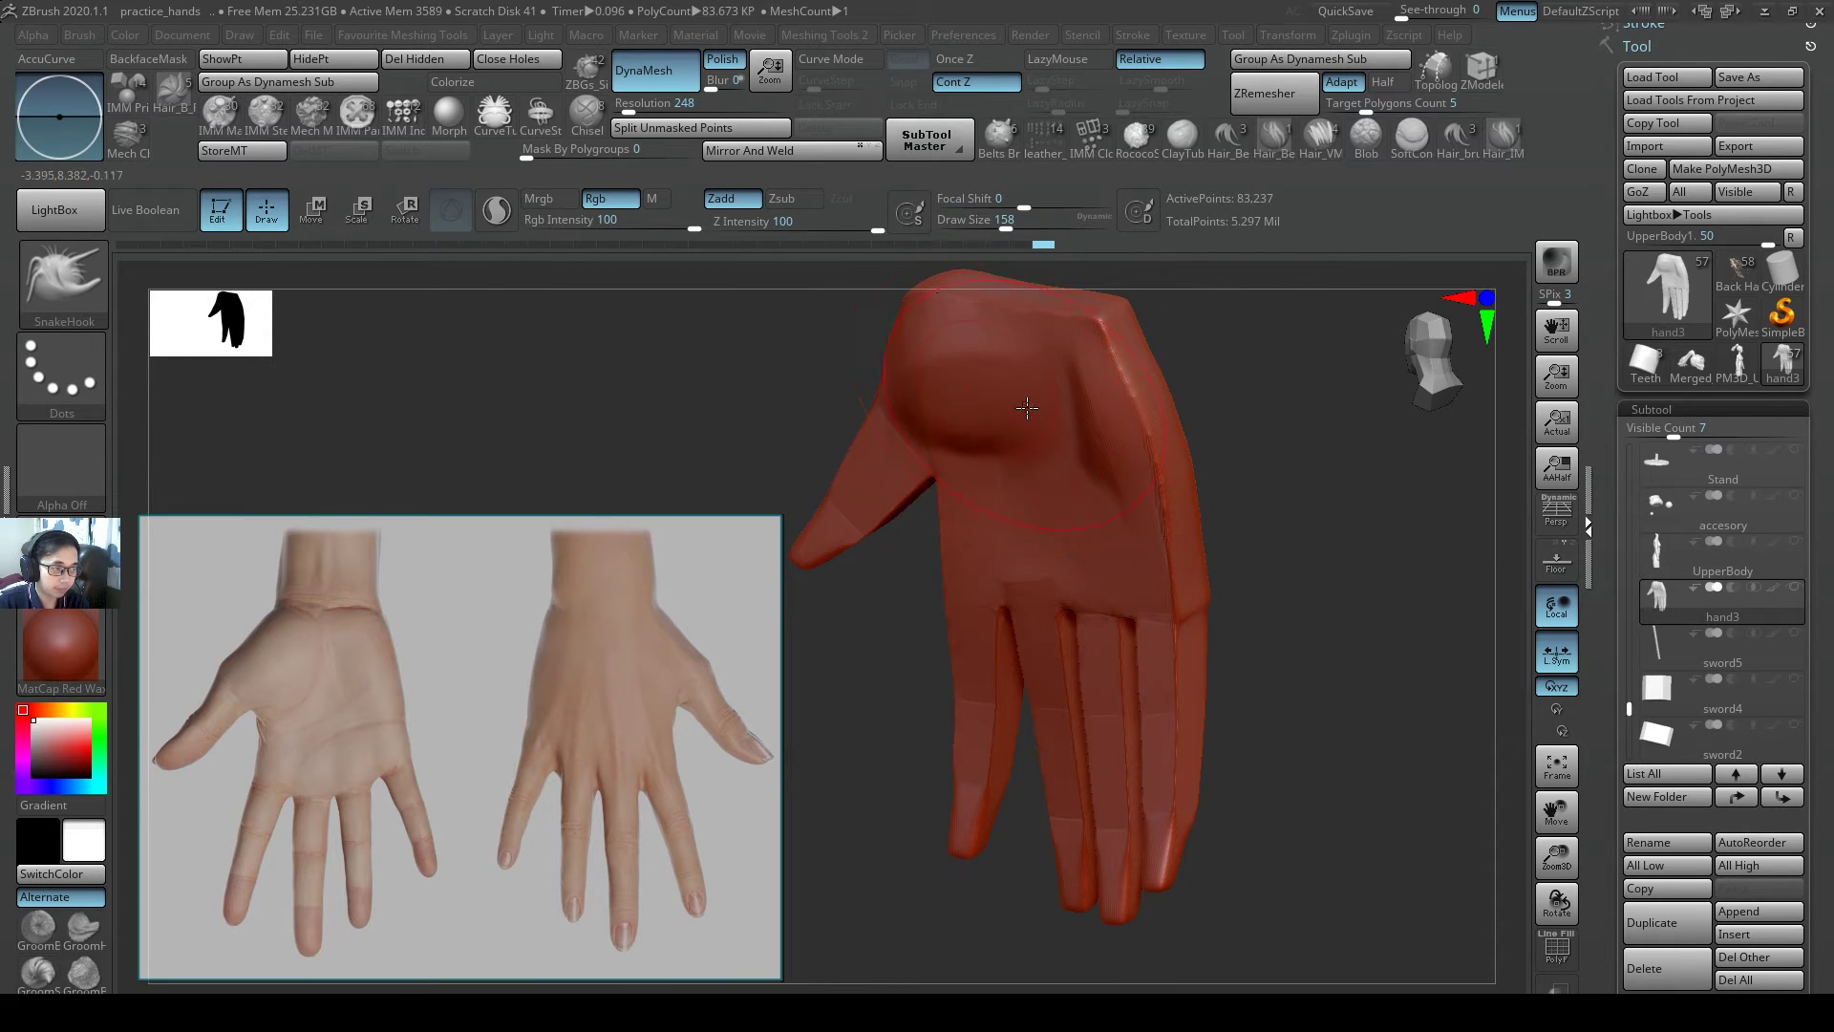
right_drag(1119, 548, 1185, 539)
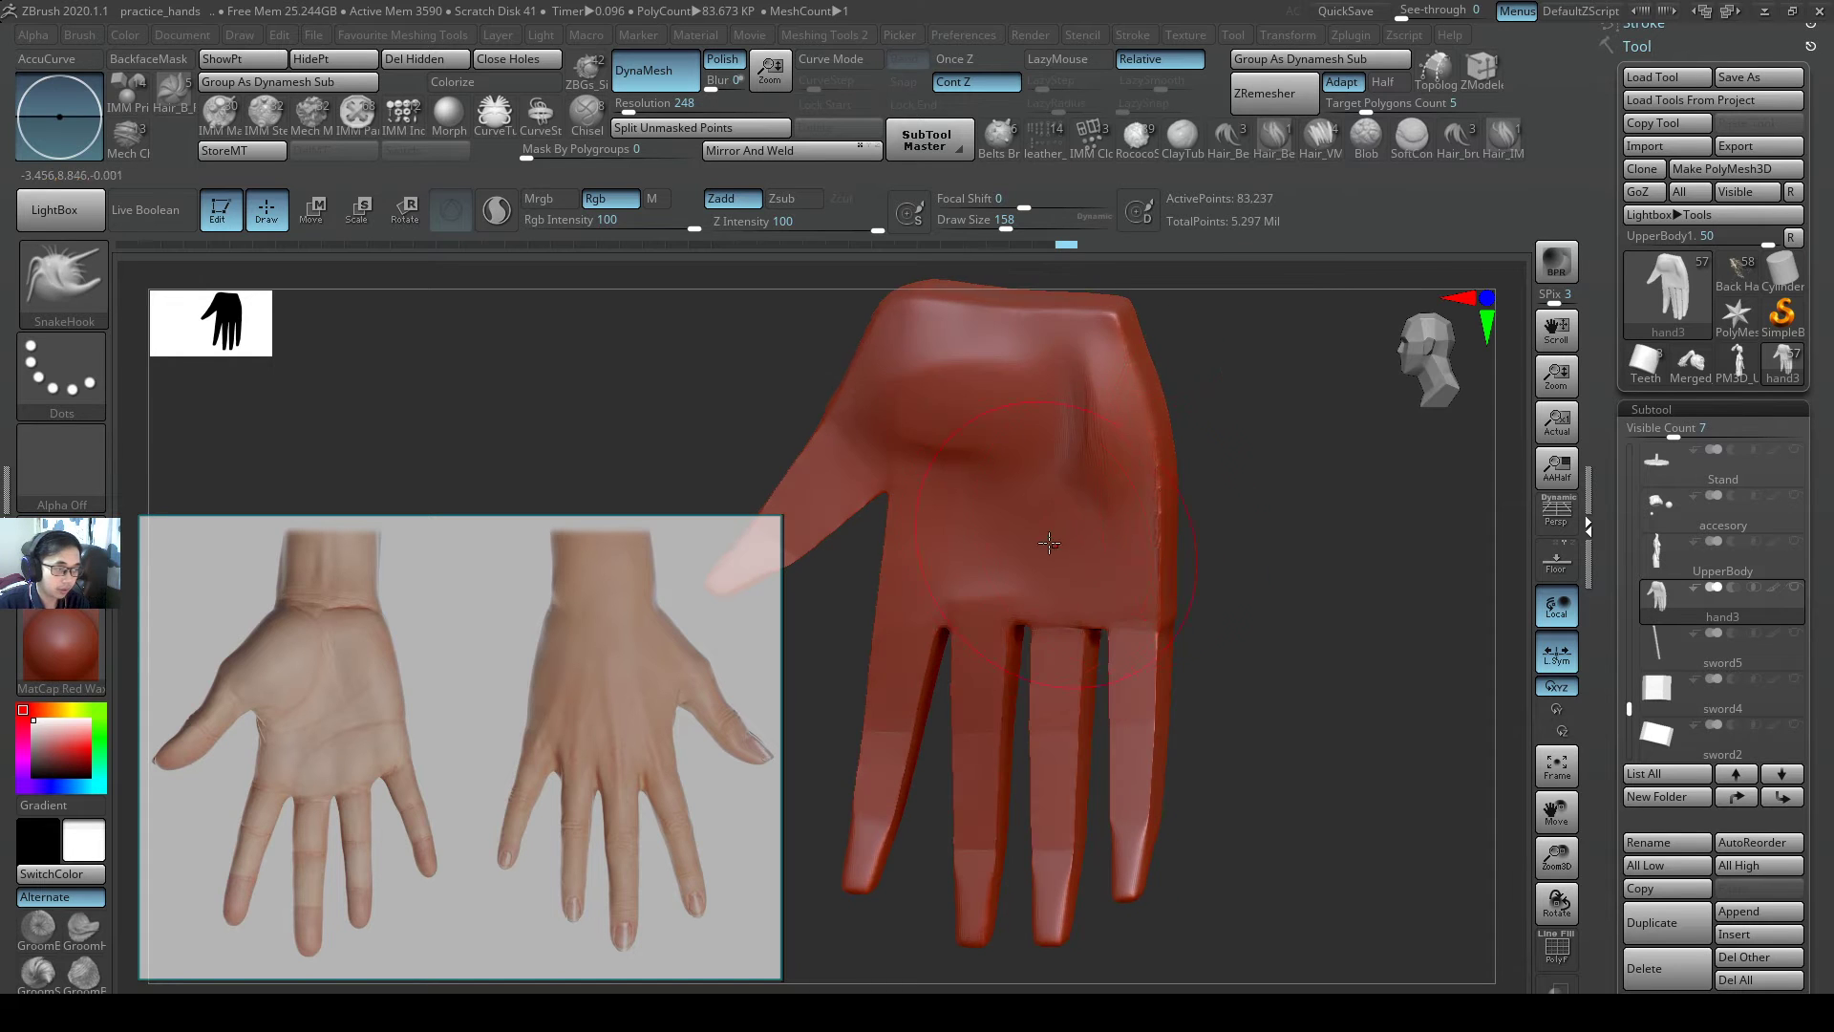
- Build up fleshy pads on the palm at the base of the fingers with the ClayBuildup brush at draw size 90
key(b)
key(c)
key(b)
key(s)
drag(1055, 542, 1048, 543)
right_drag(1056, 552, 1137, 516)
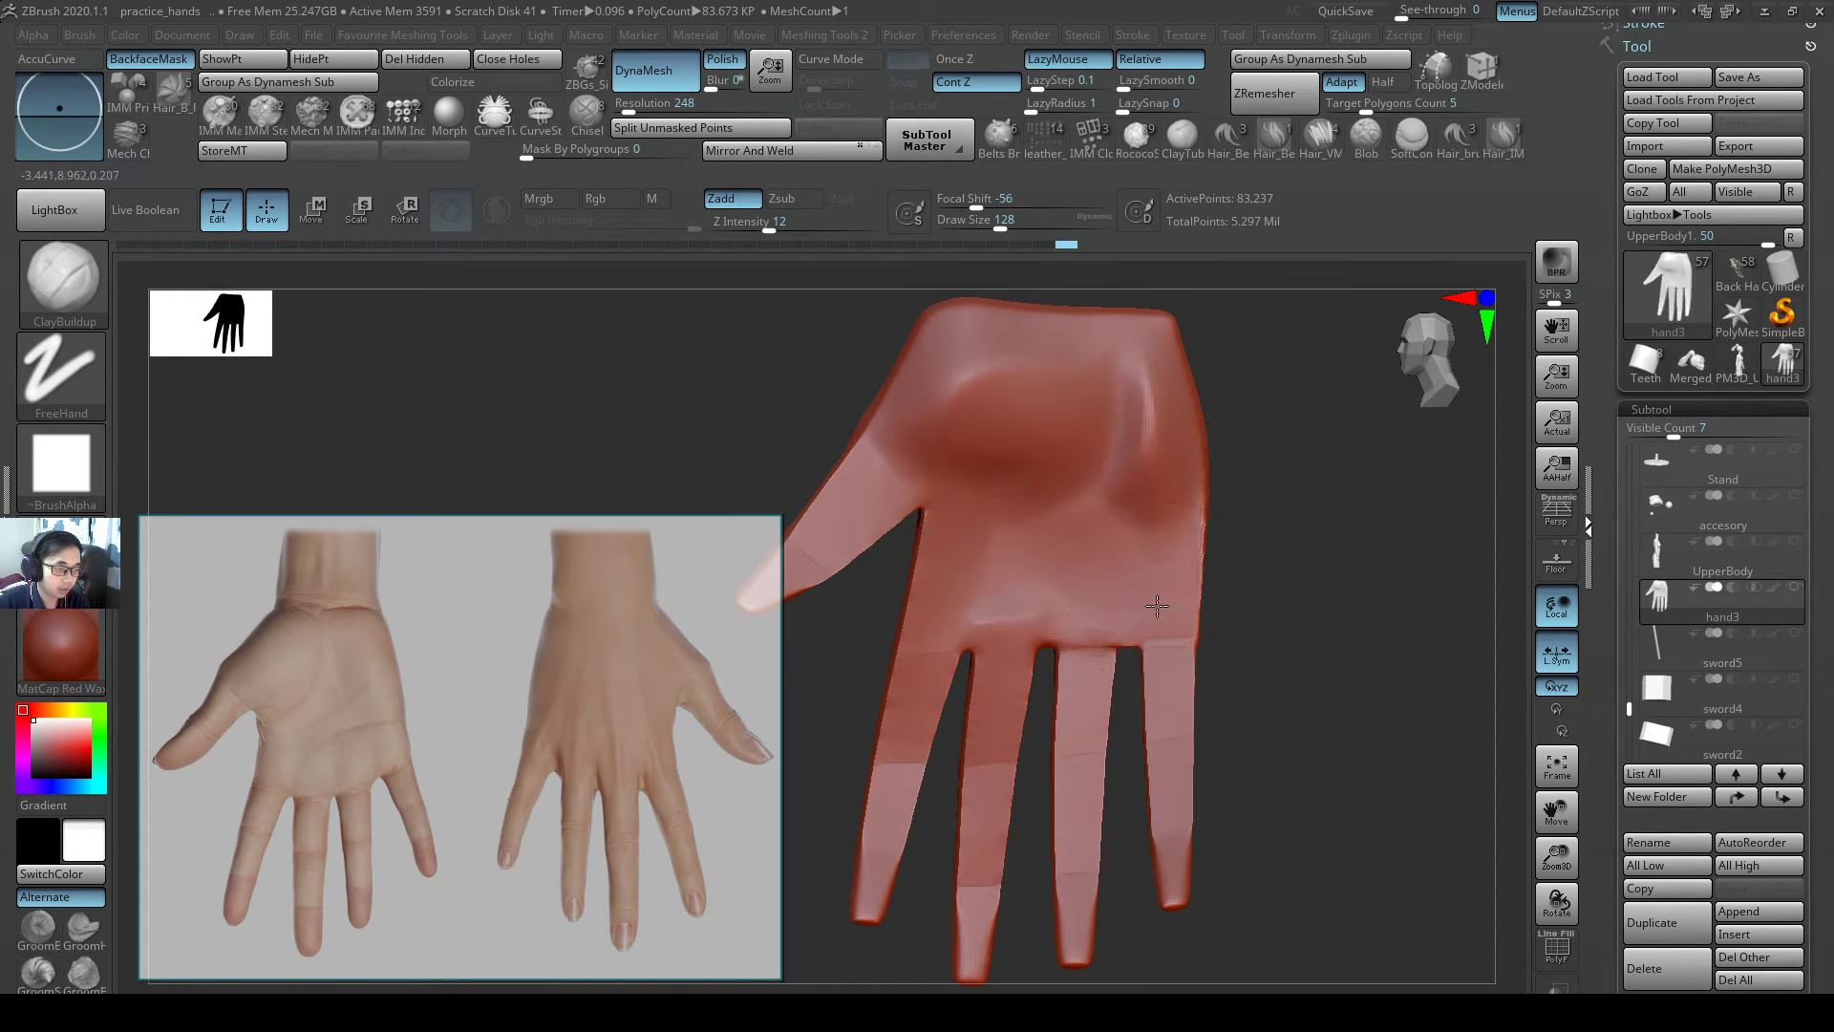
key(s)
drag(1178, 587, 1163, 591)
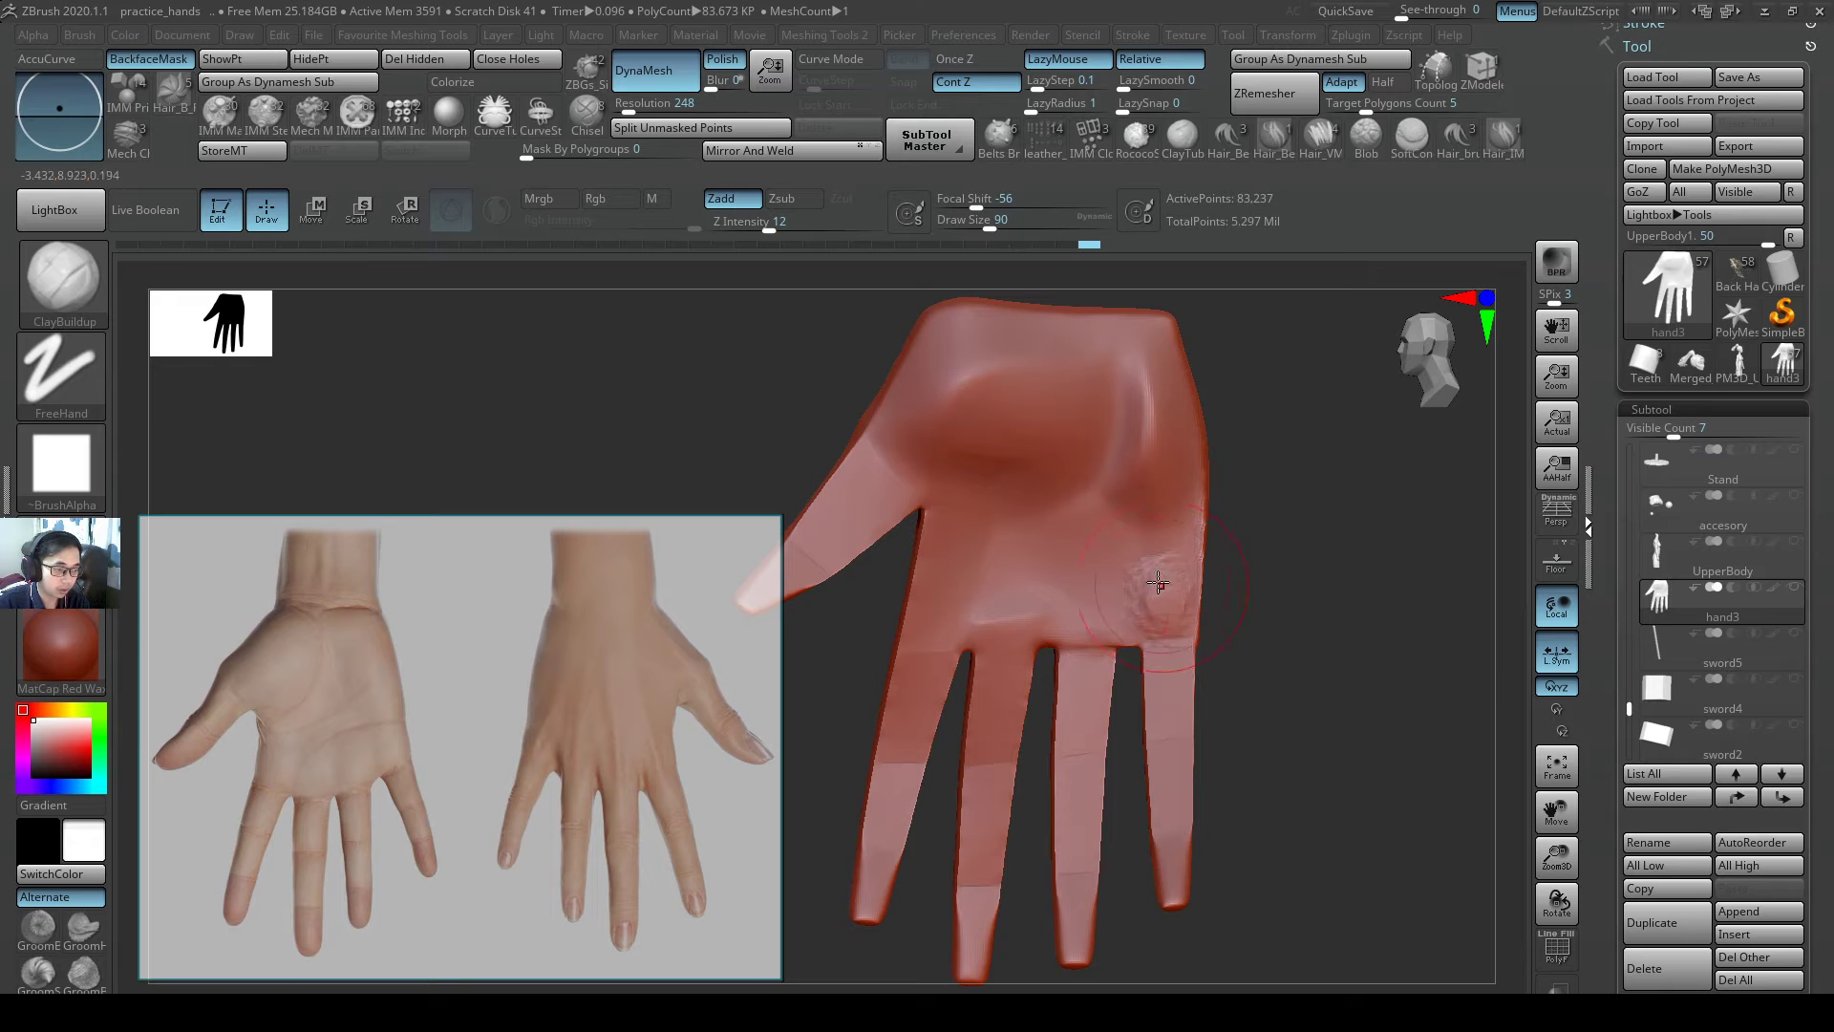
click(1080, 600)
click(994, 592)
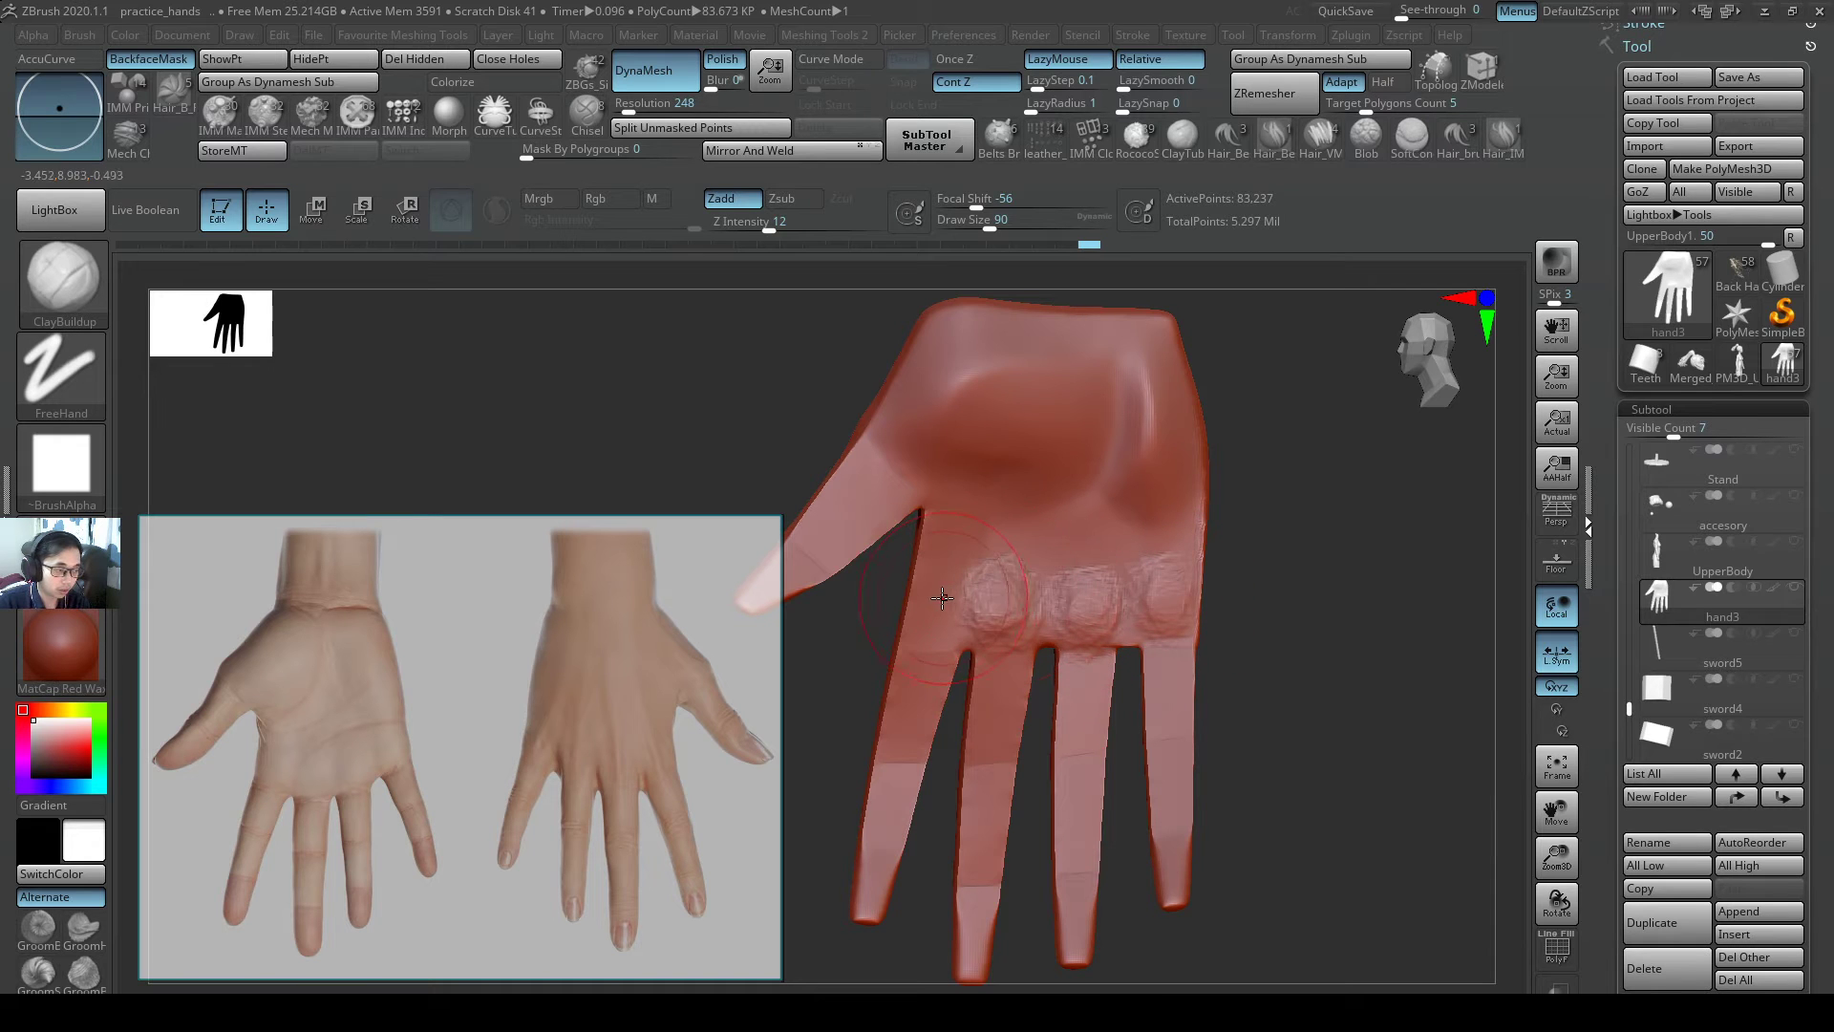
- Smooth the pads at the finger bases into the palm
key(shift)
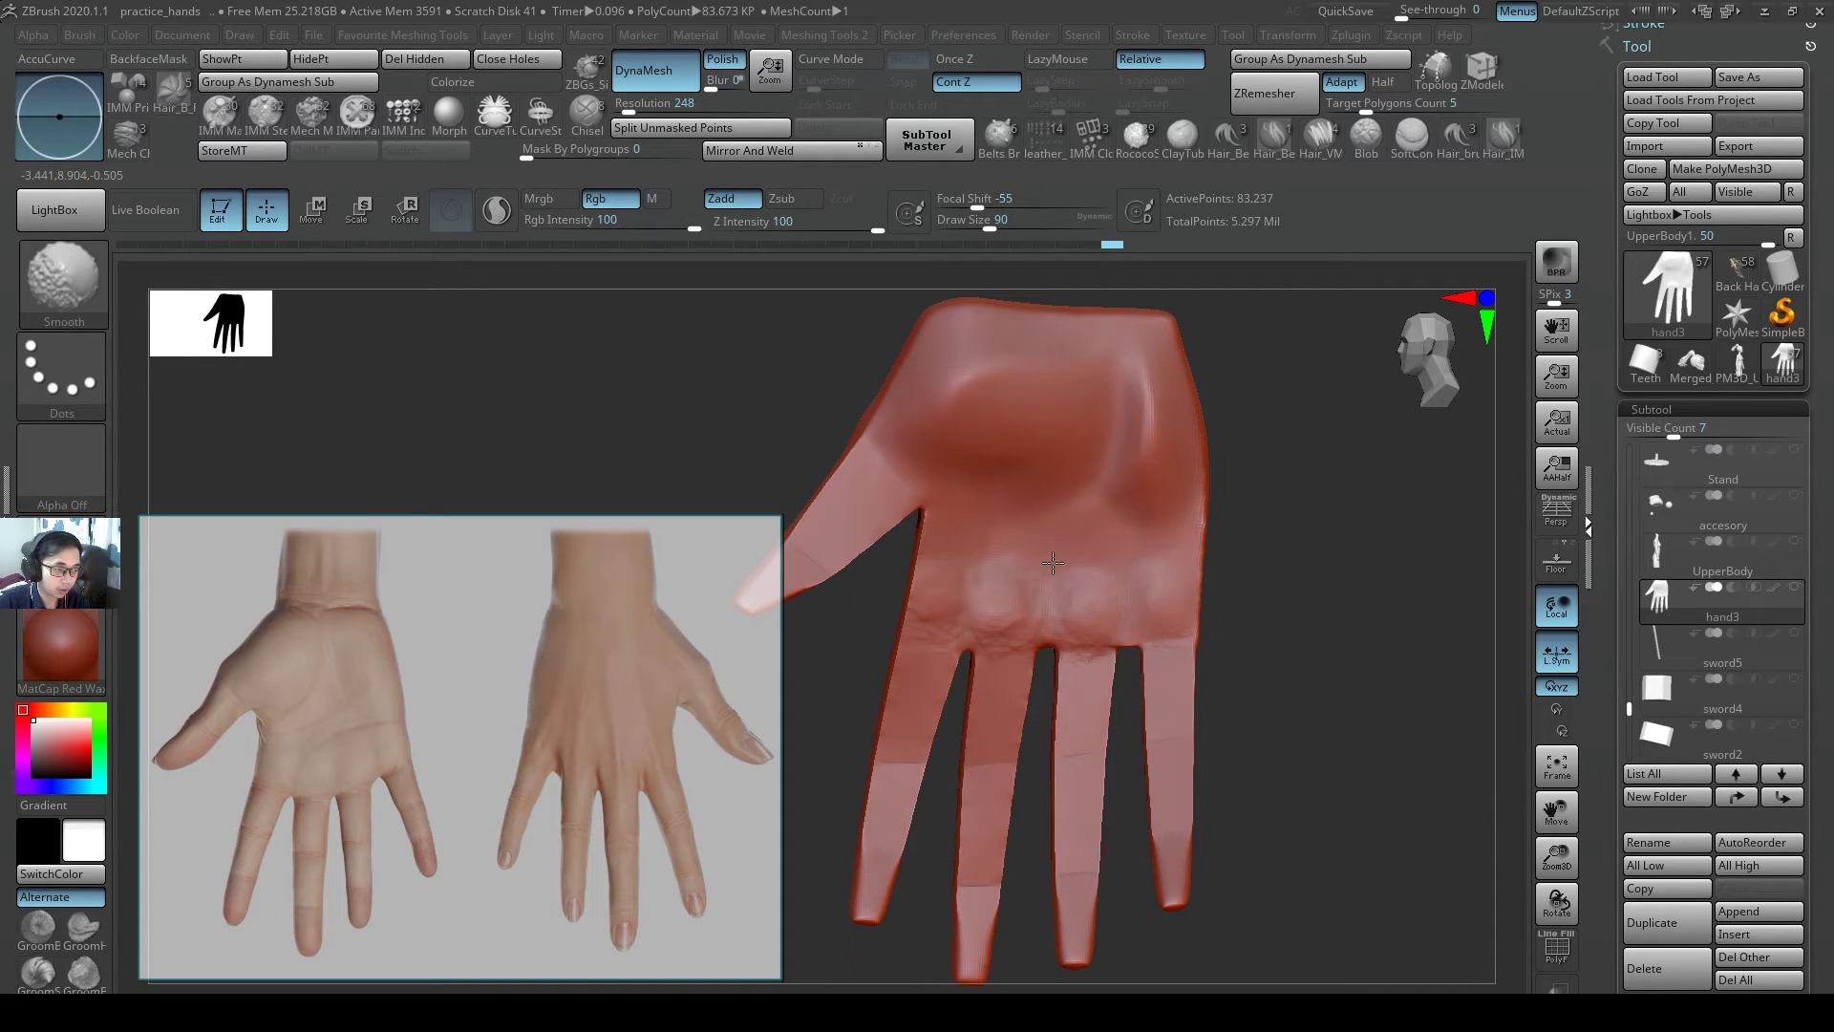
shift+drag(1053, 563, 987, 644)
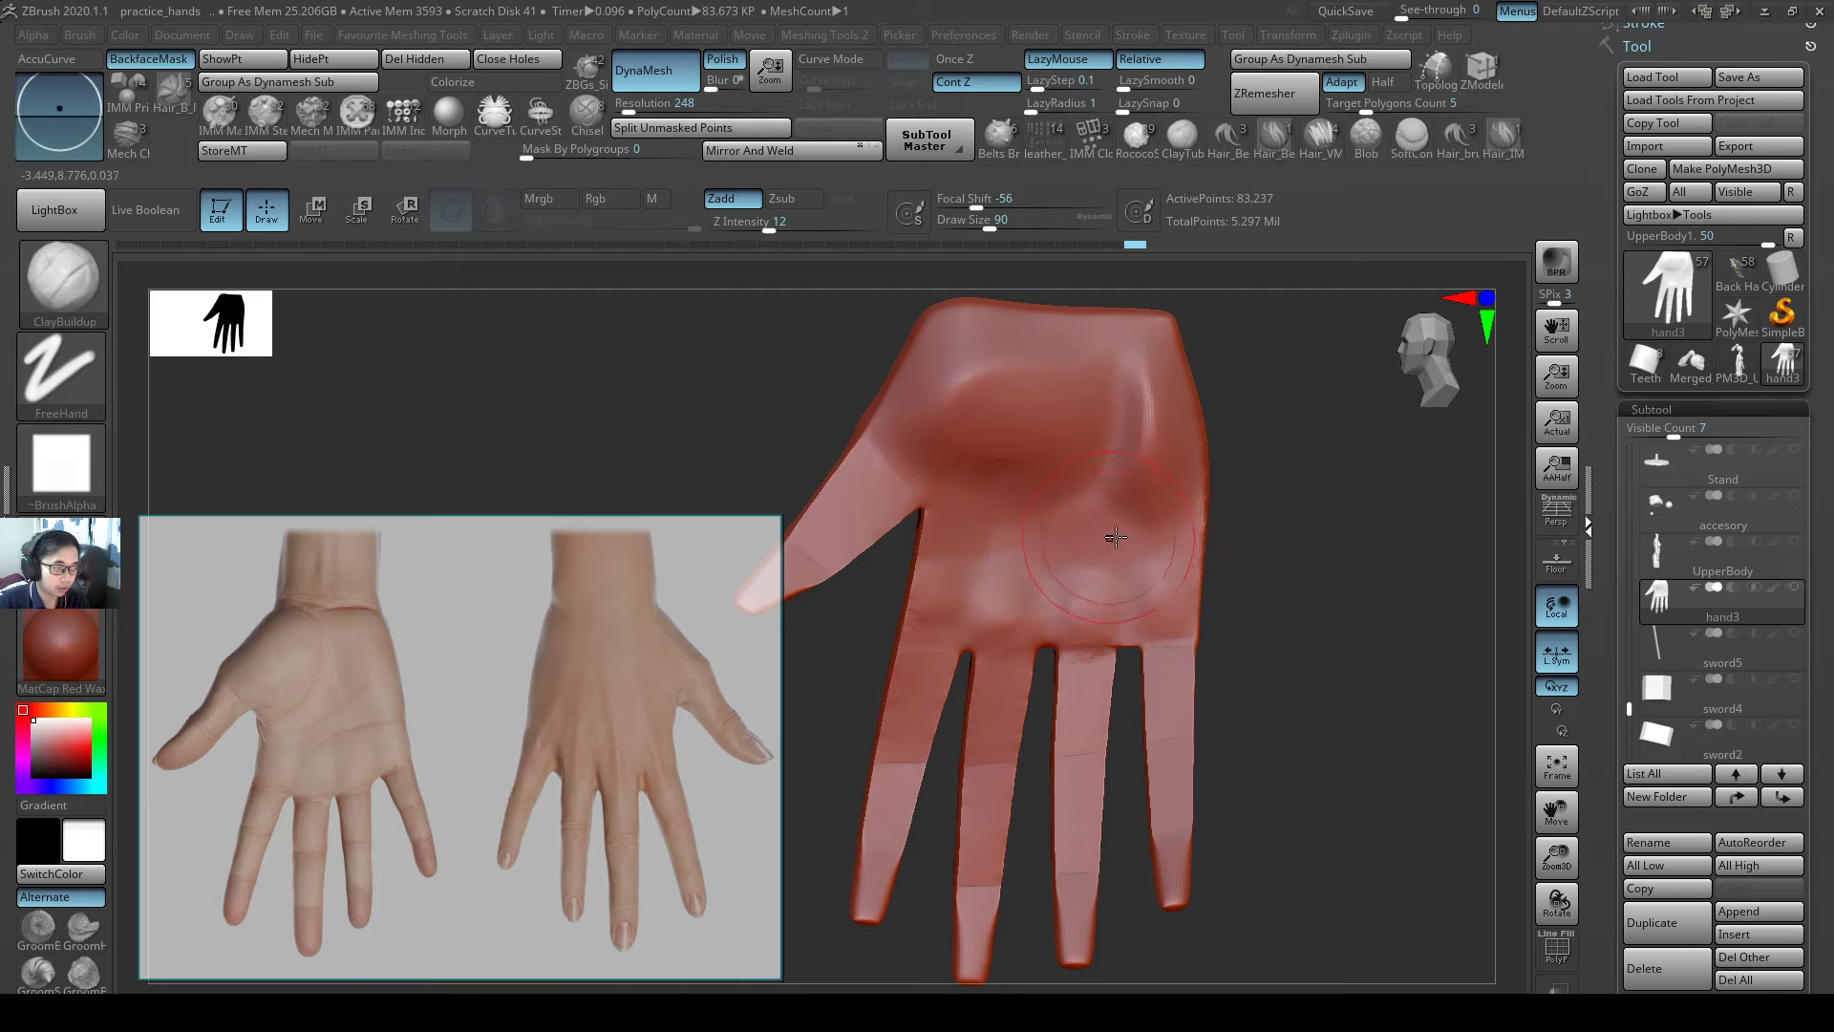
key(shift)
- Carve three curved creases across the palm with the Orb_Cracks brush at draw size 41, smoothing the end of the one nearest the fingers
key(3)
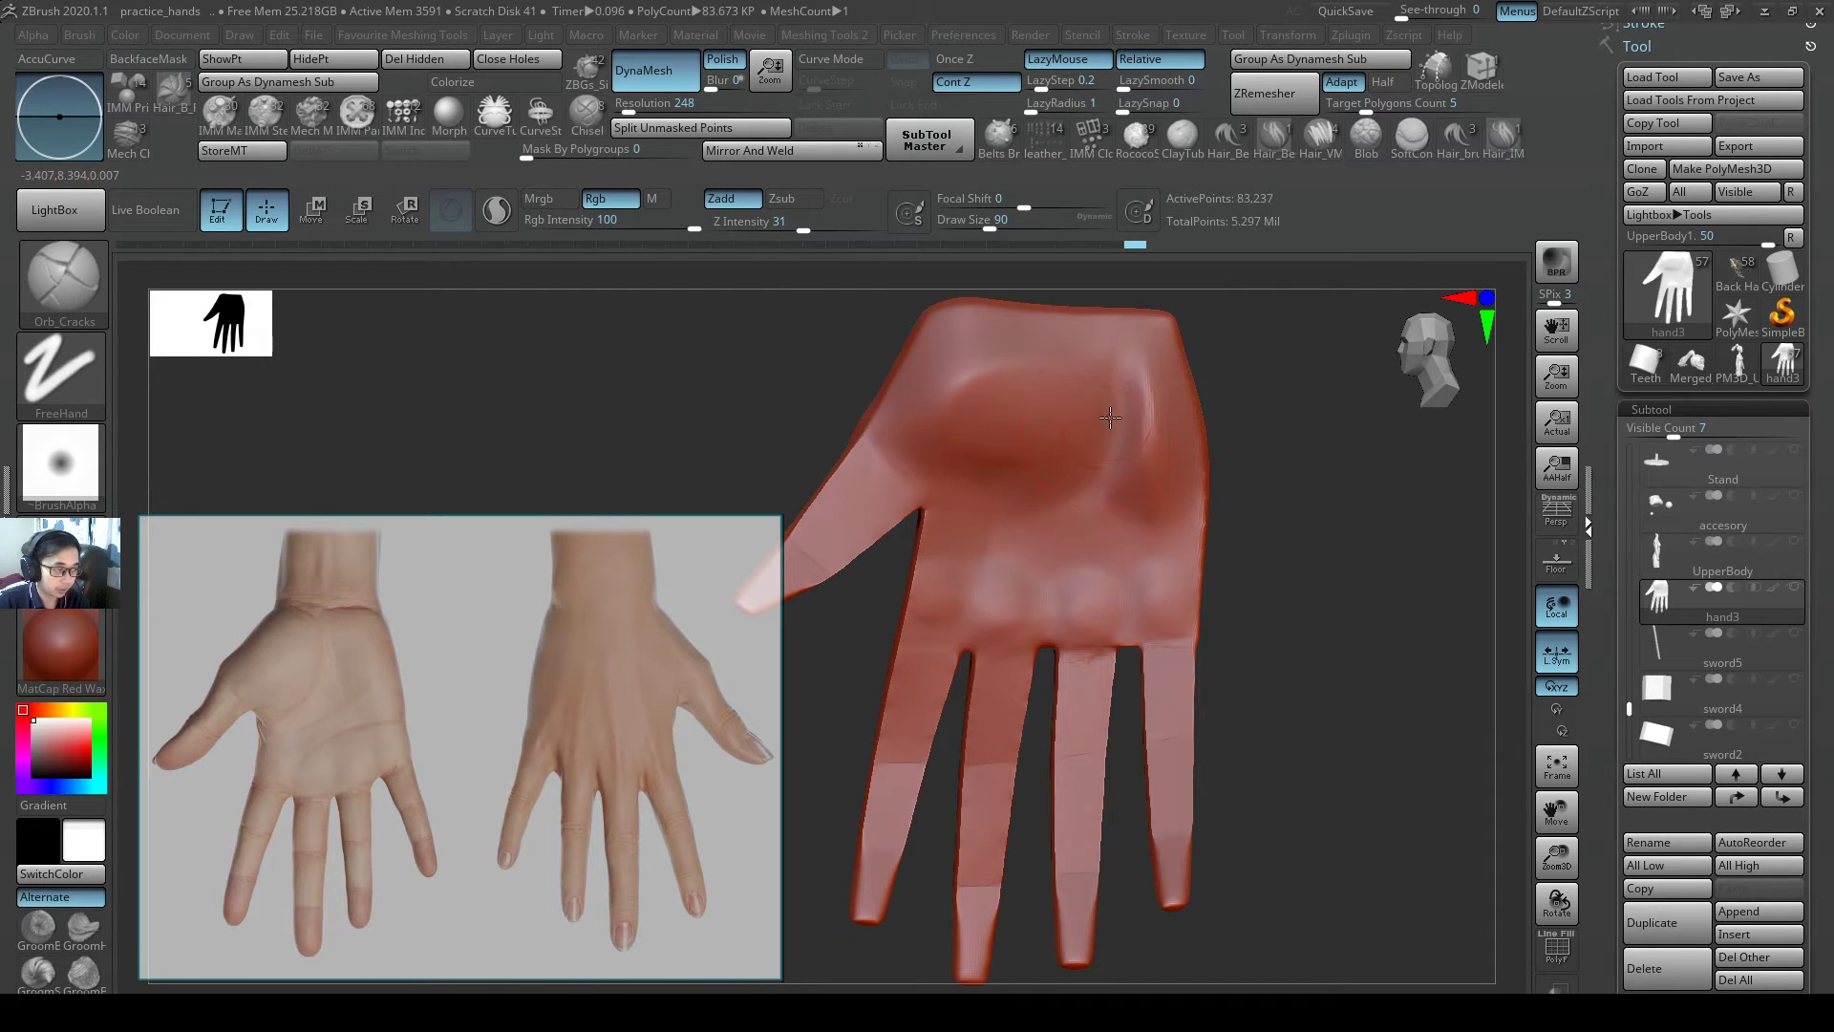
mouse_move(1114, 407)
mouse_down()
mouse_move(969, 506)
mouse_move(939, 492)
mouse_up()
key(ctrl+z)
key(s)
drag(1074, 447, 1059, 449)
mouse_move(1129, 399)
mouse_down()
mouse_move(1112, 435)
mouse_move(966, 501)
mouse_up()
key(ctrl+z)
mouse_move(1116, 402)
mouse_down()
mouse_move(980, 494)
mouse_move(944, 485)
mouse_move(1146, 466)
mouse_up()
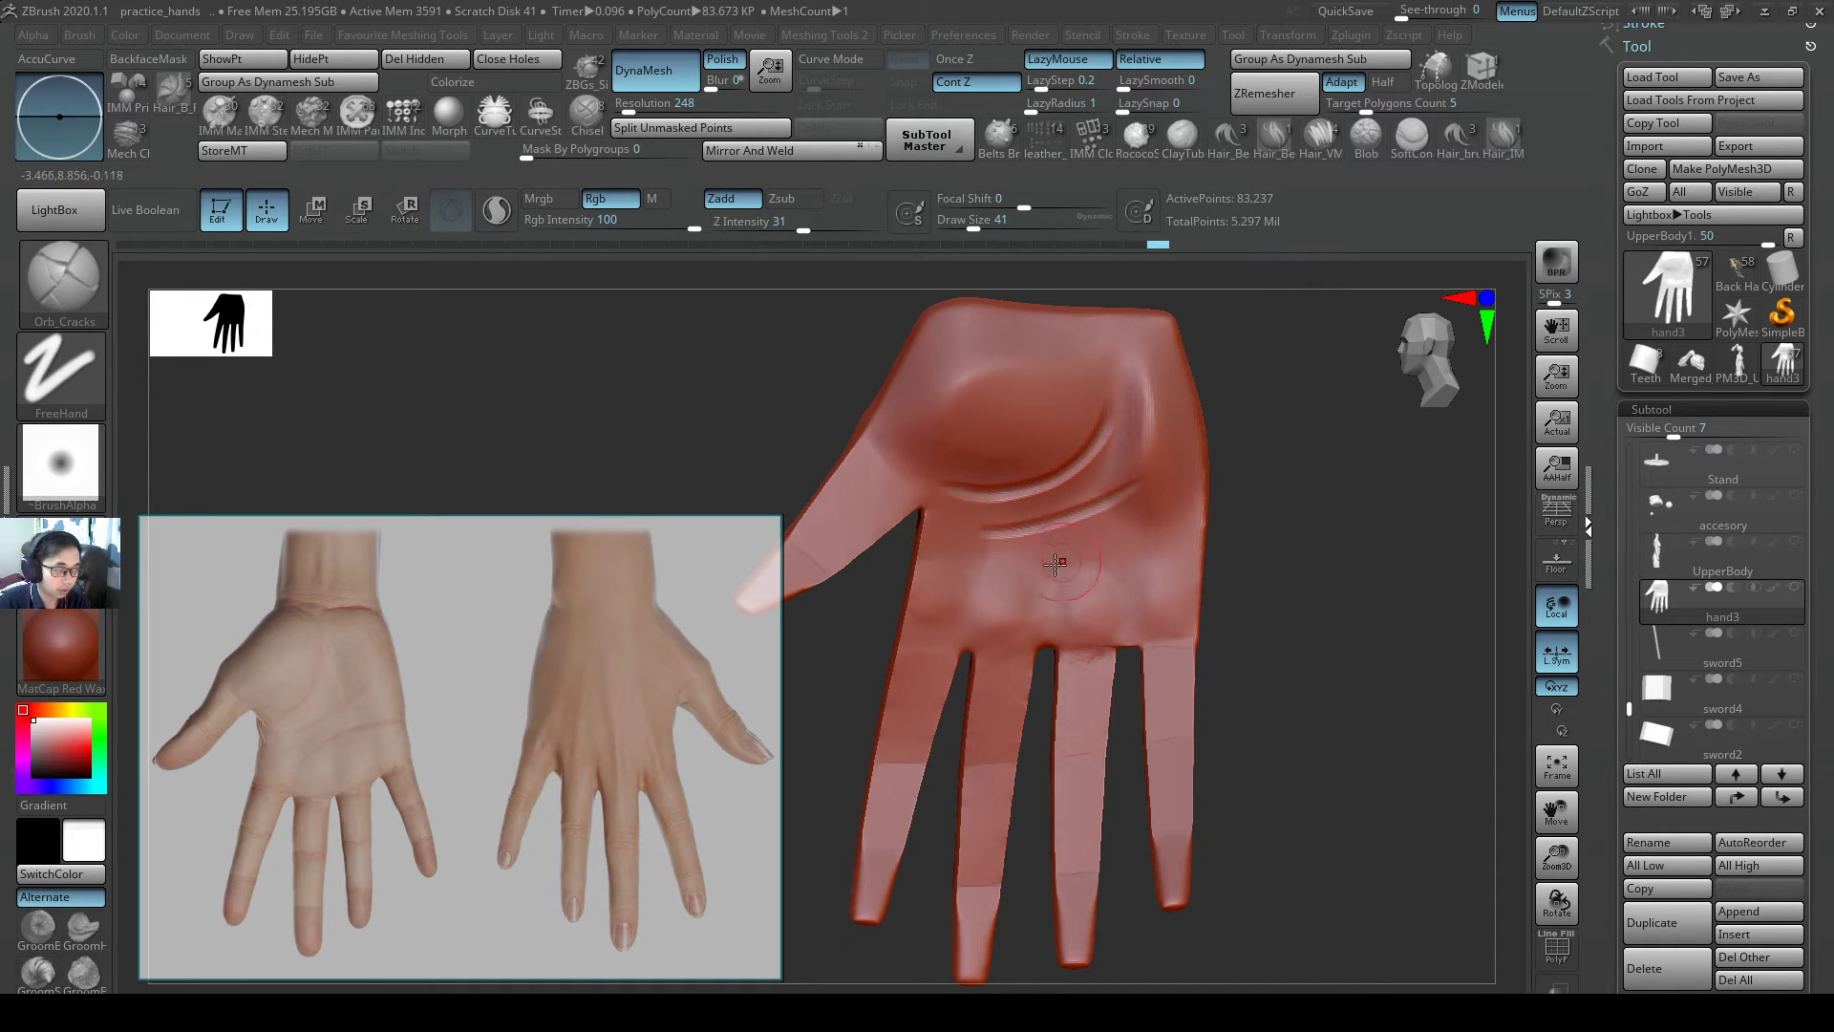
drag(980, 590, 1197, 545)
shift+drag(963, 581, 1013, 575)
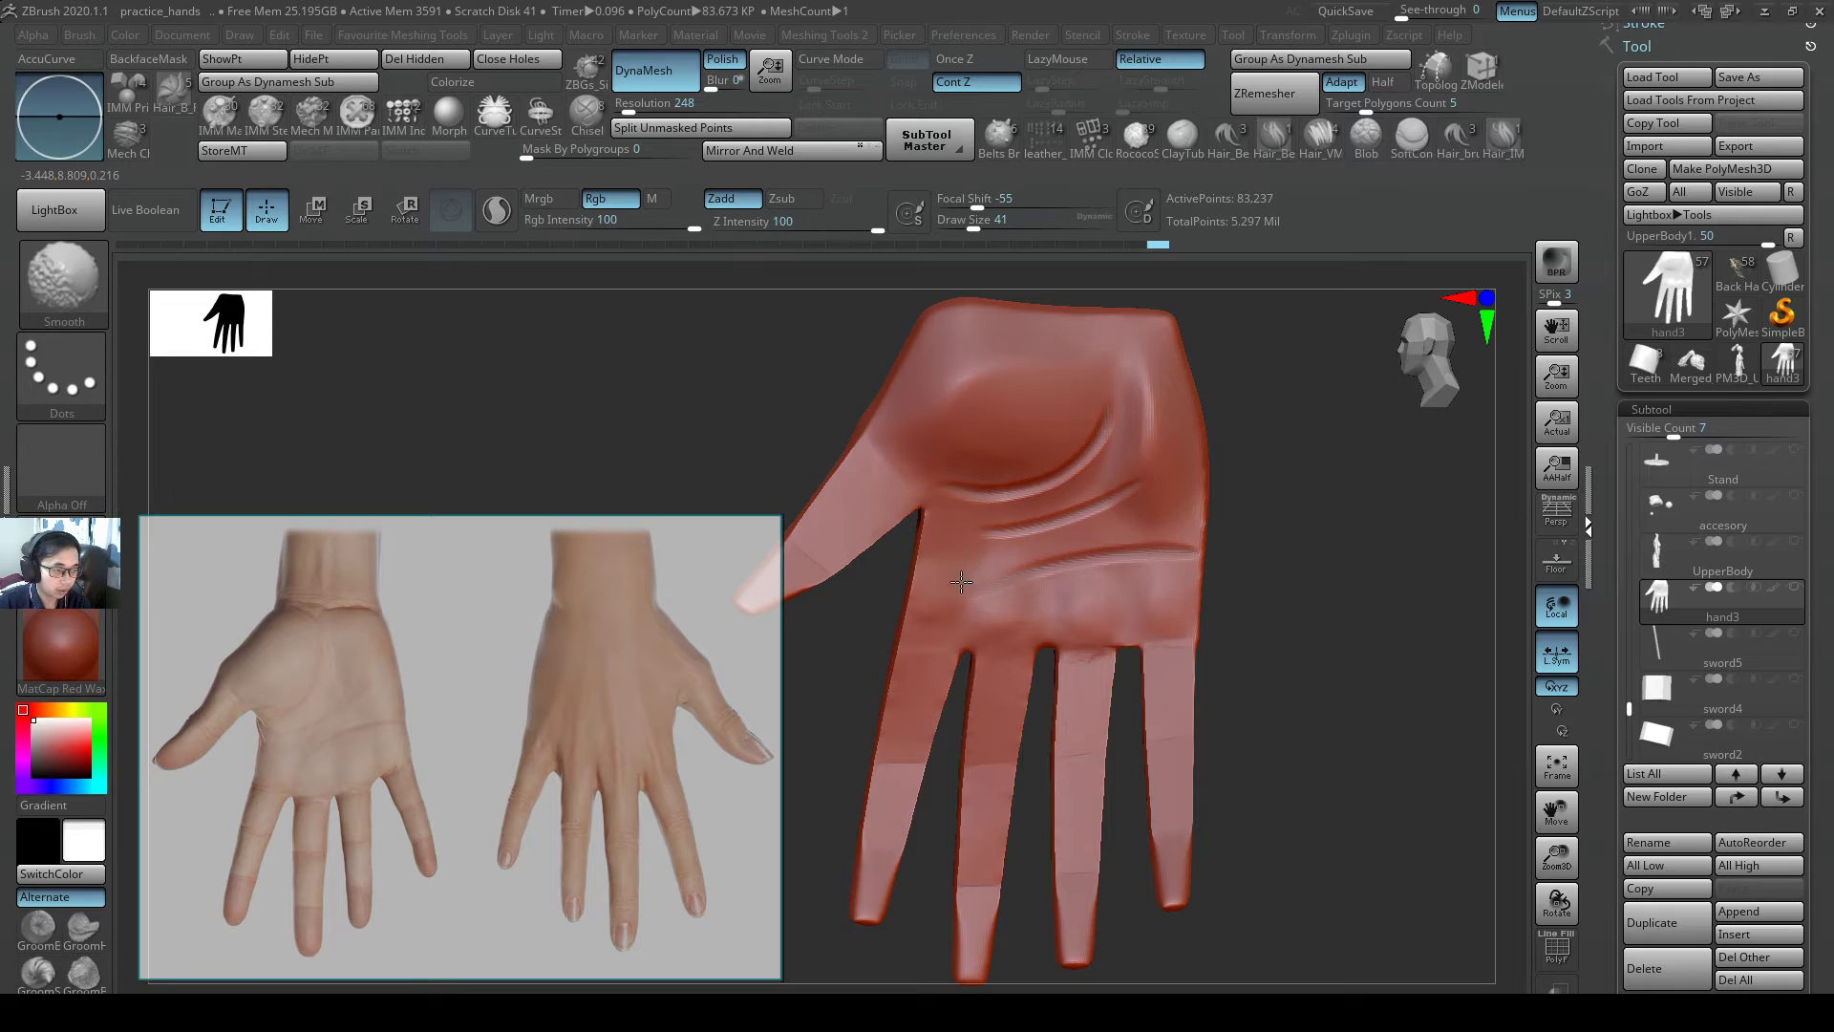
- Sharpen the palm creases with the Pinch brush at draw size 41
key(b)
key(p)
key(i)
drag(1173, 550, 1087, 549)
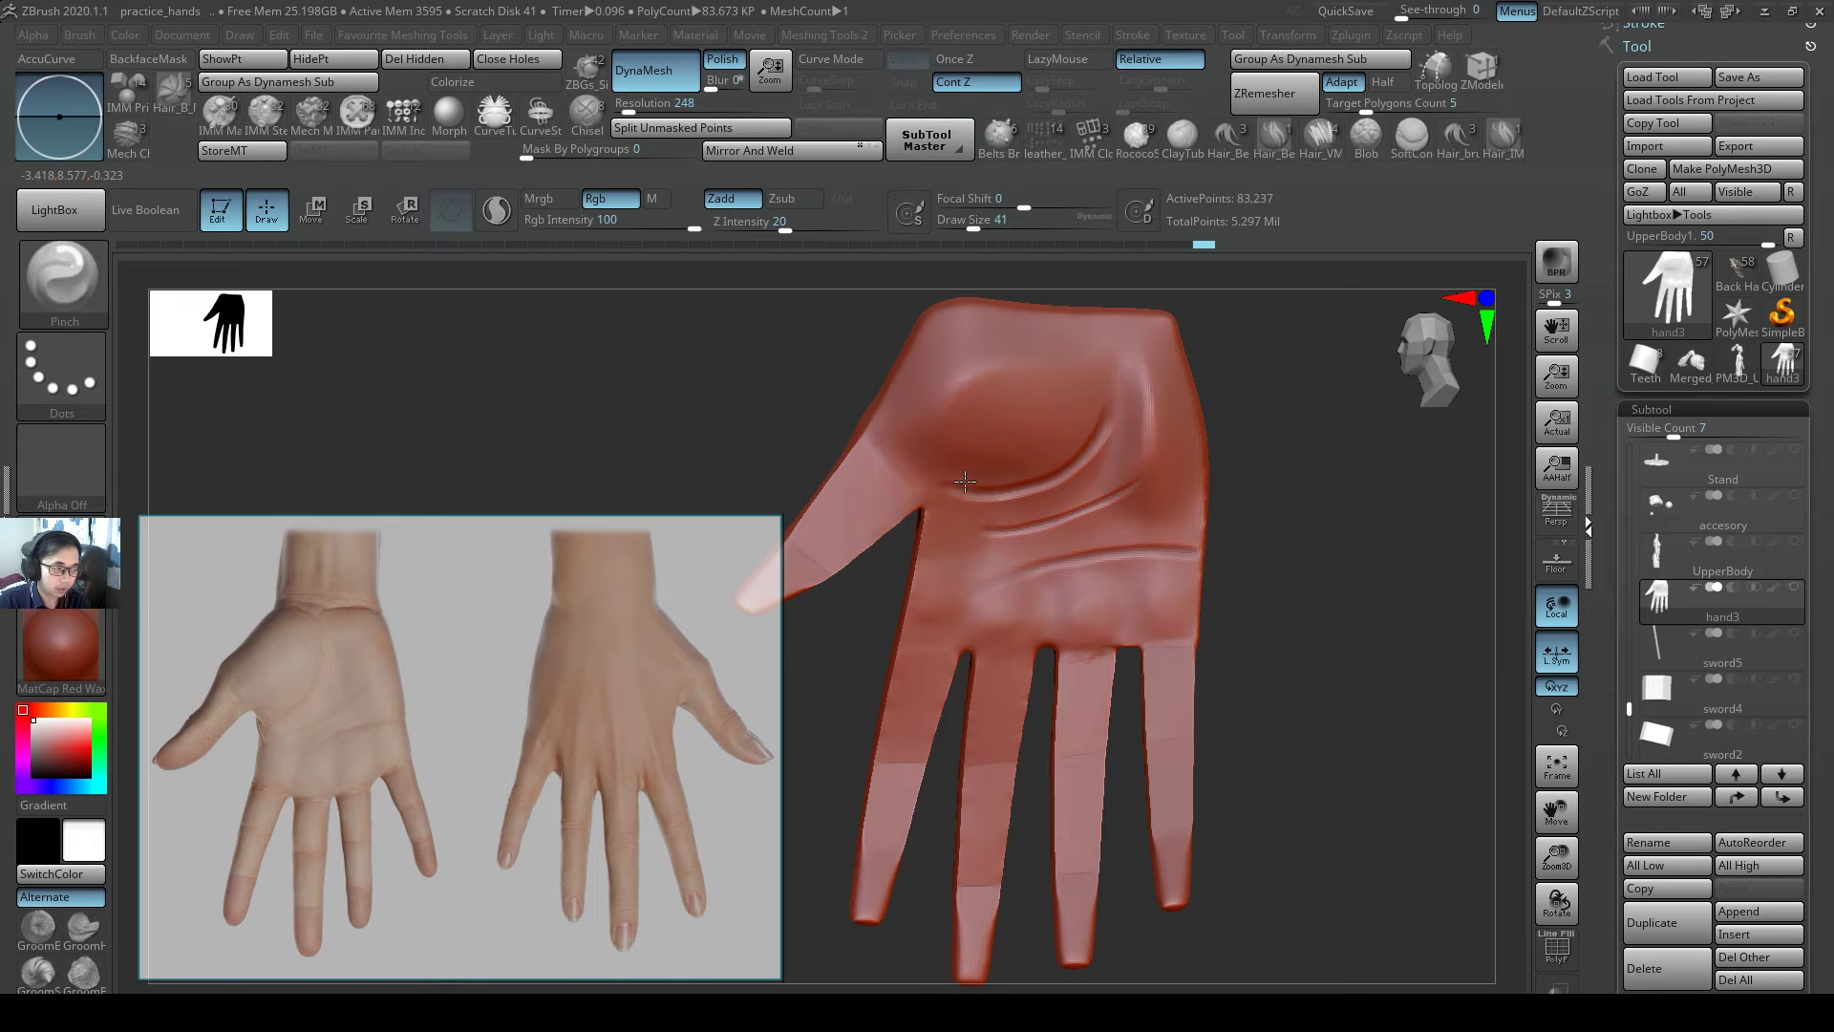
- Select the Orb_Cracks brush and examine the tendons and knuckles on the back of the hand
right_drag(965, 481, 1041, 480)
alt+right_drag(1042, 479, 1218, 489)
mouse_move(1218, 489)
right_down()
mouse_move(1103, 468)
mouse_move(1224, 400)
mouse_move(1113, 429)
mouse_move(1344, 512)
mouse_move(1268, 520)
mouse_move(1185, 496)
right_up()
key(b)
key(o)
key(c)
right_drag(1194, 497, 1366, 504)
mouse_move(1366, 505)
alt+right_down()
mouse_move(1175, 570)
mouse_move(1271, 623)
mouse_move(1338, 518)
alt+right_up()
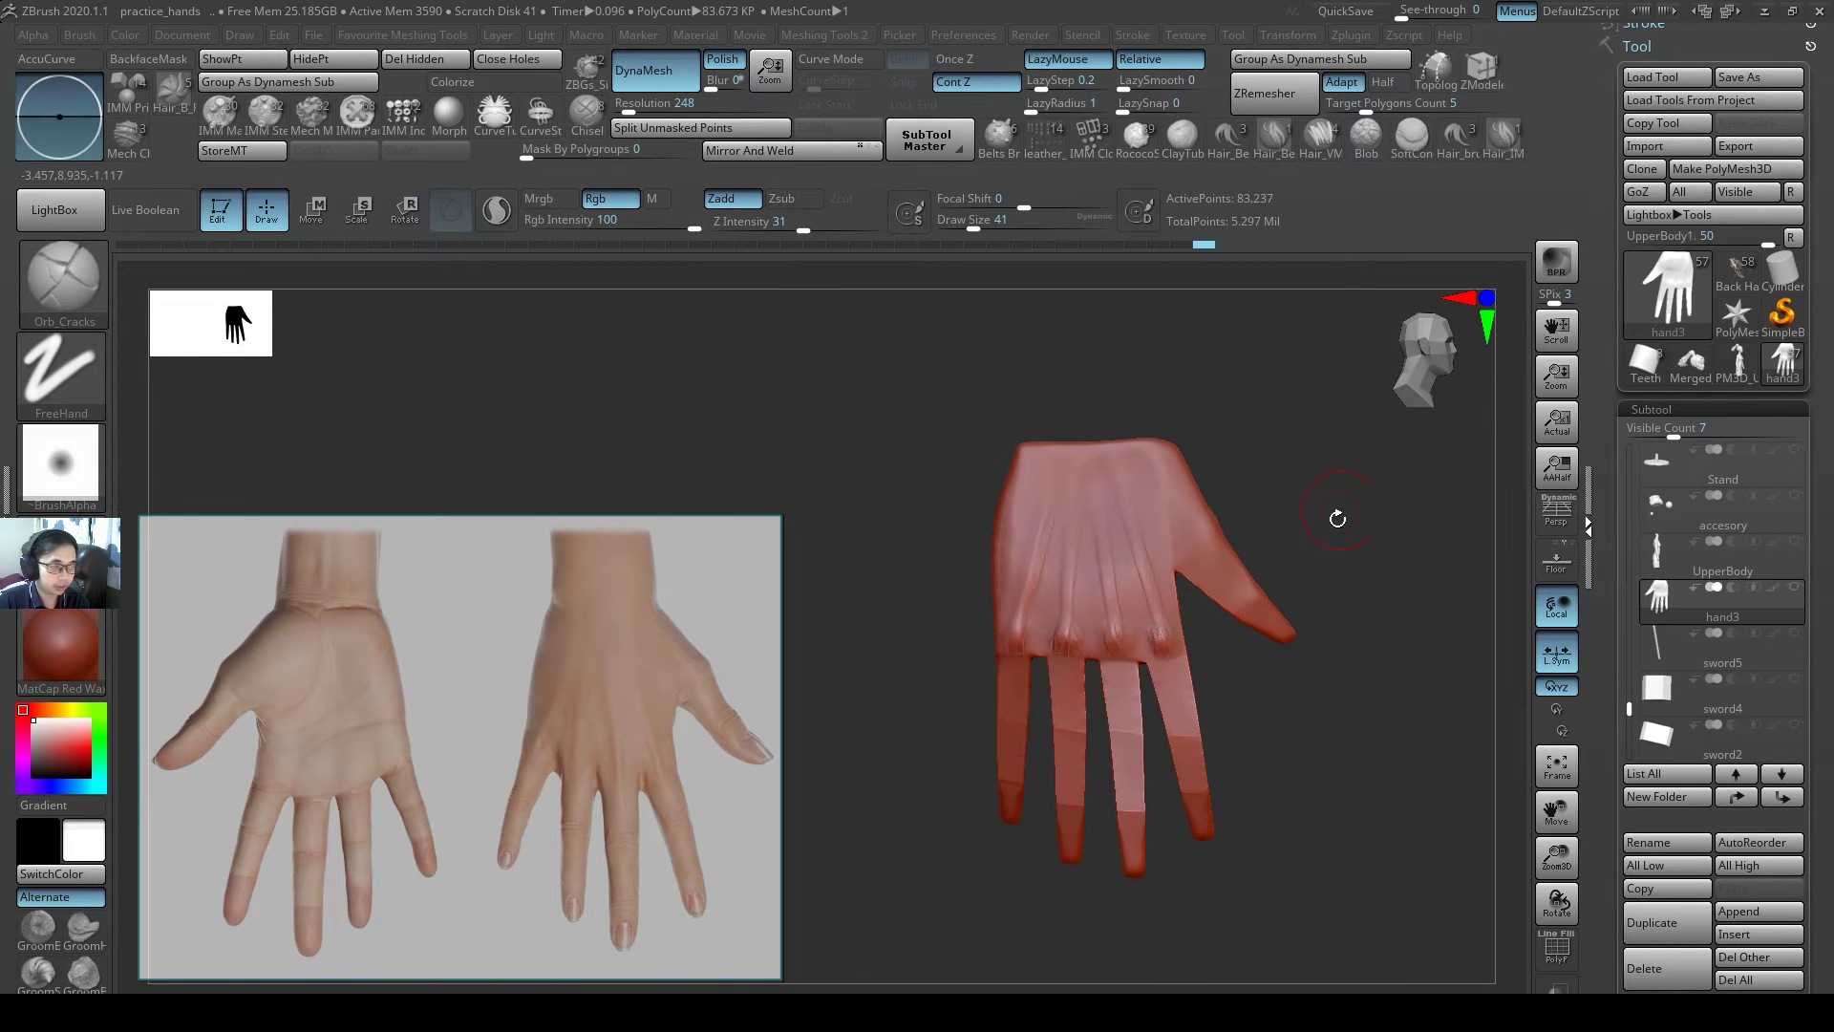
mouse_move(1089, 541)
right_down()
mouse_move(1188, 520)
mouse_move(1098, 543)
right_up()
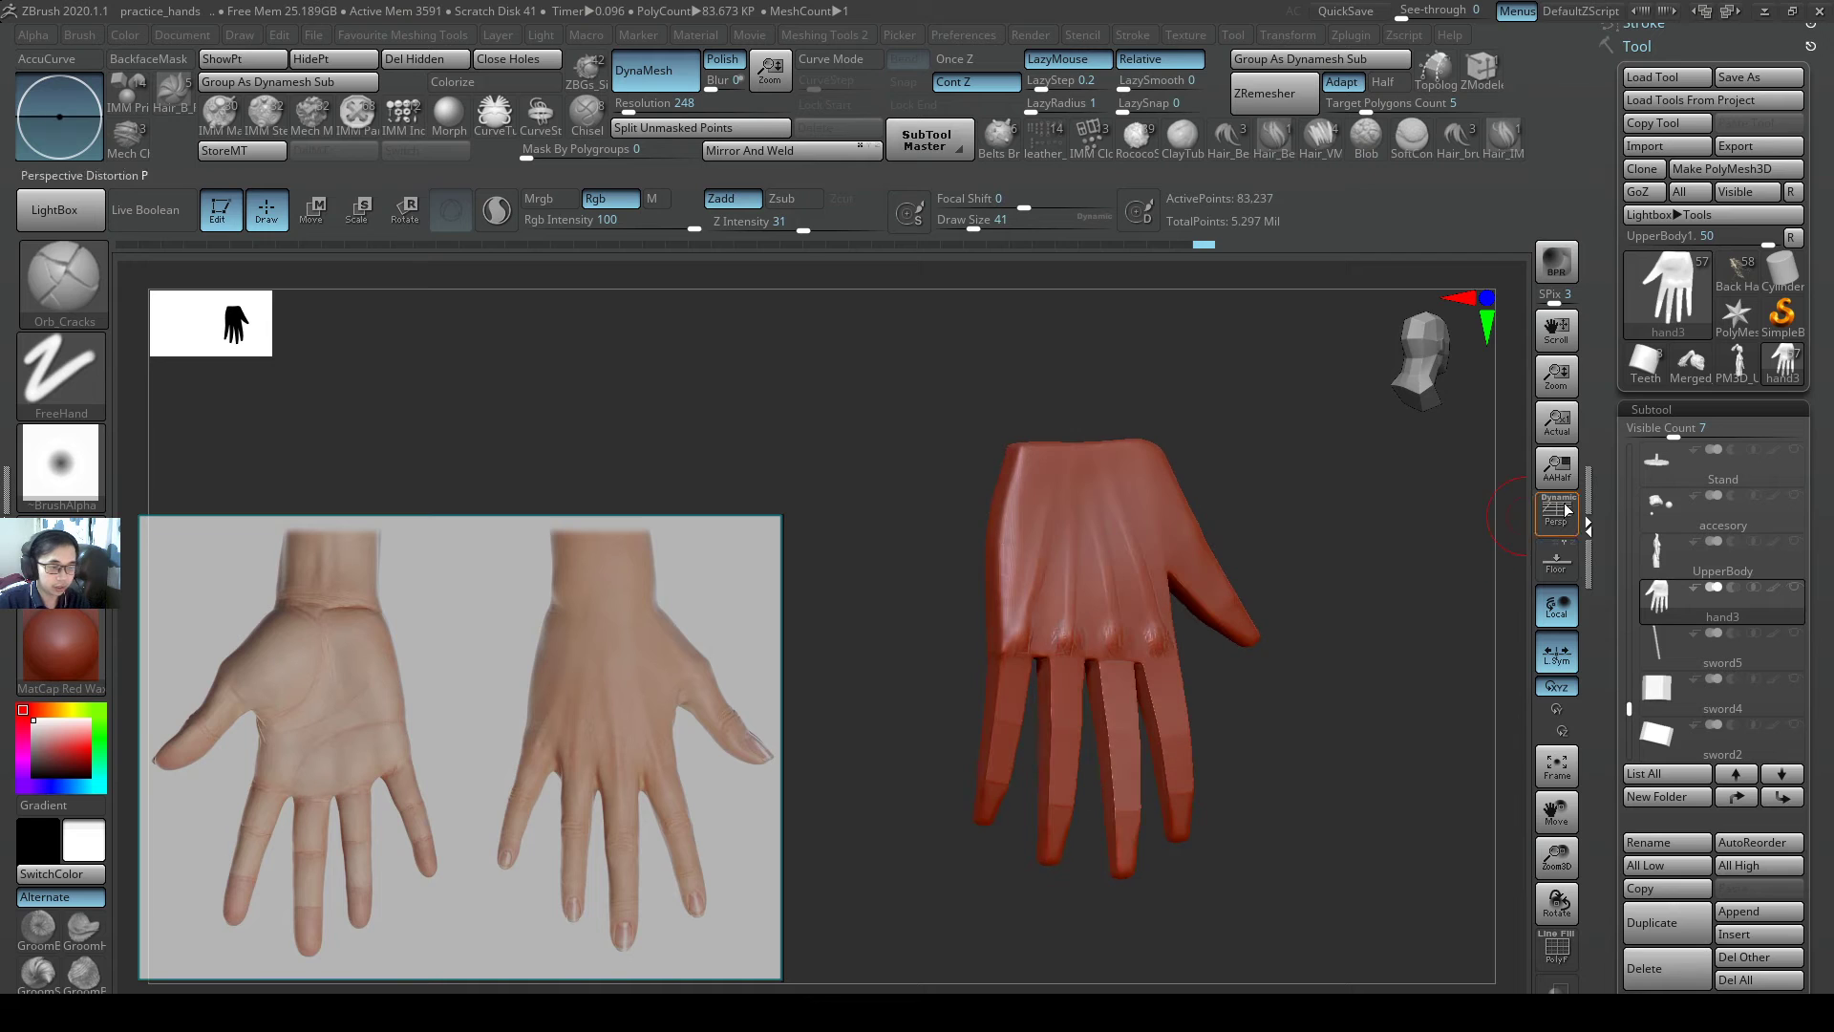
- Show the hidden subtools, select UpperBody and merge it down with hand3
click(1794, 588)
ctrl+right_drag(1335, 545, 1188, 507)
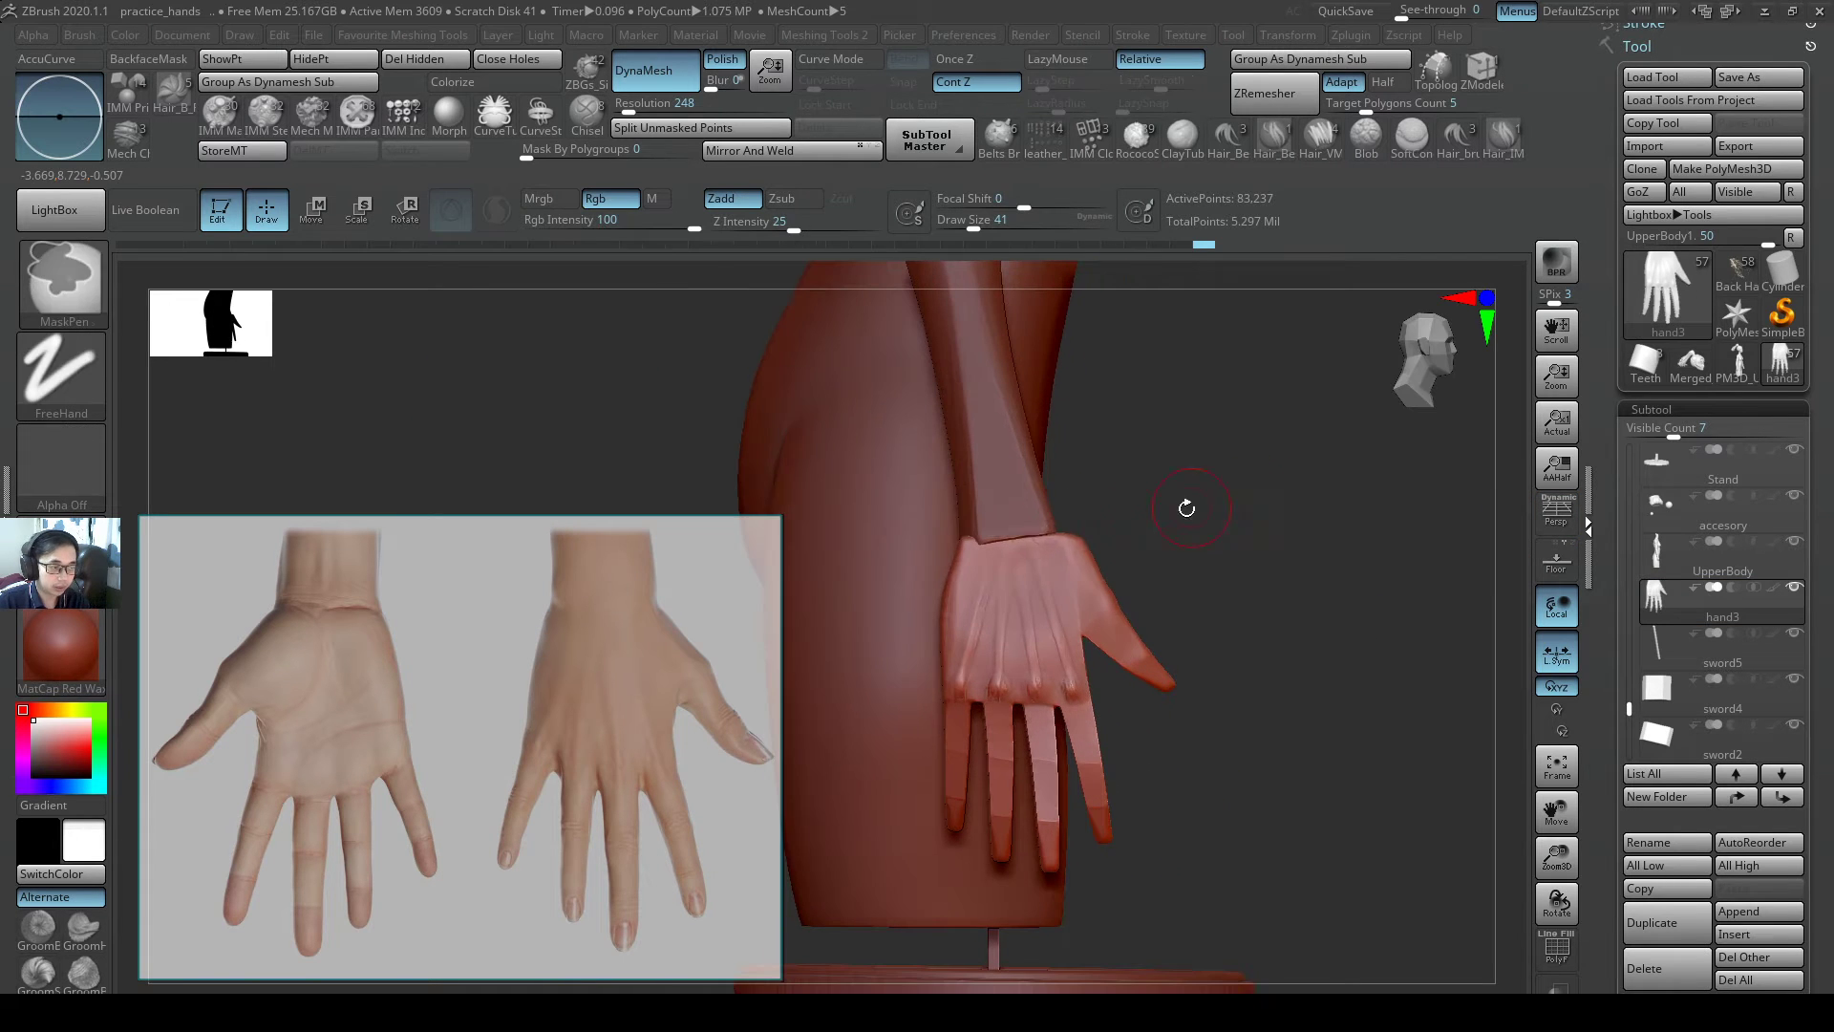
alt+click(1016, 492)
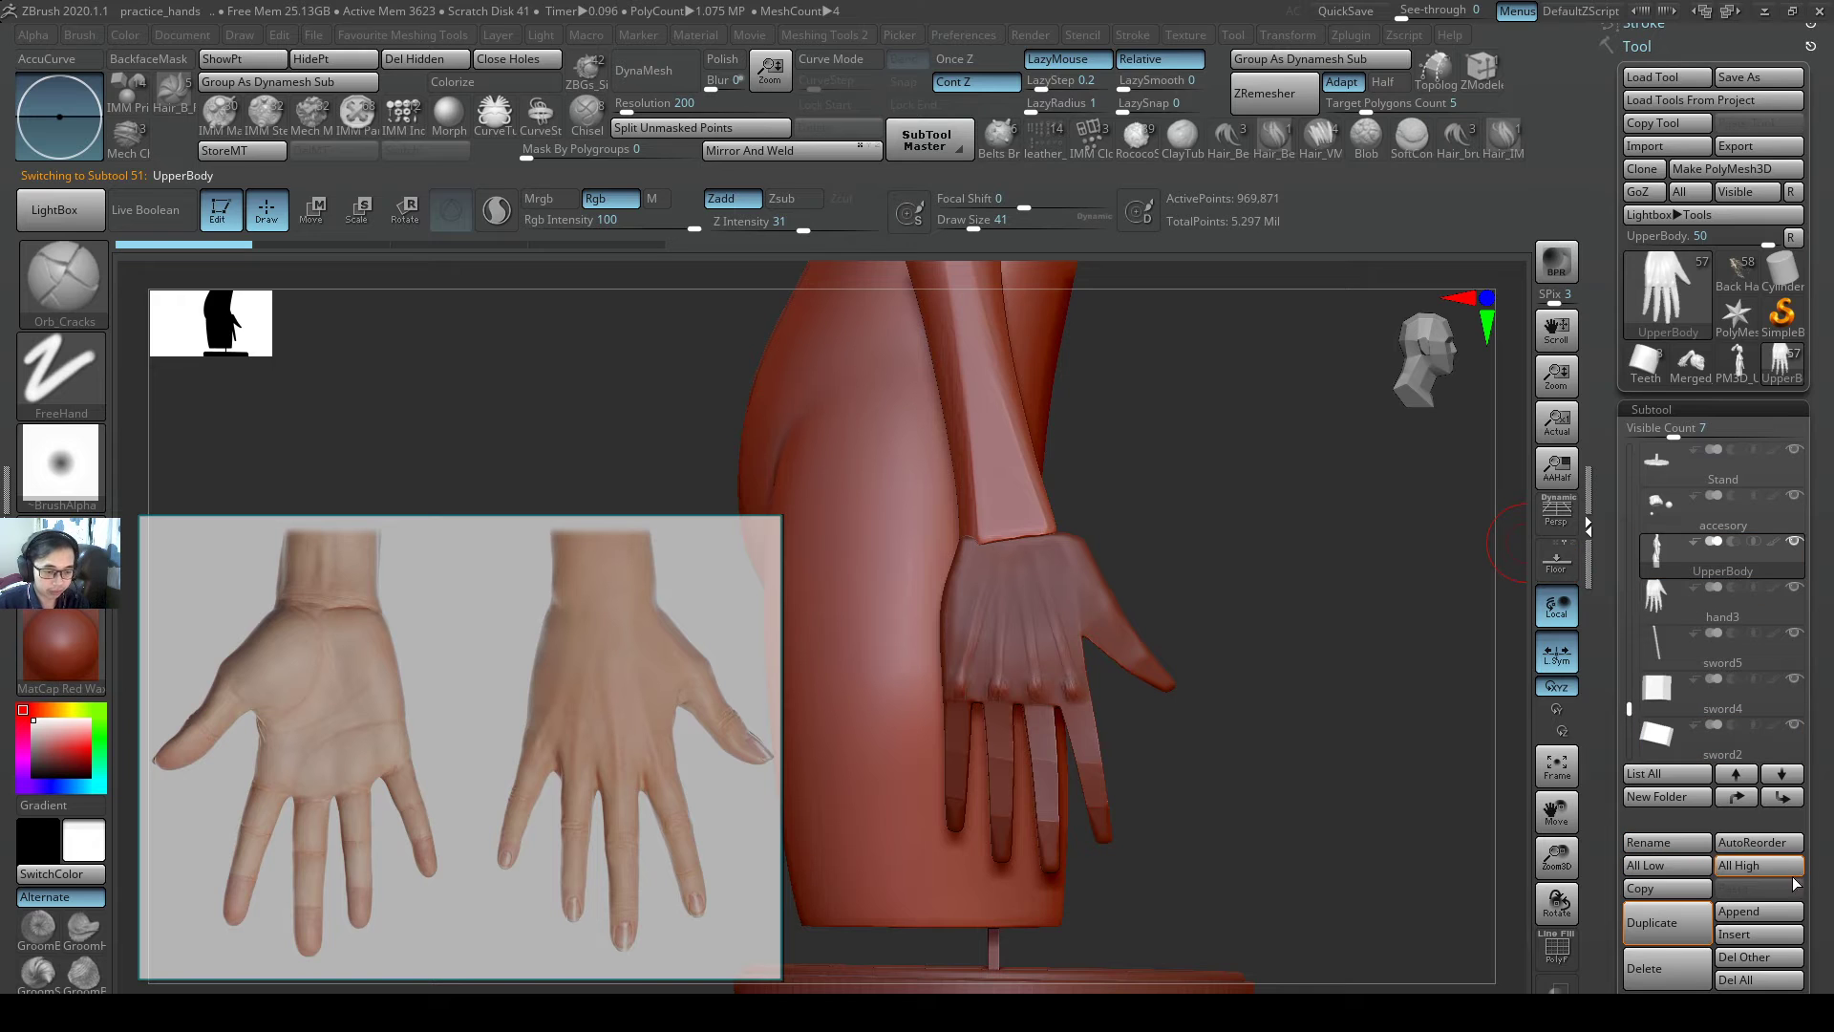
drag(1822, 891, 1821, 805)
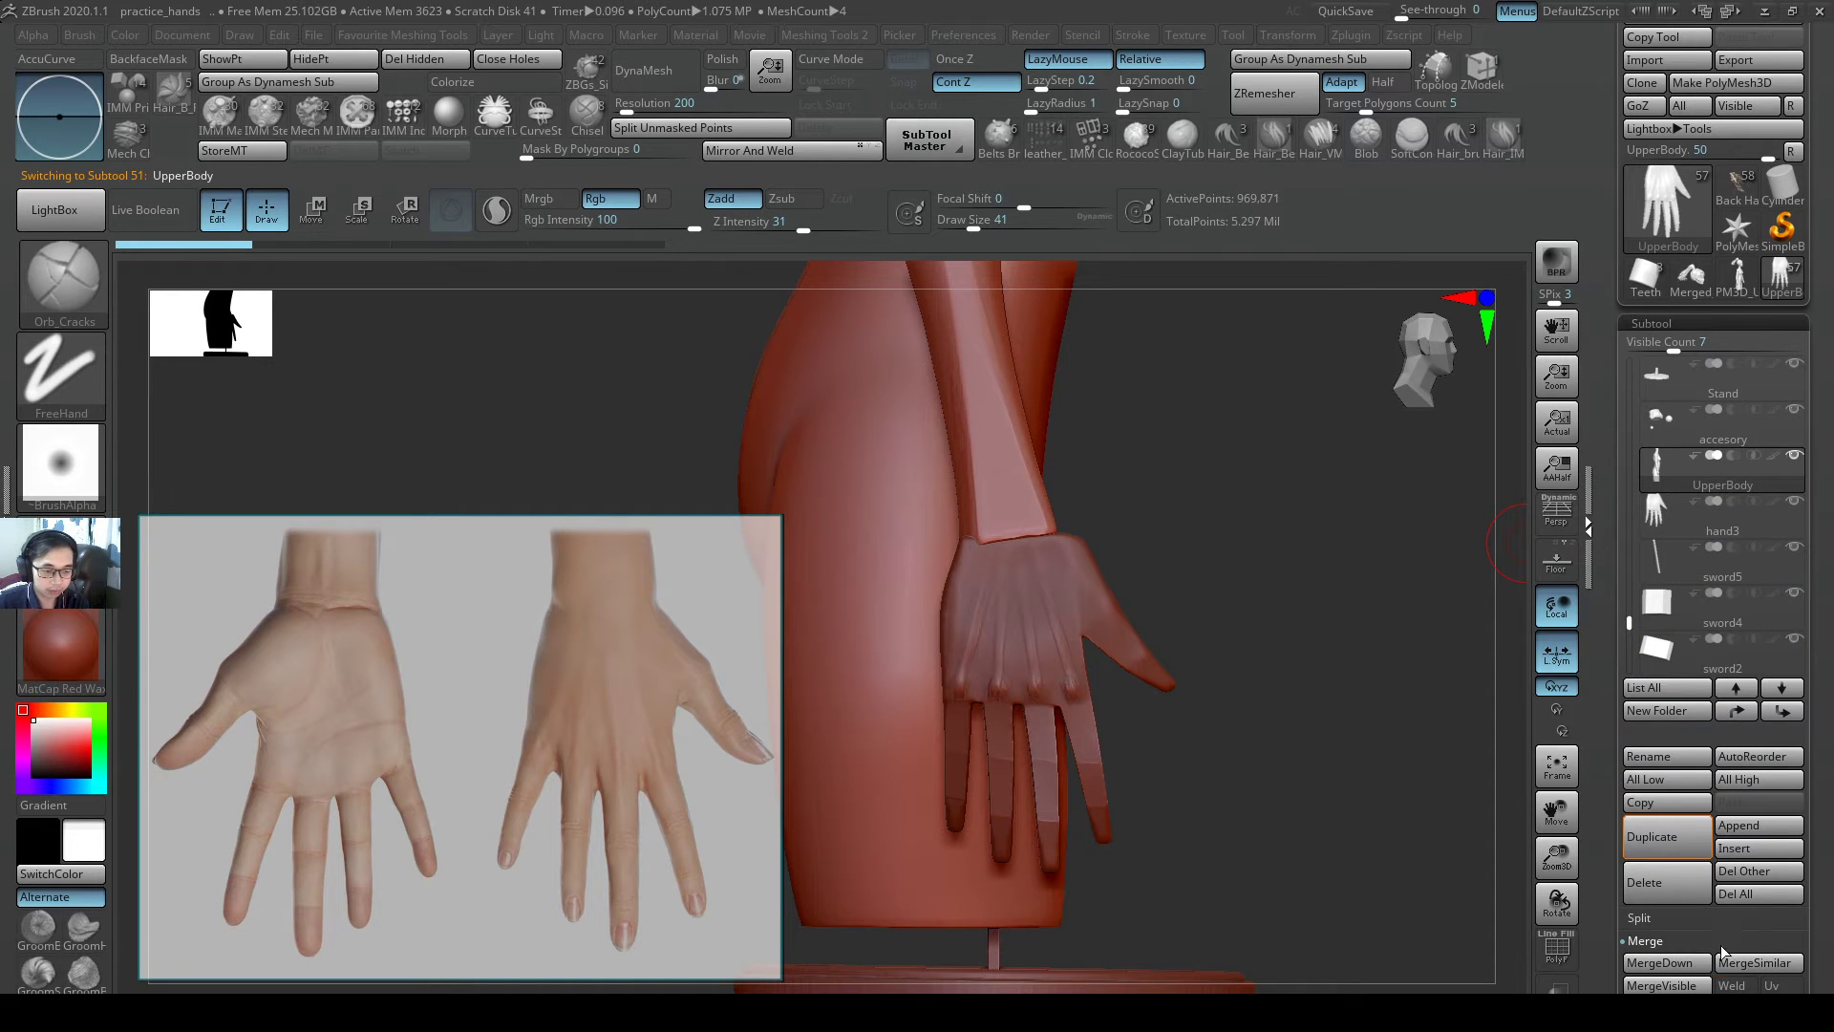
click(1693, 968)
right_drag(1097, 552, 1068, 531)
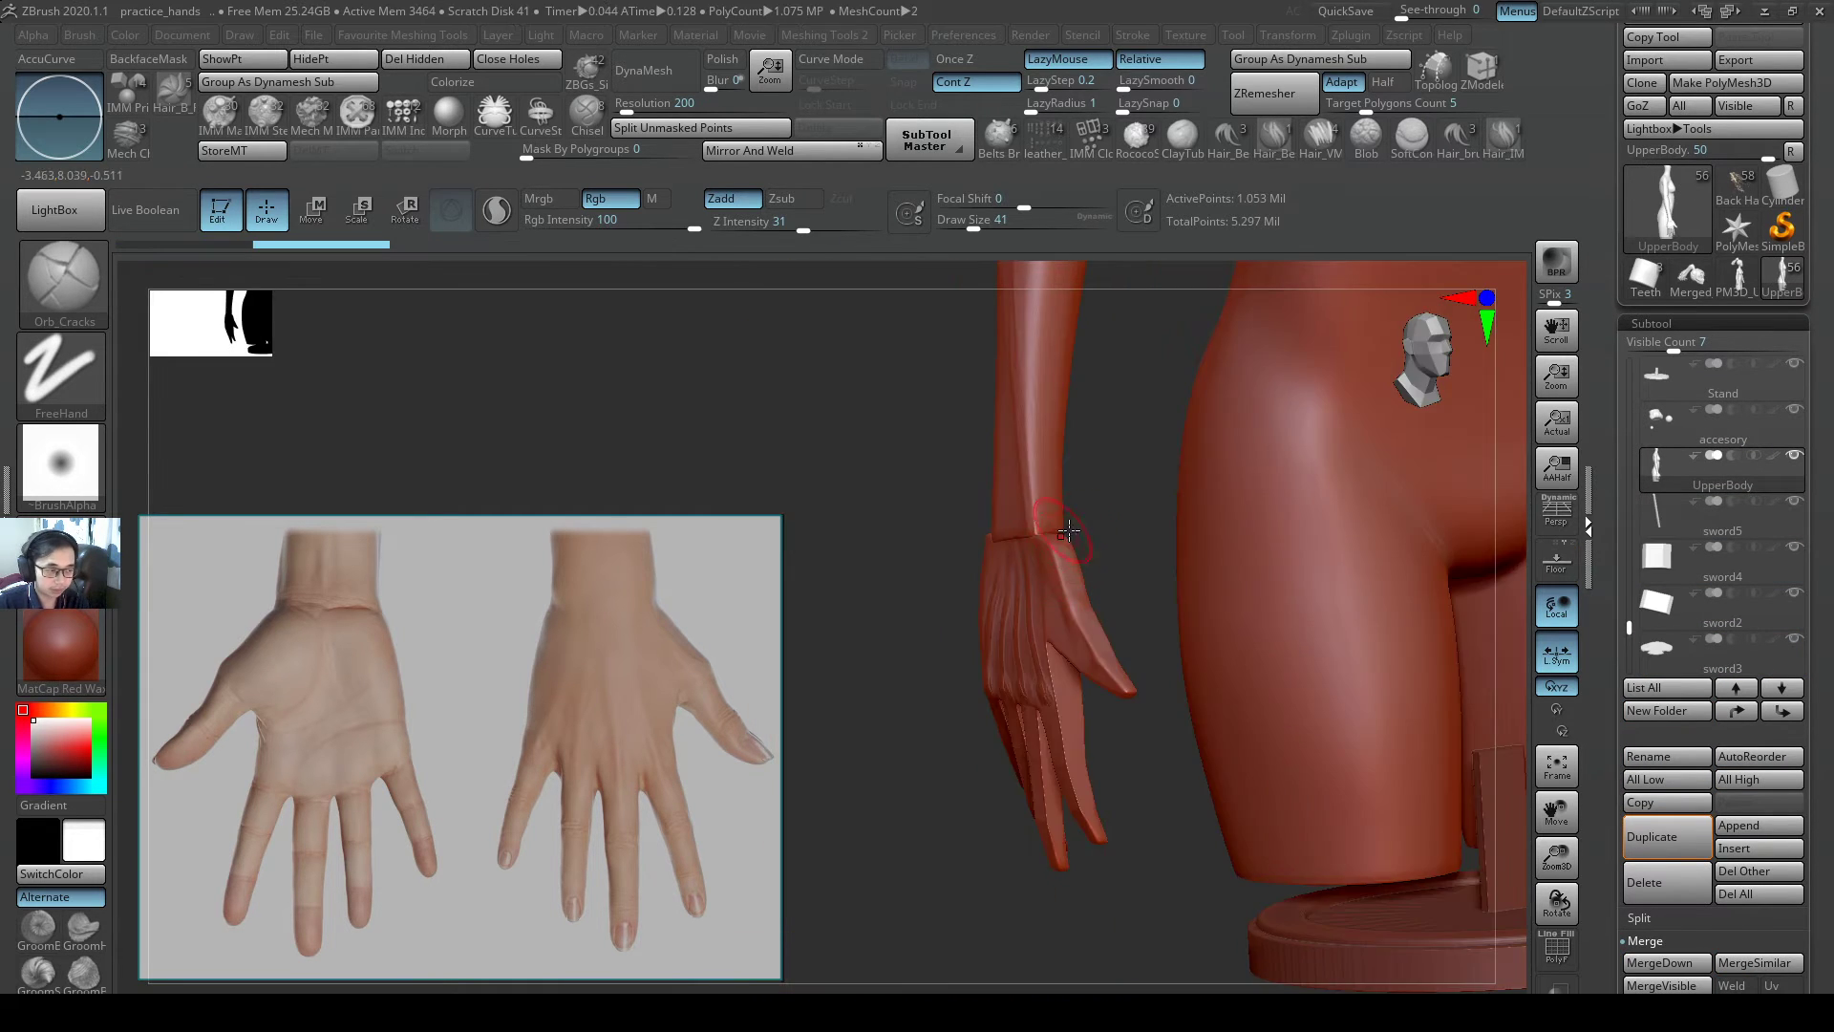
- Set the draw size to 87 and fuse the hand and forearm at the wrist with DynaMesh at resolution 200
mouse_move(1150, 516)
mouse_down()
mouse_move(1071, 537)
mouse_move(1087, 528)
mouse_up()
key(s)
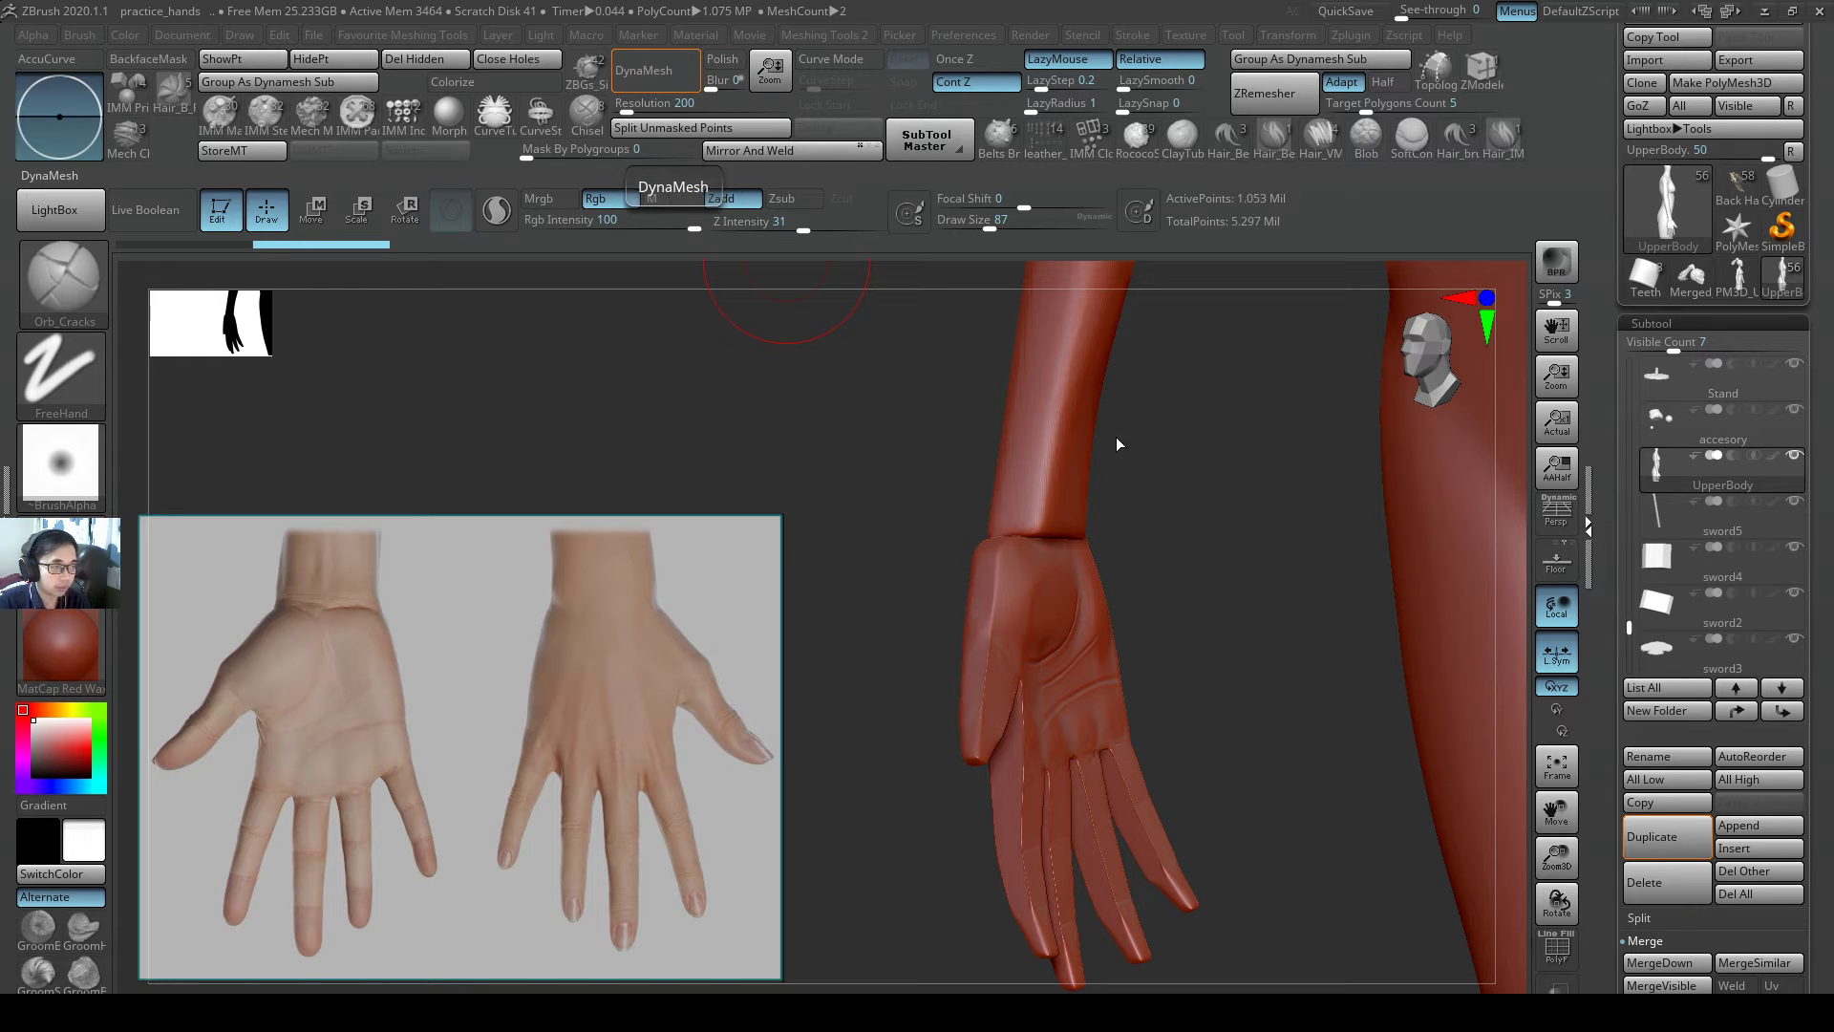
mouse_move(1097, 528)
mouse_down()
mouse_move(1011, 554)
mouse_move(1075, 513)
mouse_move(1037, 519)
mouse_up()
mouse_move(1036, 519)
right_down()
mouse_move(1087, 503)
mouse_move(1095, 474)
mouse_move(1073, 464)
right_up()
- Flatten the inner forearm with the hPolish brush and smooth it into the wrist
key(b)
key(h)
key(p)
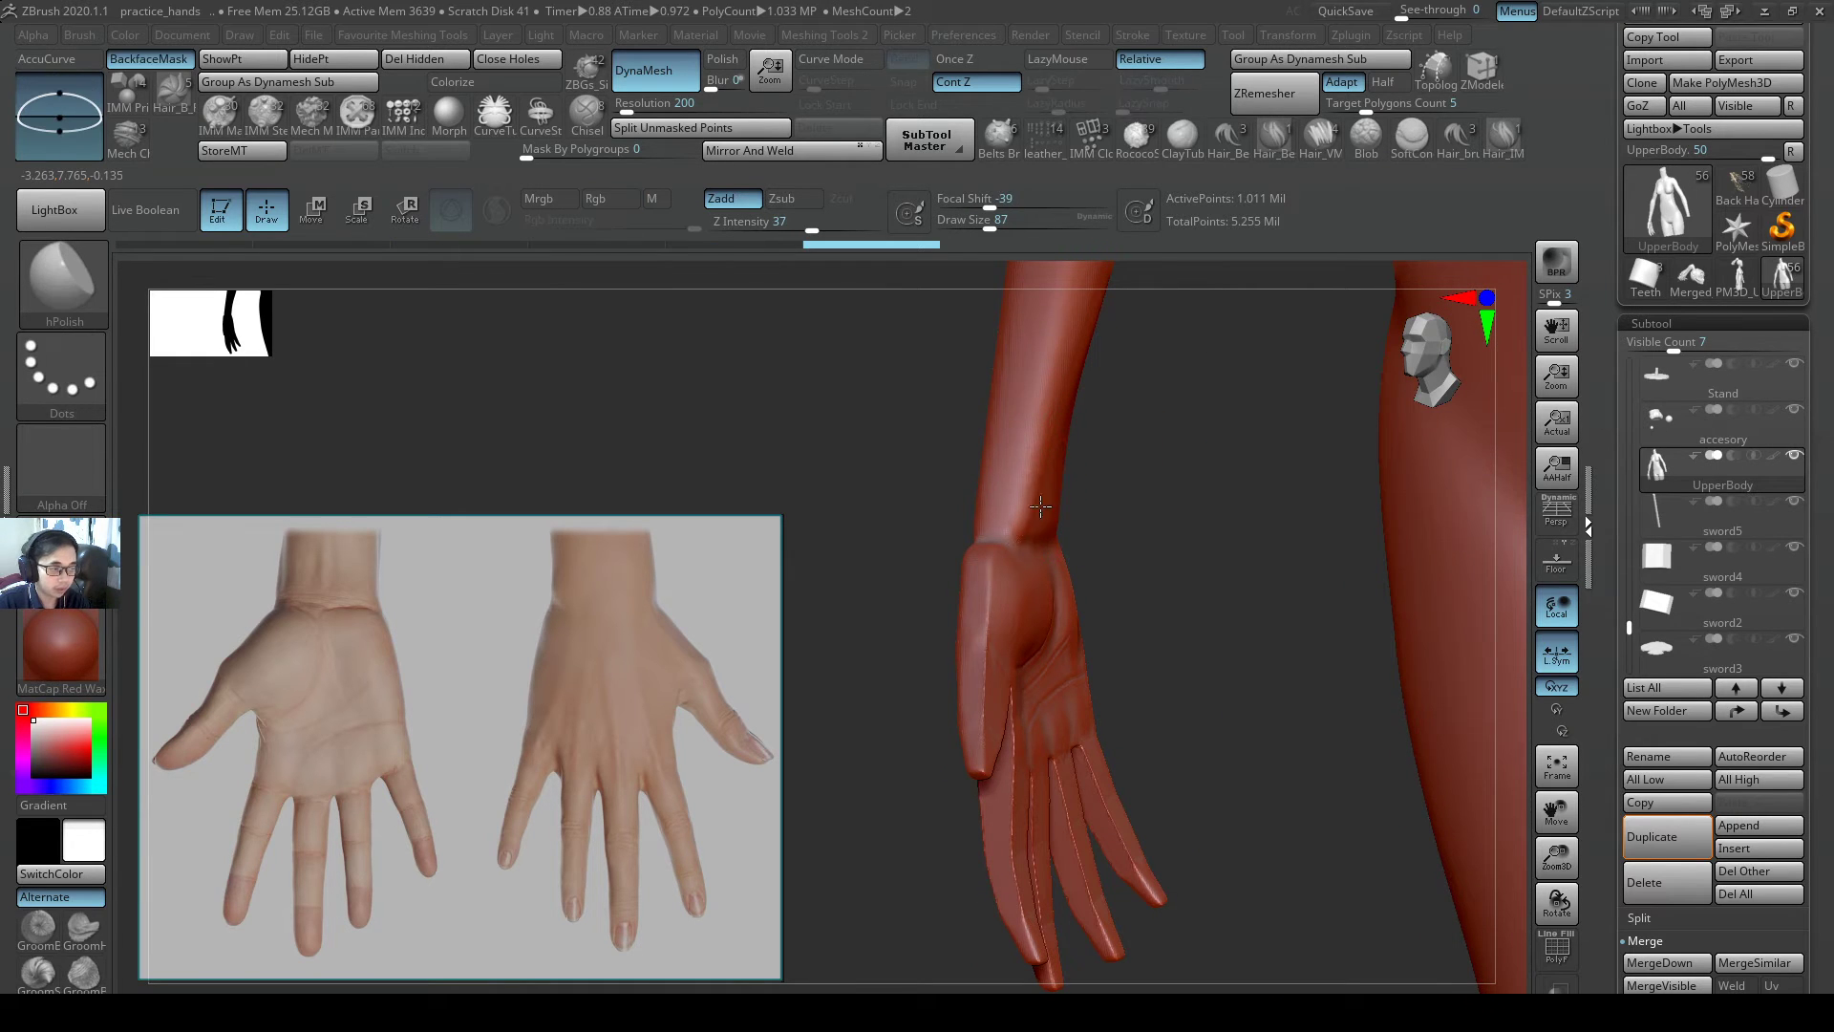
mouse_move(1057, 463)
right_down()
mouse_move(1089, 544)
mouse_move(1043, 576)
right_up()
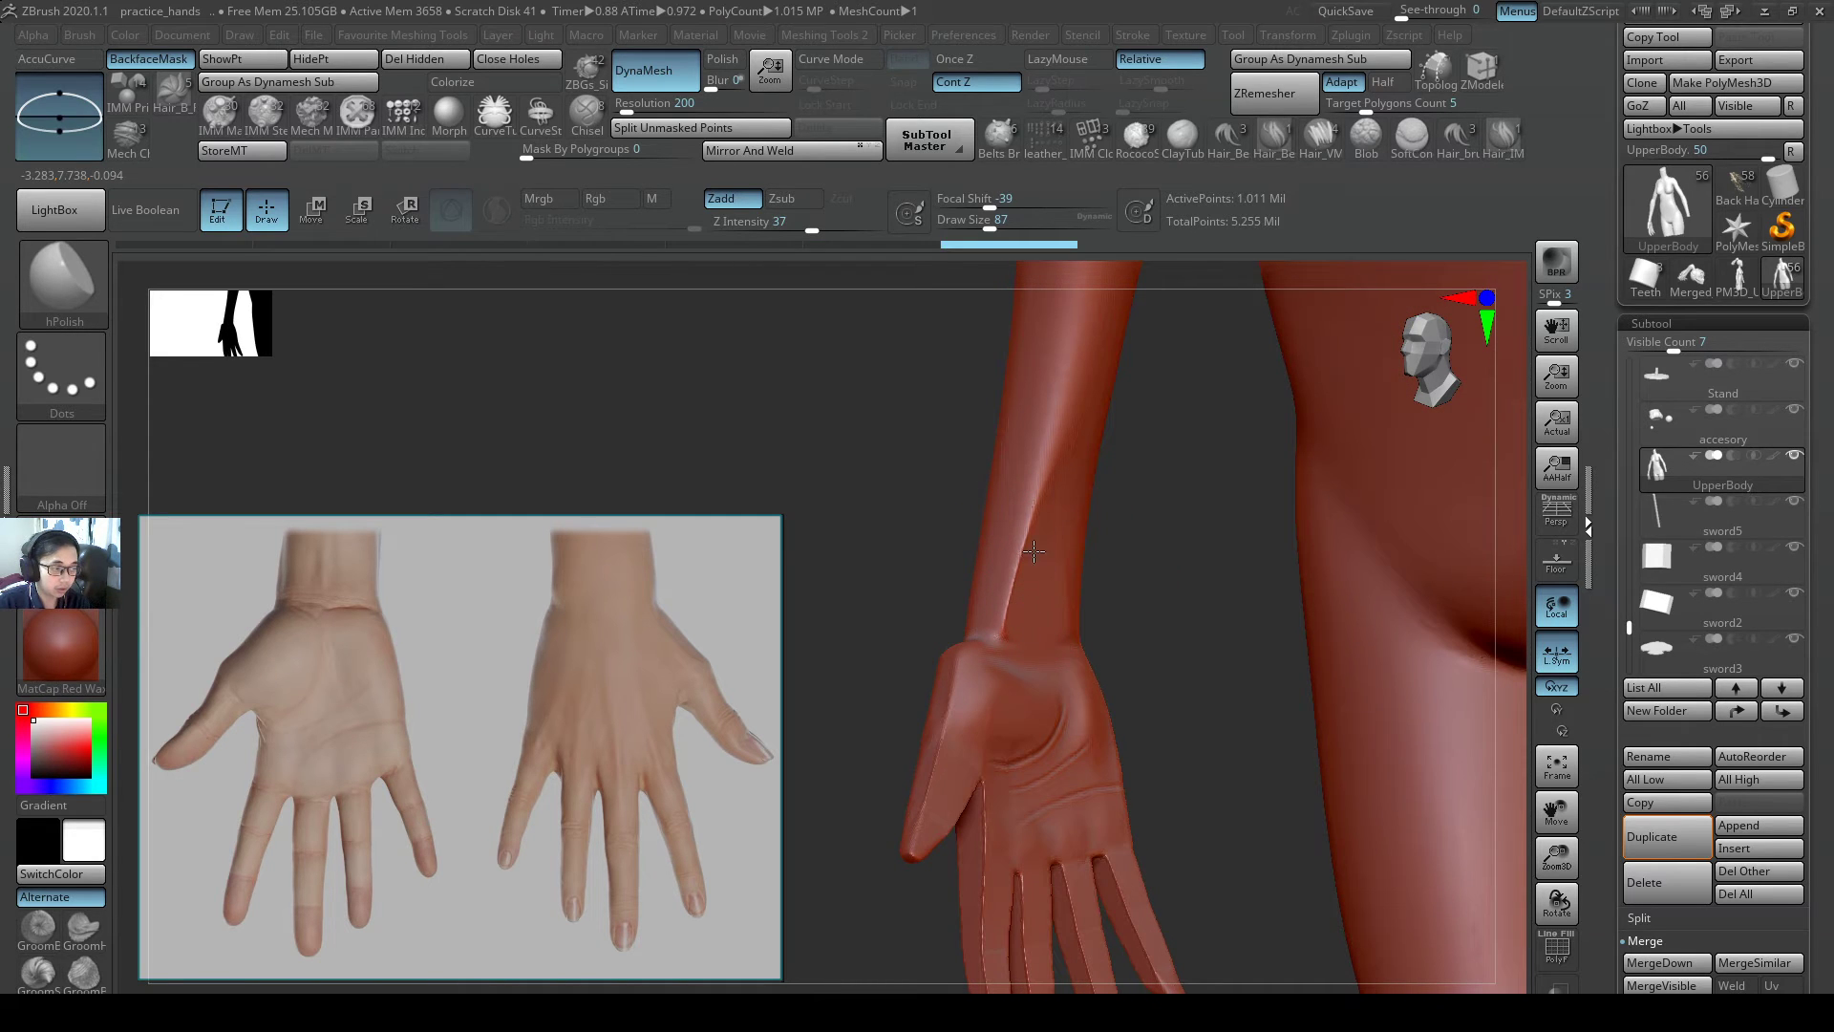
right_drag(1061, 583, 1099, 577)
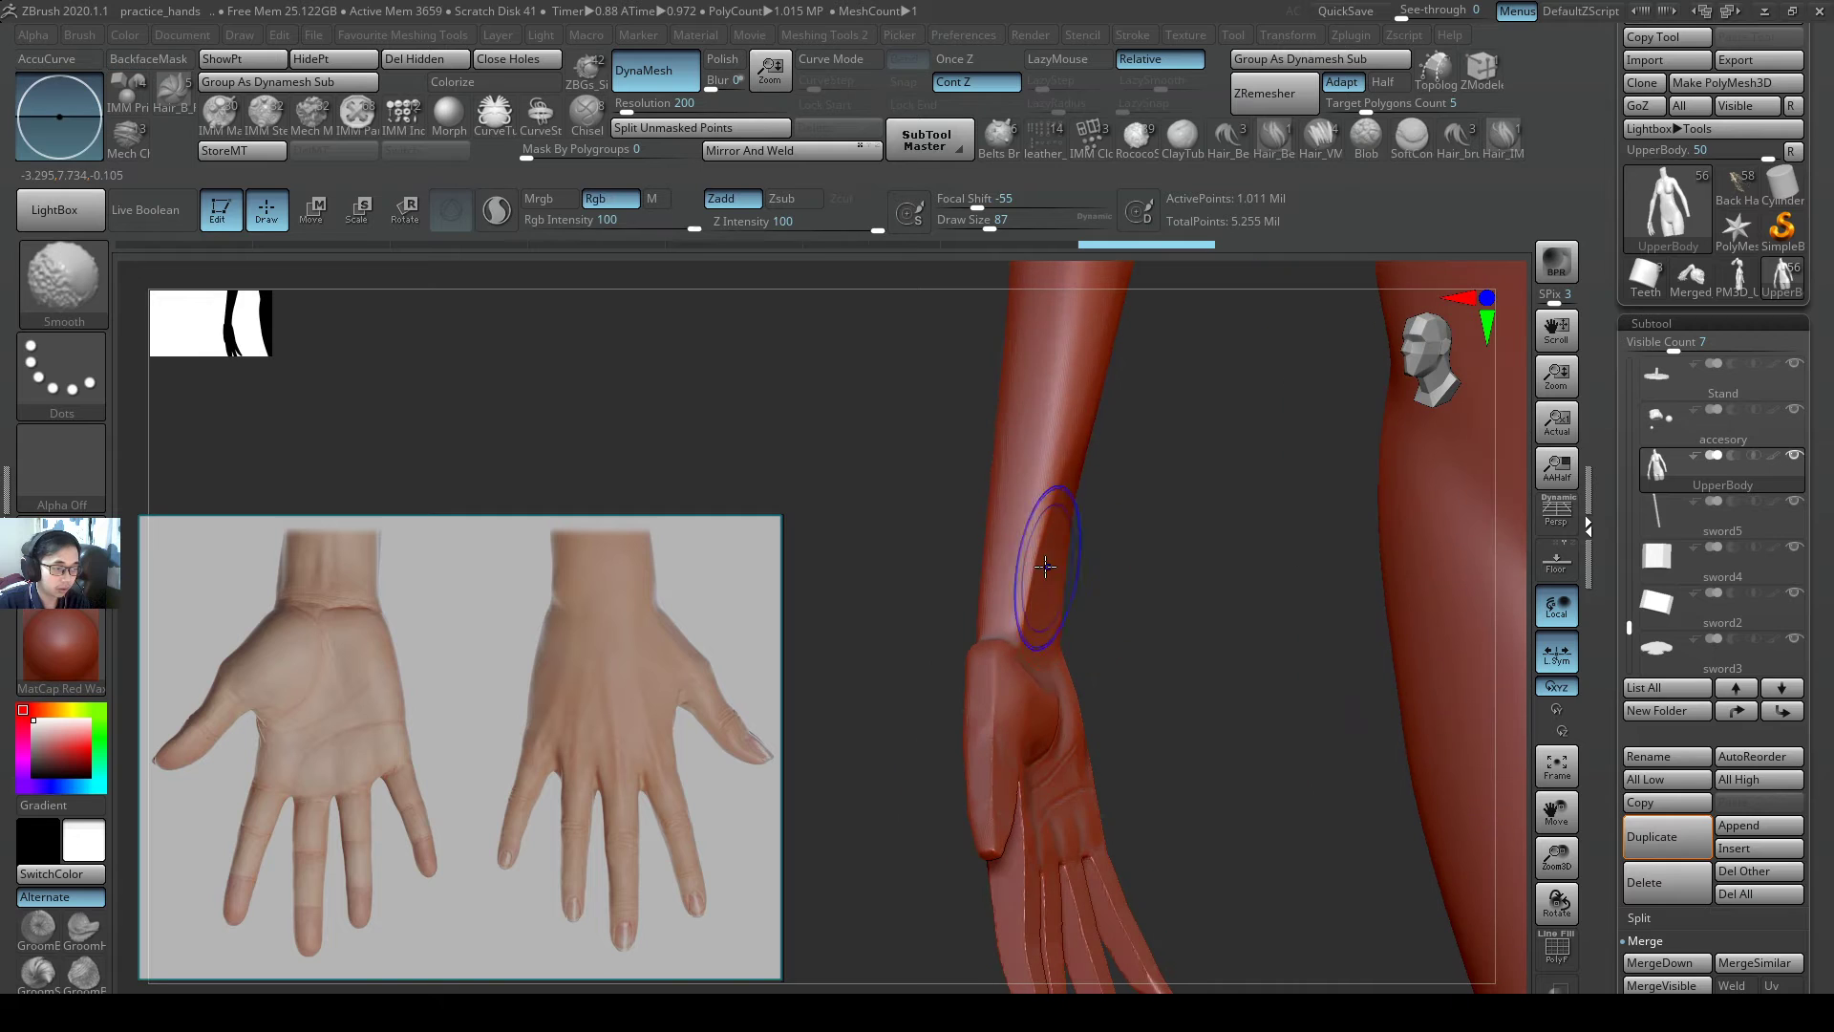
shift+drag(1046, 569, 1038, 674)
right_drag(1113, 672, 1049, 666)
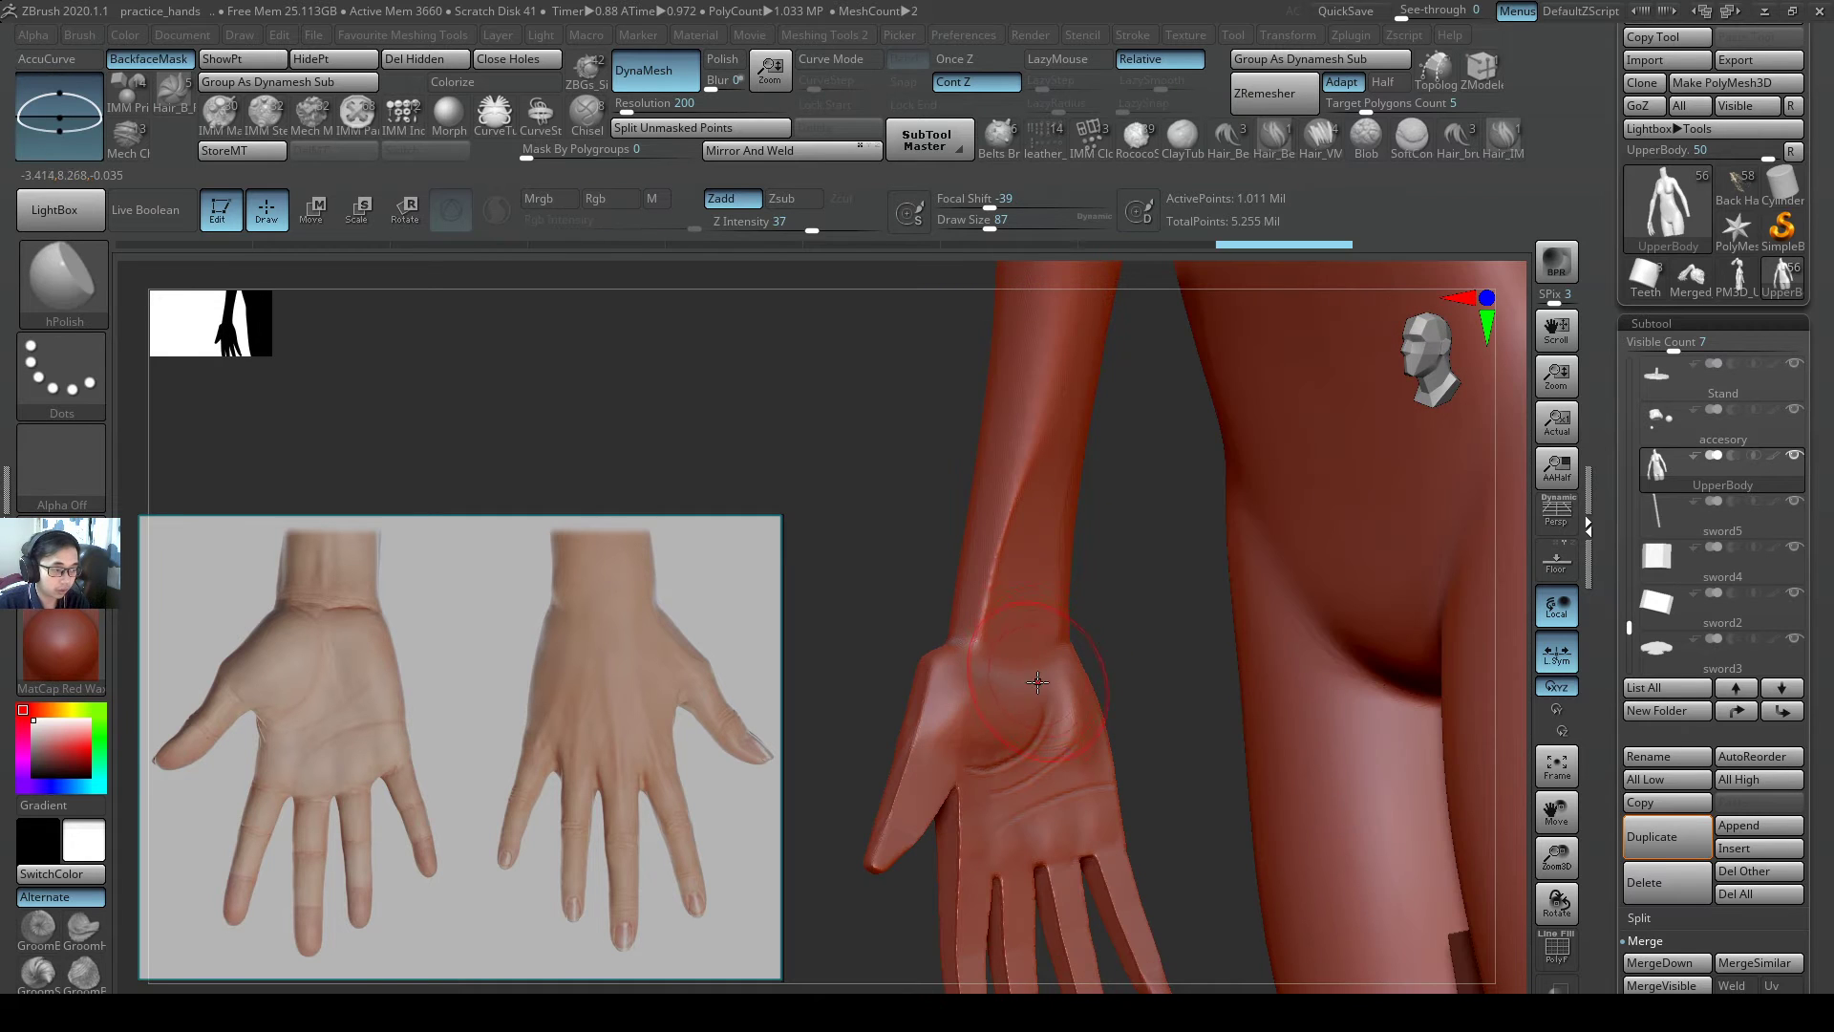
- Build up the thumb pad and the thumb side of the wrist with the ClayBuildup brush at draw size 87
key(b)
key(c)
key(b)
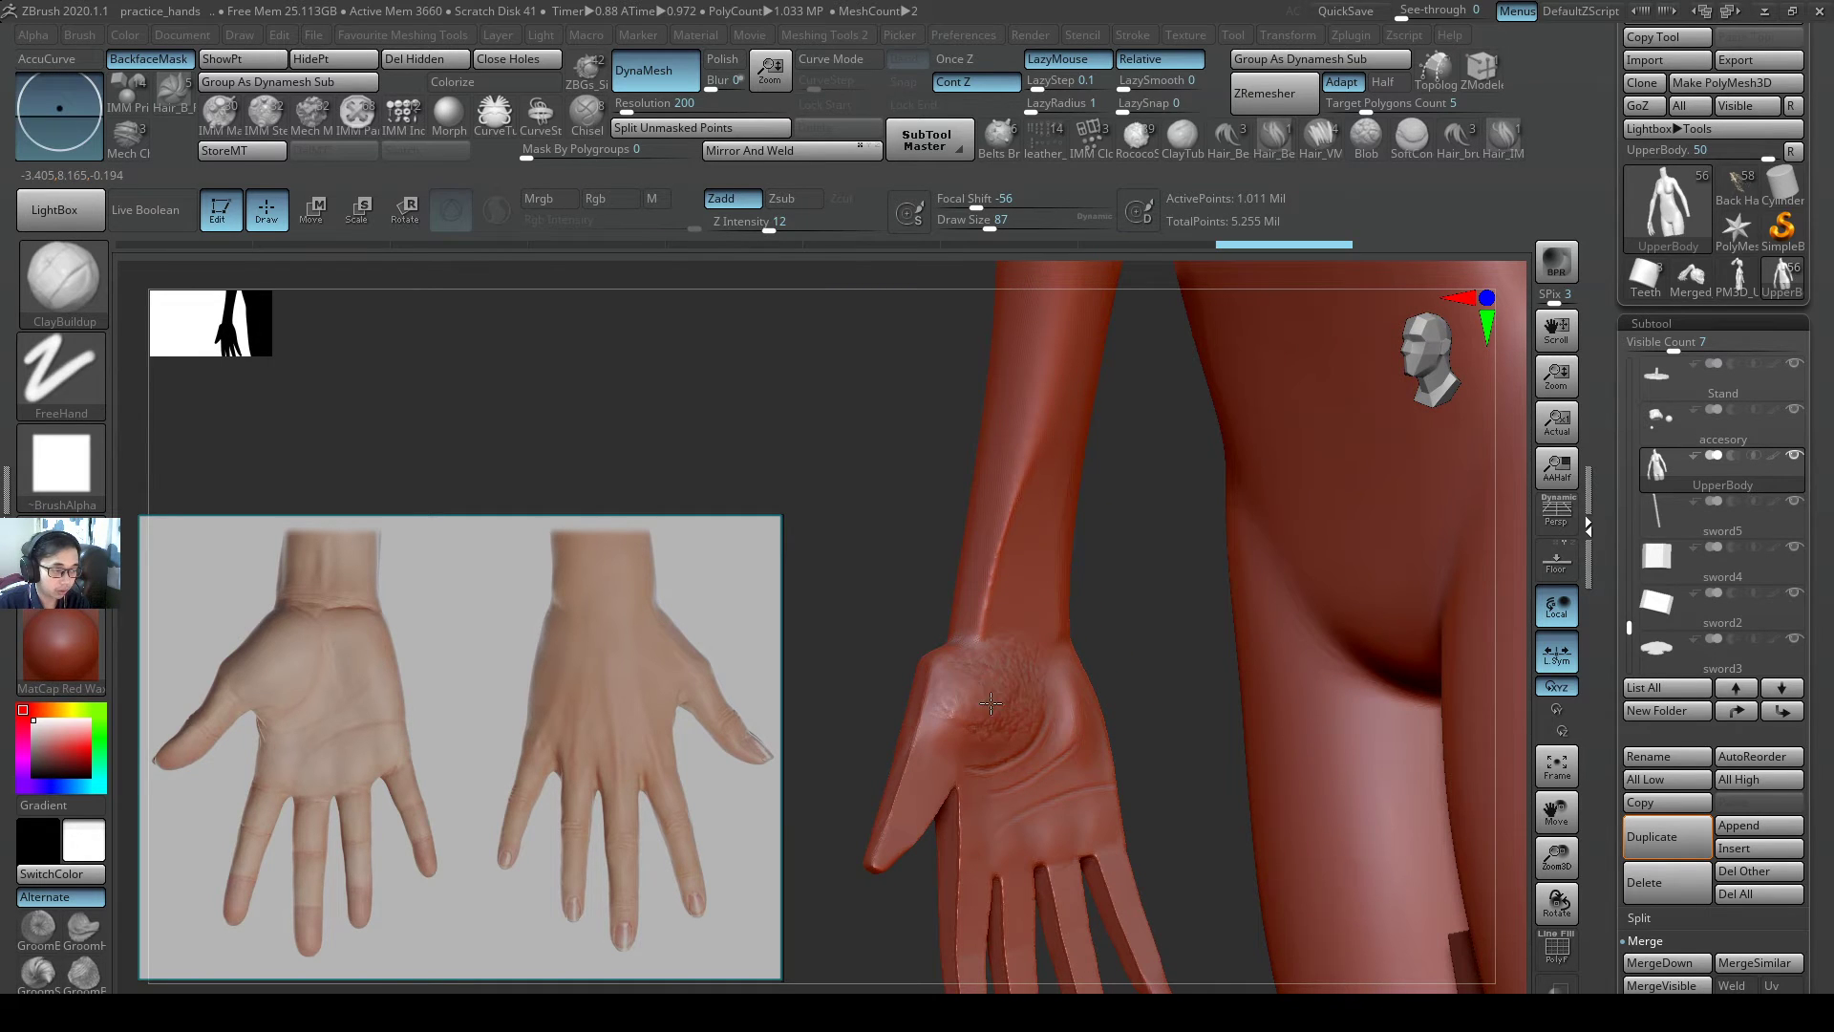
mouse_move(991, 703)
mouse_down()
mouse_move(1055, 670)
mouse_move(982, 715)
mouse_move(987, 659)
mouse_up()
right_drag(993, 650, 1115, 642)
drag(1114, 641, 1147, 648)
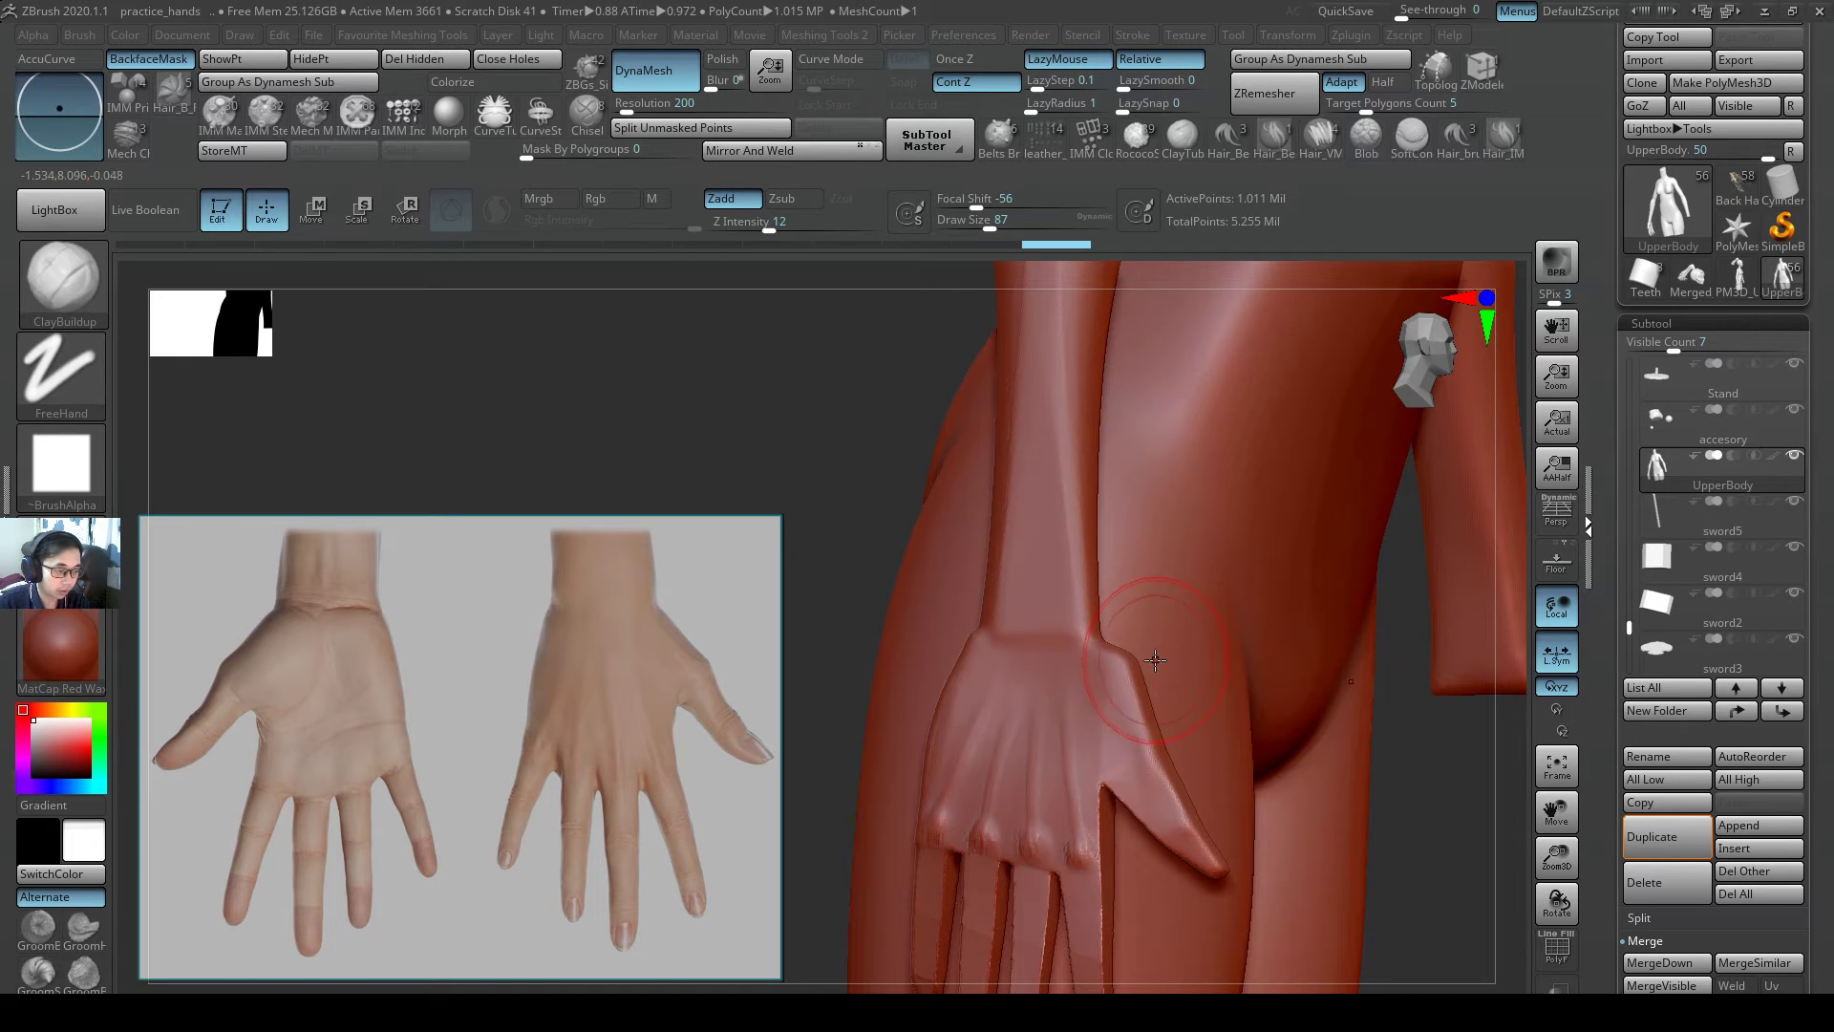
- Reshape the thumb side of the wrist with the SnakeHook brush
right_drag(1155, 659, 1190, 640)
key(b)
key(s)
key(h)
key(s)
mouse_move(1265, 653)
mouse_down()
mouse_move(1247, 671)
mouse_move(1157, 620)
mouse_move(1168, 683)
mouse_move(1165, 626)
mouse_move(1179, 661)
mouse_up()
- Polish the back of the wrist with the hPolish brush at draw size 77 and smooth its join with the hand
key(b)
key(h)
key(p)
mouse_move(1148, 659)
right_down()
mouse_move(1232, 598)
mouse_move(1160, 543)
right_up()
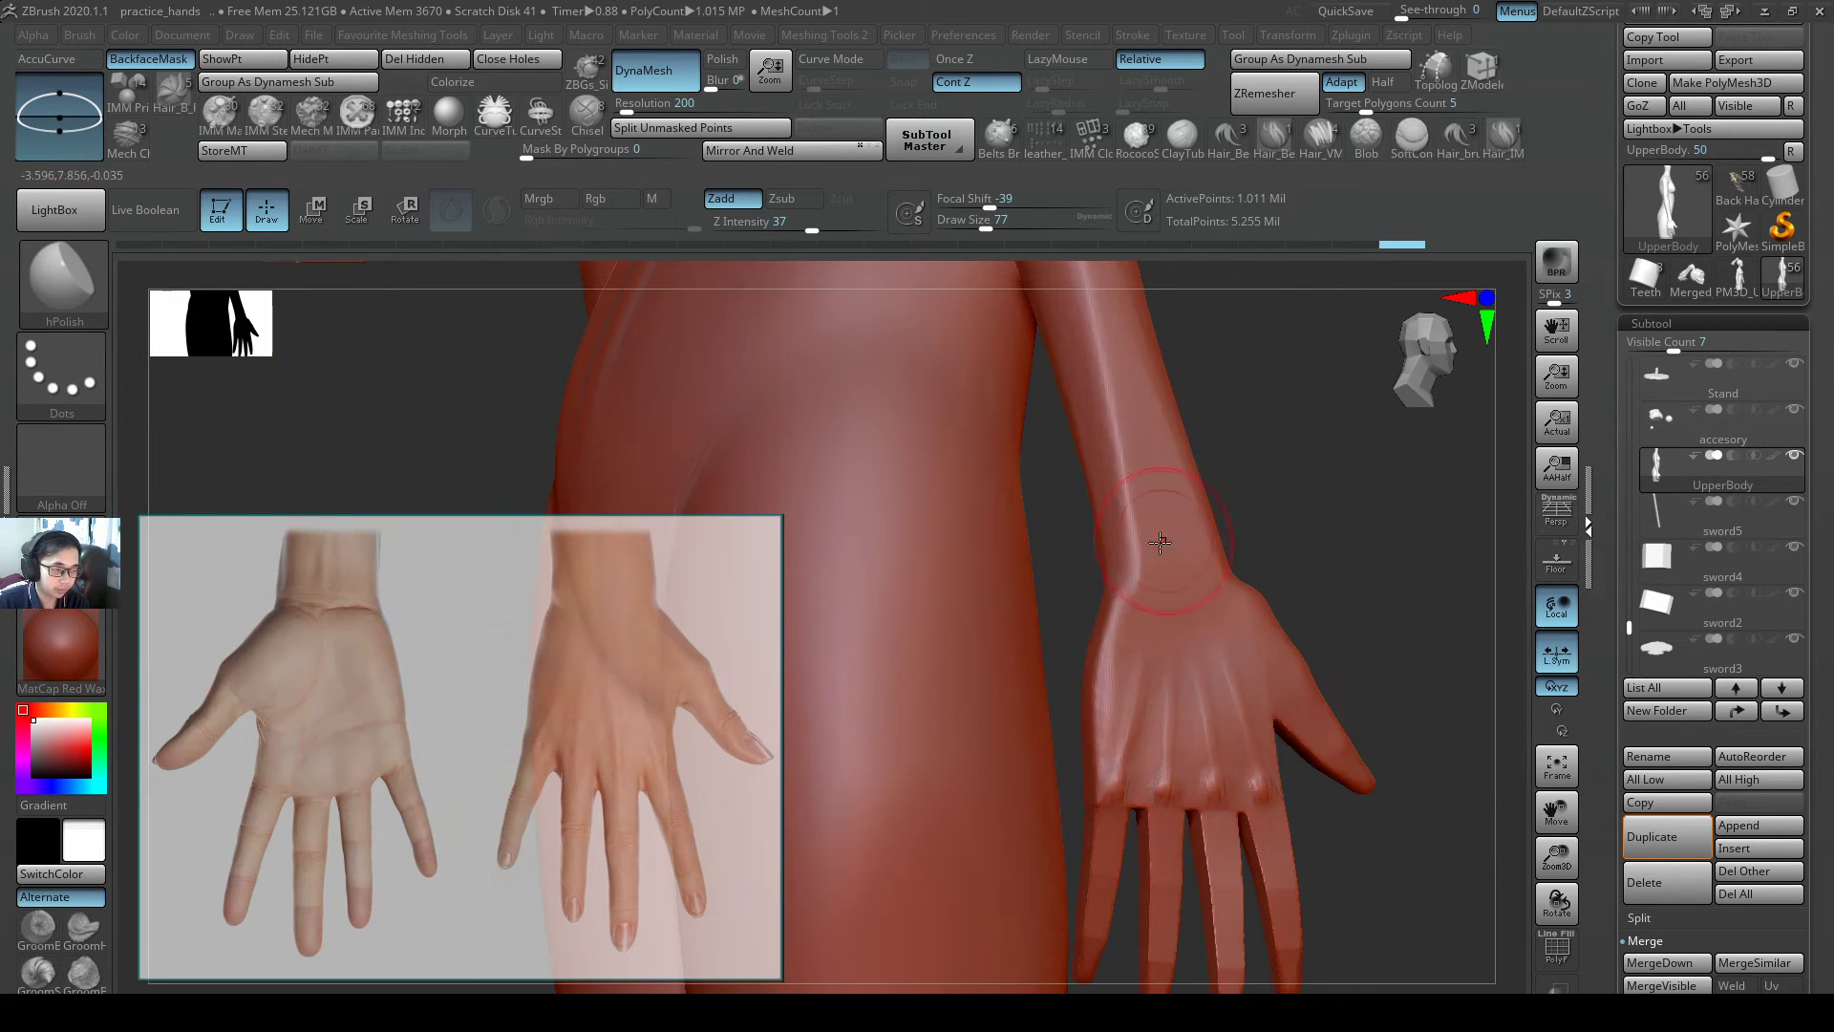
shift+drag(1144, 585, 1160, 611)
right_drag(1166, 611, 1118, 600)
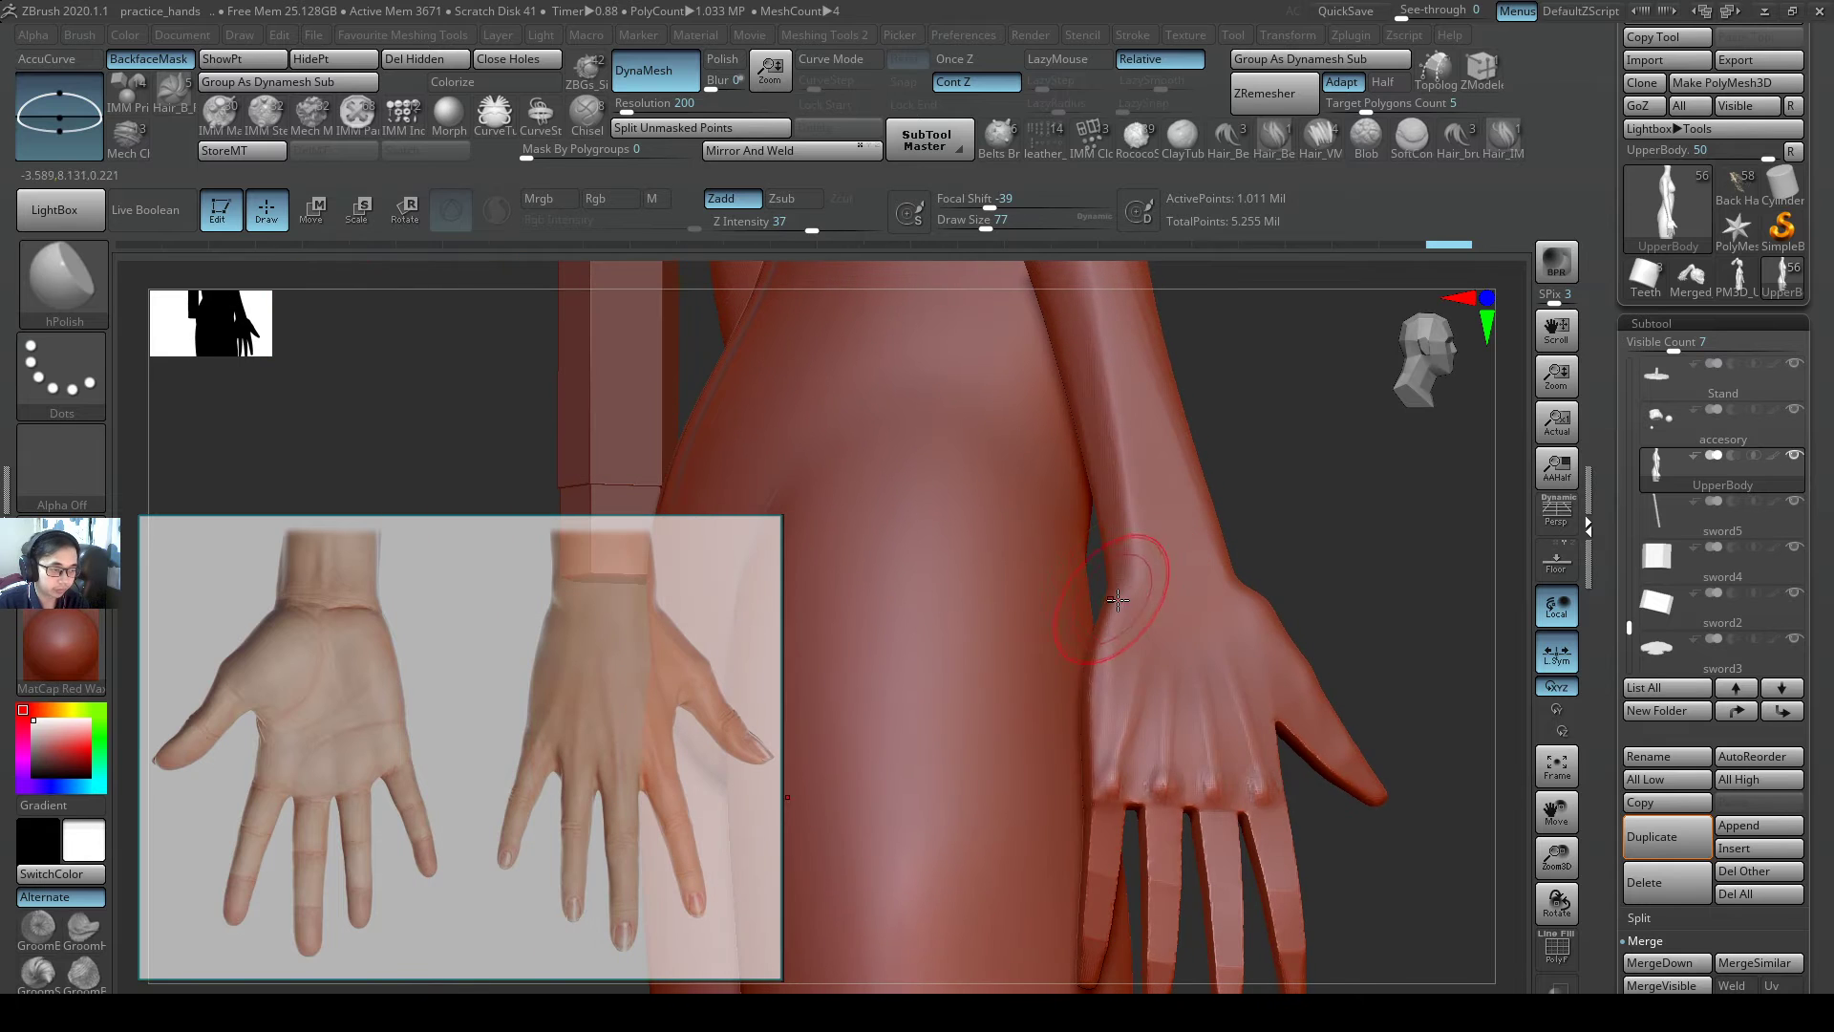
- Reshape the little-finger side of the wrist with the SnakeHook brush at draw size 87
key(b)
key(s)
key(h)
key(s)
click(1115, 625)
drag(1107, 623, 1121, 617)
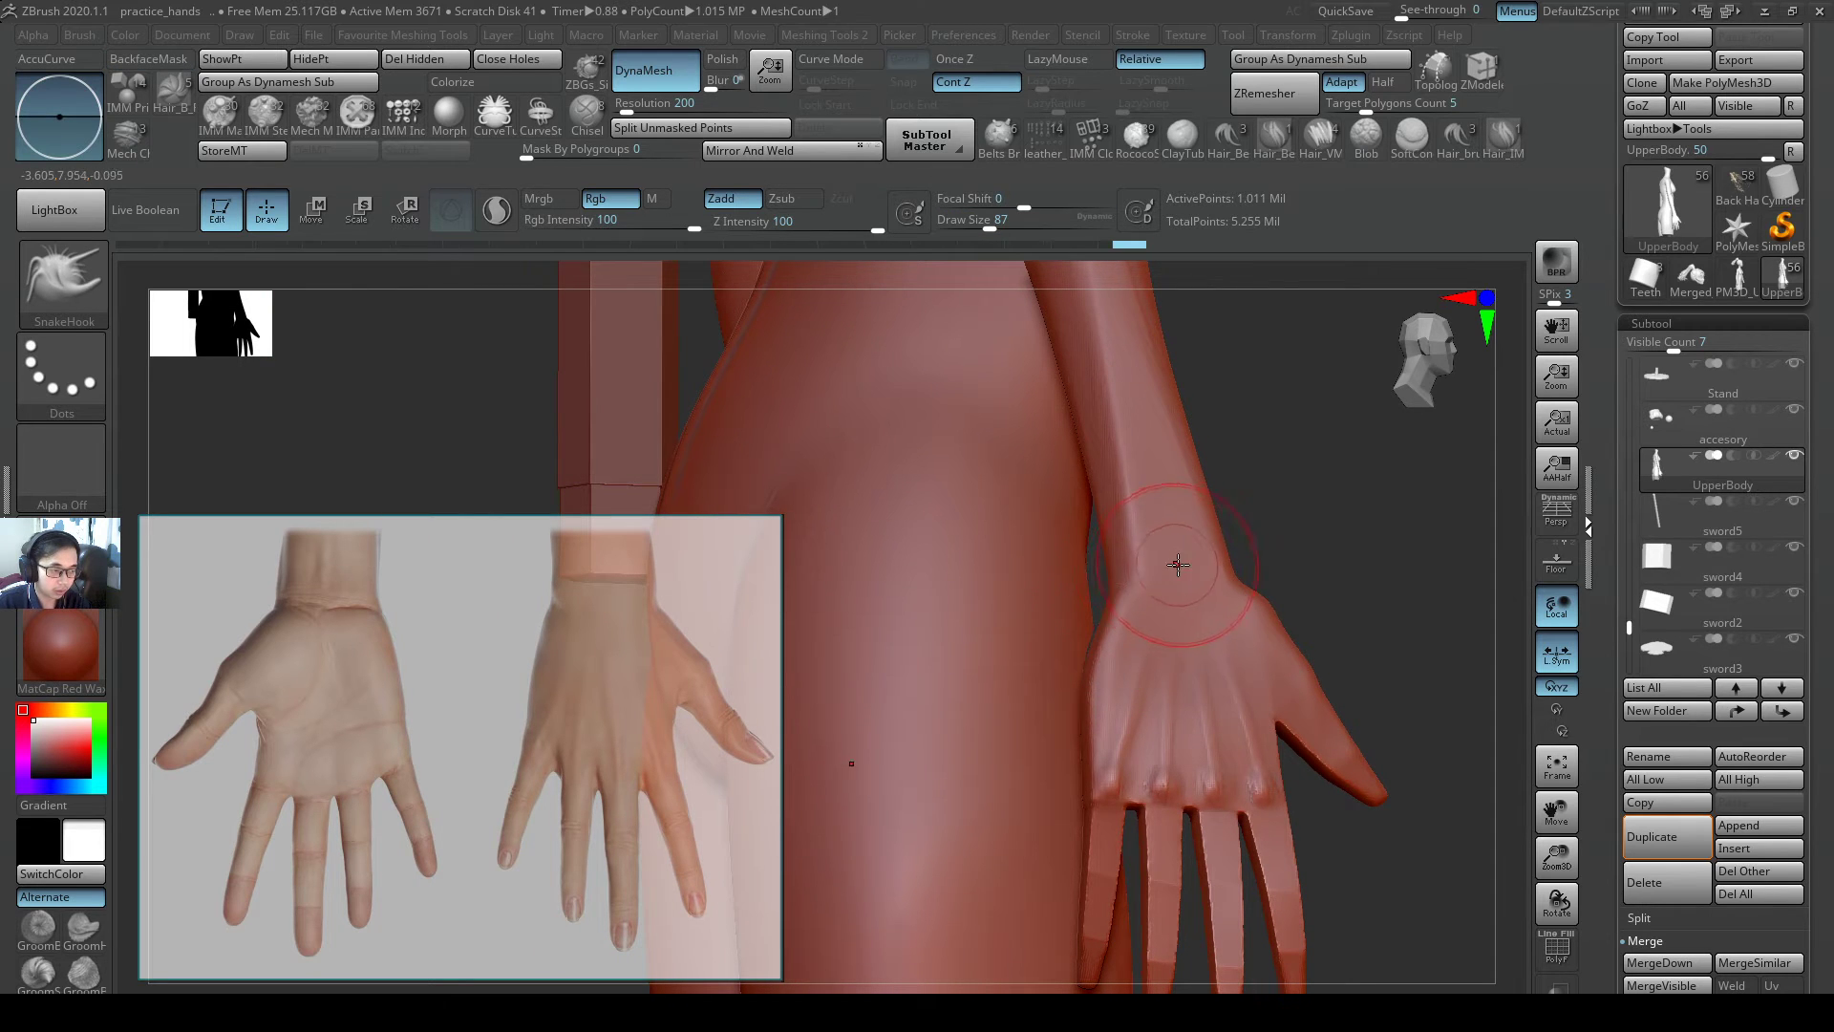
right_drag(1178, 565, 1113, 535)
drag(1118, 544, 1150, 566)
right_drag(1139, 554, 1086, 592)
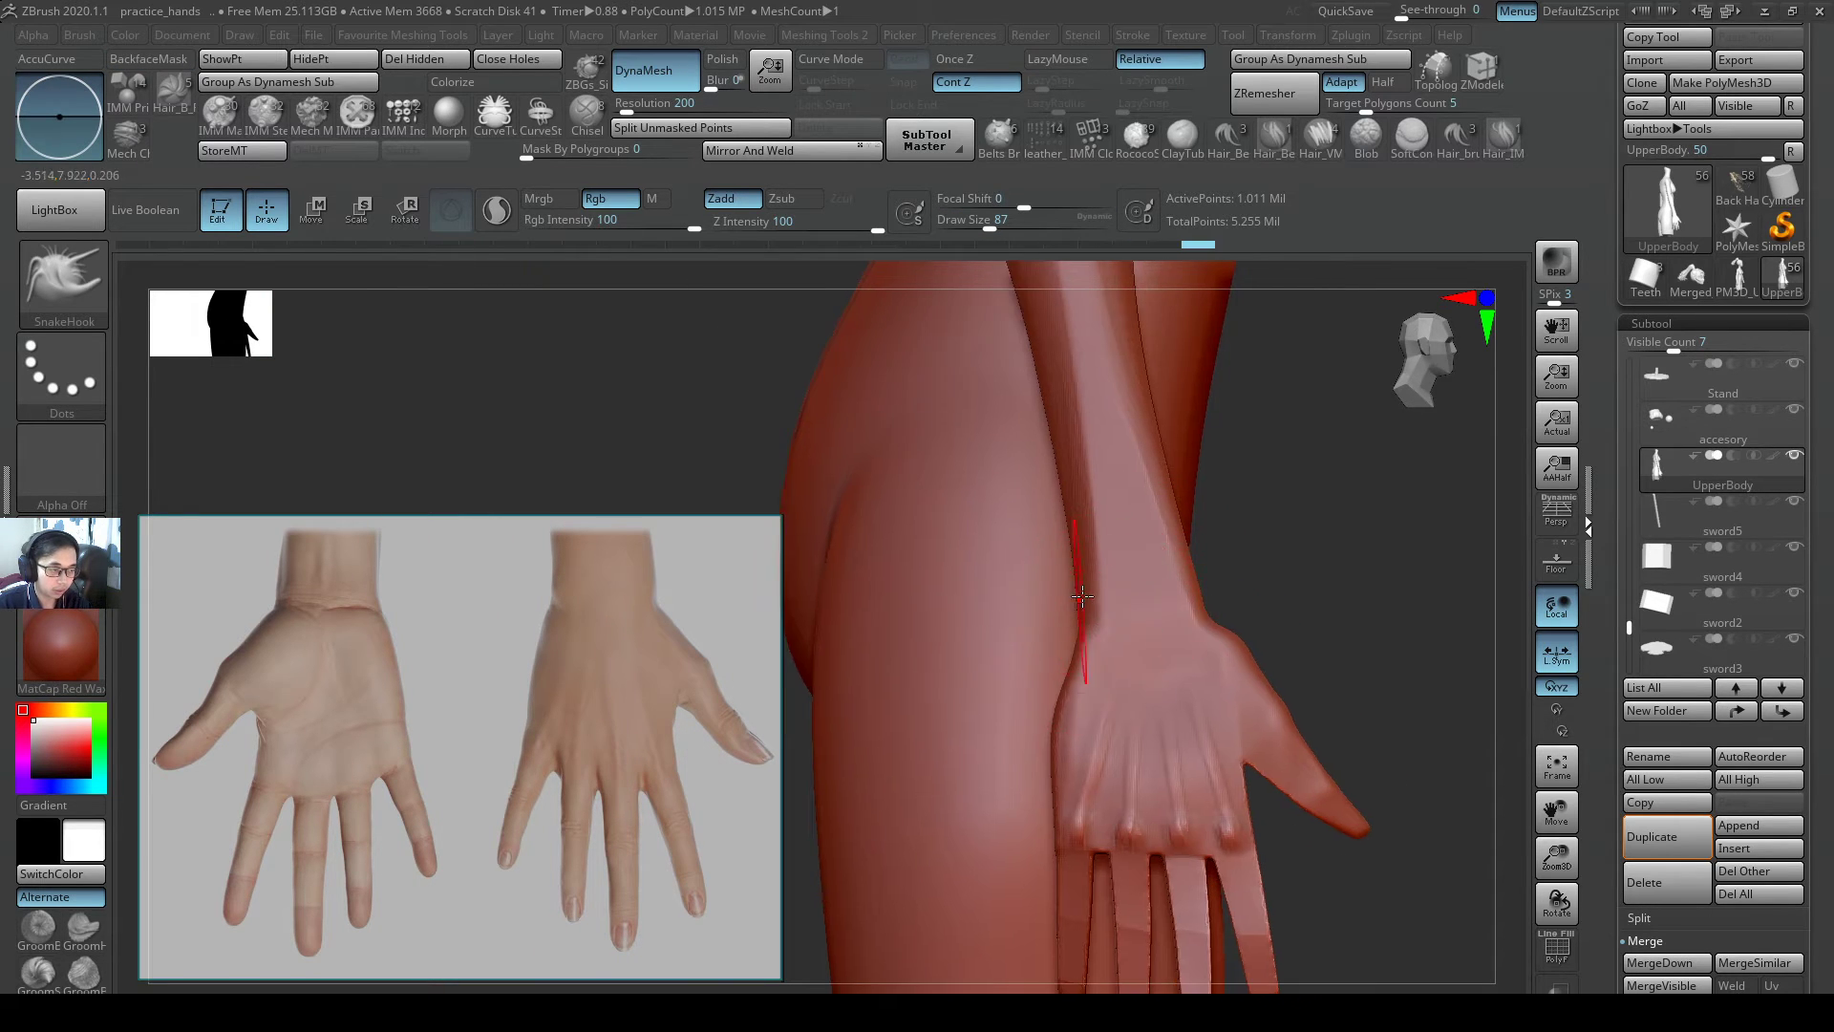
- Adjust the contour where the little-finger side of the hand meets the wrist, using the SnakeHook brush at draw size 132
key(s)
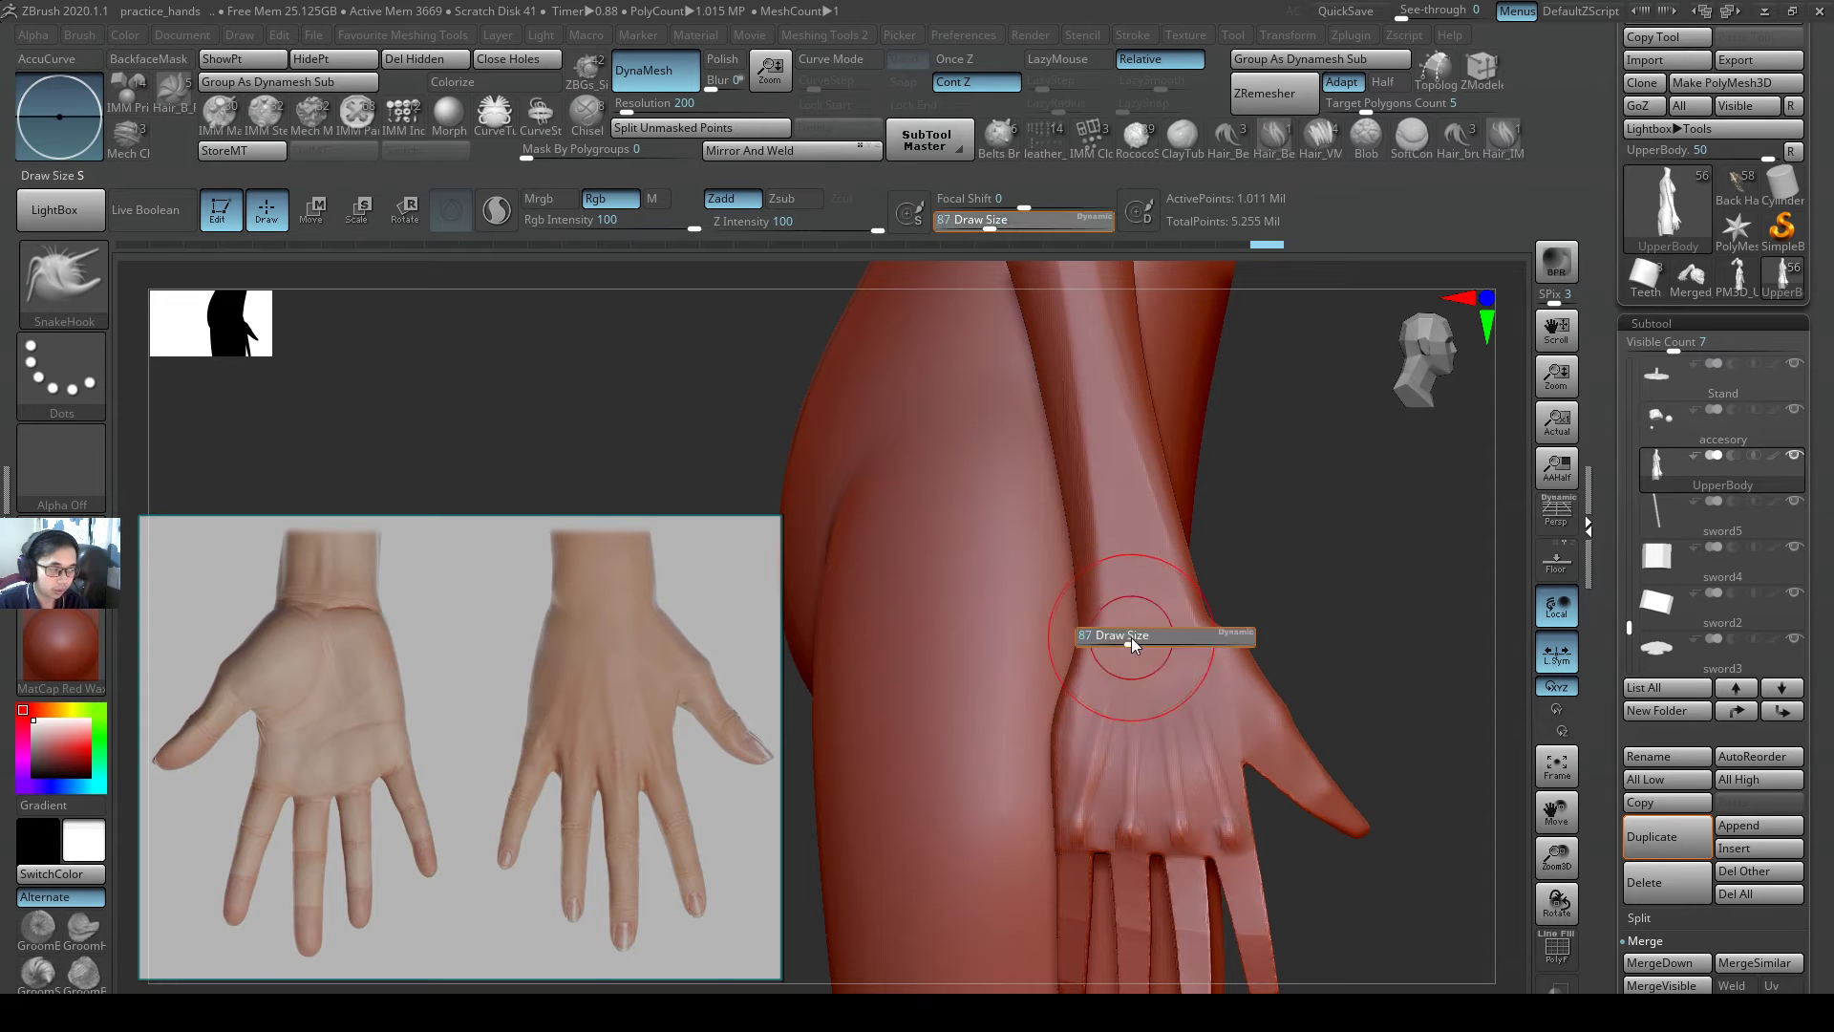
click(1135, 639)
key(s)
click(1112, 642)
drag(1093, 642, 1084, 646)
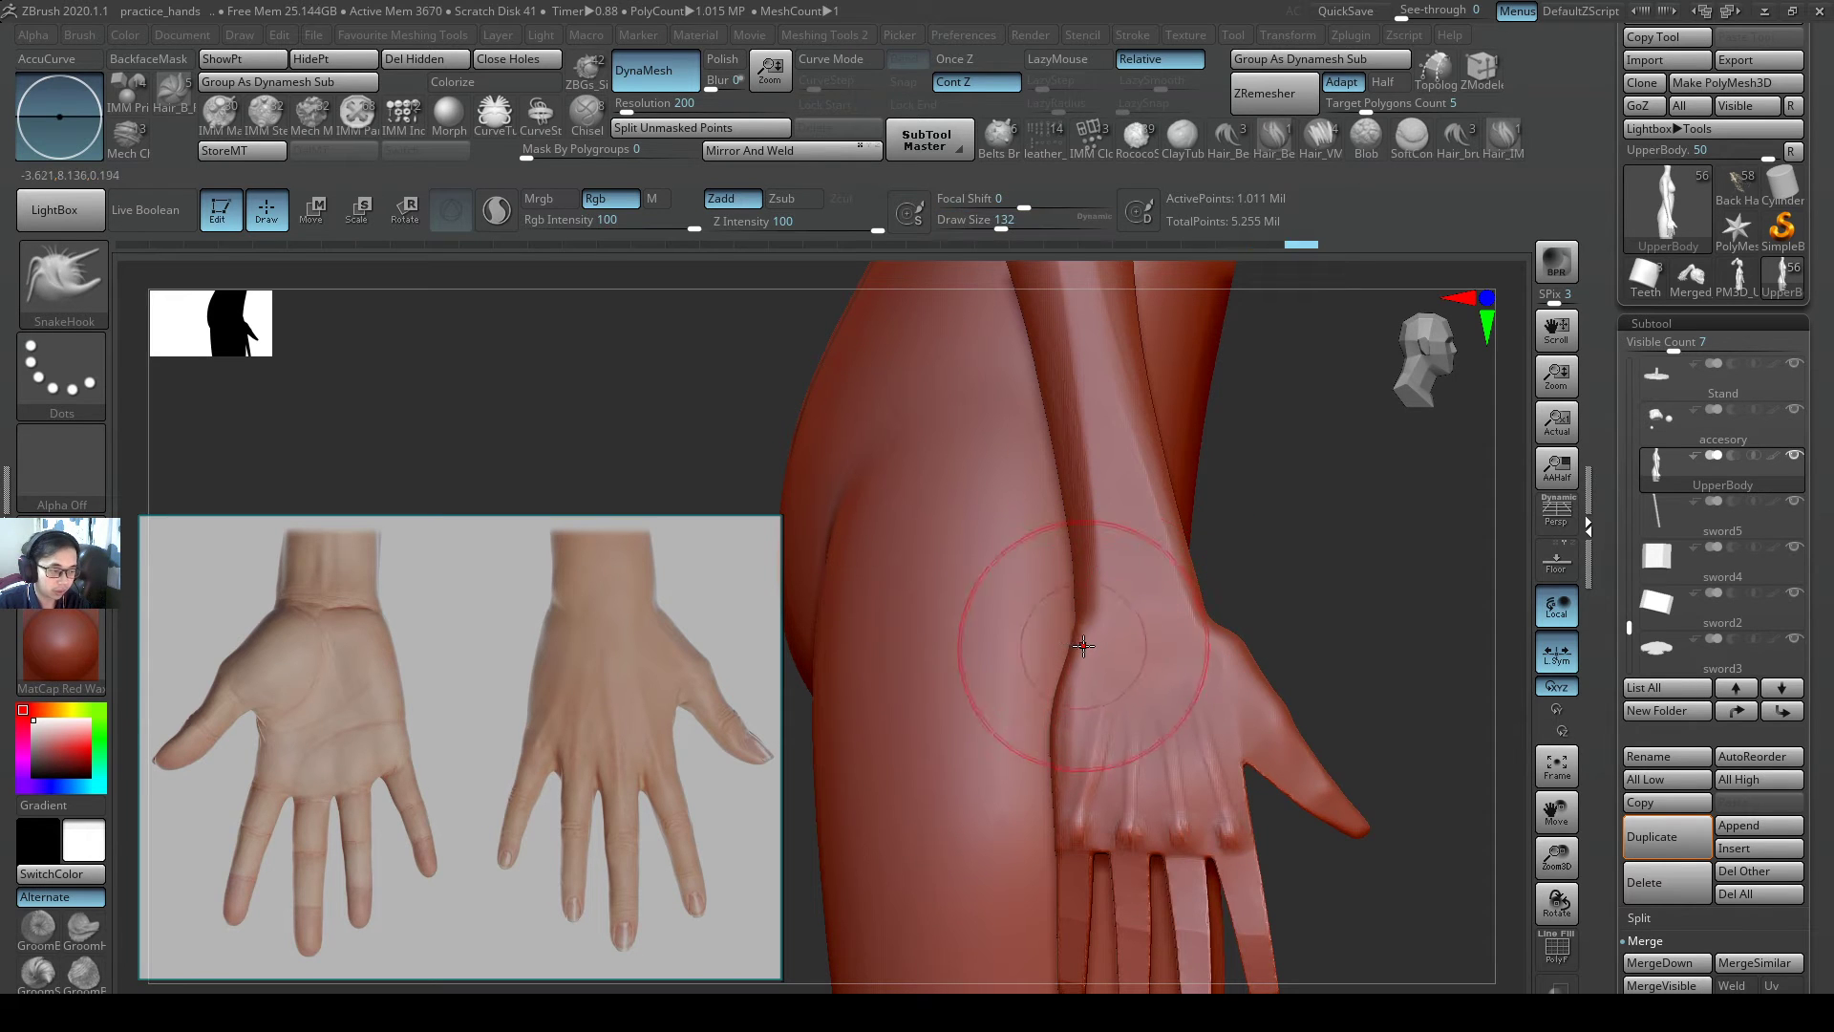
mouse_move(1082, 646)
right_down()
mouse_move(1200, 573)
mouse_move(1200, 524)
mouse_move(1061, 605)
mouse_move(1036, 675)
mouse_move(1019, 655)
mouse_move(1056, 634)
mouse_move(1064, 493)
right_up()
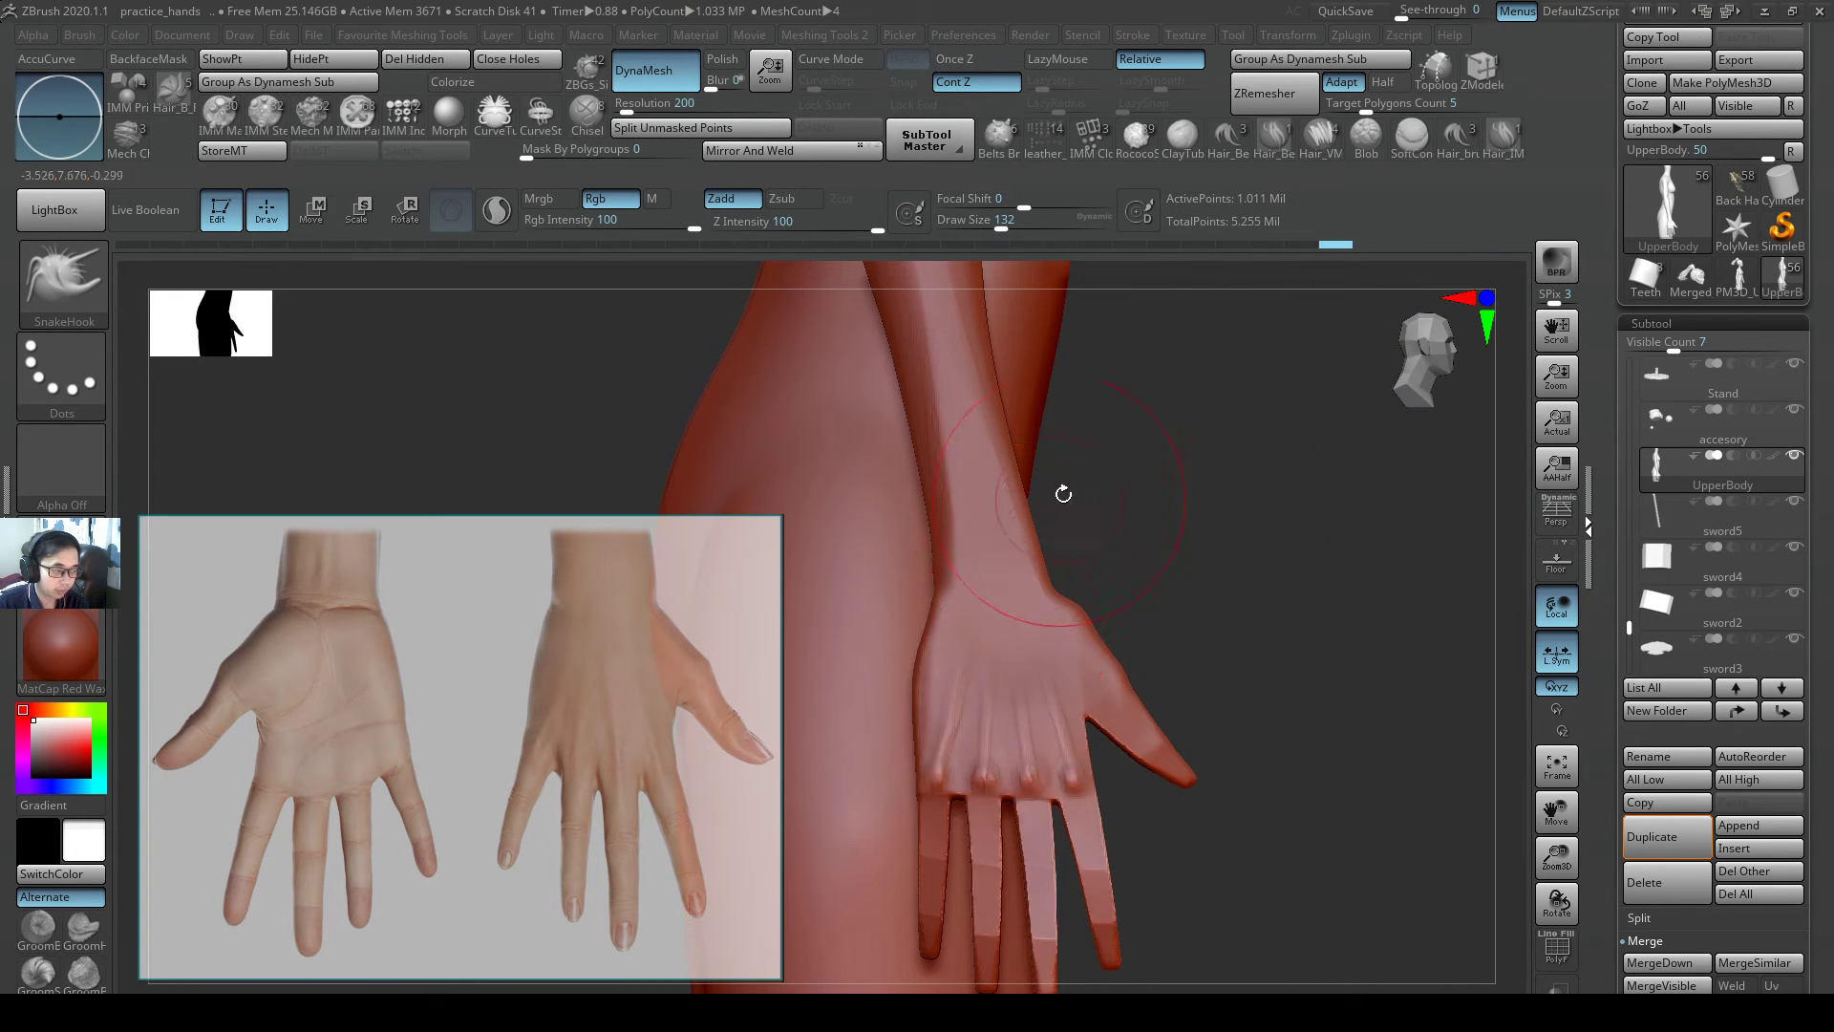
- Switch to the ClayBuildup brush at draw size 29 and try a tendon stroke on the back of the hand
key(b)
key(c)
key(b)
key(s)
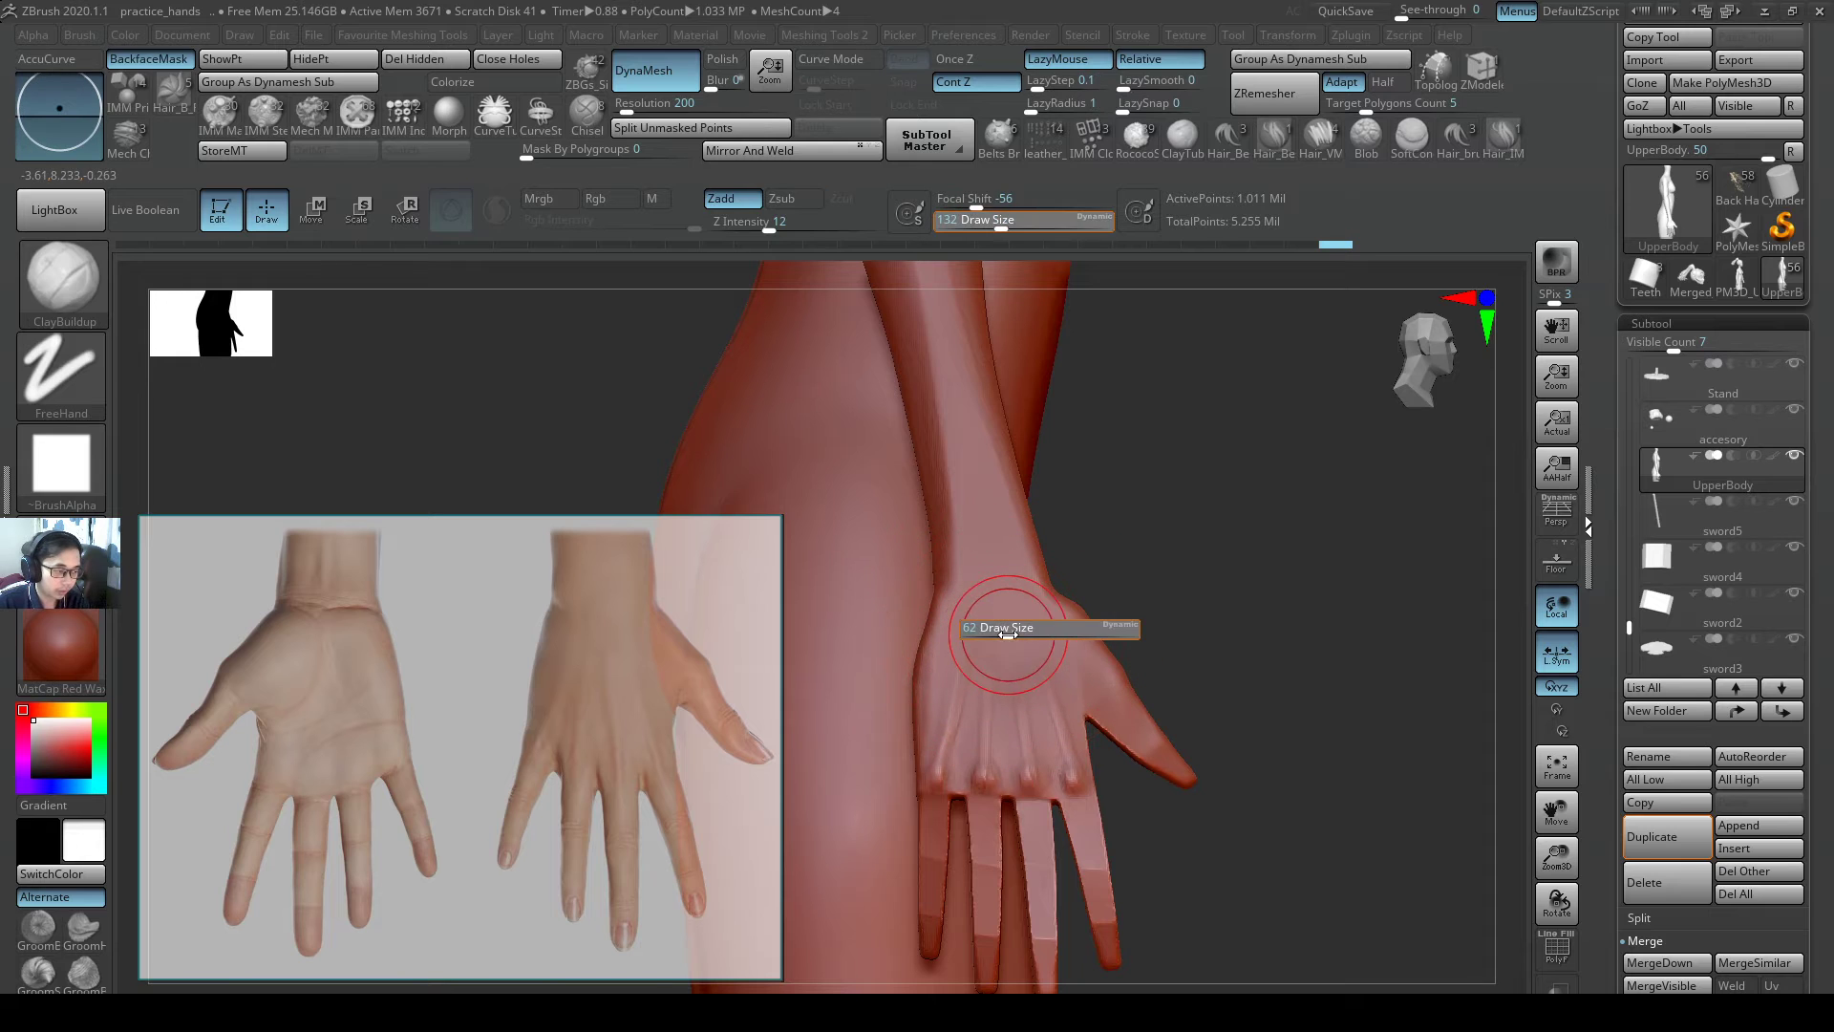
drag(1007, 634, 1002, 634)
mouse_move(1086, 656)
right_down()
mouse_move(1044, 586)
mouse_move(1055, 634)
right_up()
alt+right_drag(1054, 635, 1202, 522)
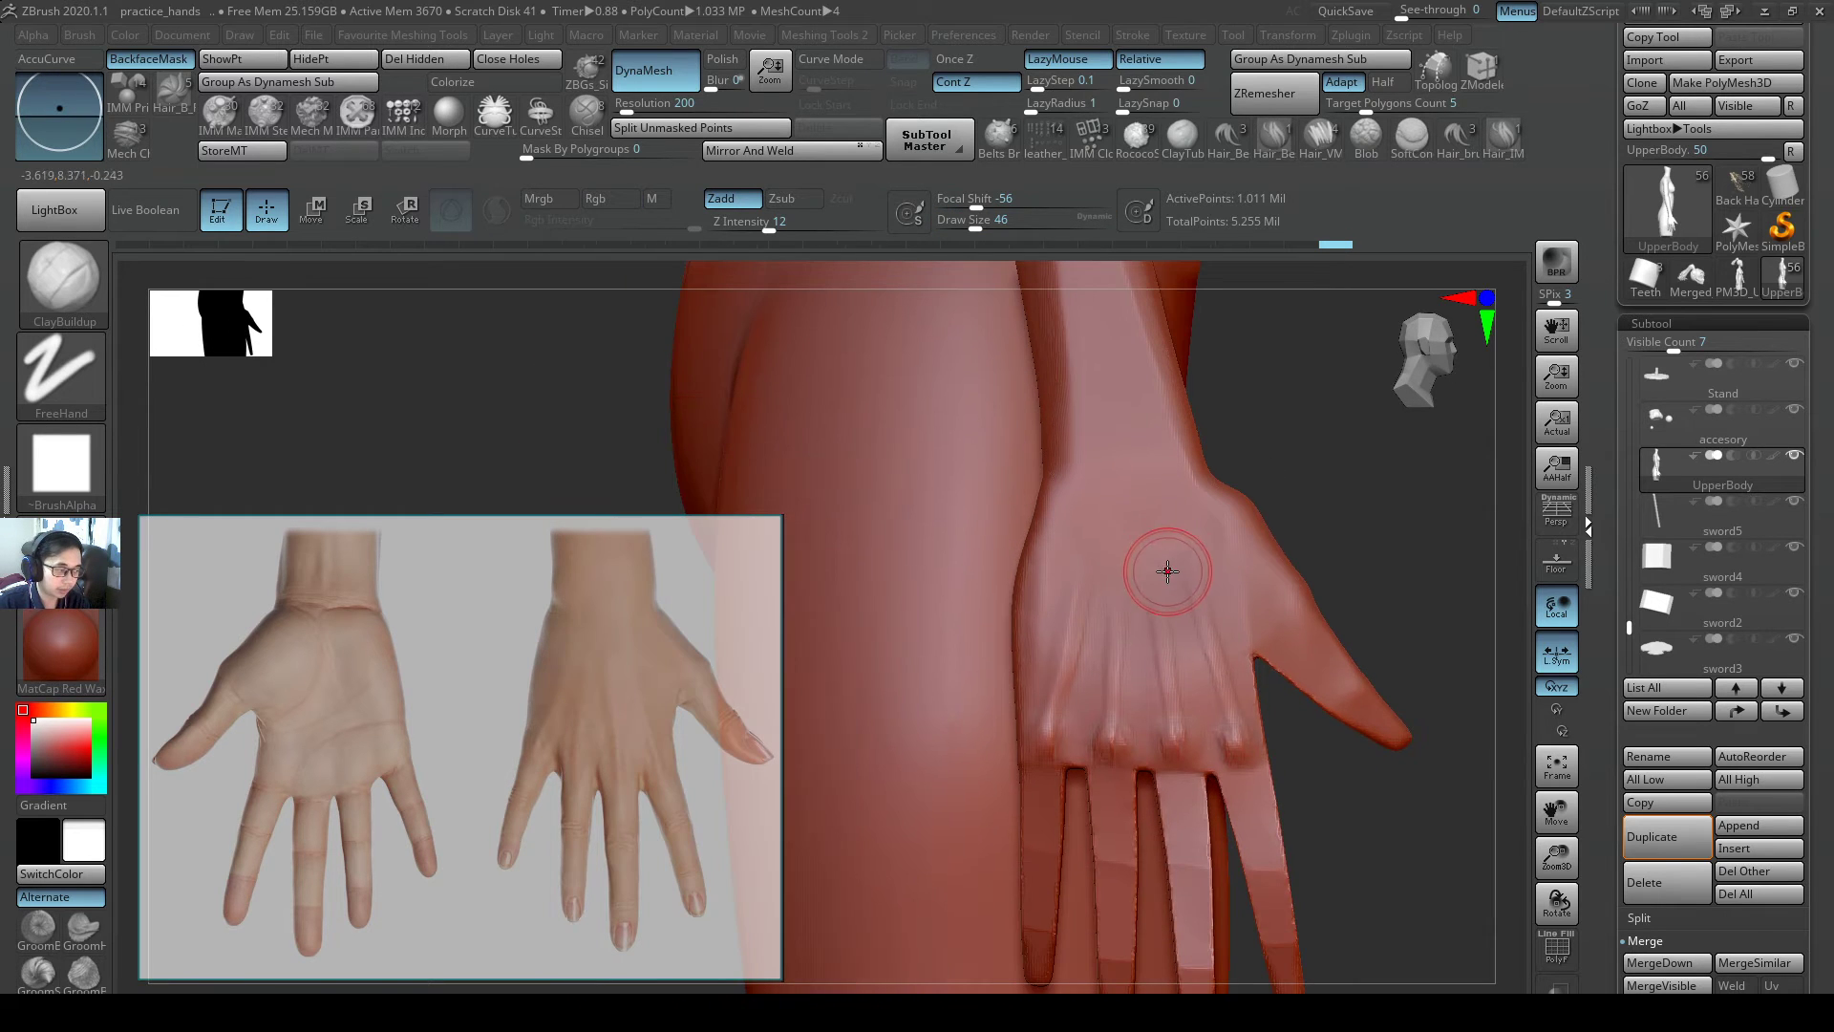
key(bracketleft)
drag(1170, 516, 1200, 638)
key(ctrl+z)
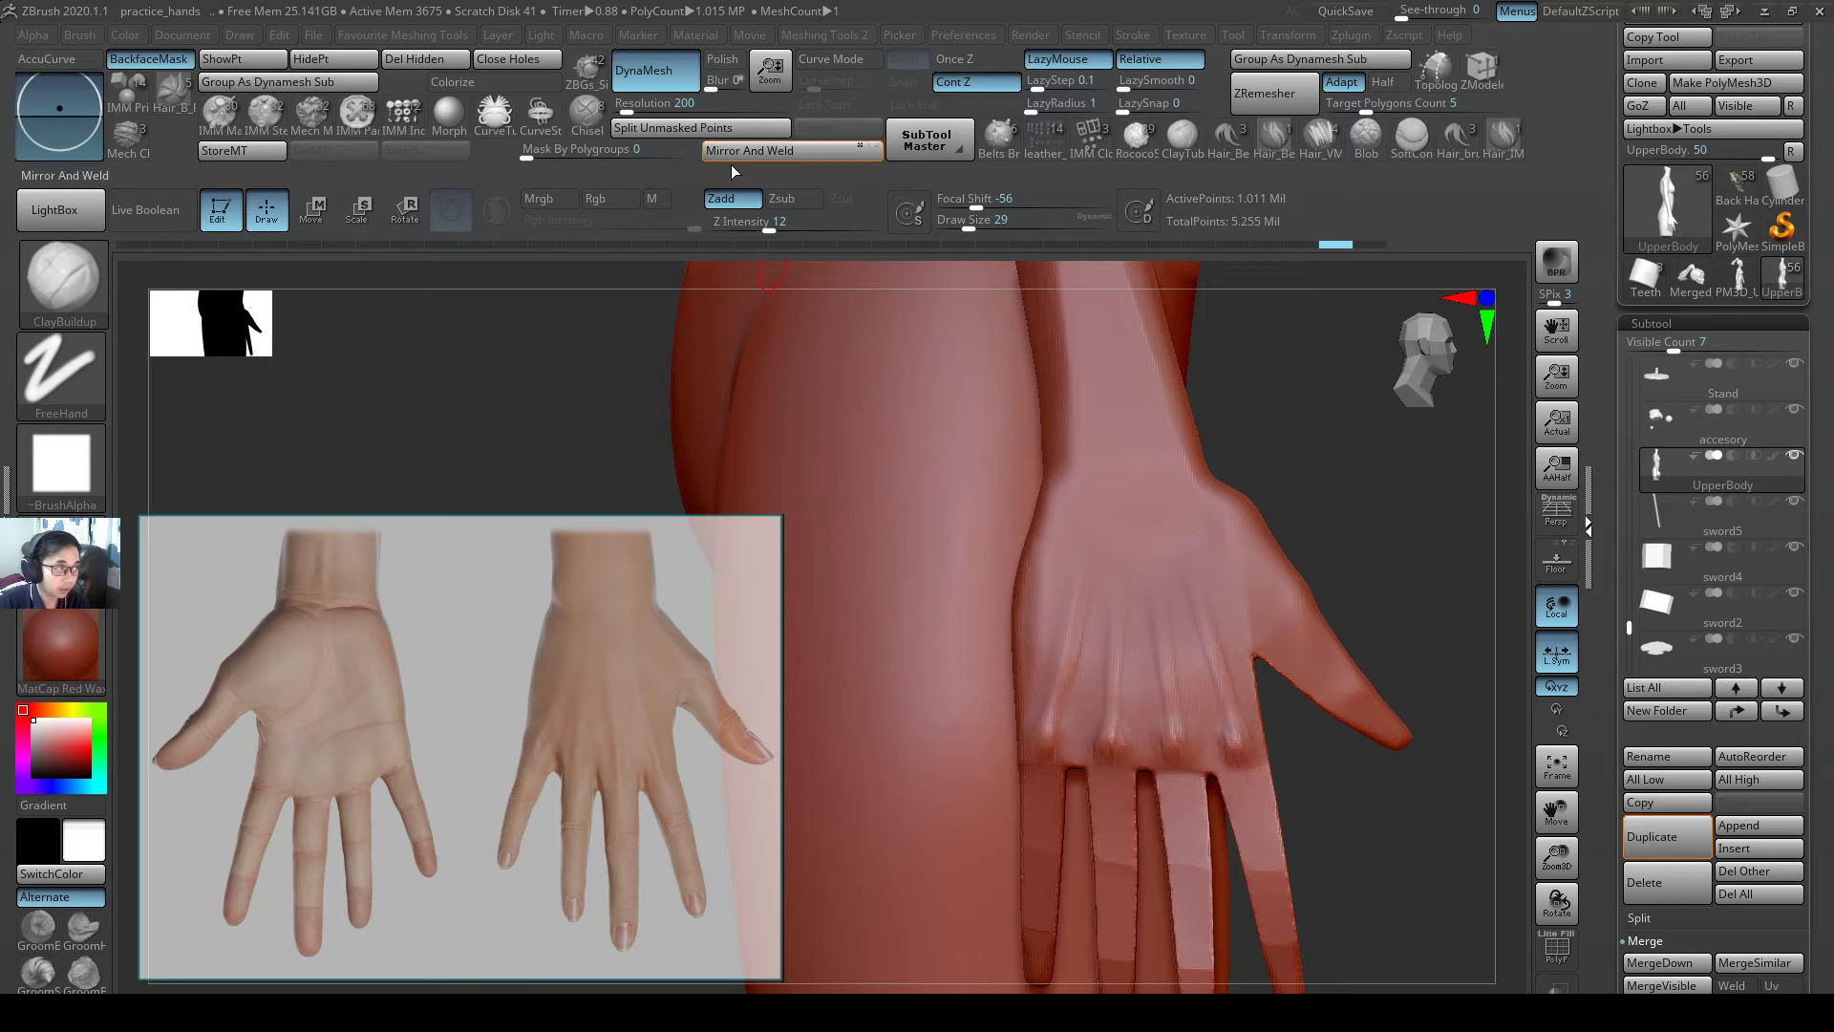
- Set the DynaMesh resolution to 240 and remesh the body
click(674, 103)
text(2)
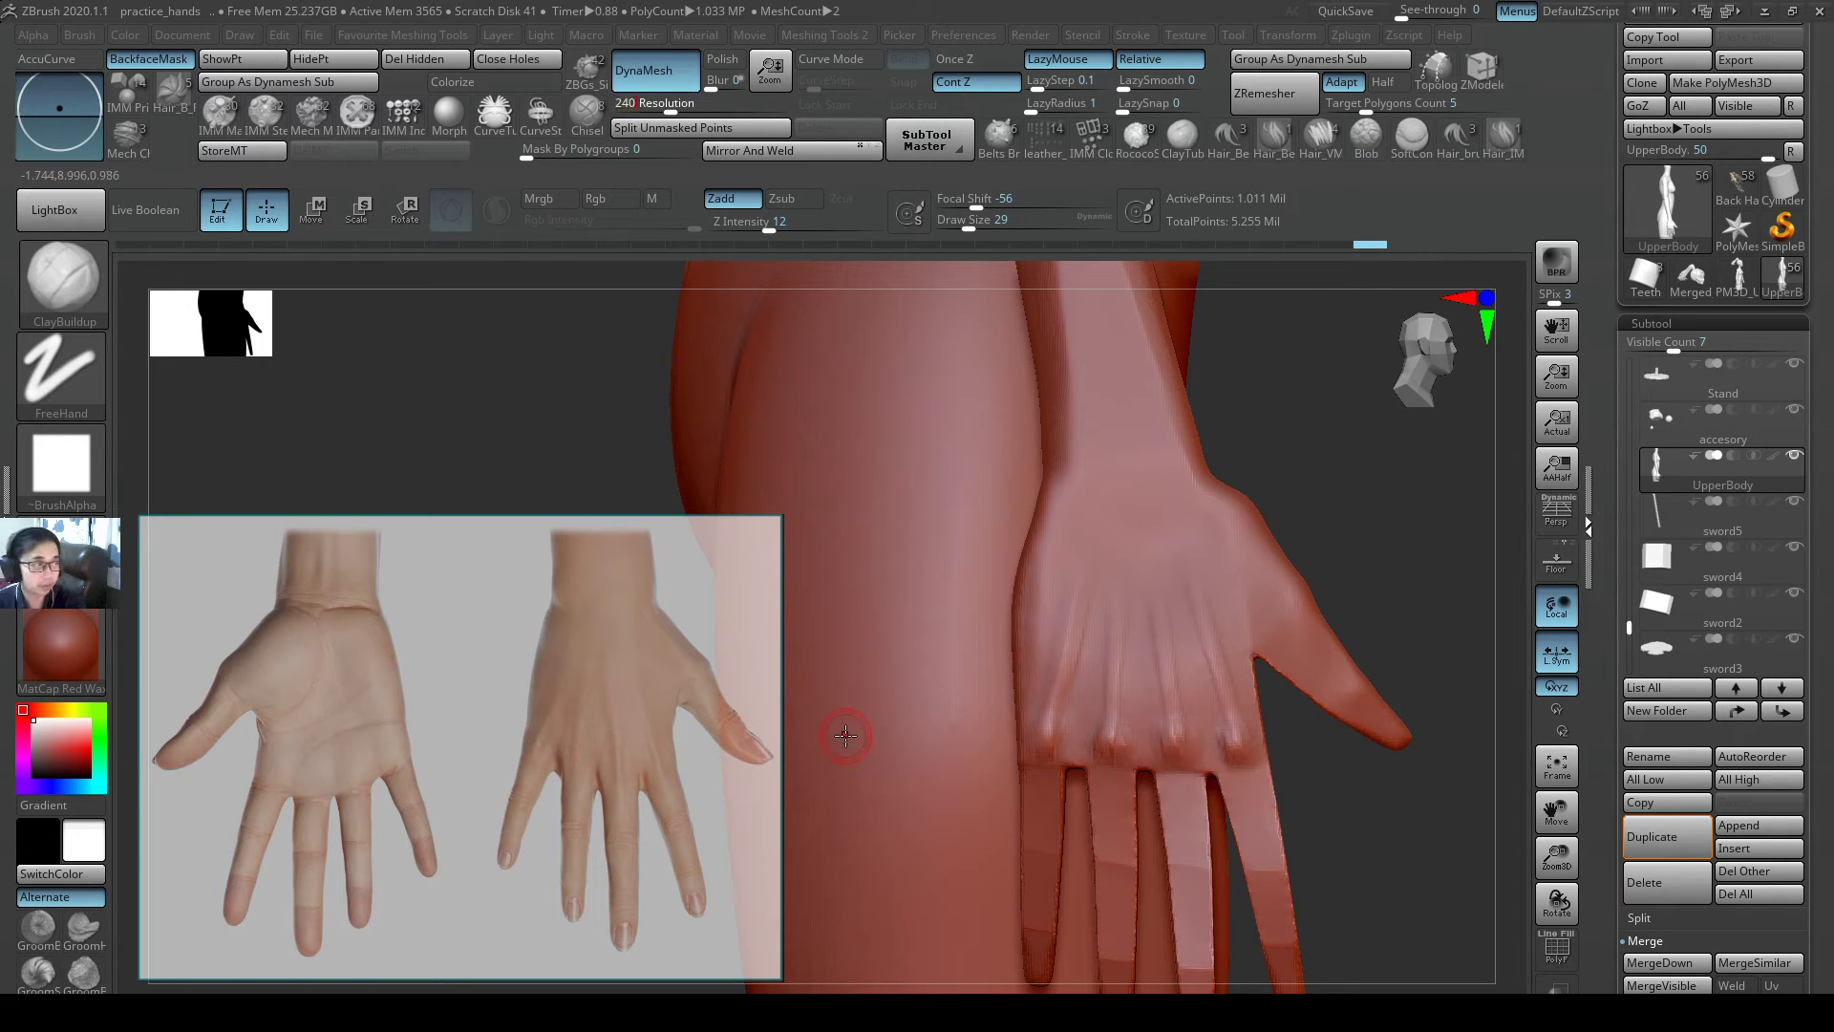
key(Return)
click(657, 71)
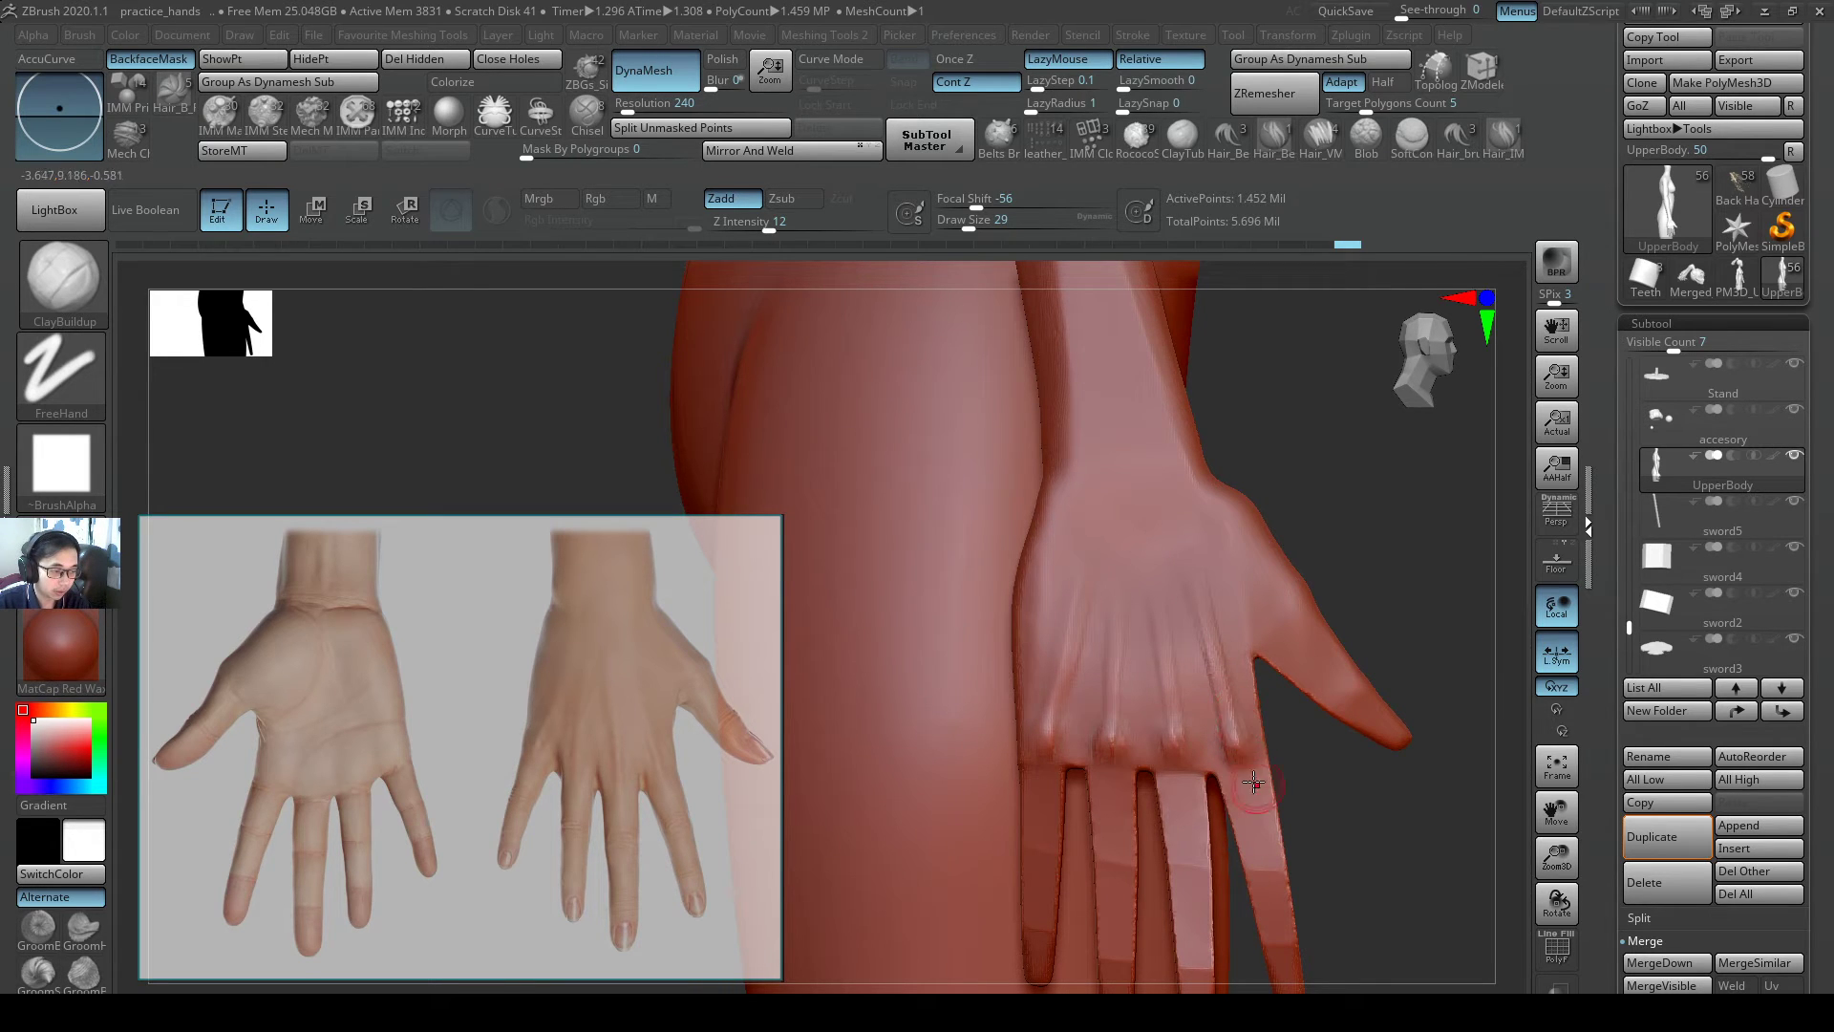
- Build up the tendons from the wrist to the knuckles on the back of the hand with ClayBuildup at draw size 27
key(s)
click(1157, 560)
drag(1147, 515, 1174, 715)
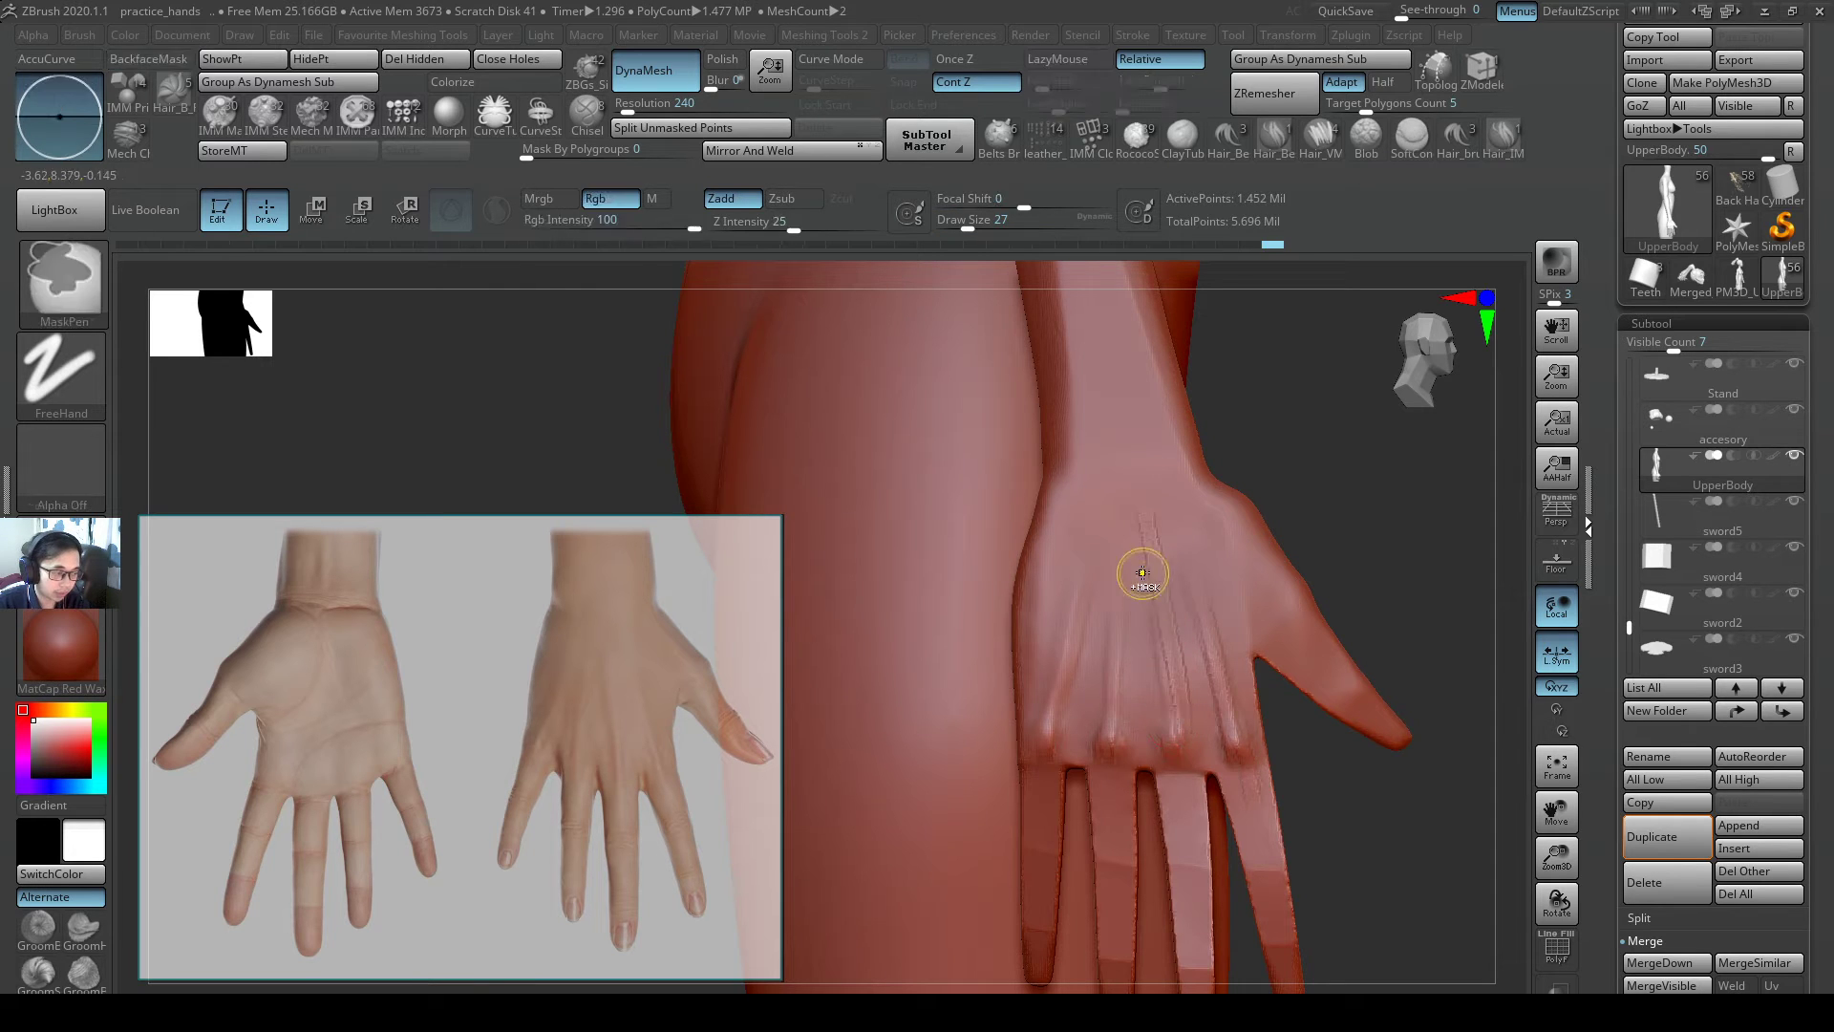
key(ctrl+z)
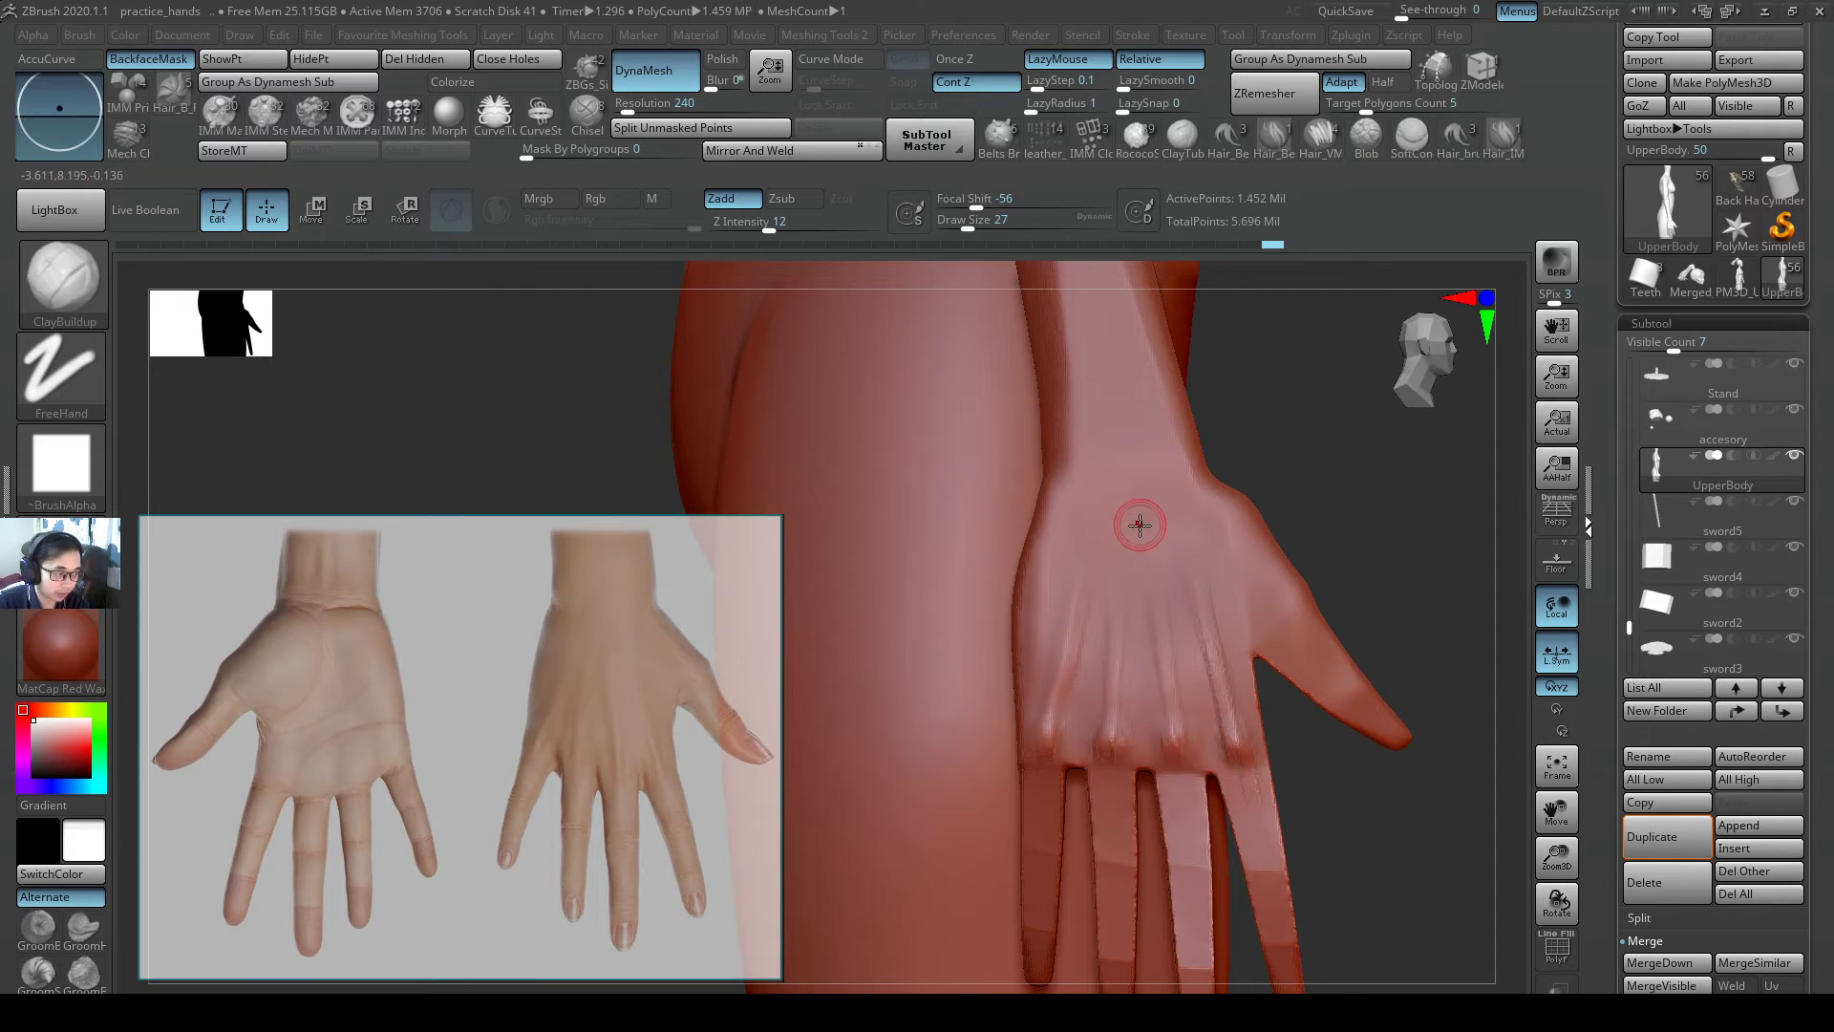
drag(1139, 524, 1170, 682)
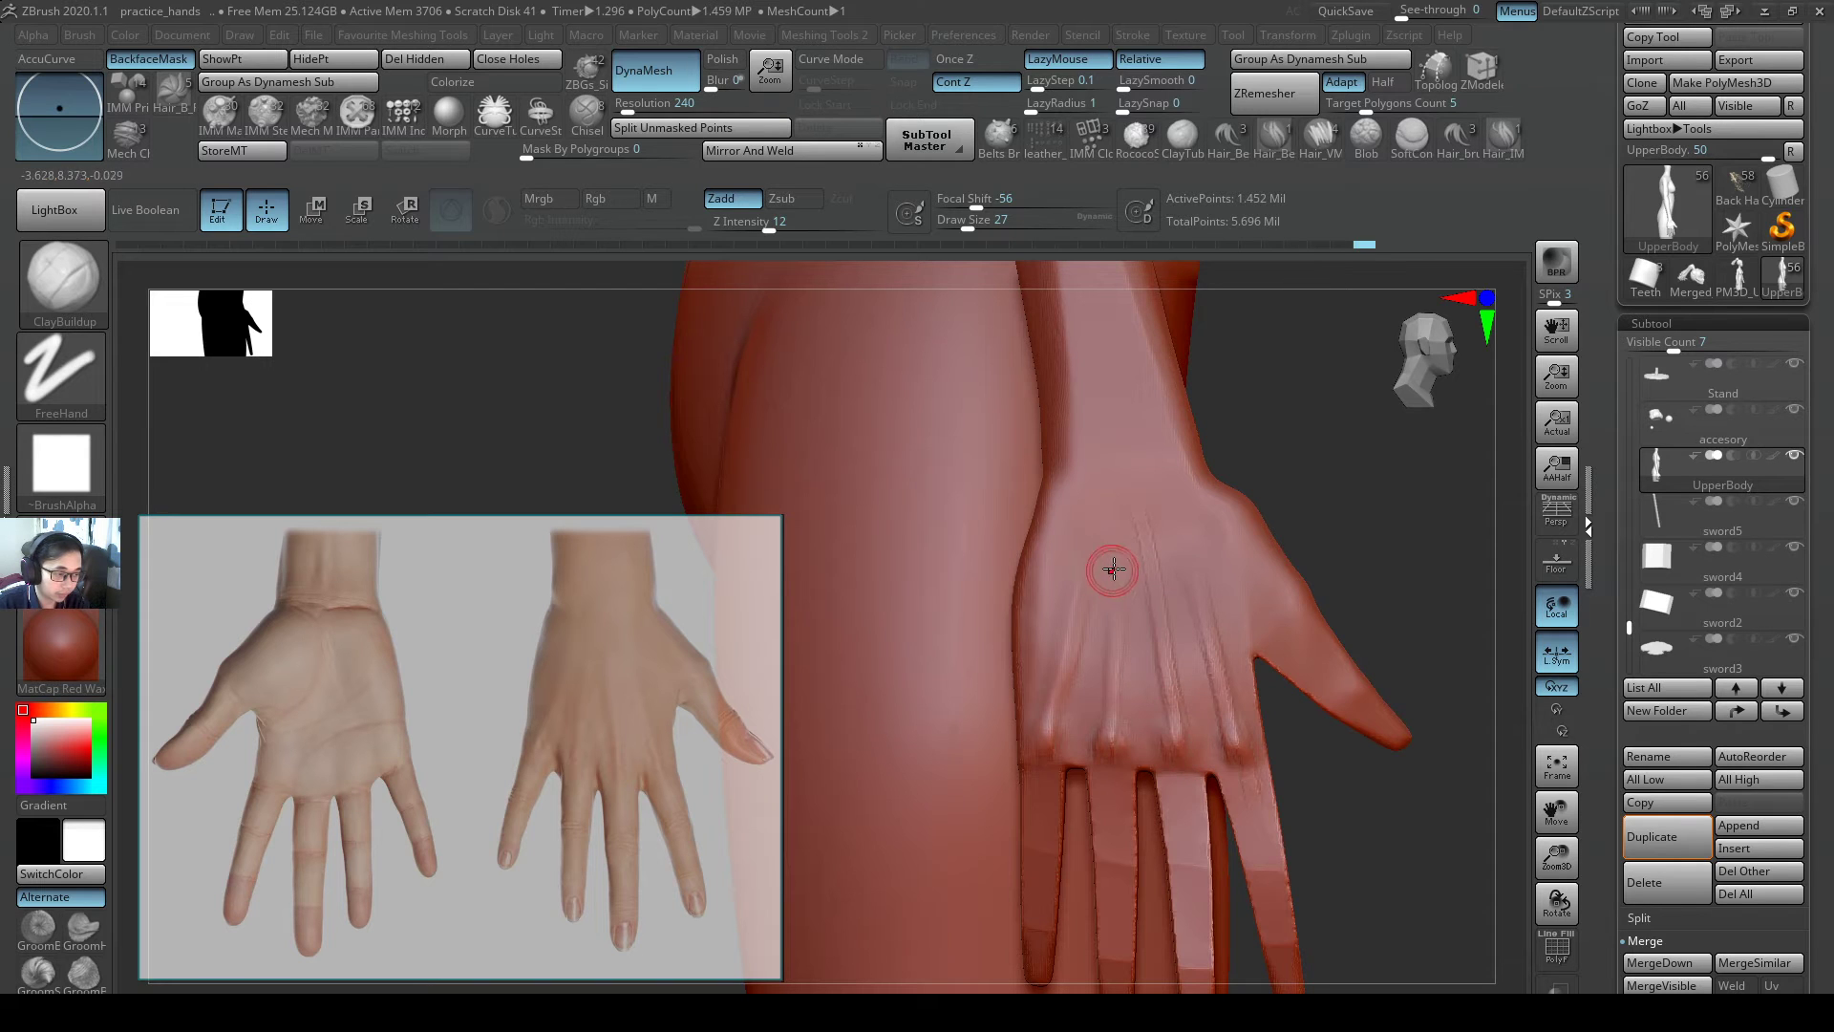
drag(1121, 534, 1111, 716)
drag(1120, 564, 1111, 722)
drag(1097, 534, 1064, 637)
drag(1089, 515, 1064, 598)
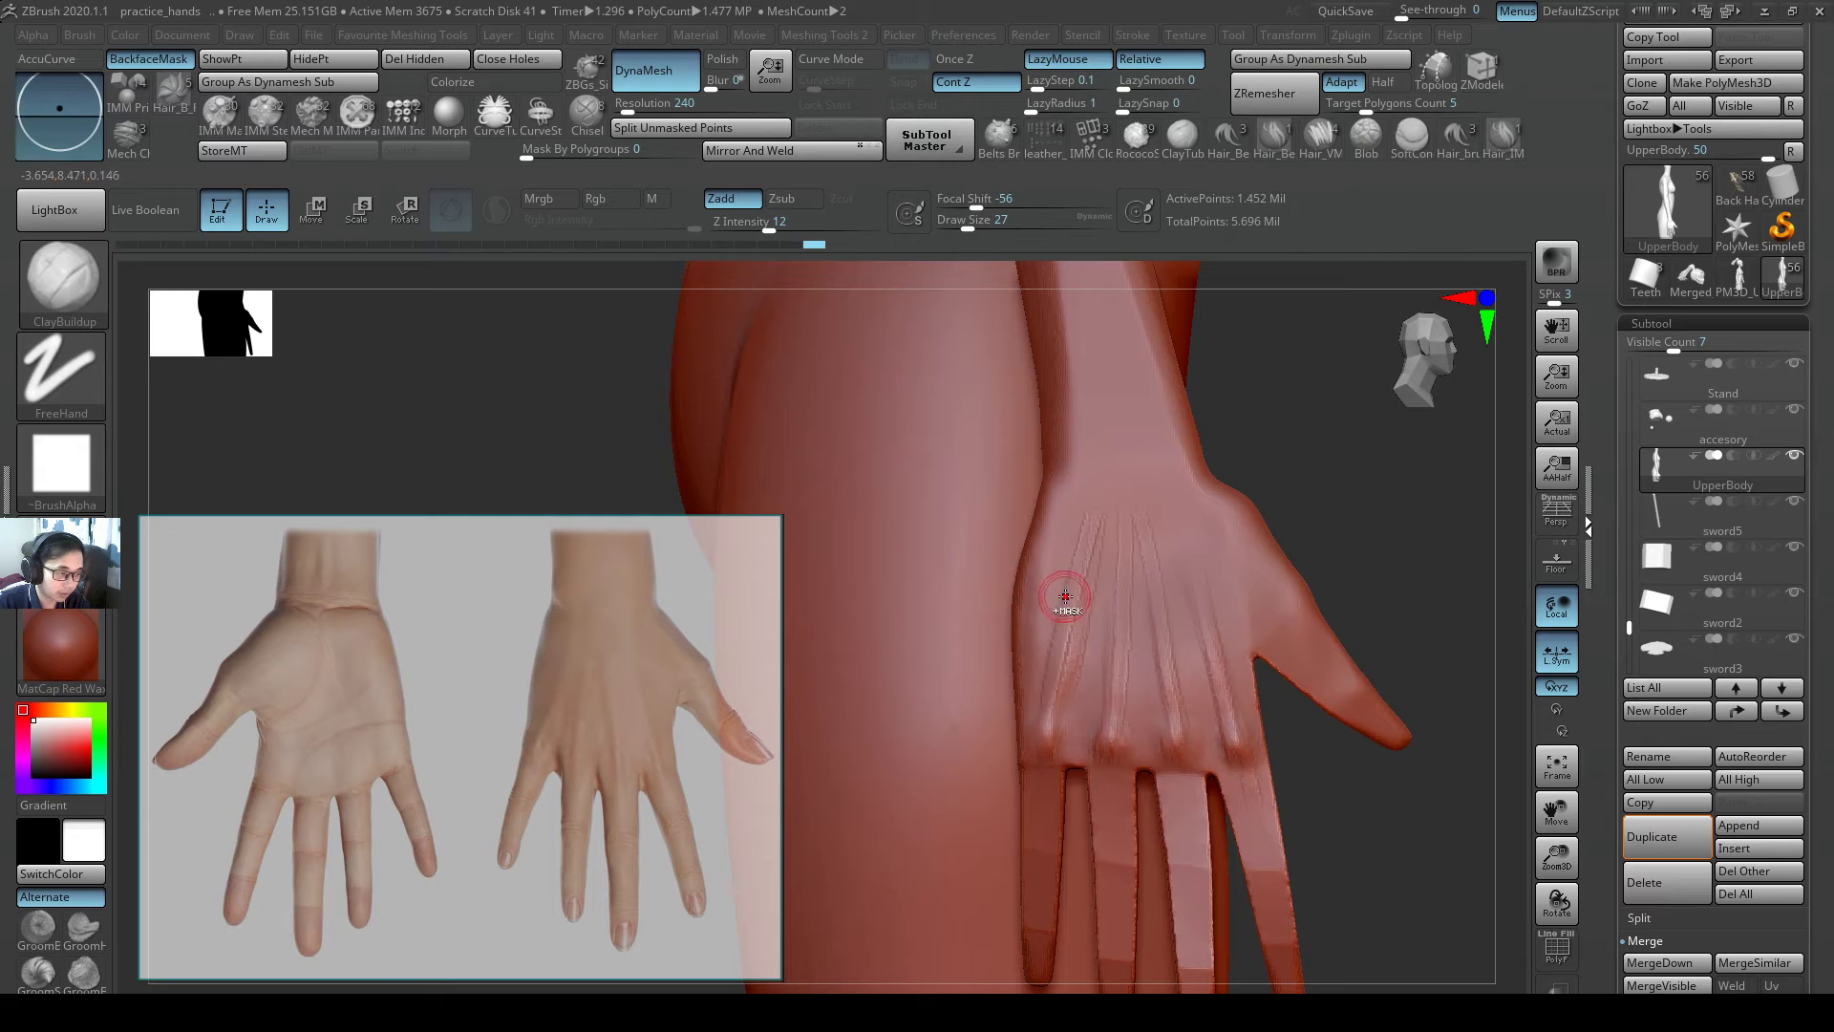
drag(1085, 532, 1064, 603)
drag(1093, 528, 1055, 643)
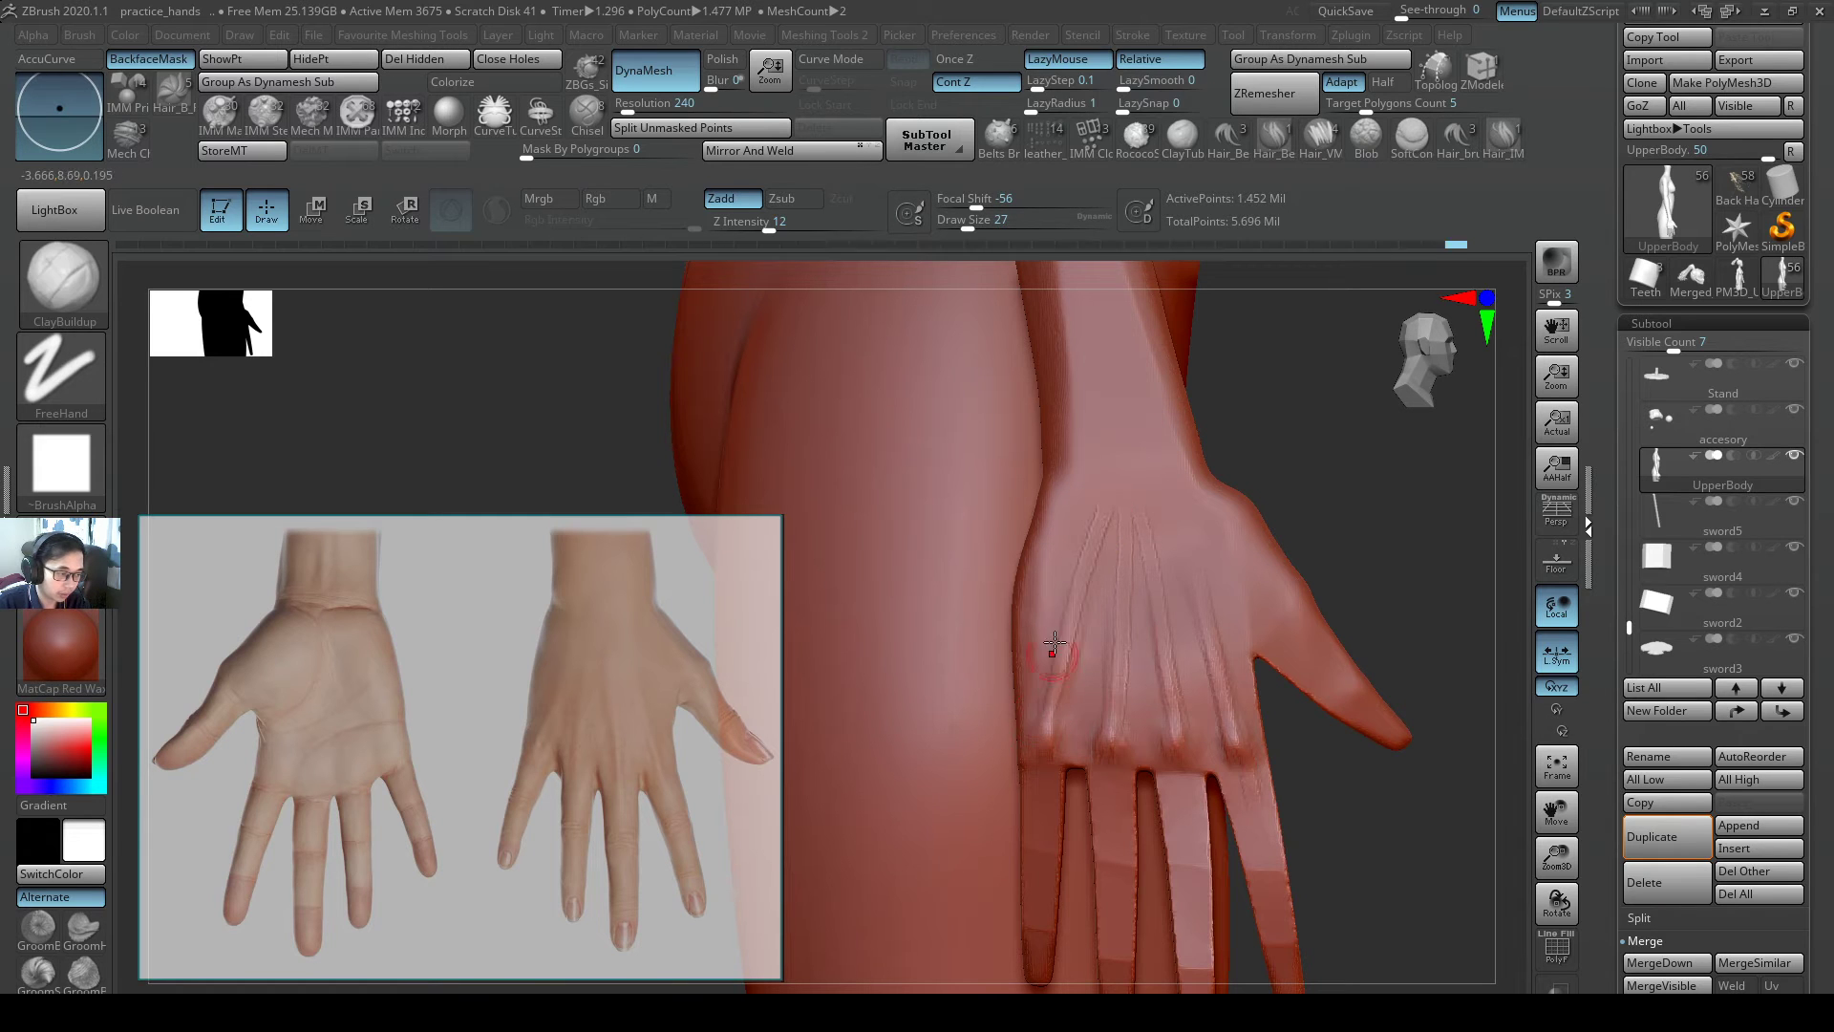
drag(1041, 723, 1045, 733)
- Build up the back of the wrist toward the thumb base with ClayBuildup at draw size 71 and smooth the wrist area
key(s)
mouse_move(1121, 531)
mouse_down()
mouse_move(1146, 532)
mouse_move(1108, 542)
mouse_move(1188, 684)
mouse_move(1176, 534)
mouse_move(1177, 594)
mouse_up()
key(s)
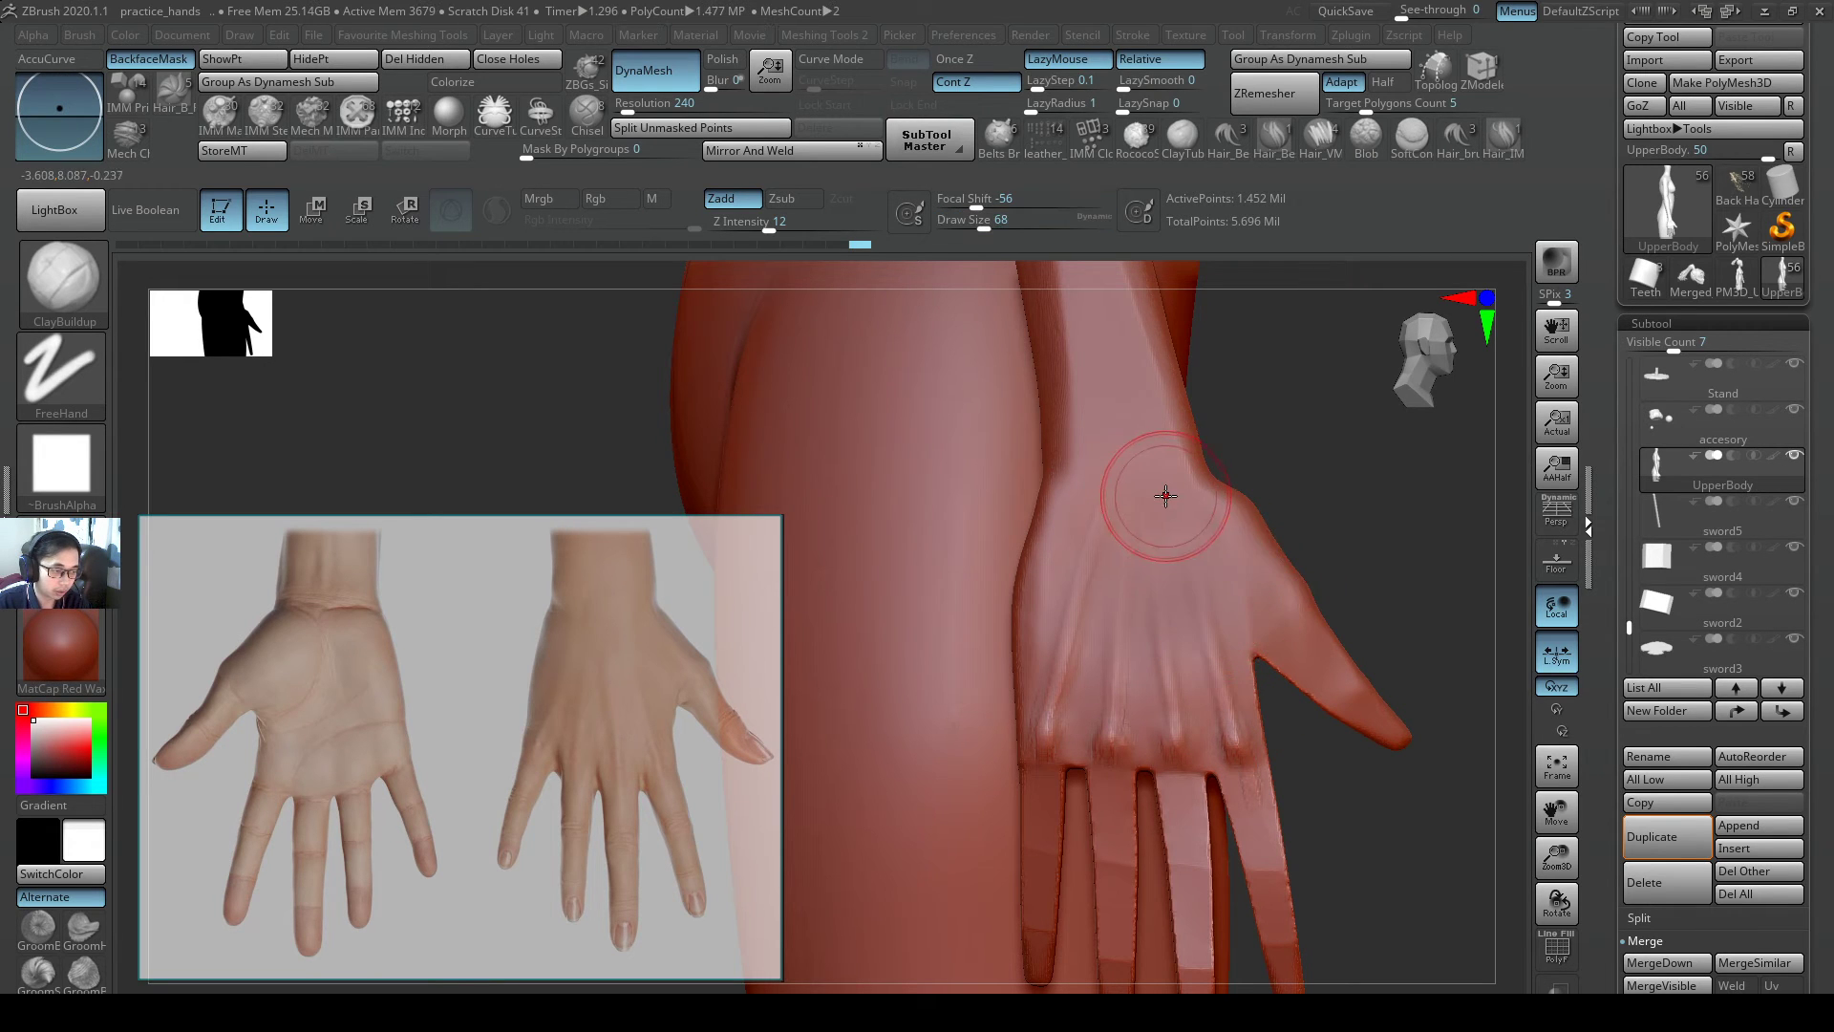
key(s)
drag(1173, 503, 1285, 607)
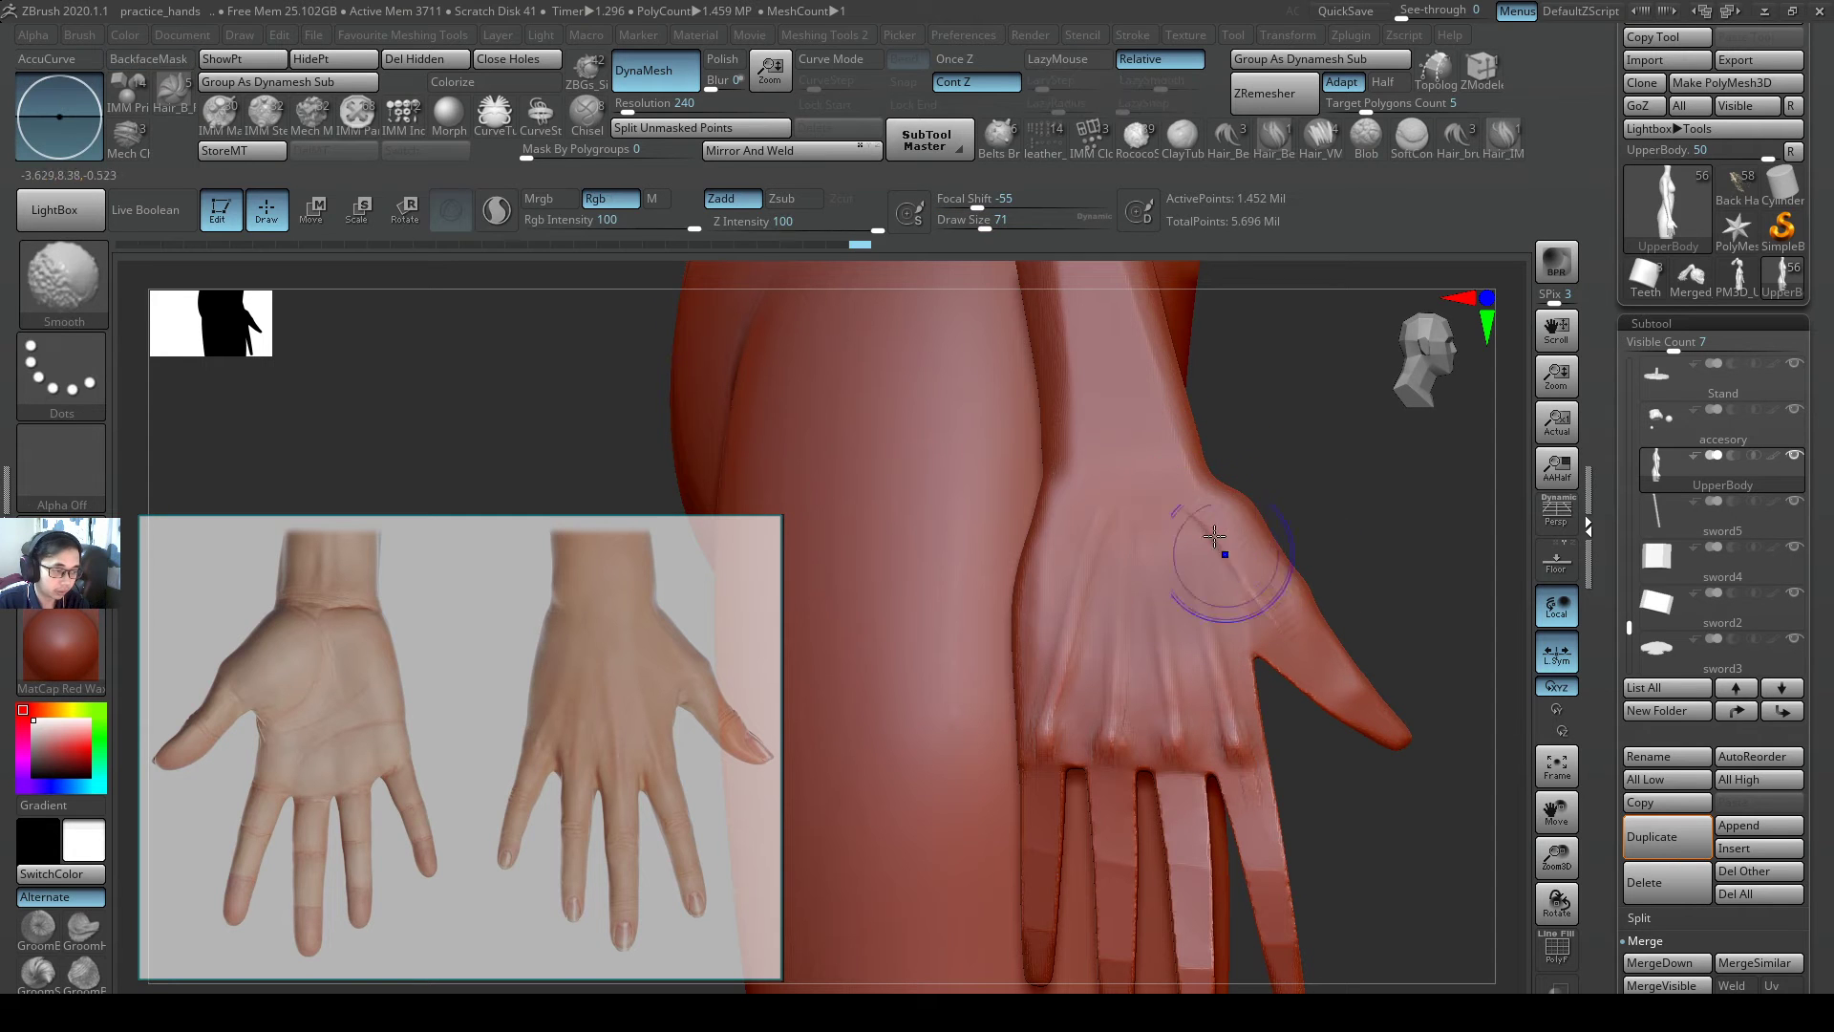
shift+drag(1230, 541, 1235, 580)
right_drag(1166, 532, 1218, 529)
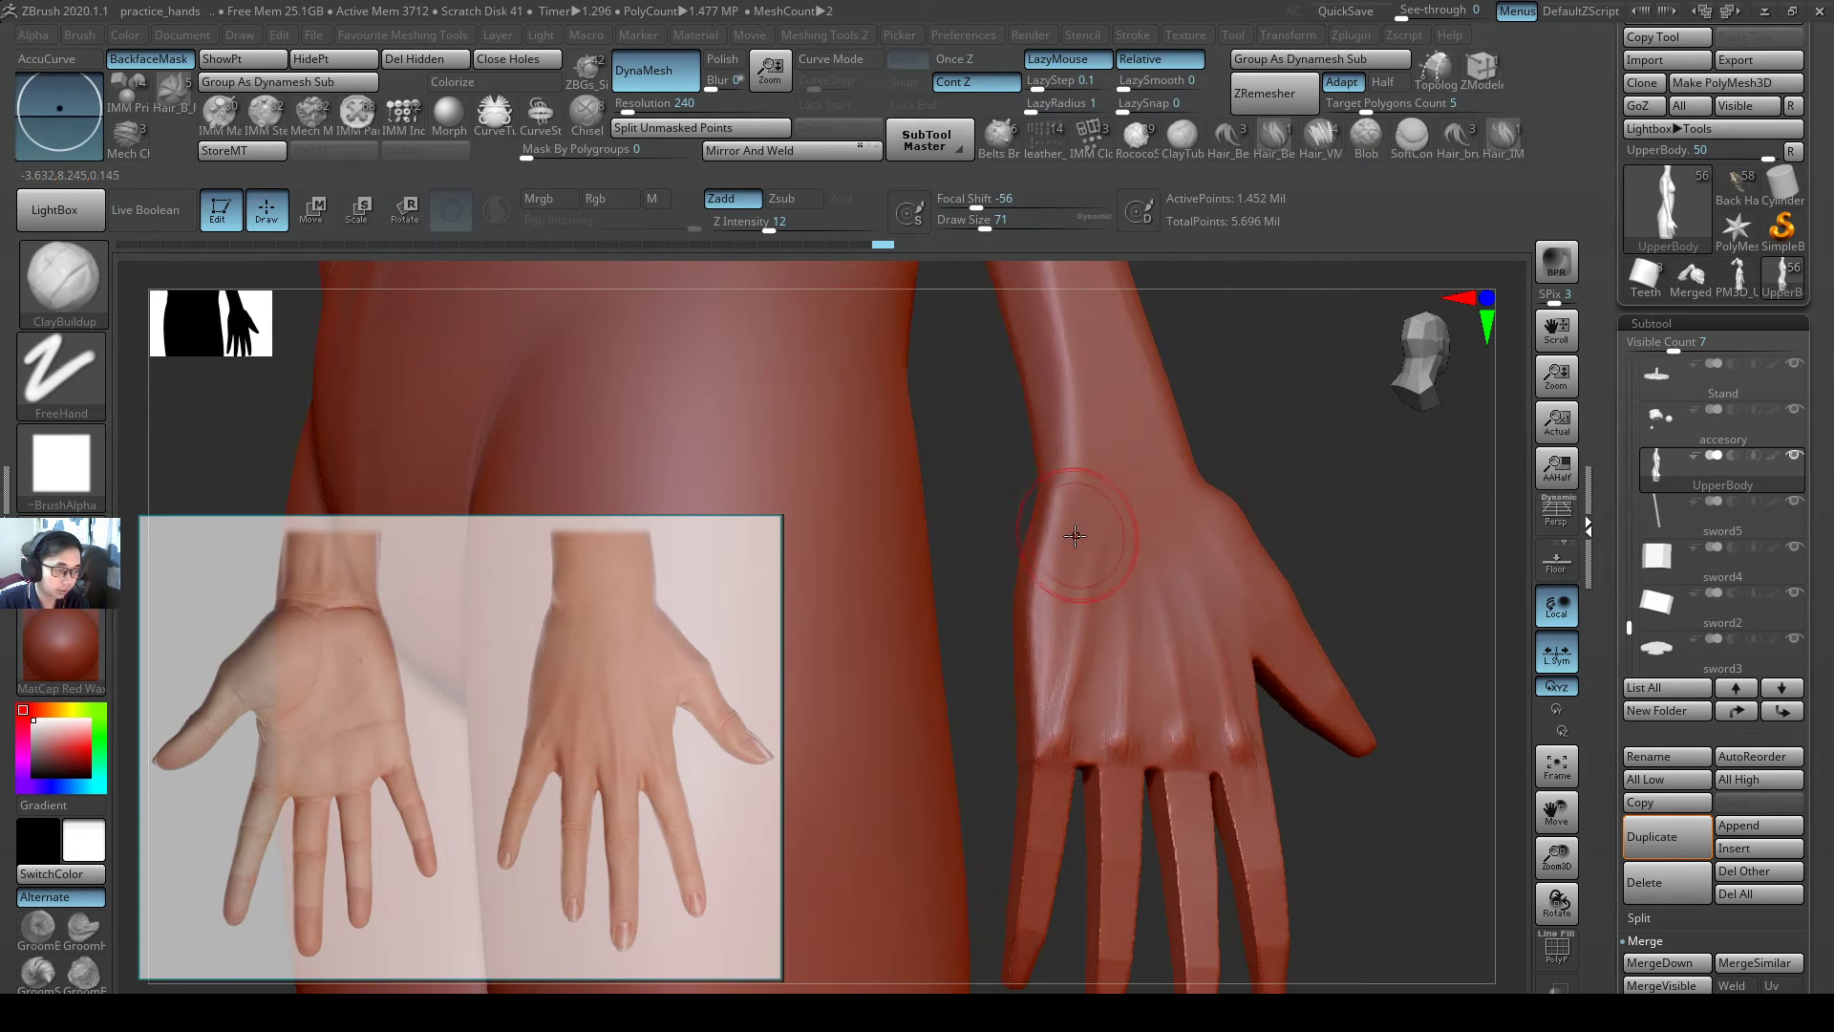
mouse_move(1071, 530)
shift+mouse_down()
mouse_move(1048, 500)
mouse_move(1058, 514)
shift+mouse_up()
- Refine the thumb-side contour of the wrist with the SnakeHook brush at draw size 65
key(b)
key(s)
key(h)
key(ctrl+z)
key(s)
mouse_move(1066, 509)
right_down()
mouse_move(1048, 502)
mouse_move(1183, 532)
mouse_move(1298, 442)
mouse_move(1259, 505)
right_up()
key(s)
mouse_move(1190, 521)
mouse_down()
mouse_move(1203, 542)
mouse_move(1173, 512)
mouse_up()
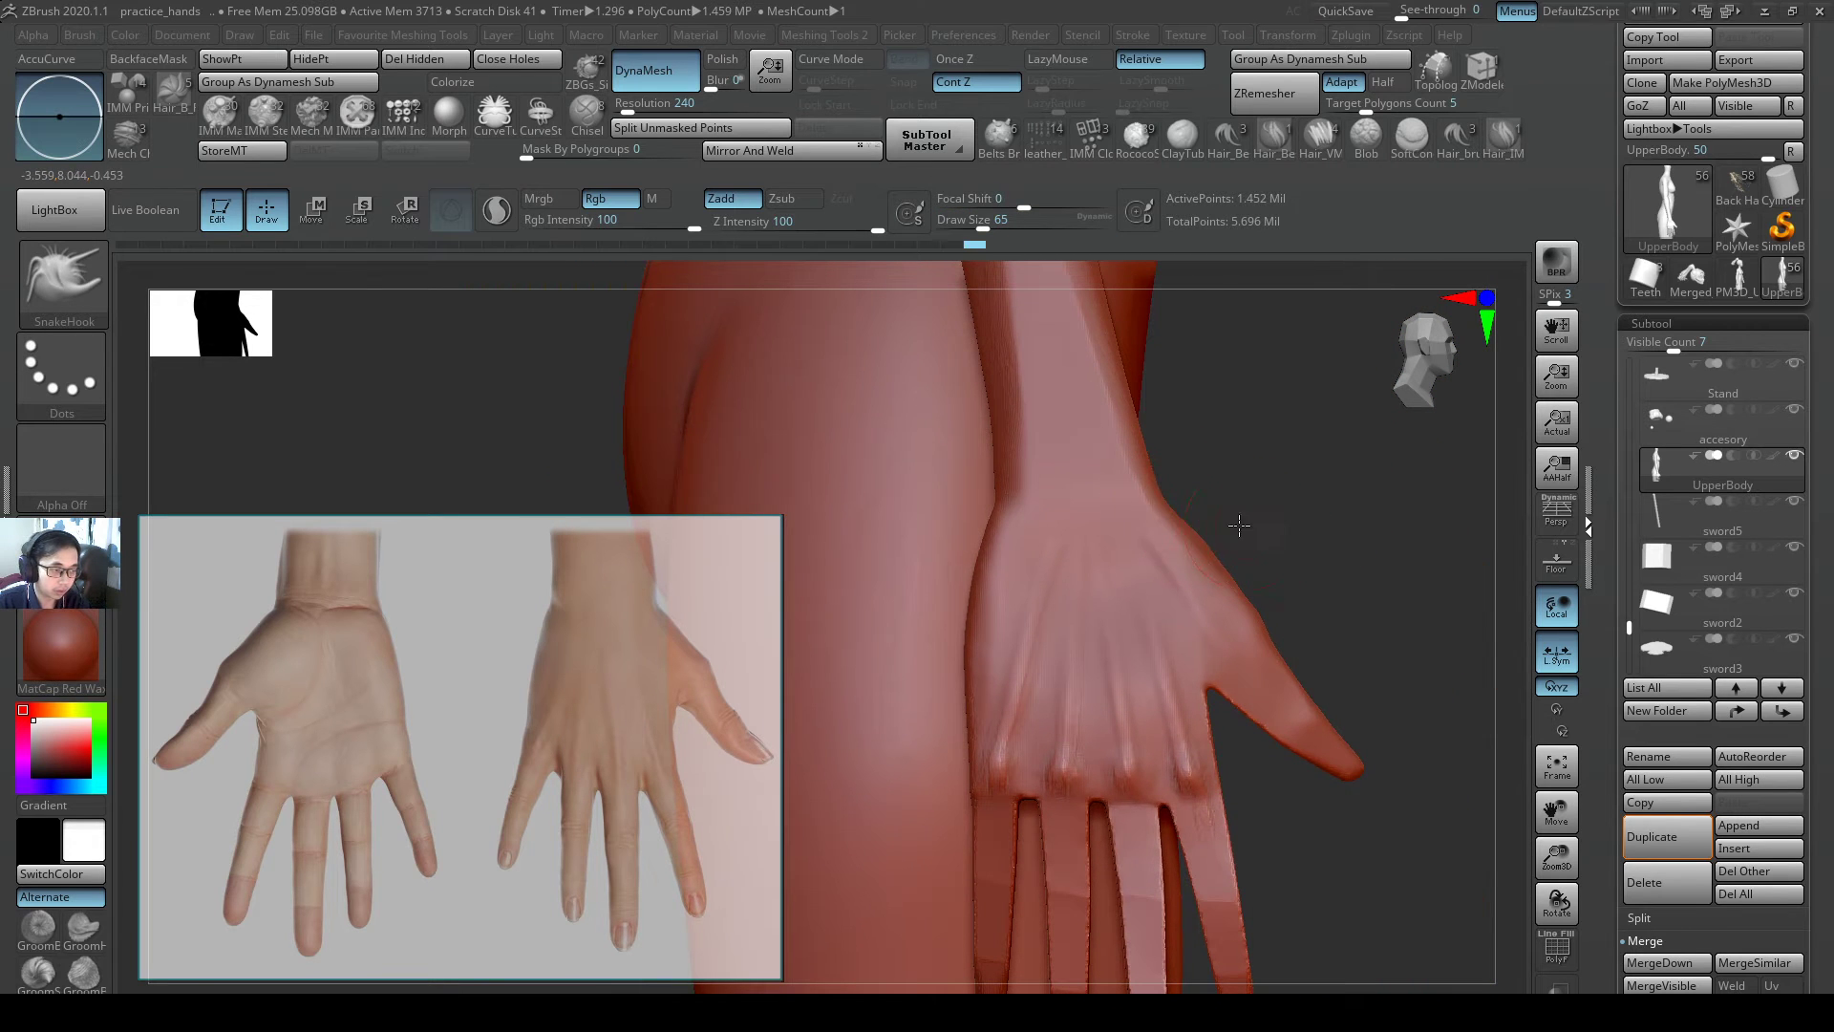
- Smooth the back of the thumb base and its transition into the hand
right_drag(1249, 525, 1234, 531)
shift+drag(1187, 555, 1182, 571)
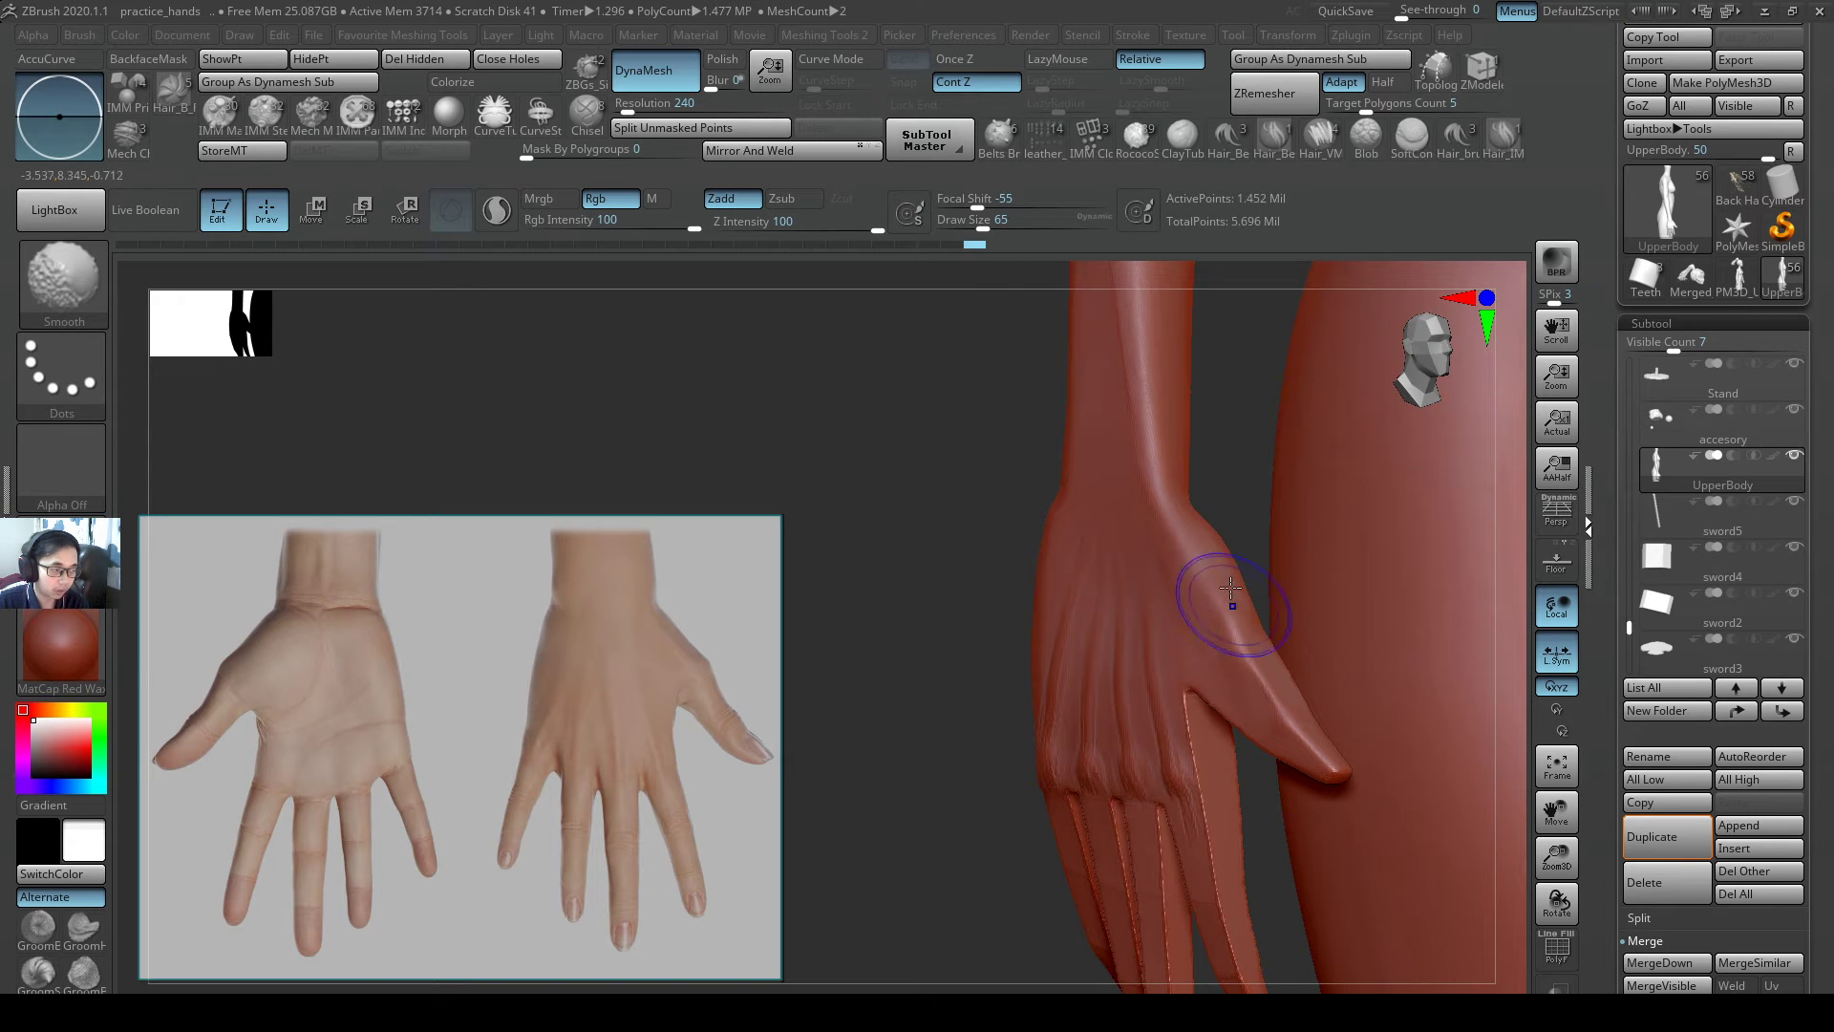
right_drag(1309, 580, 1207, 592)
shift+drag(1211, 588, 1217, 602)
mouse_move(1366, 563)
right_down()
mouse_move(1281, 551)
mouse_move(1275, 522)
mouse_move(1200, 537)
mouse_move(1278, 548)
mouse_move(1240, 550)
right_up()
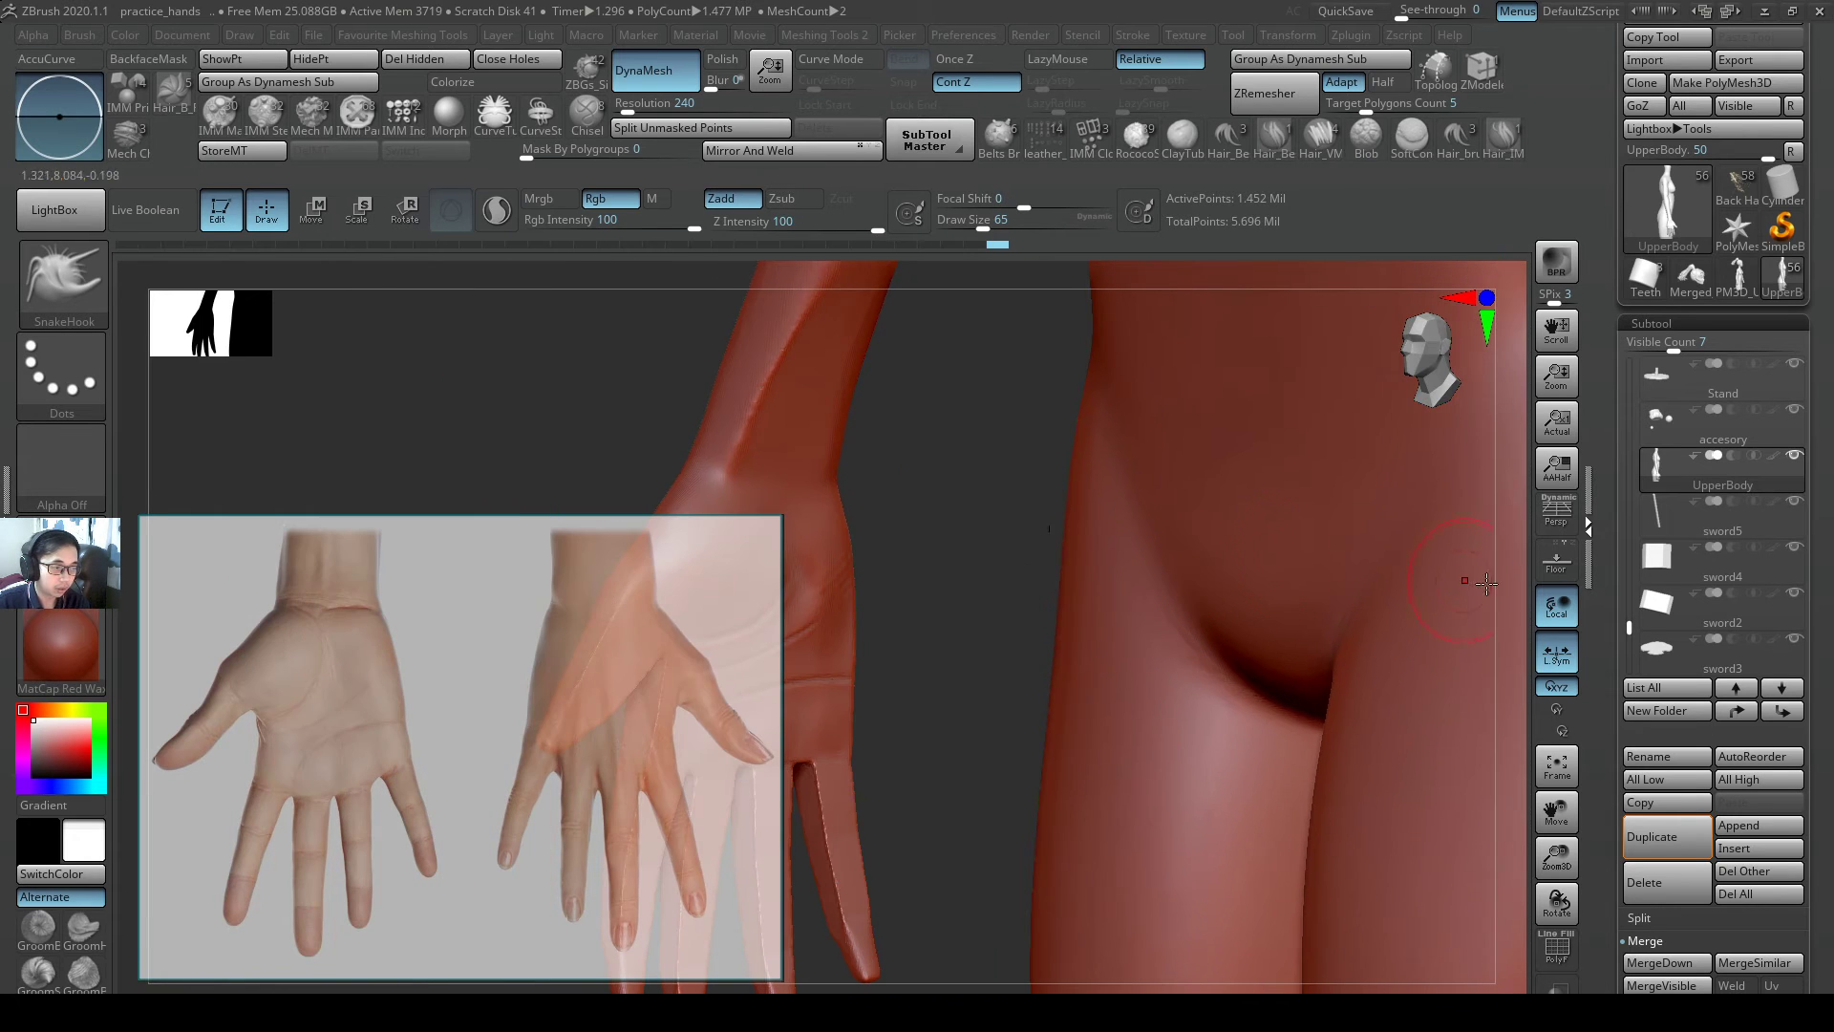
key(shift)
click(1629, 469)
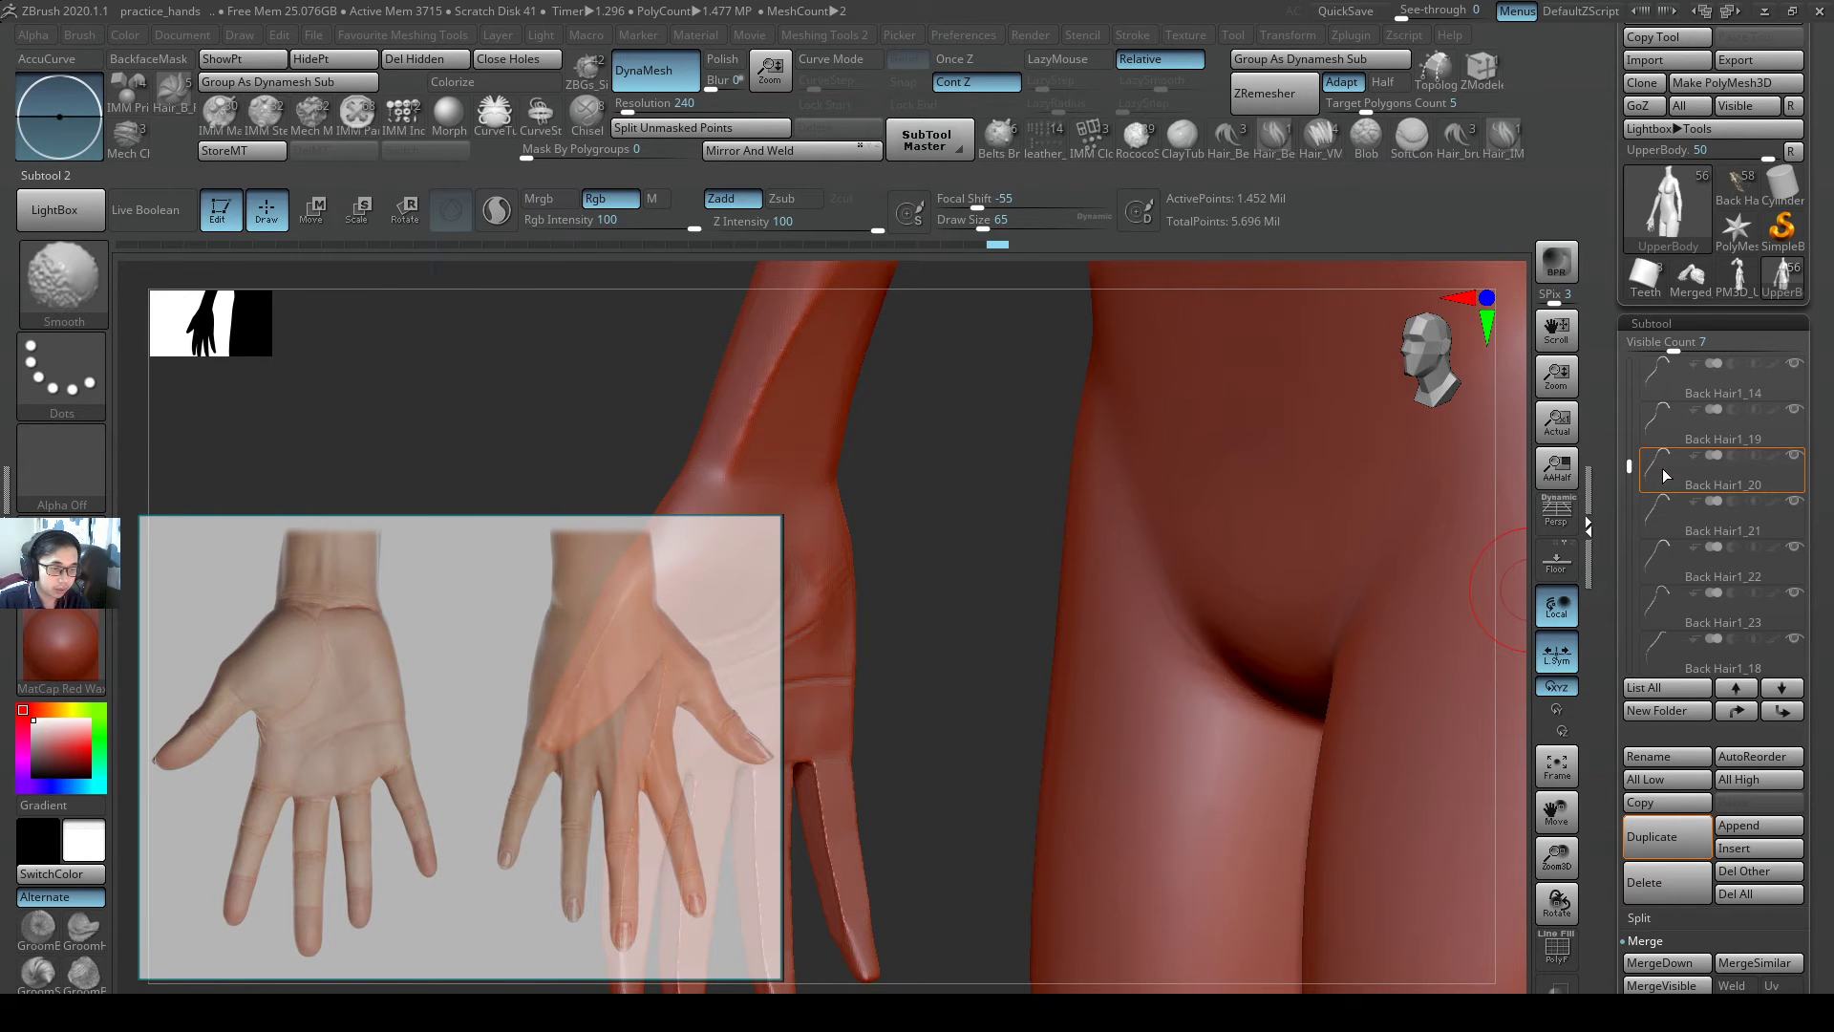
click(1659, 480)
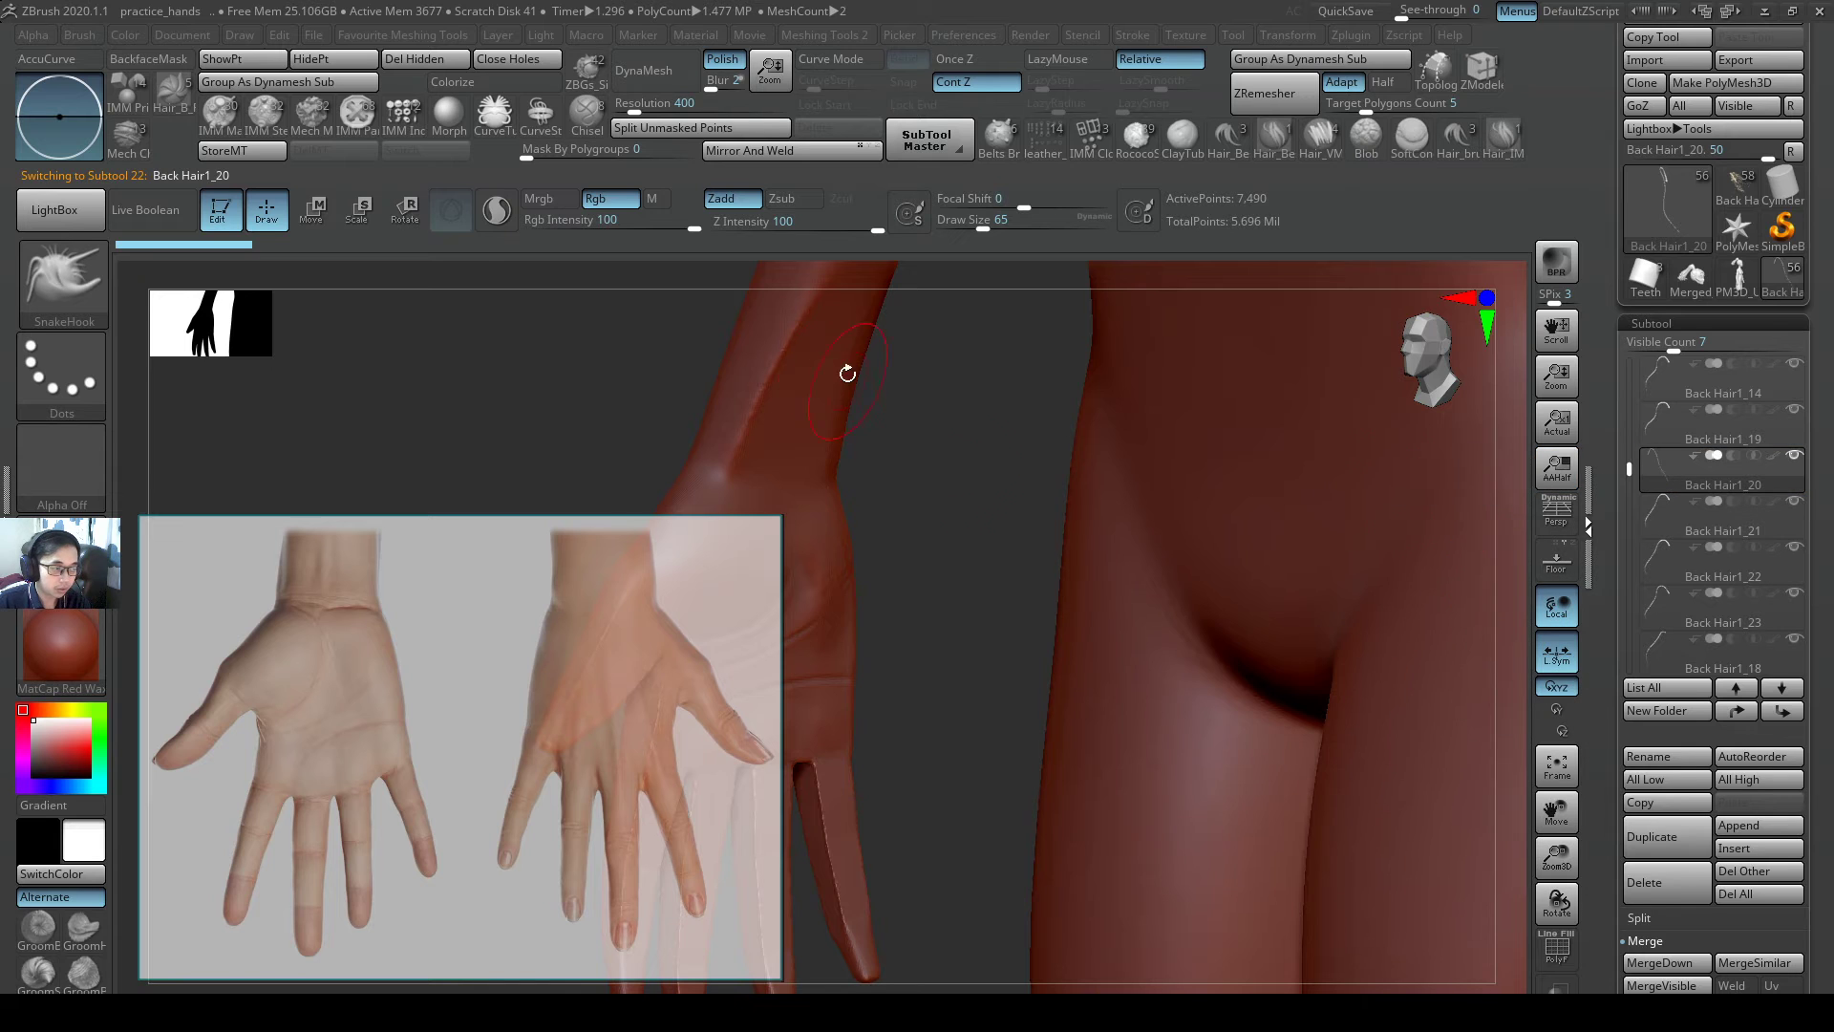
key(shift)
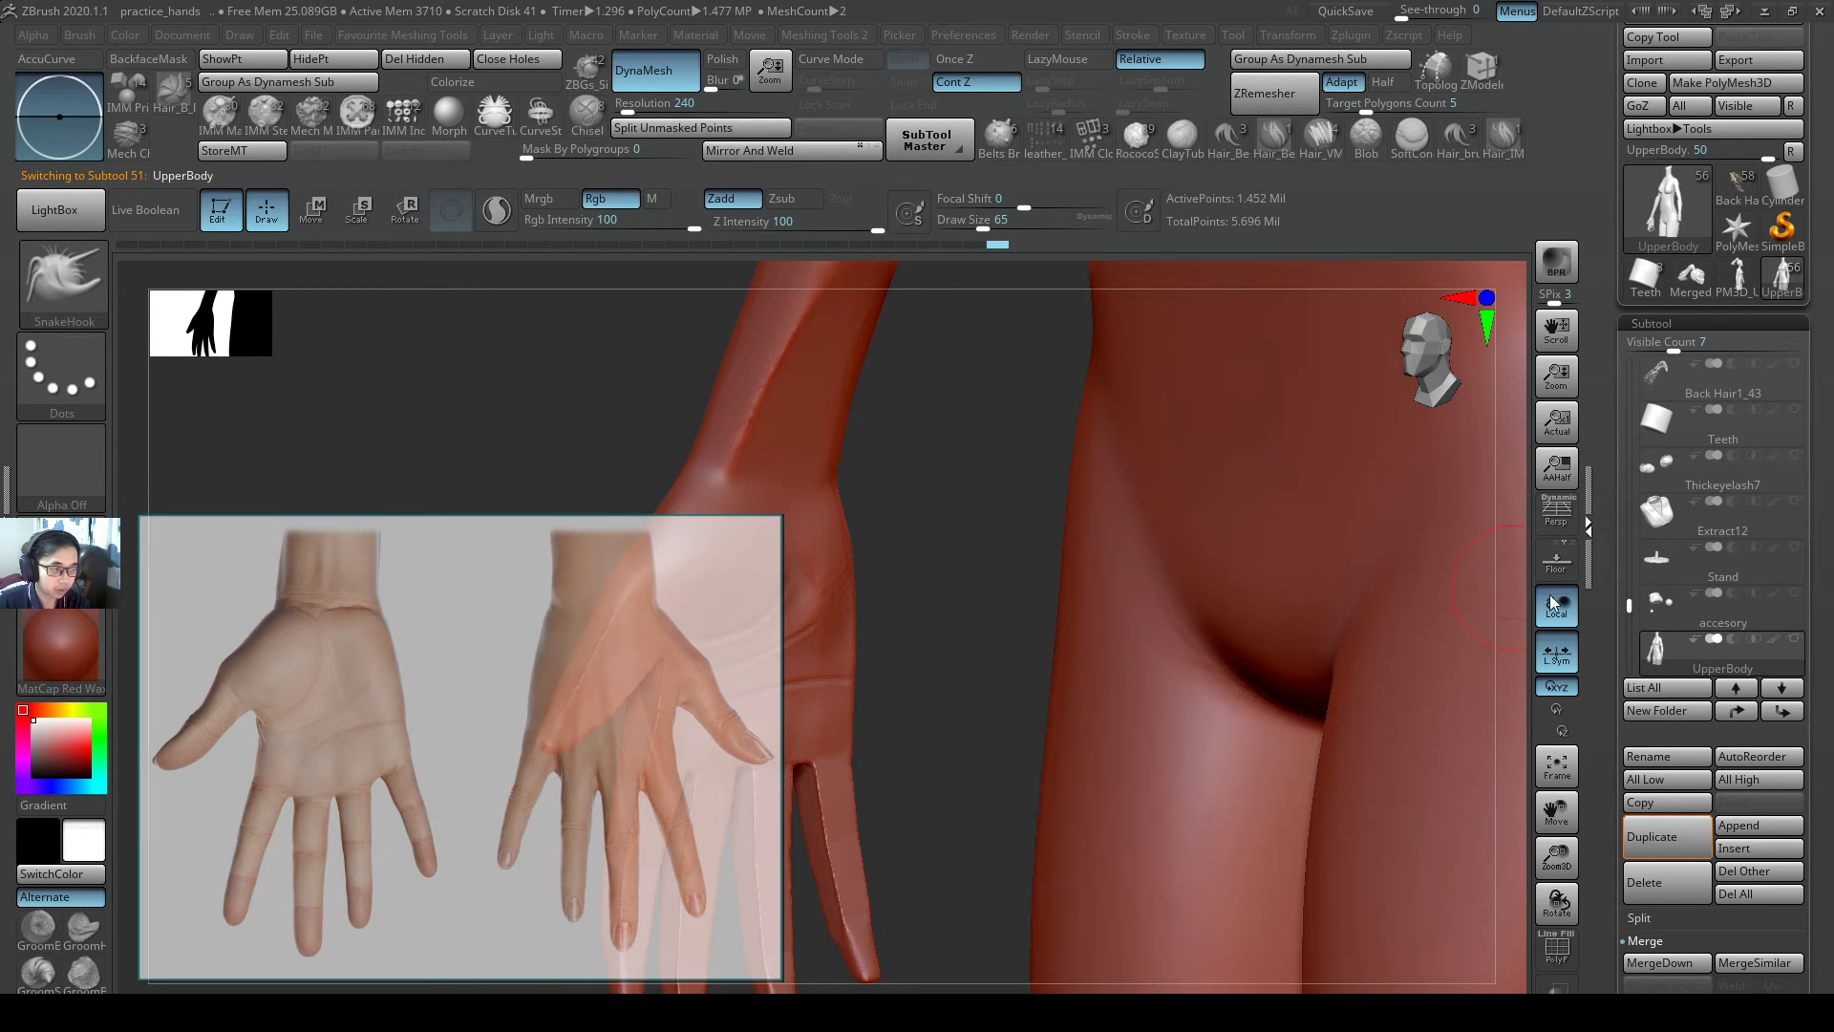
key(shift)
- Build up the thumb pad on the palm with the ClayBuildup brush at draw size 87 and smooth it
mouse_move(1048, 579)
alt+mouse_down()
mouse_move(1302, 537)
mouse_move(1175, 508)
mouse_move(1491, 568)
alt+mouse_up()
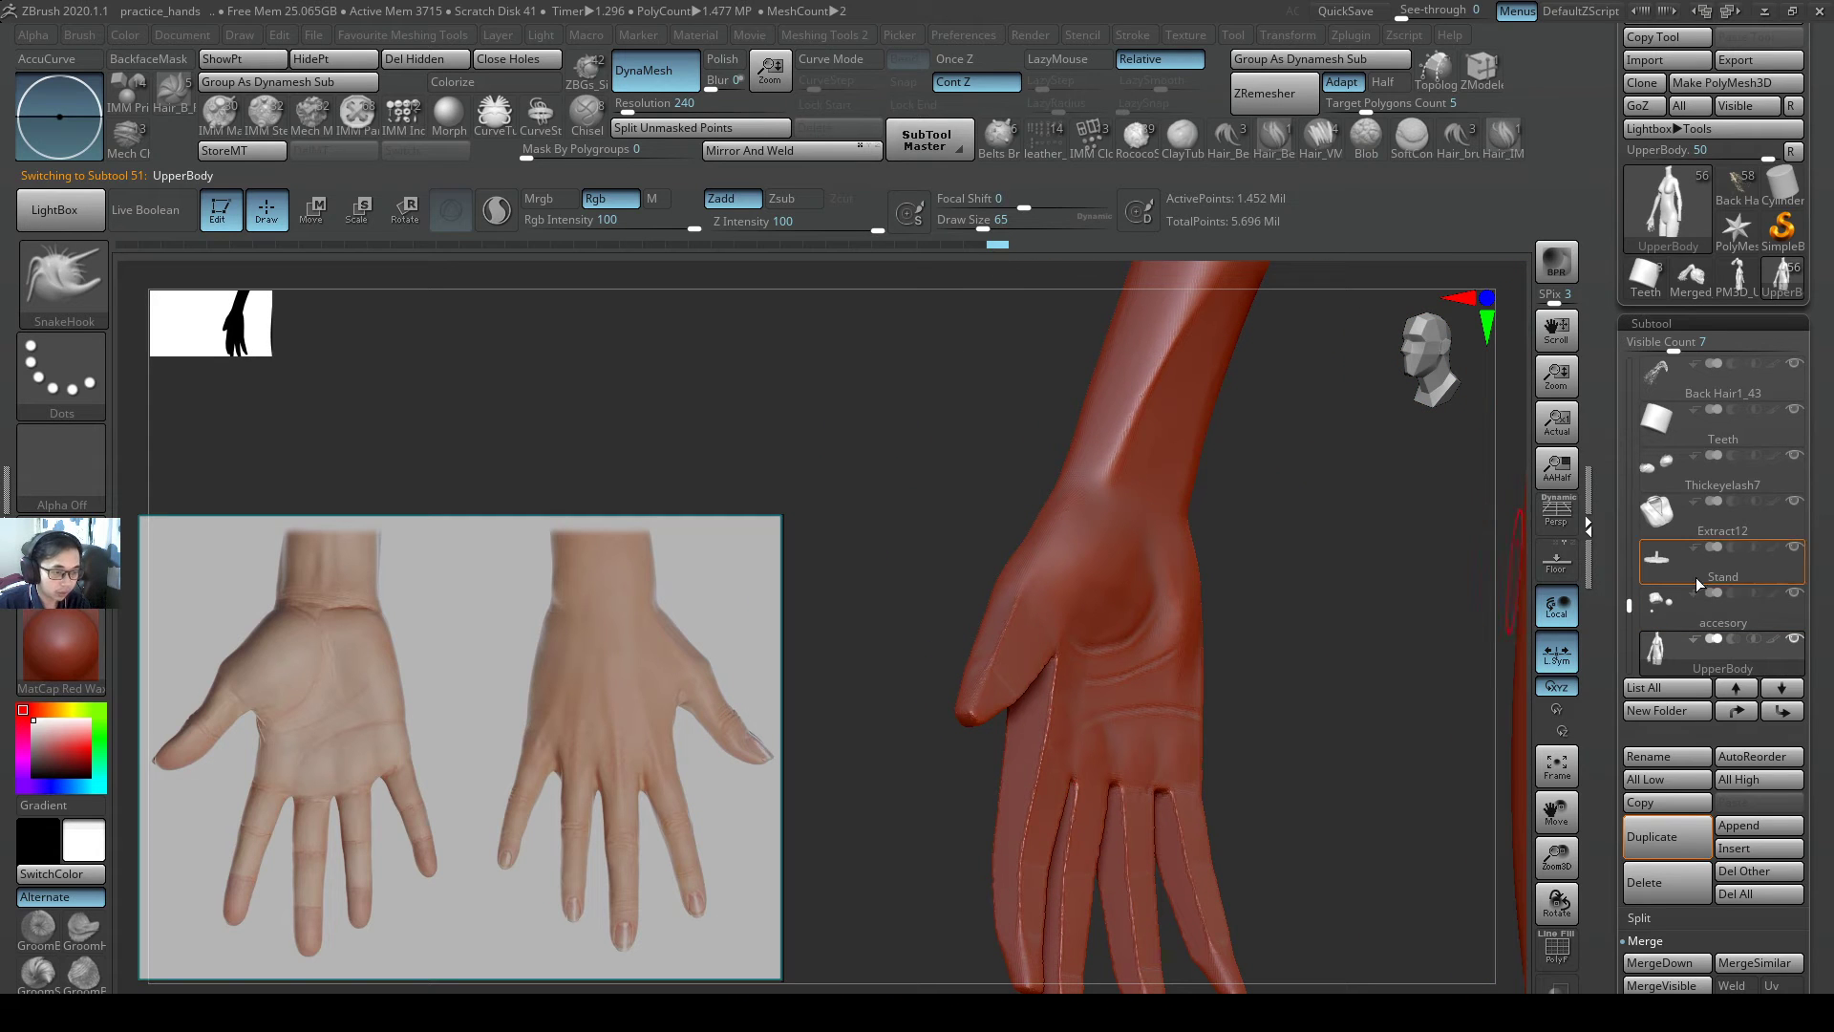
mouse_move(1337, 610)
alt+mouse_down()
mouse_move(1253, 475)
mouse_move(1253, 426)
alt+mouse_up()
key(shift)
key(b)
key(c)
key(b)
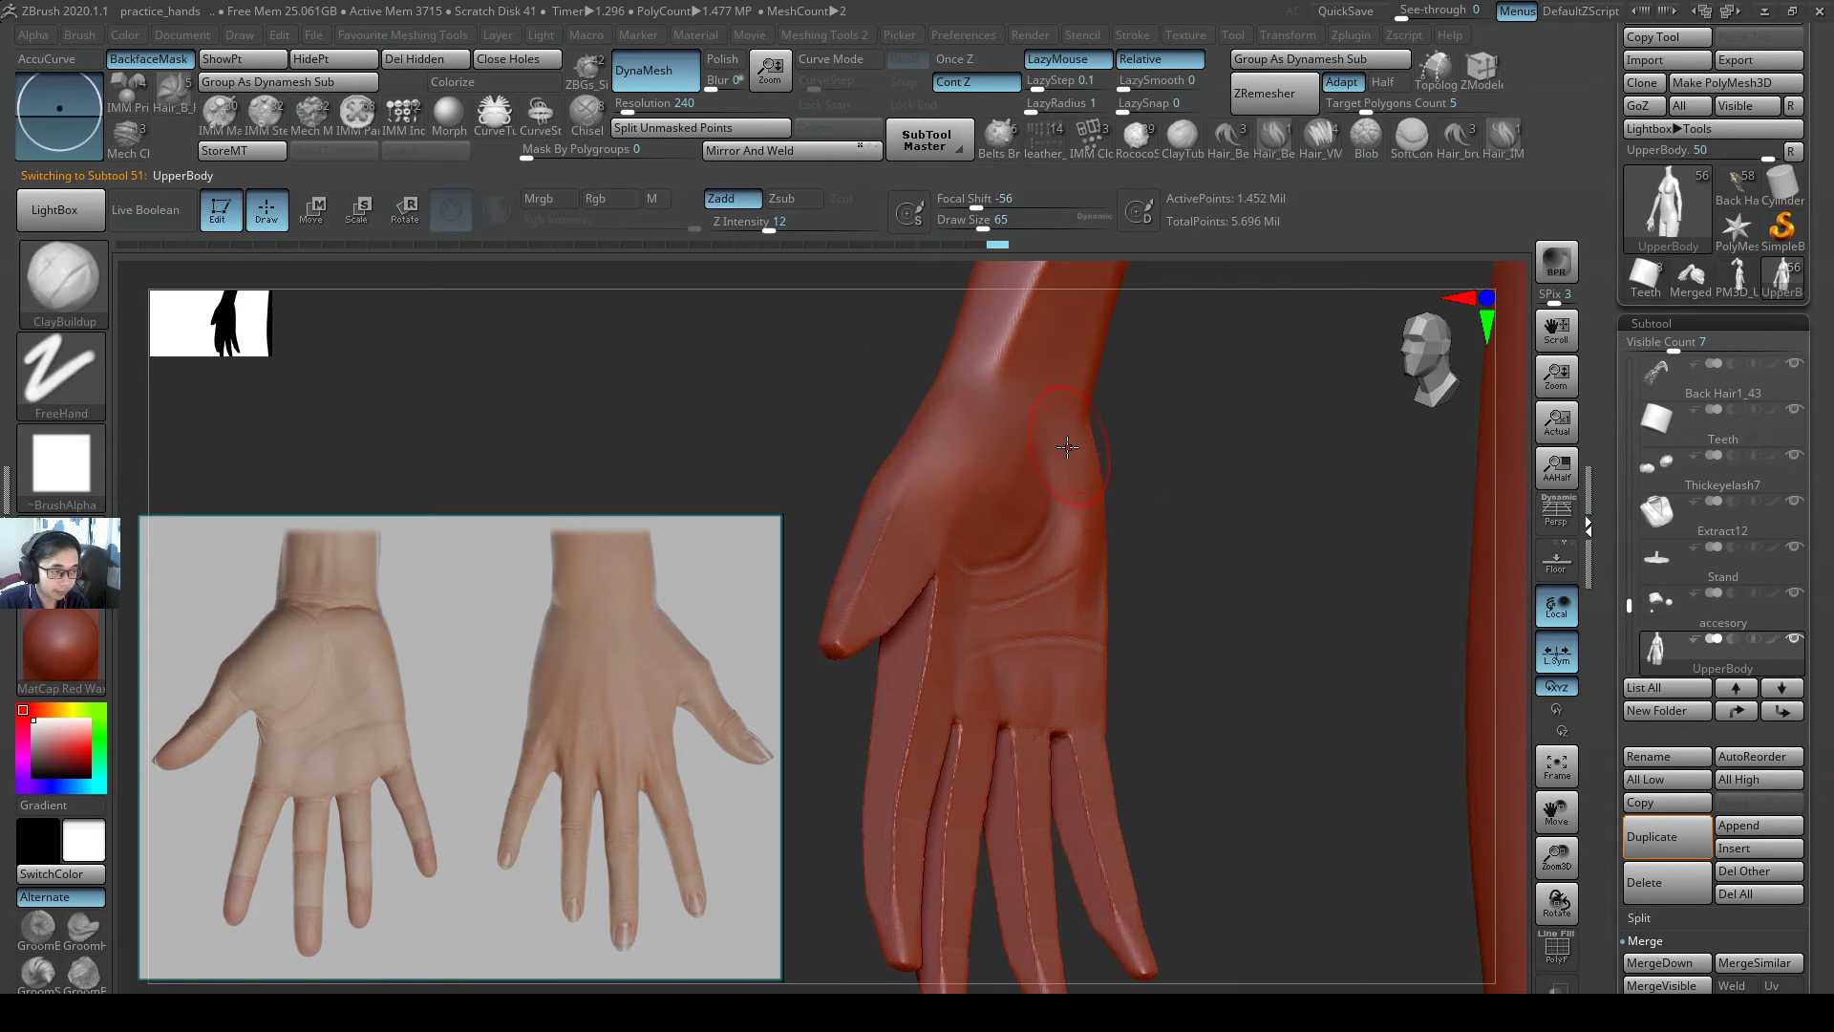
key(s)
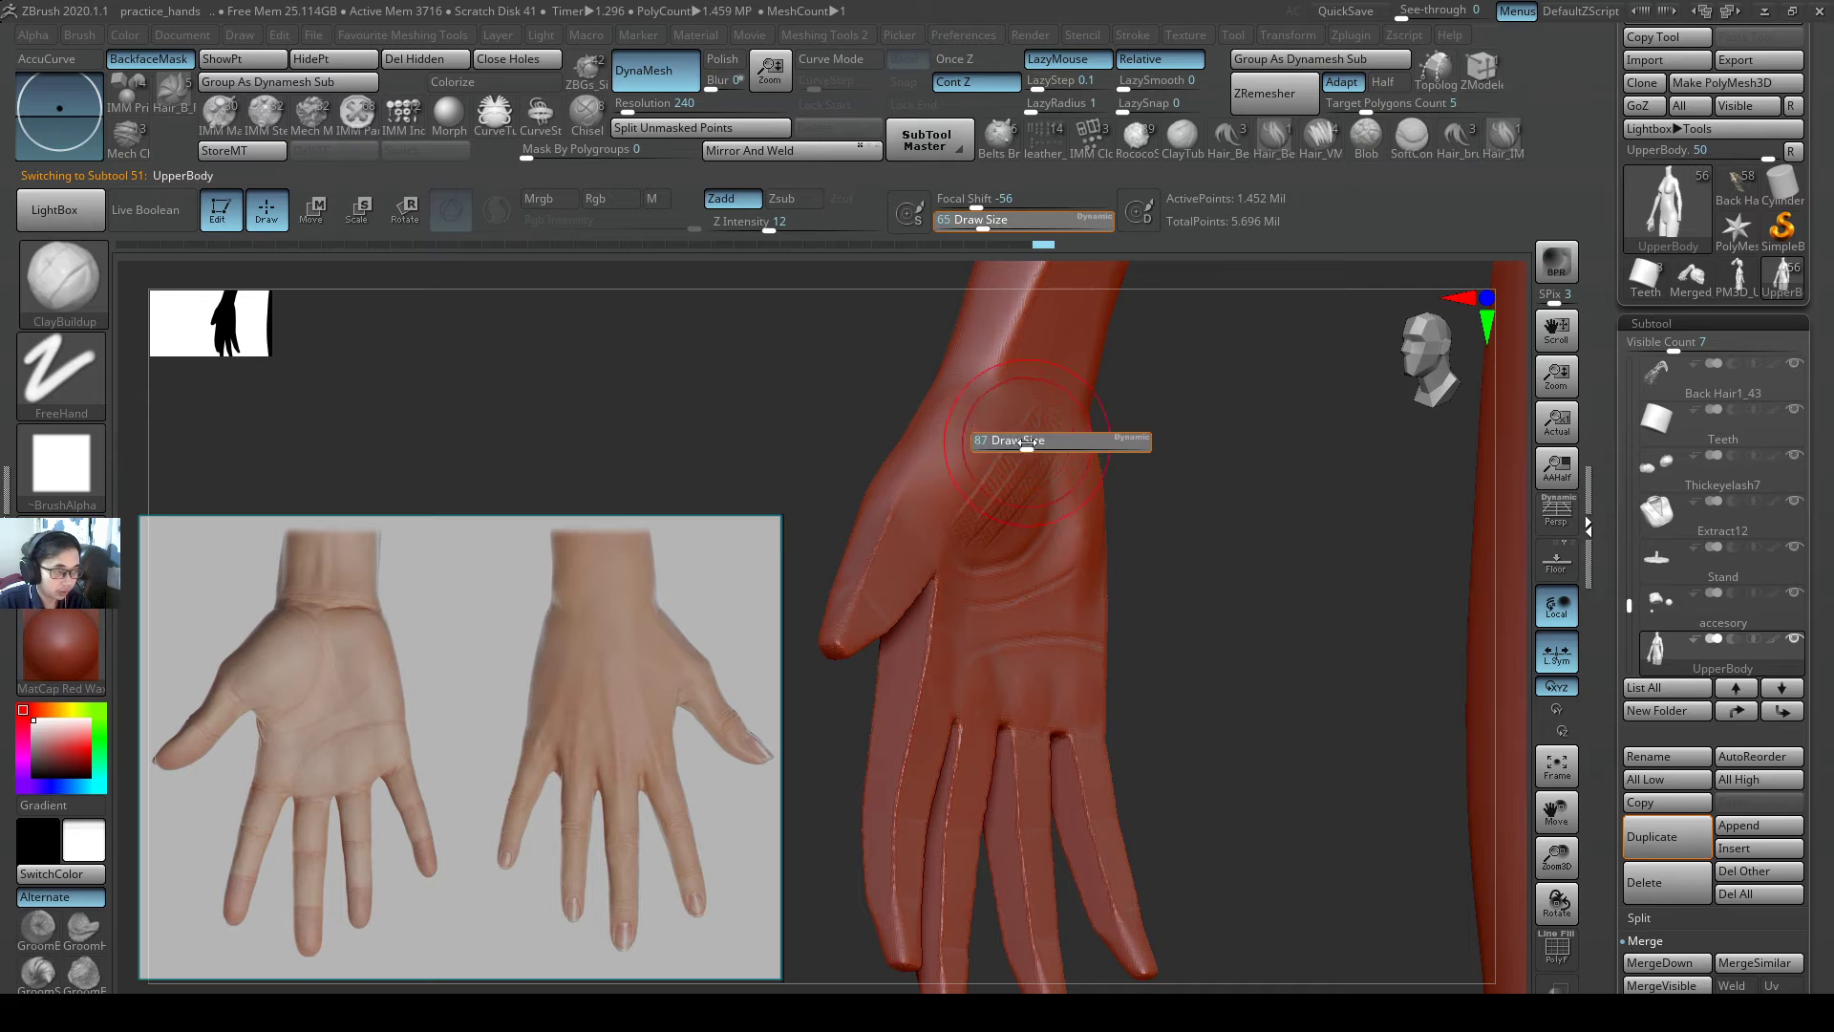
drag(1019, 443, 1027, 443)
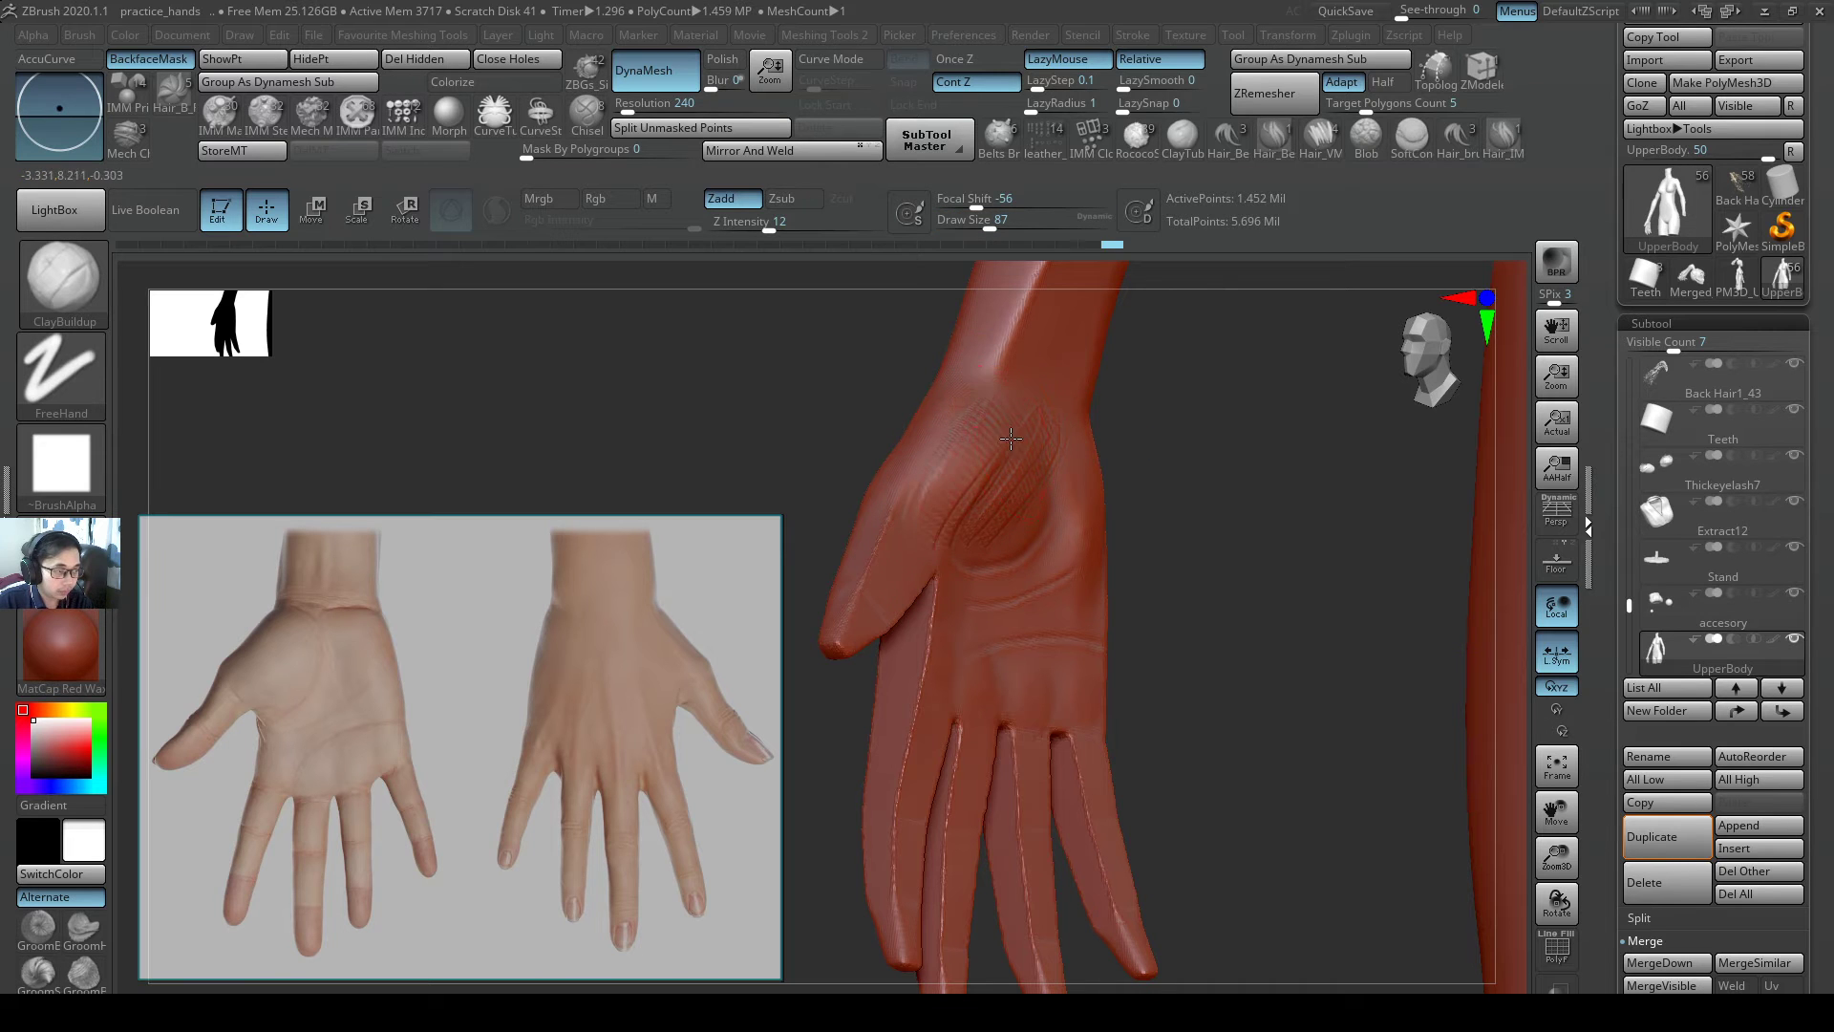
key(shift)
shift+drag(1024, 434, 1032, 489)
- Define the palm's form around the thumb pad with the DamStandard brush at draw size 80
mouse_move(1184, 412)
mouse_down()
mouse_move(1113, 420)
mouse_move(966, 386)
mouse_up()
key(b)
key(d)
key(s)
key(s)
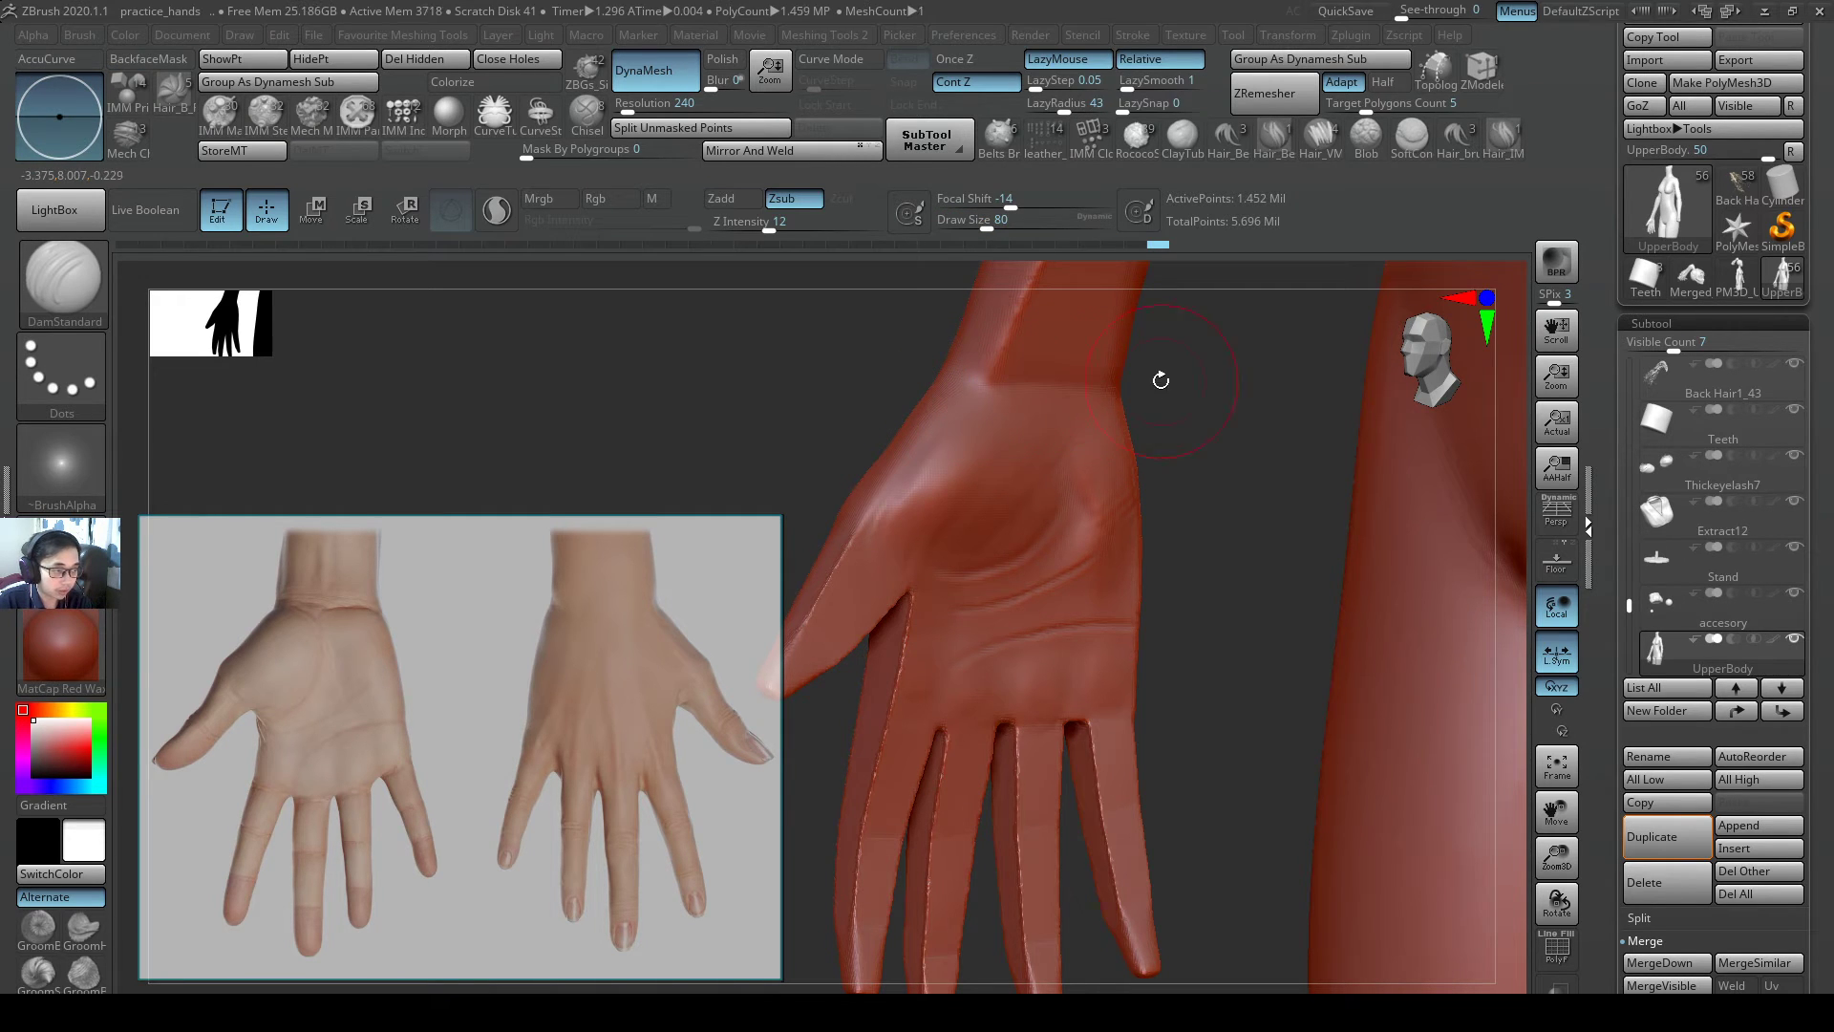
drag(1160, 380, 1137, 390)
mouse_move(990, 405)
right_down()
mouse_move(1011, 367)
mouse_move(1071, 402)
right_up()
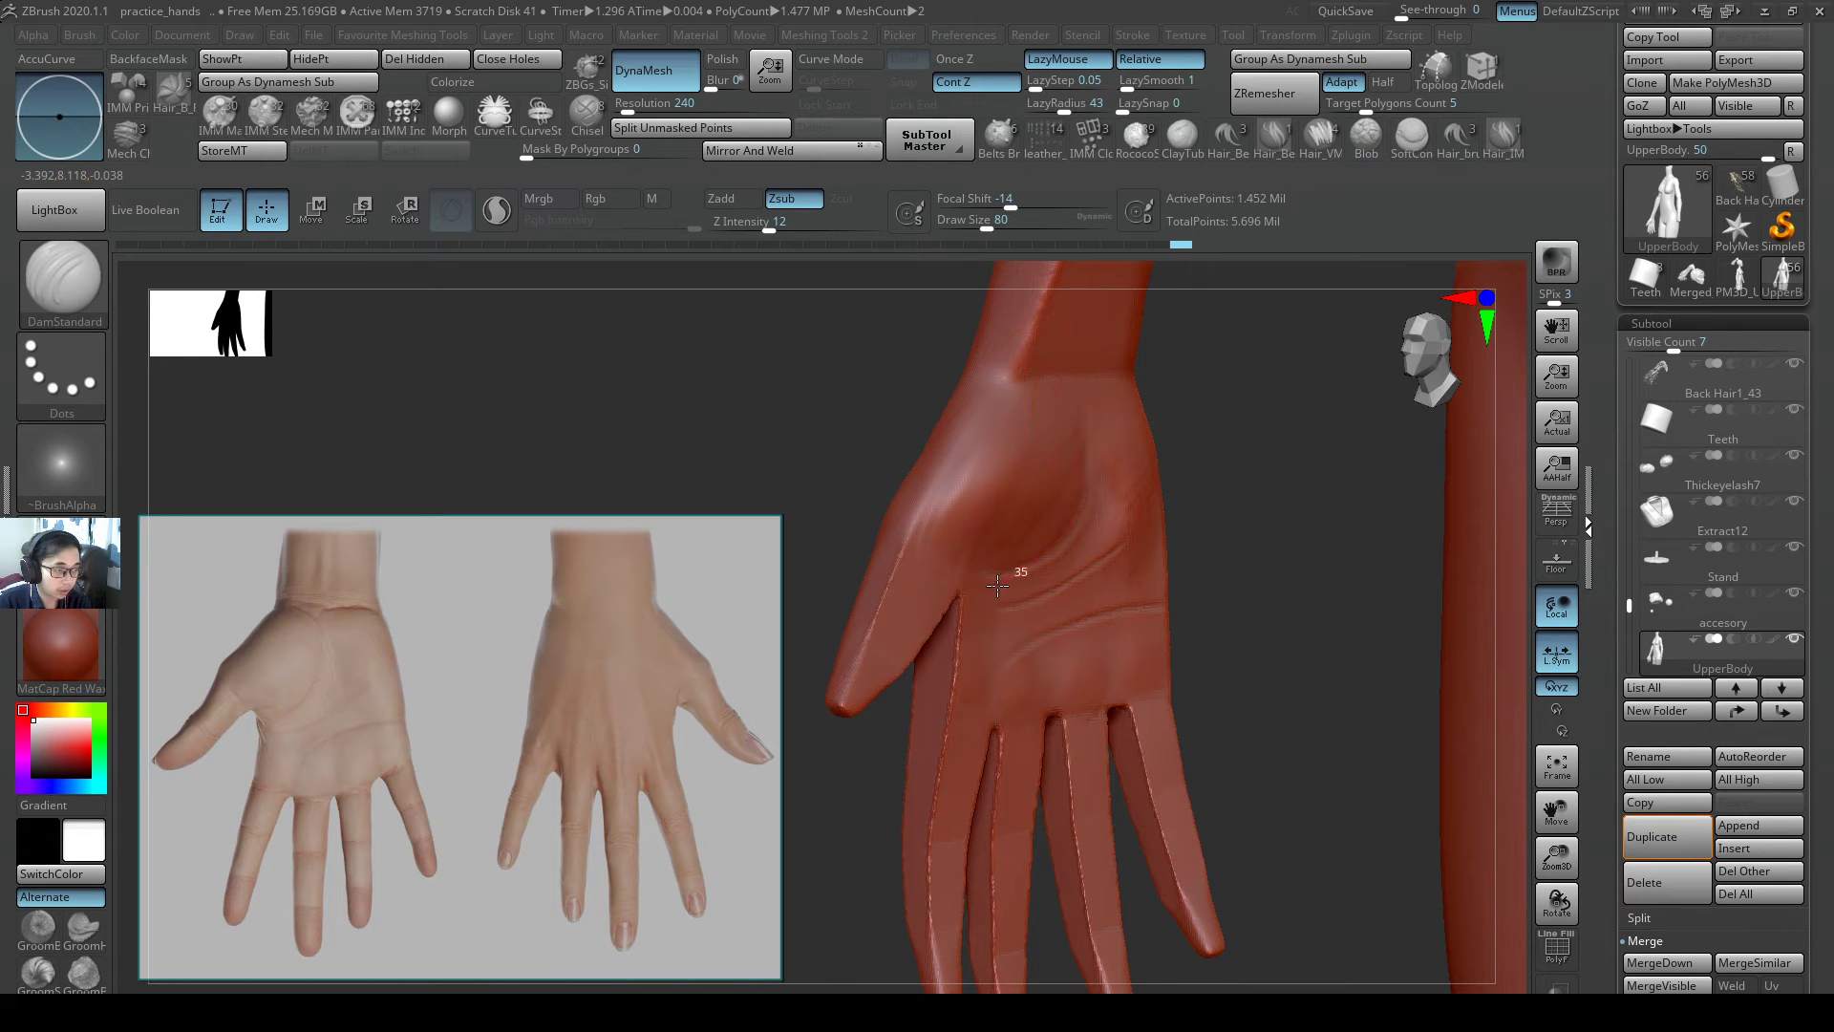
drag(939, 584, 918, 585)
right_drag(997, 543, 1025, 437)
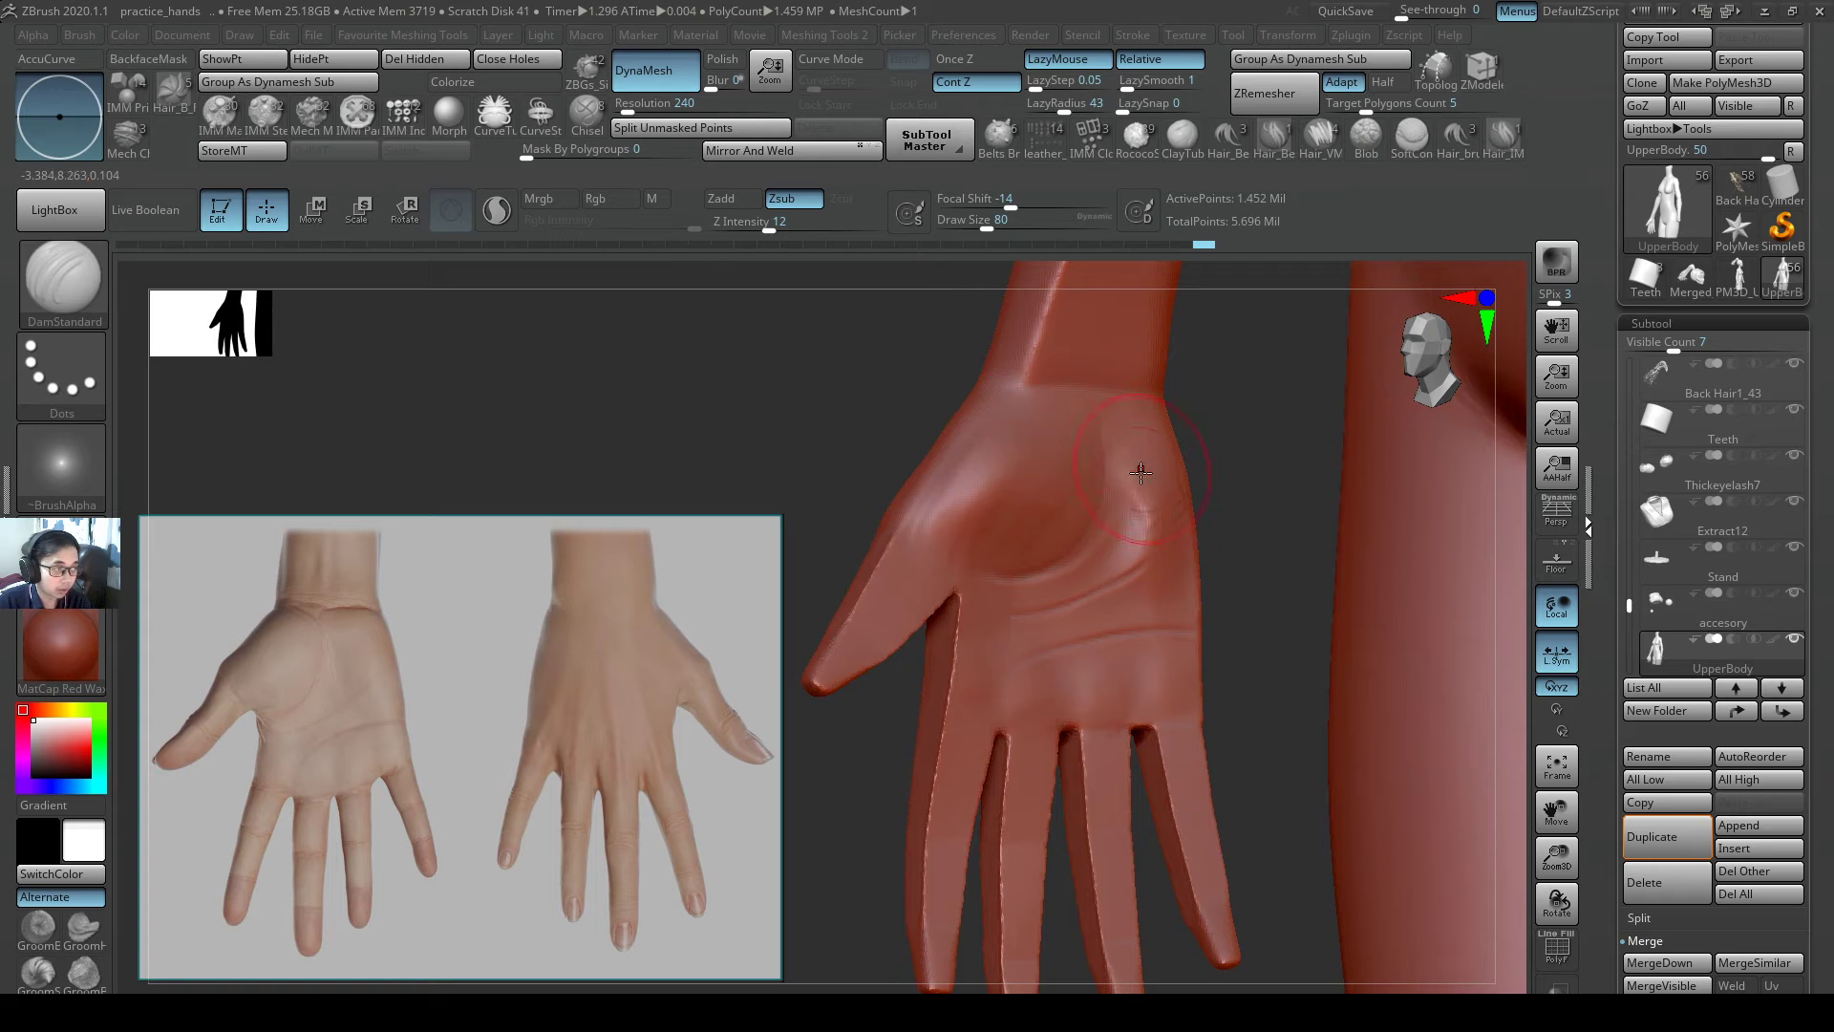
- Carve finer palm creases around the thumb pad and across the palm with DamStandard at draw size 25, and soften them
key(s)
drag(1141, 473, 1119, 477)
drag(1113, 447, 1101, 519)
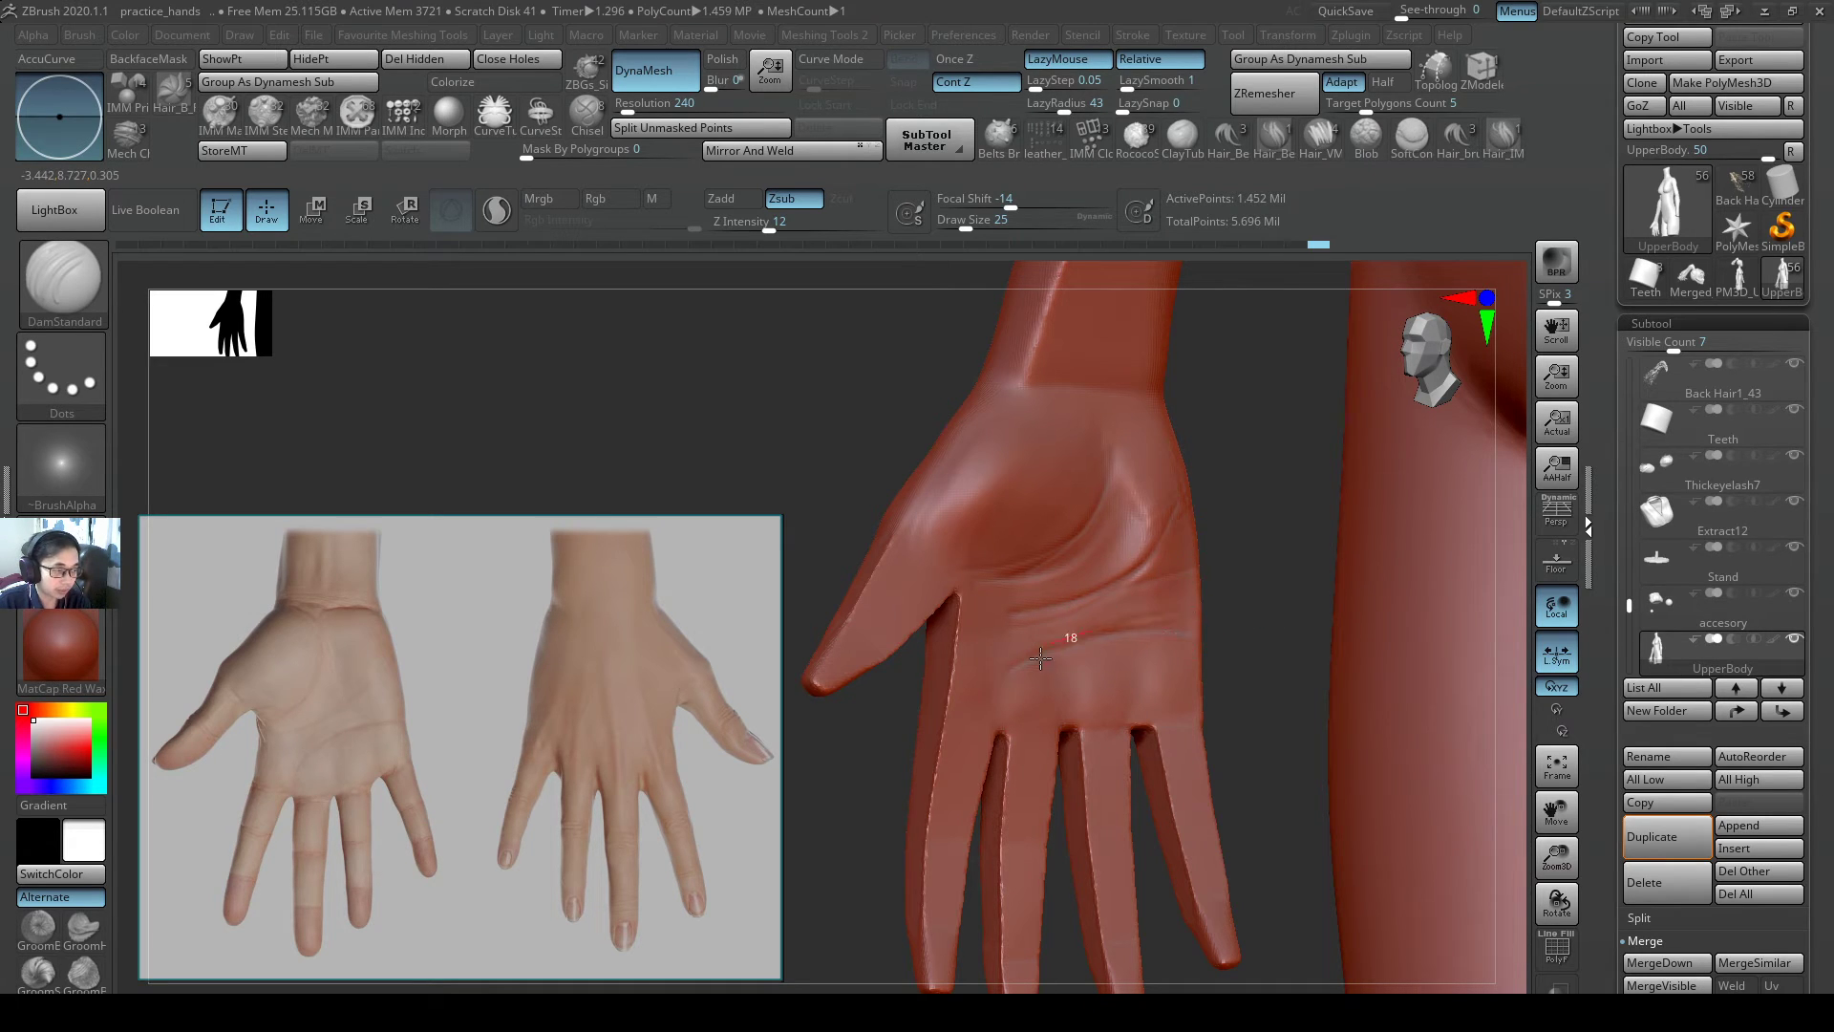
key(shift)
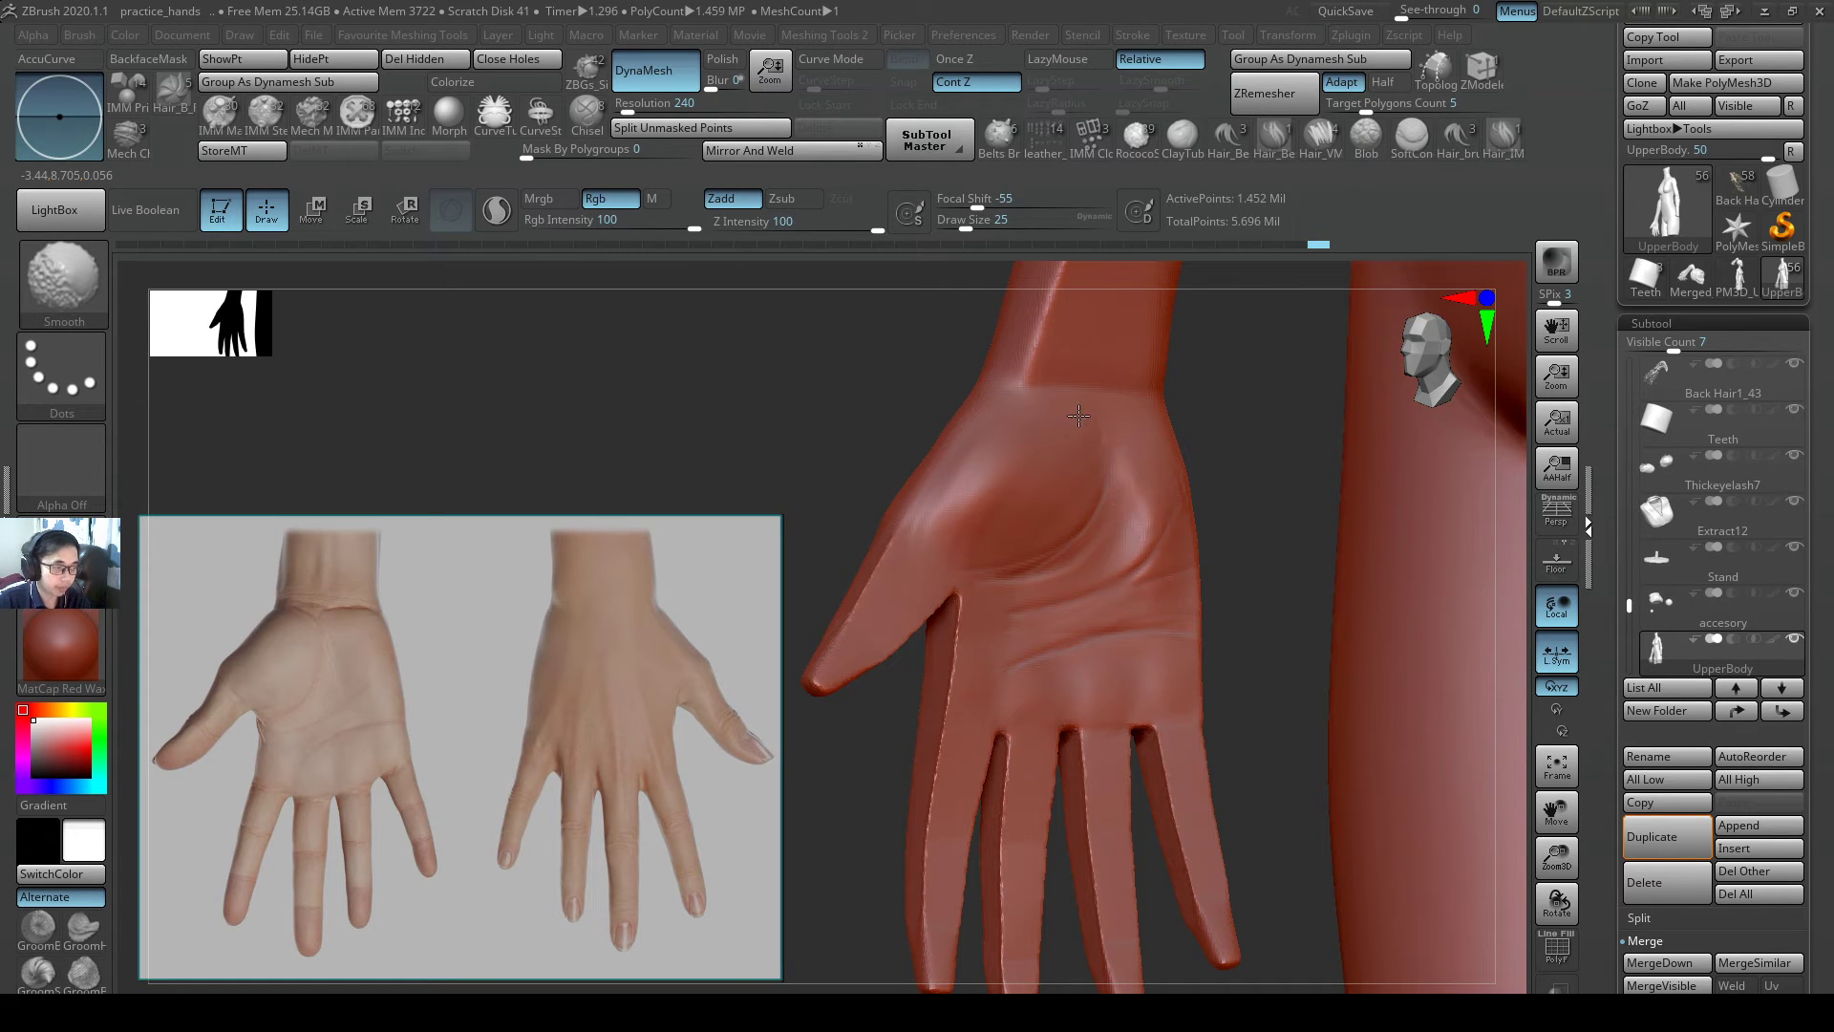
mouse_move(1078, 416)
shift+mouse_down()
mouse_move(1046, 519)
mouse_move(1000, 530)
shift+mouse_up()
- Carve a crease across the base of the thumb with DamStandard at draw size 25, undoing the unwanted stroke
alt+right_drag(982, 574, 1133, 531)
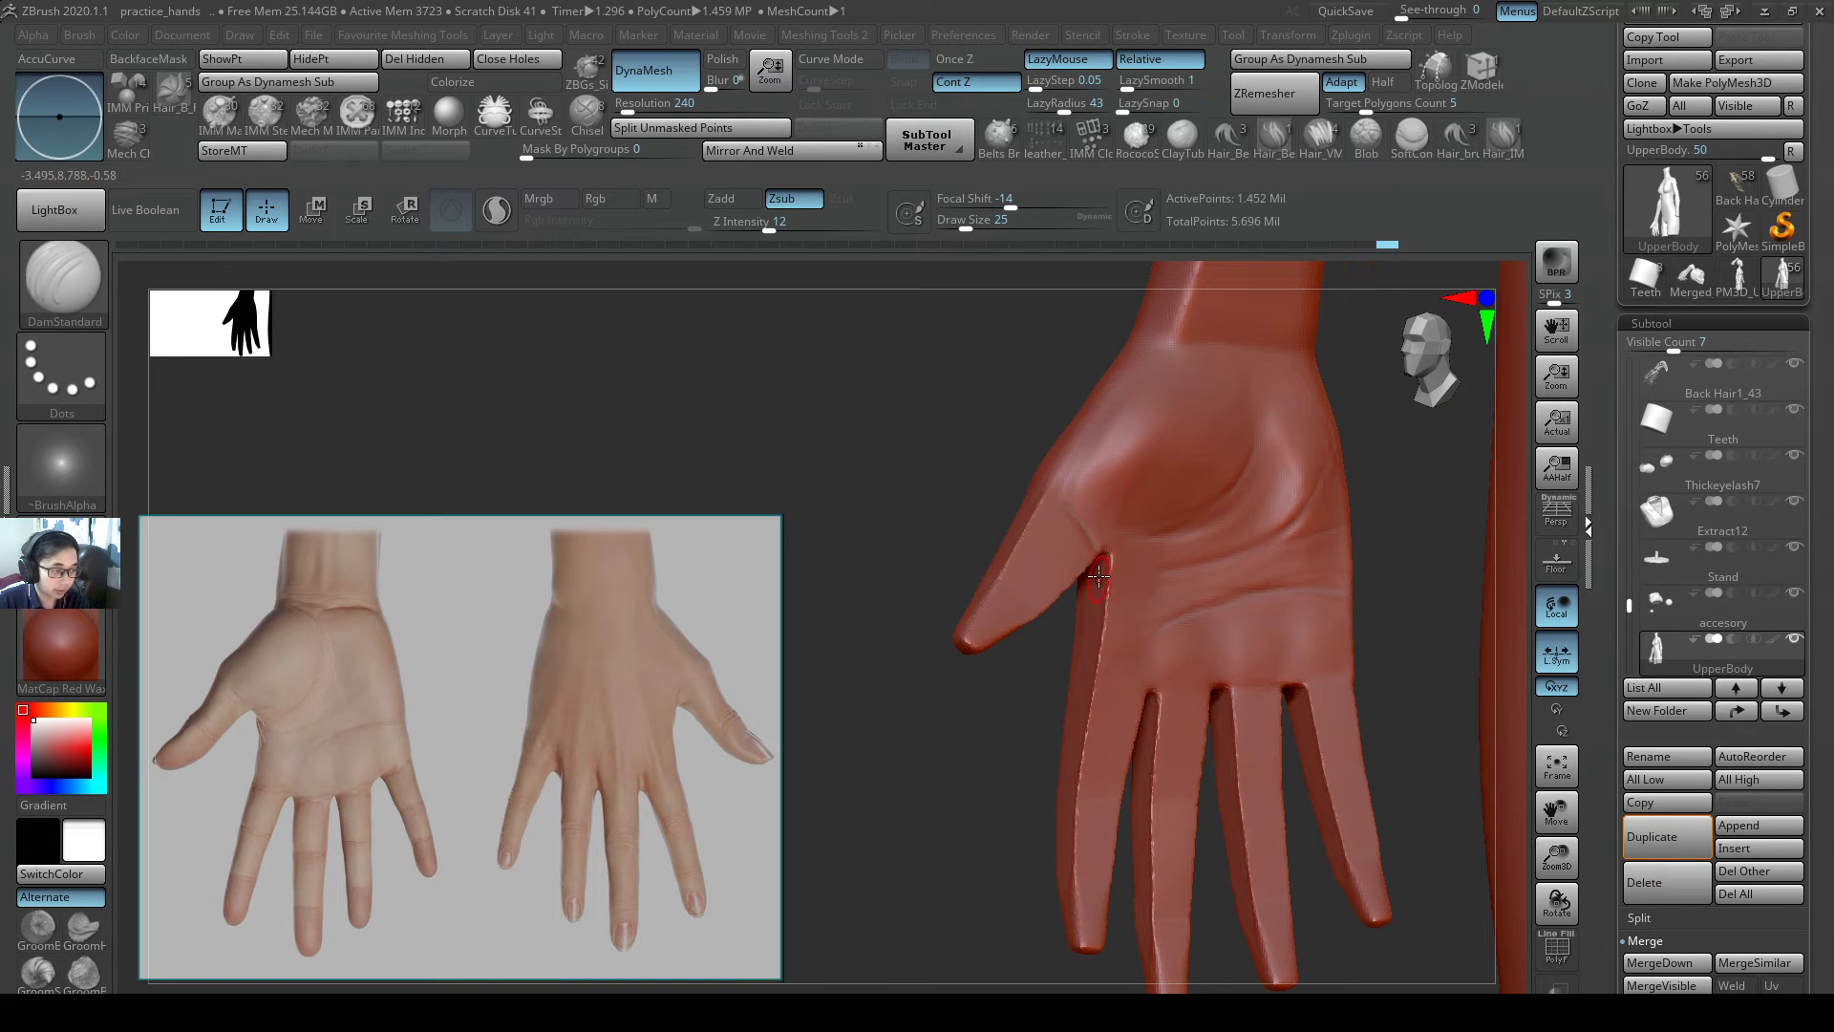
key(ctrl+z)
drag(1071, 649, 1073, 651)
mouse_move(1070, 589)
right_down()
mouse_move(1328, 606)
mouse_move(1161, 597)
right_up()
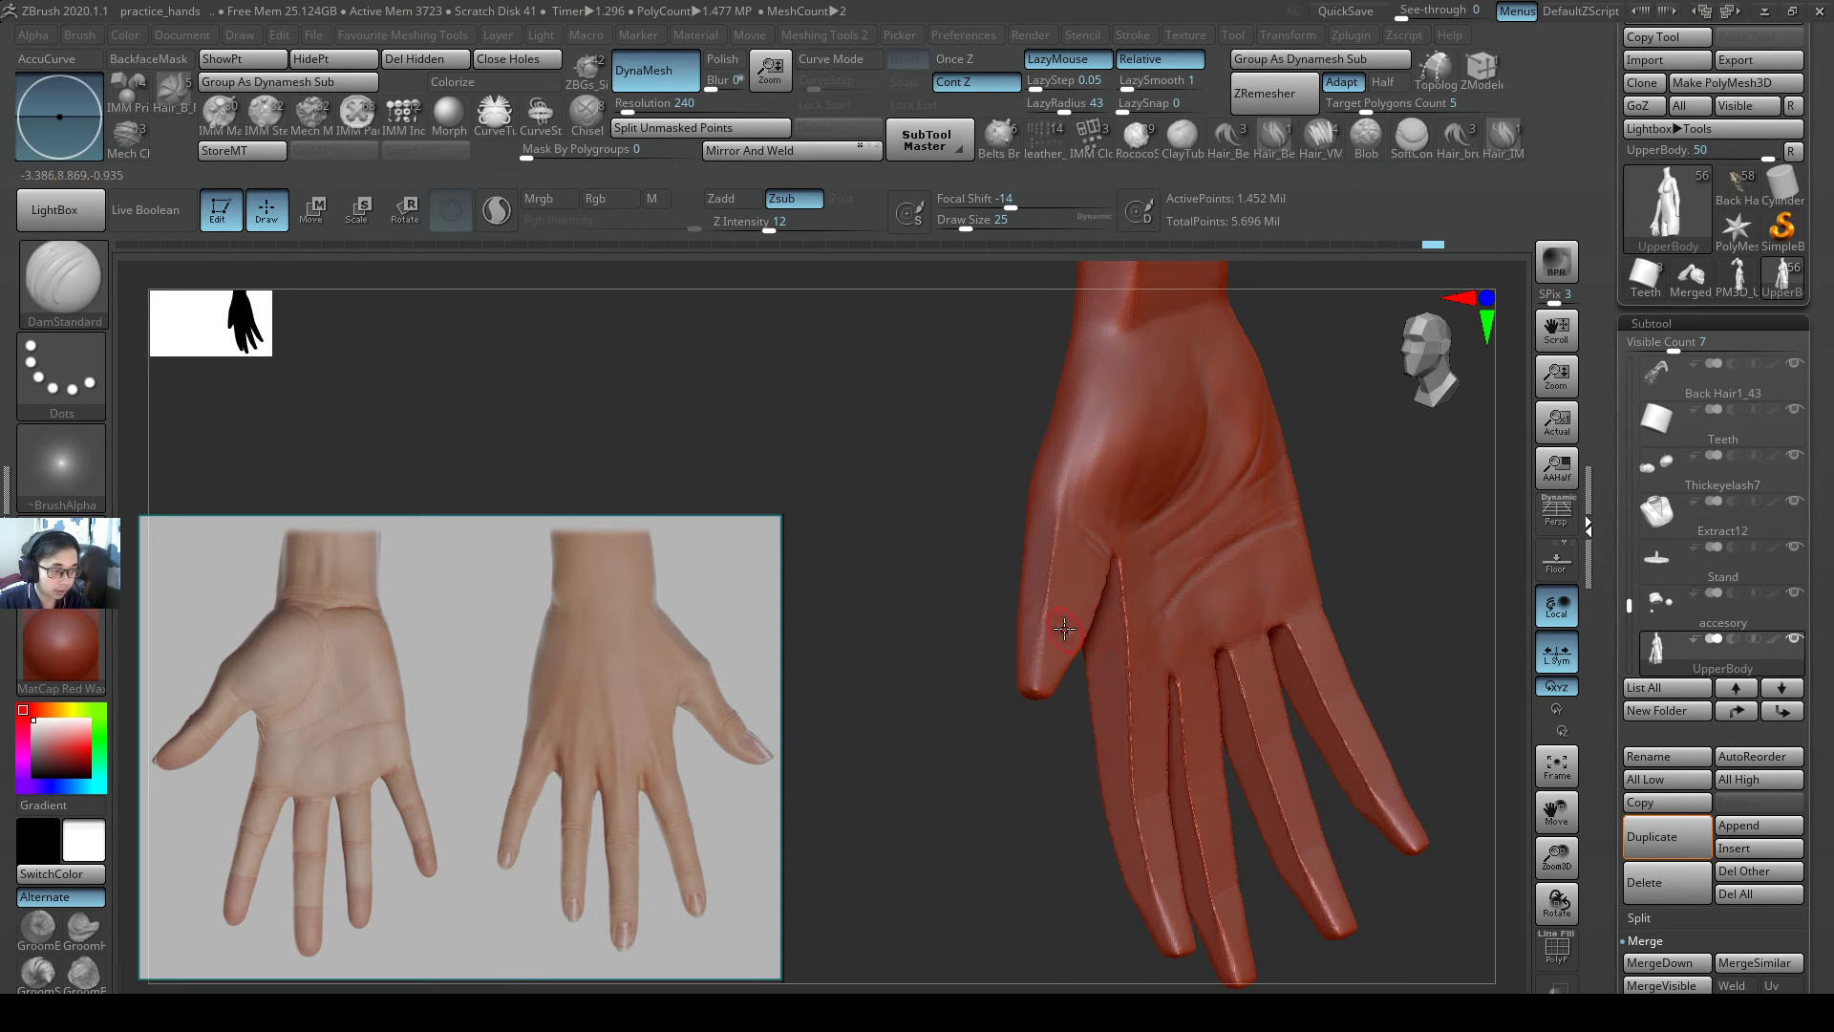
- Carve a joint crease across the palm side of the thumb with the DamStandard brush at draw size 25
drag(1121, 667, 1249, 526)
drag(1238, 640, 1166, 517)
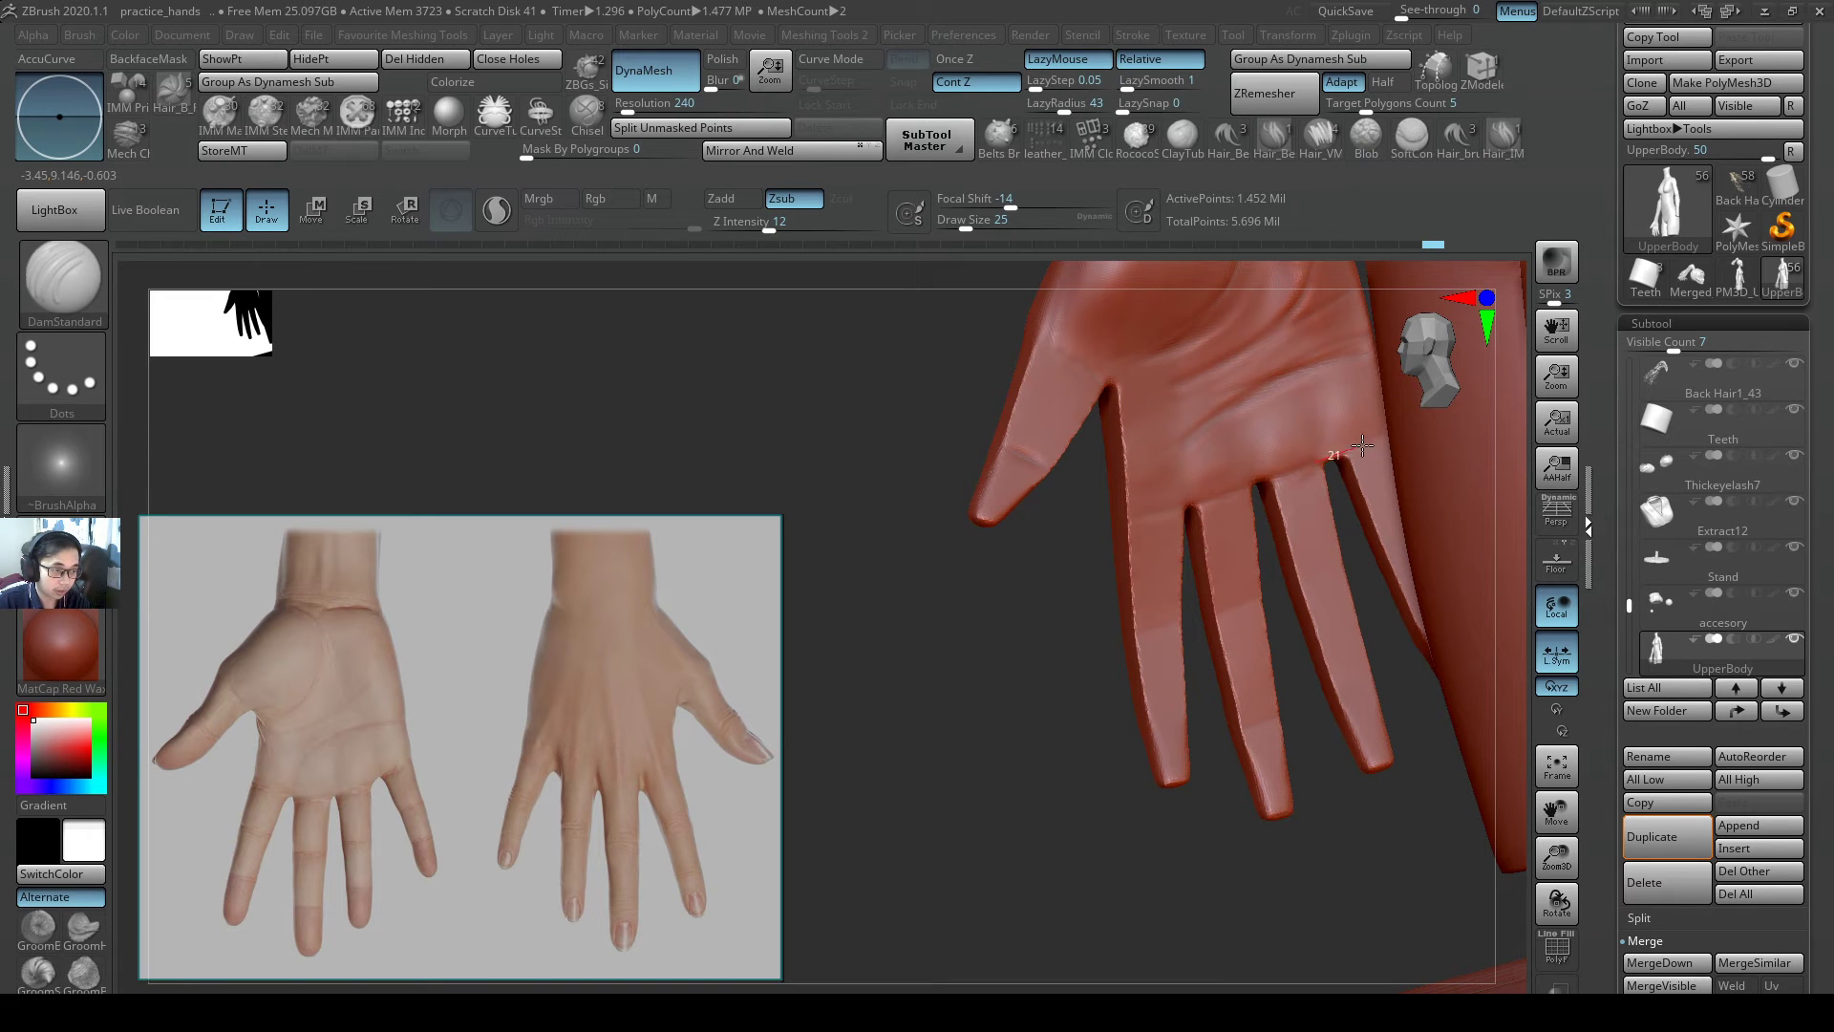
right_drag(1343, 482, 1128, 489)
right_click(1213, 483)
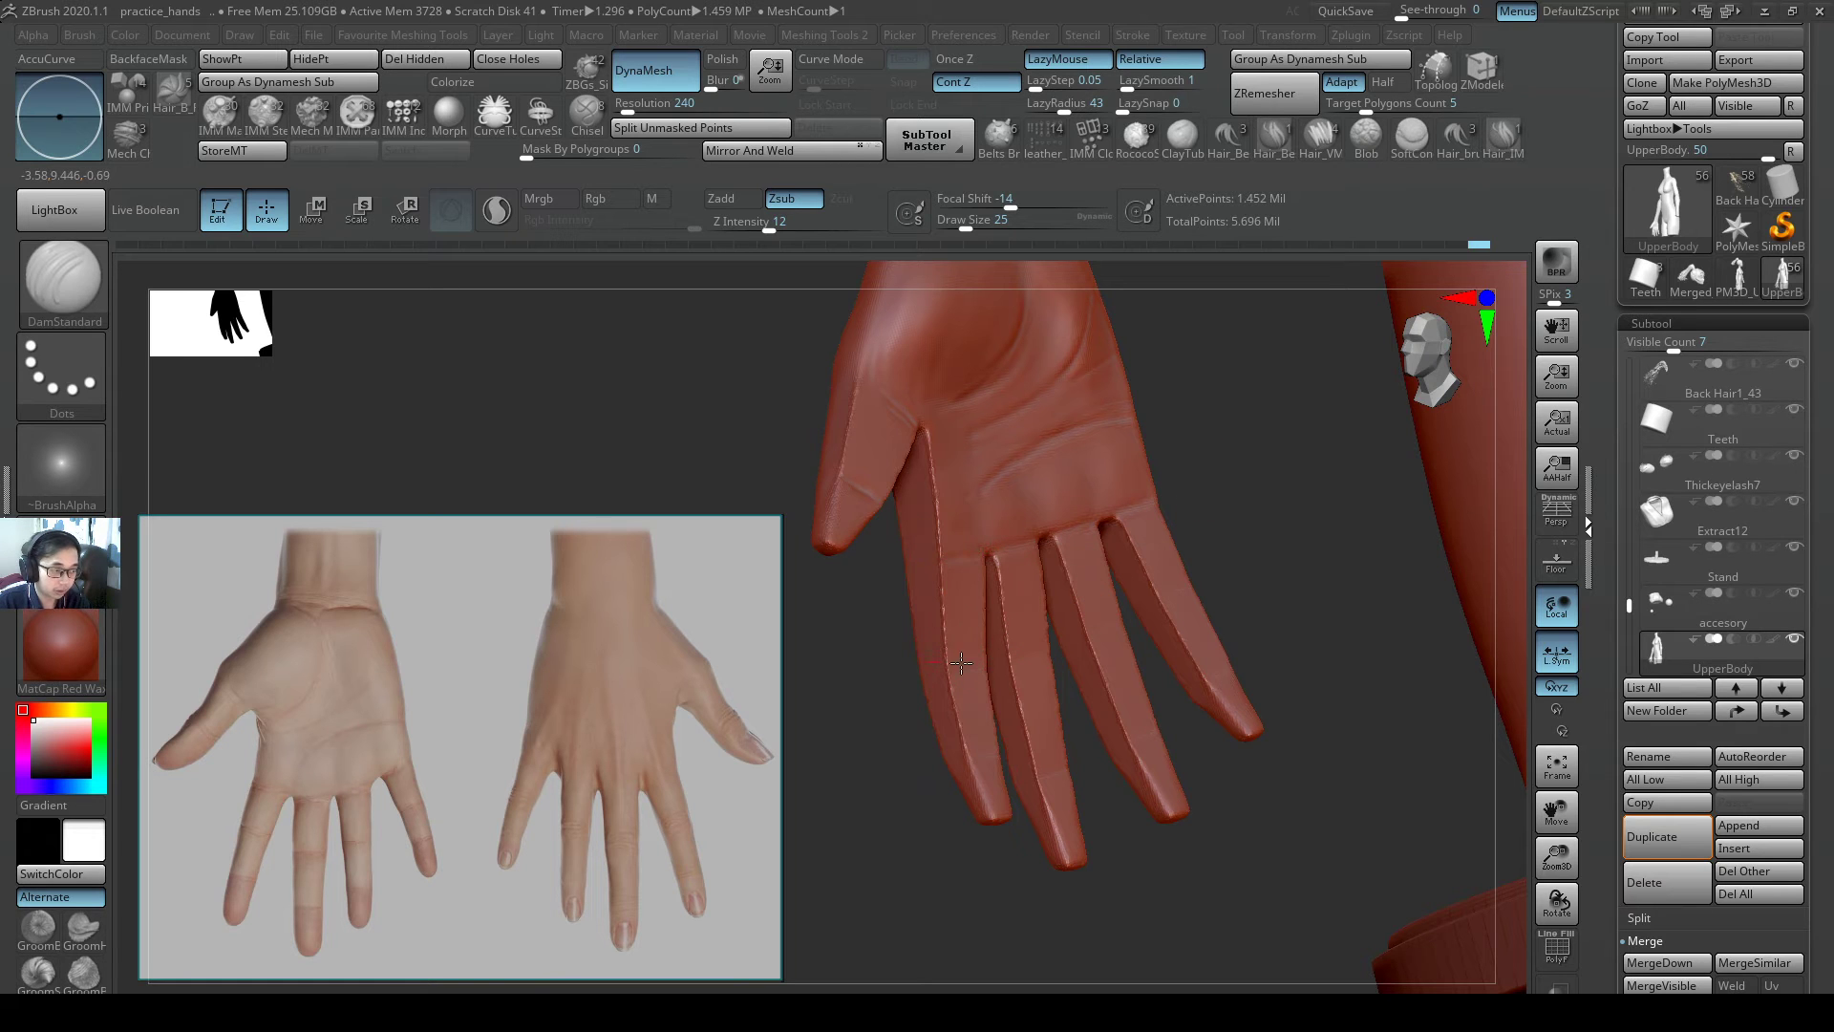
- Carve joint creases across the palm side of the four fingers with DamStandard at draw size 25, following the reference photo
mouse_move(1216, 579)
right_down()
mouse_move(1213, 603)
mouse_move(1155, 600)
right_up()
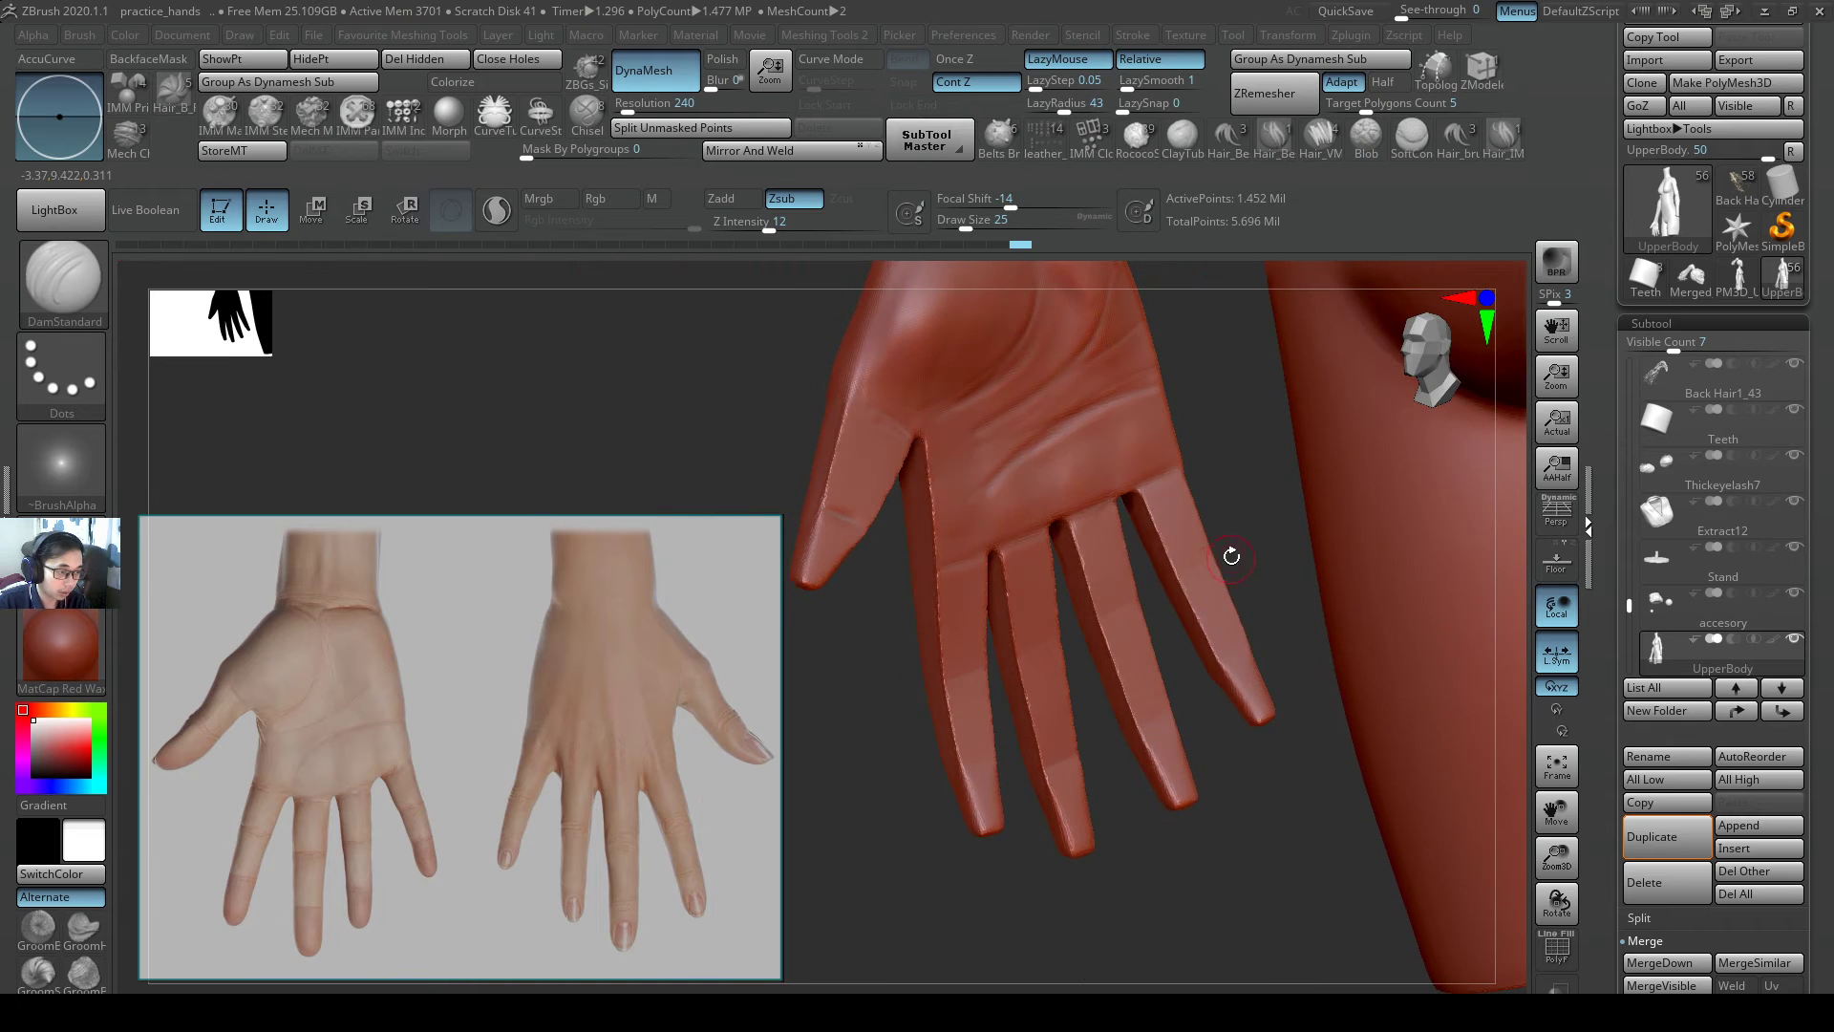
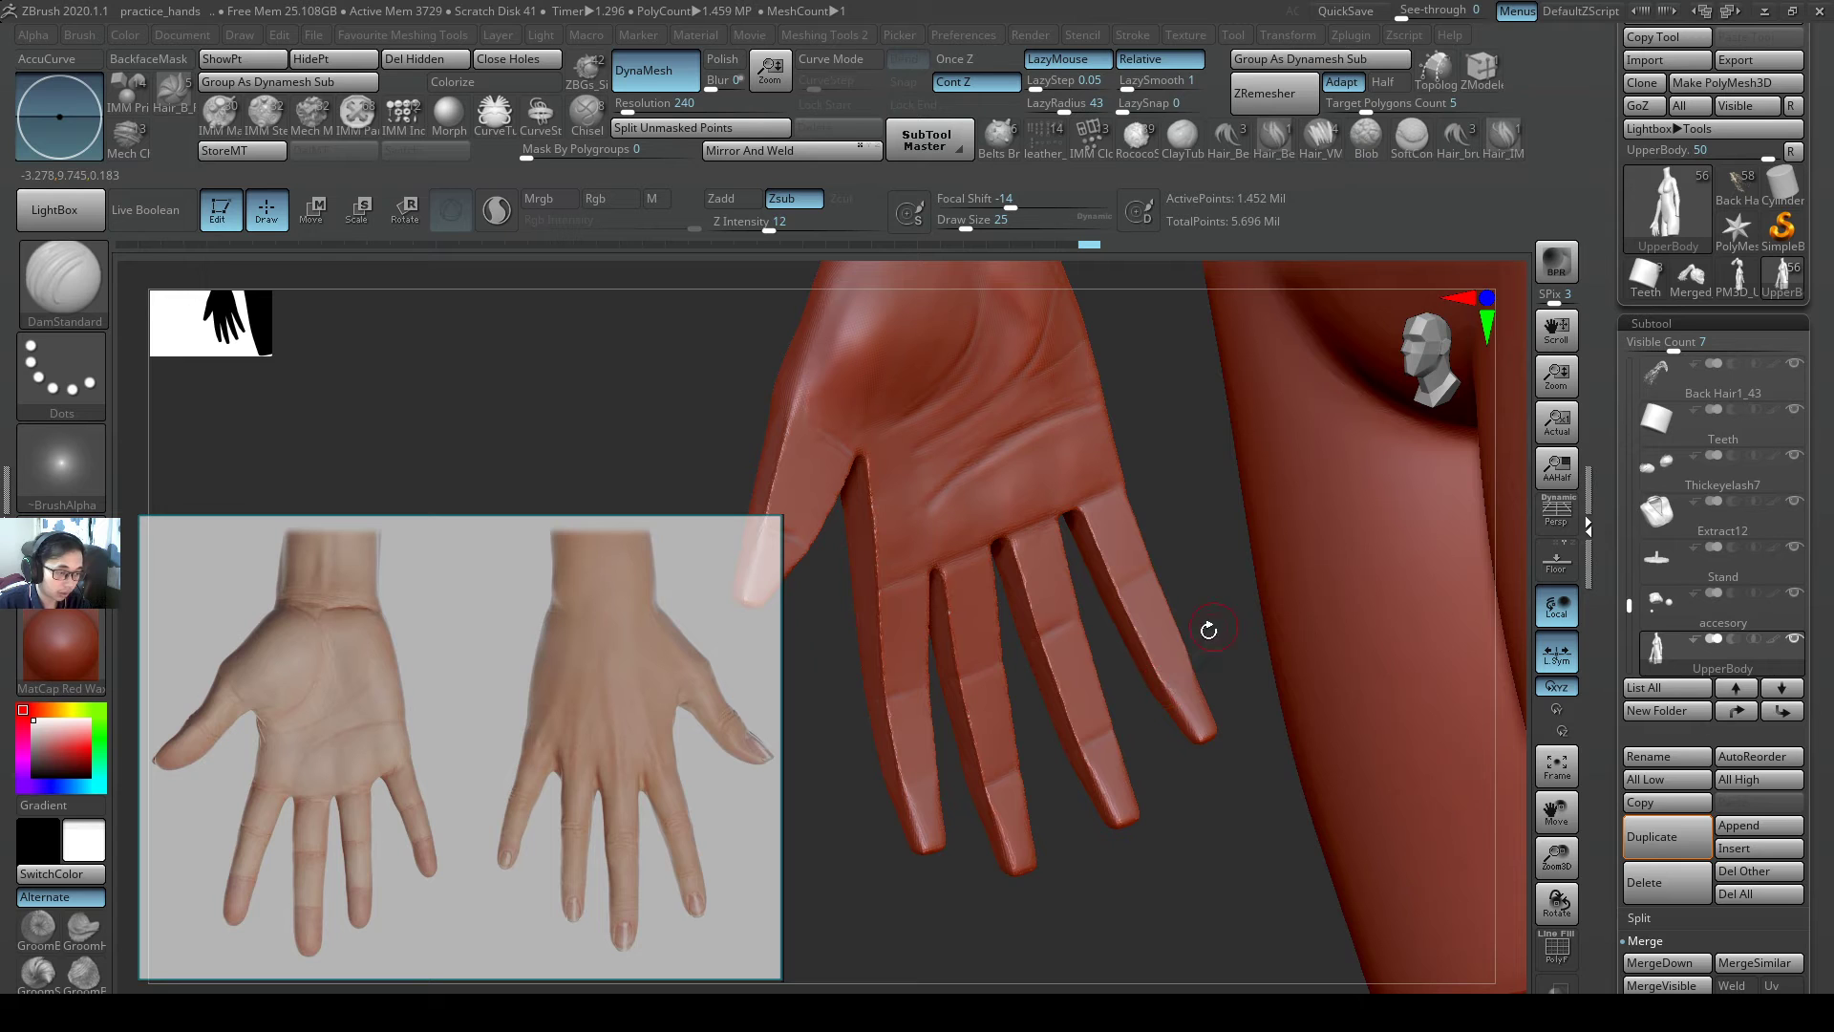
mouse_move(1209, 618)
mouse_down()
mouse_move(1233, 602)
mouse_move(1169, 677)
mouse_up()
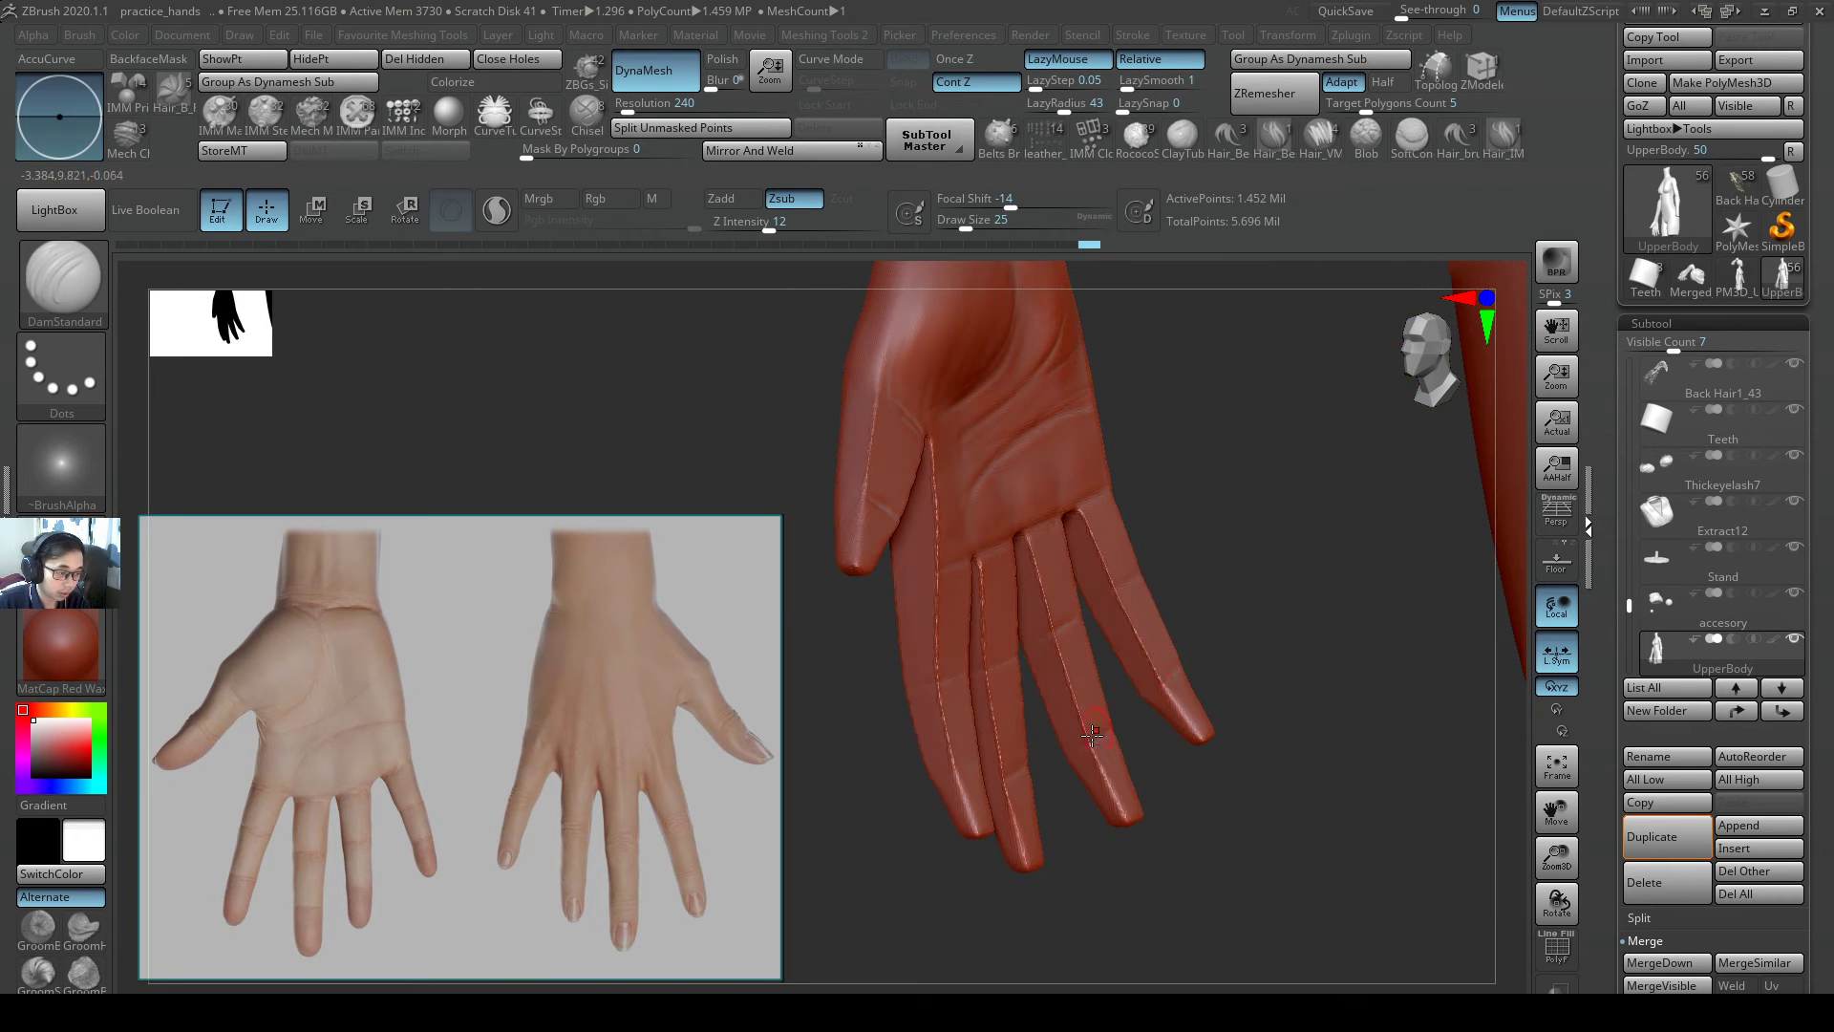
right_drag(1035, 774, 949, 796)
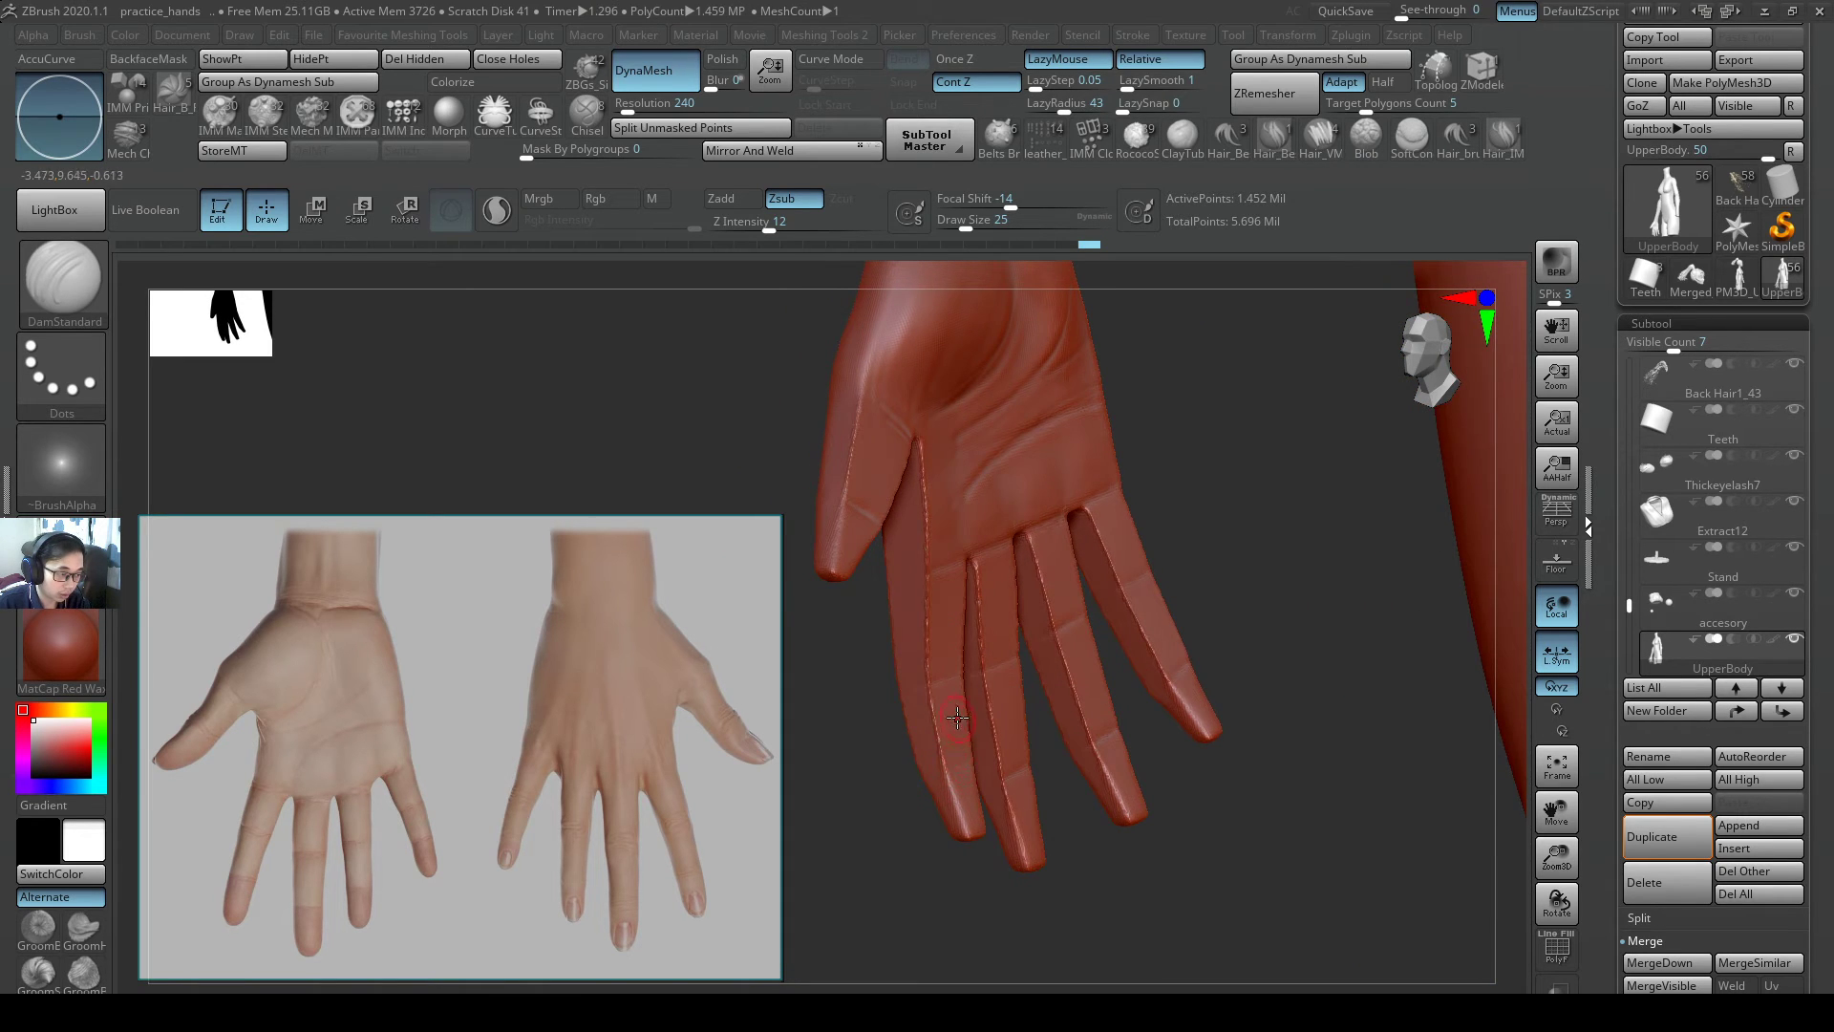
drag(957, 717, 936, 761)
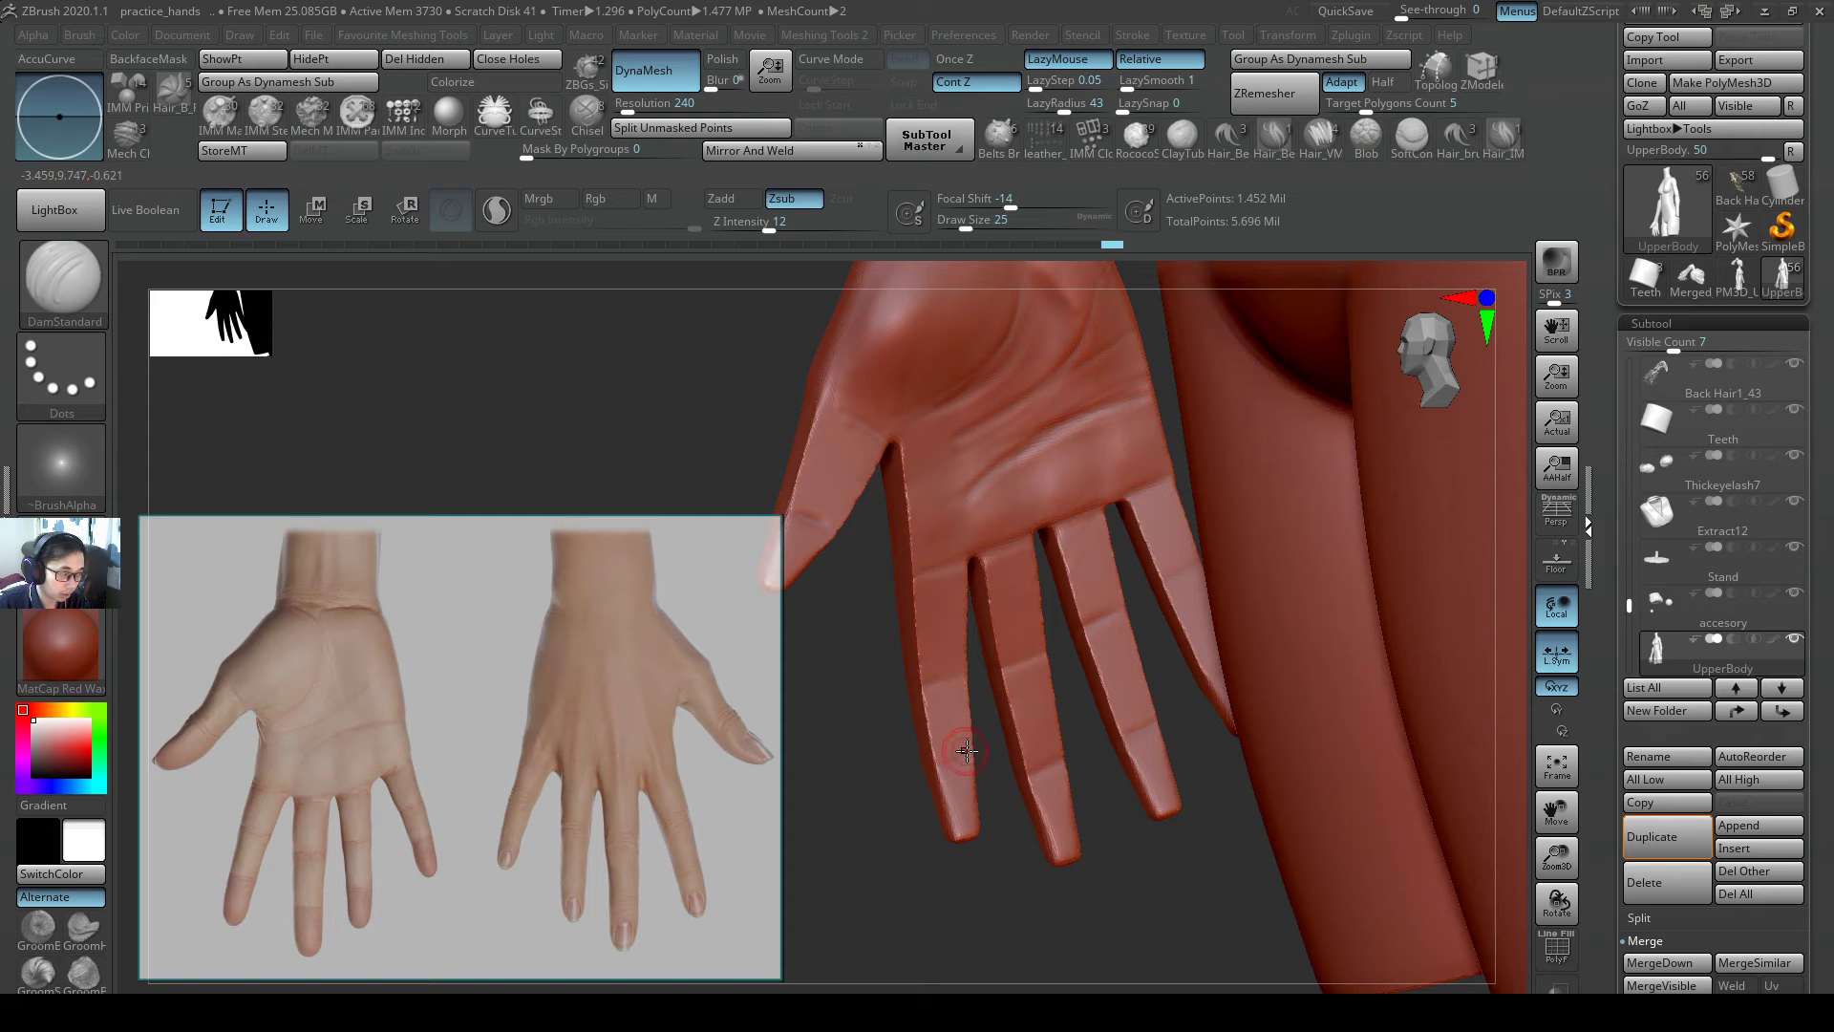
- Carve skin wrinkles across the back of the thumb's joint with the Orb_Cracks brush at draw size 7
drag(1075, 677, 1198, 531)
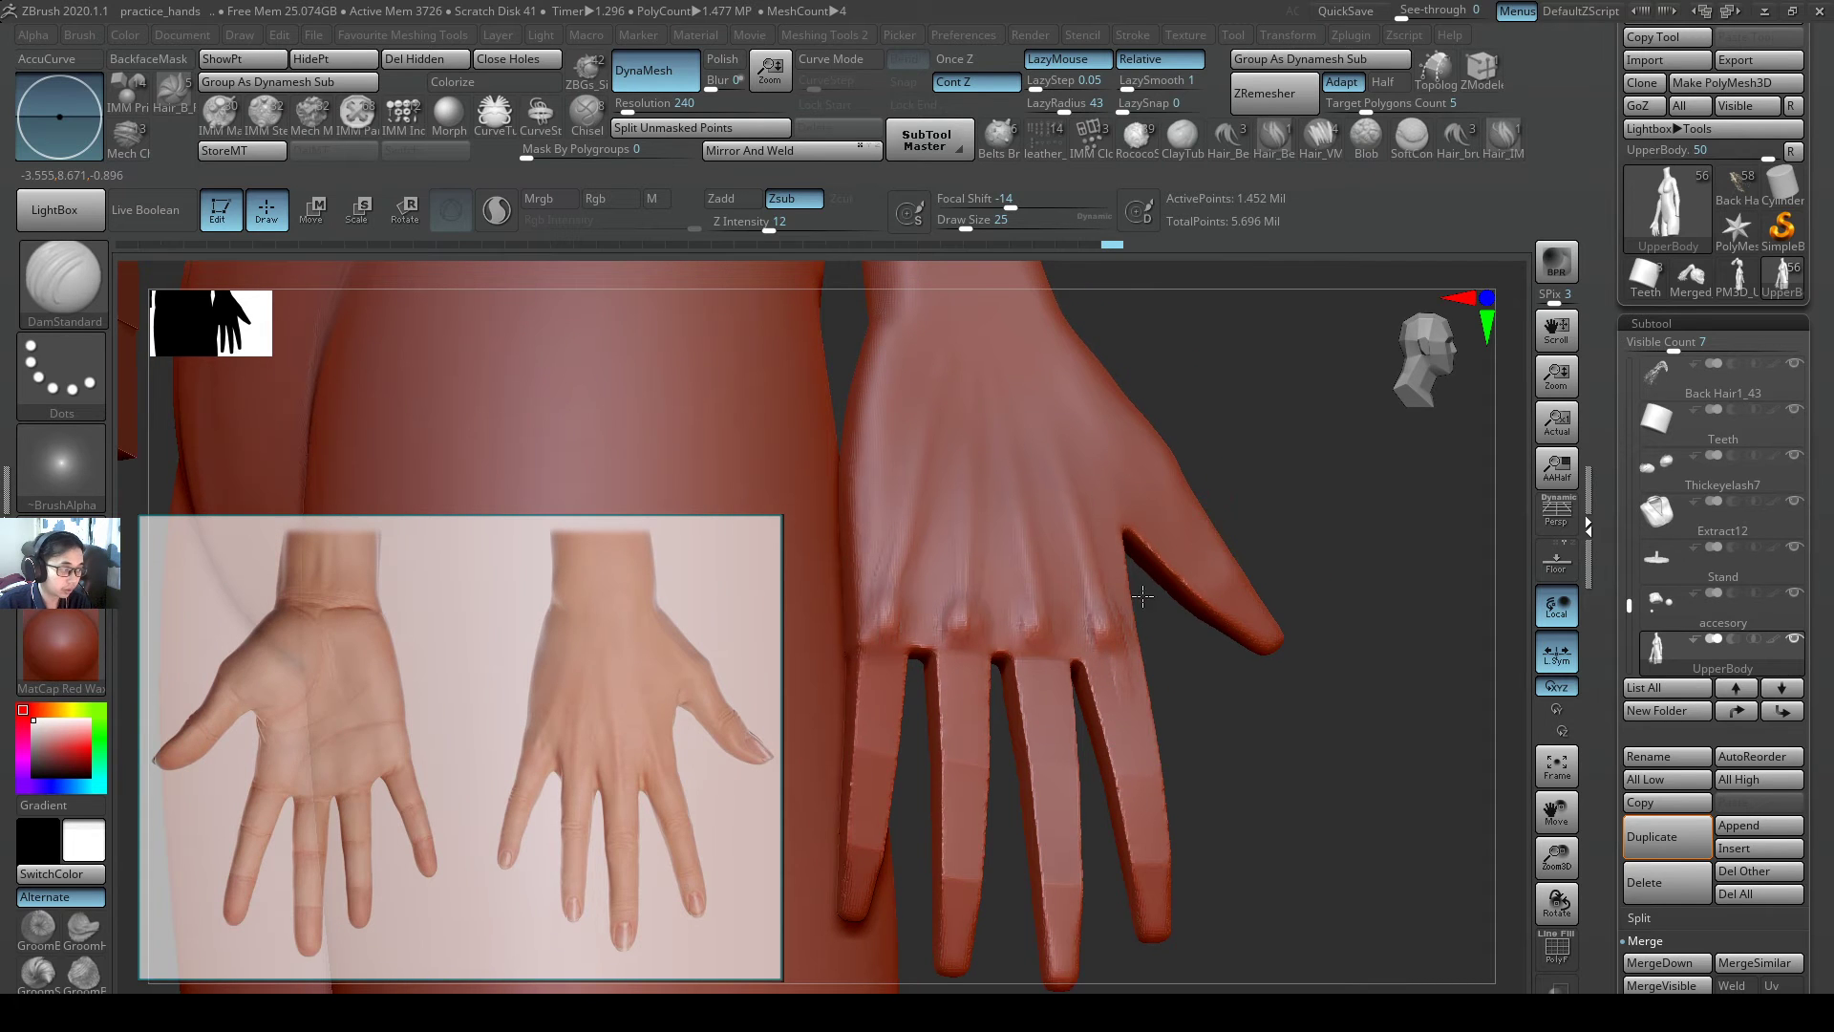
mouse_move(1185, 602)
mouse_down()
mouse_move(1274, 564)
mouse_move(1291, 578)
mouse_move(1266, 528)
mouse_move(1261, 557)
mouse_up()
key(2)
key(s)
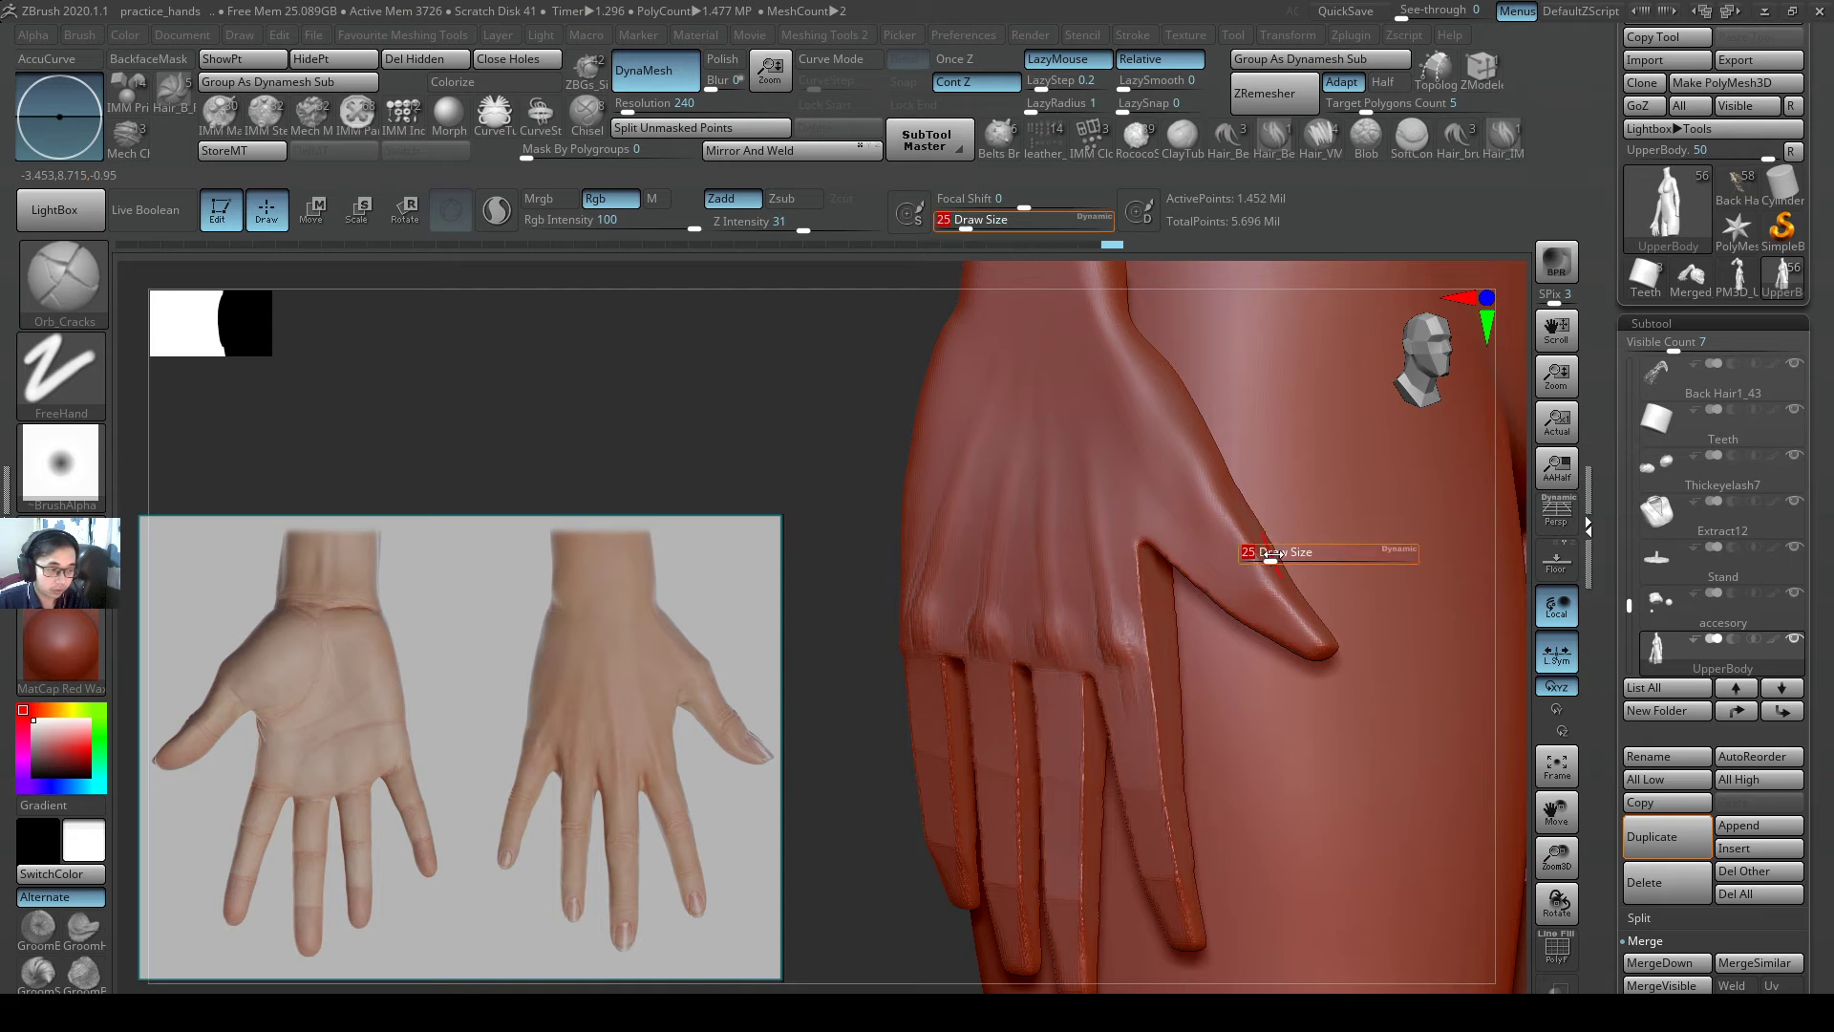
mouse_move(1259, 560)
right_down()
mouse_move(1226, 562)
mouse_move(1246, 563)
right_up()
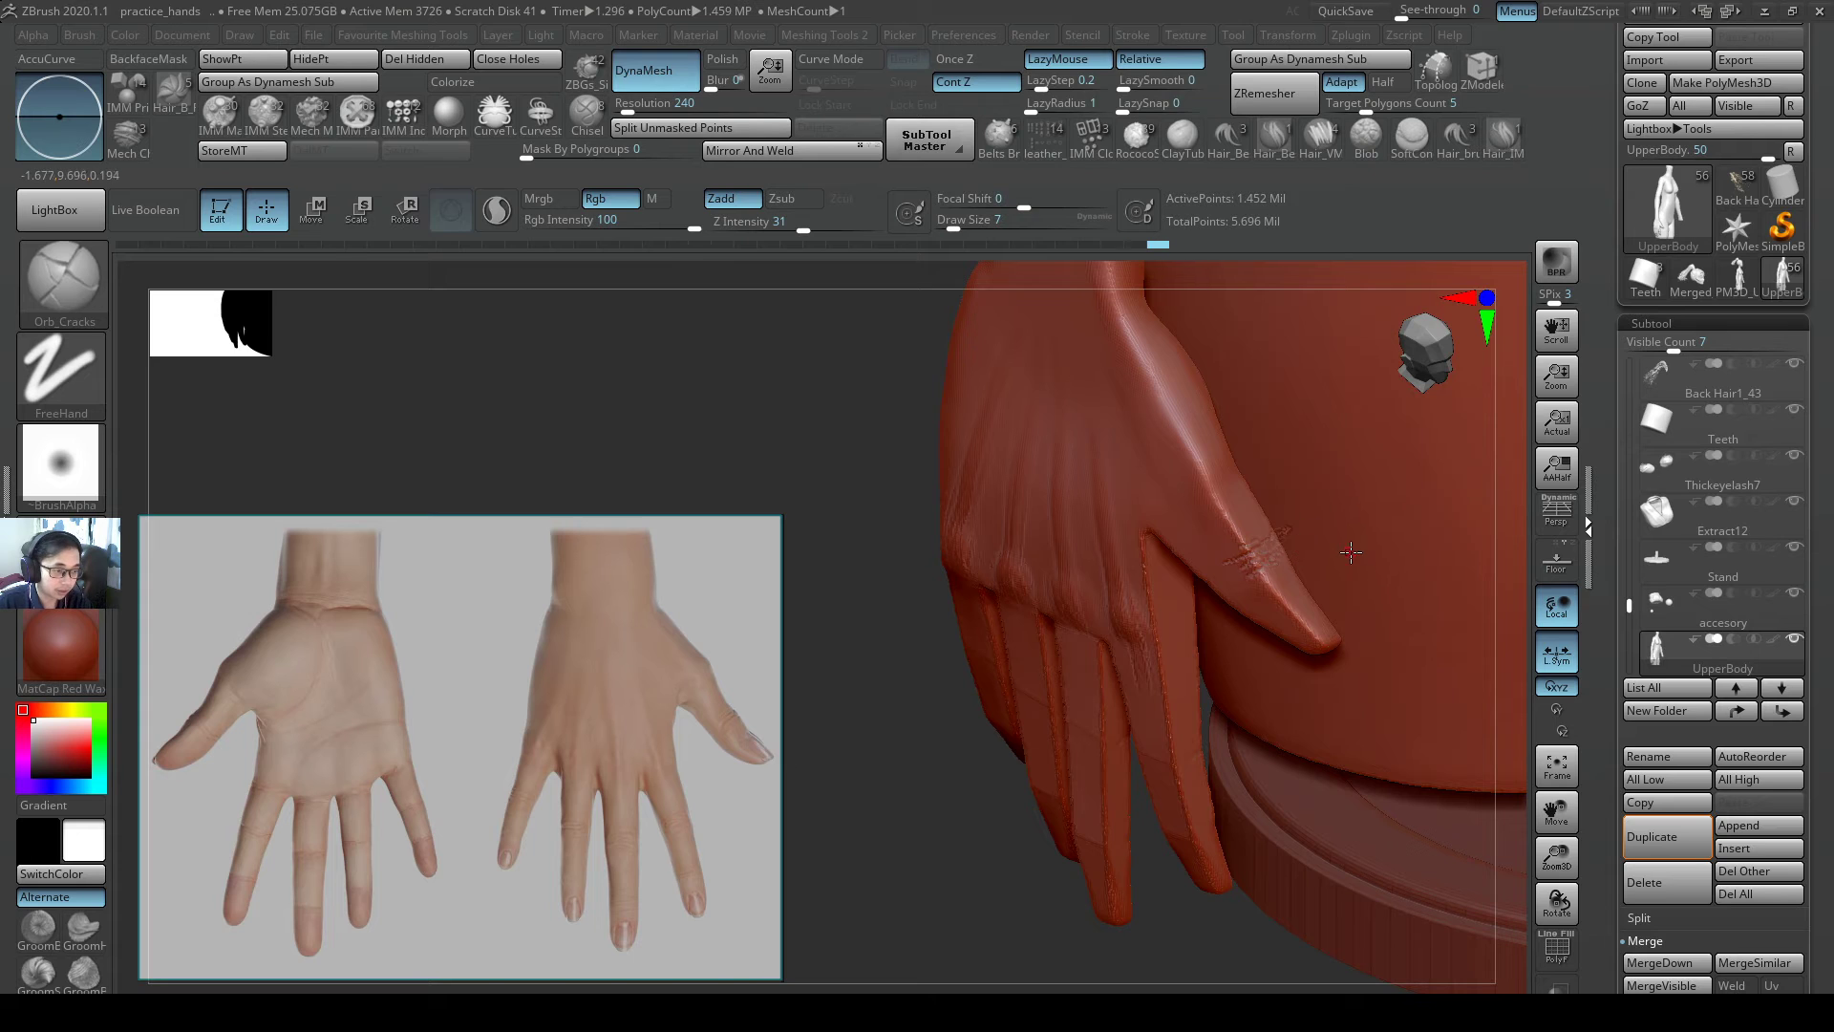
right_drag(1350, 552, 1299, 512)
key(ctrl)
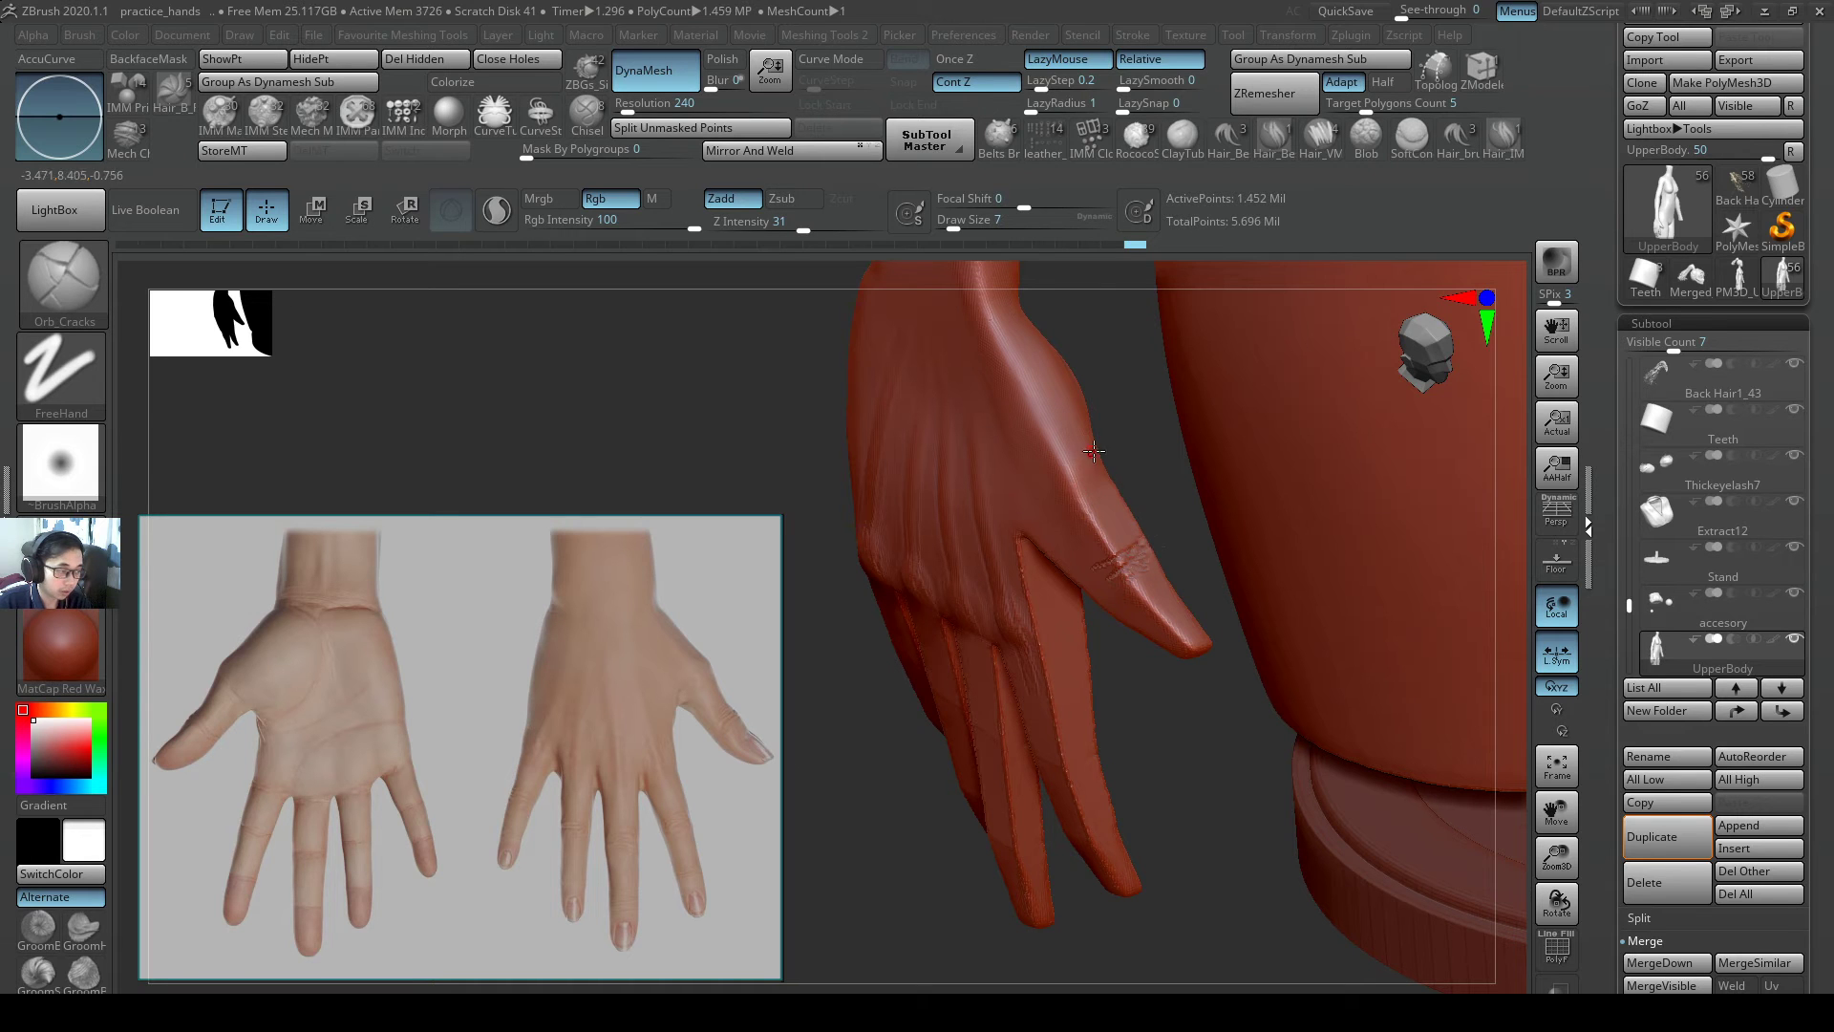
right_drag(1037, 535, 1078, 508)
shift+drag(1048, 521, 1041, 516)
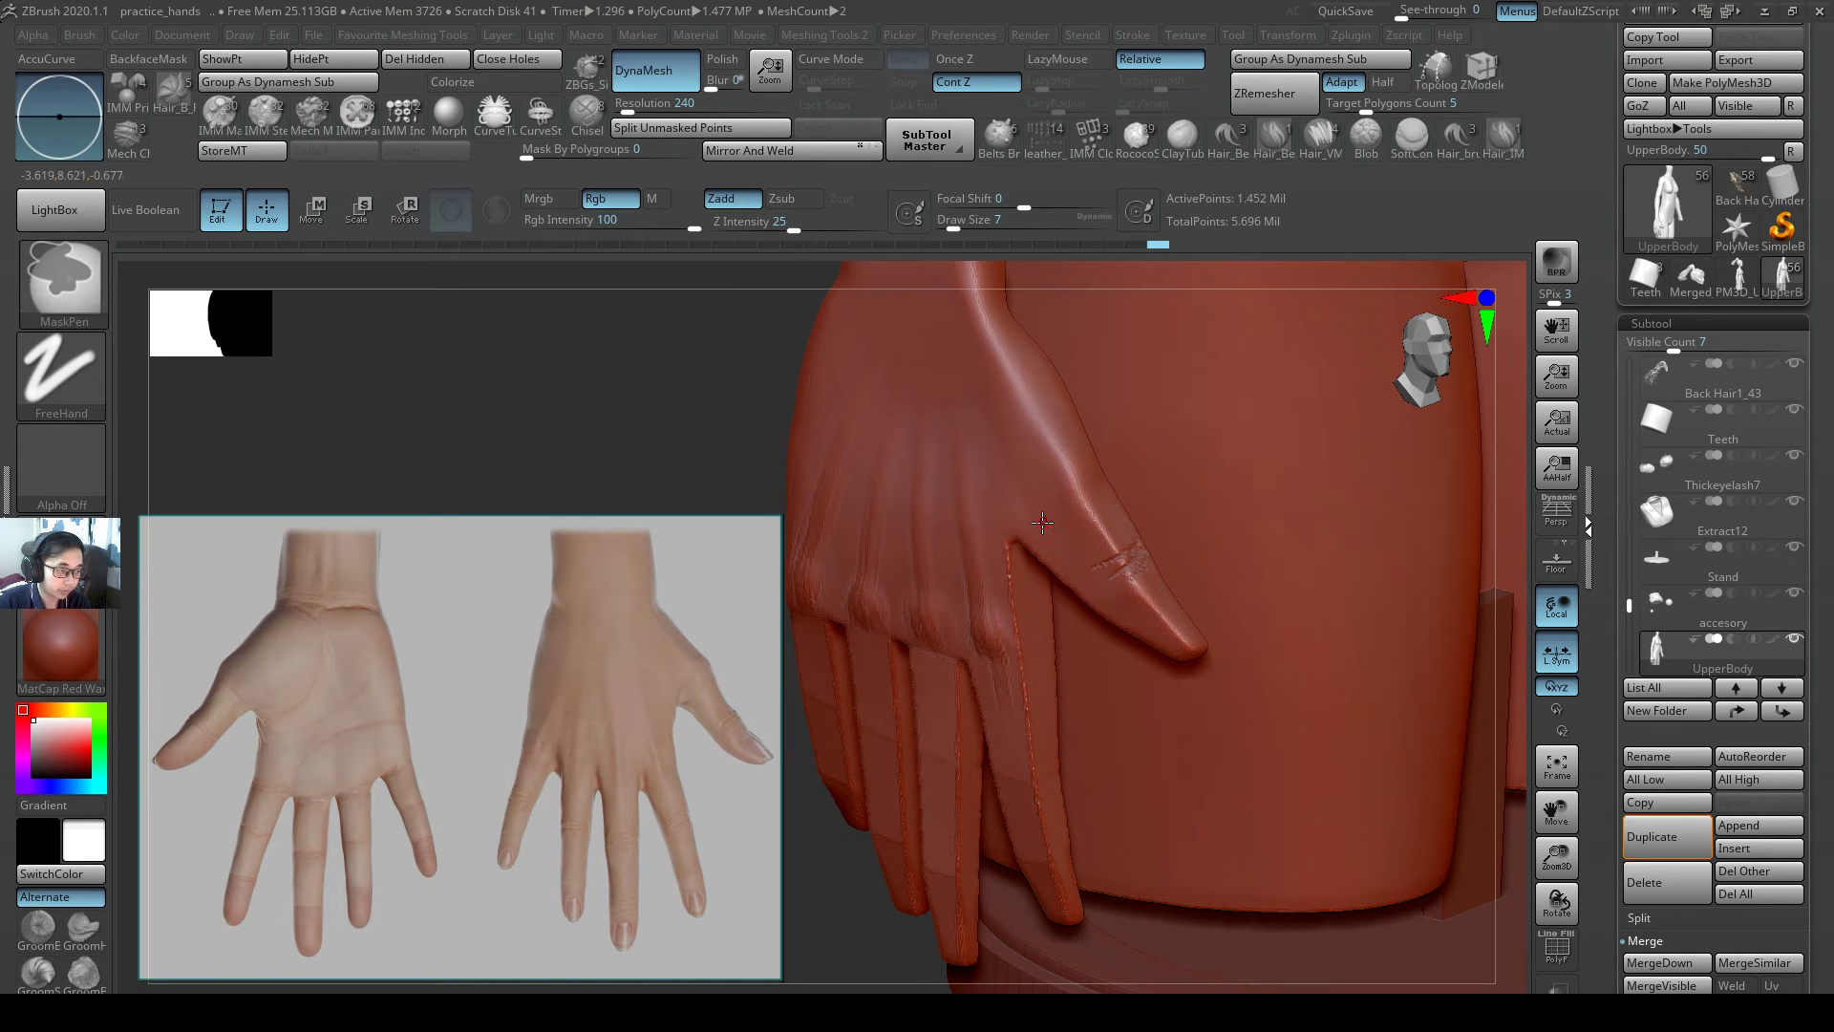
- Carve wrinkles over the joints on the back of all four fingers with Orb_Cracks at draw size 7
right_drag(1028, 714, 1273, 563)
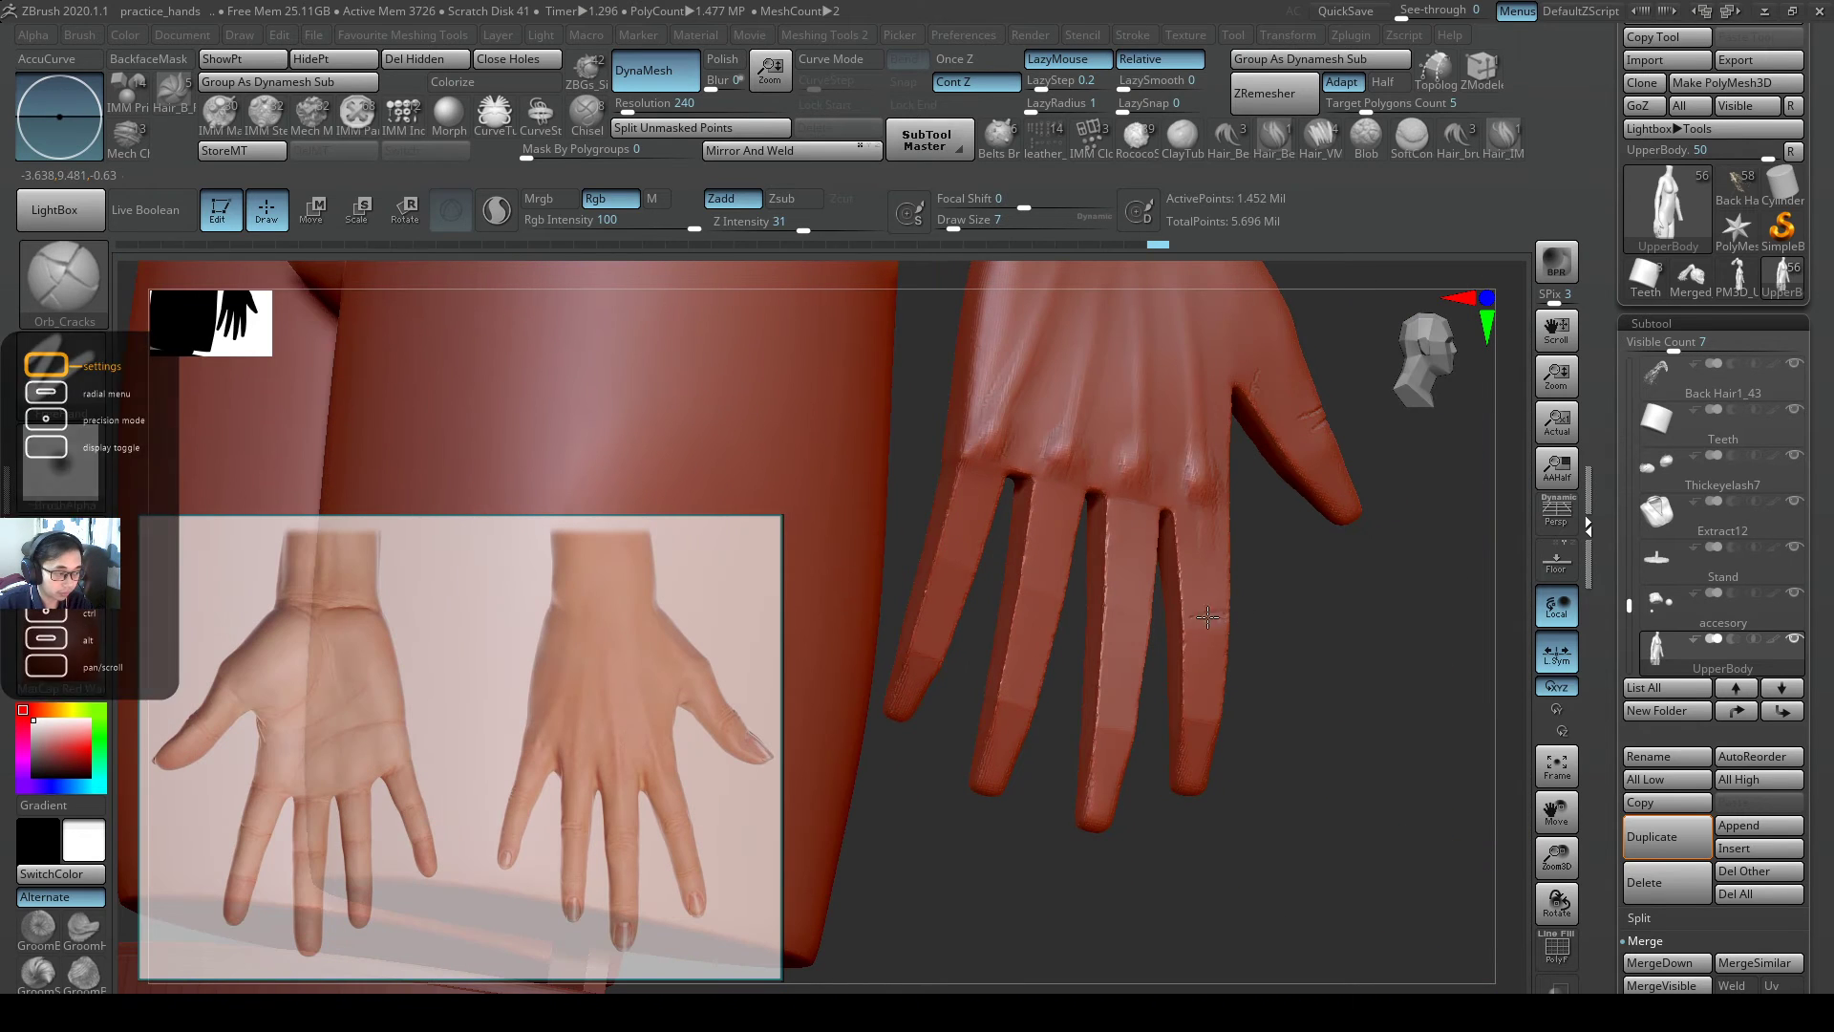
drag(1190, 608, 1226, 602)
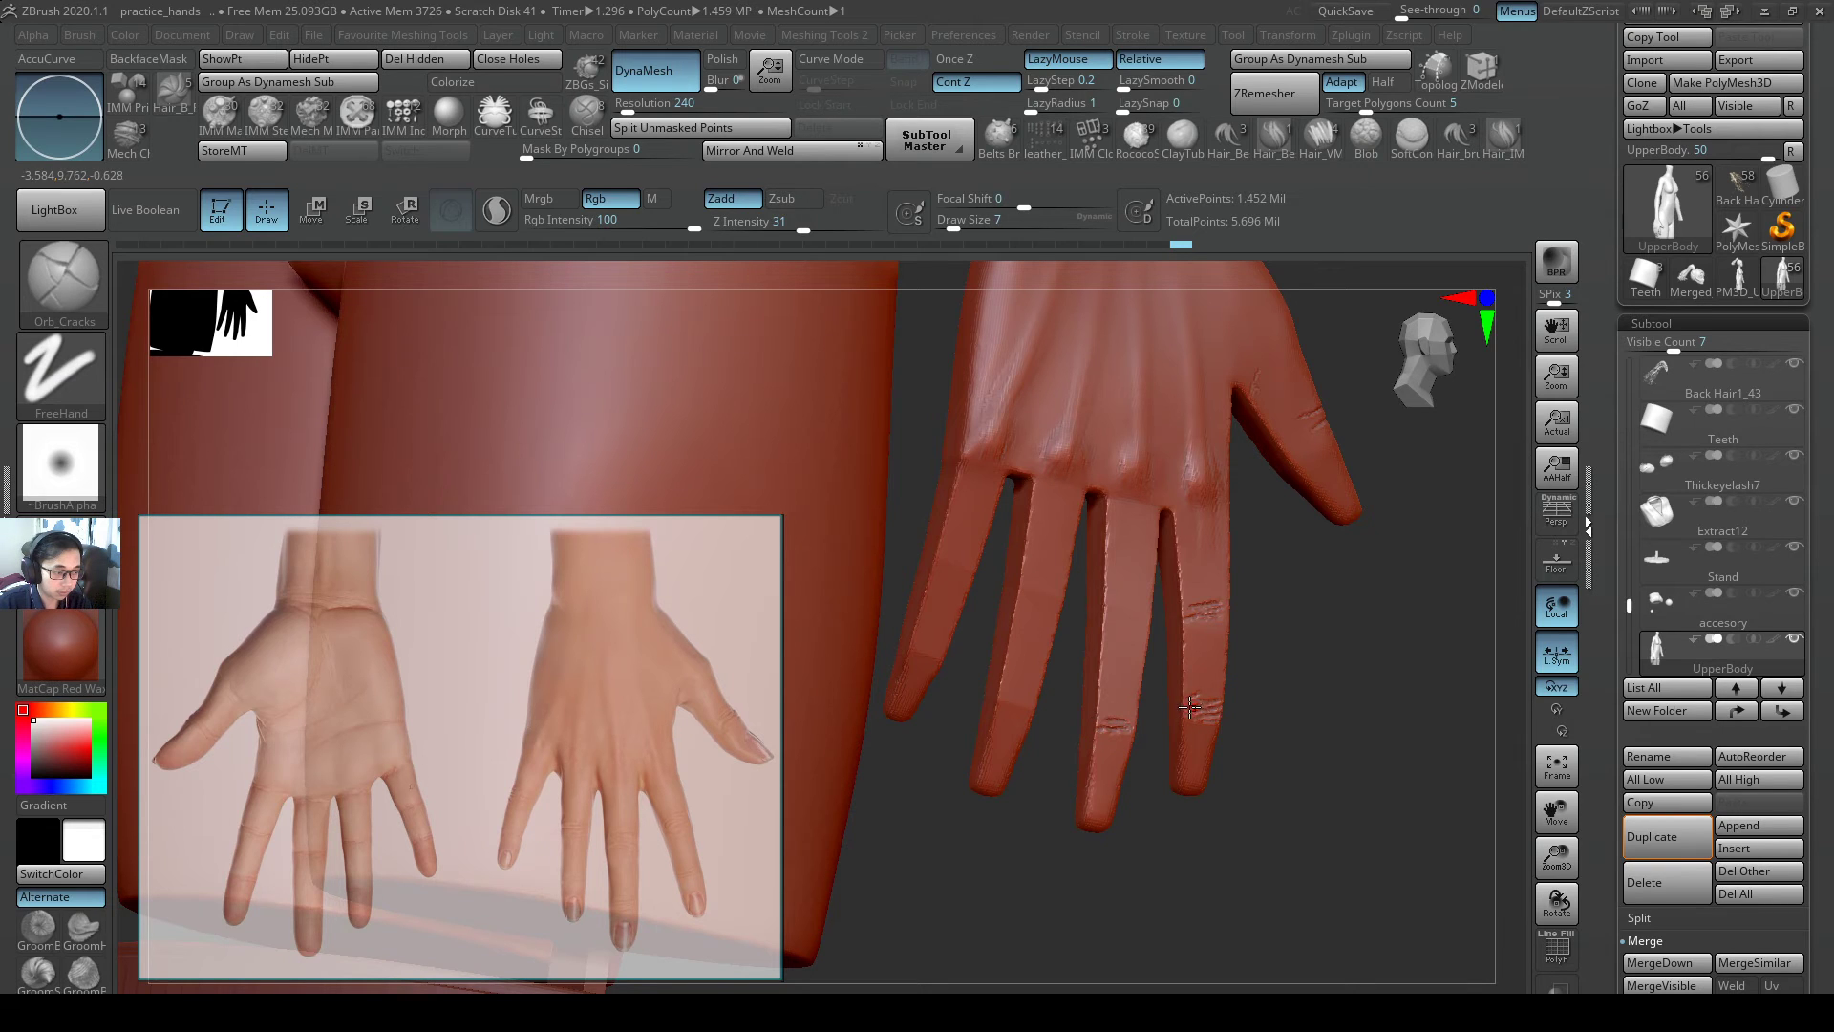
key(ctrl)
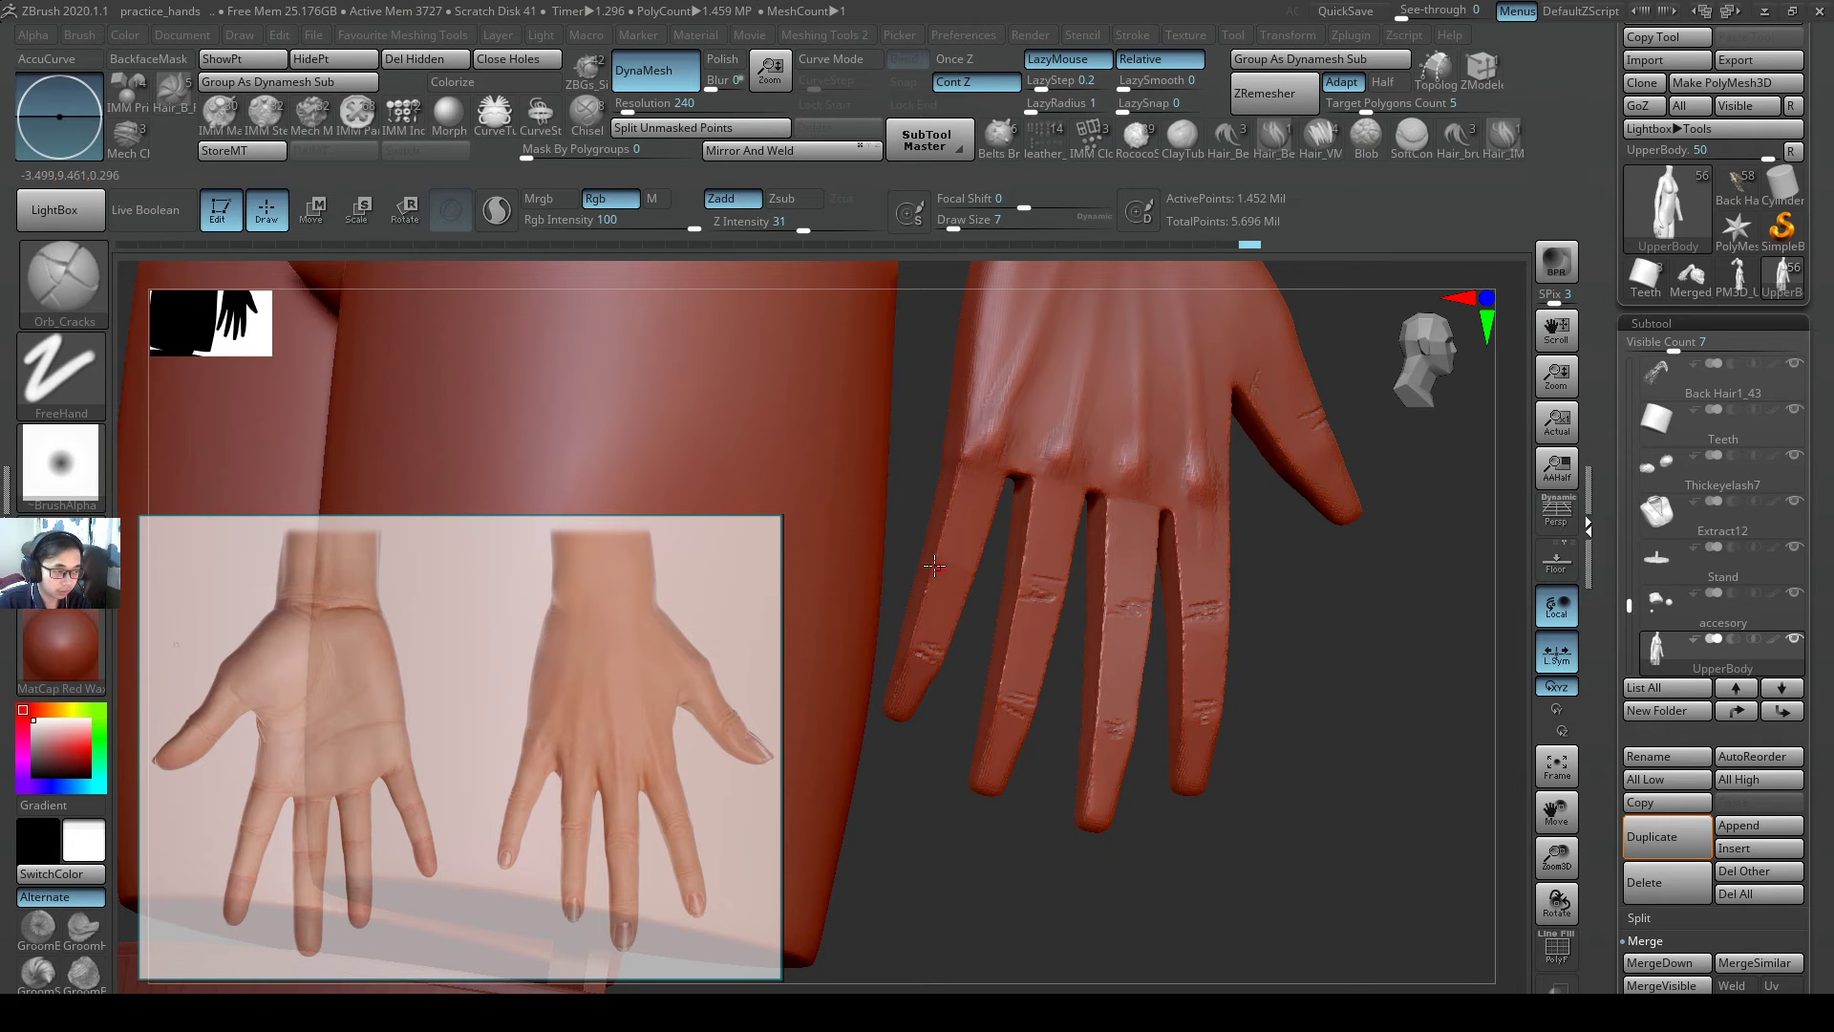
drag(946, 554, 969, 557)
mouse_move(1184, 601)
ctrl+right_down()
mouse_move(1216, 471)
mouse_move(1137, 506)
ctrl+right_up()
mouse_move(1231, 540)
ctrl+right_down()
mouse_move(1248, 582)
mouse_move(1232, 590)
mouse_move(1105, 554)
ctrl+right_up()
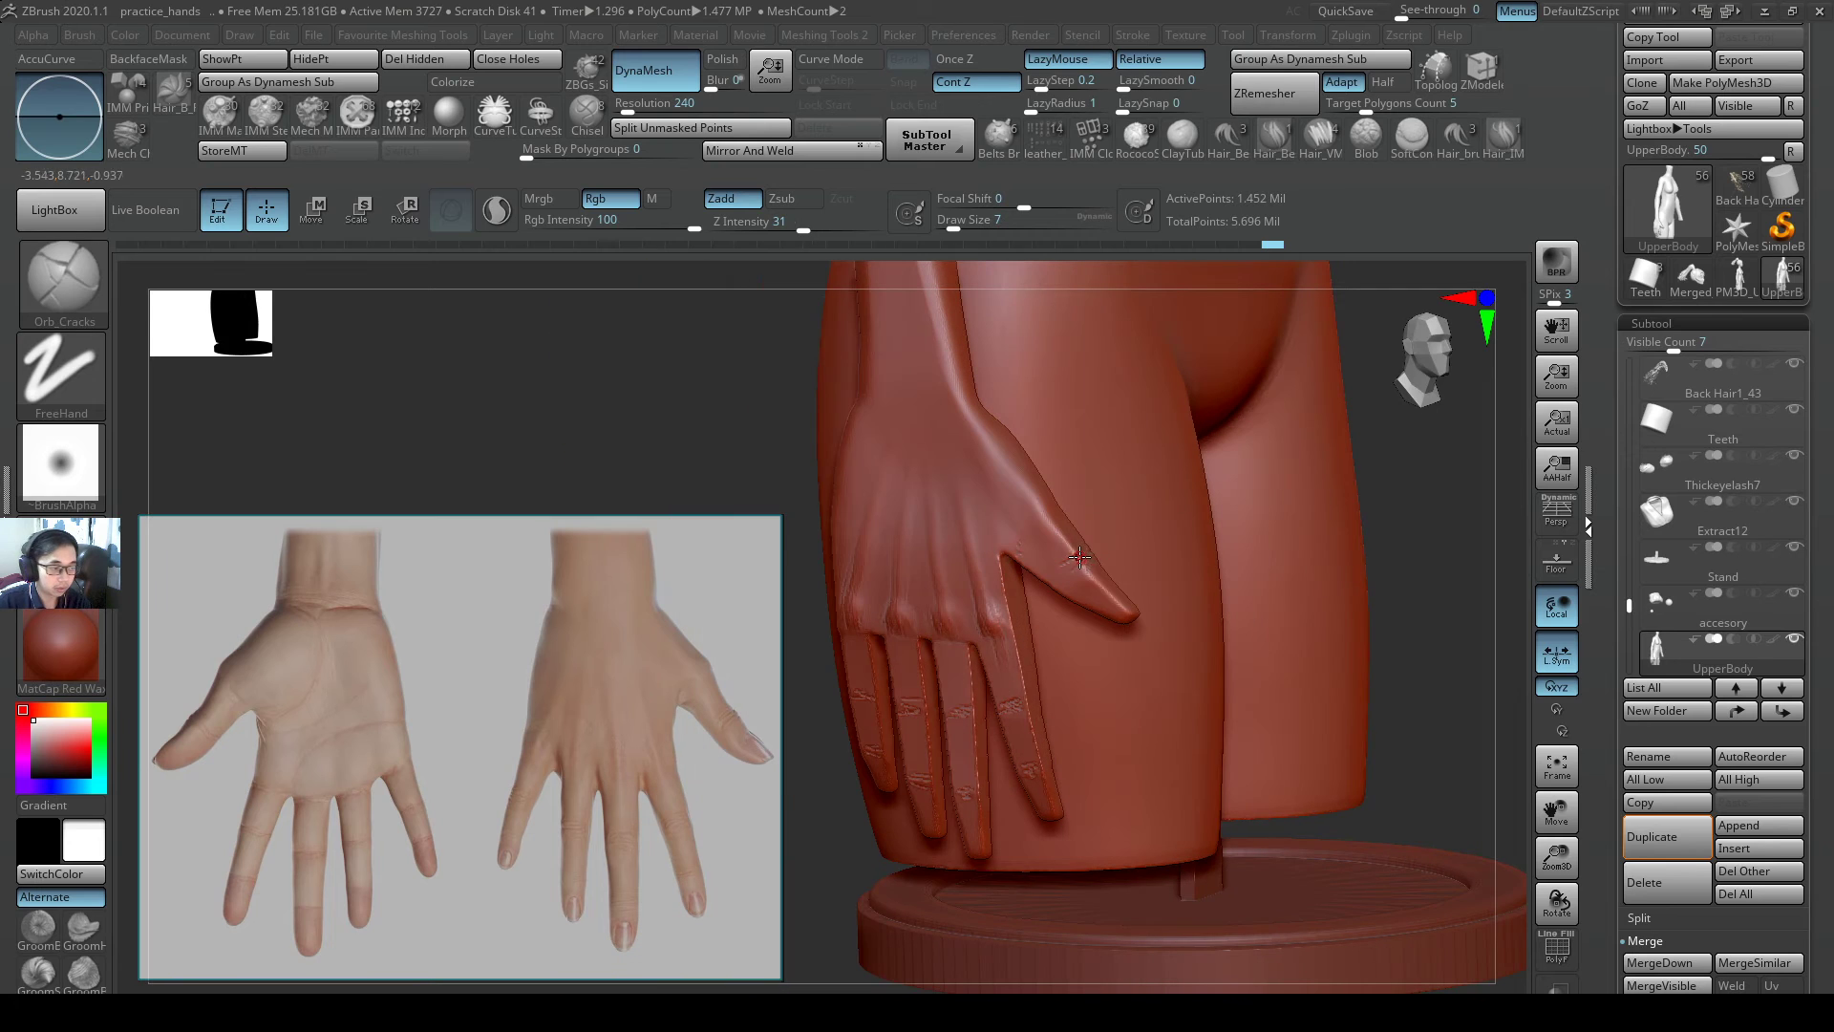
key(b)
key(i)
key(n)
key(s)
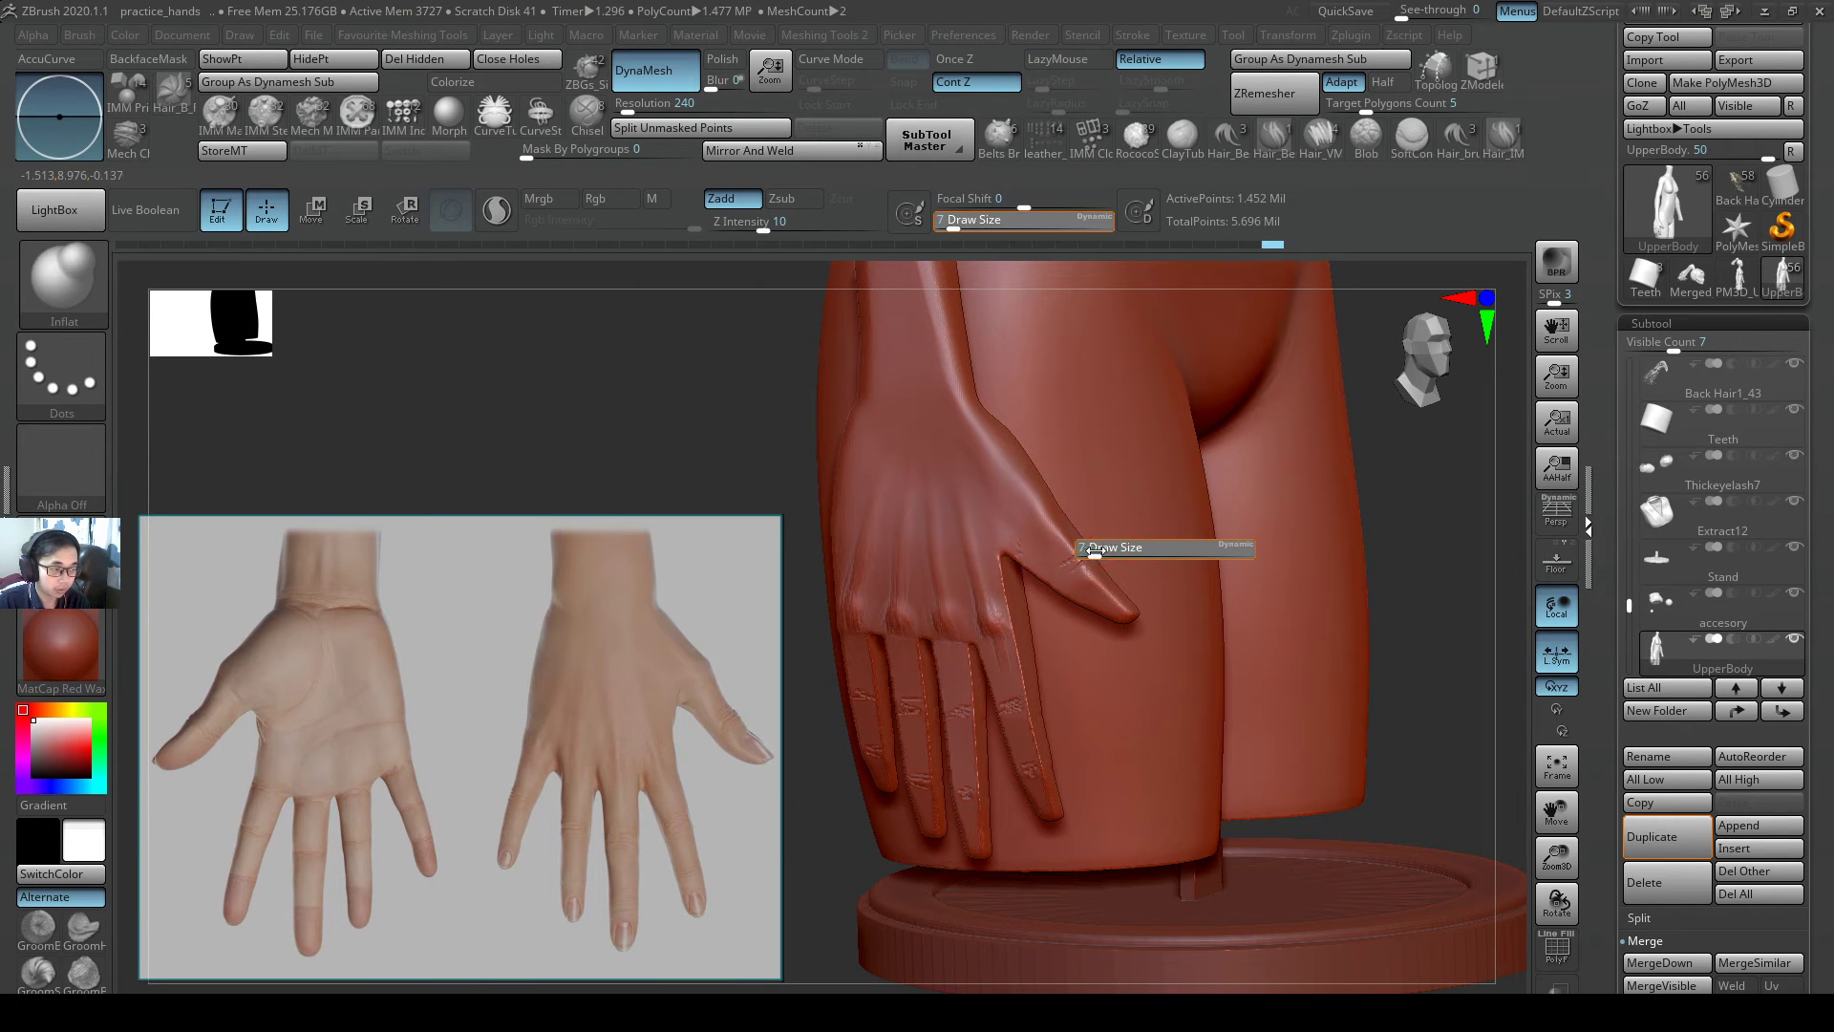
drag(1091, 549, 1110, 549)
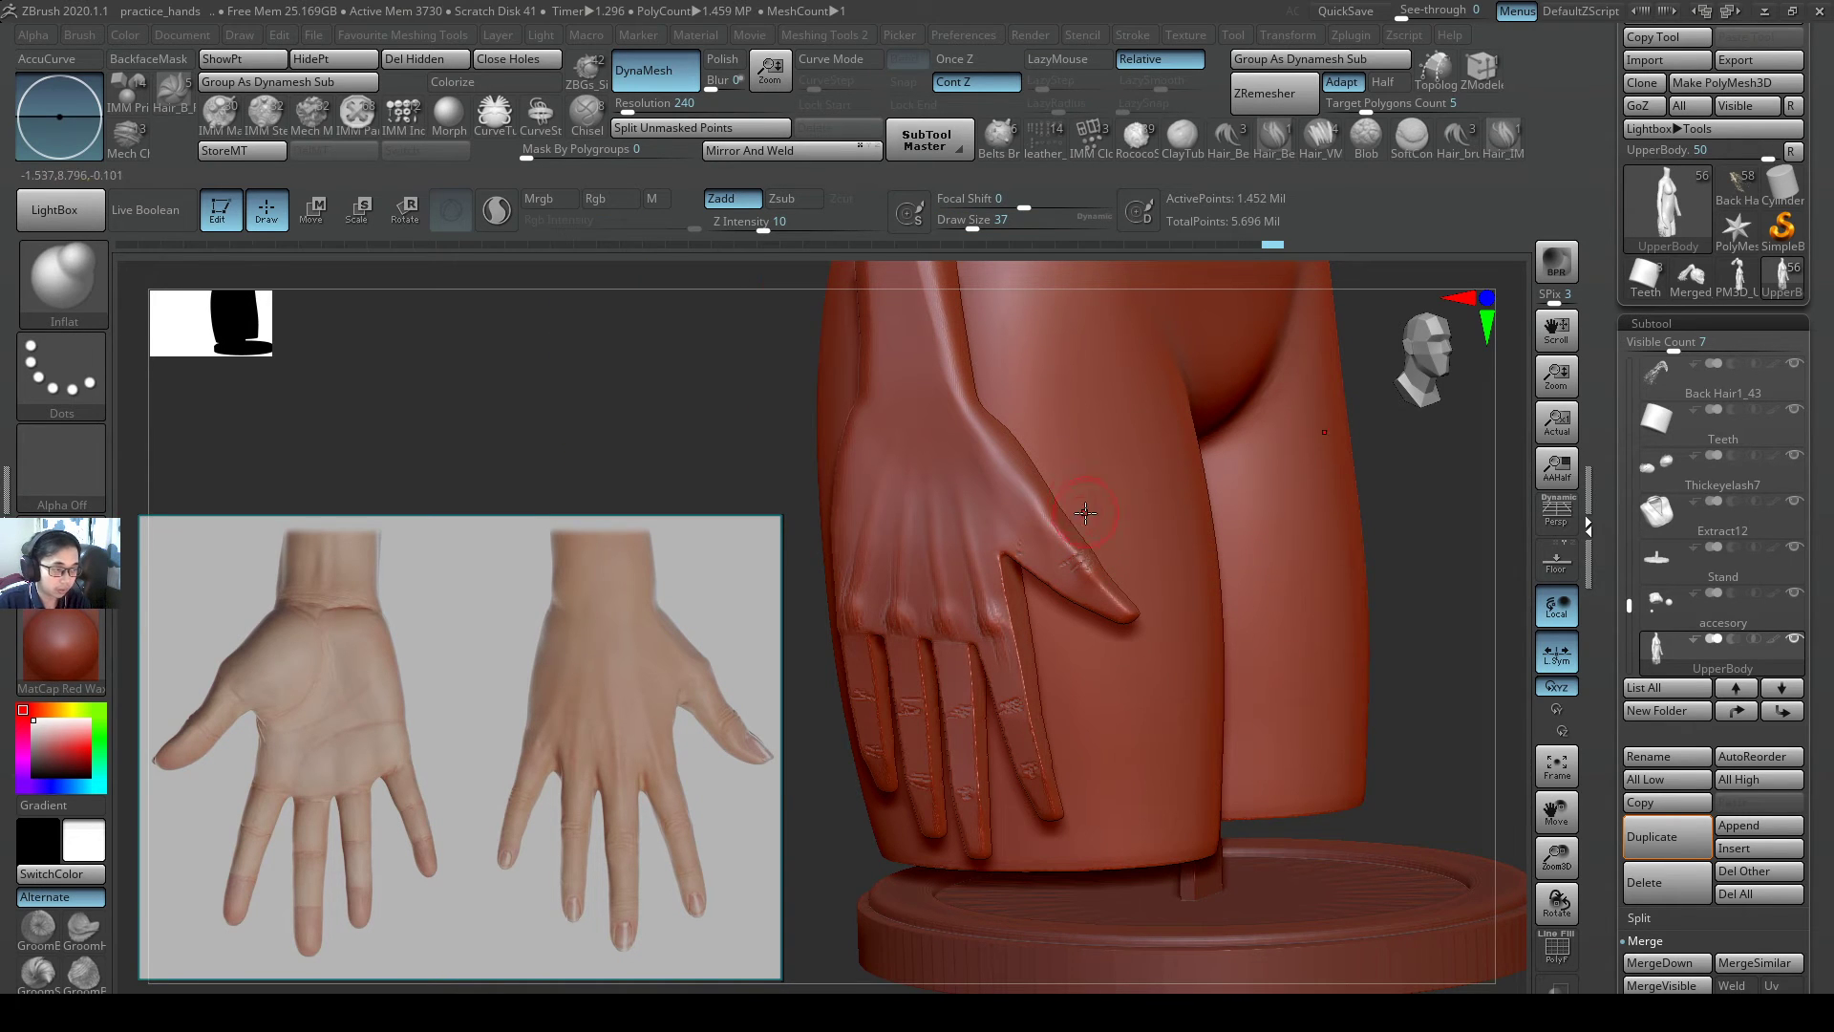
- Reshape the thumb's silhouette with the SnakeHook brush at draw size 51, undoing the unwanted stroke
right_drag(1085, 513, 1058, 459)
key(b)
key(s)
key(h)
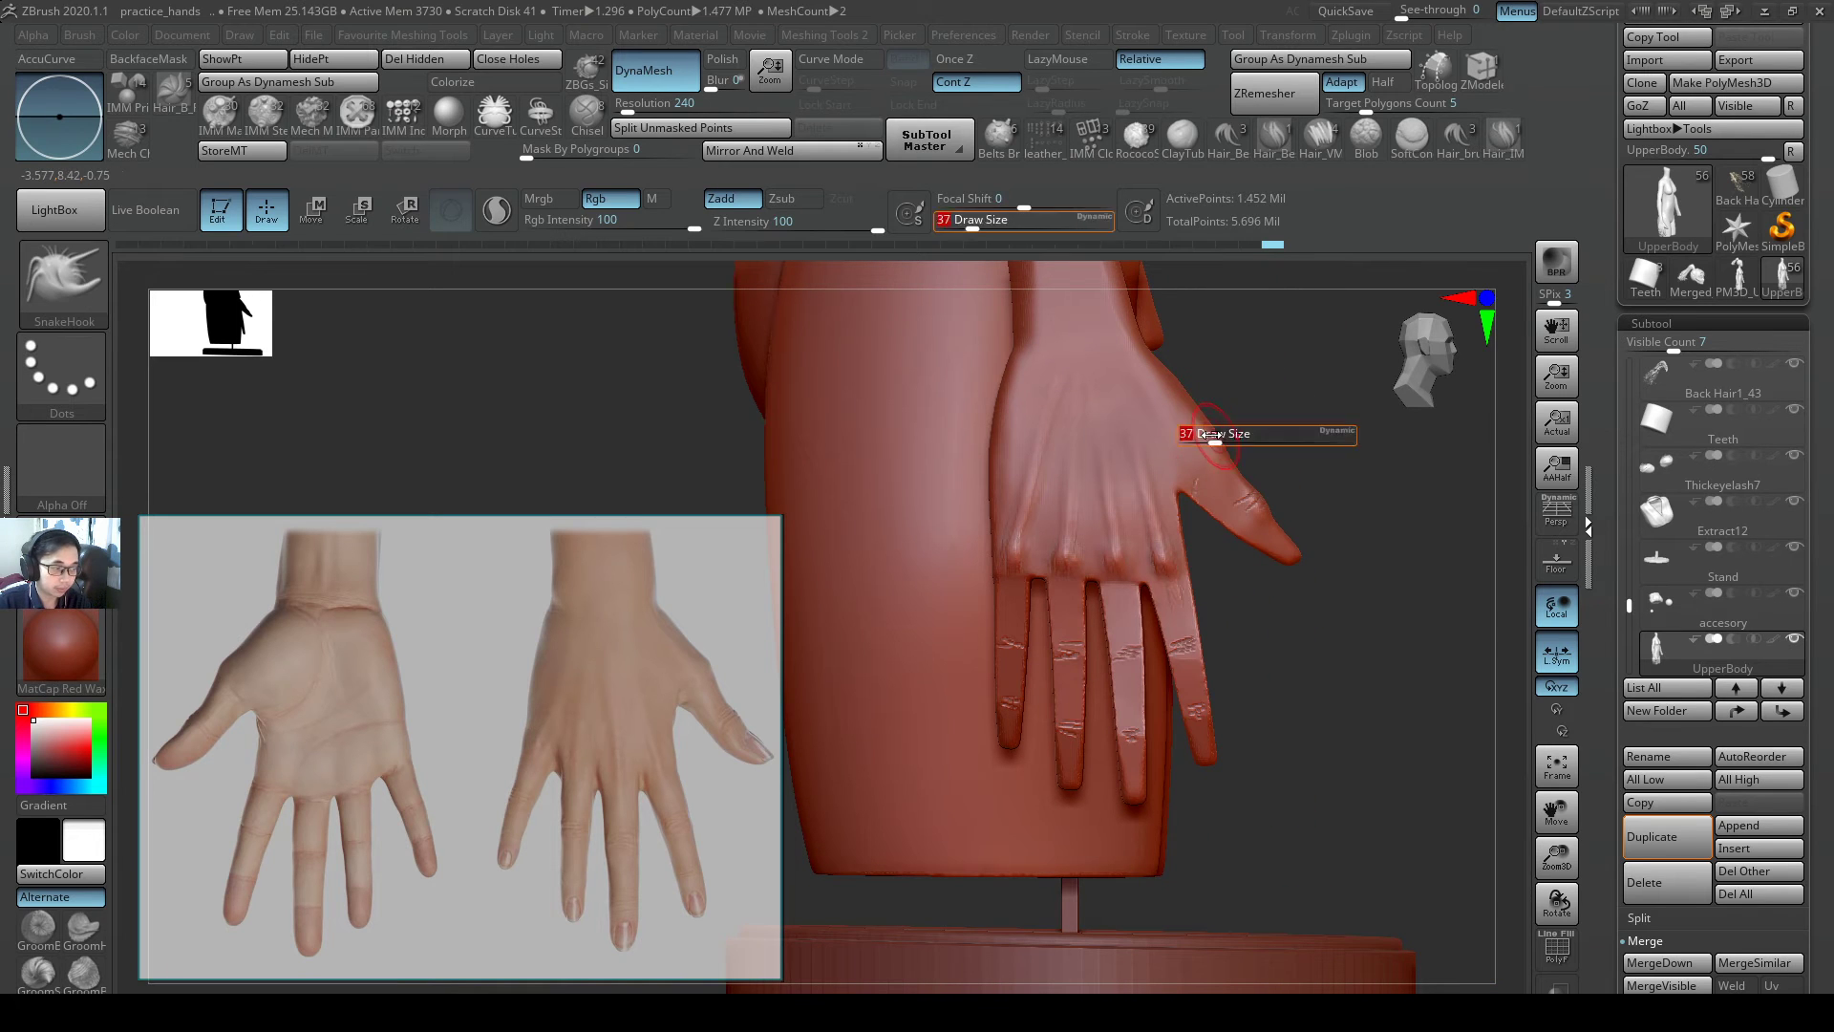
mouse_move(1211, 462)
mouse_down()
mouse_move(1236, 477)
mouse_move(1209, 501)
mouse_up()
key(ctrl+z)
key(s)
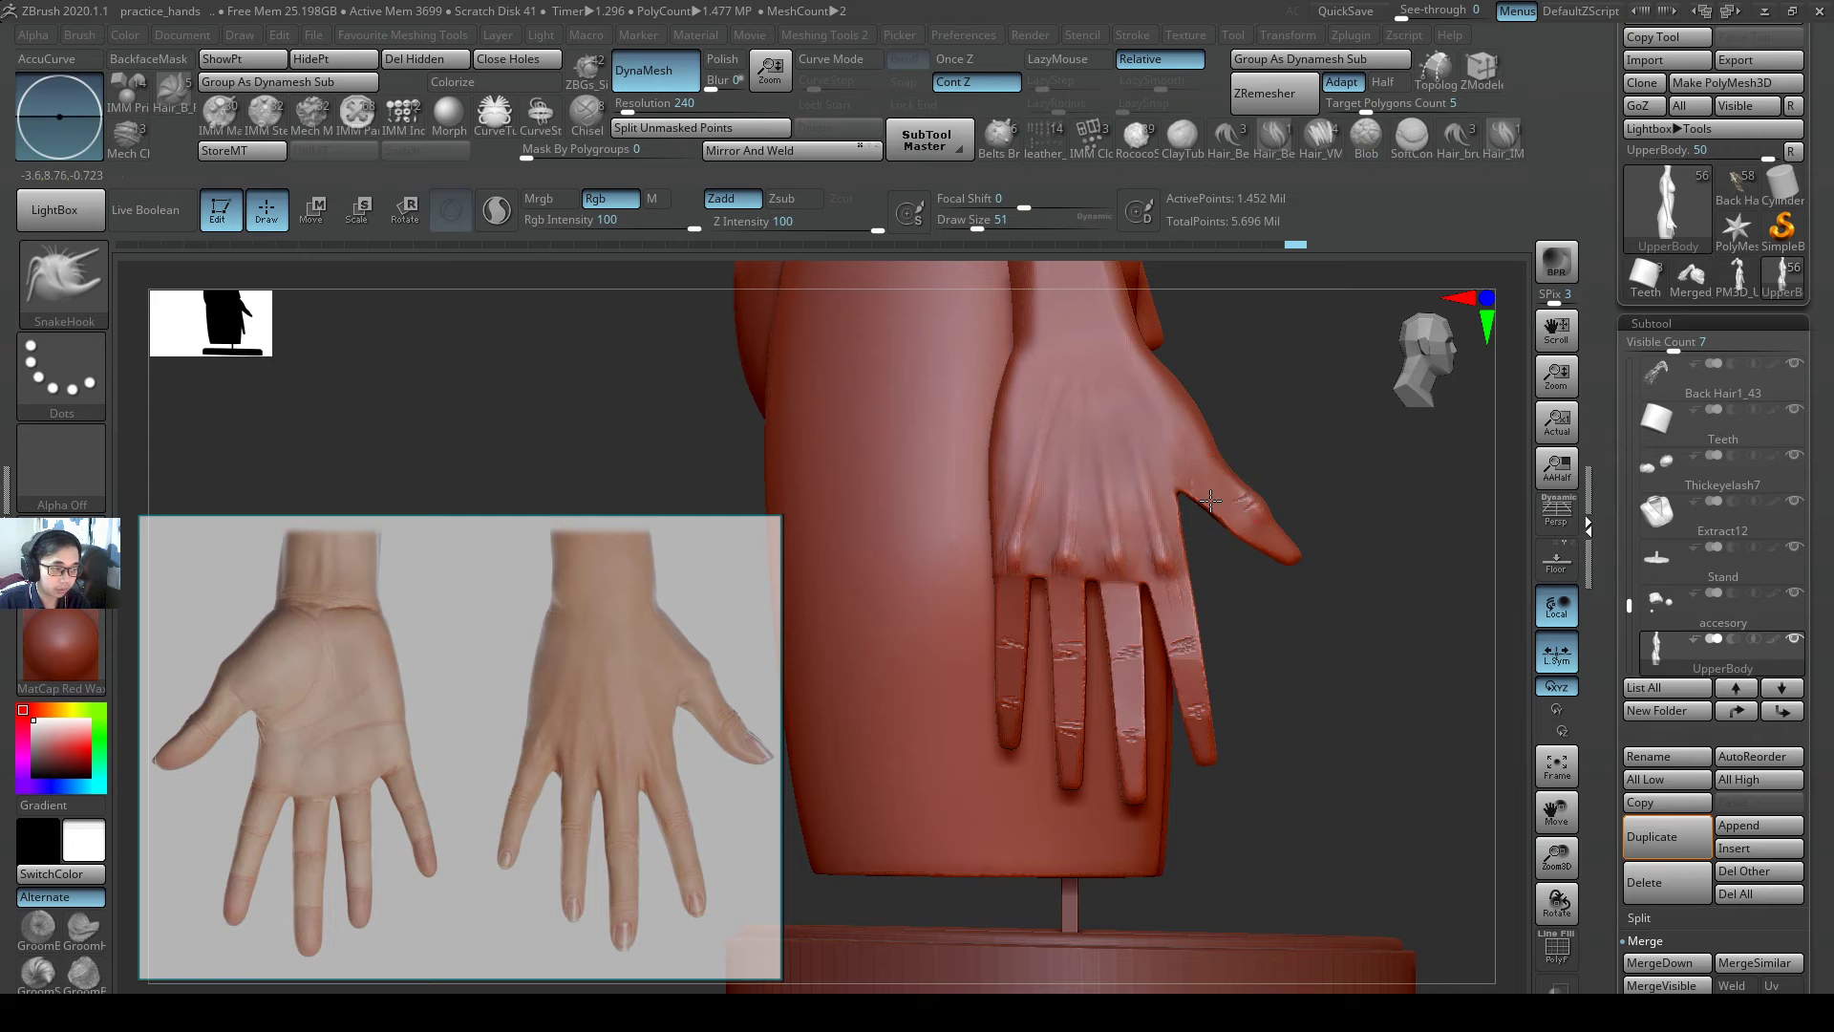
right_drag(1191, 435, 1156, 541)
right_drag(1189, 469, 1233, 437)
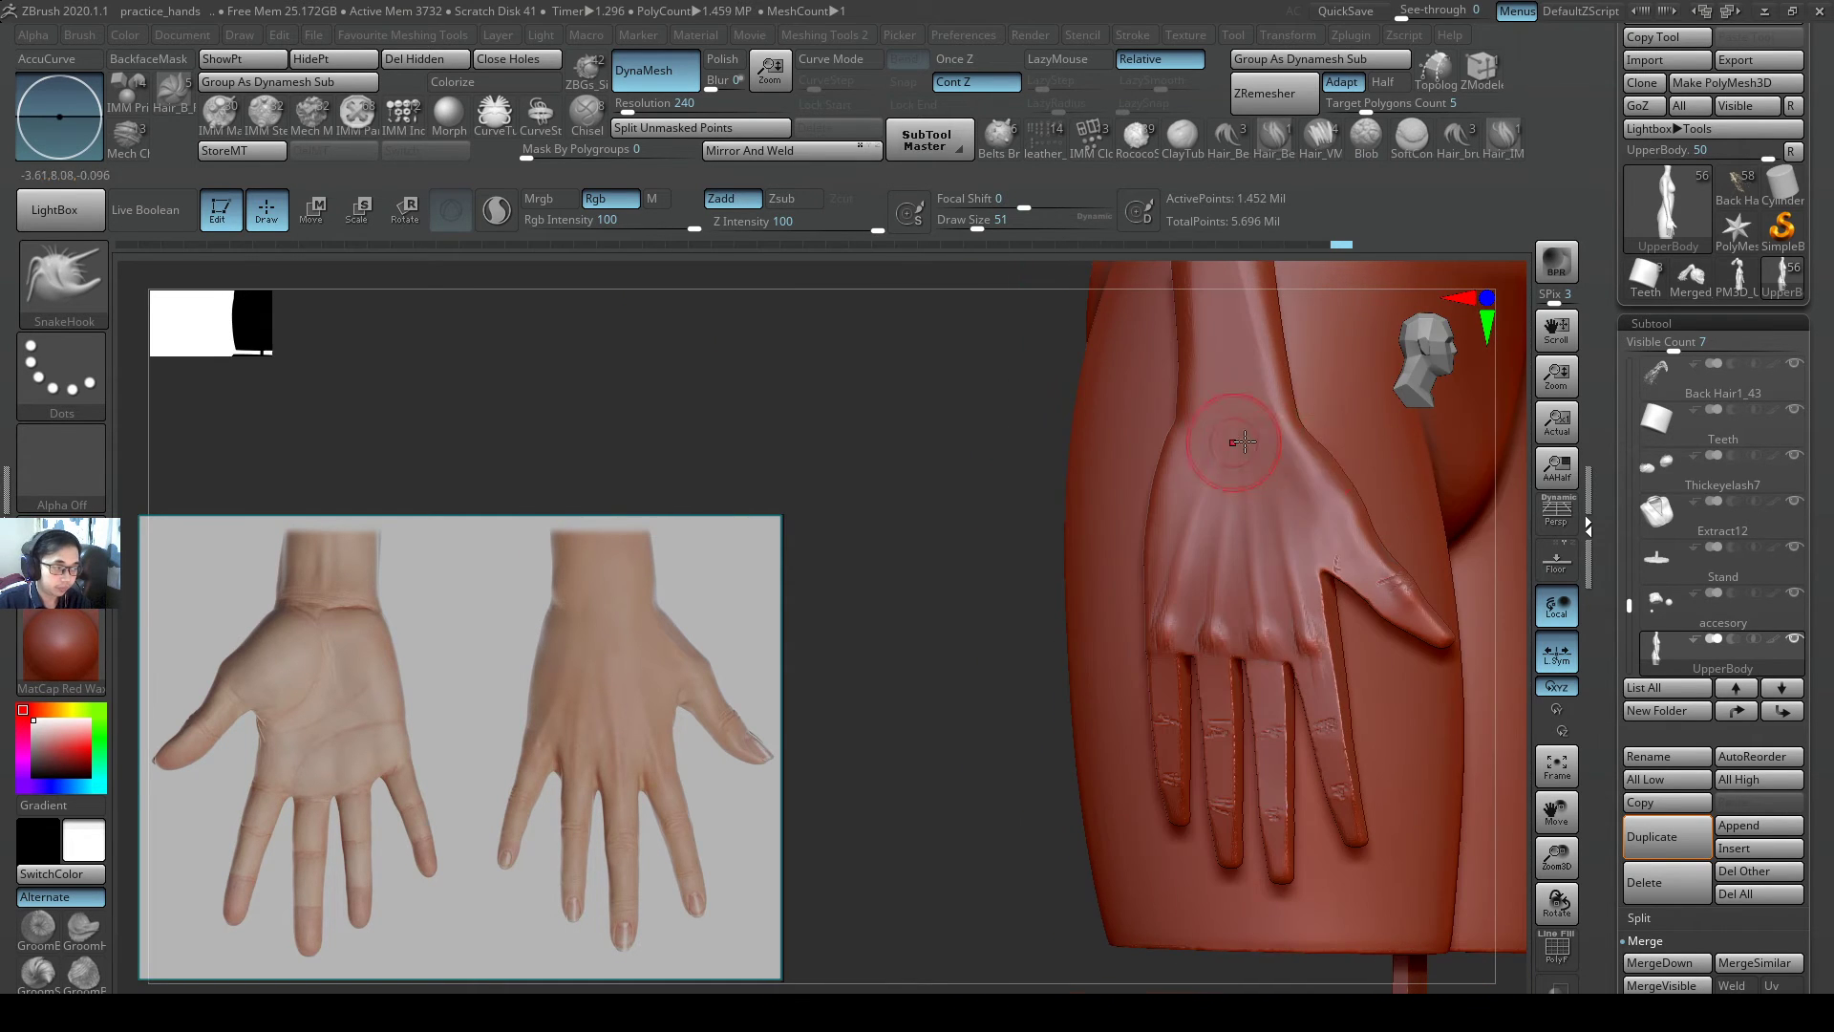
key(ctrl)
mouse_move(1378, 469)
ctrl+right_down()
mouse_move(1331, 547)
mouse_move(1337, 502)
mouse_move(1356, 516)
ctrl+right_up()
mouse_move(1357, 516)
ctrl+right_down()
mouse_move(1412, 561)
mouse_move(1248, 498)
mouse_move(1243, 529)
mouse_move(1142, 641)
ctrl+right_up()
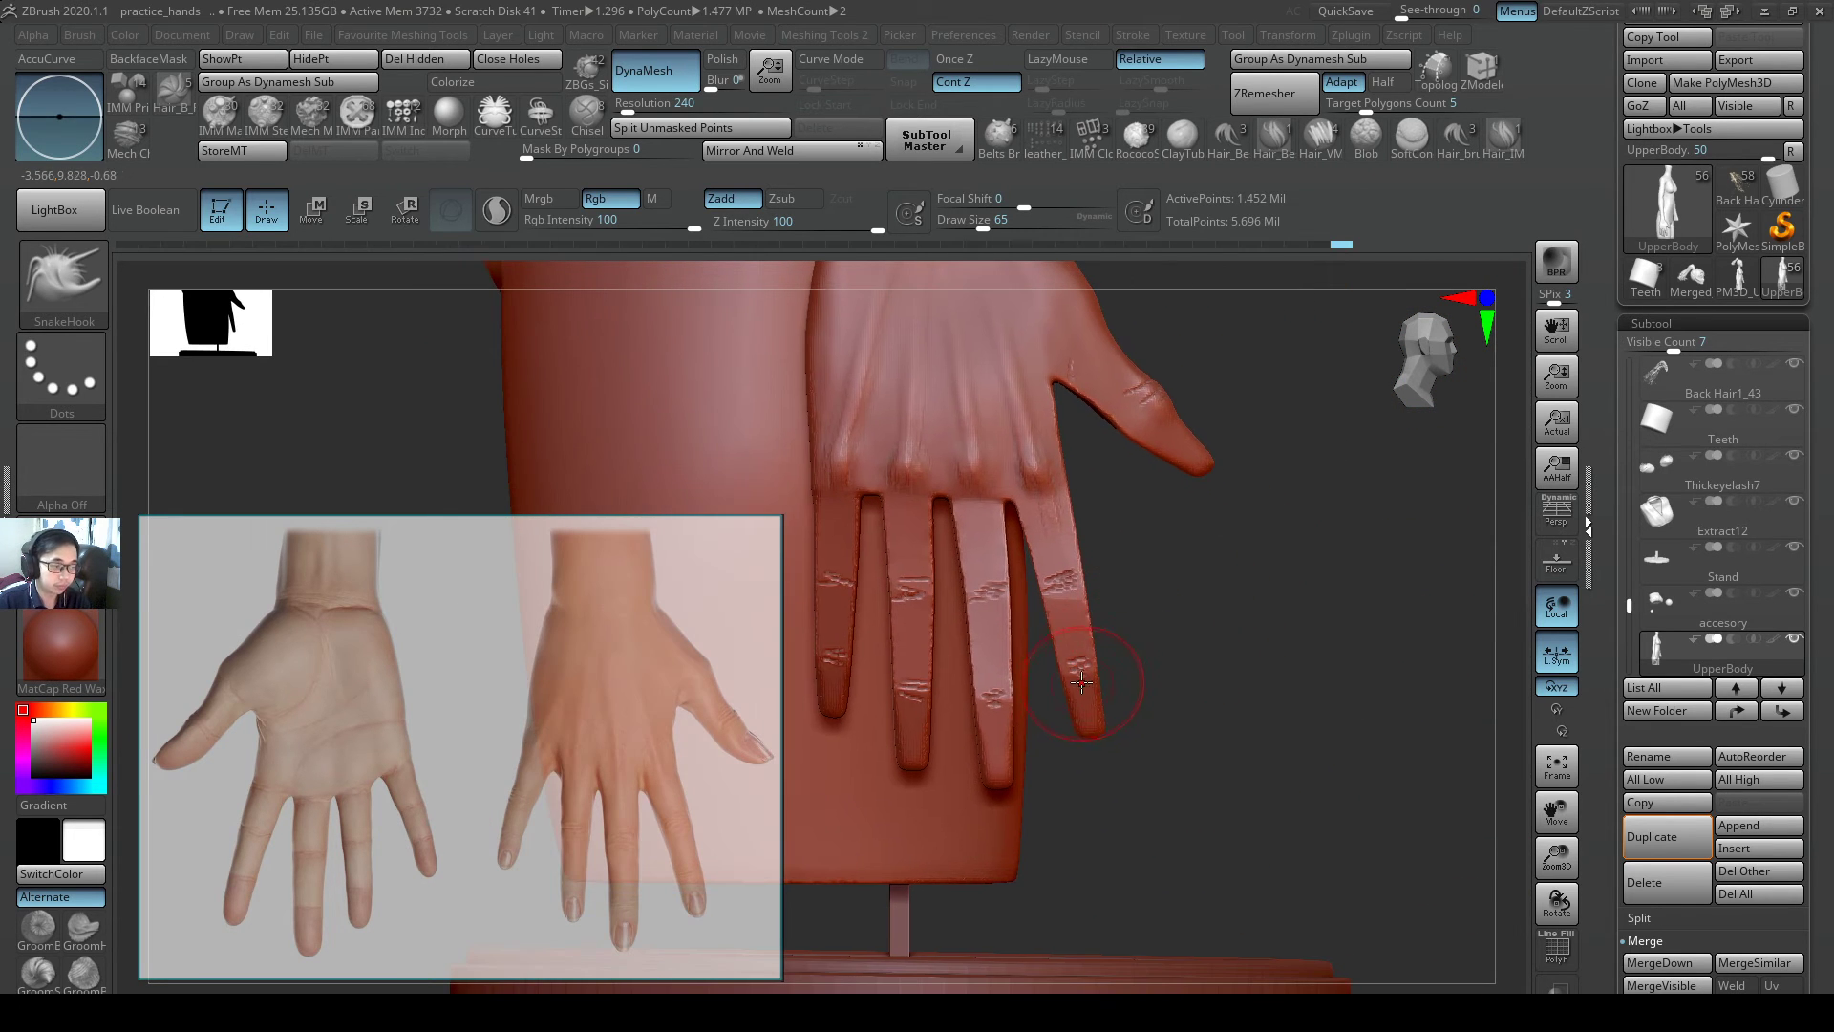
key(b)
key(p)
key(i)
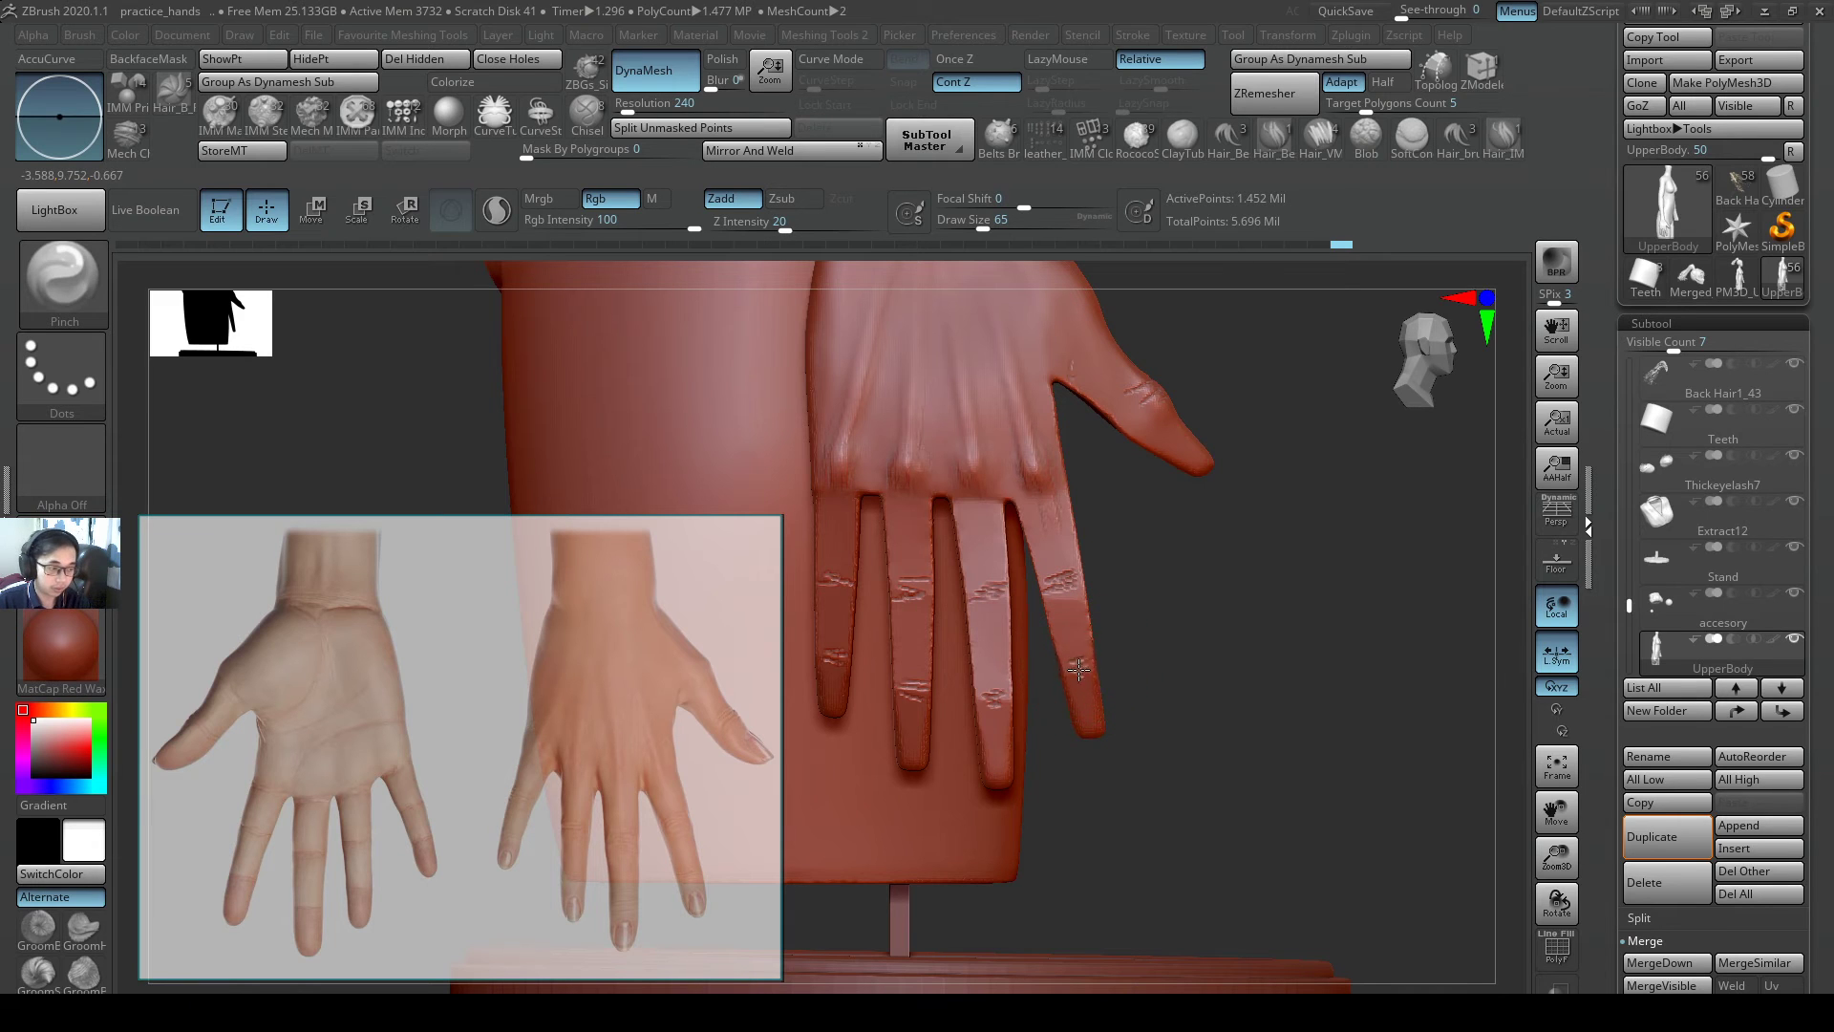
- Adjust the outlines of the fingers around their joints with the SnakeHook brush at draw size 39
key(b)
key(s)
key(h)
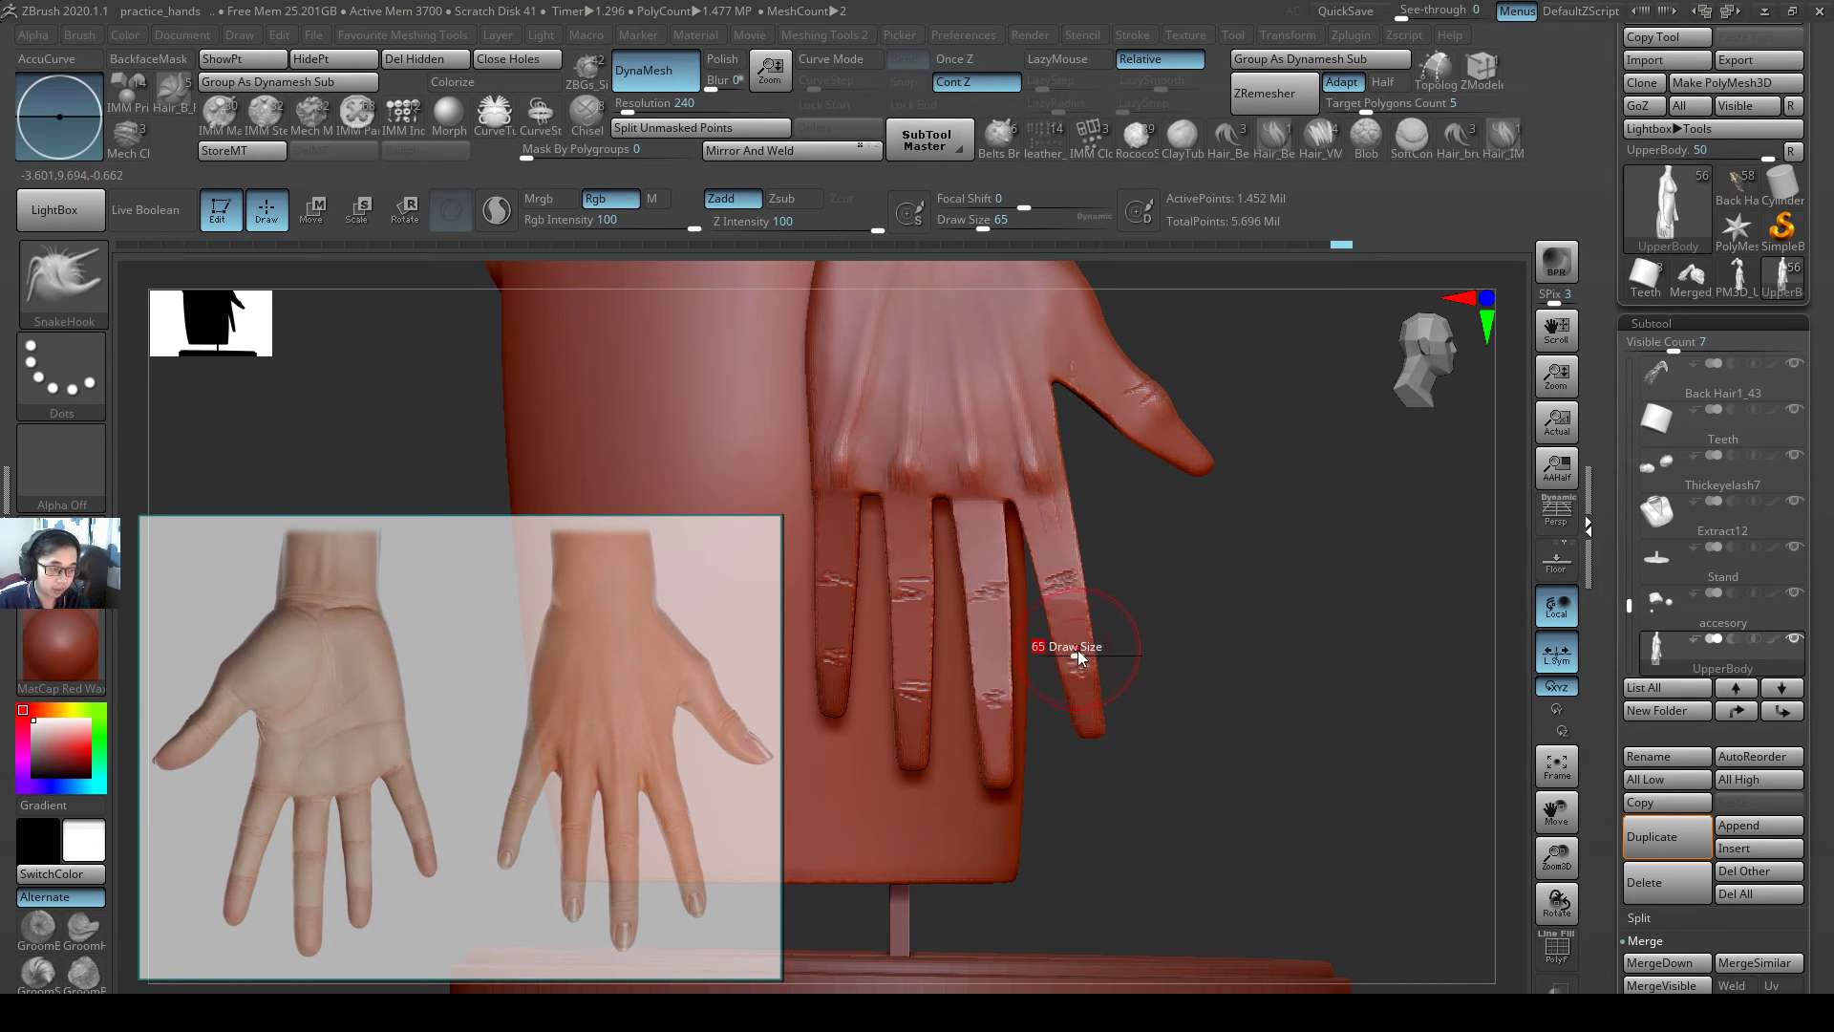
key(s)
key(s)
drag(1076, 651, 1067, 652)
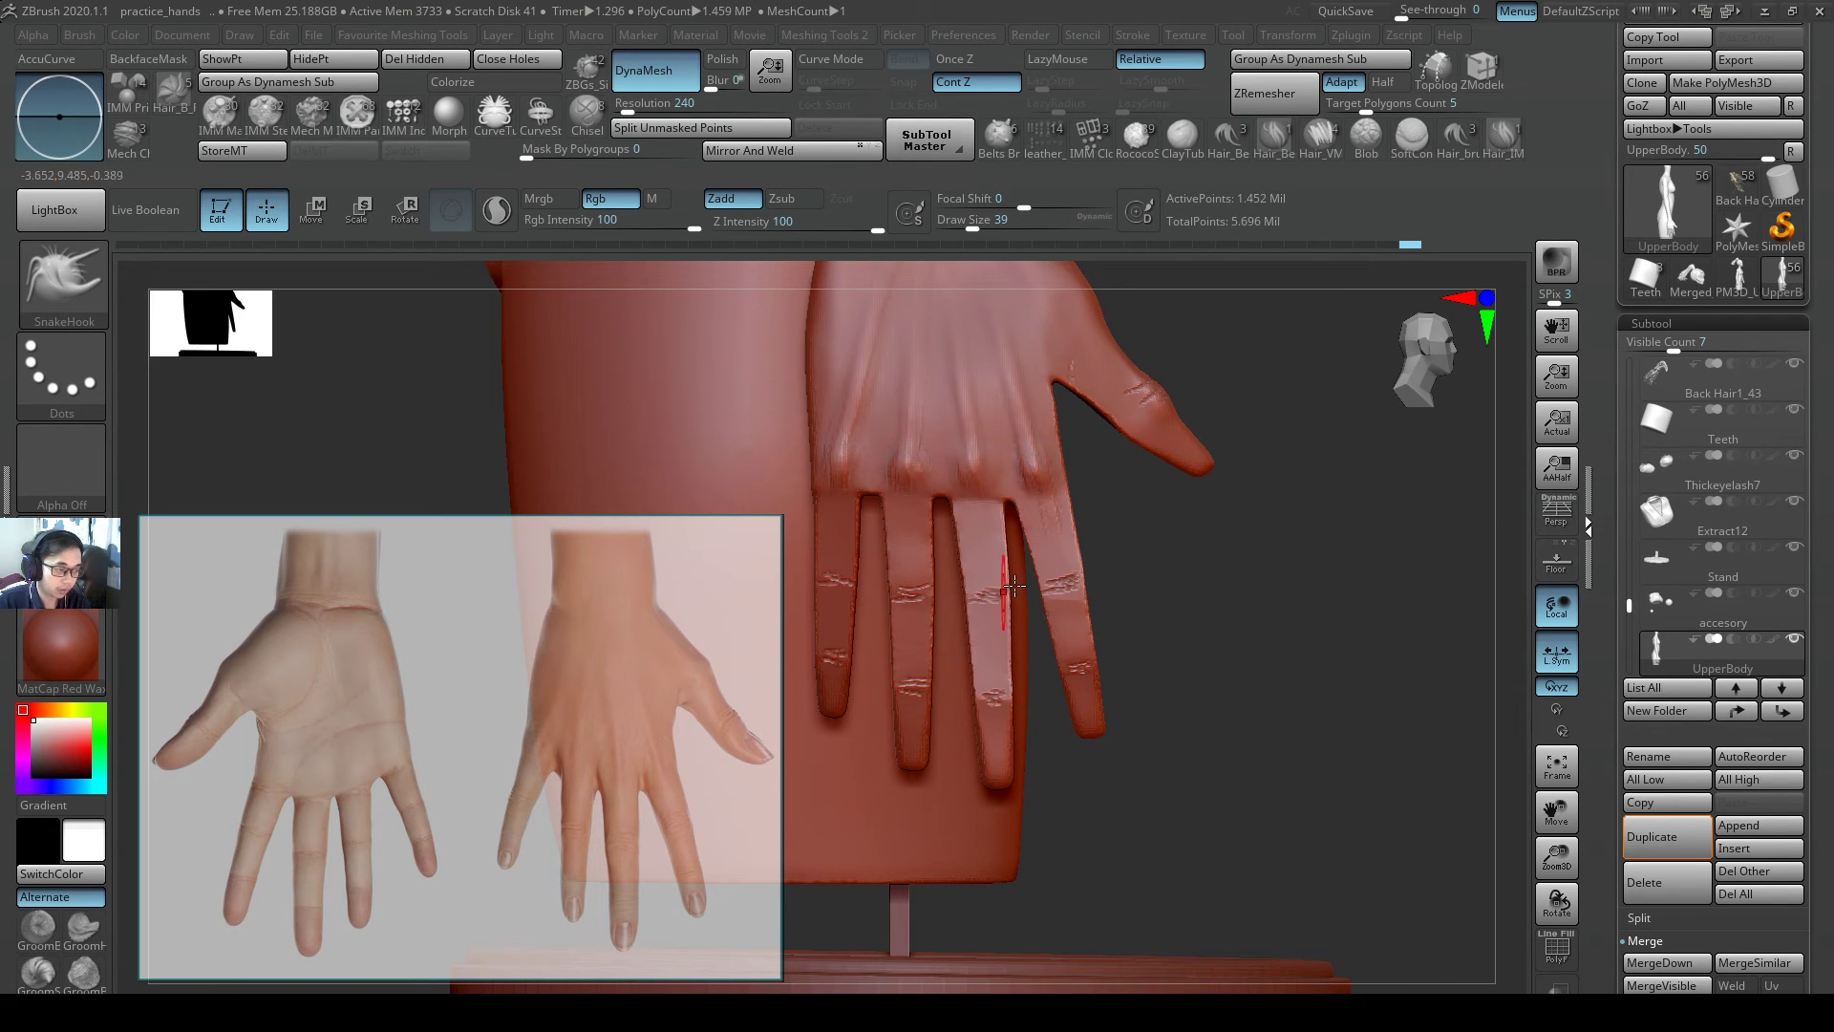
- Check the hand against the whole figure and adjust its overall shape with SnakeHook at draw size 182
mouse_move(1015, 585)
right_down()
mouse_move(1175, 495)
mouse_move(1208, 530)
mouse_move(1089, 600)
mouse_move(1044, 577)
mouse_move(1060, 536)
mouse_move(1179, 634)
mouse_move(1265, 607)
mouse_move(1270, 626)
mouse_move(1137, 579)
mouse_move(1074, 719)
right_up()
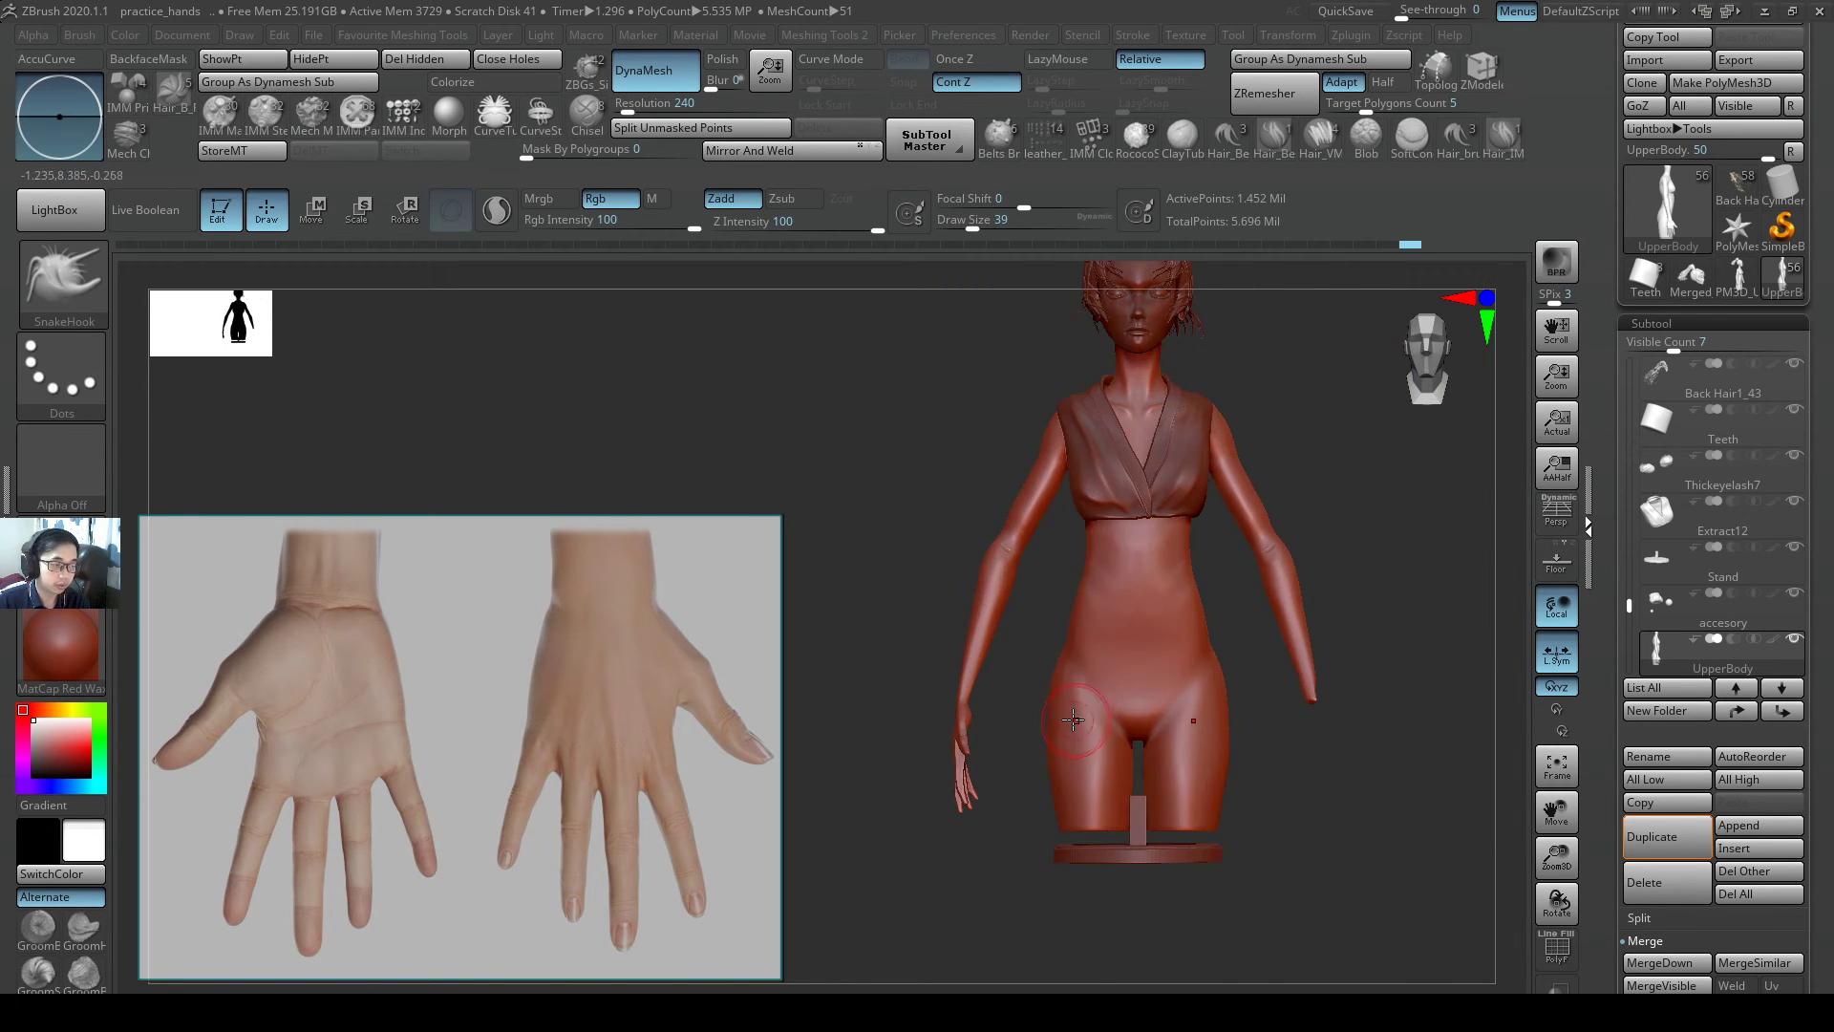
key(s)
drag(1019, 755, 1037, 754)
mouse_move(1069, 761)
right_down()
mouse_move(1190, 730)
mouse_move(1047, 725)
mouse_move(1224, 669)
mouse_move(1060, 675)
mouse_move(1015, 840)
right_up()
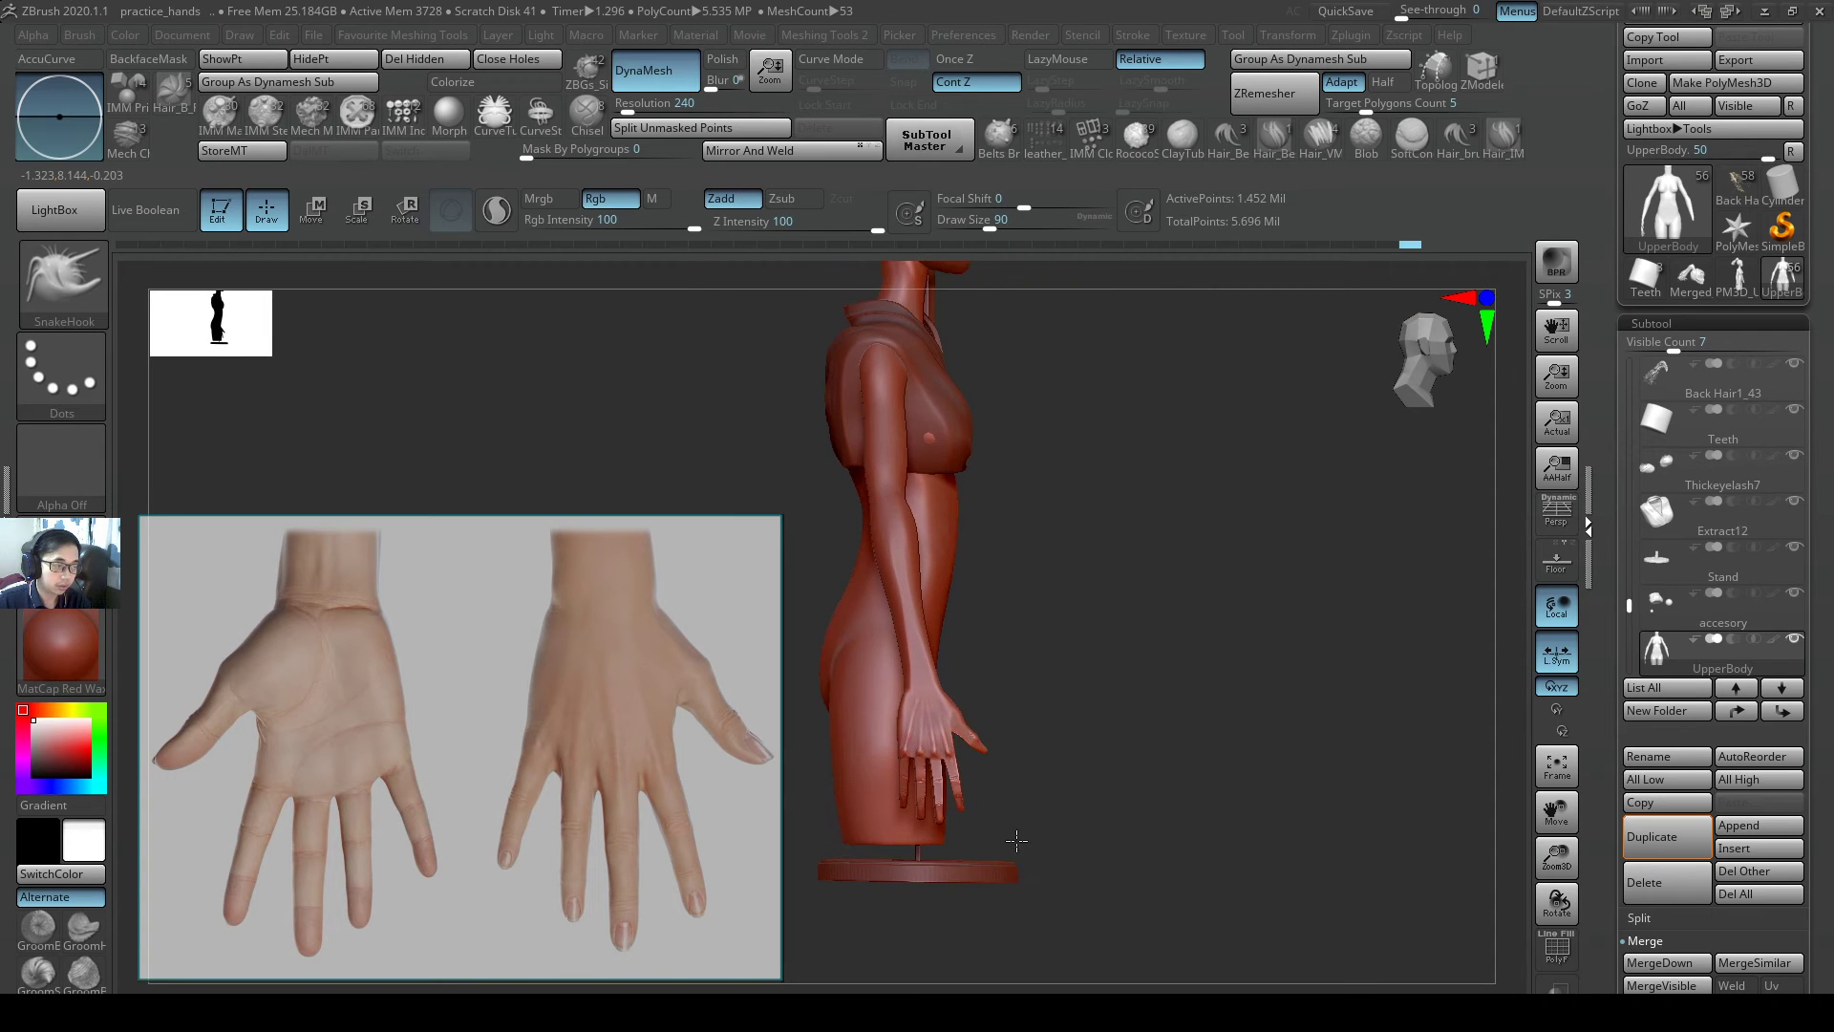
ctrl+right_drag(999, 698, 1095, 611)
mouse_move(1087, 749)
right_down()
mouse_move(1058, 750)
mouse_move(1172, 728)
mouse_move(1216, 655)
mouse_move(1253, 655)
mouse_move(1003, 606)
mouse_move(1057, 756)
mouse_move(1133, 706)
right_up()
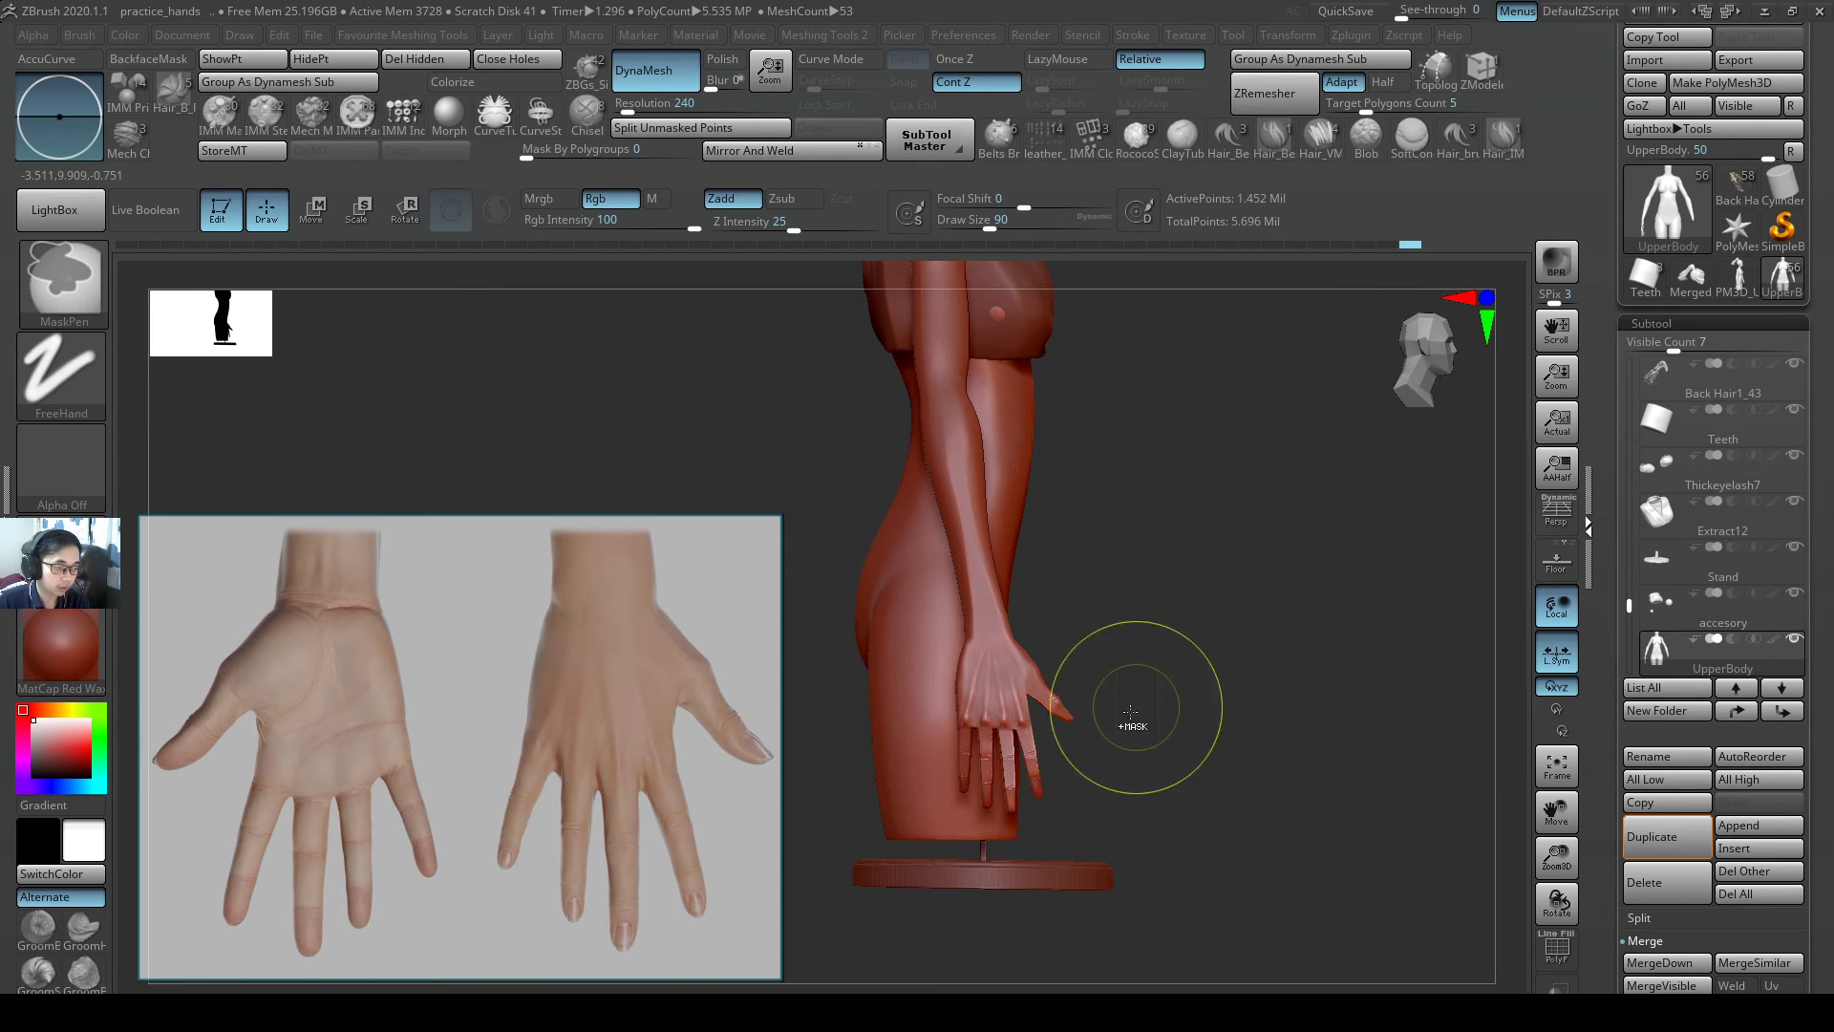
key(s)
drag(1016, 801, 1028, 799)
ctrl+right_drag(1018, 786, 1004, 822)
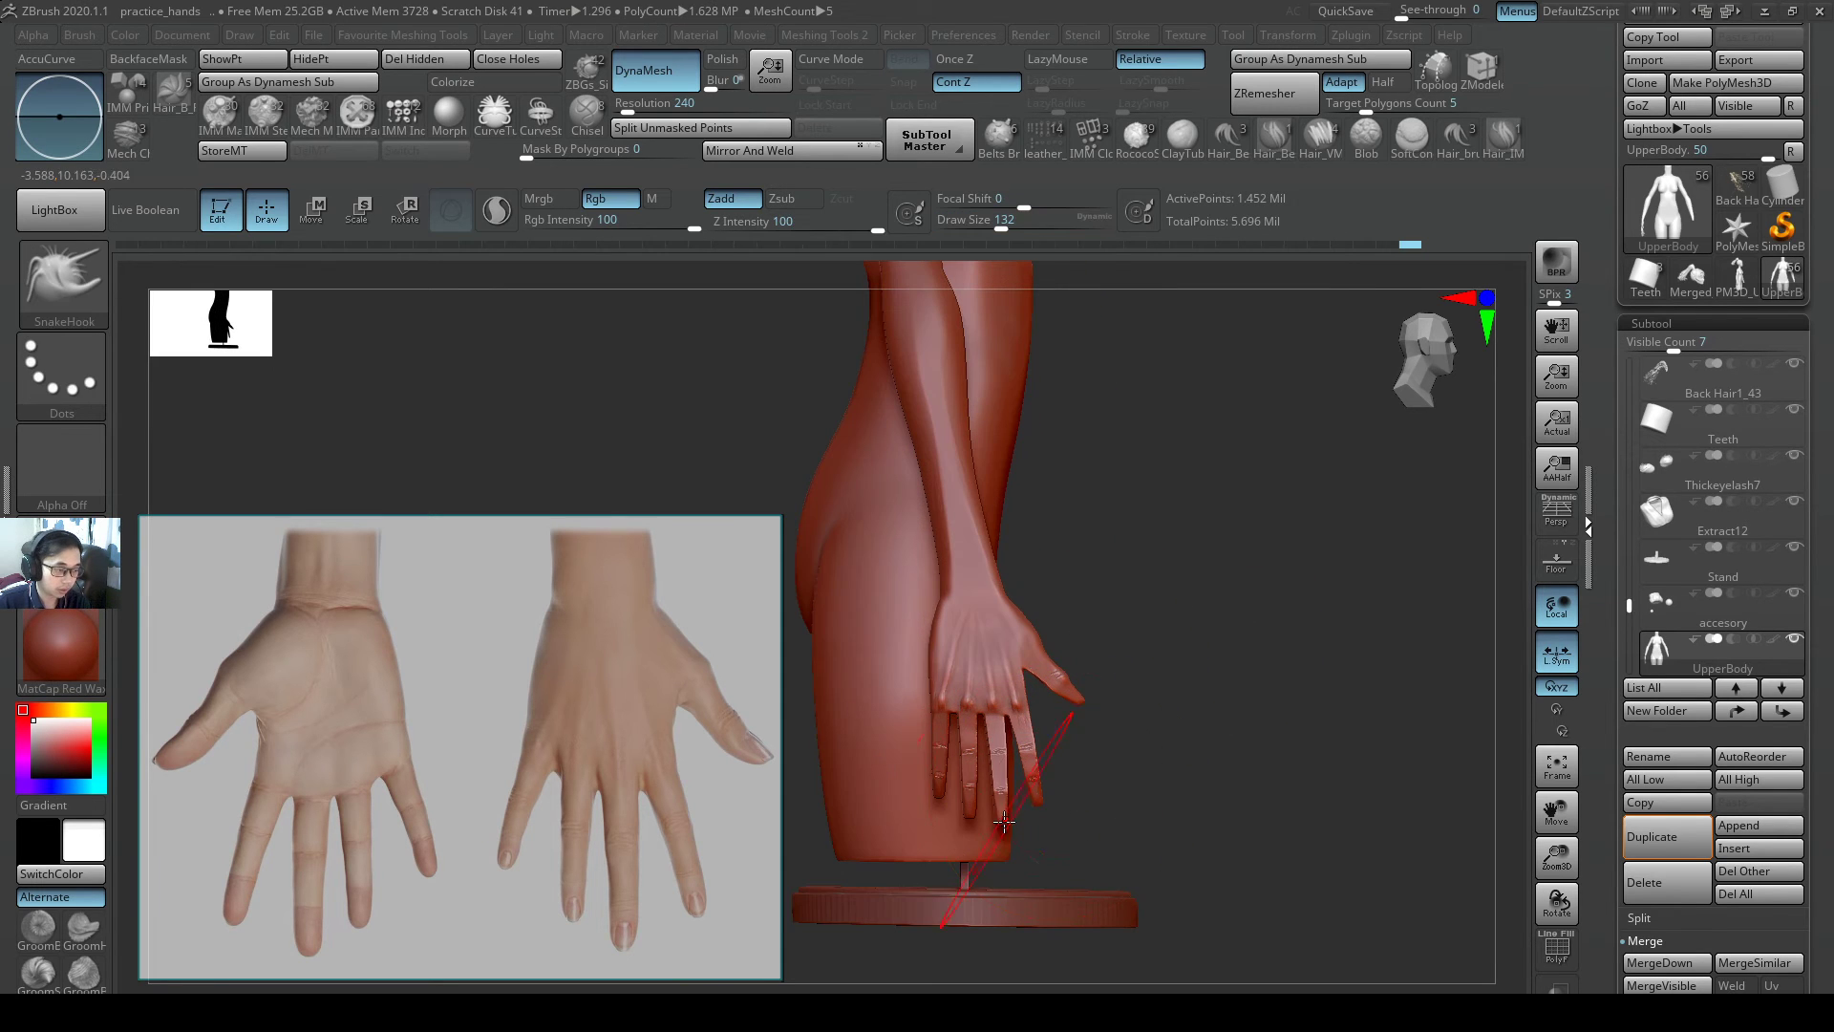
key(s)
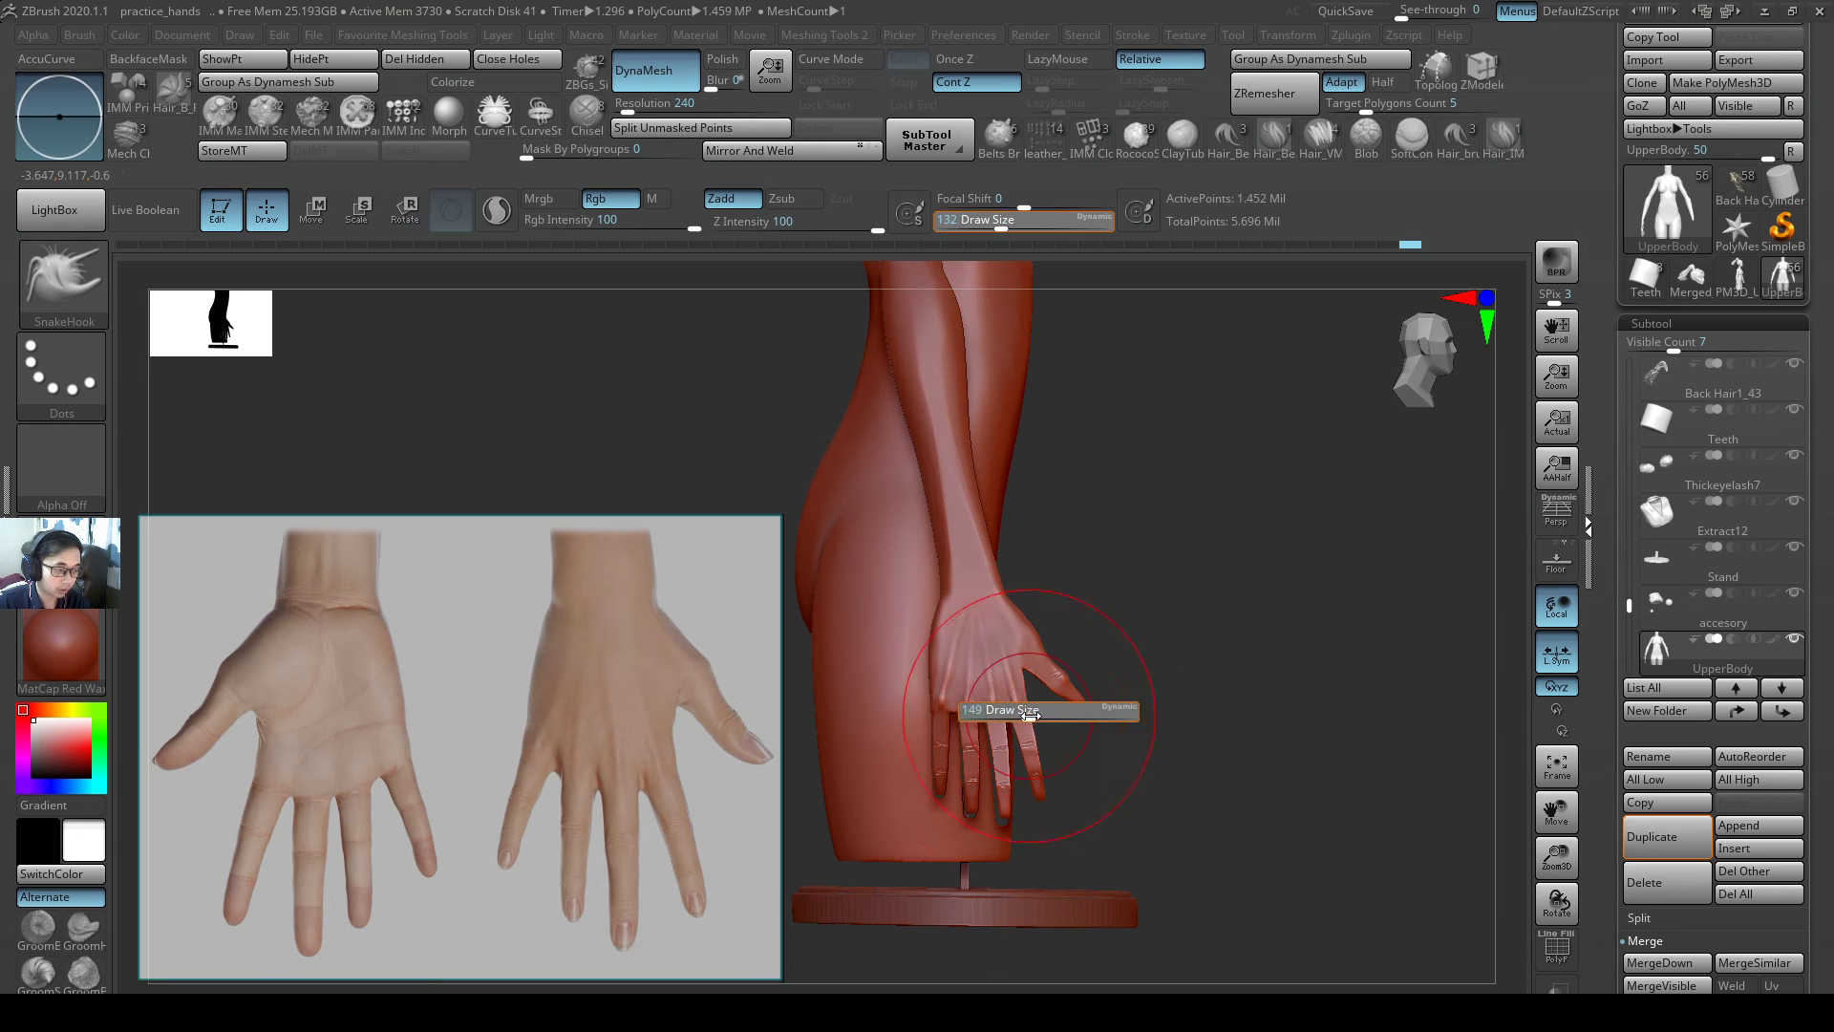
drag(1025, 713, 1036, 713)
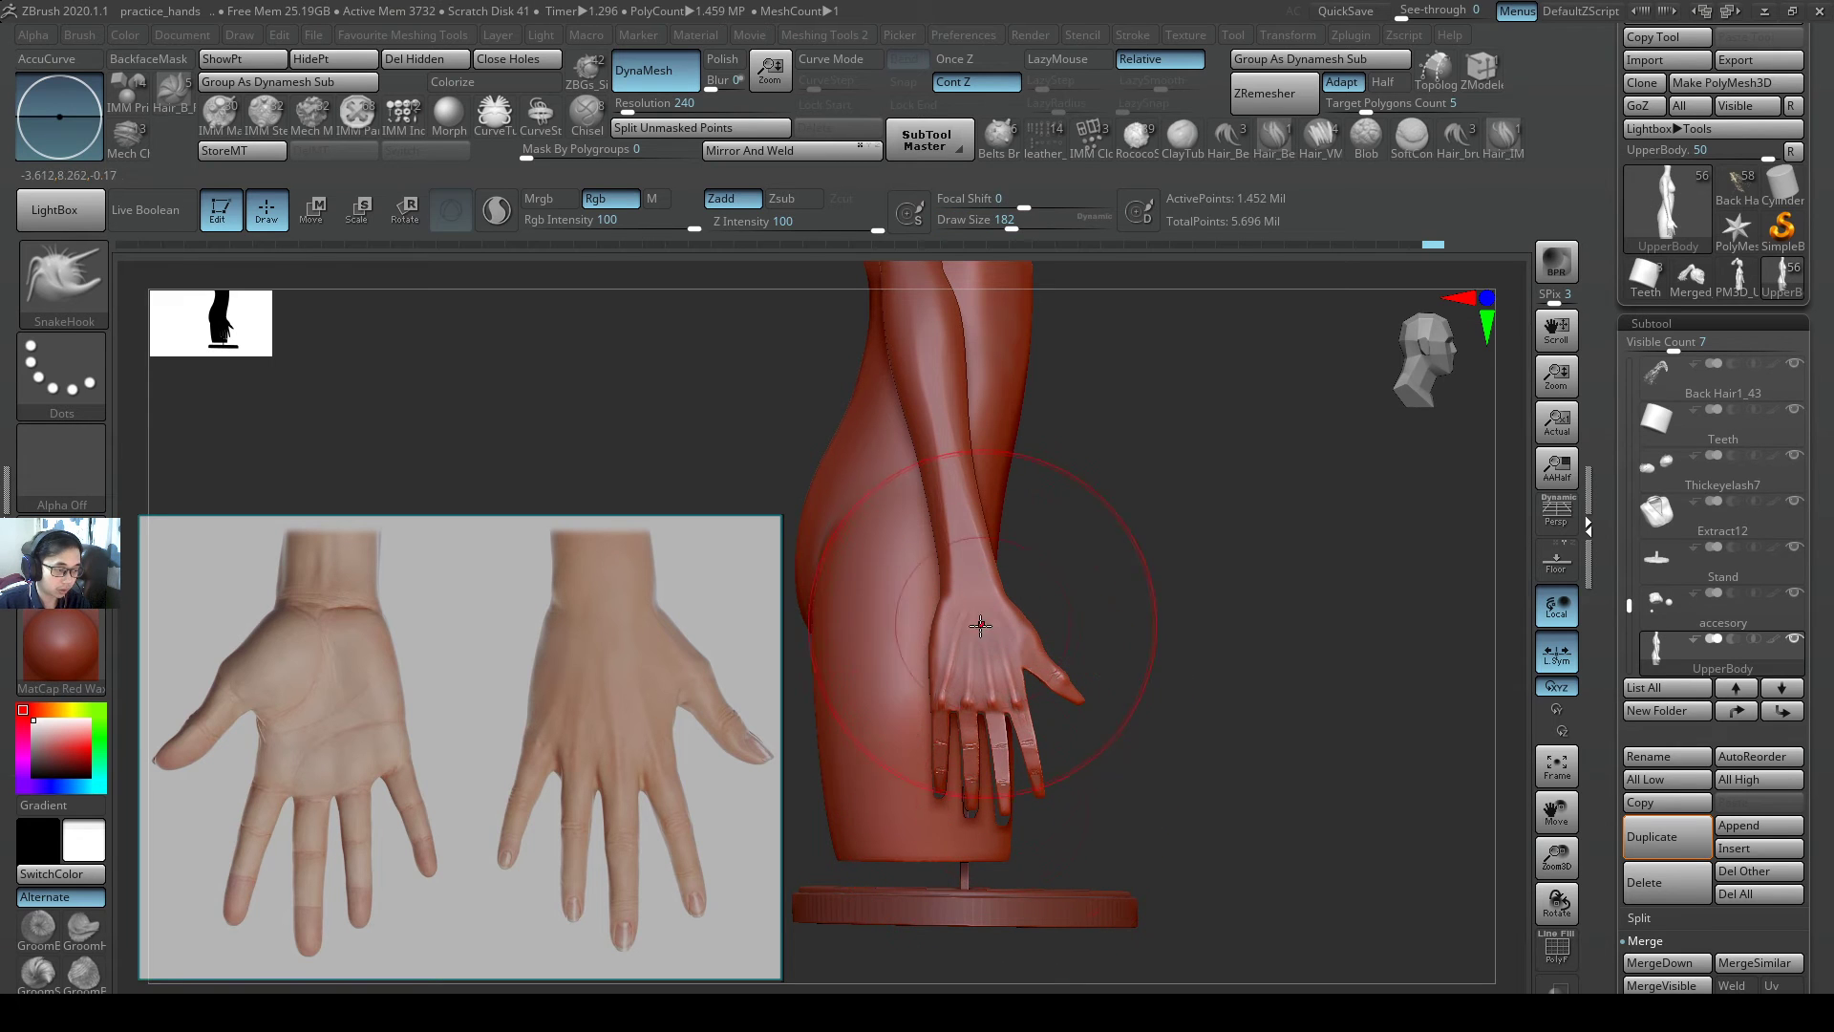
- Refine the thumb's contour near its joint with the SnakeHook brush at draw size 65
key(s)
drag(960, 639, 948, 639)
ctrl+right_drag(1063, 516, 1060, 616)
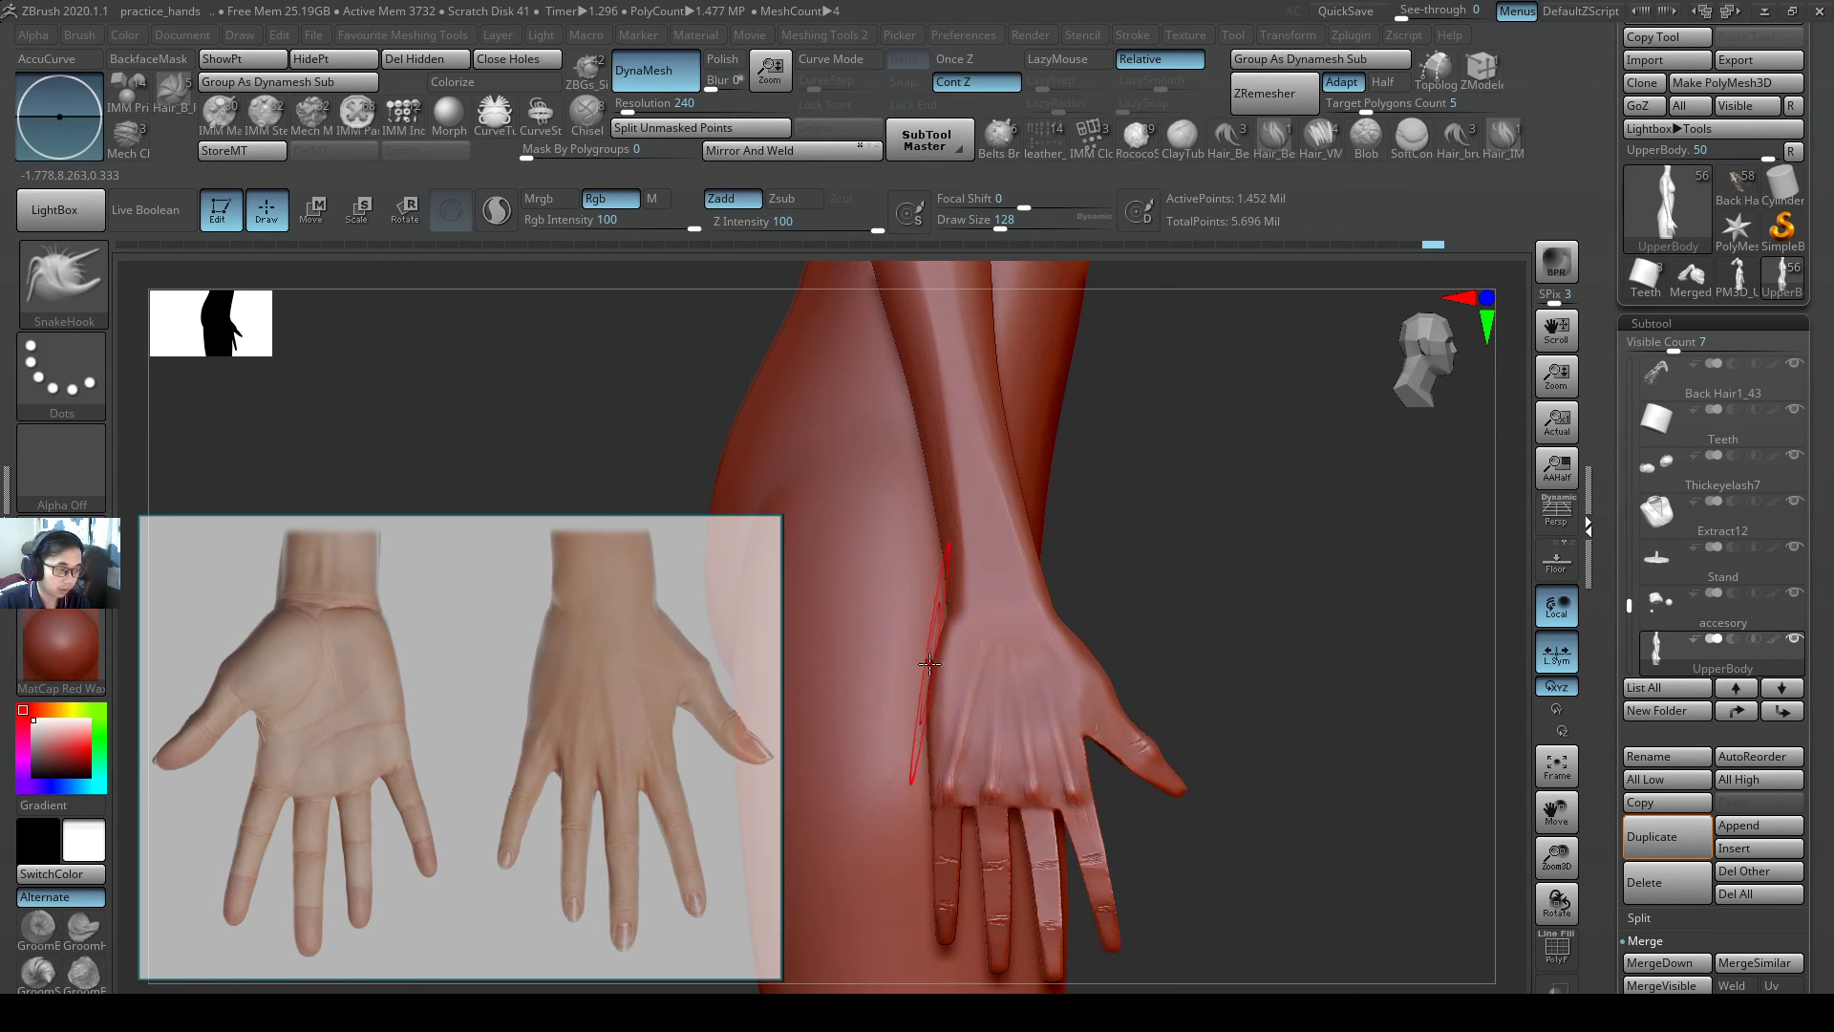
key(s)
drag(1041, 638, 1026, 638)
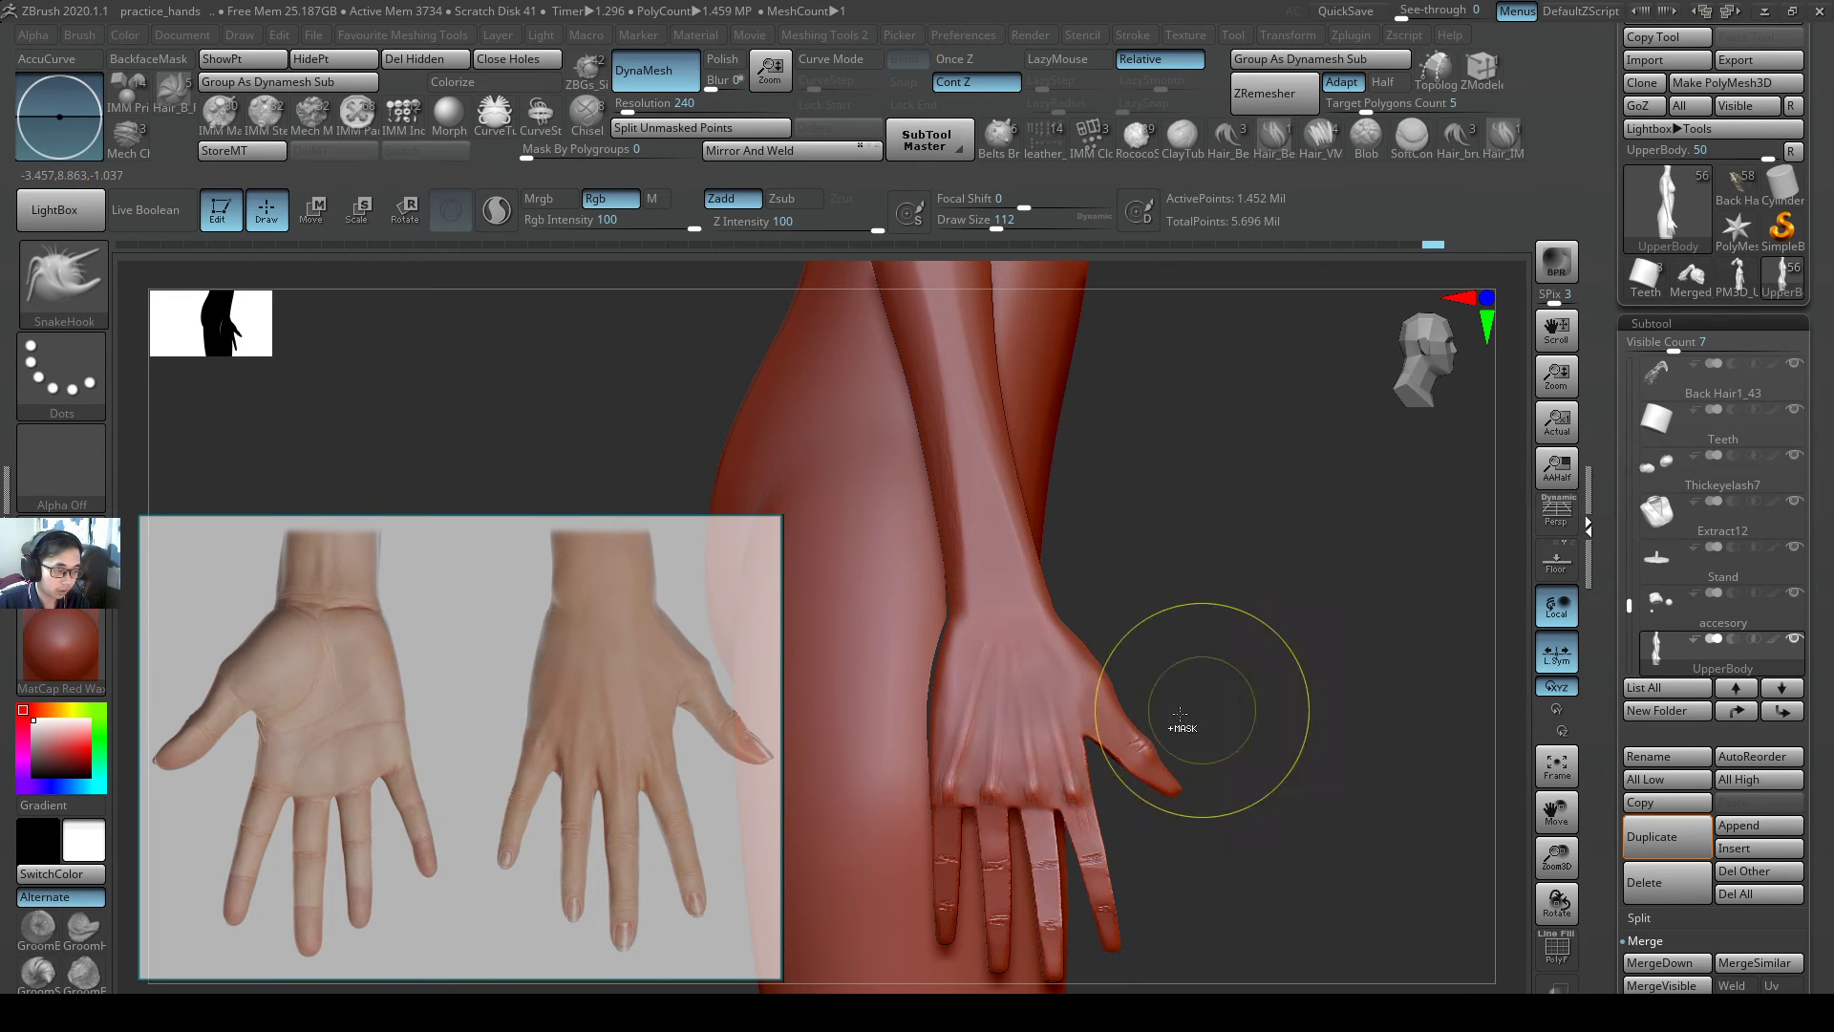
ctrl+right_drag(1202, 711, 1216, 737)
key(s)
drag(1164, 709, 1162, 696)
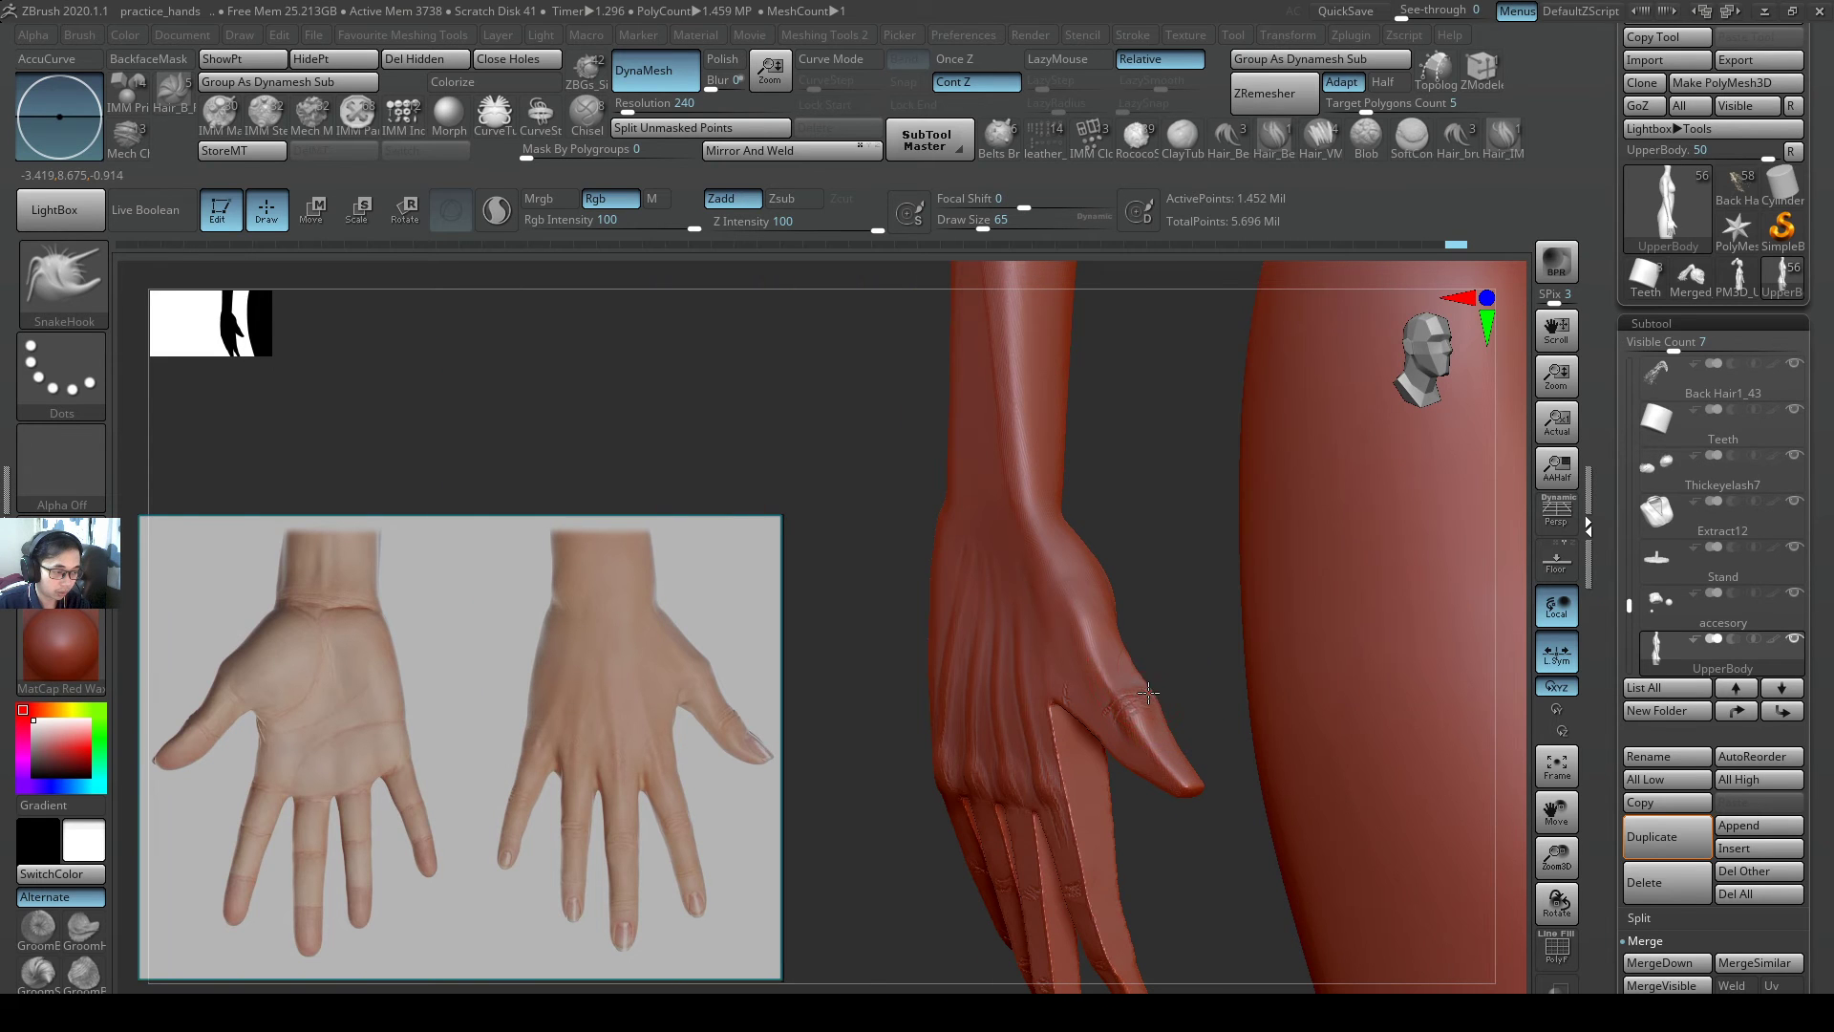
right_drag(1149, 692, 1171, 618)
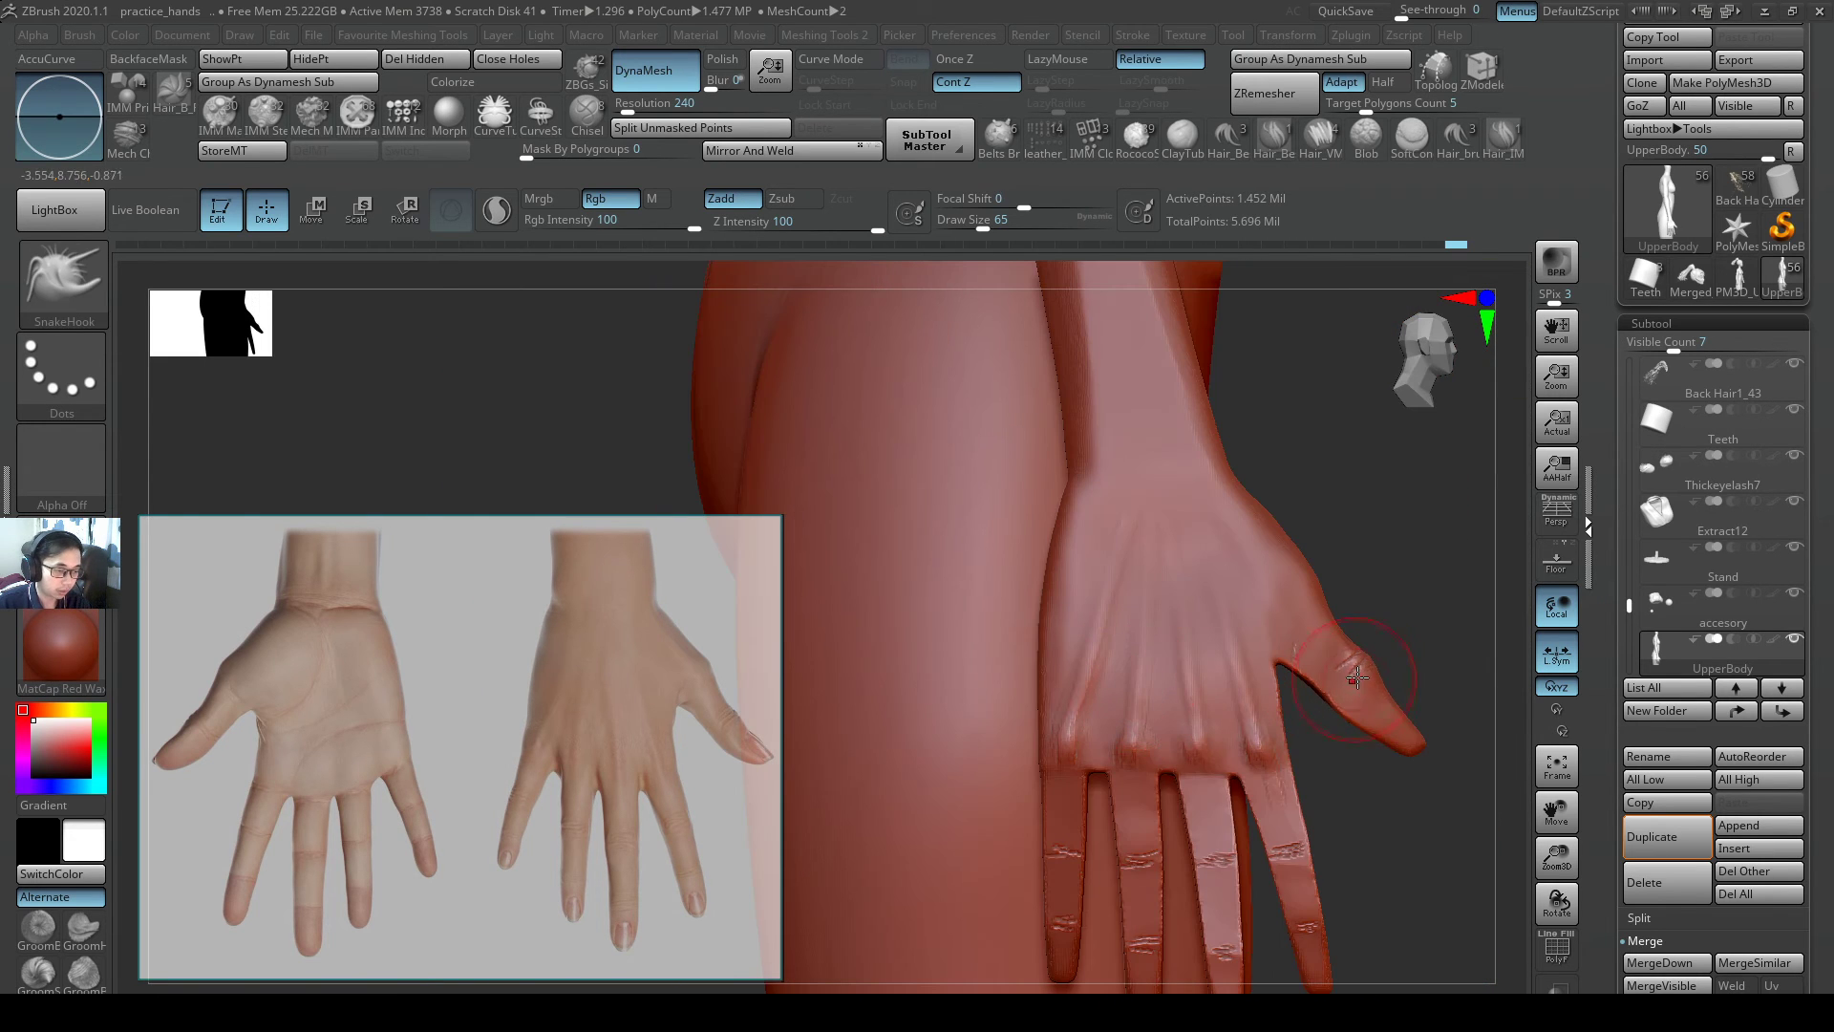
- Smooth the web between the thumb and index finger at draw size 46
mouse_move(1379, 661)
right_down()
mouse_move(1295, 605)
mouse_move(1259, 626)
right_up()
key(s)
drag(1249, 655, 1241, 653)
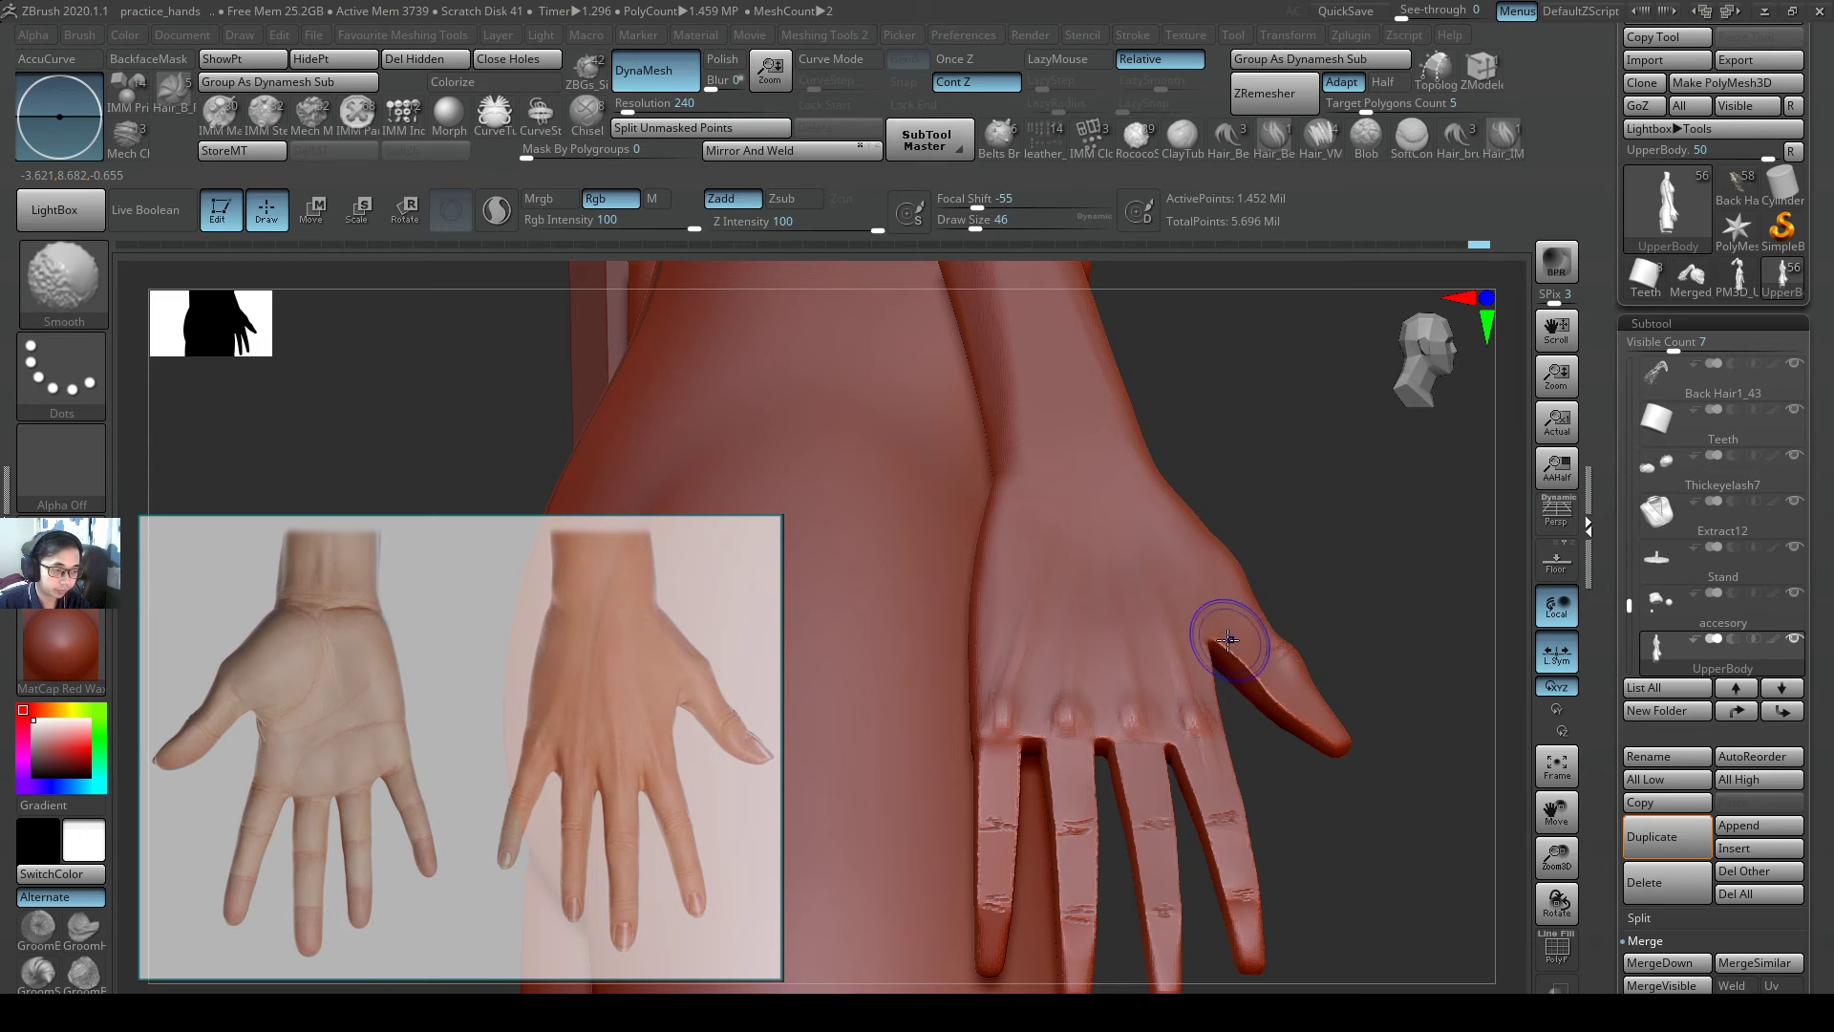
- Inflate the forms on the back of the hand with the Inflat brush at draw size 124
mouse_move(1296, 712)
right_down()
mouse_move(1223, 606)
mouse_move(1255, 580)
mouse_move(1202, 638)
mouse_move(1230, 625)
mouse_move(1211, 582)
mouse_move(1282, 598)
mouse_move(1250, 656)
mouse_move(1211, 563)
mouse_move(1192, 597)
mouse_move(1161, 520)
right_up()
key(b)
key(p)
key(i)
key(b)
key(i)
key(n)
key(s)
mouse_move(1135, 518)
mouse_down()
mouse_move(1159, 521)
mouse_move(1110, 536)
mouse_up()
drag(1122, 687, 1125, 705)
ctrl+right_drag(1129, 688, 1170, 520)
right_drag(1170, 520, 1261, 491)
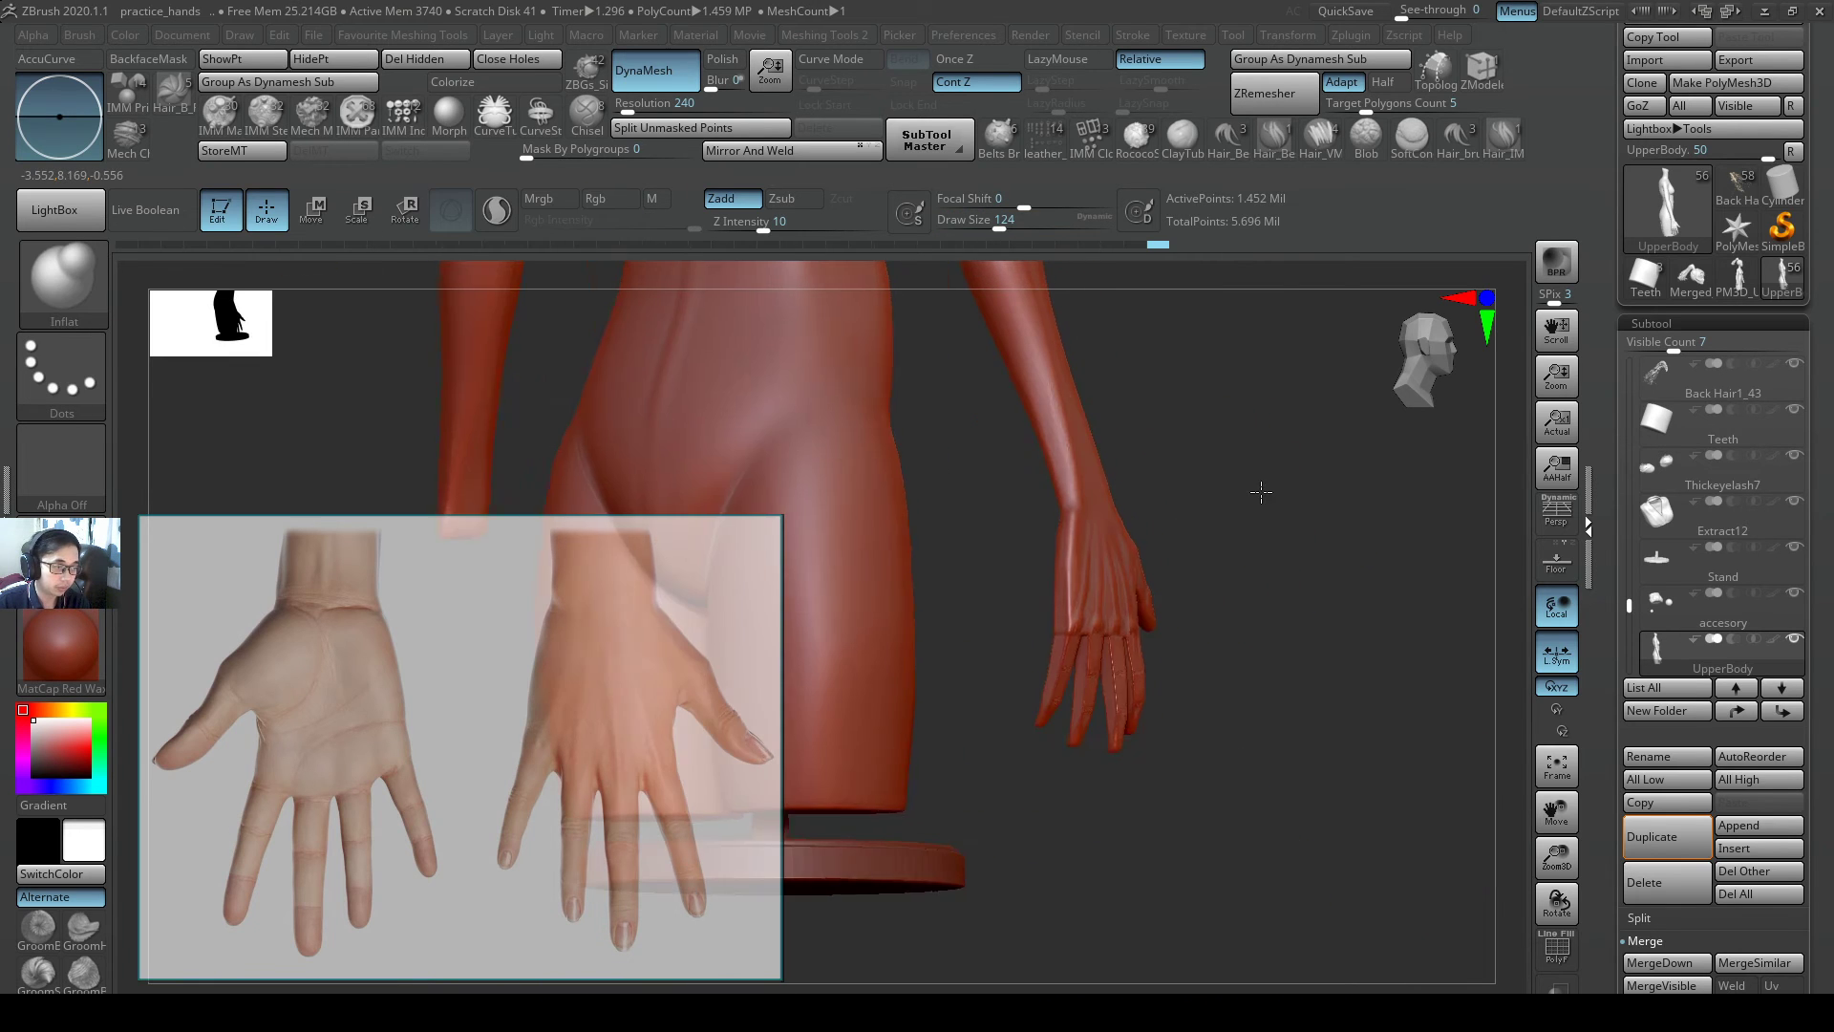
right_drag(1142, 532, 1073, 554)
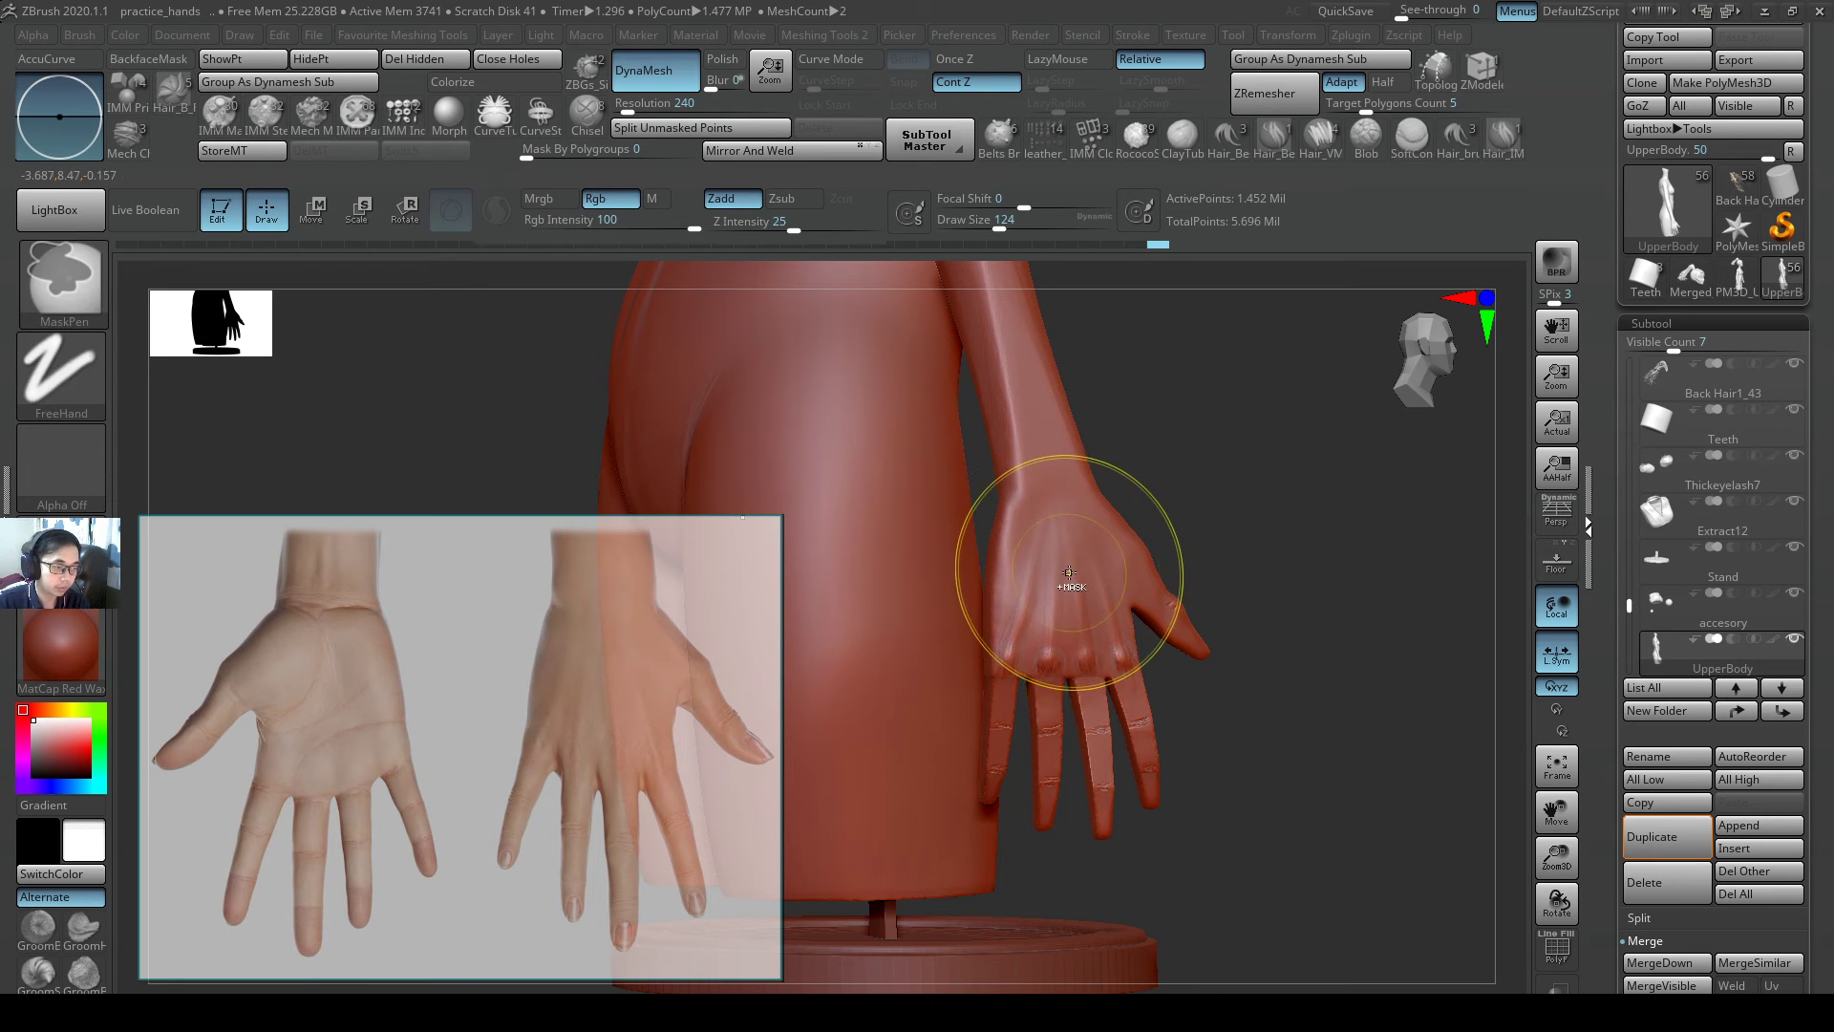
key(ctrl+z)
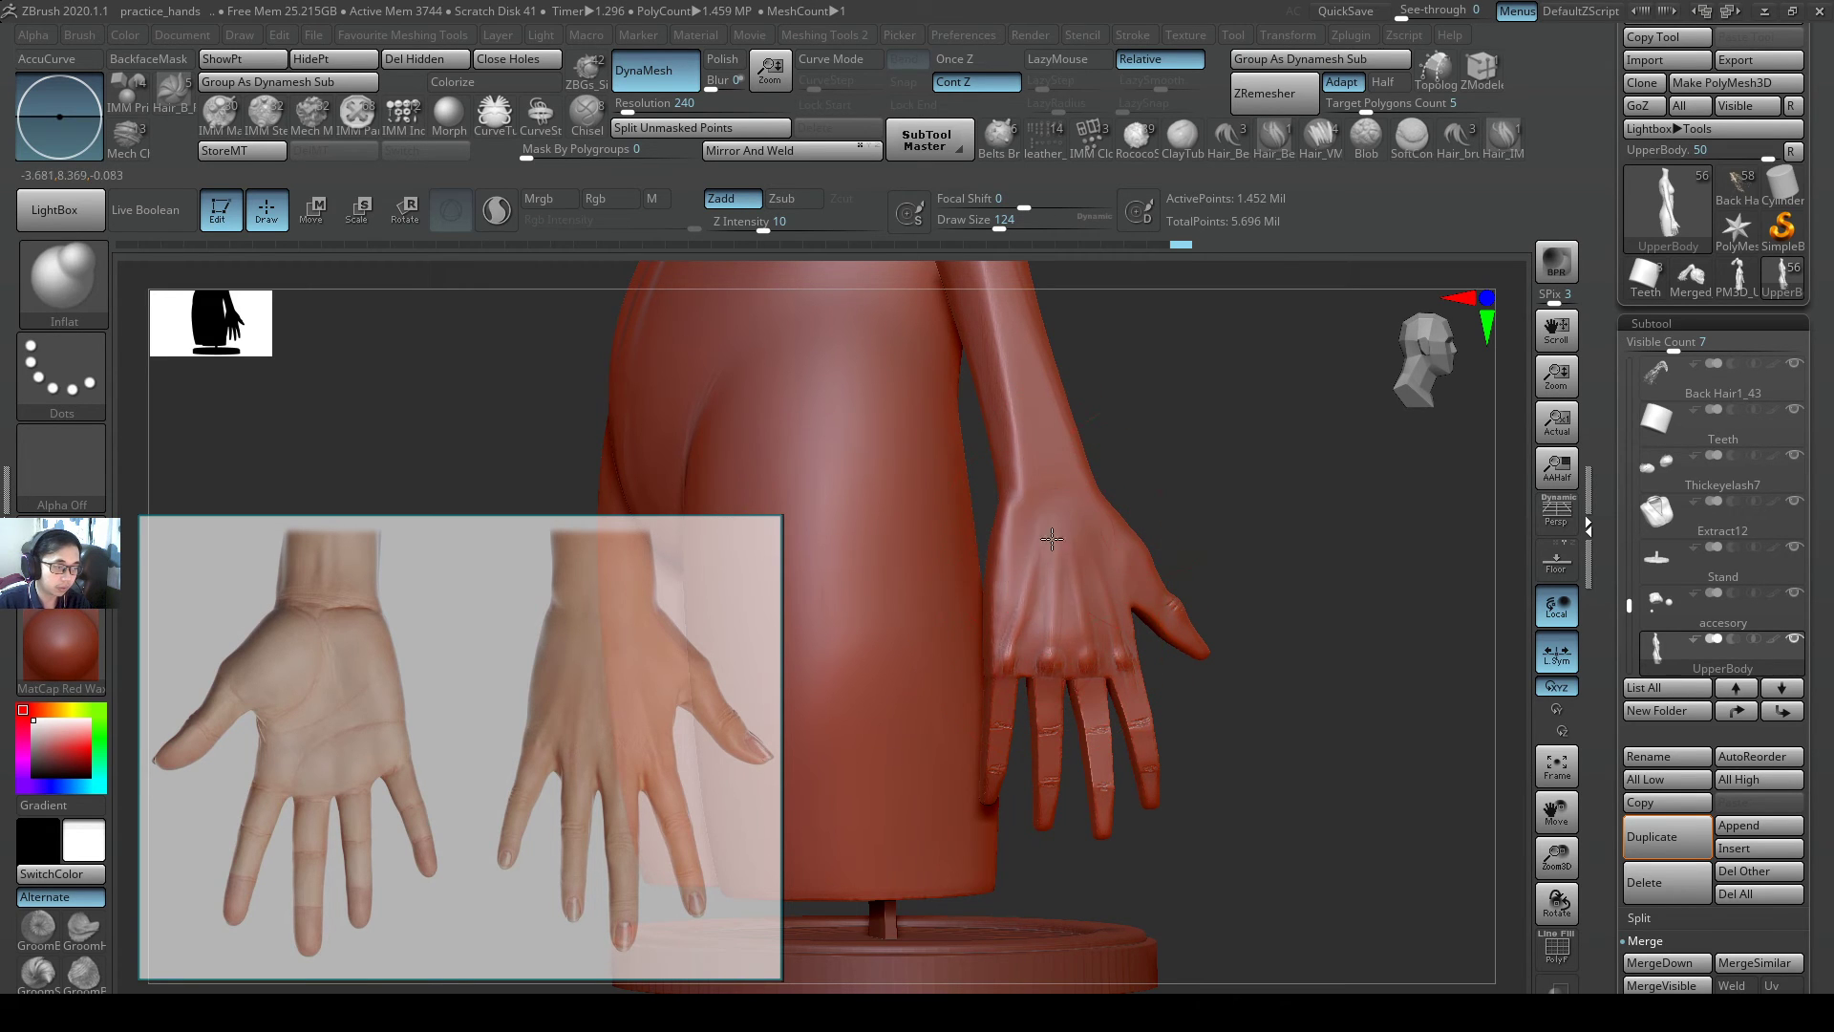
- Smooth the thumb-side edge of the hand near the thumb's base at draw size 116
mouse_move(1052, 540)
right_down()
mouse_move(1167, 554)
mouse_move(1184, 491)
right_up()
key(s)
click(1146, 547)
shift+drag(1146, 561, 1160, 585)
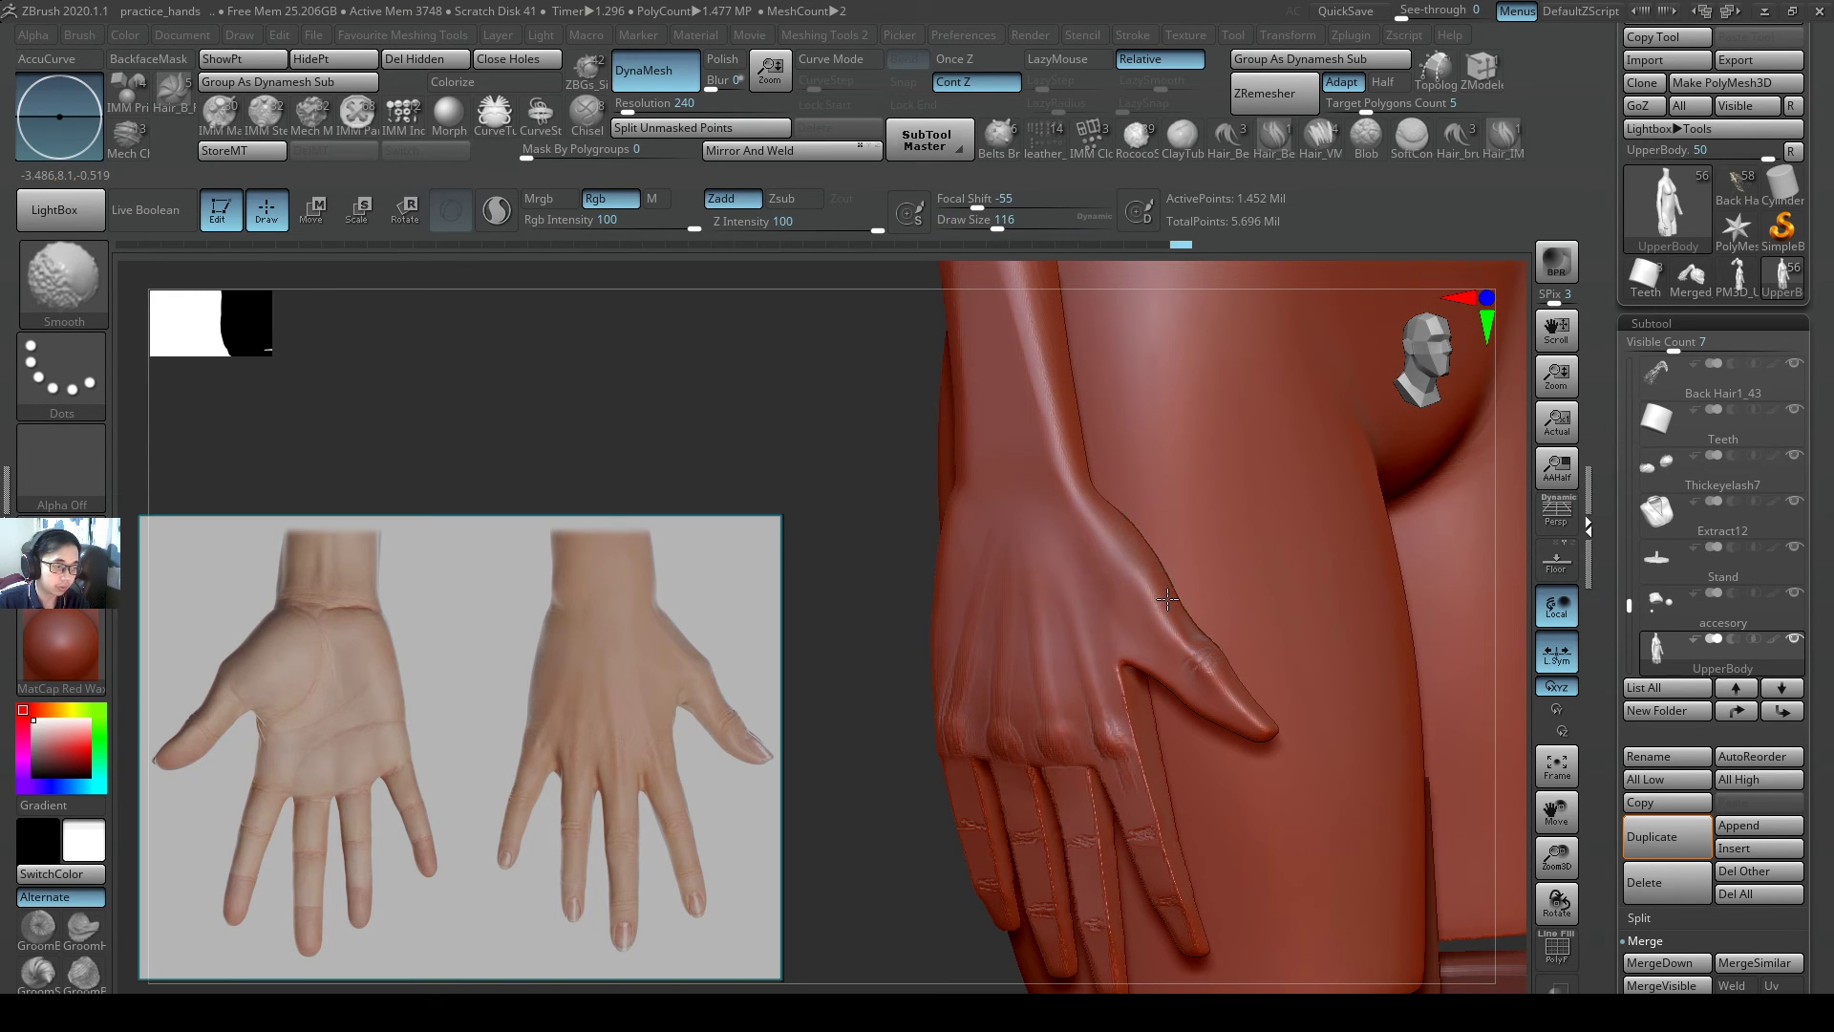
right_drag(1168, 599, 1161, 594)
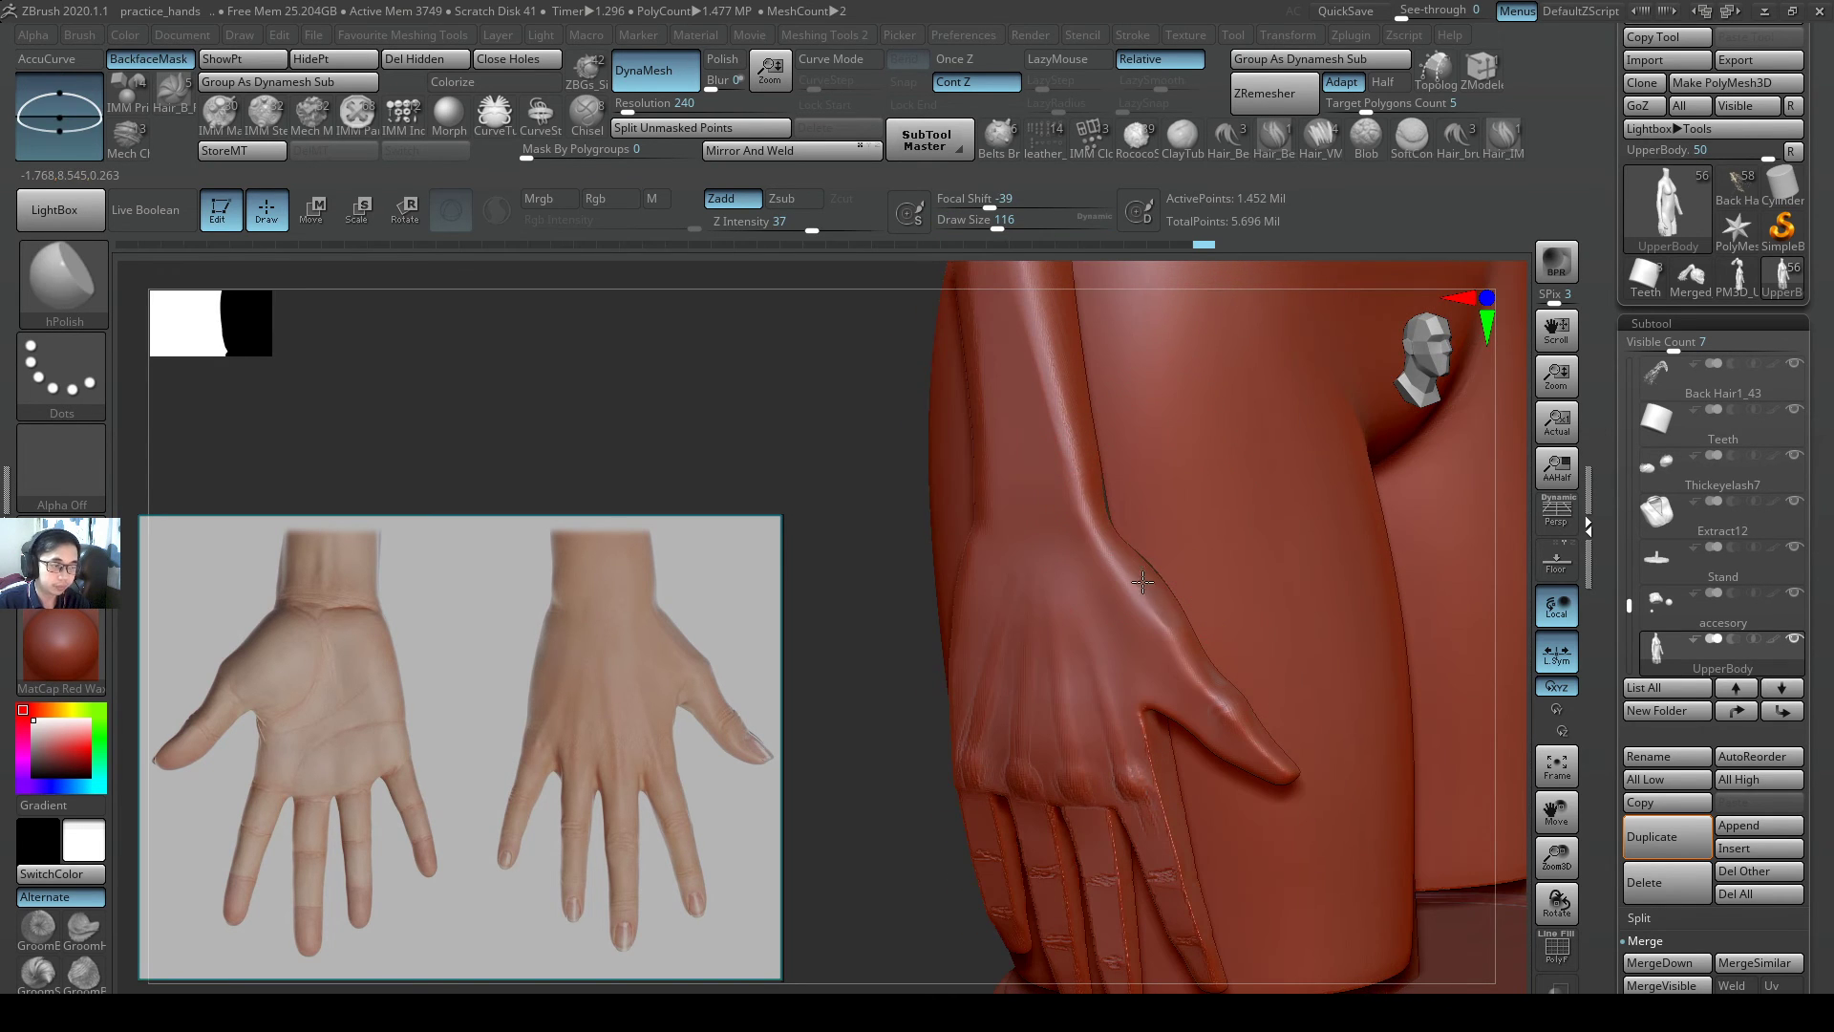
mouse_move(1232, 536)
right_down()
mouse_move(1220, 512)
mouse_move(1302, 462)
mouse_move(1251, 528)
mouse_move(1261, 491)
mouse_move(1245, 561)
right_up()
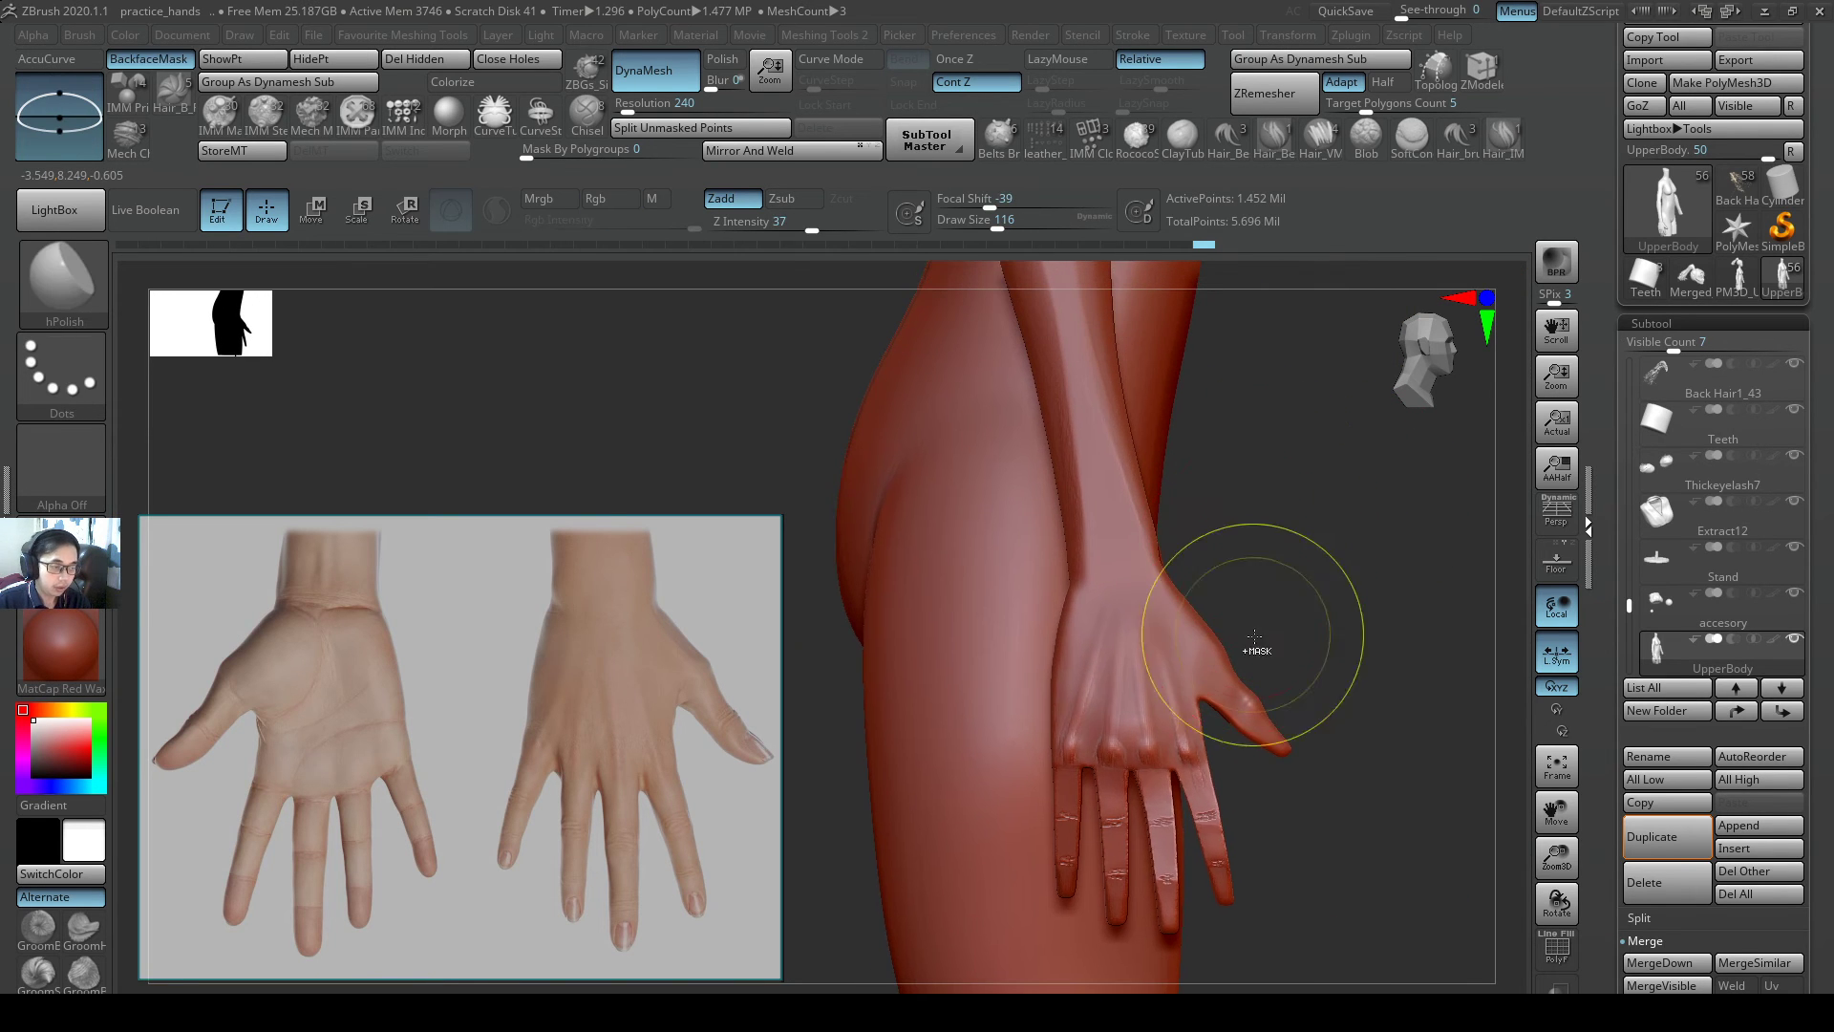
- Switch to the SnakeHook brush at draw size 104 and inspect the thumb's silhouette
right_drag(1257, 647, 1324, 684)
key(b)
key(s)
key(h)
mouse_move(1343, 758)
right_down()
mouse_move(1315, 759)
mouse_move(1330, 718)
right_up()
key(bracketleft)
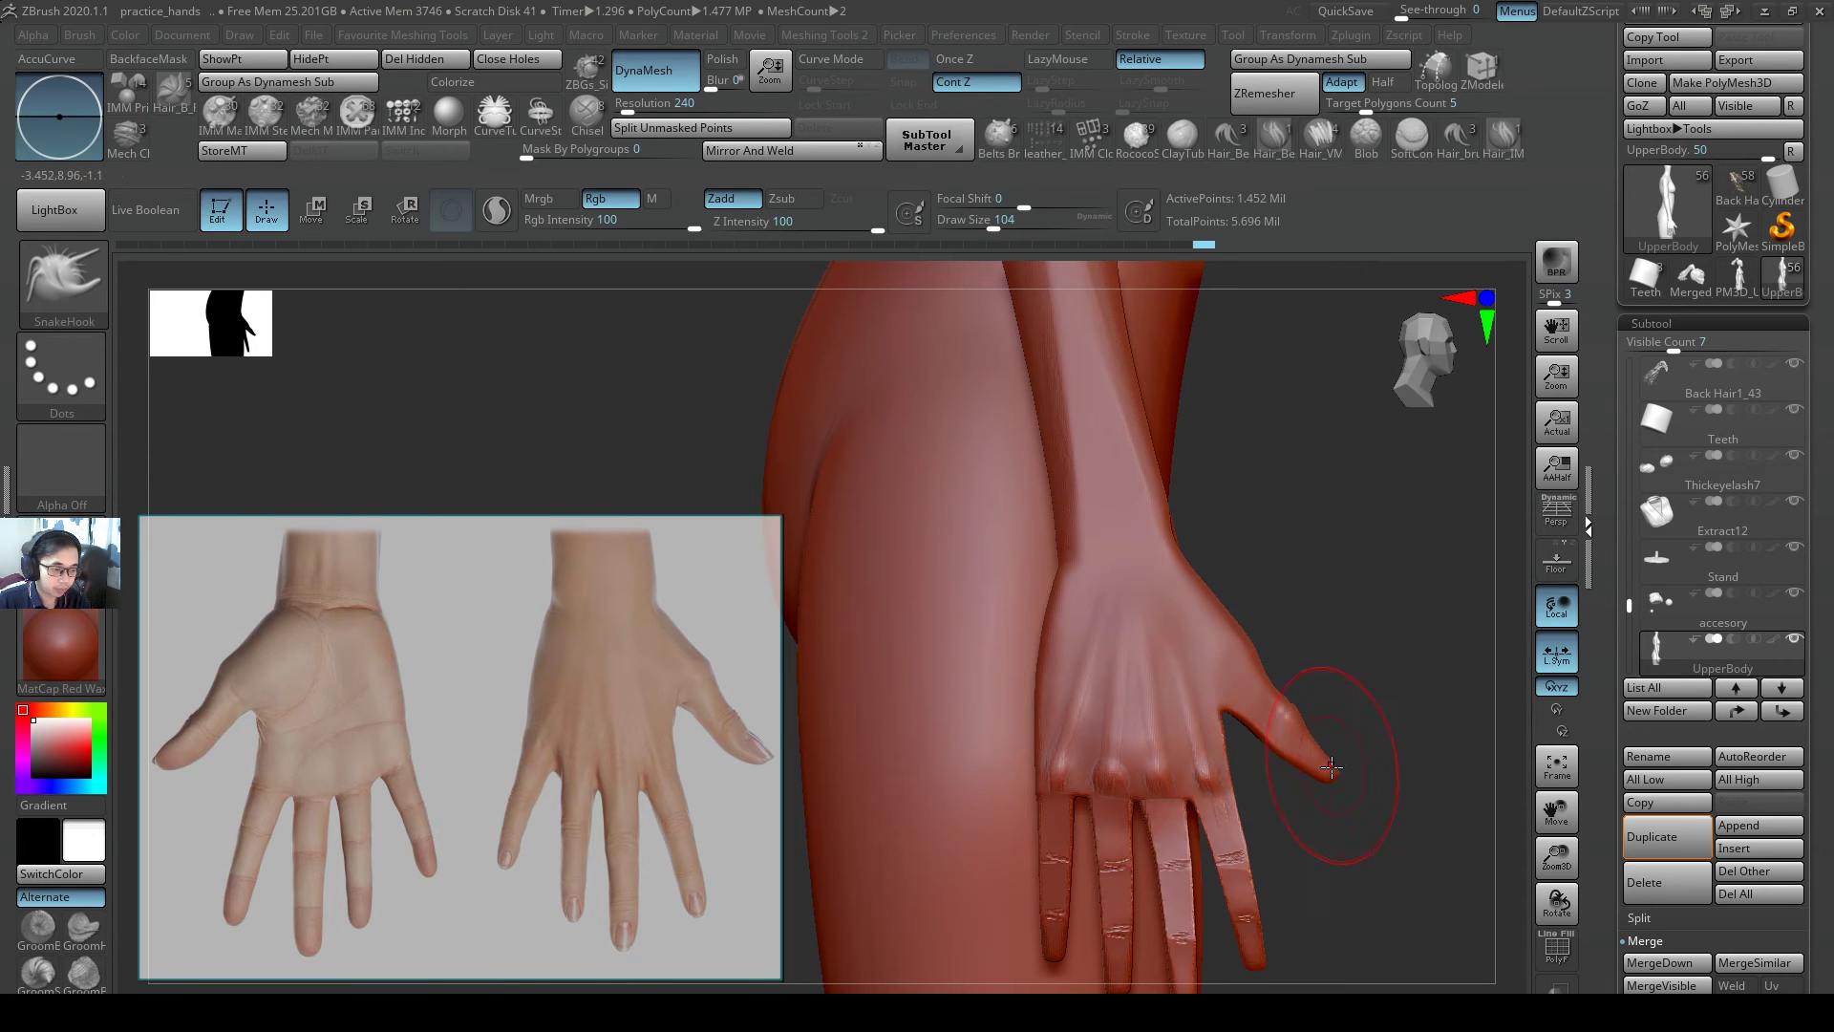
- Try mirroring the hand onto the opposite arm, check it against the whole figure, and undo the mirror
ctrl+right_drag(1099, 578, 1068, 552)
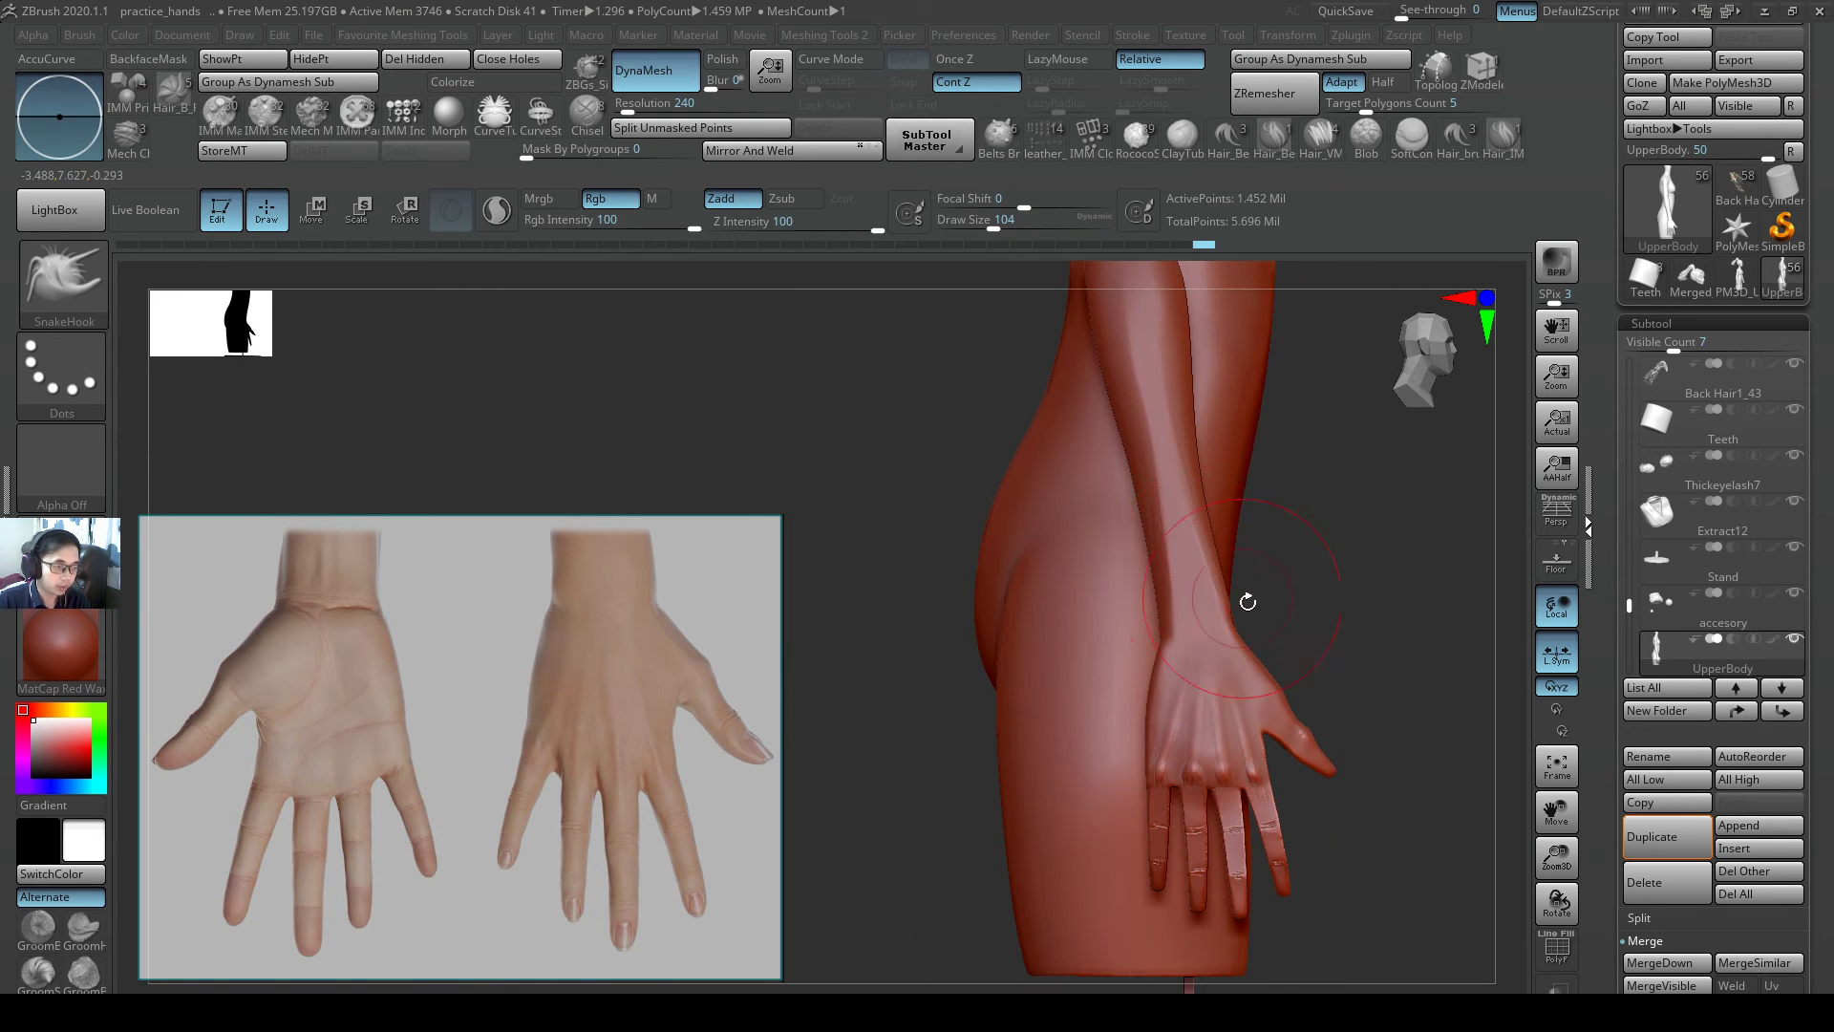
mouse_move(1249, 601)
alt+right_down()
mouse_move(1149, 616)
mouse_move(1101, 565)
mouse_move(1134, 668)
mouse_move(1184, 639)
mouse_move(1236, 688)
mouse_move(1169, 707)
mouse_move(1098, 573)
mouse_move(801, 172)
alt+right_up()
key(s)
click(1051, 660)
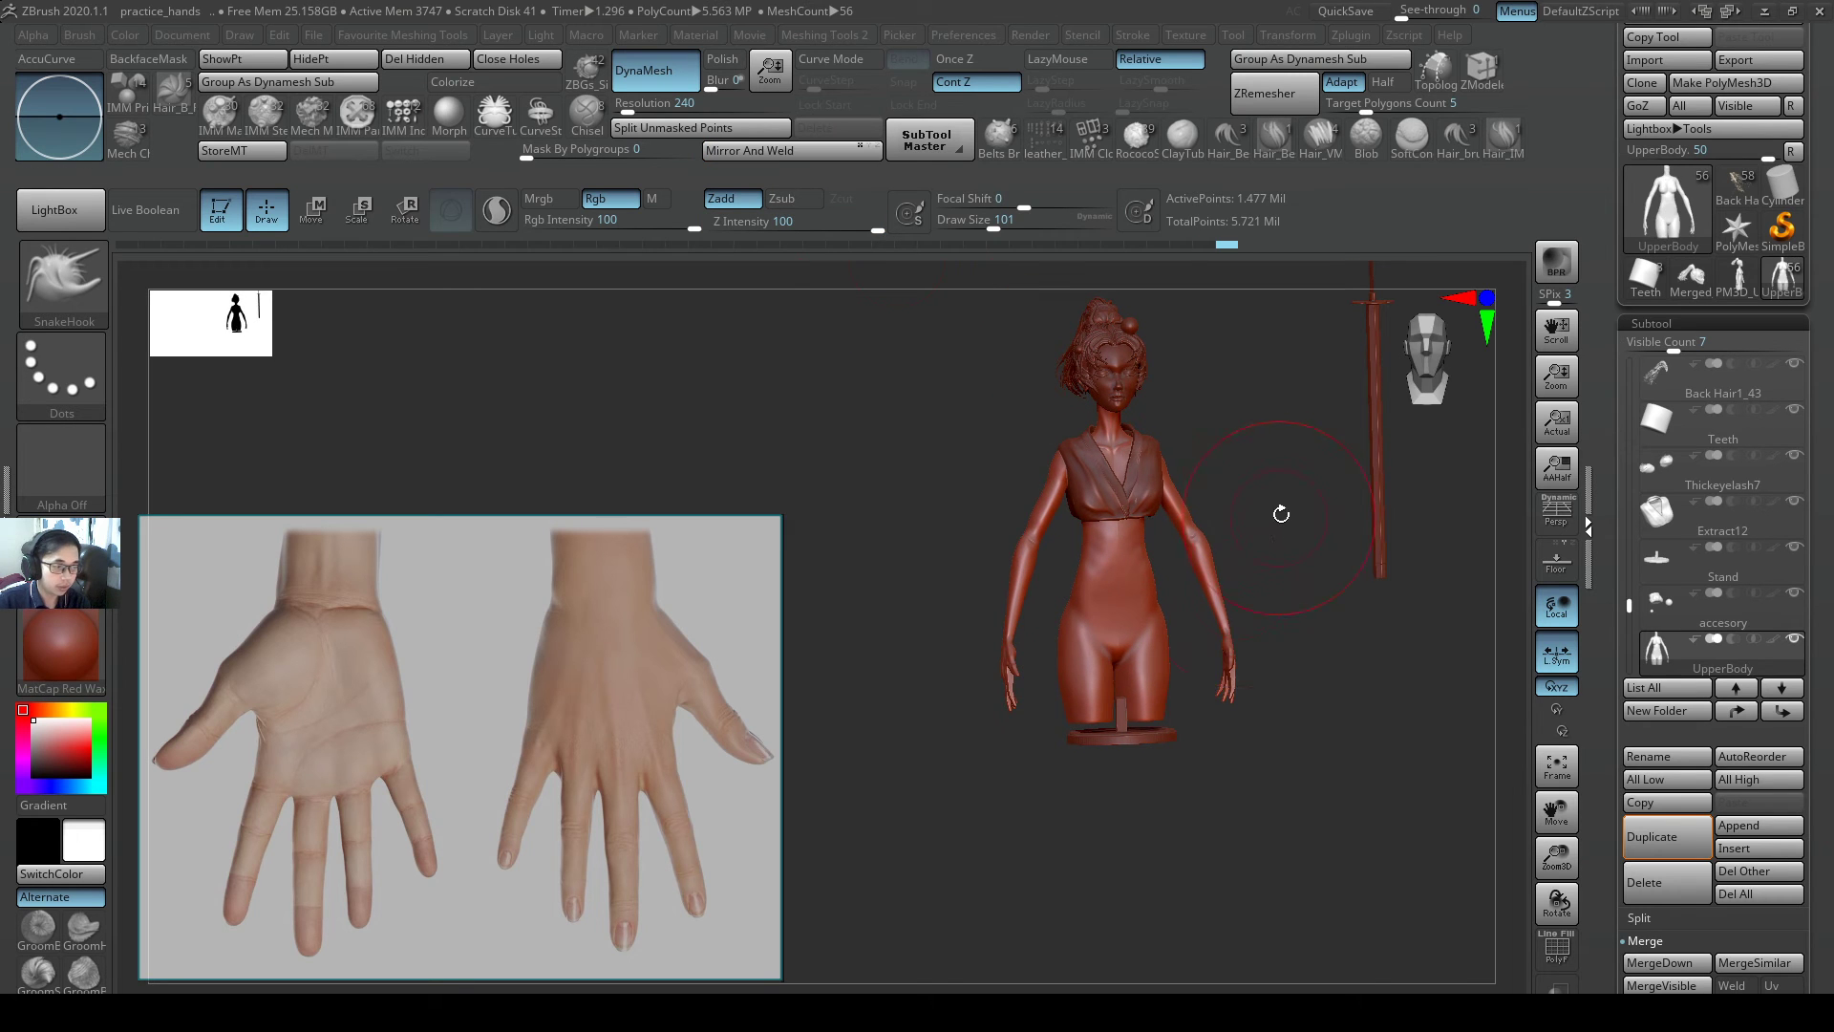
right_drag(1227, 580, 1267, 622)
key(ctrl+z)
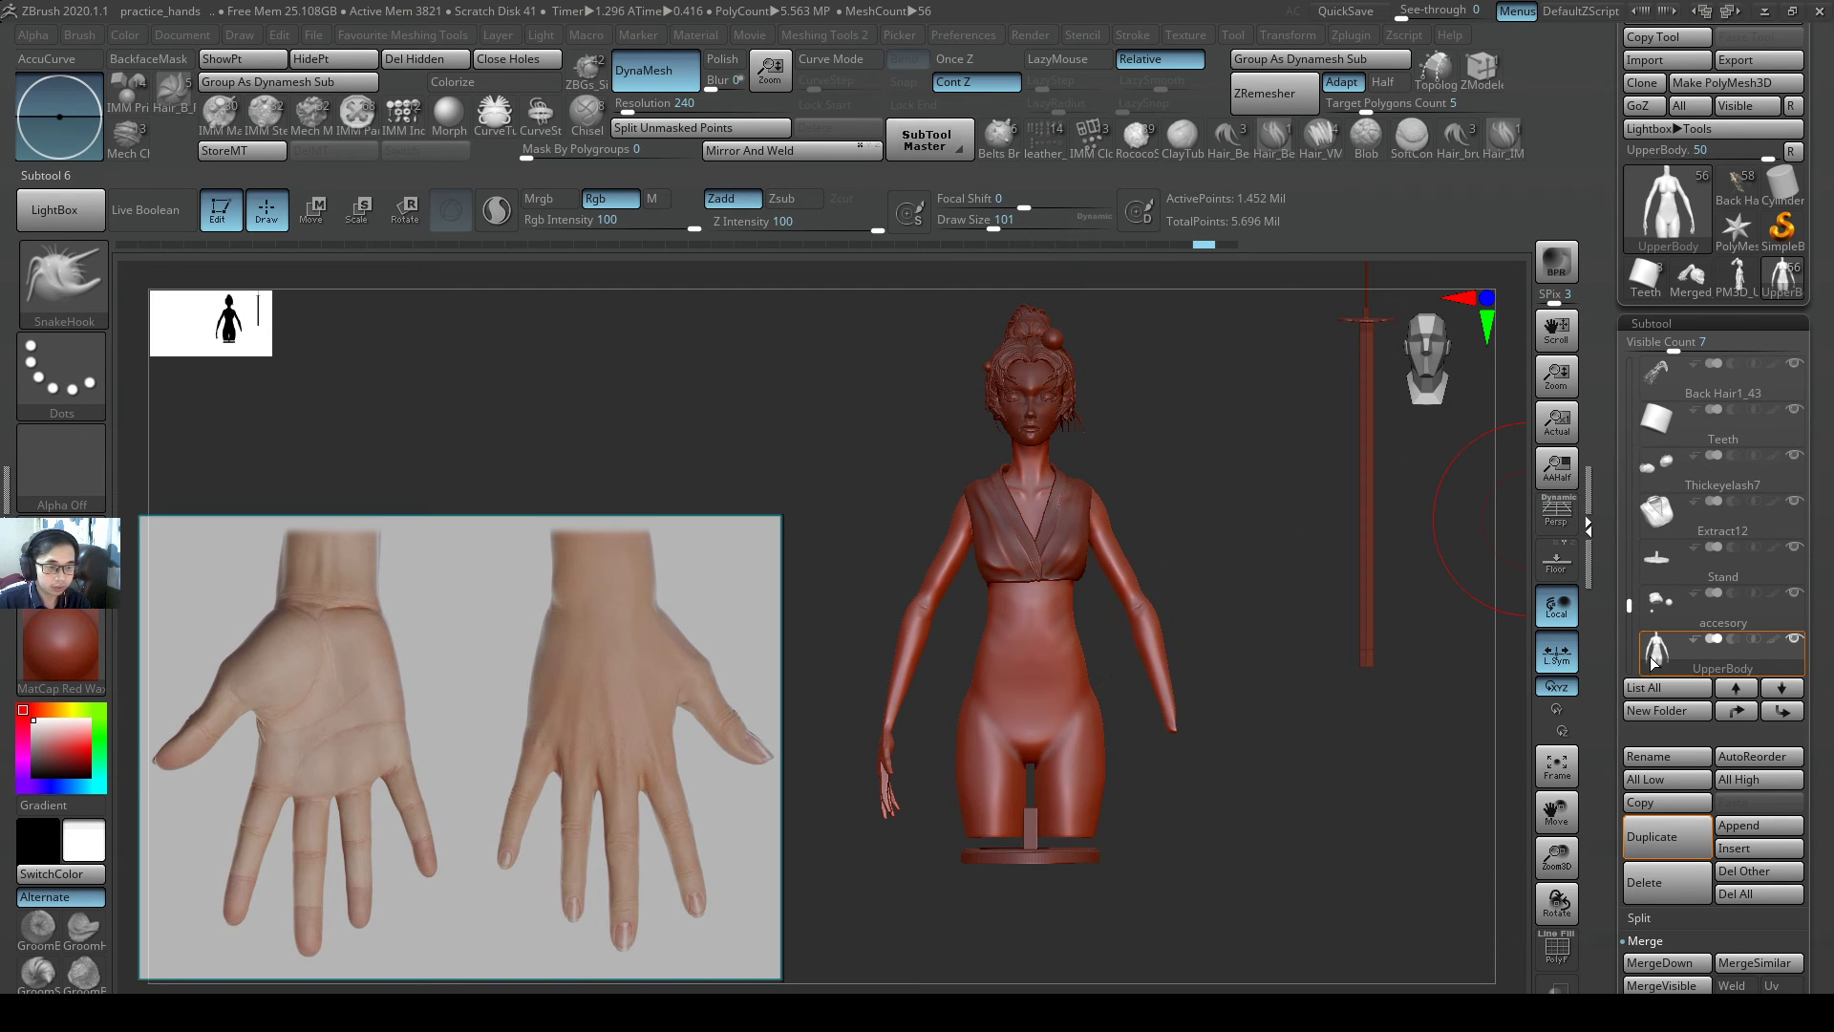
- Isolate the UpperBody subtool, try Mirror And Weld on it, and undo the operation
click(1794, 639)
click(761, 145)
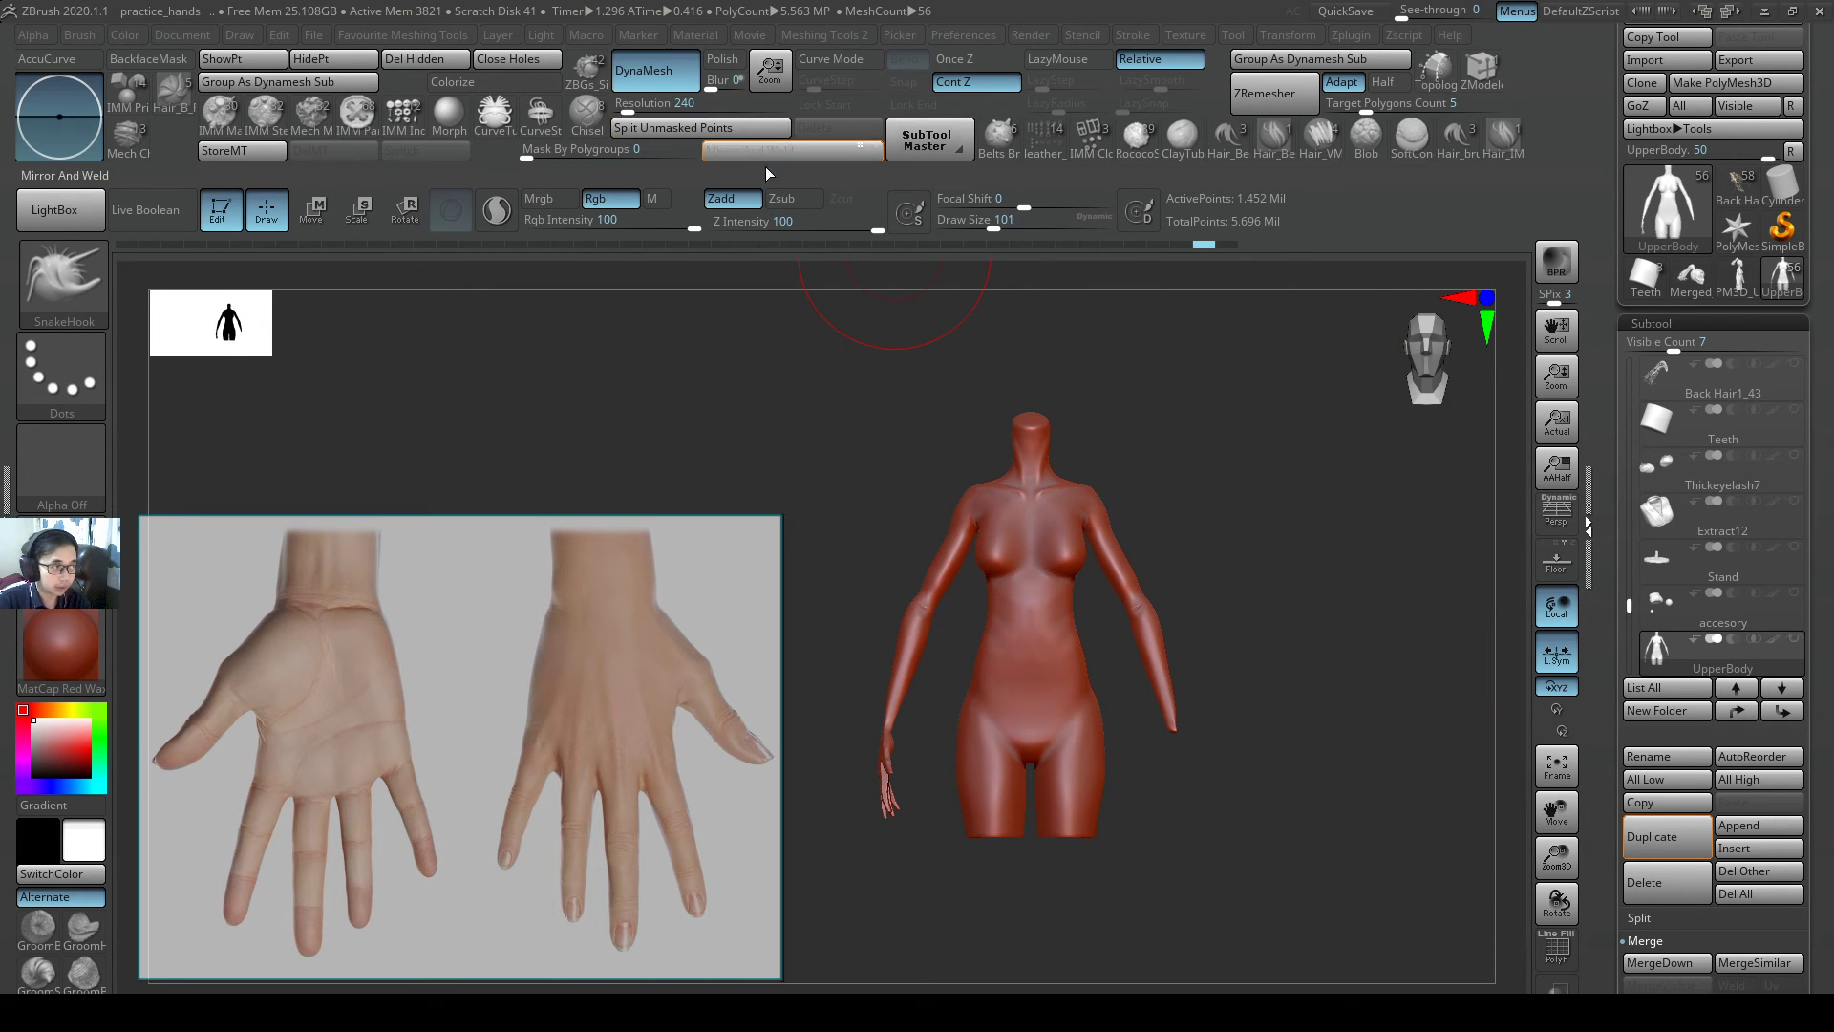
ctrl+right_drag(1071, 600, 1228, 516)
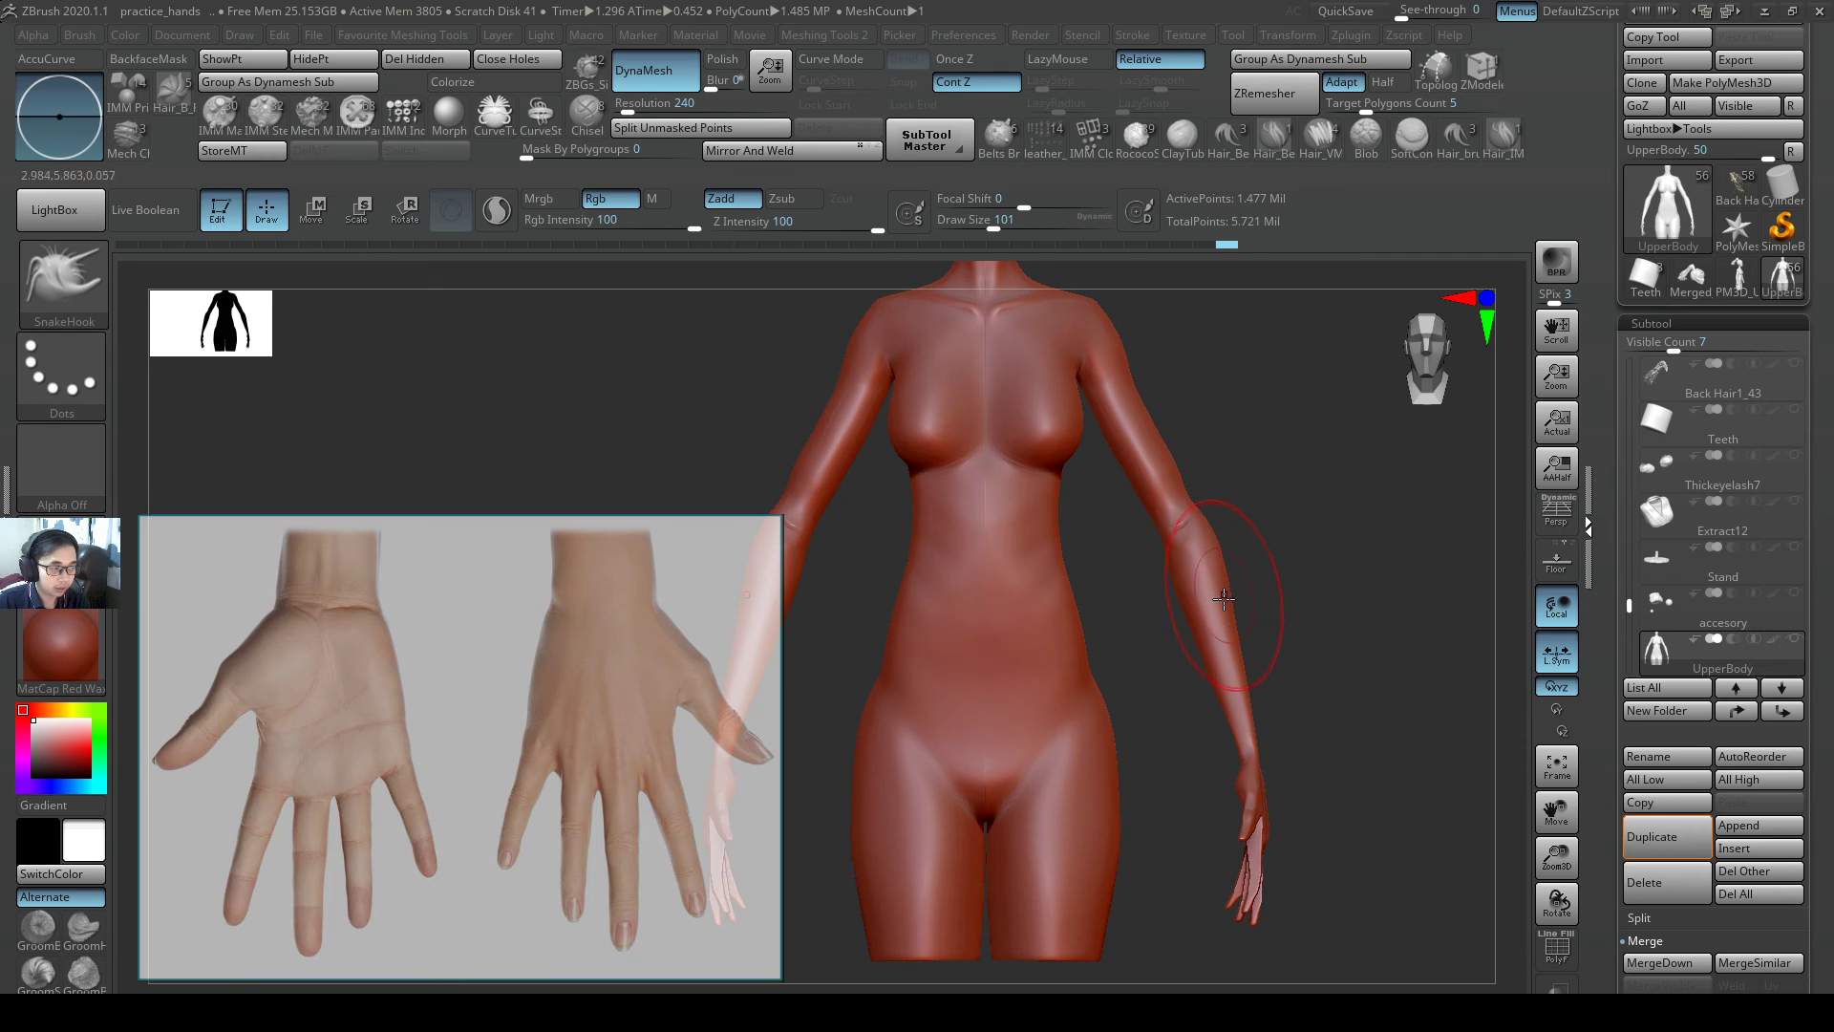
key(ctrl+z)
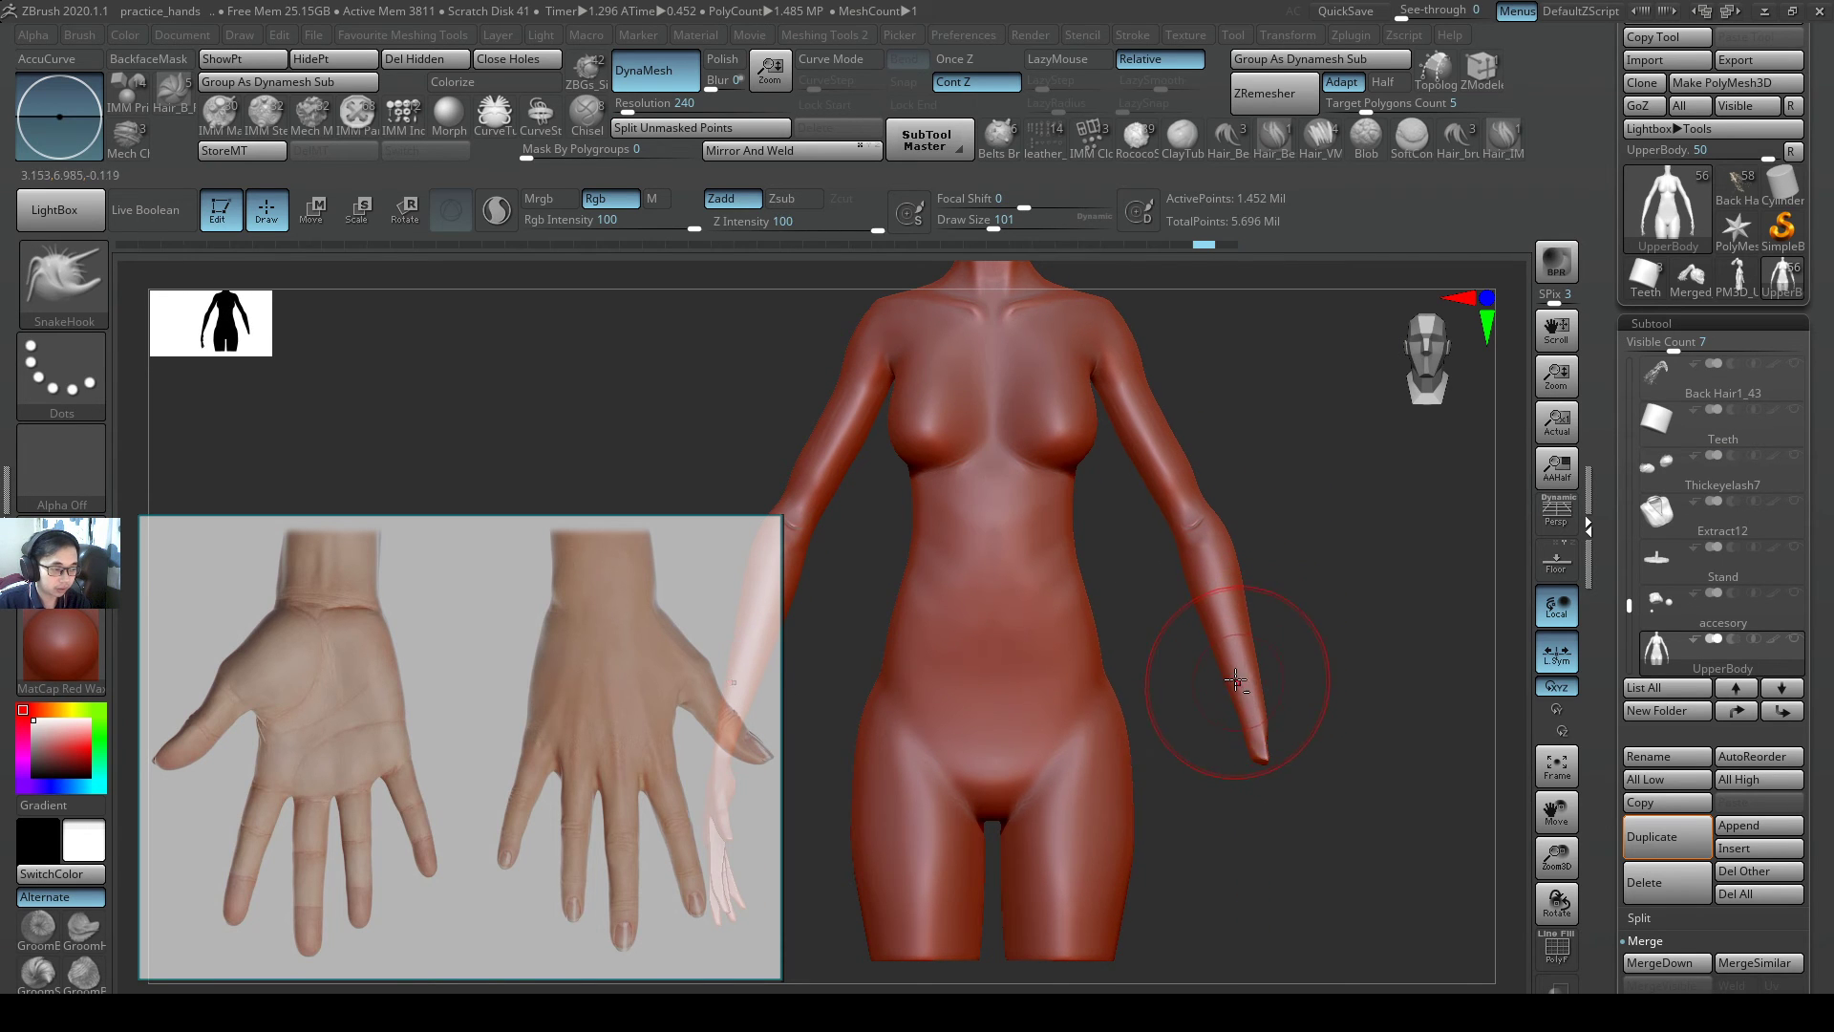
- Reposition the body's transform gizmo pivot, then mirror the sculpted hand onto the other arm with Mirror And Weld
alt+right_drag(1241, 679, 1278, 667)
key(f)
key(w)
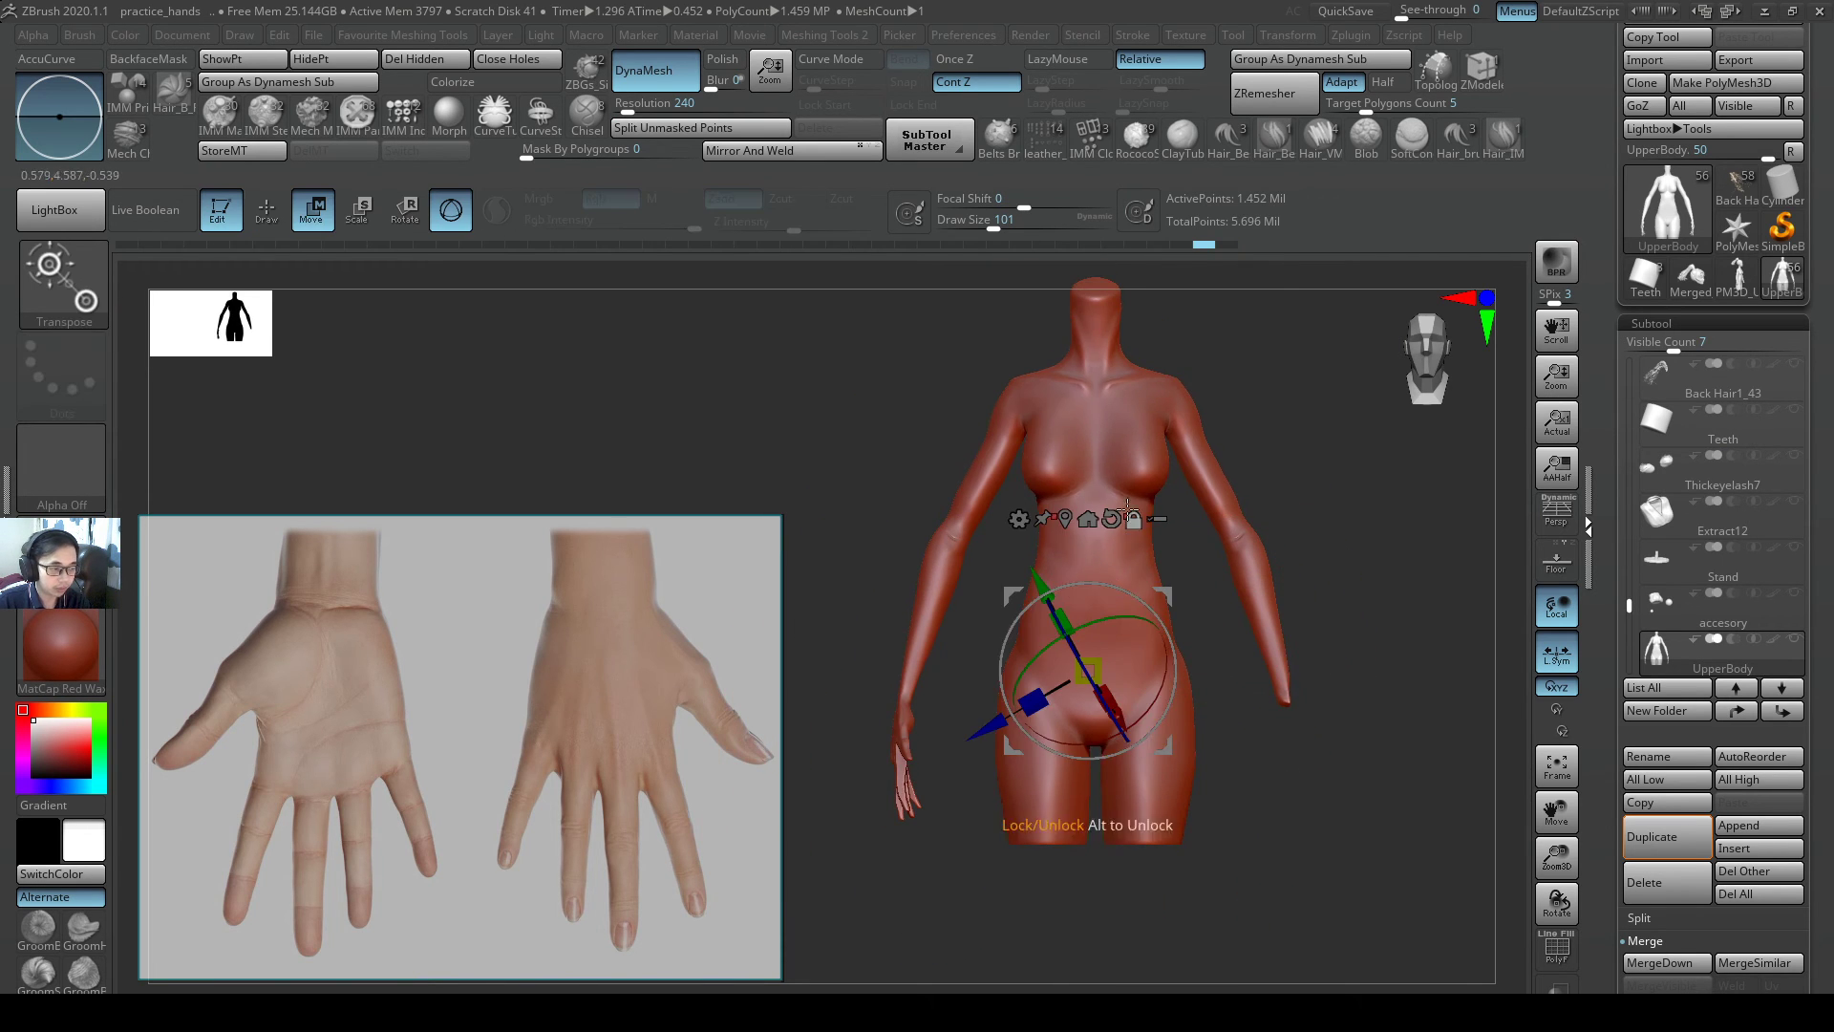
click(1065, 518)
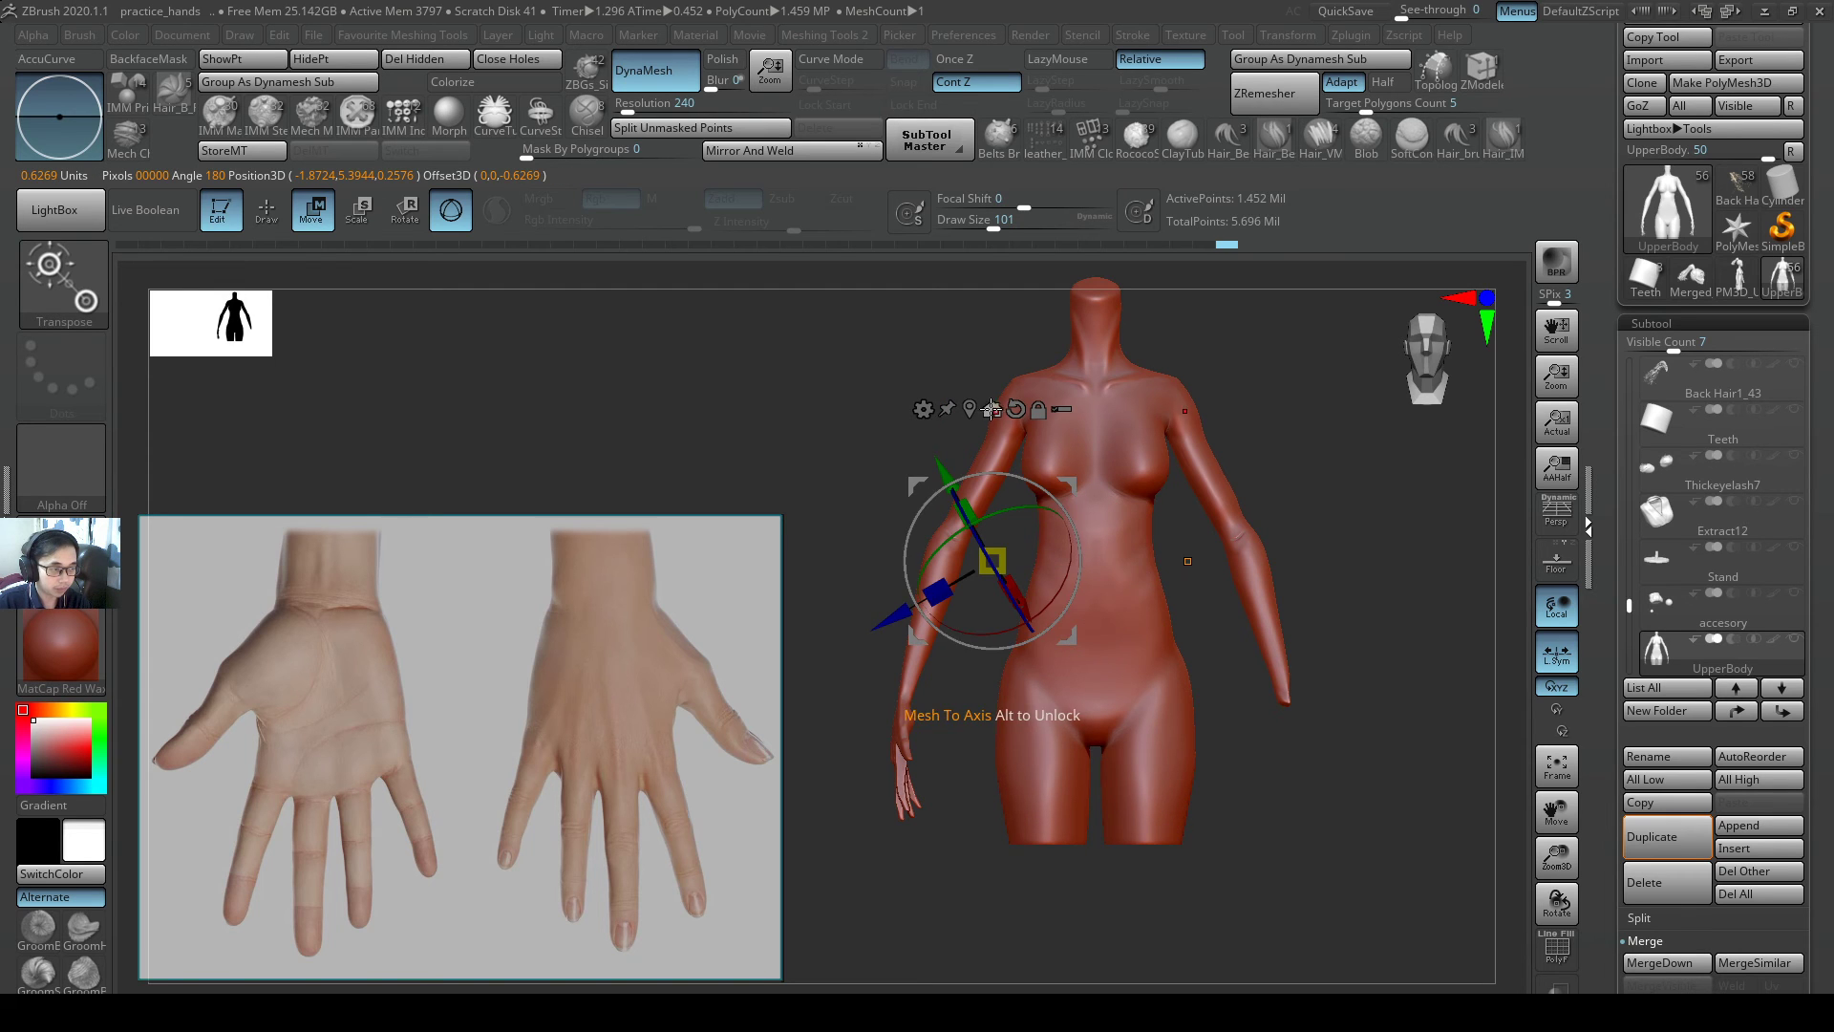
key(q)
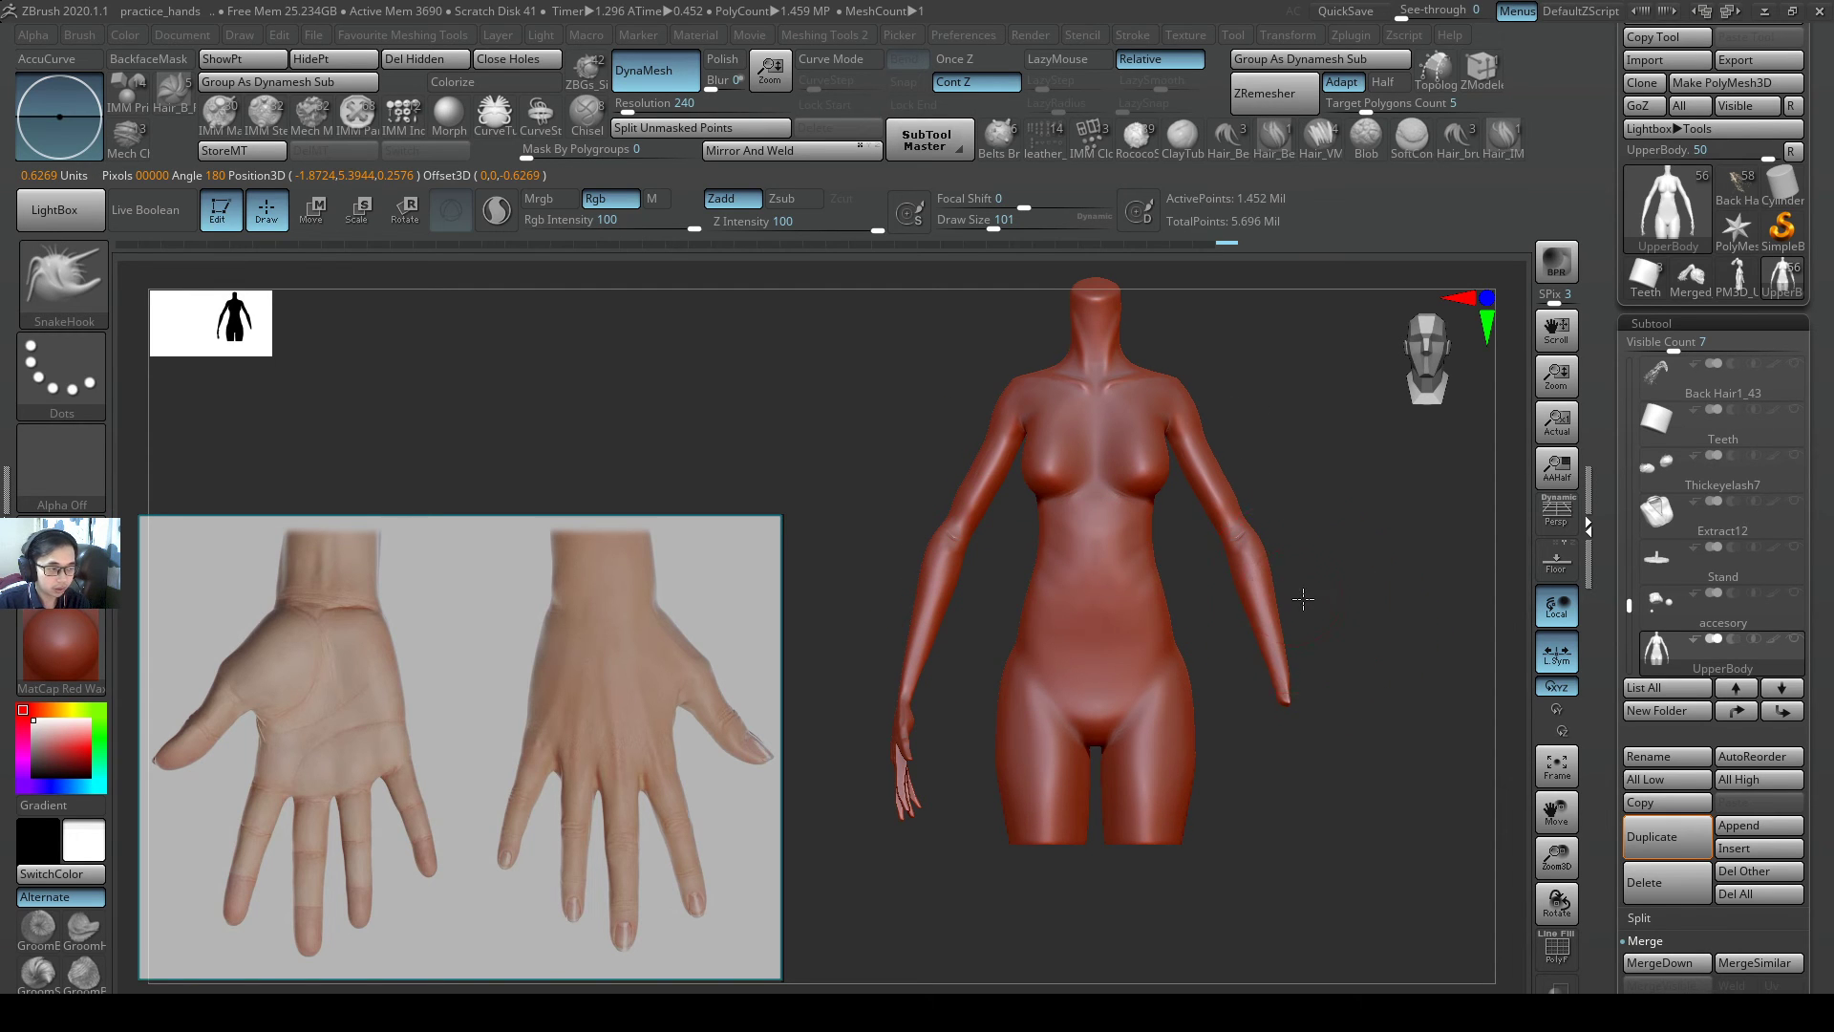
drag(1303, 599, 975, 301)
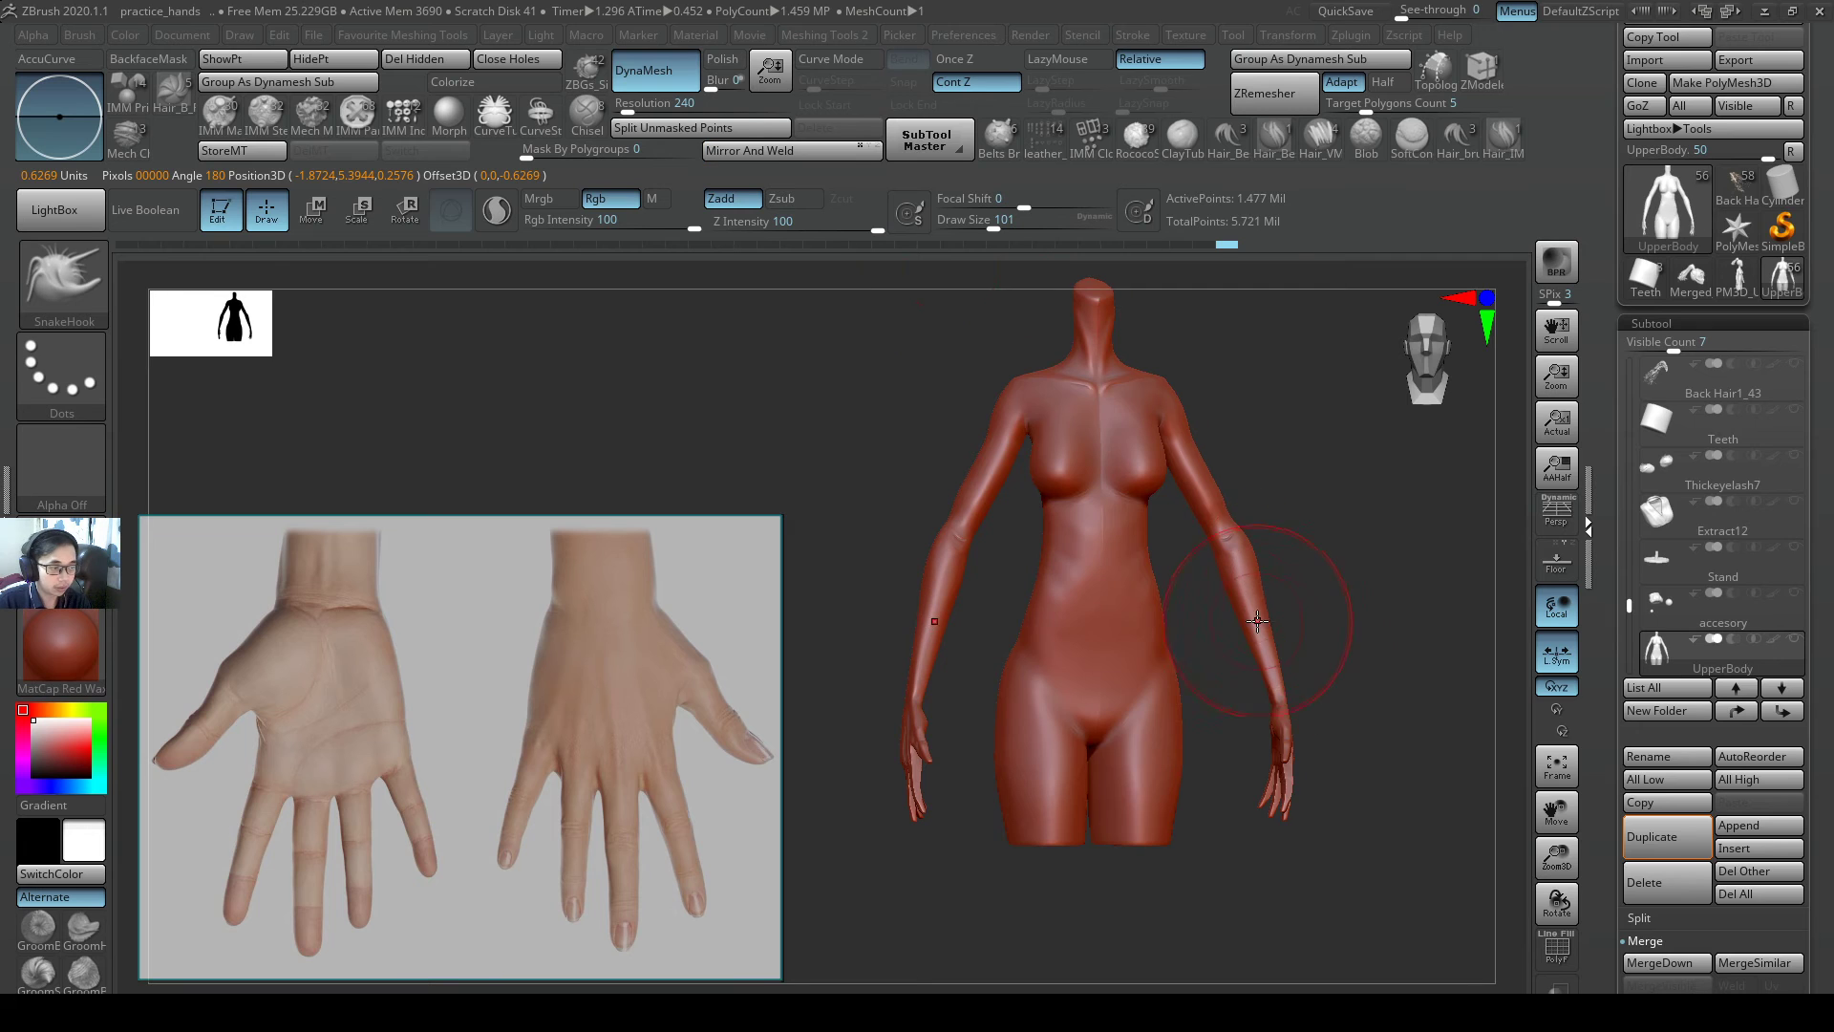
drag(1291, 616, 1226, 621)
ctrl+right_drag(1261, 576, 1367, 548)
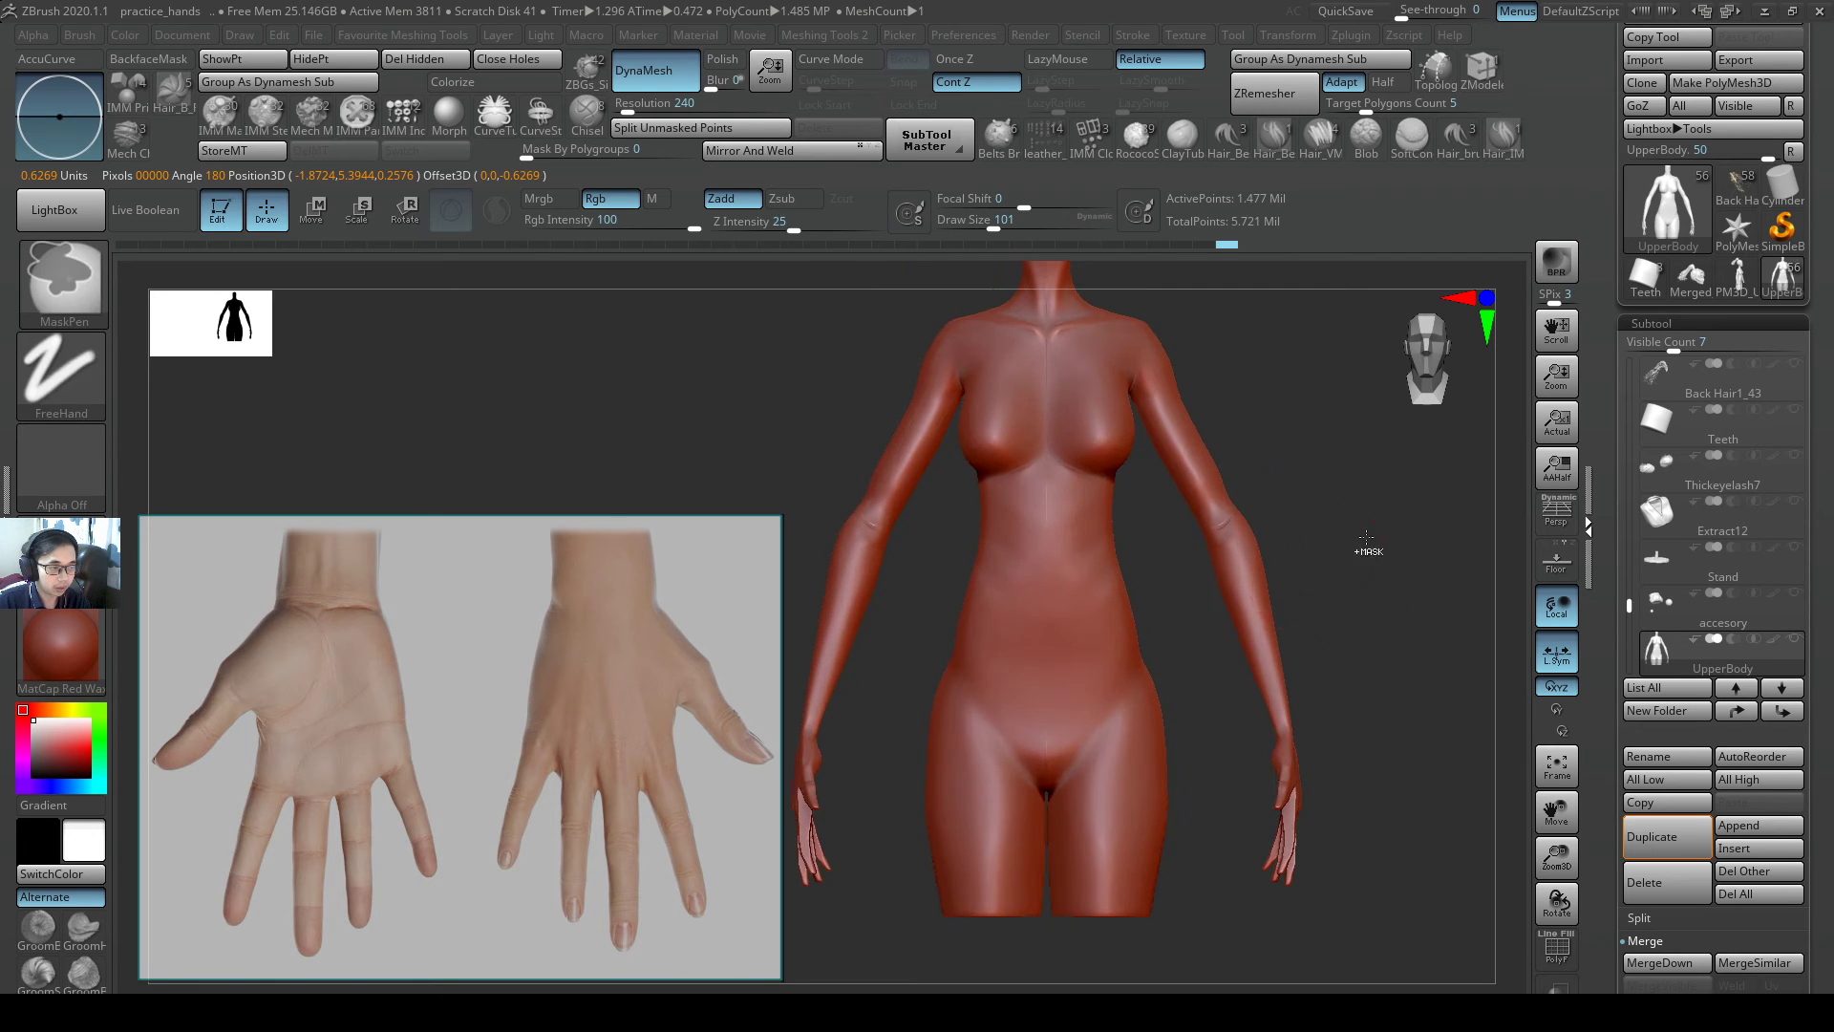
- Inspect both hands on the body, show all subtools again, and undo the mirrored hand
mouse_move(1250, 746)
right_down()
mouse_move(1251, 666)
mouse_move(1261, 714)
mouse_move(1228, 729)
mouse_move(1243, 686)
right_up()
mouse_move(1190, 520)
right_down()
mouse_move(1232, 583)
mouse_move(1210, 466)
mouse_move(1251, 506)
mouse_move(1220, 521)
right_up()
shift+click(1671, 647)
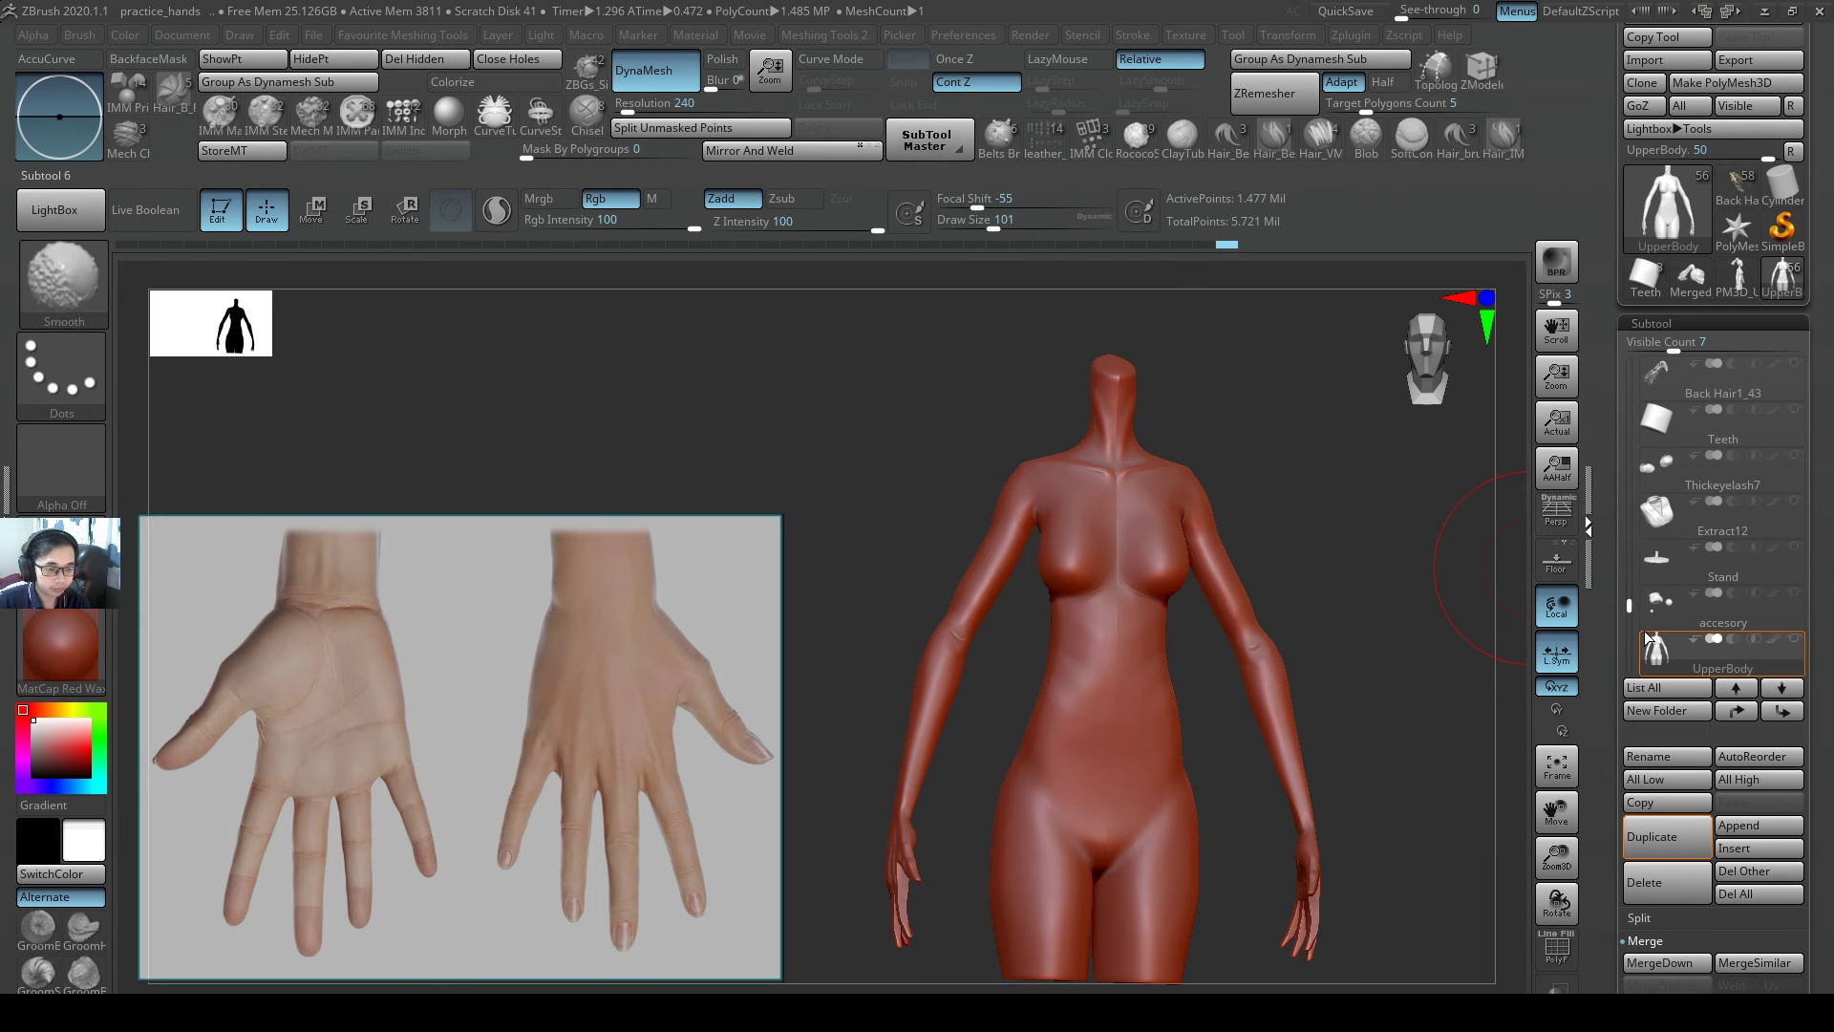
ctrl+right_drag(1322, 579, 1252, 564)
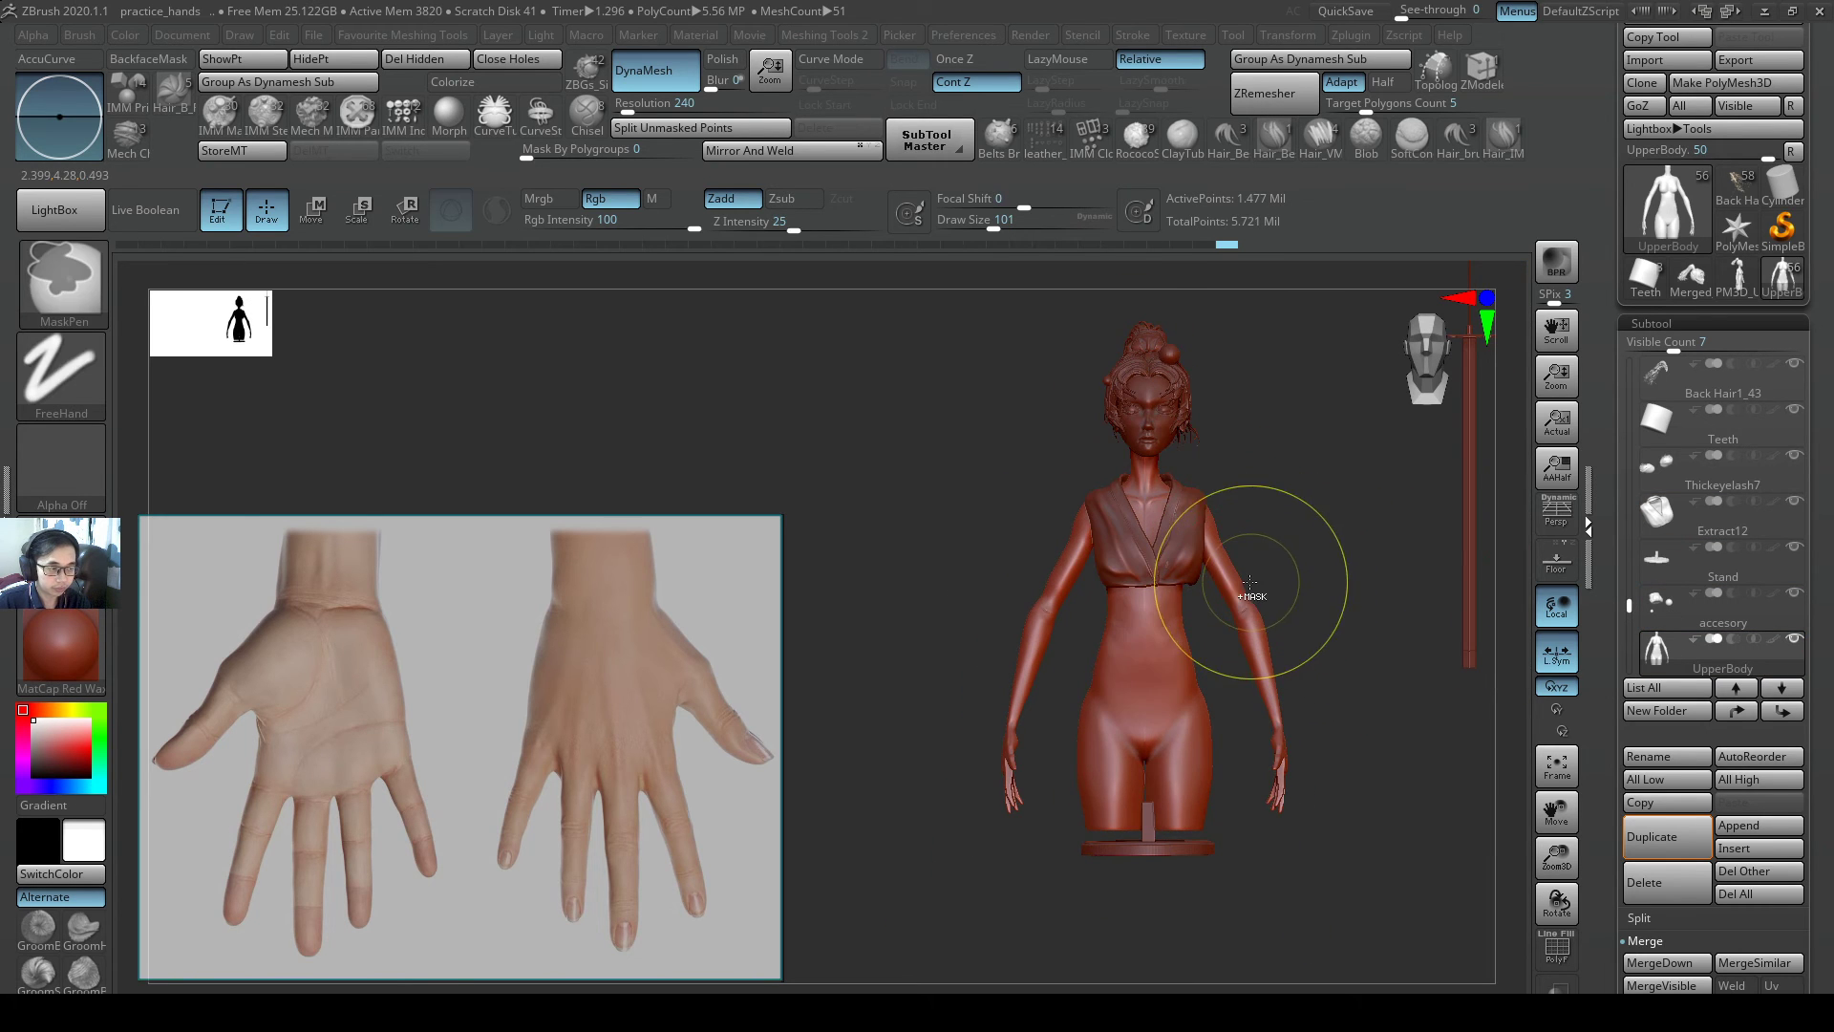
key(ctrl+z)
ctrl+right_drag(1331, 462, 1209, 659)
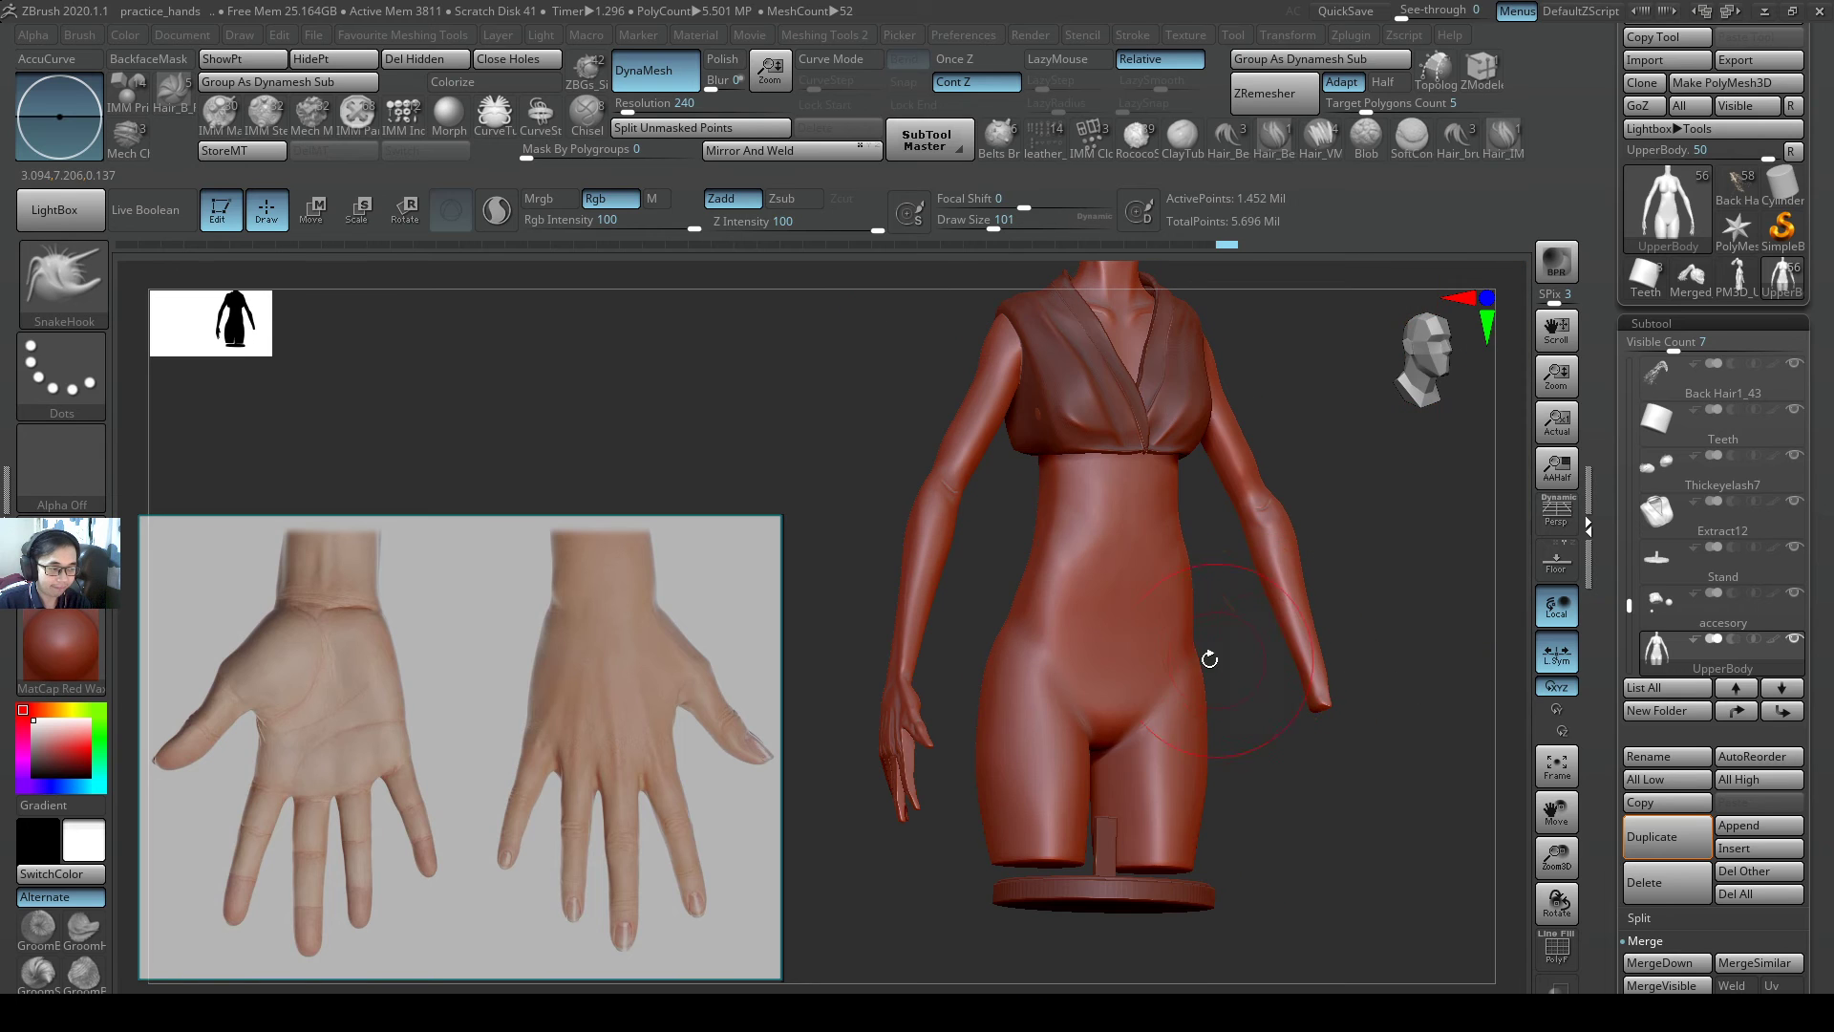
- Examine the arms and sculpted hand against the dressed figure from the front, keeping the UpperBody subtool selected
right_drag(1311, 695, 1277, 688)
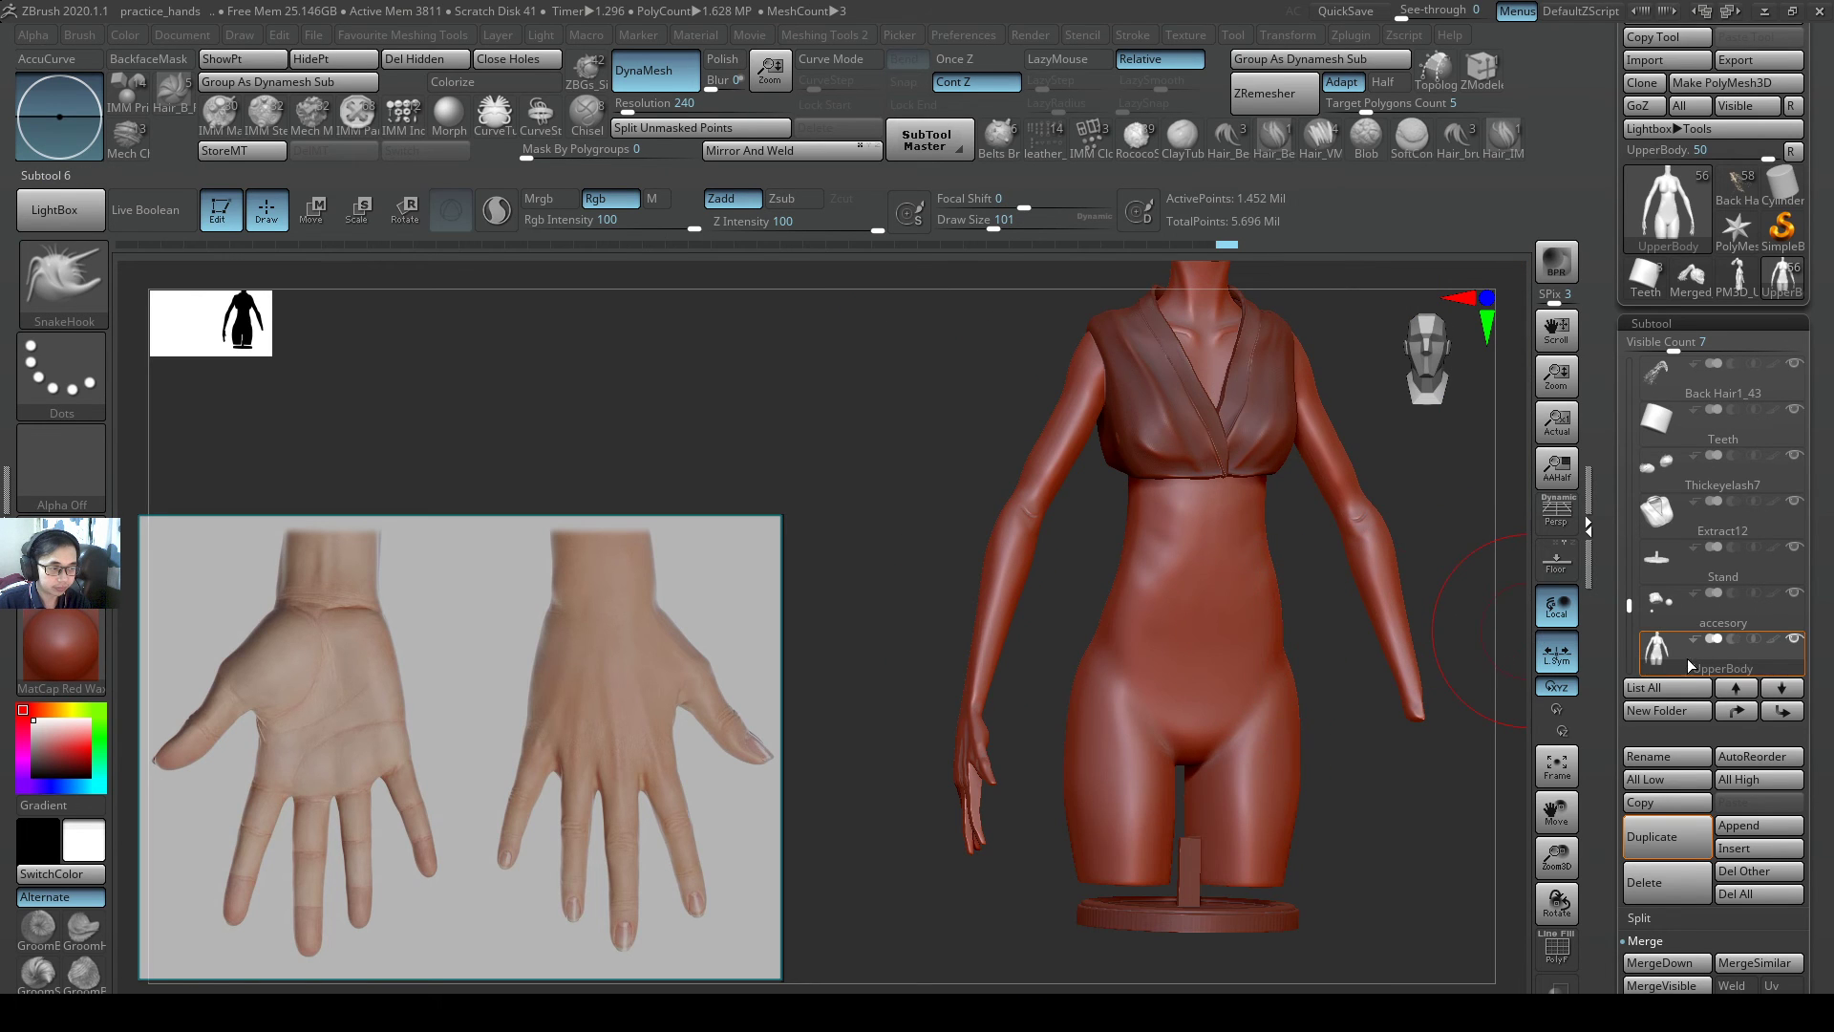
alt+right_drag(1343, 598, 1294, 732)
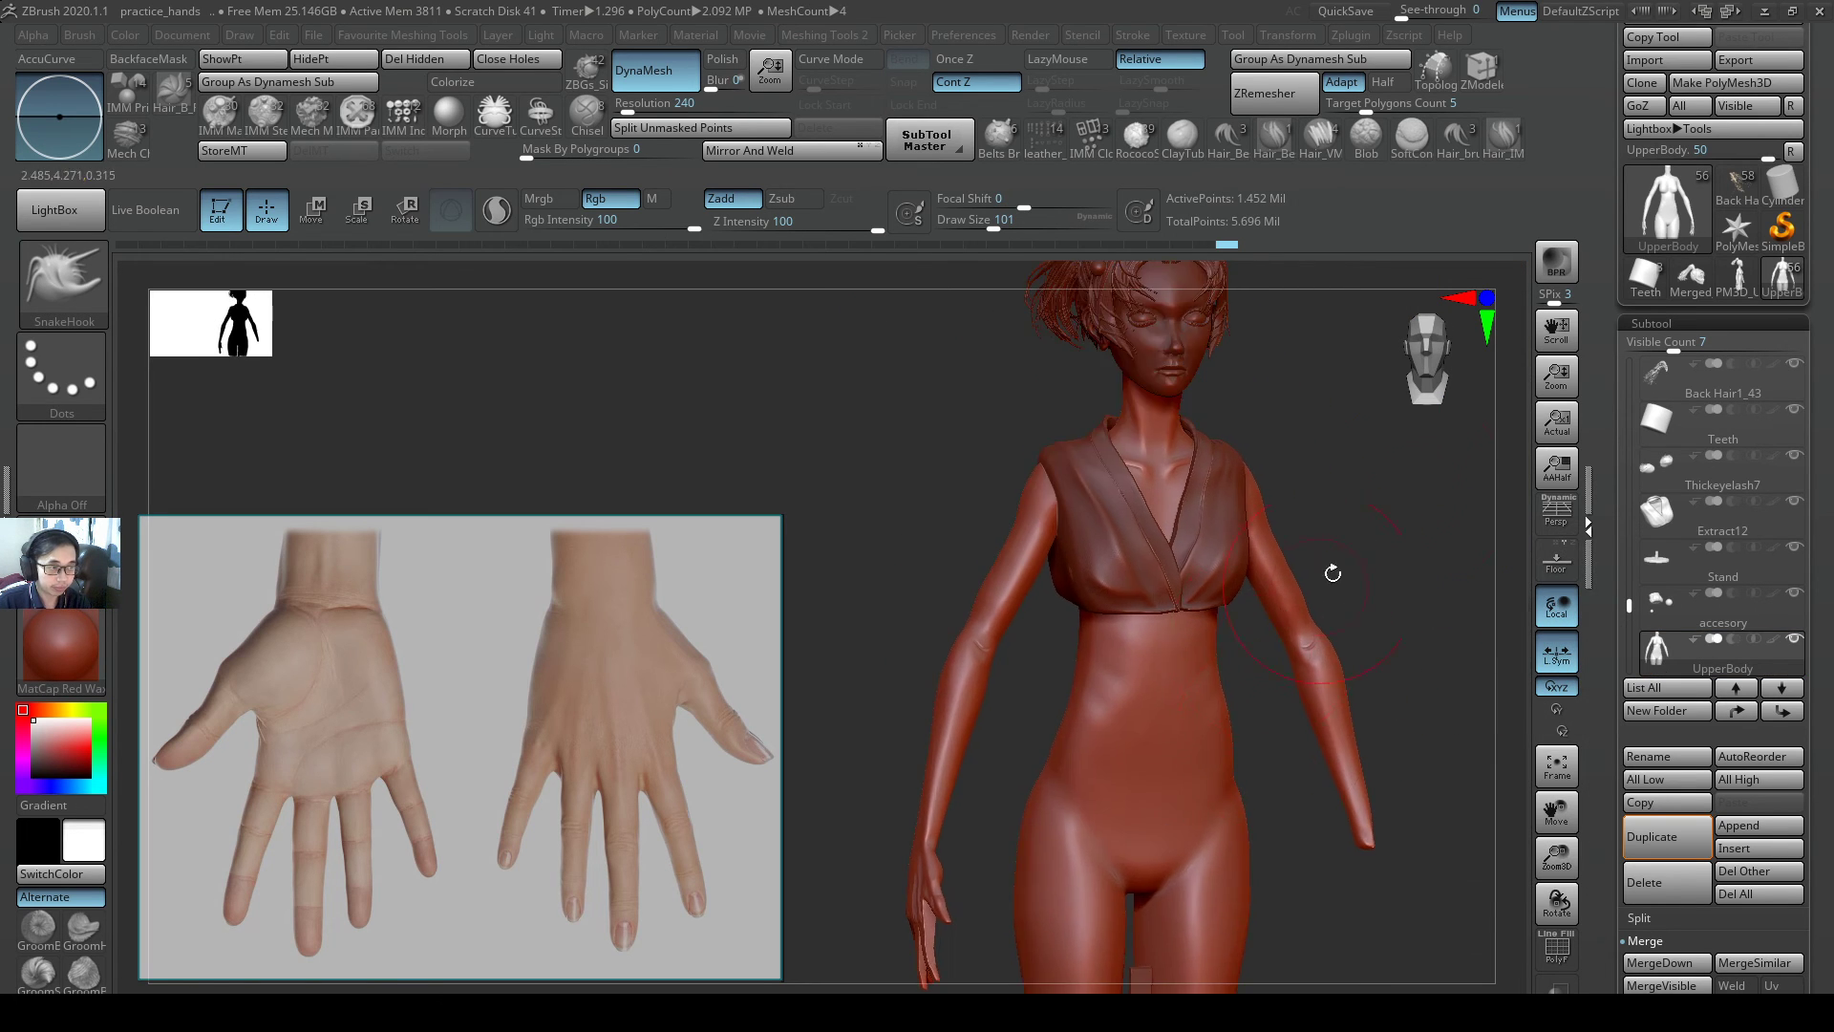
mouse_move(1331, 508)
right_down()
mouse_move(1331, 631)
mouse_move(1298, 536)
mouse_move(1320, 531)
right_up()
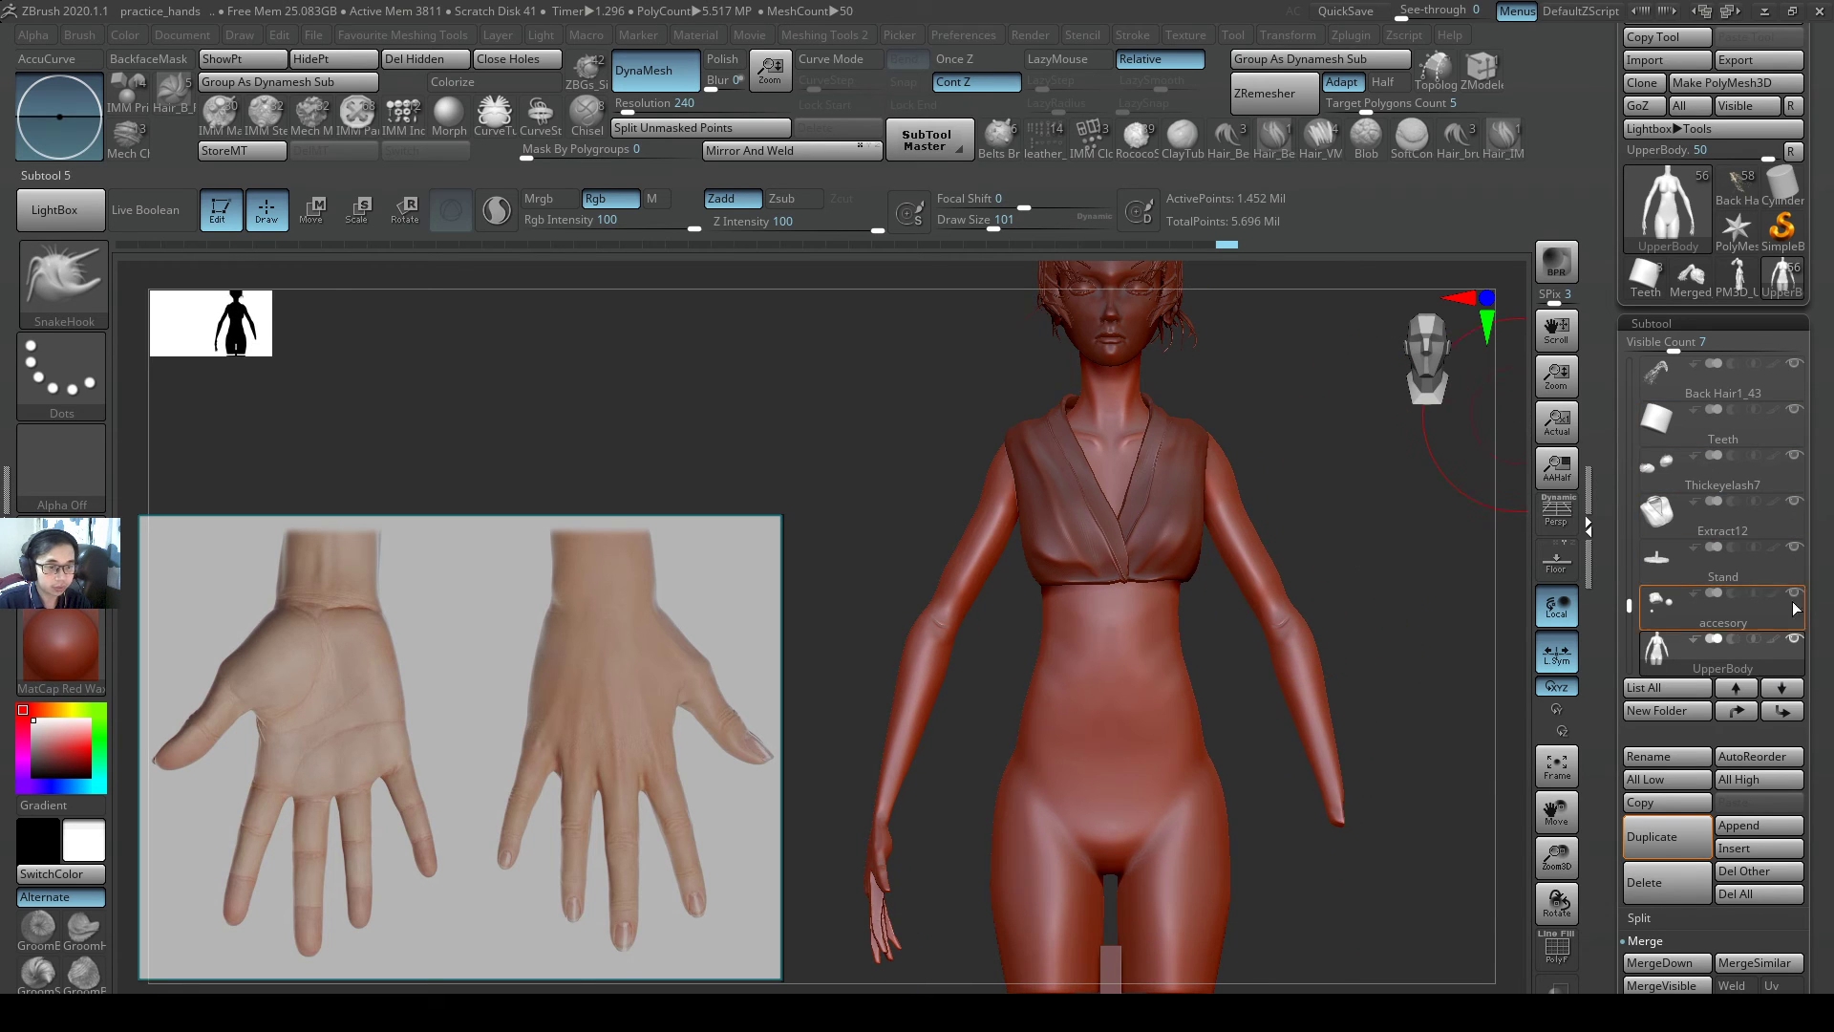
click(1739, 654)
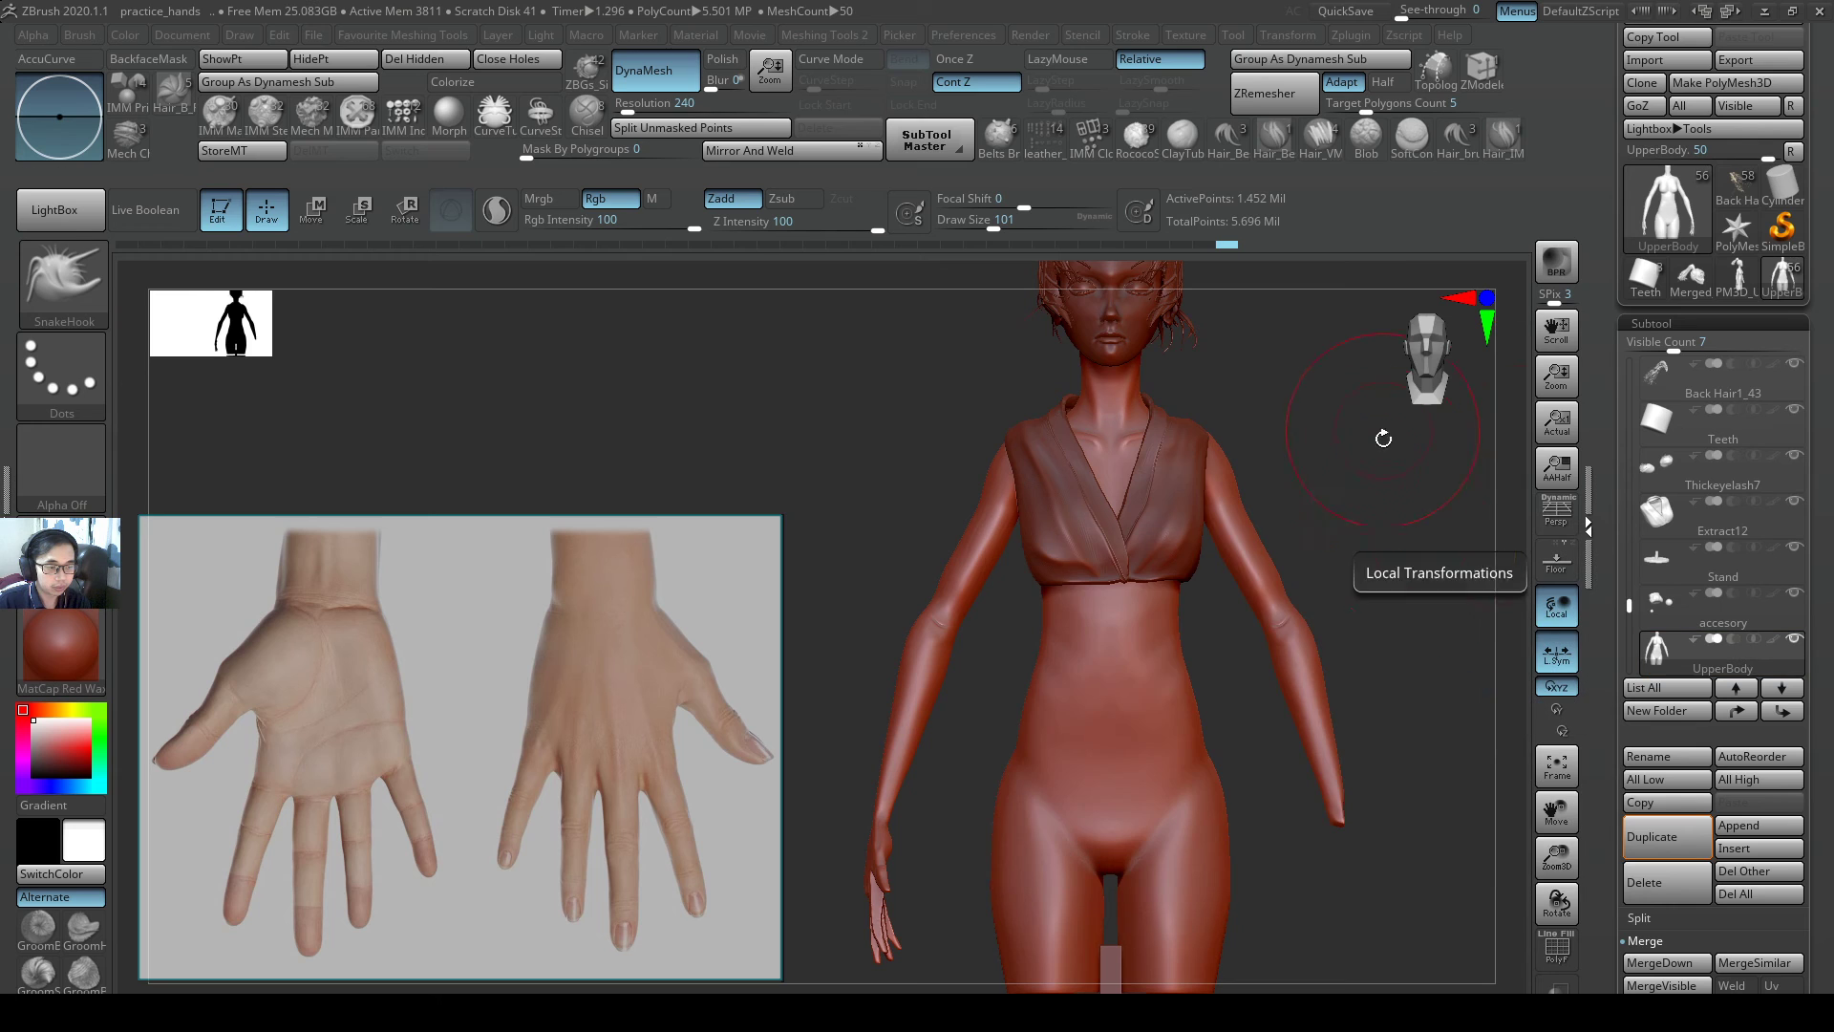
drag(1384, 532, 1483, 621)
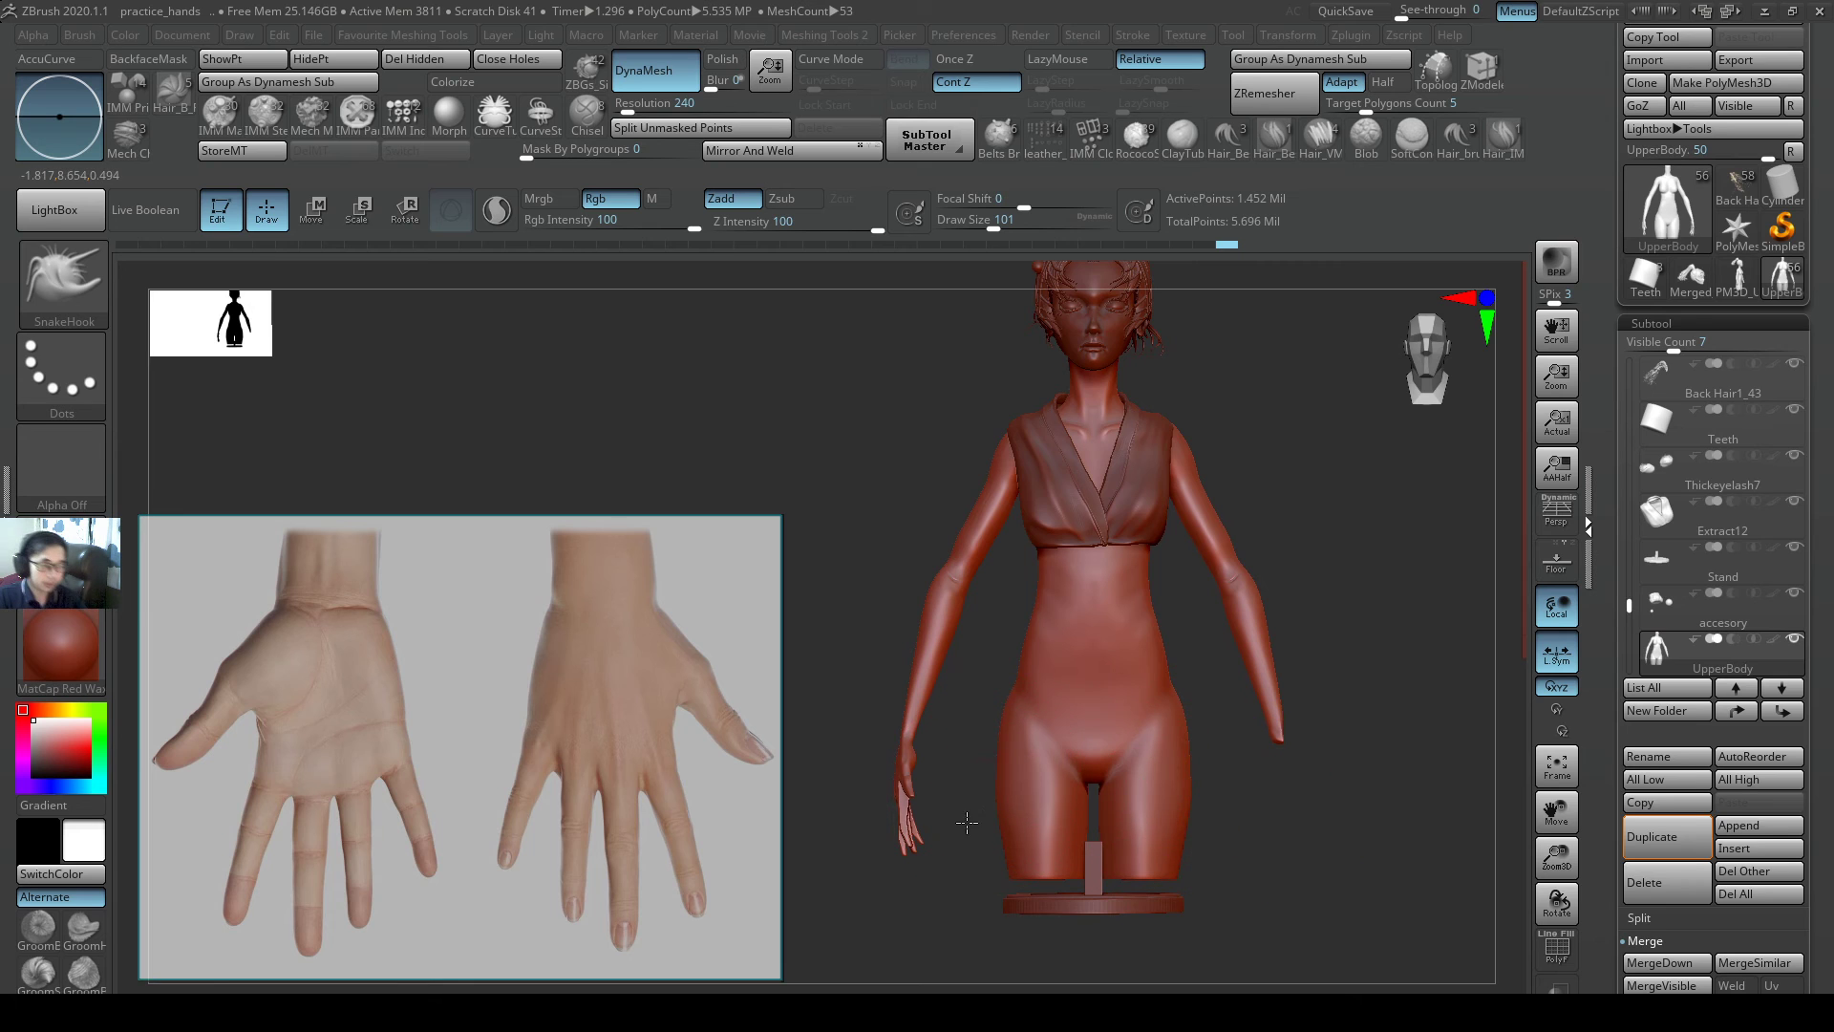
right_drag(966, 823, 955, 831)
ctrl+right_drag(979, 736, 1073, 659)
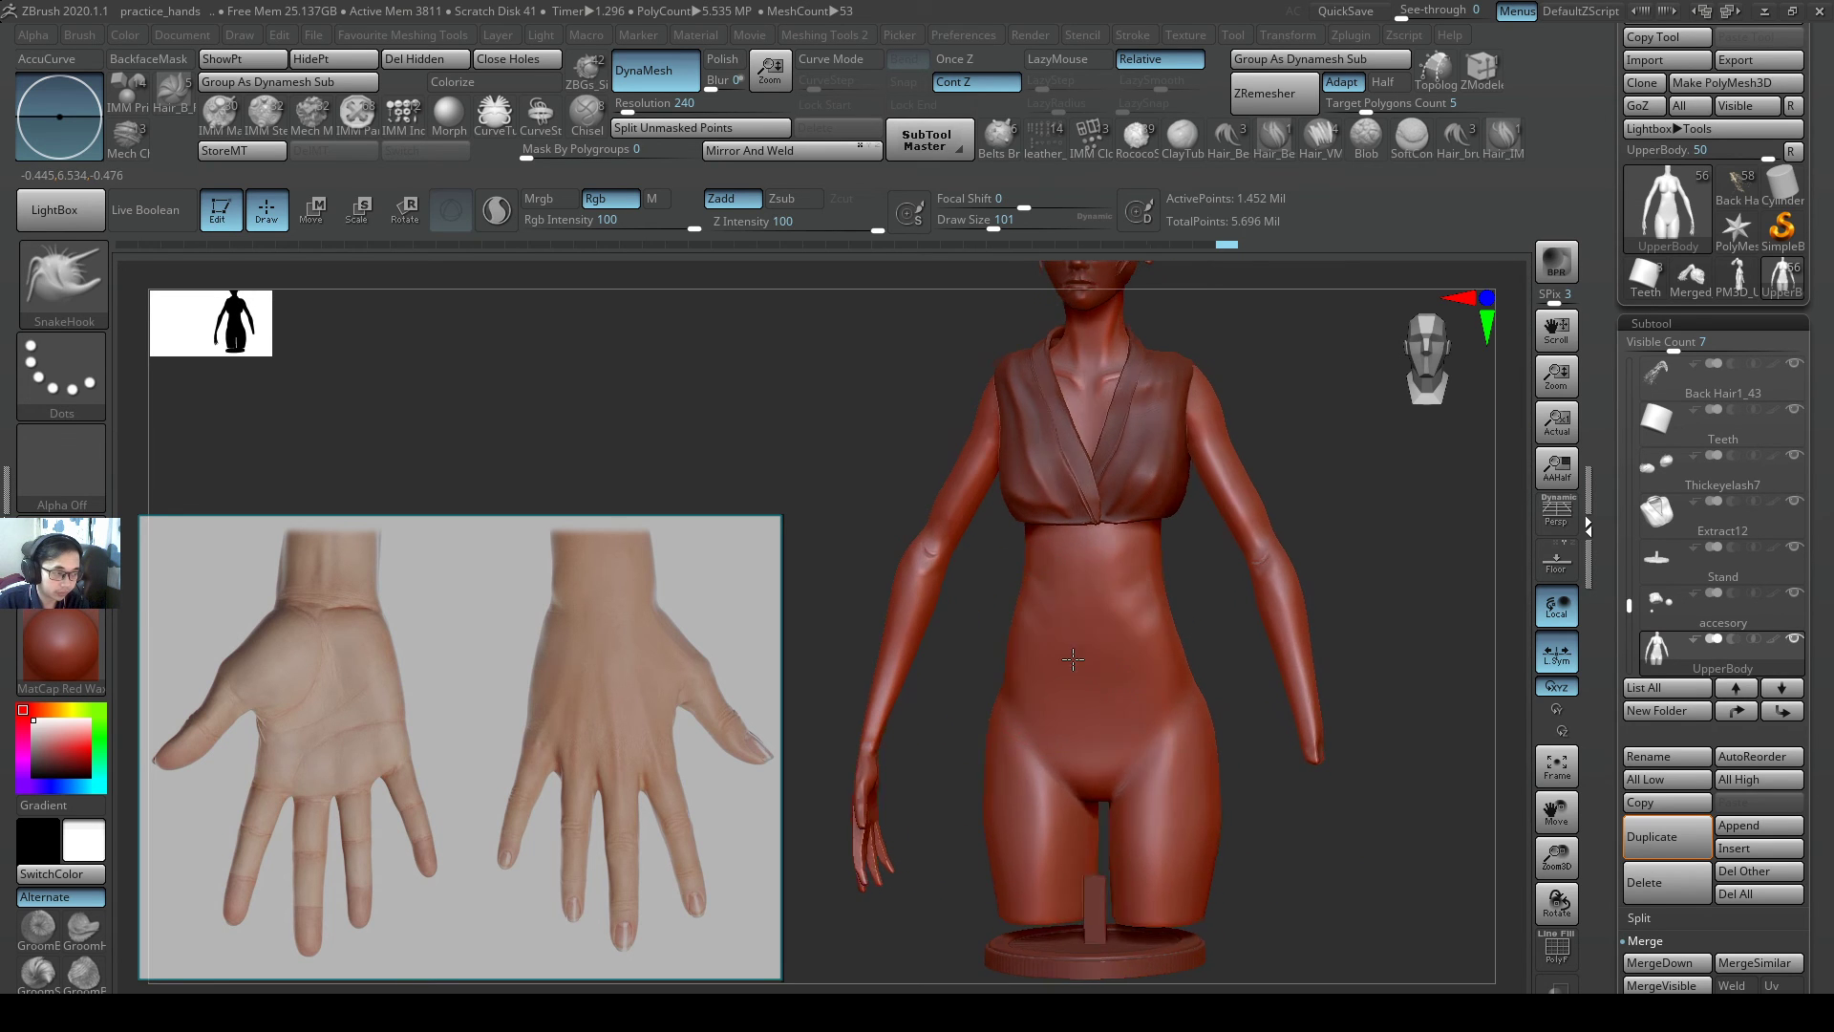
drag(1073, 659, 1067, 683)
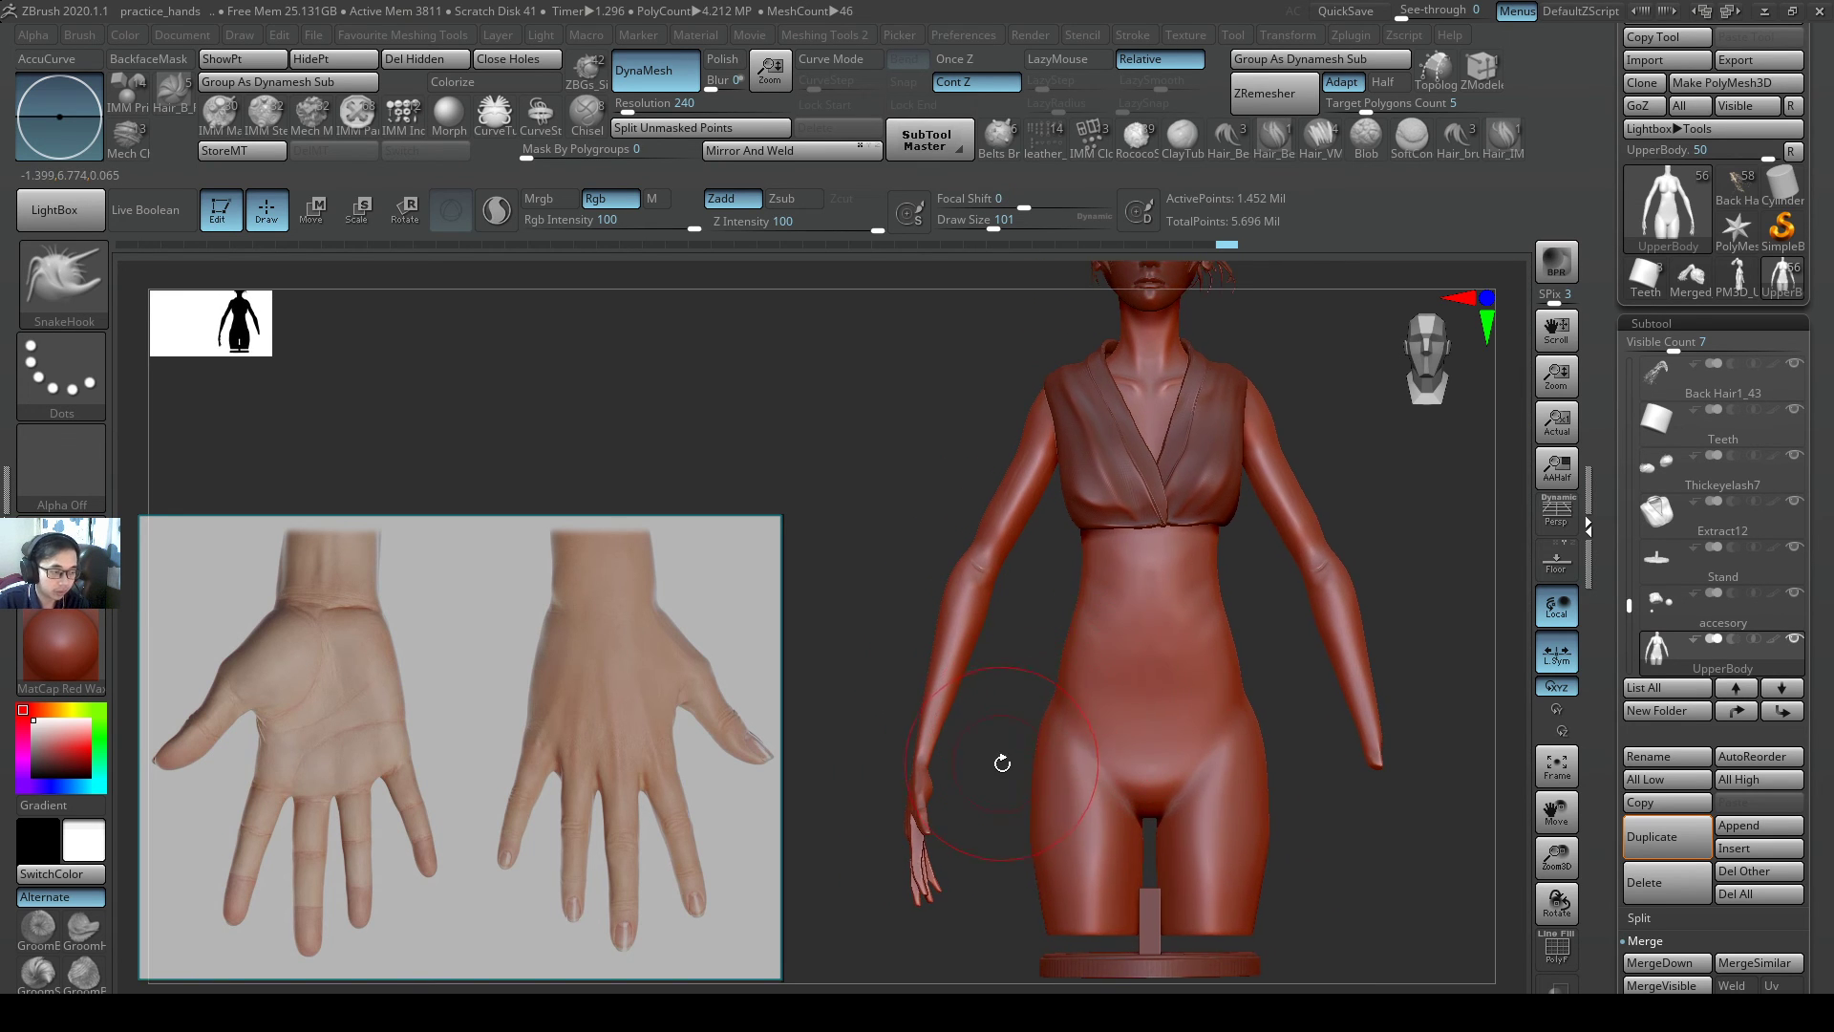
- Set the SnakeHook draw size to 172 and inspect the arm and hand from the side and front
key(s)
drag(1002, 763, 1017, 767)
right_drag(950, 731, 1145, 737)
mouse_move(1197, 660)
shift+right_down()
mouse_move(1237, 632)
mouse_move(1257, 737)
mouse_move(1224, 798)
mouse_move(1253, 746)
shift+right_up()
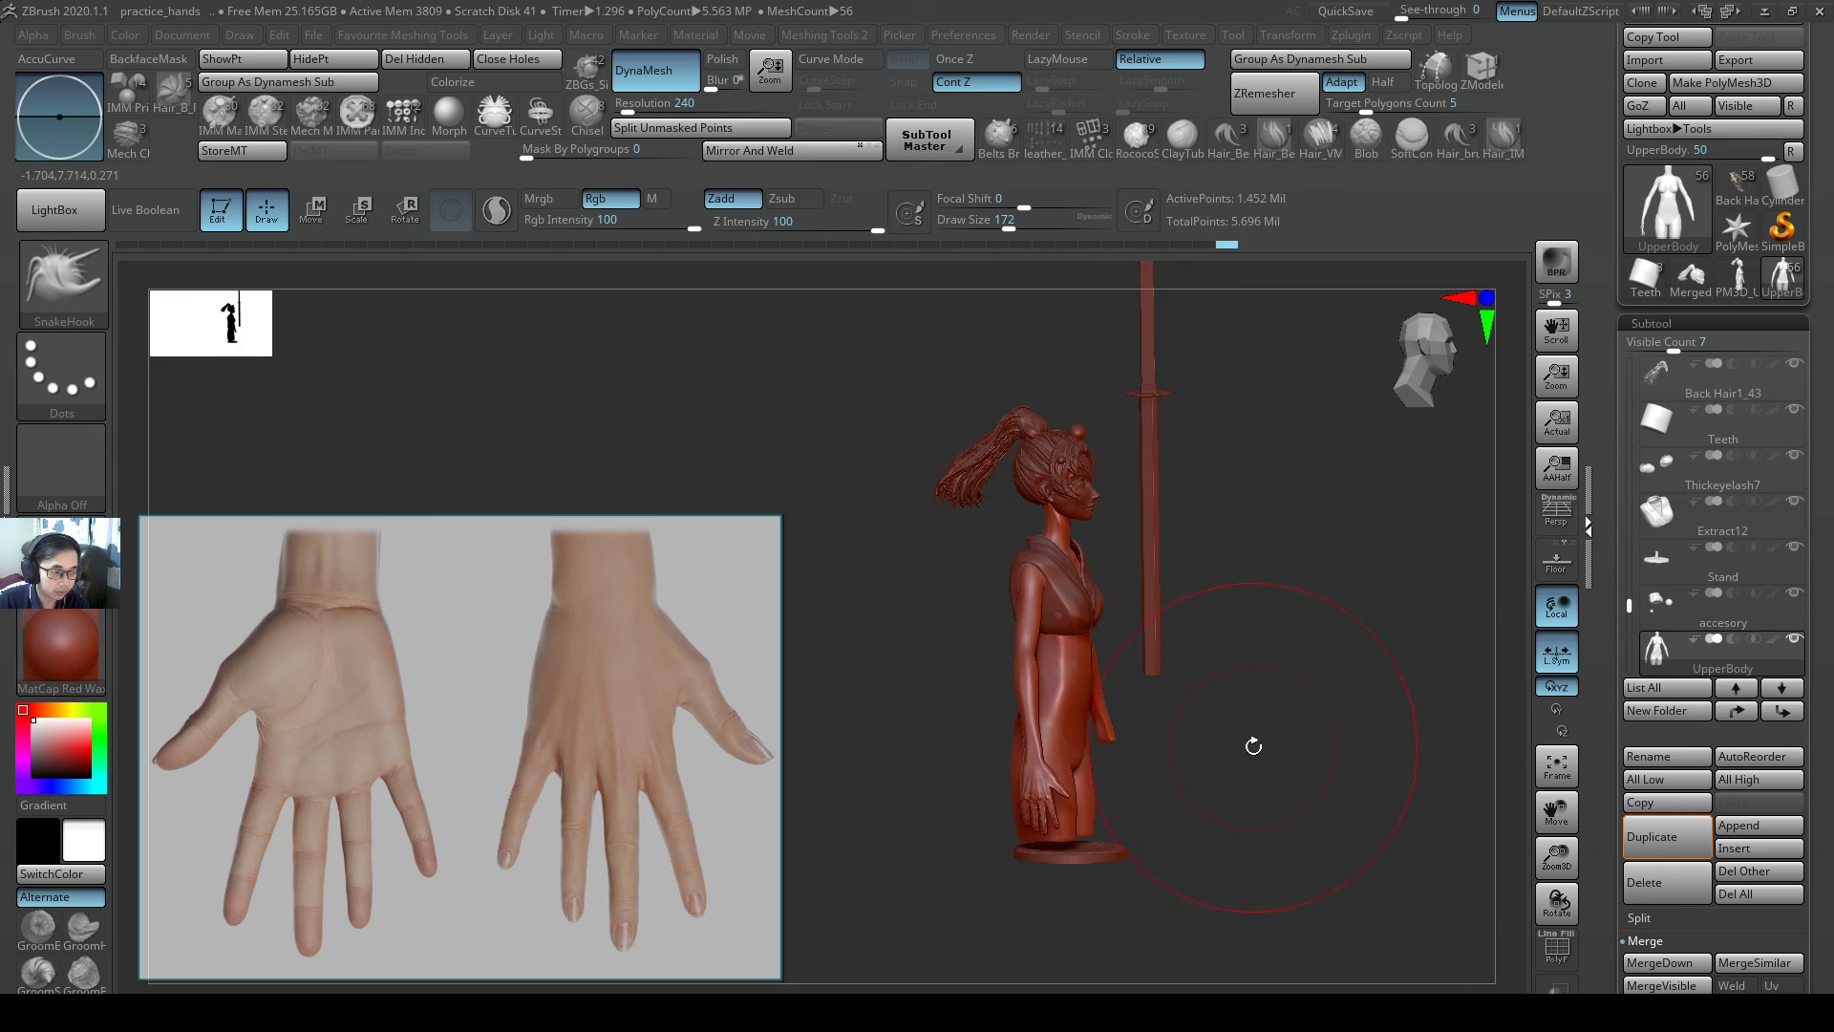
drag(1254, 746, 1273, 700)
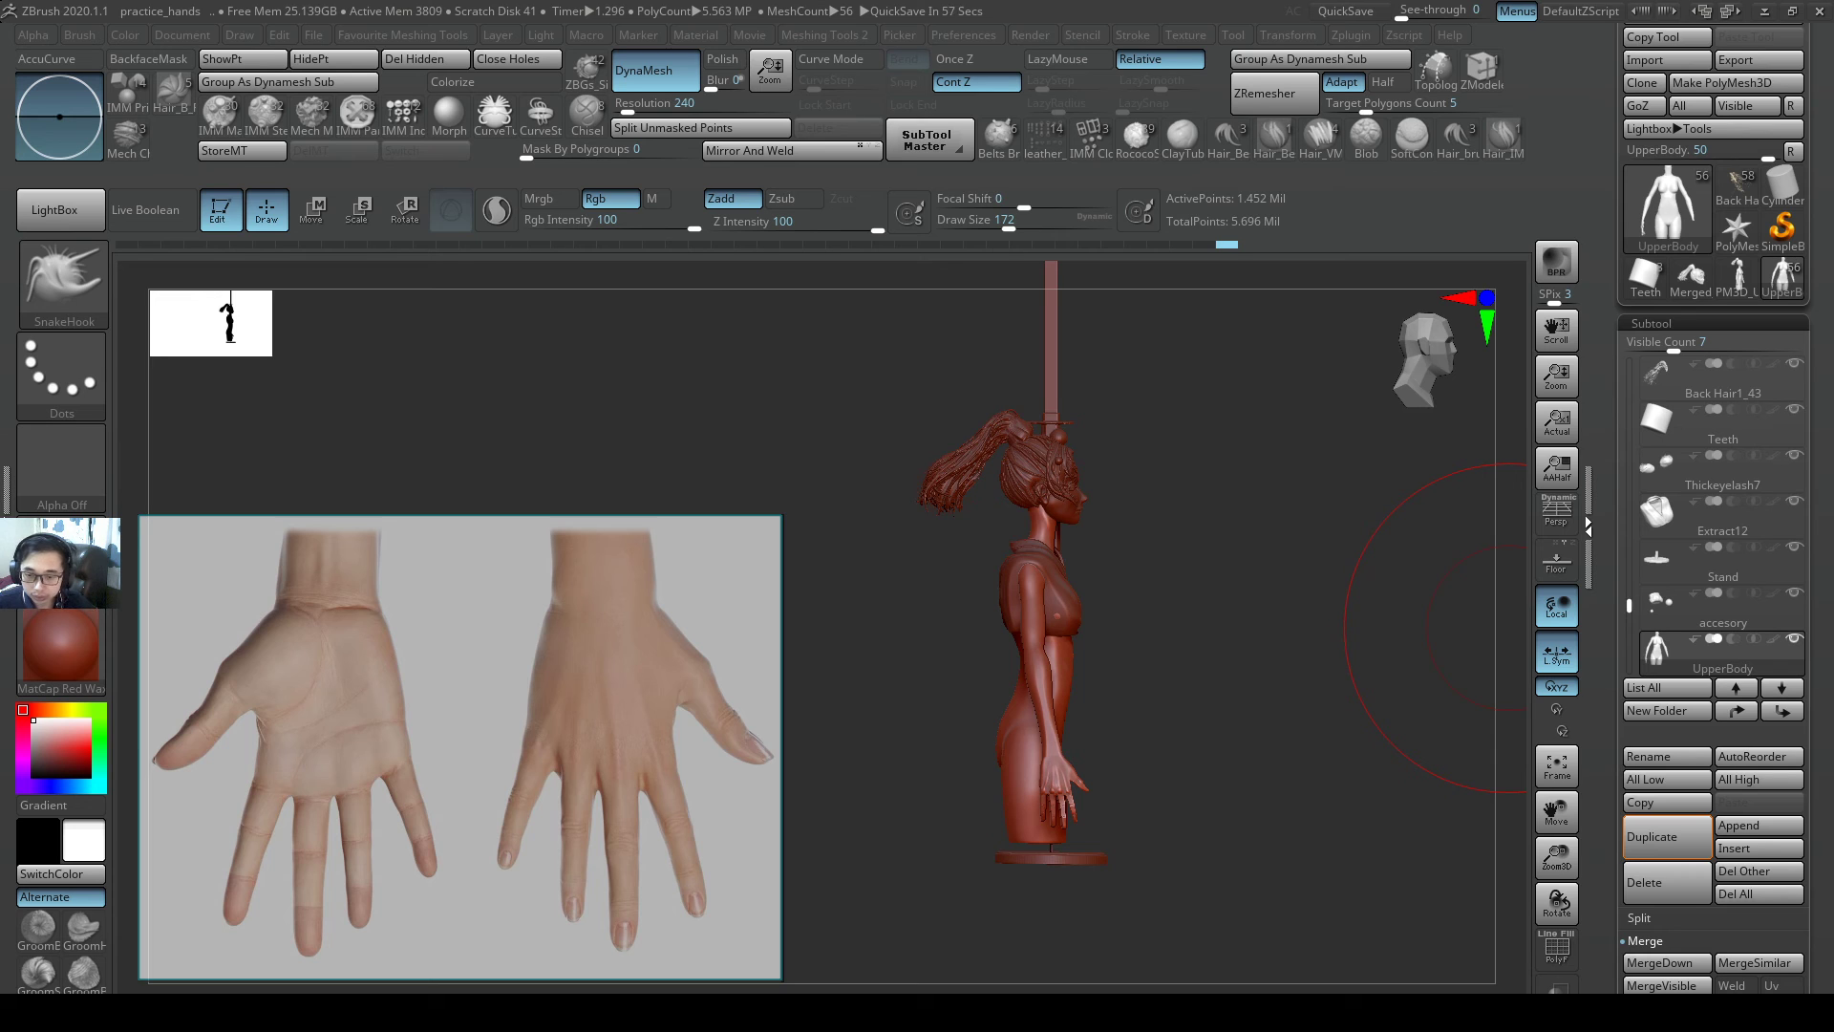
drag(1305, 713, 1201, 715)
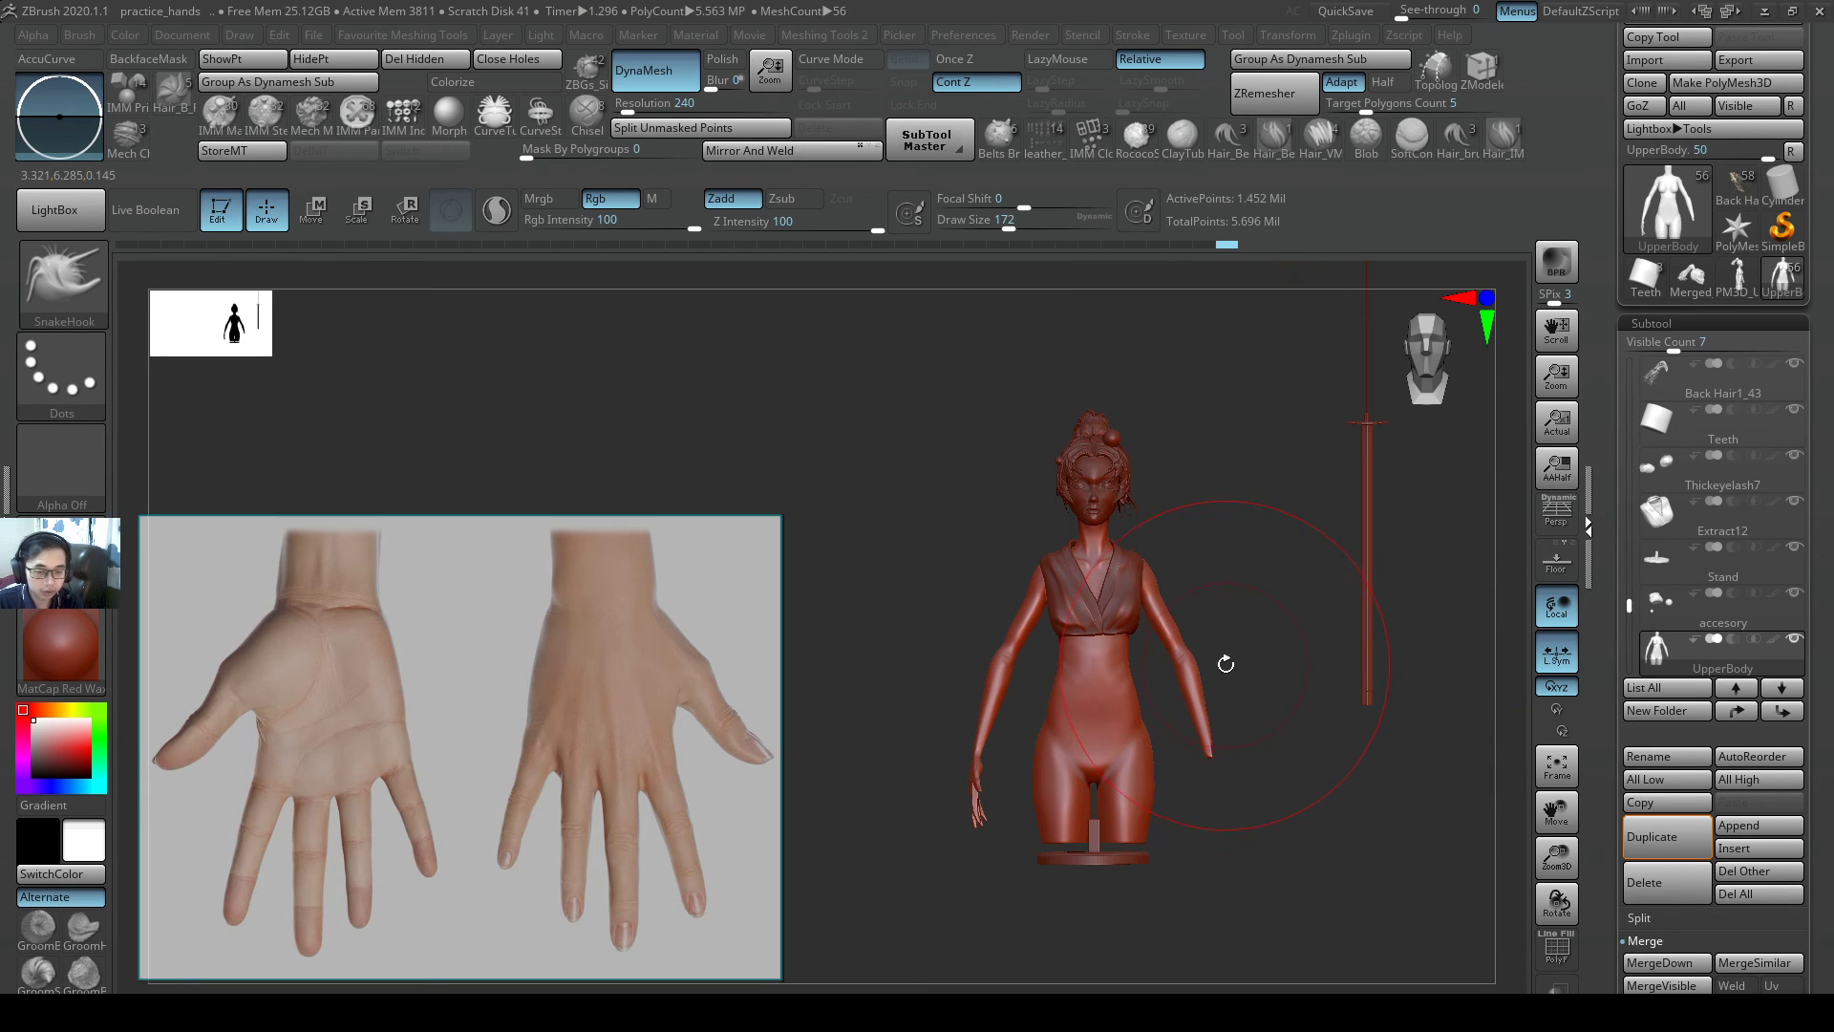
ctrl+right_drag(1238, 648, 1271, 652)
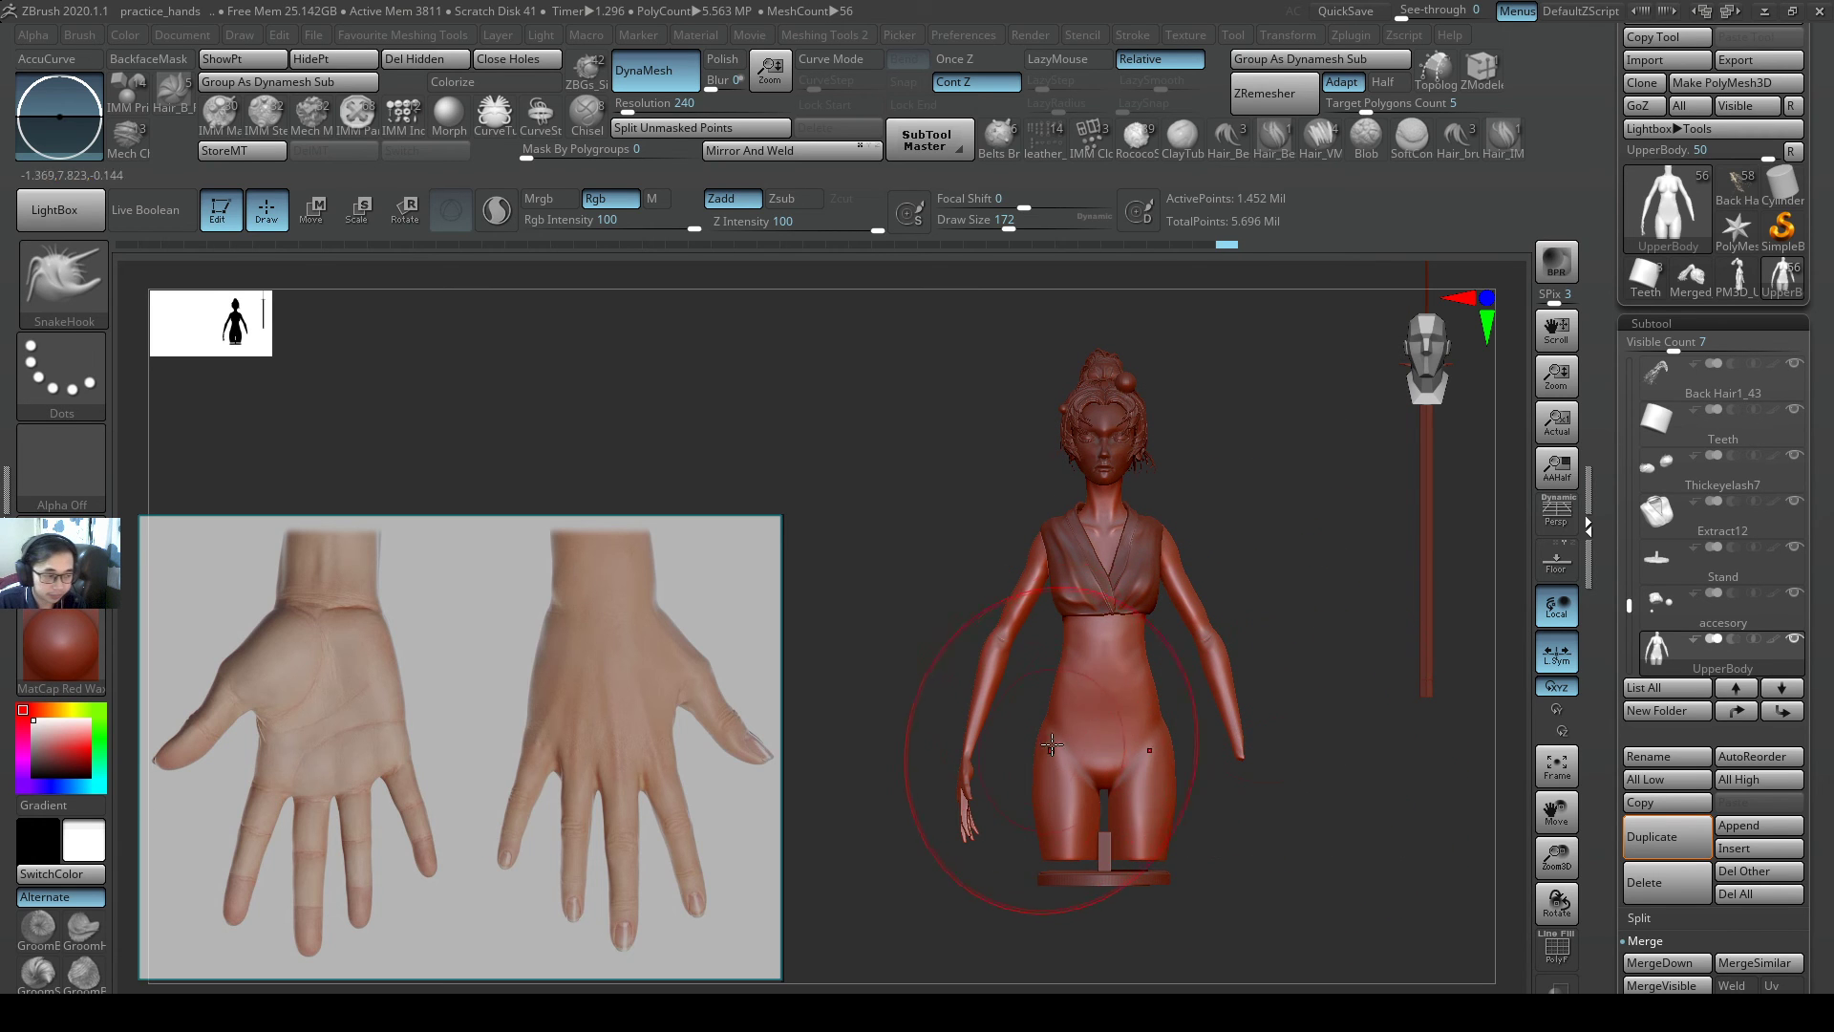
mouse_move(1048, 721)
ctrl+right_down()
mouse_move(1127, 759)
mouse_move(1153, 626)
ctrl+right_up()
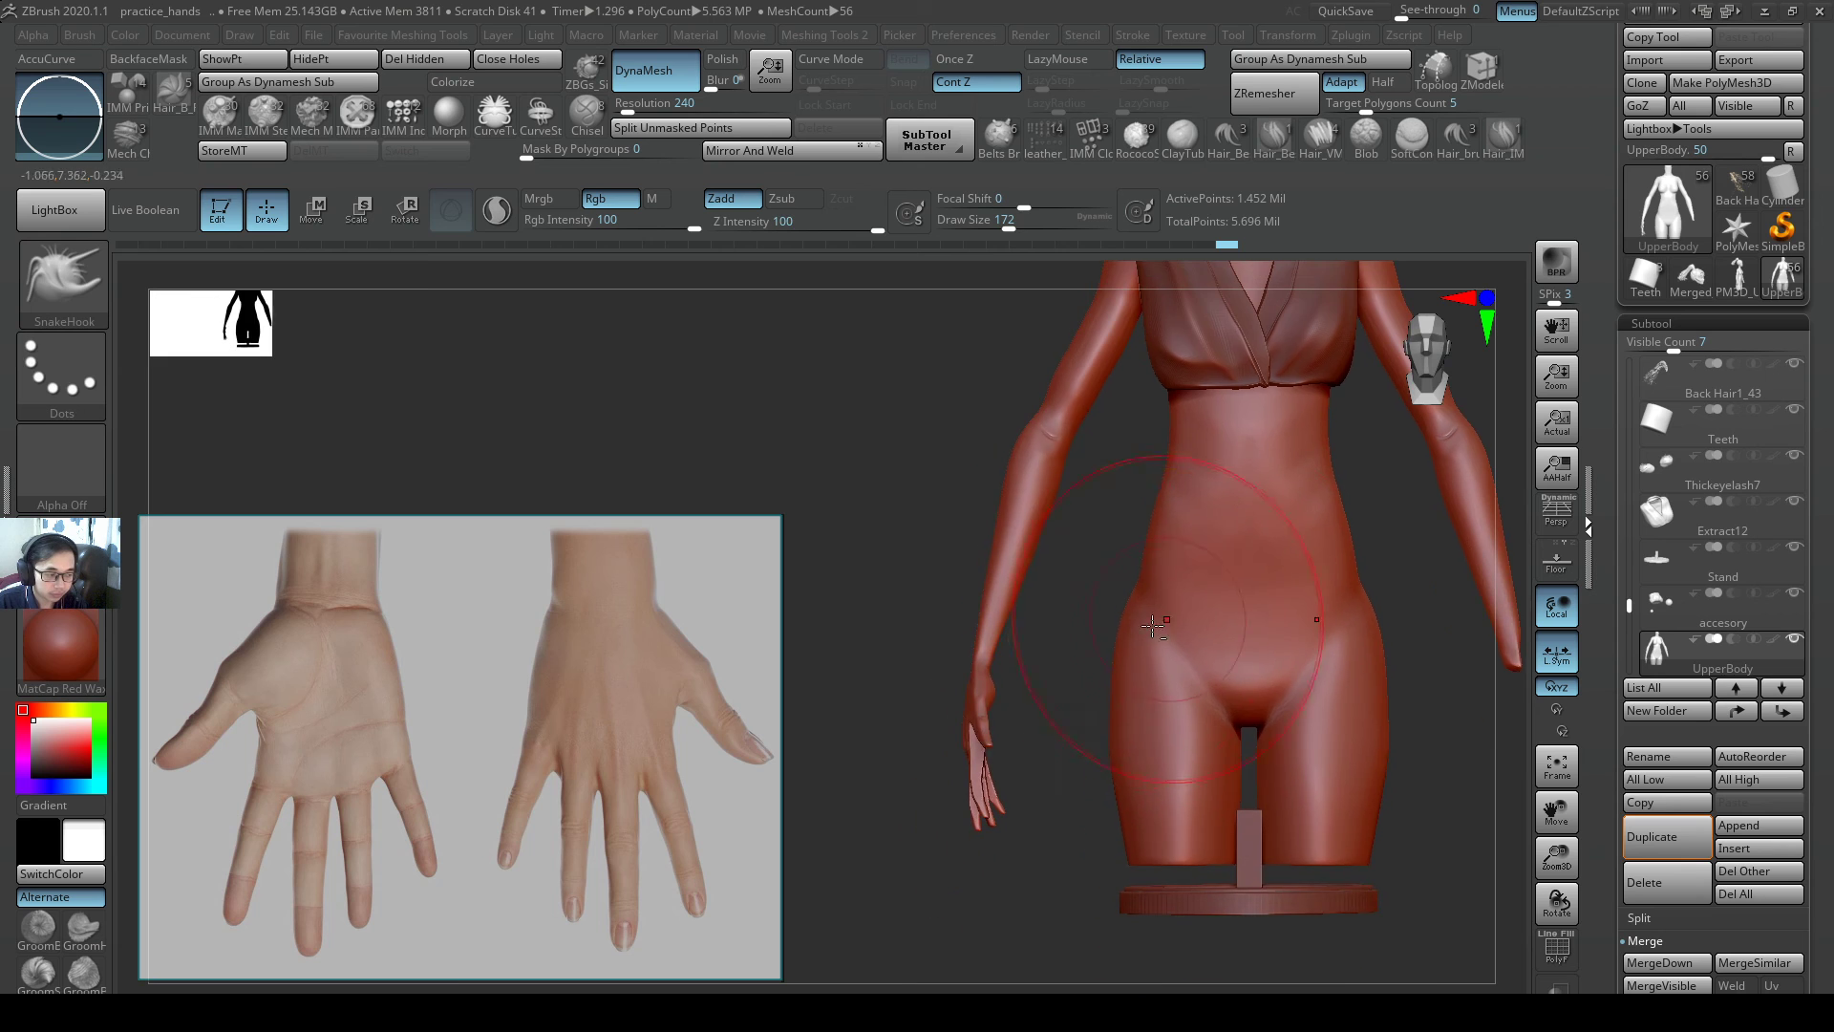
alt+drag(1065, 663, 1105, 678)
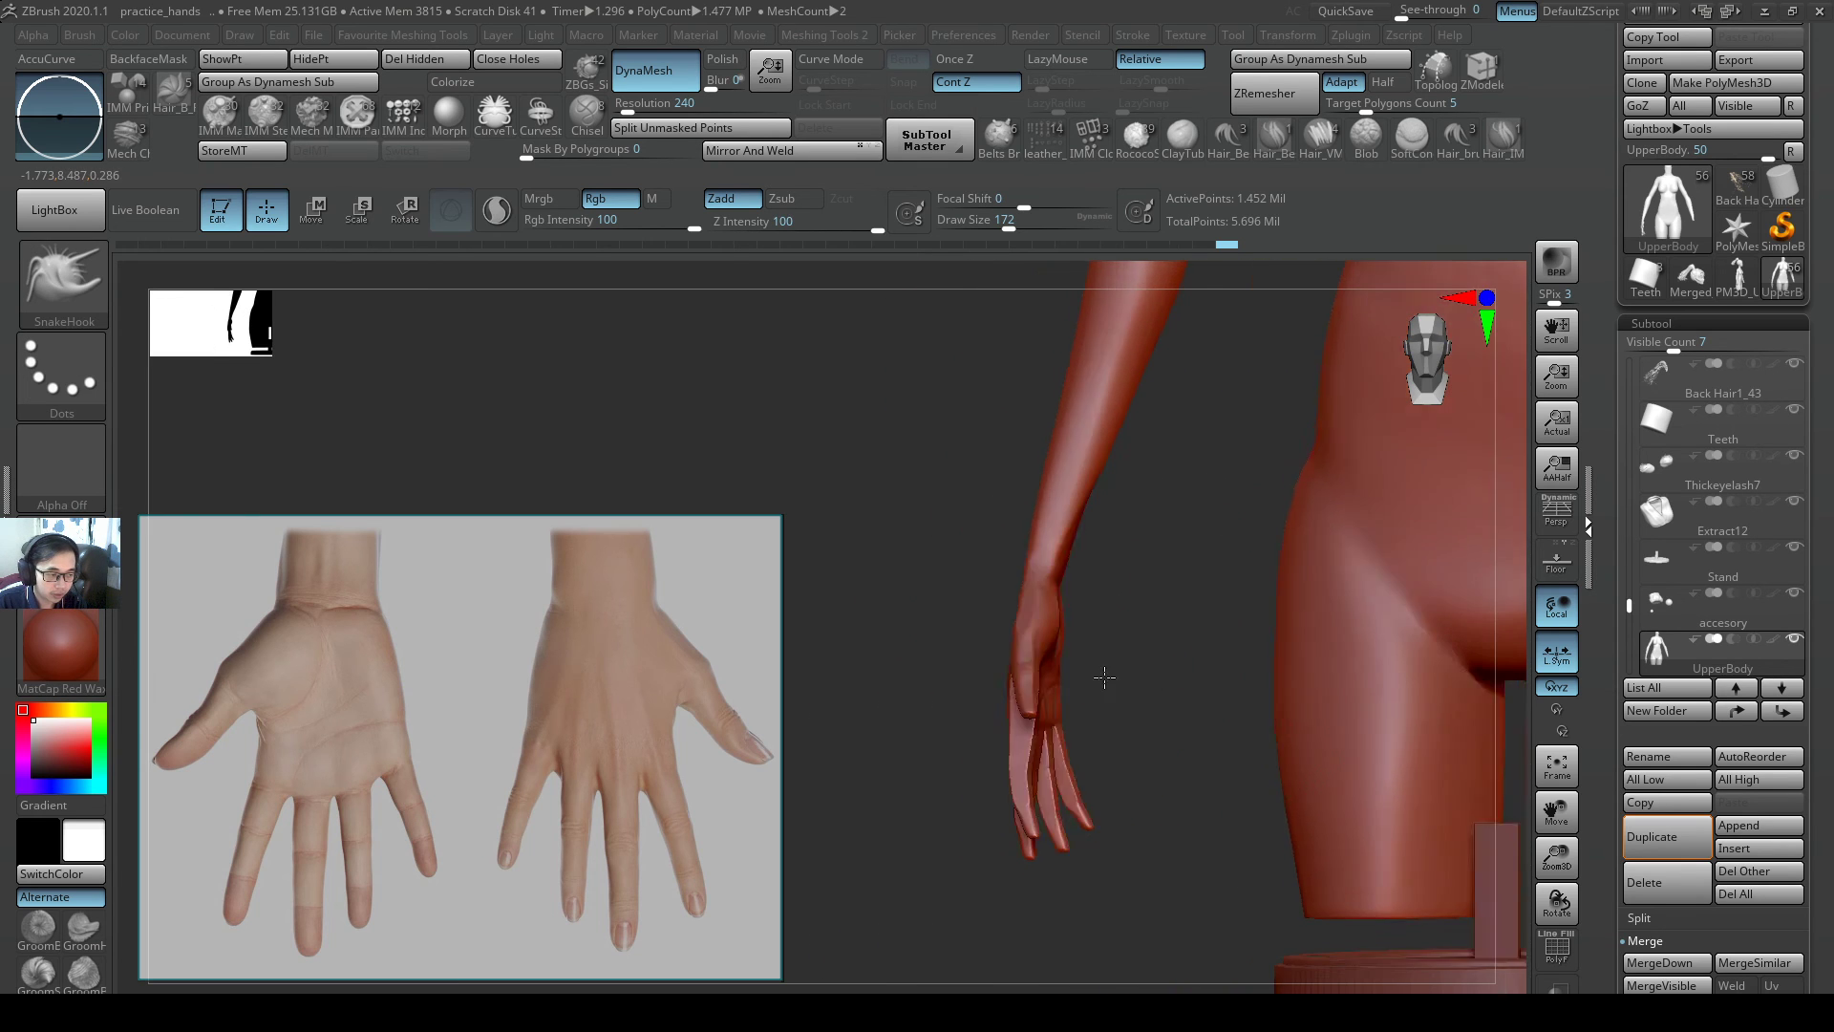
- Inflate the palm near the wrist with the Inflat brush and undo the last stroke
right_drag(1233, 649, 1113, 654)
key(b)
key(i)
key(n)
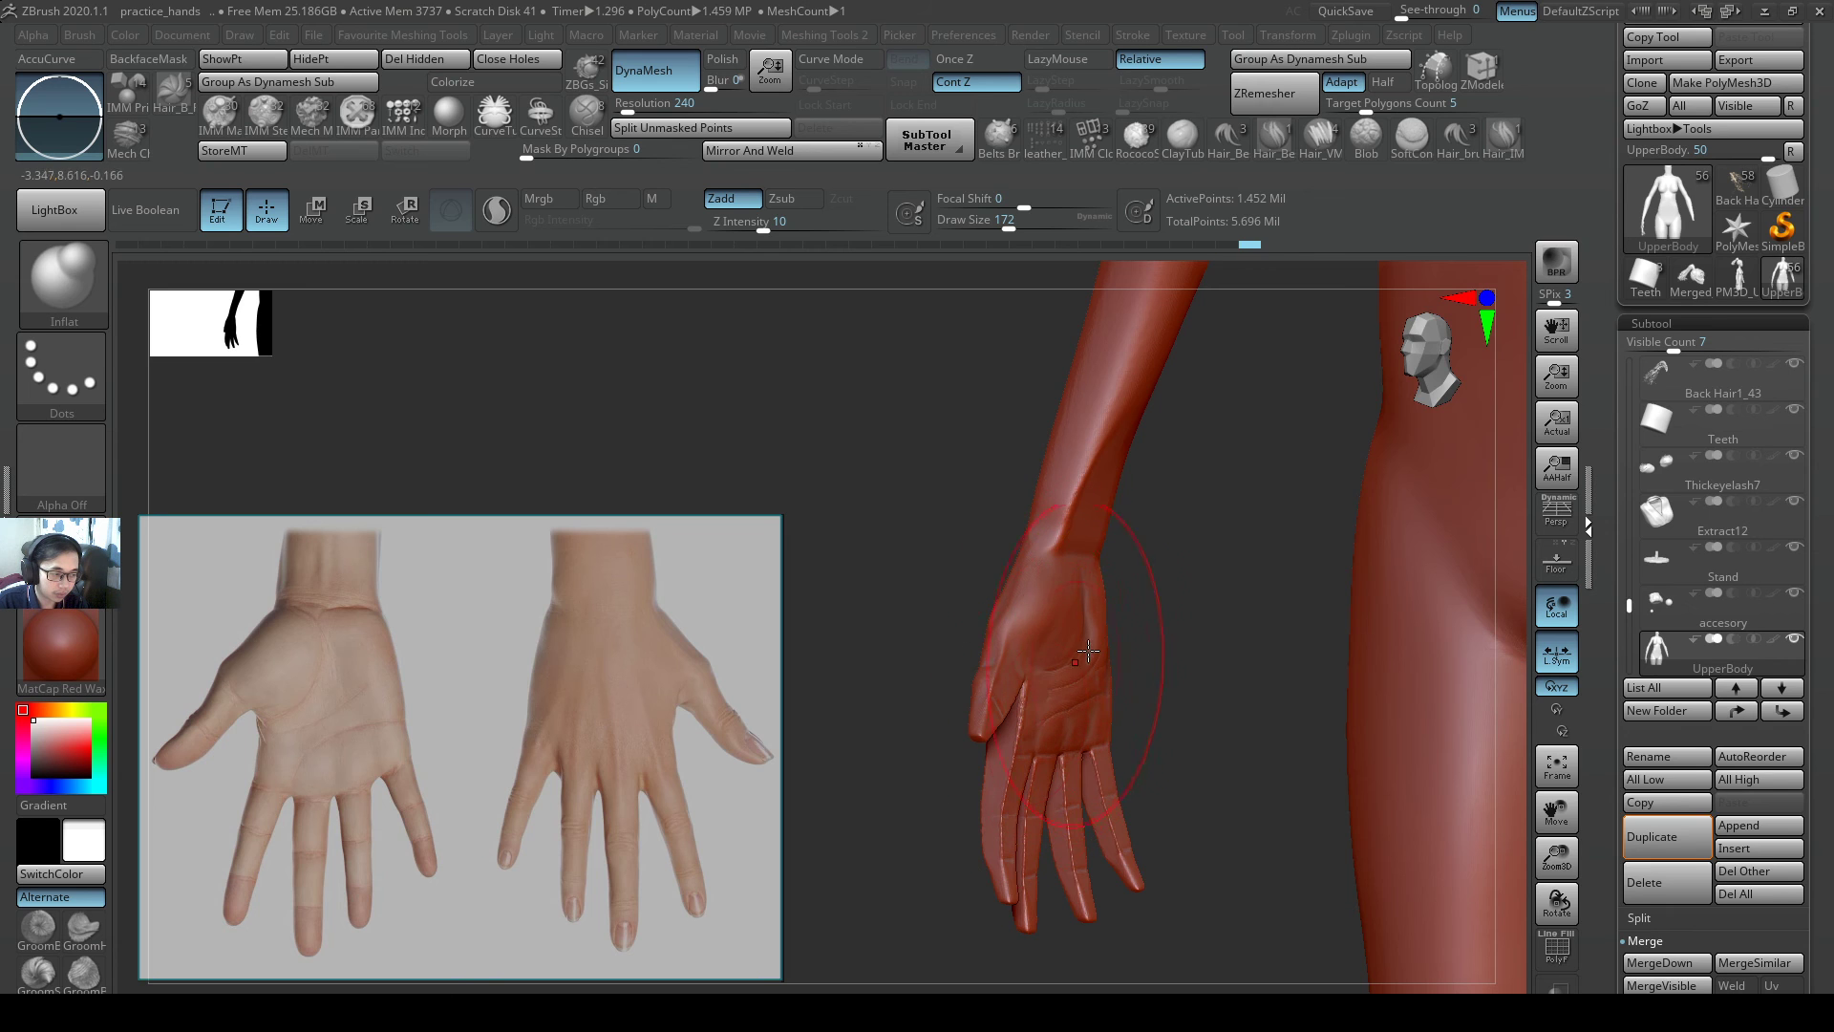
drag(1088, 651, 1099, 641)
mouse_move(1121, 623)
right_down()
mouse_move(1155, 596)
mouse_move(1137, 606)
mouse_move(1138, 585)
right_up()
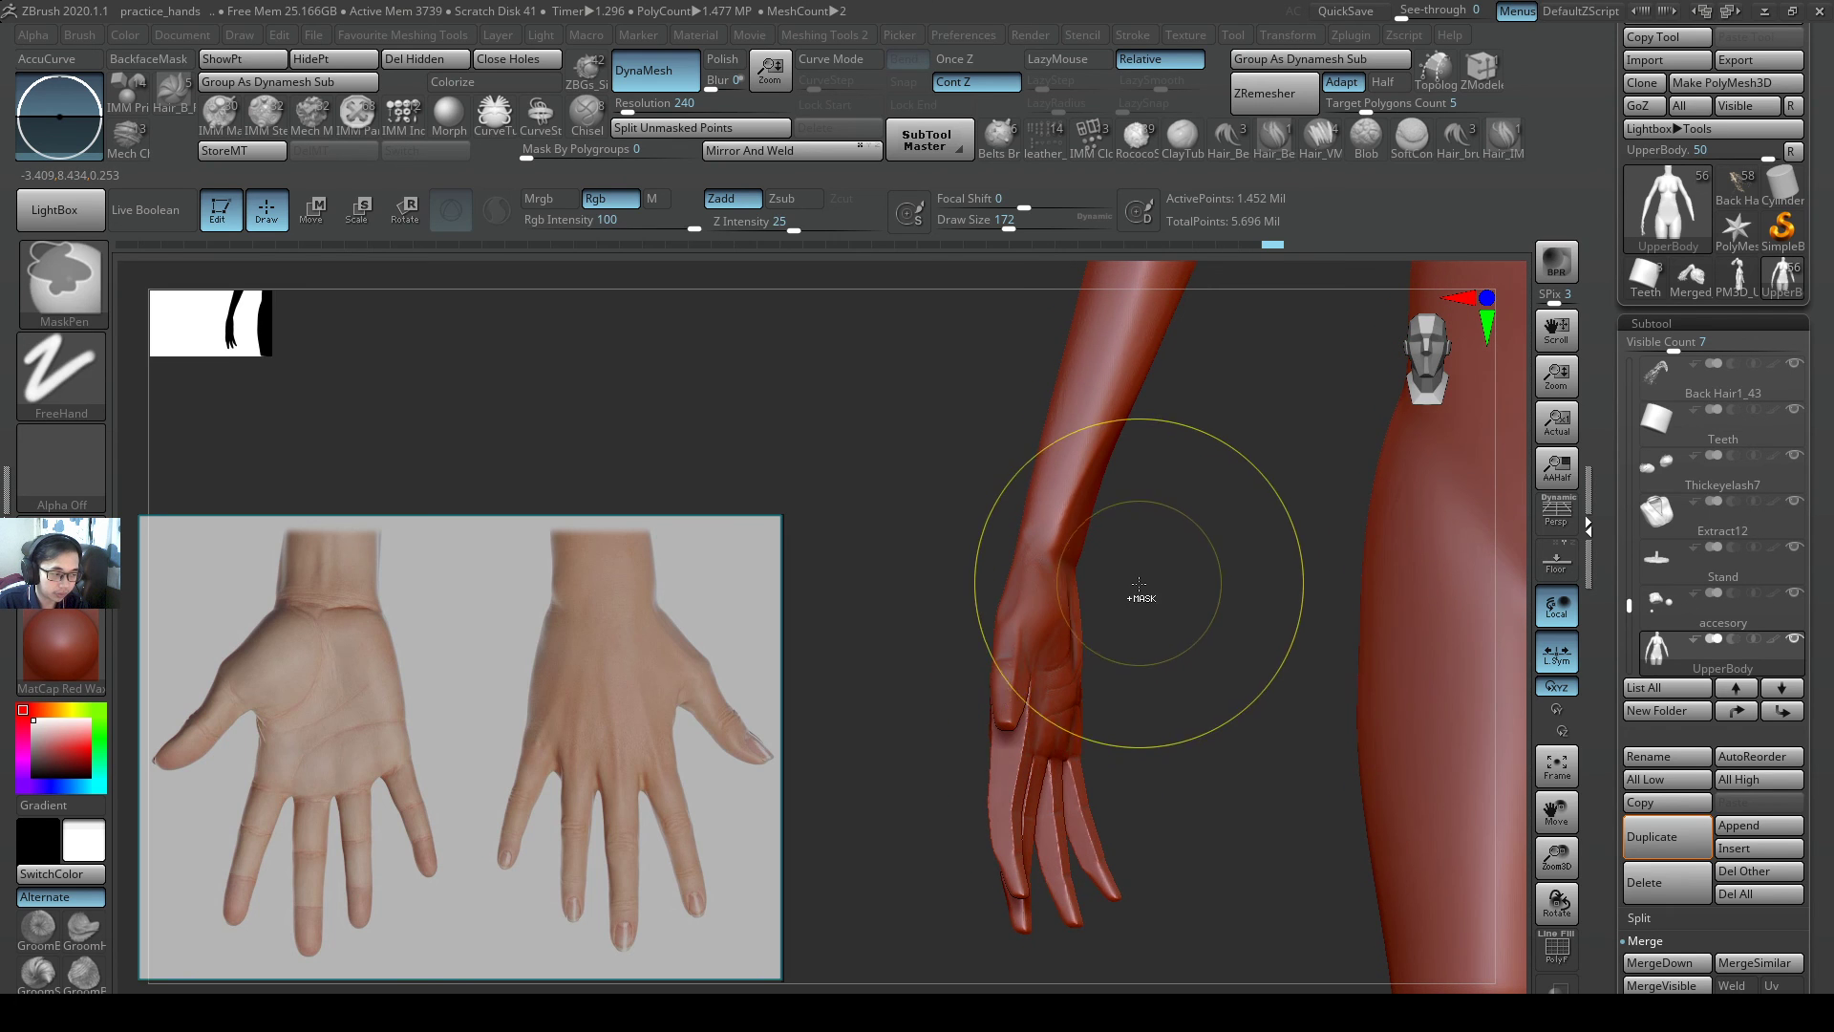
key(ctrl+z)
mouse_move(1086, 631)
mouse_down()
mouse_move(1147, 574)
mouse_move(1166, 622)
mouse_move(1140, 647)
mouse_move(1074, 614)
mouse_move(1146, 622)
mouse_move(1099, 580)
mouse_up()
- Switch to the hPolish brush and set its draw size to 163 for the palm
key(b)
key(h)
key(p)
key(s)
click(1104, 577)
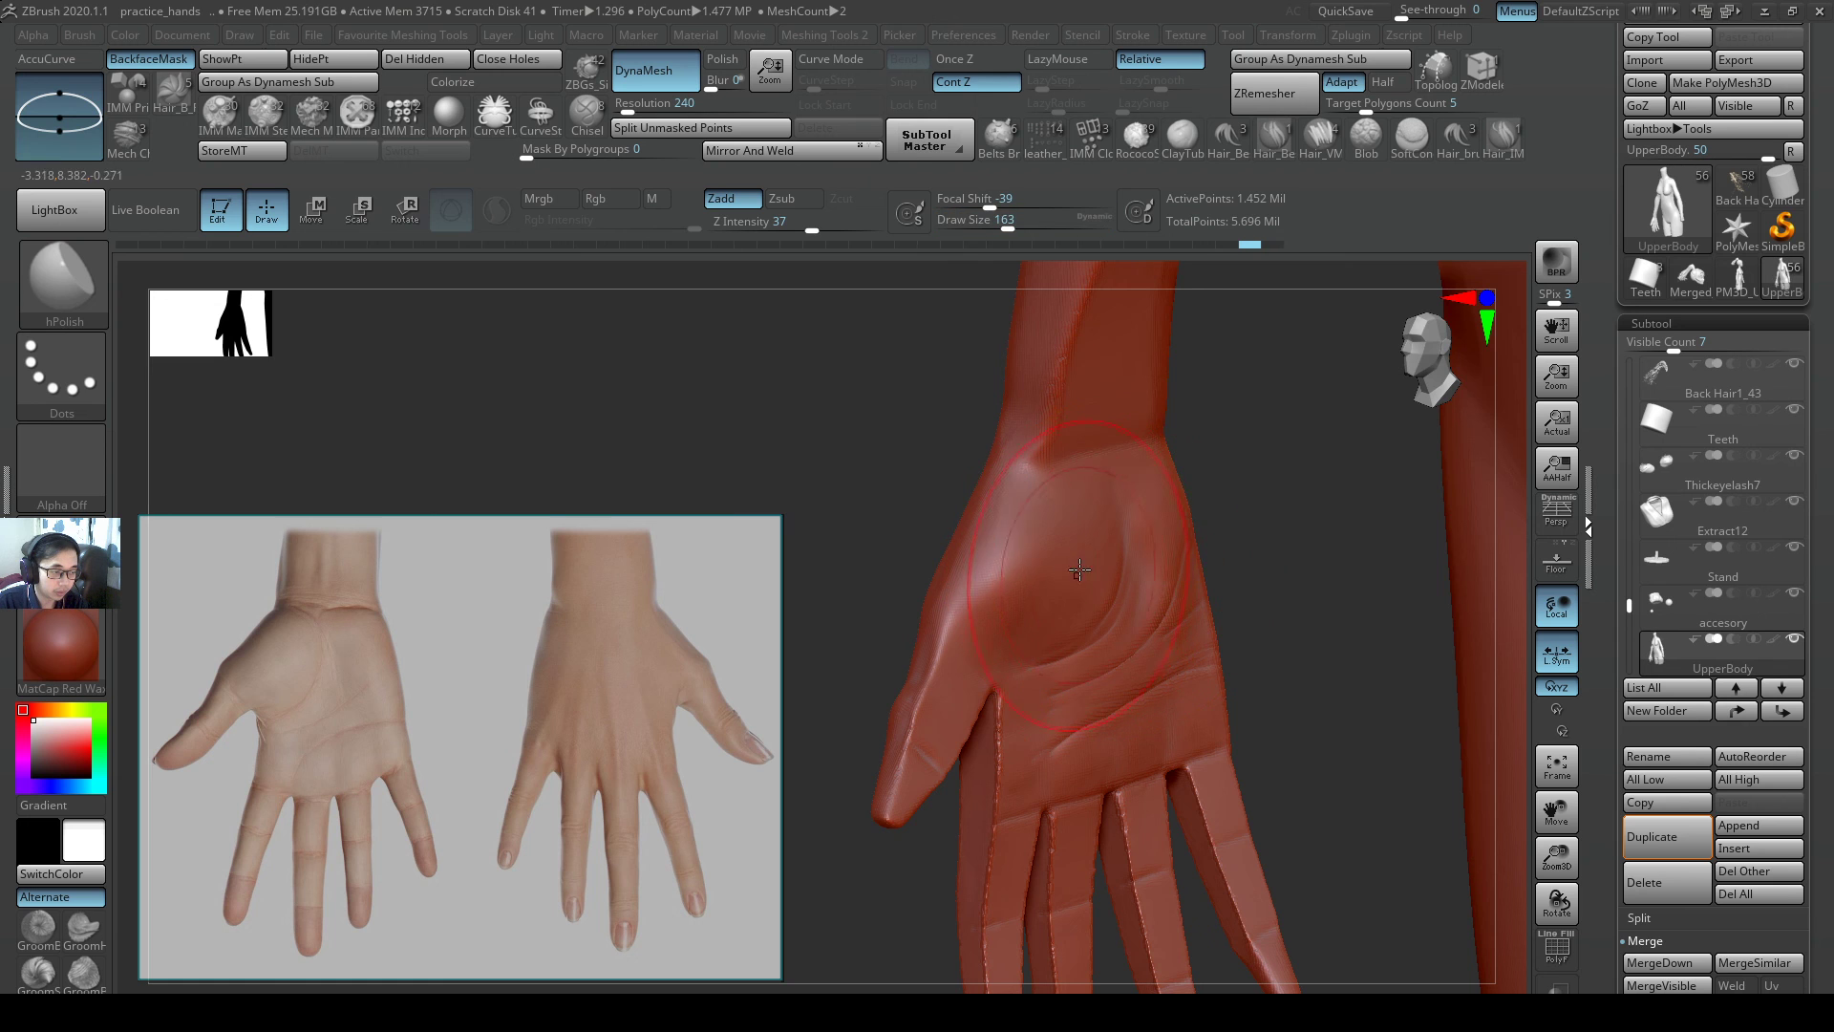
- Examine the hand's proportions against the full dressed figure from the front
mouse_move(1101, 560)
ctrl+right_down()
mouse_move(1378, 564)
mouse_move(1271, 468)
ctrl+right_up()
mouse_move(1271, 468)
shift+right_down()
mouse_move(1204, 488)
mouse_move(1241, 647)
mouse_move(1198, 544)
shift+right_up()
alt+right_drag(1198, 544, 1201, 604)
key(w)
click(1277, 625)
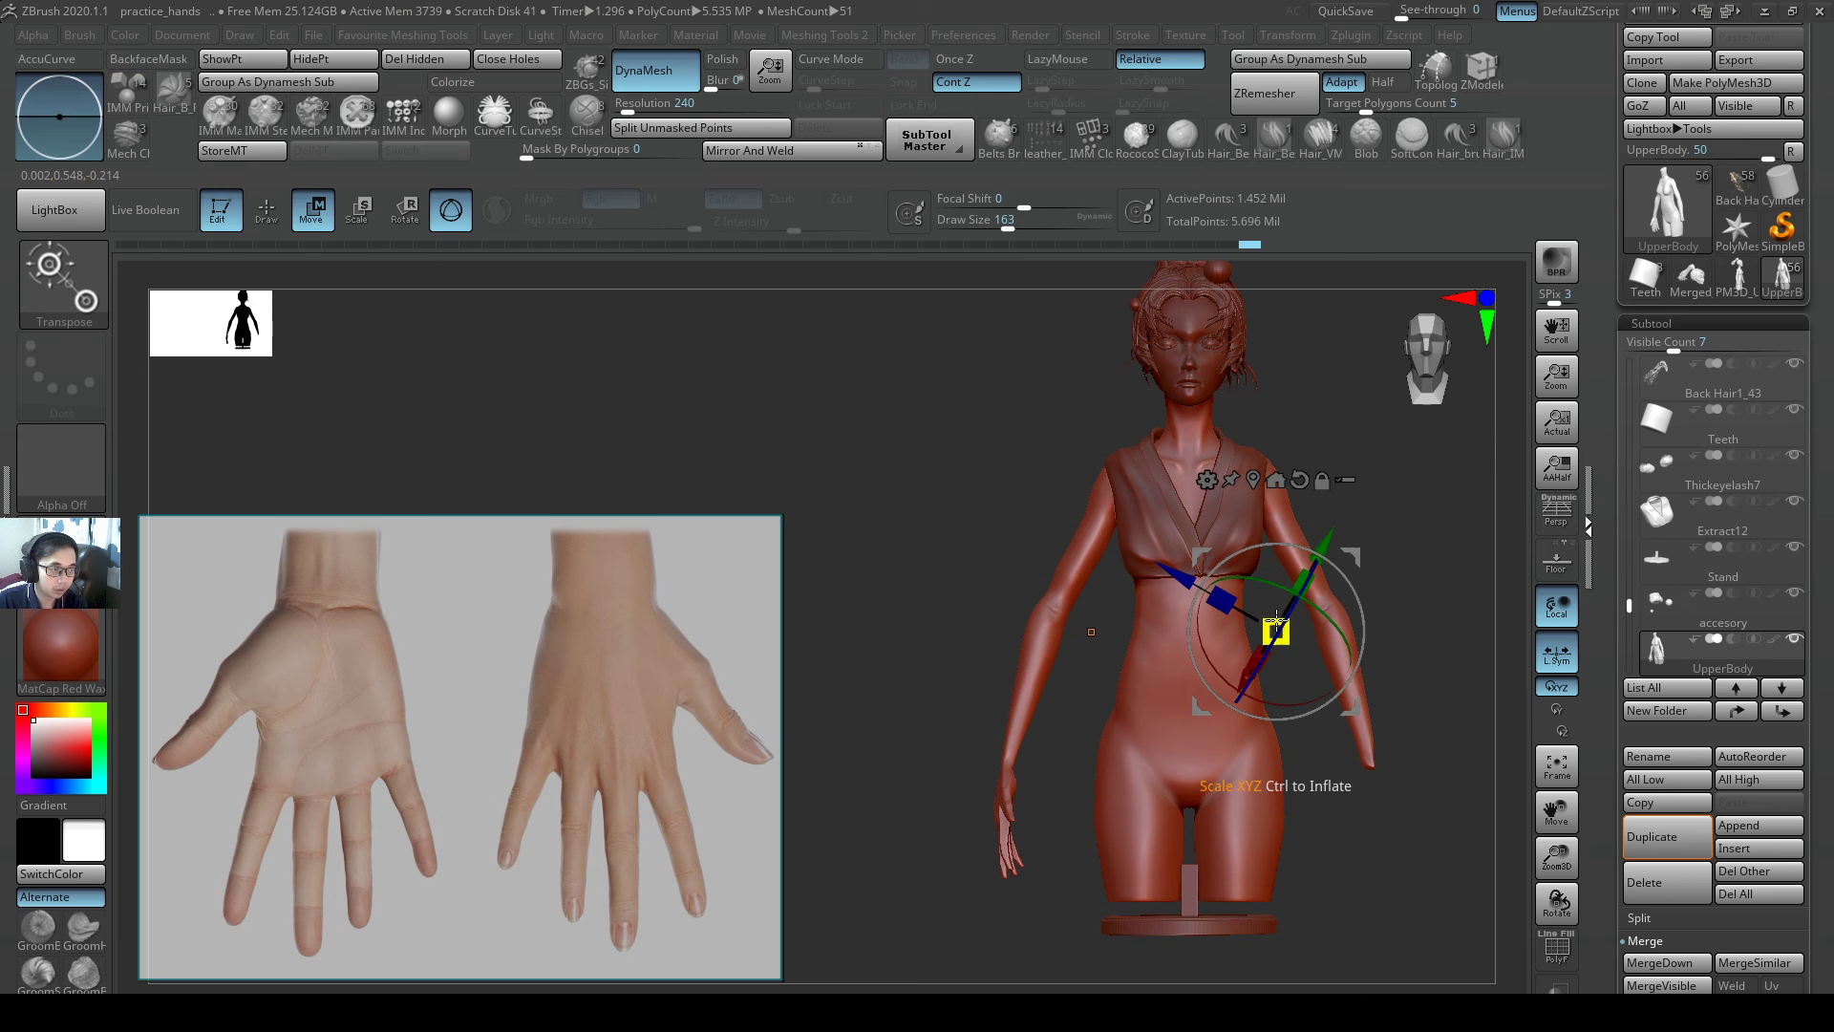
mouse_move(1219, 783)
alt+right_down()
mouse_move(1200, 726)
mouse_move(1258, 640)
mouse_move(1210, 701)
alt+right_up()
key(q)
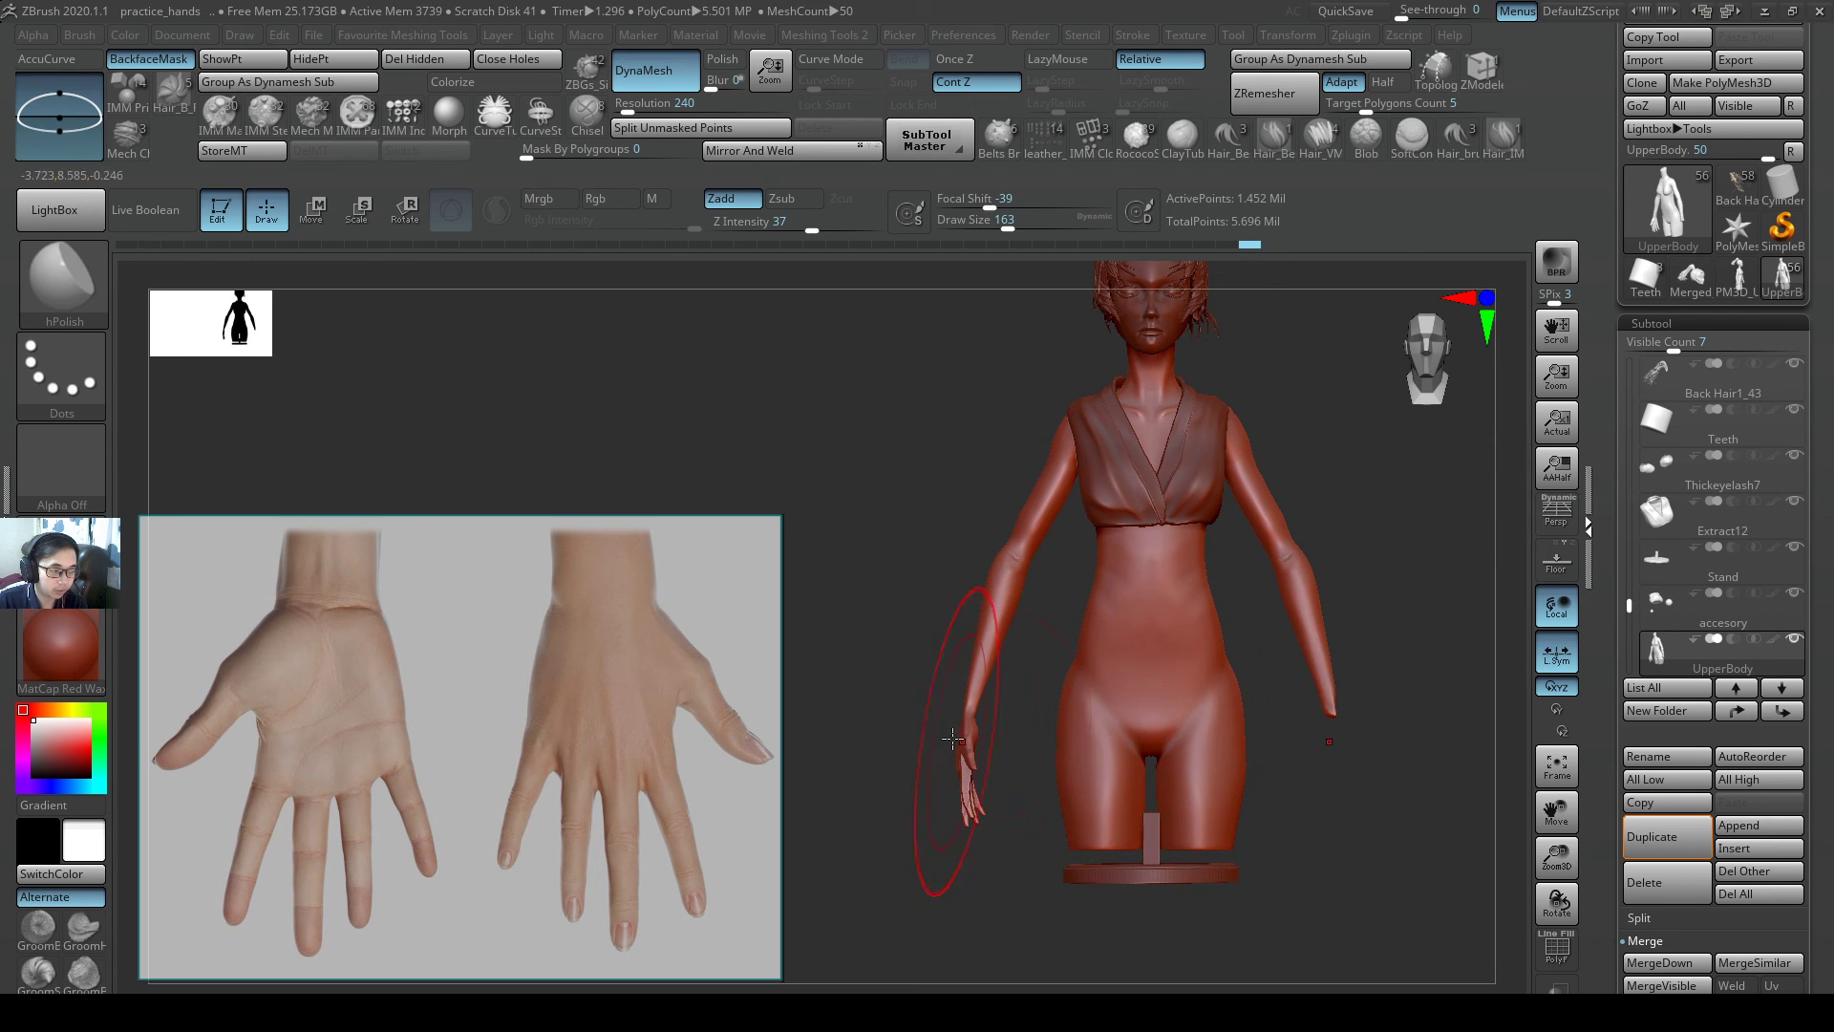
- Inflate the wrist area with the Inflat brush, reducing the draw size to 124
mouse_move(984, 702)
ctrl+right_down()
mouse_move(1206, 670)
mouse_move(1194, 721)
ctrl+right_up()
mouse_move(791, 684)
alt+right_down()
mouse_move(1098, 655)
mouse_move(1095, 697)
mouse_move(1009, 670)
alt+right_up()
key(b)
key(i)
key(n)
key(s)
drag(984, 678, 978, 676)
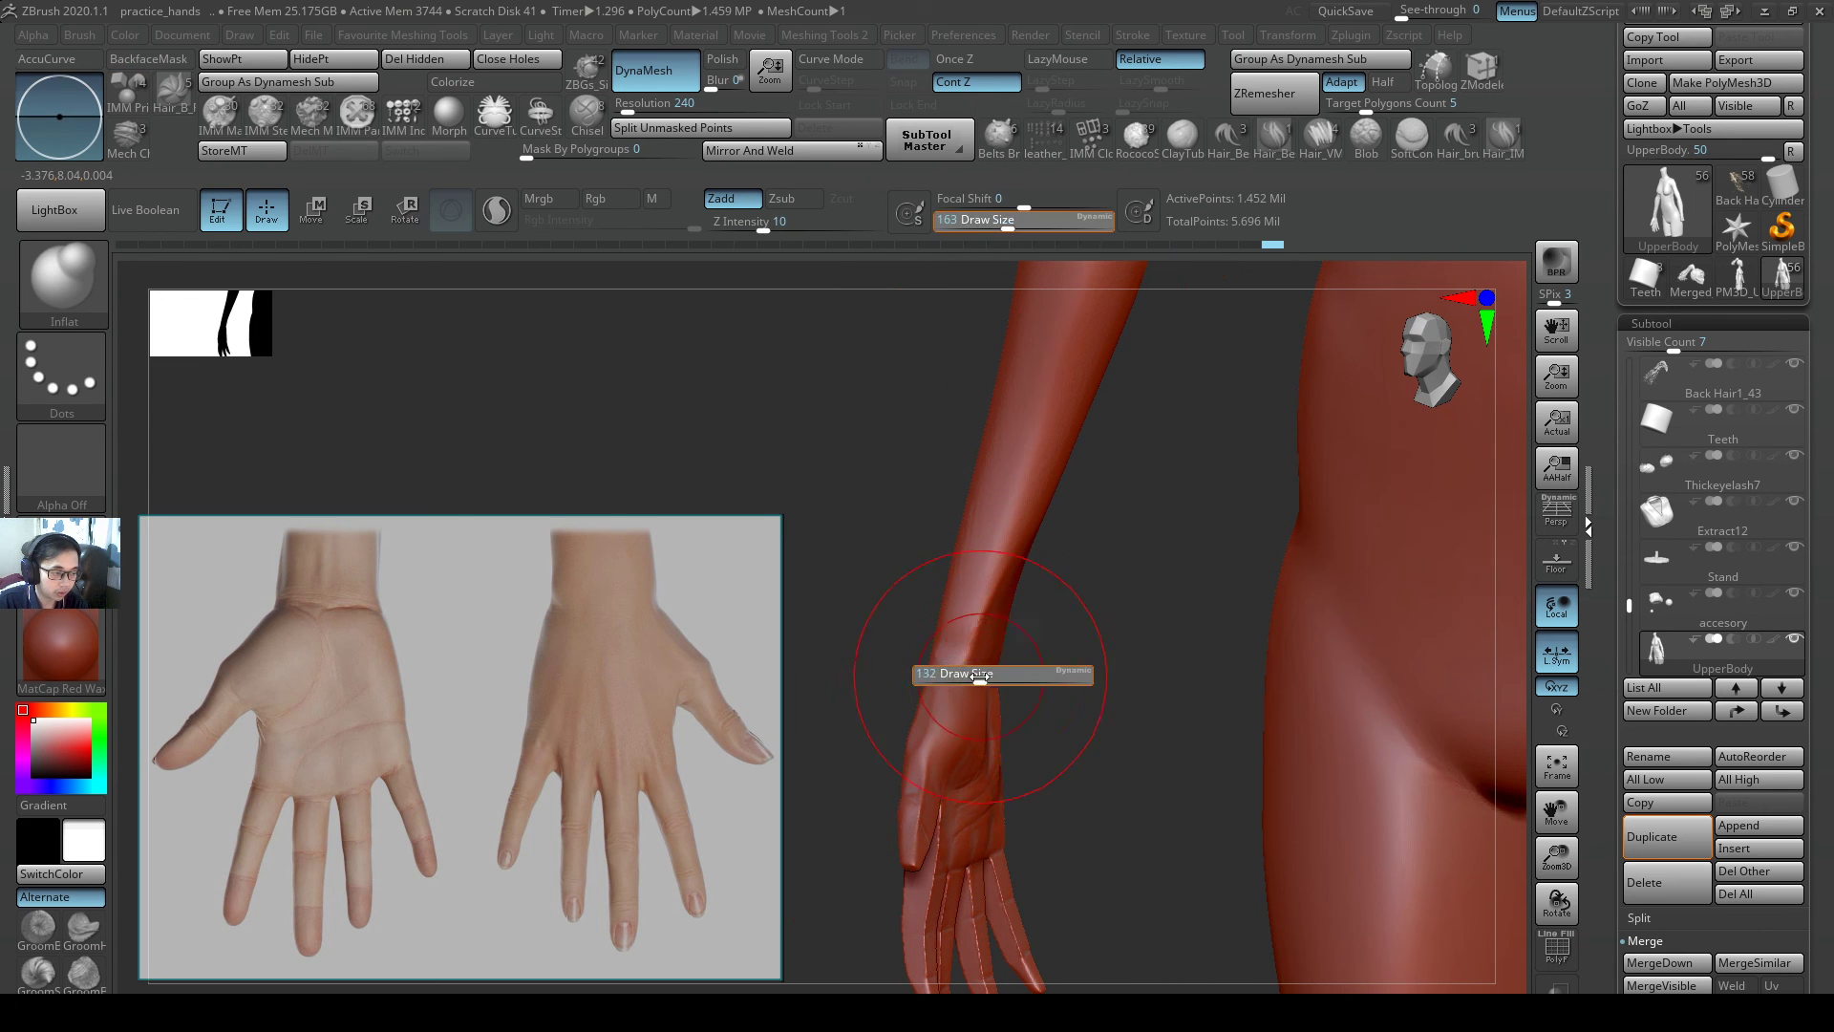
mouse_move(961, 683)
right_down()
mouse_move(1019, 622)
mouse_move(1036, 634)
mouse_move(997, 664)
mouse_move(1093, 642)
mouse_move(1001, 662)
mouse_move(983, 640)
mouse_move(1119, 560)
right_up()
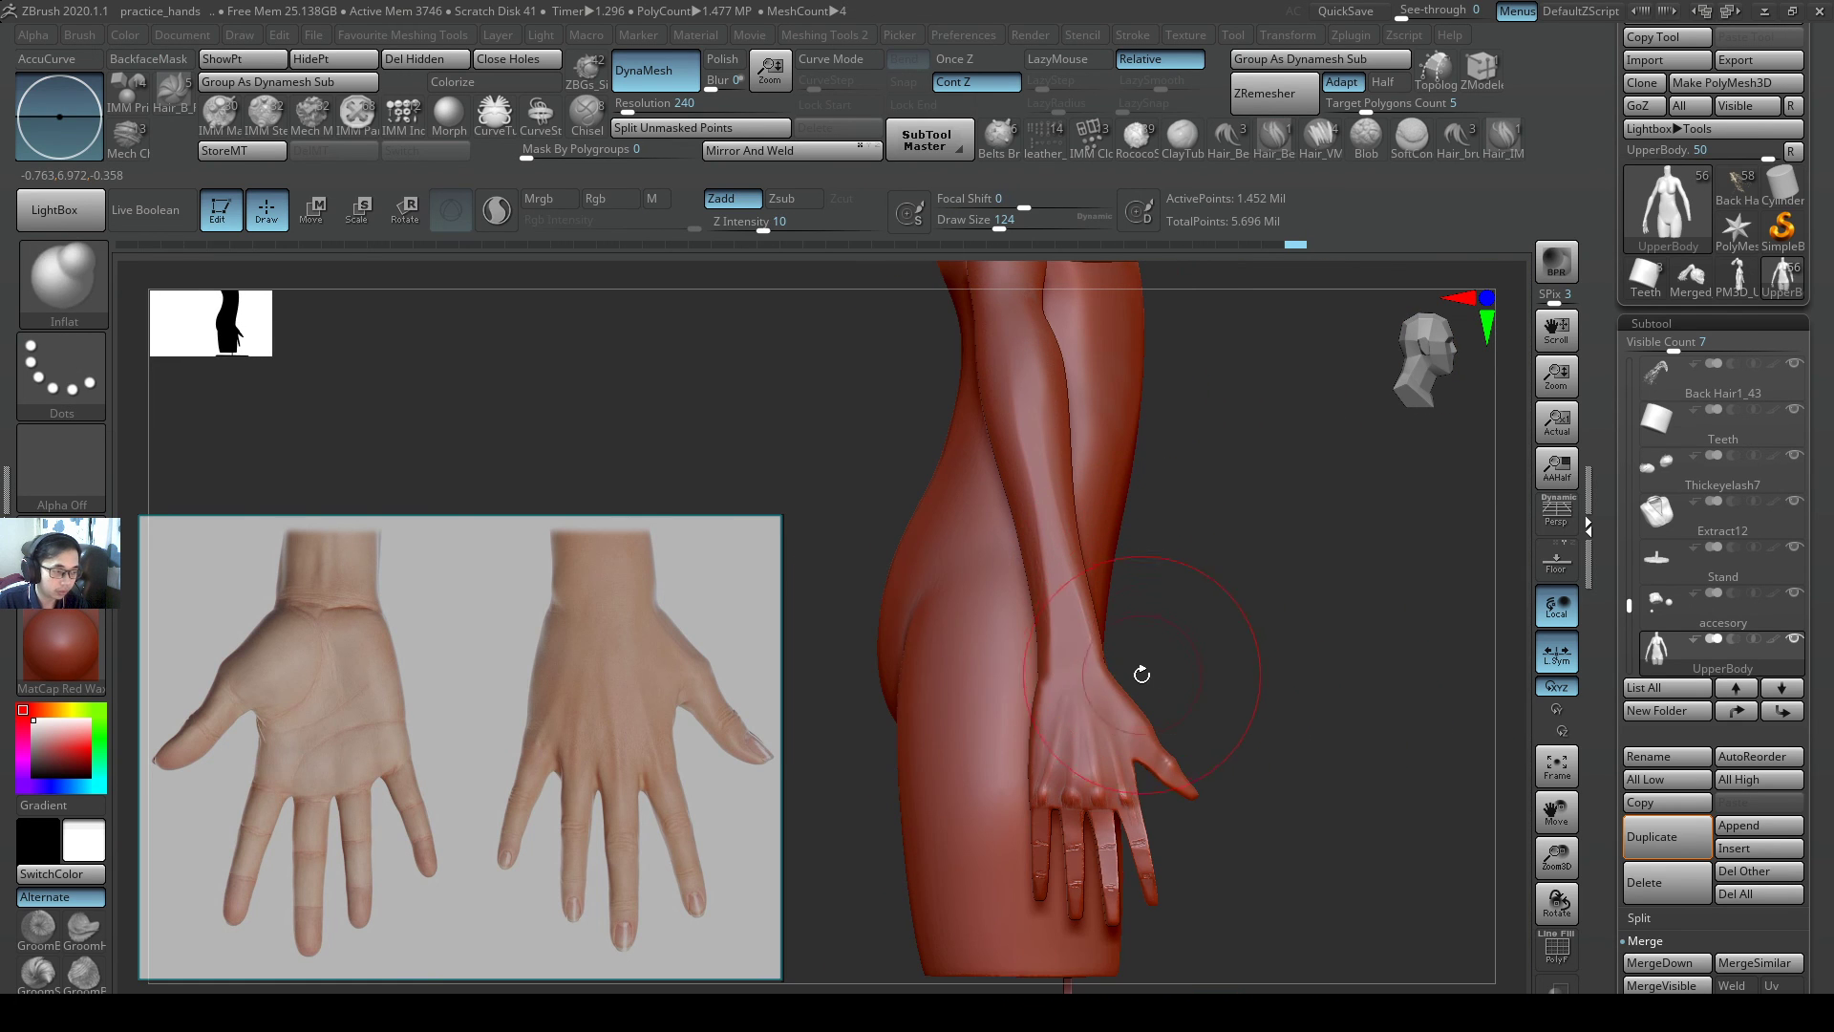
- Adjust the fingers from the back of the hand using the SnakeHook brush at draw size 311
key(b)
key(s)
key(h)
key(s)
drag(1131, 686, 1145, 684)
key(s)
drag(1096, 808, 1115, 808)
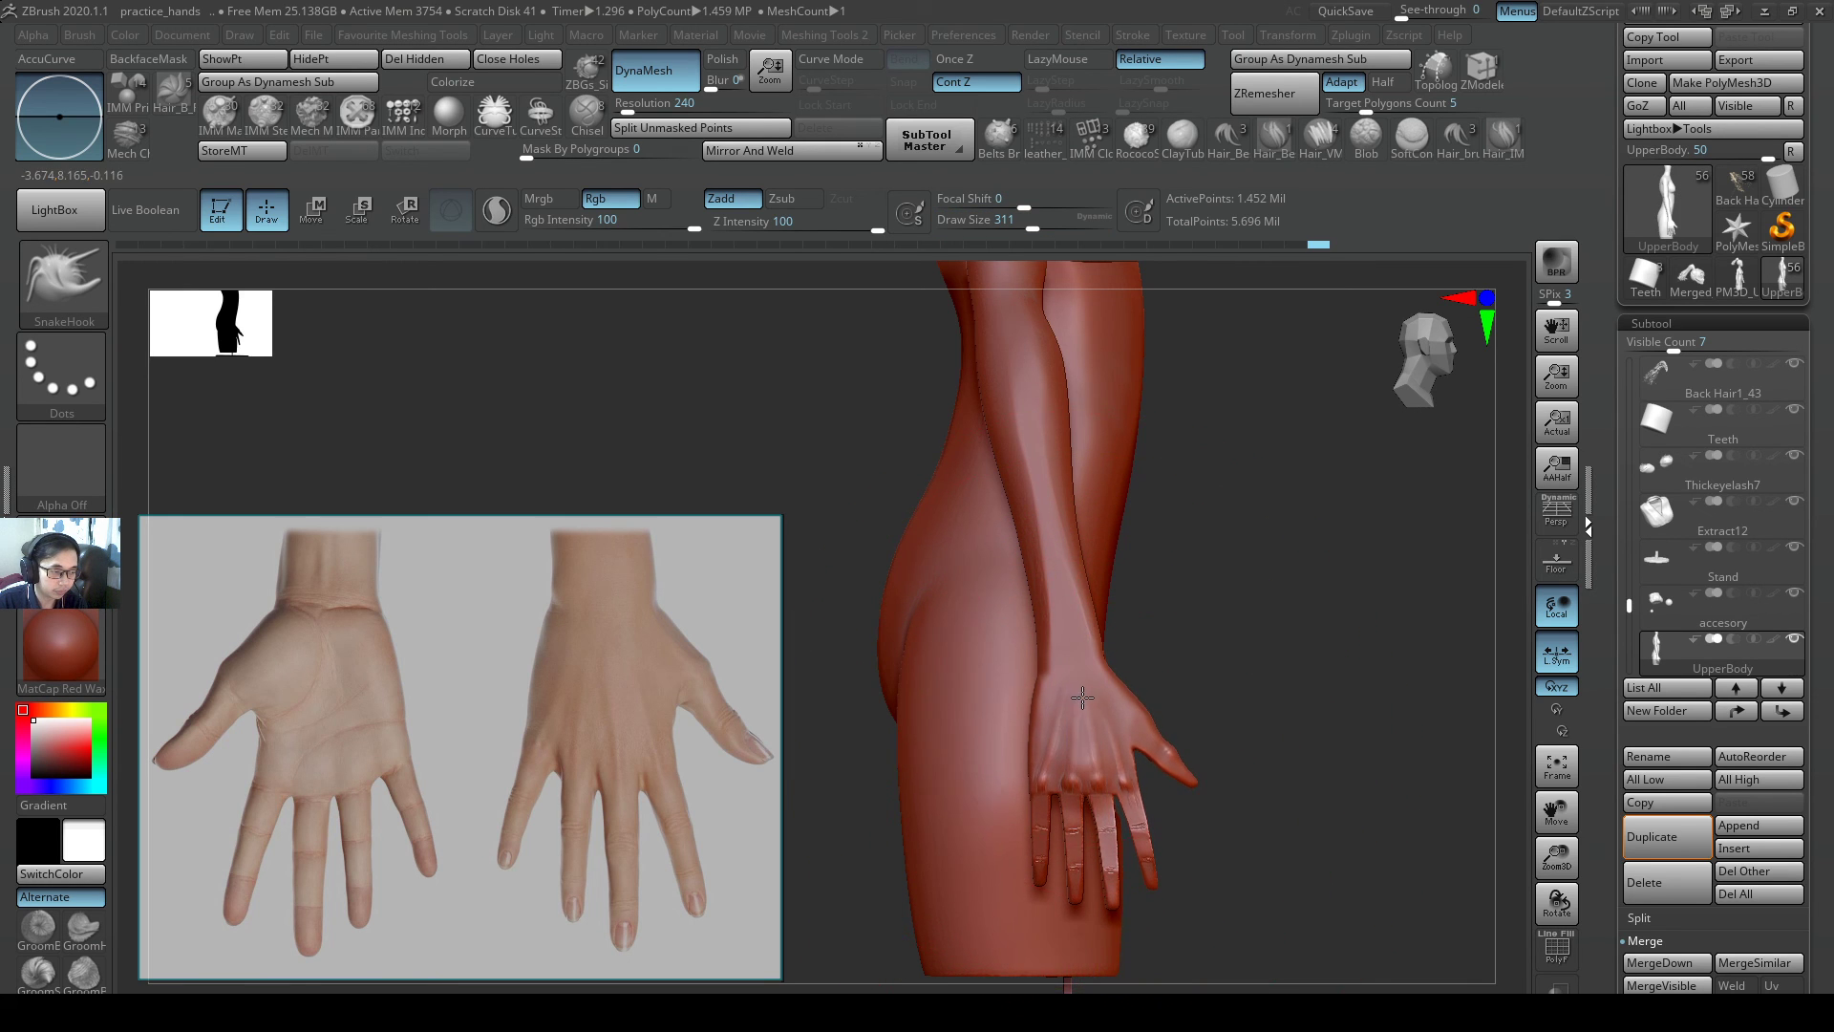
- Examine the arms and the reshaped hand on the dressed figure from the front and at an angle
ctrl+right_drag(872, 621, 824, 616)
right_drag(1204, 661, 1093, 661)
shift+right_drag(1179, 577, 1147, 532)
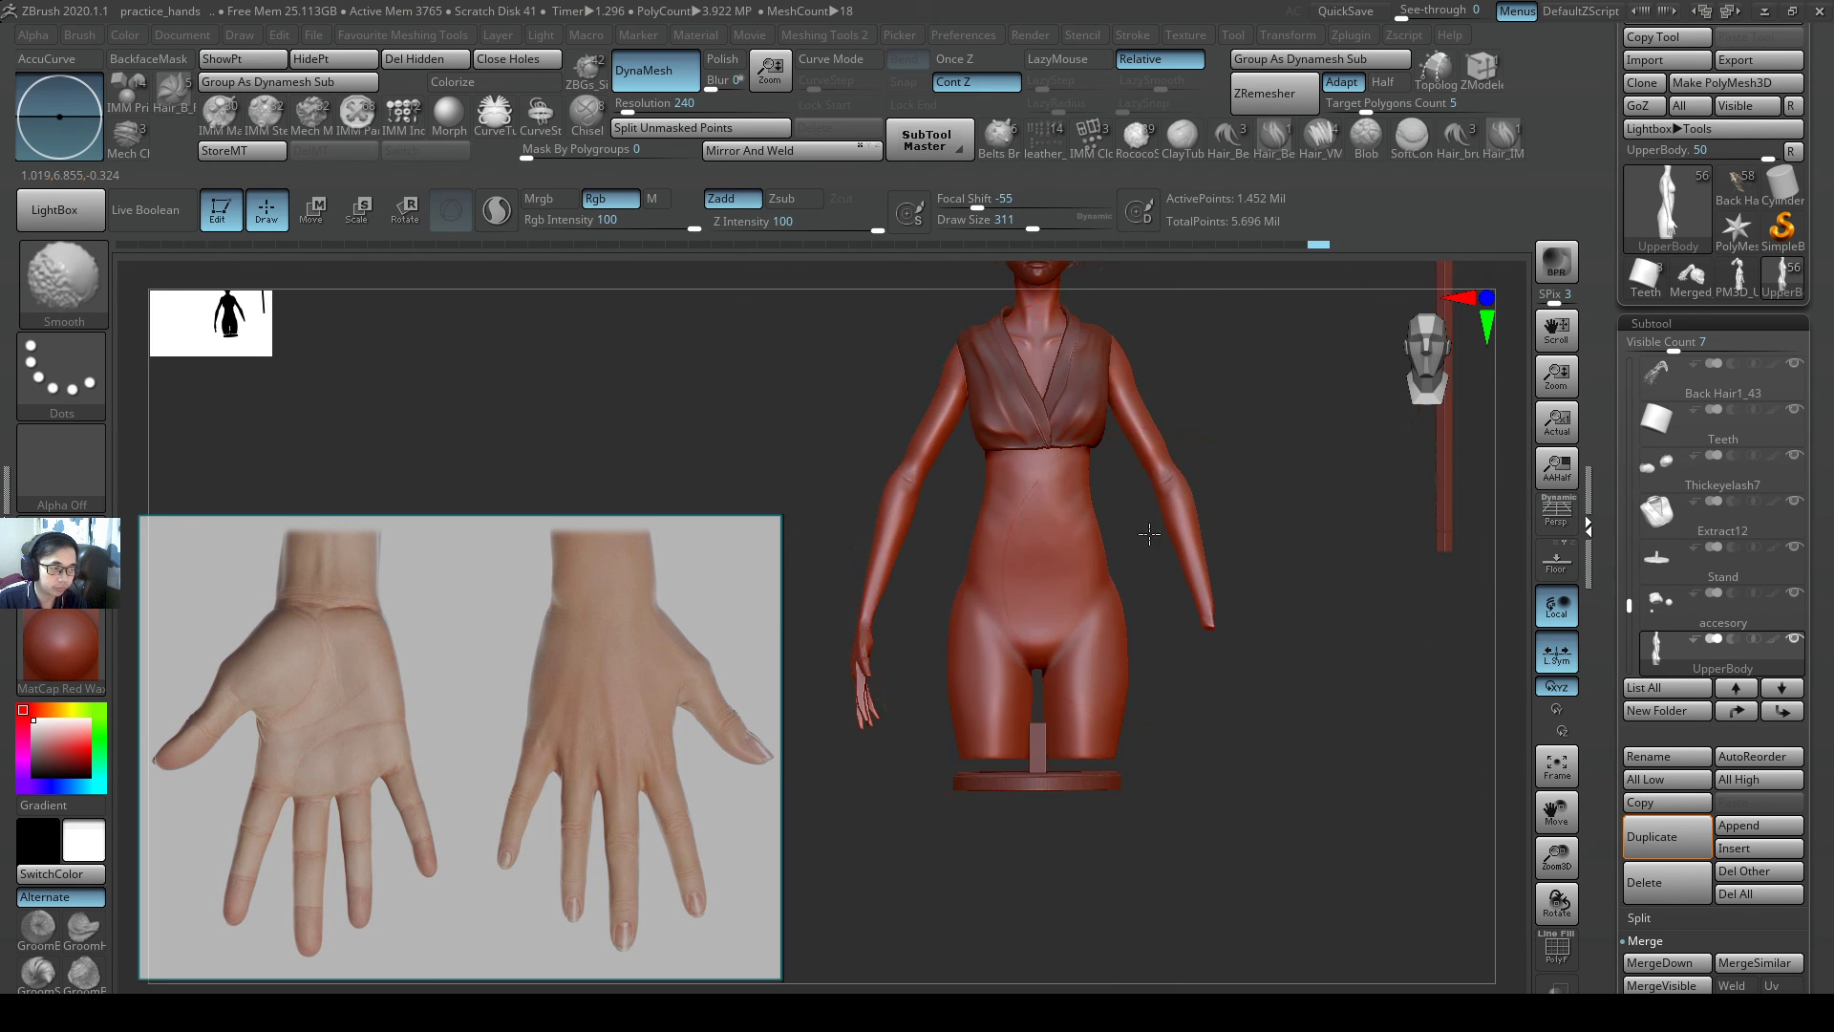
alt+right_drag(1181, 684, 1318, 782)
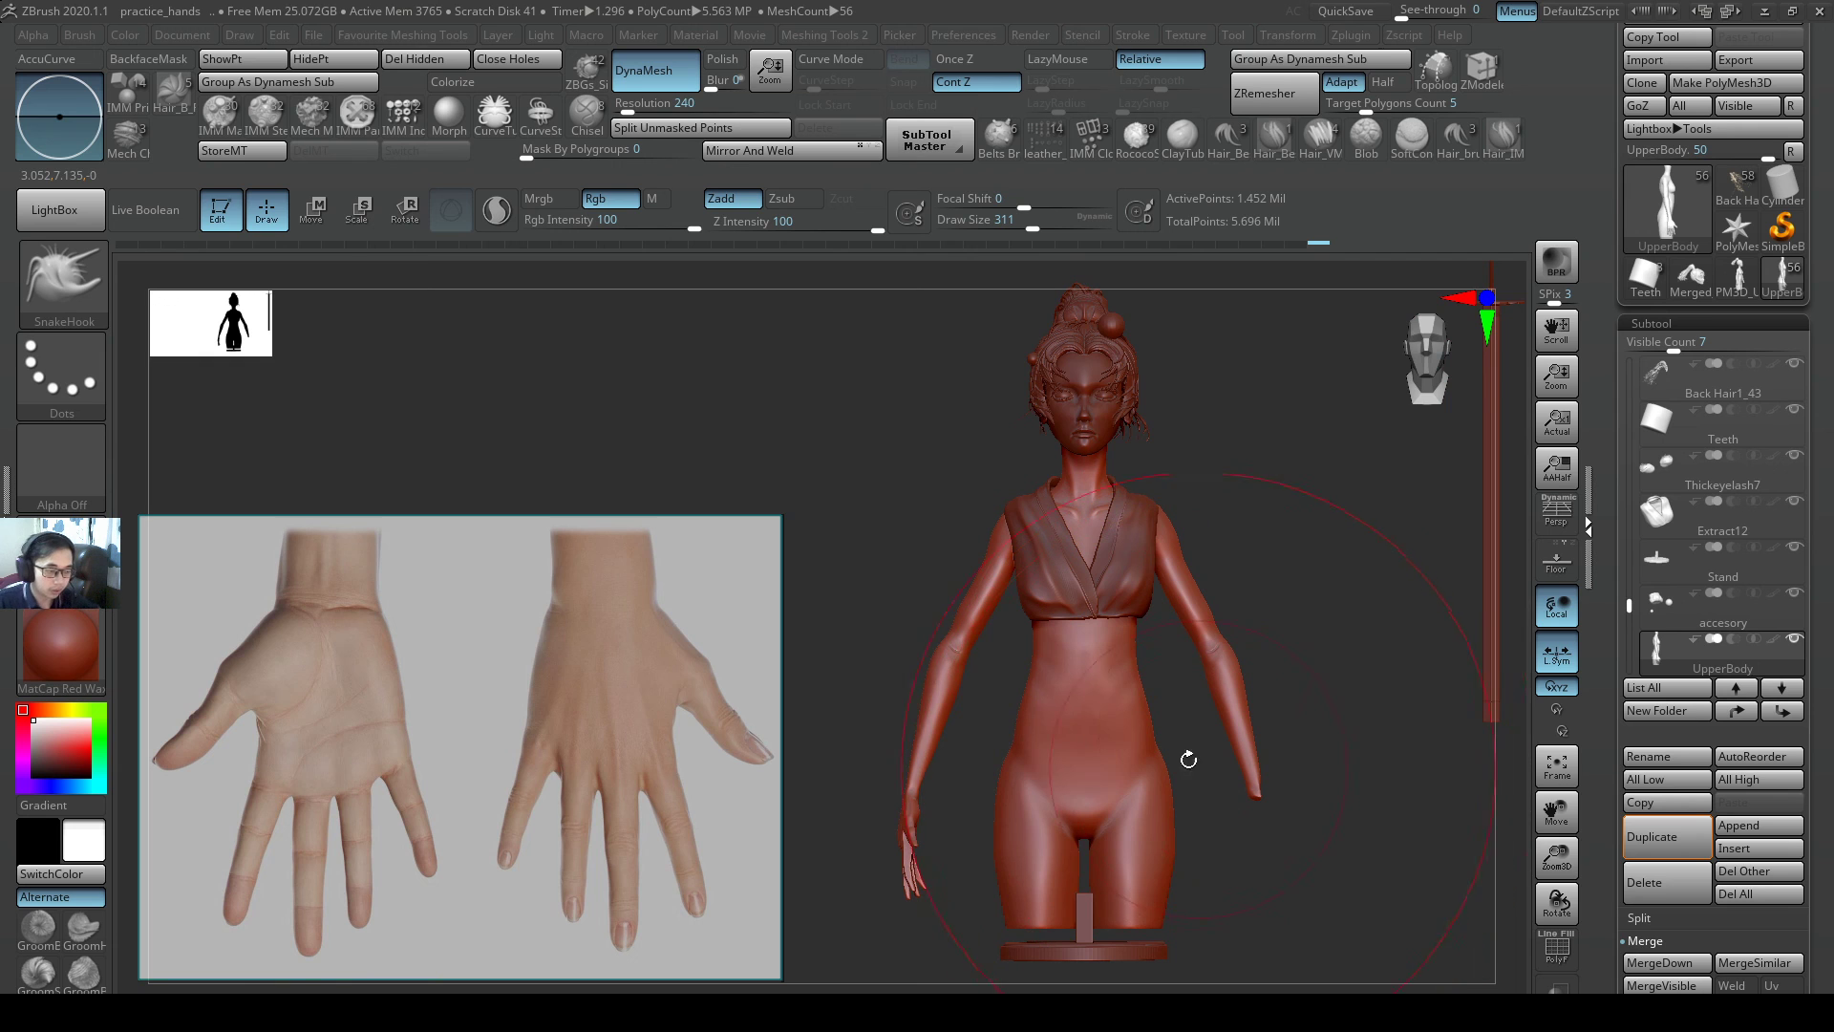
mouse_move(1198, 703)
right_down()
mouse_move(1220, 700)
mouse_move(1249, 741)
mouse_move(1250, 684)
mouse_move(1211, 716)
right_up()
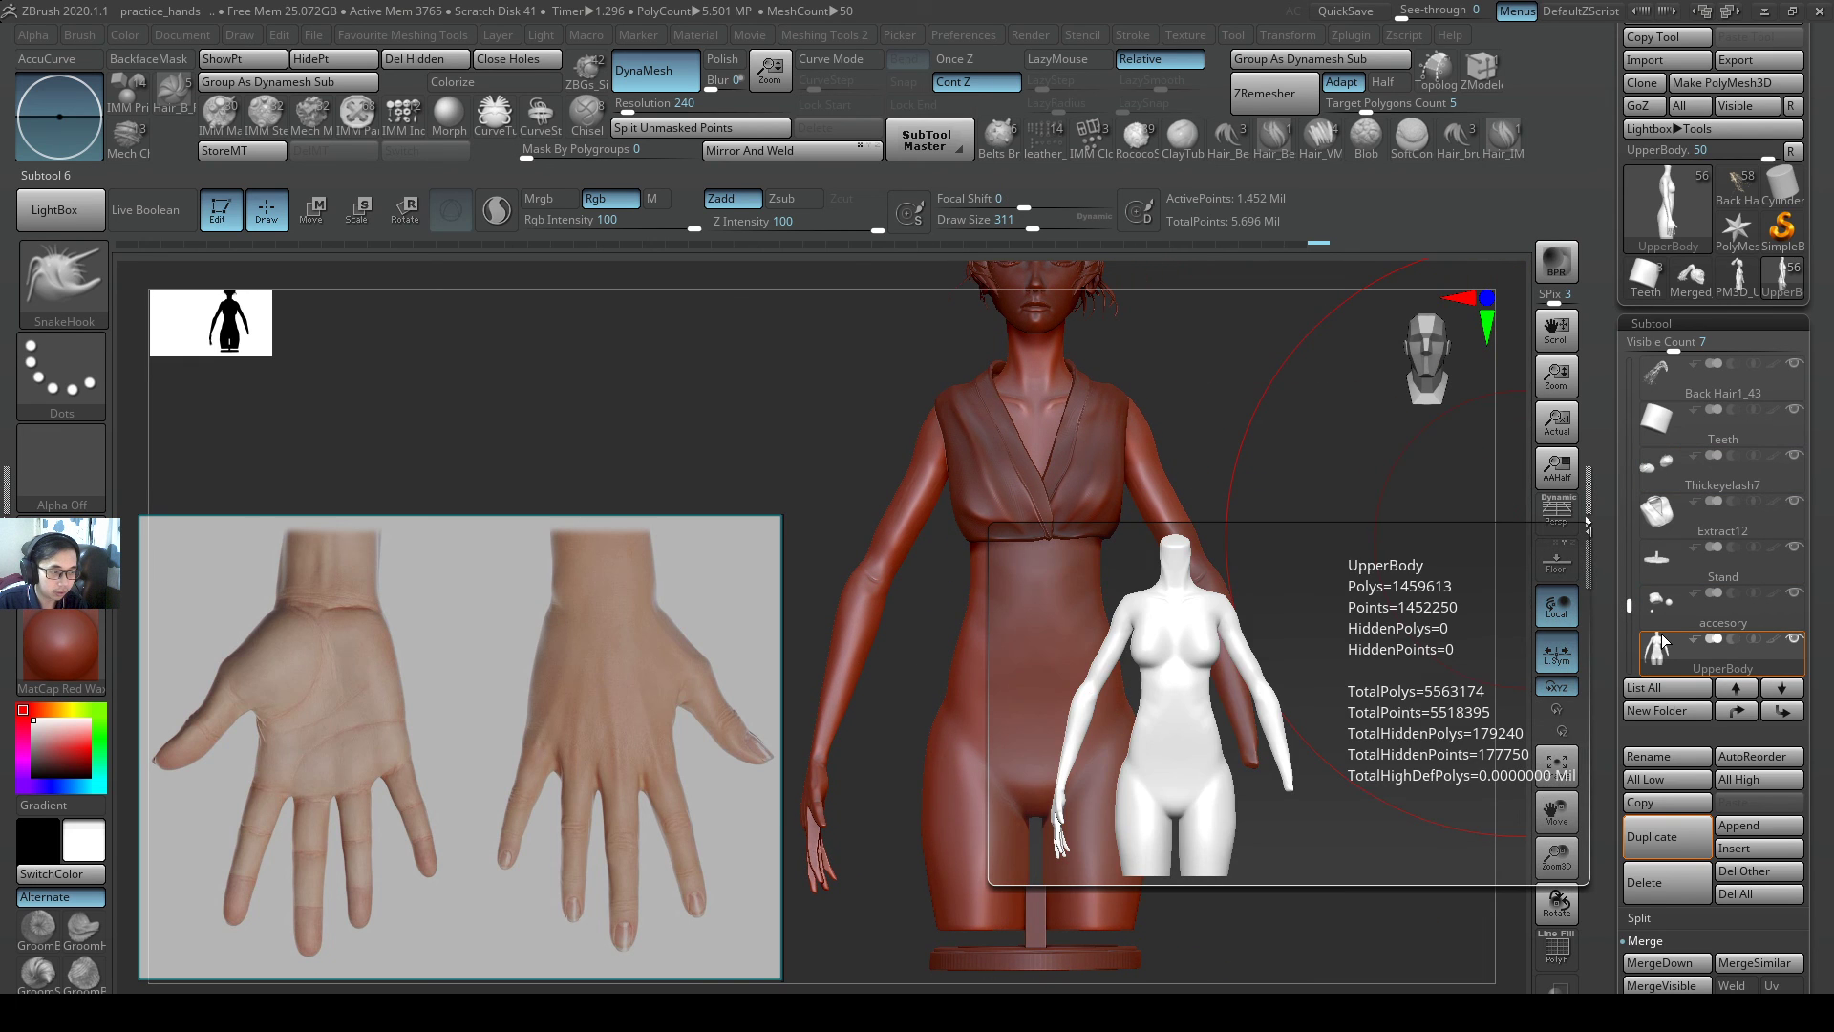
alt+right_drag(1202, 662, 1479, 652)
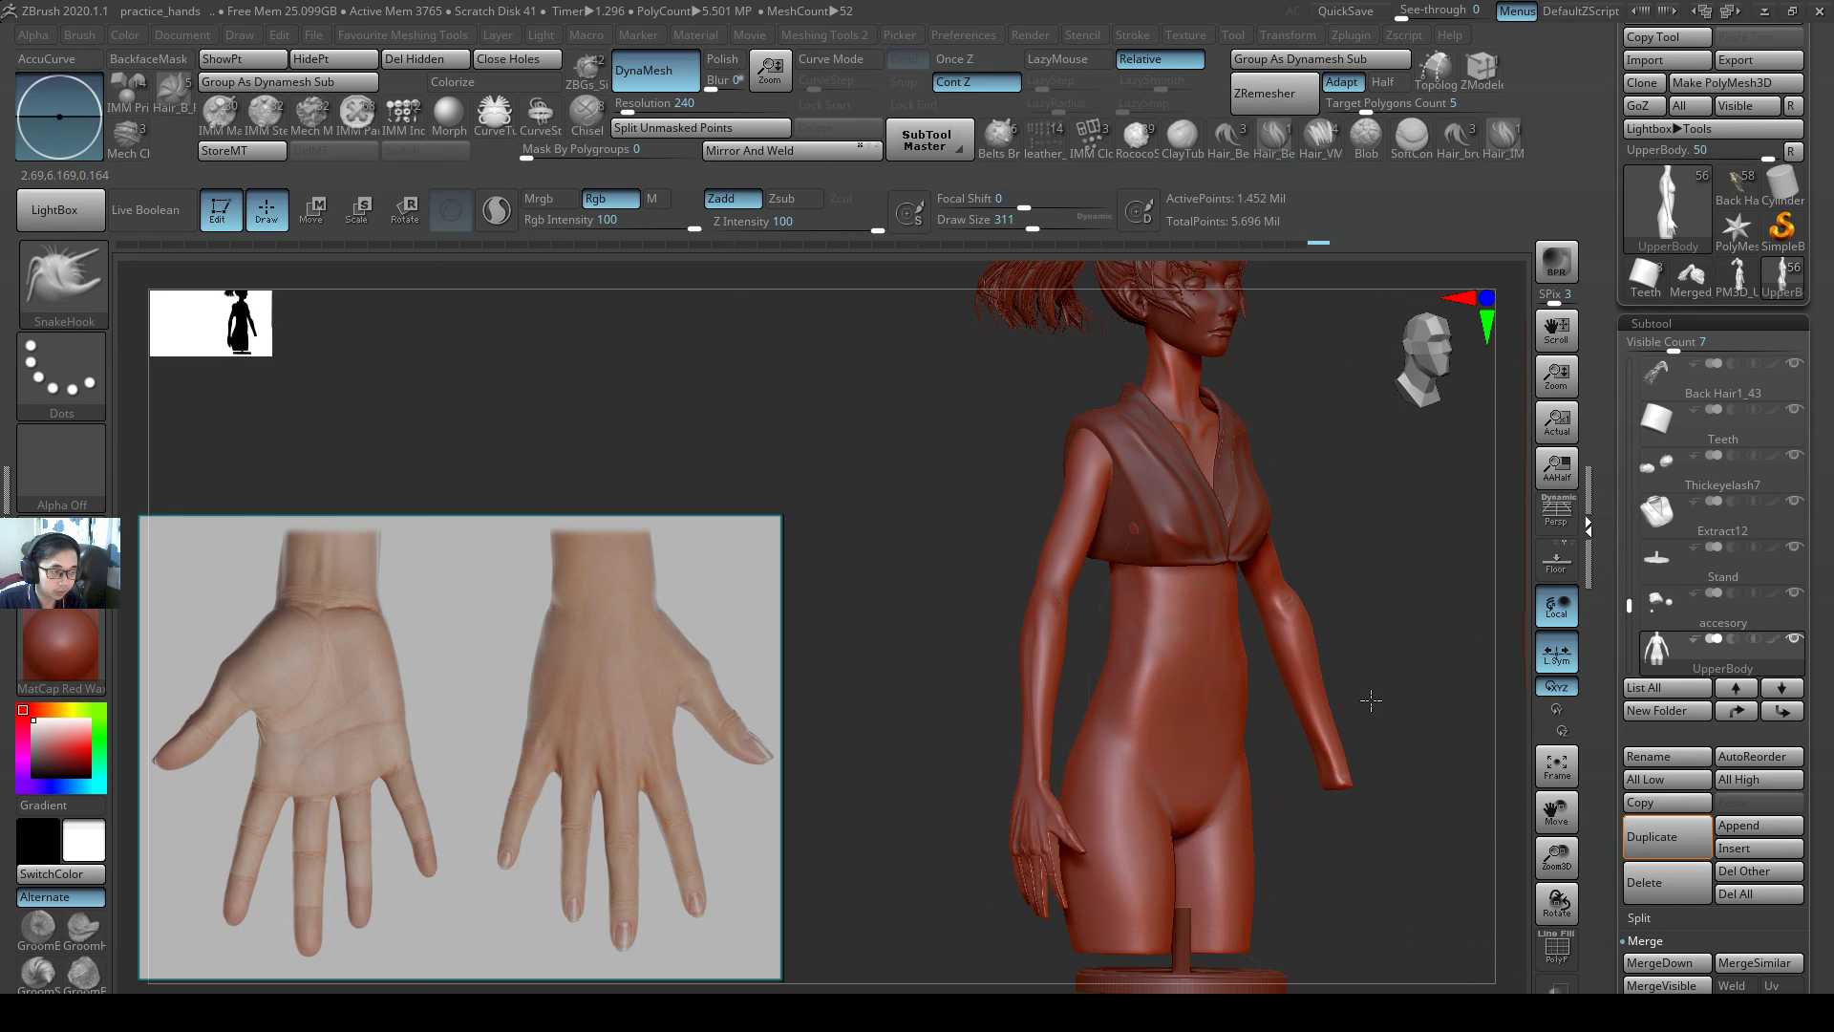
right_drag(1371, 701, 1528, 680)
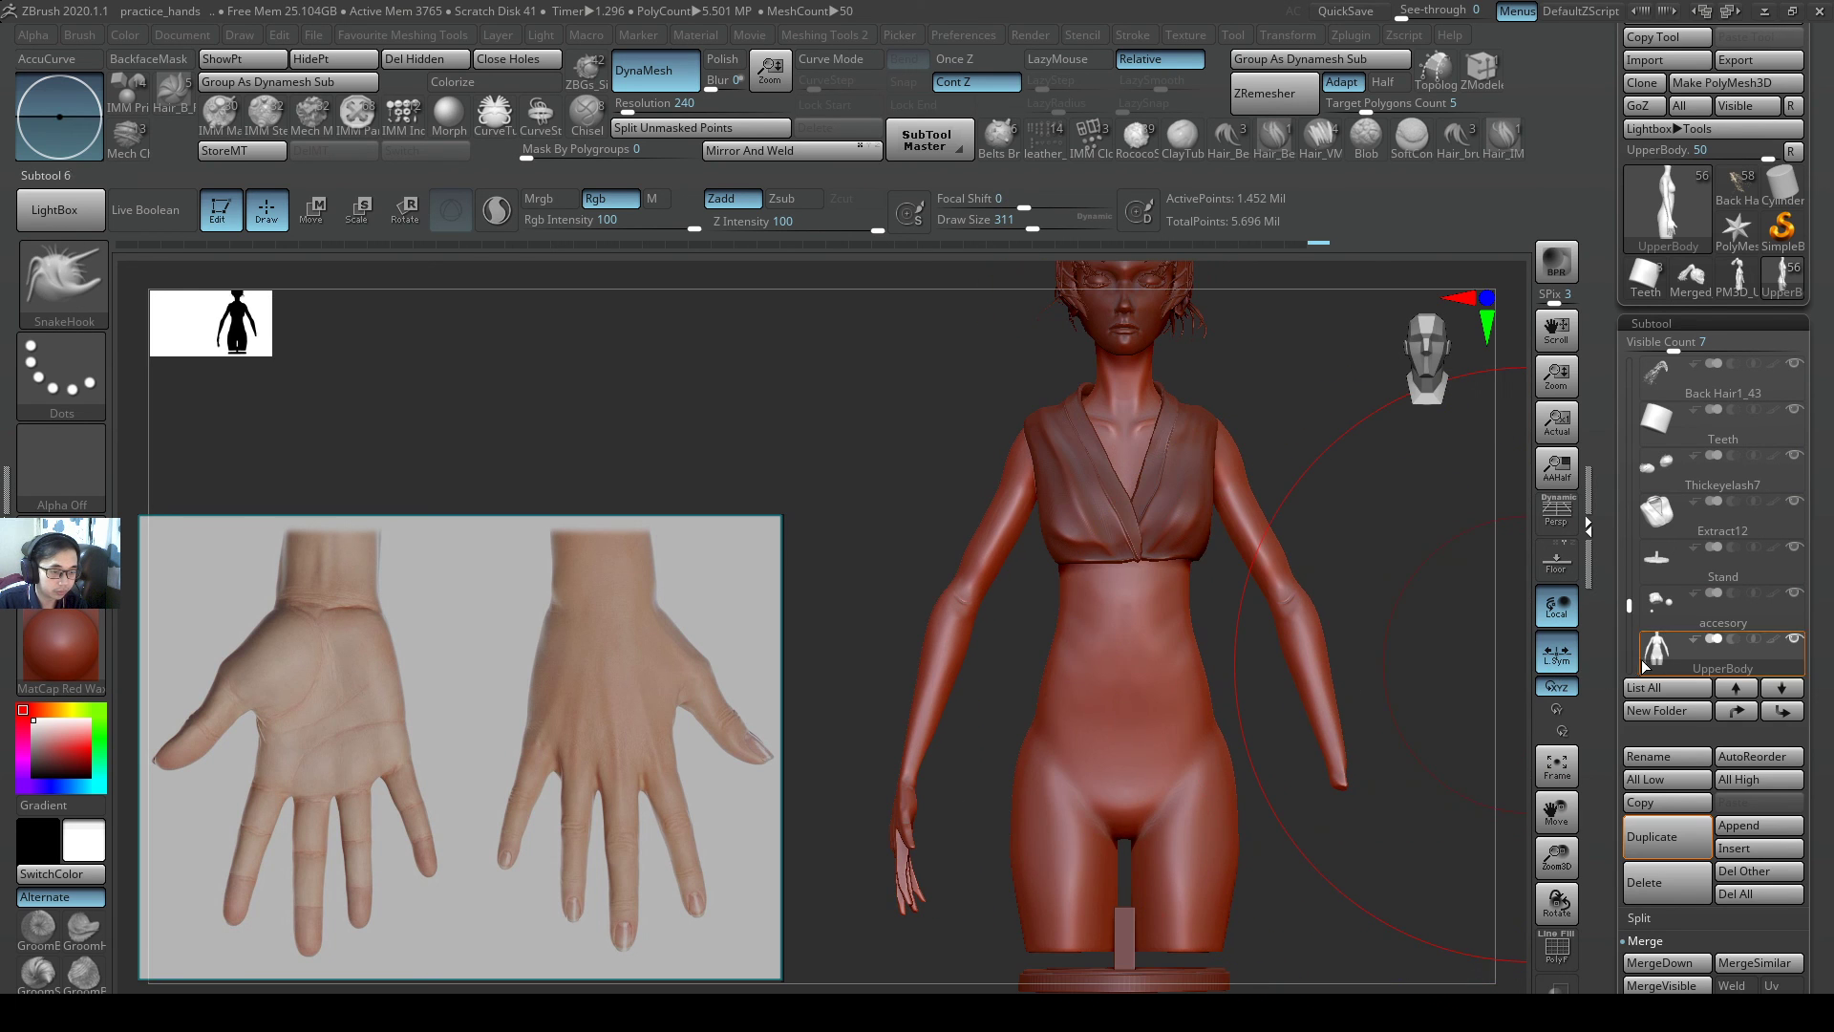
mouse_move(1647, 662)
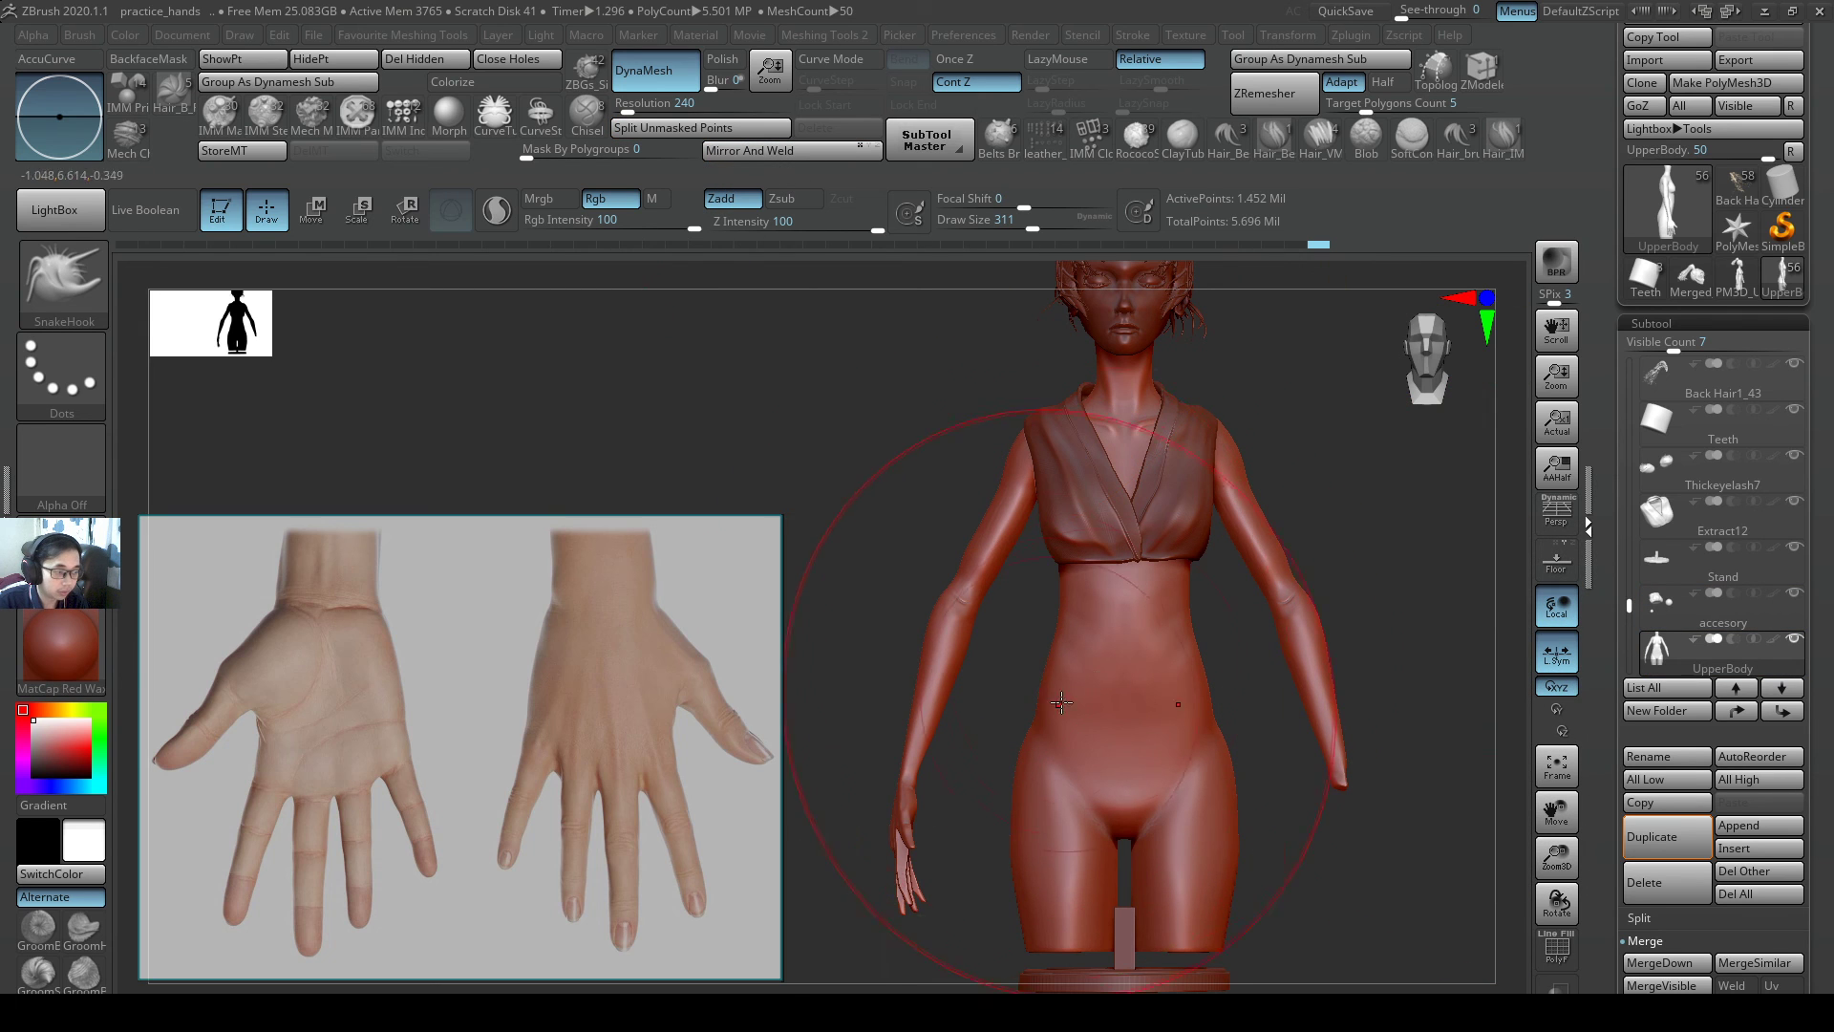
drag(1375, 787, 974, 294)
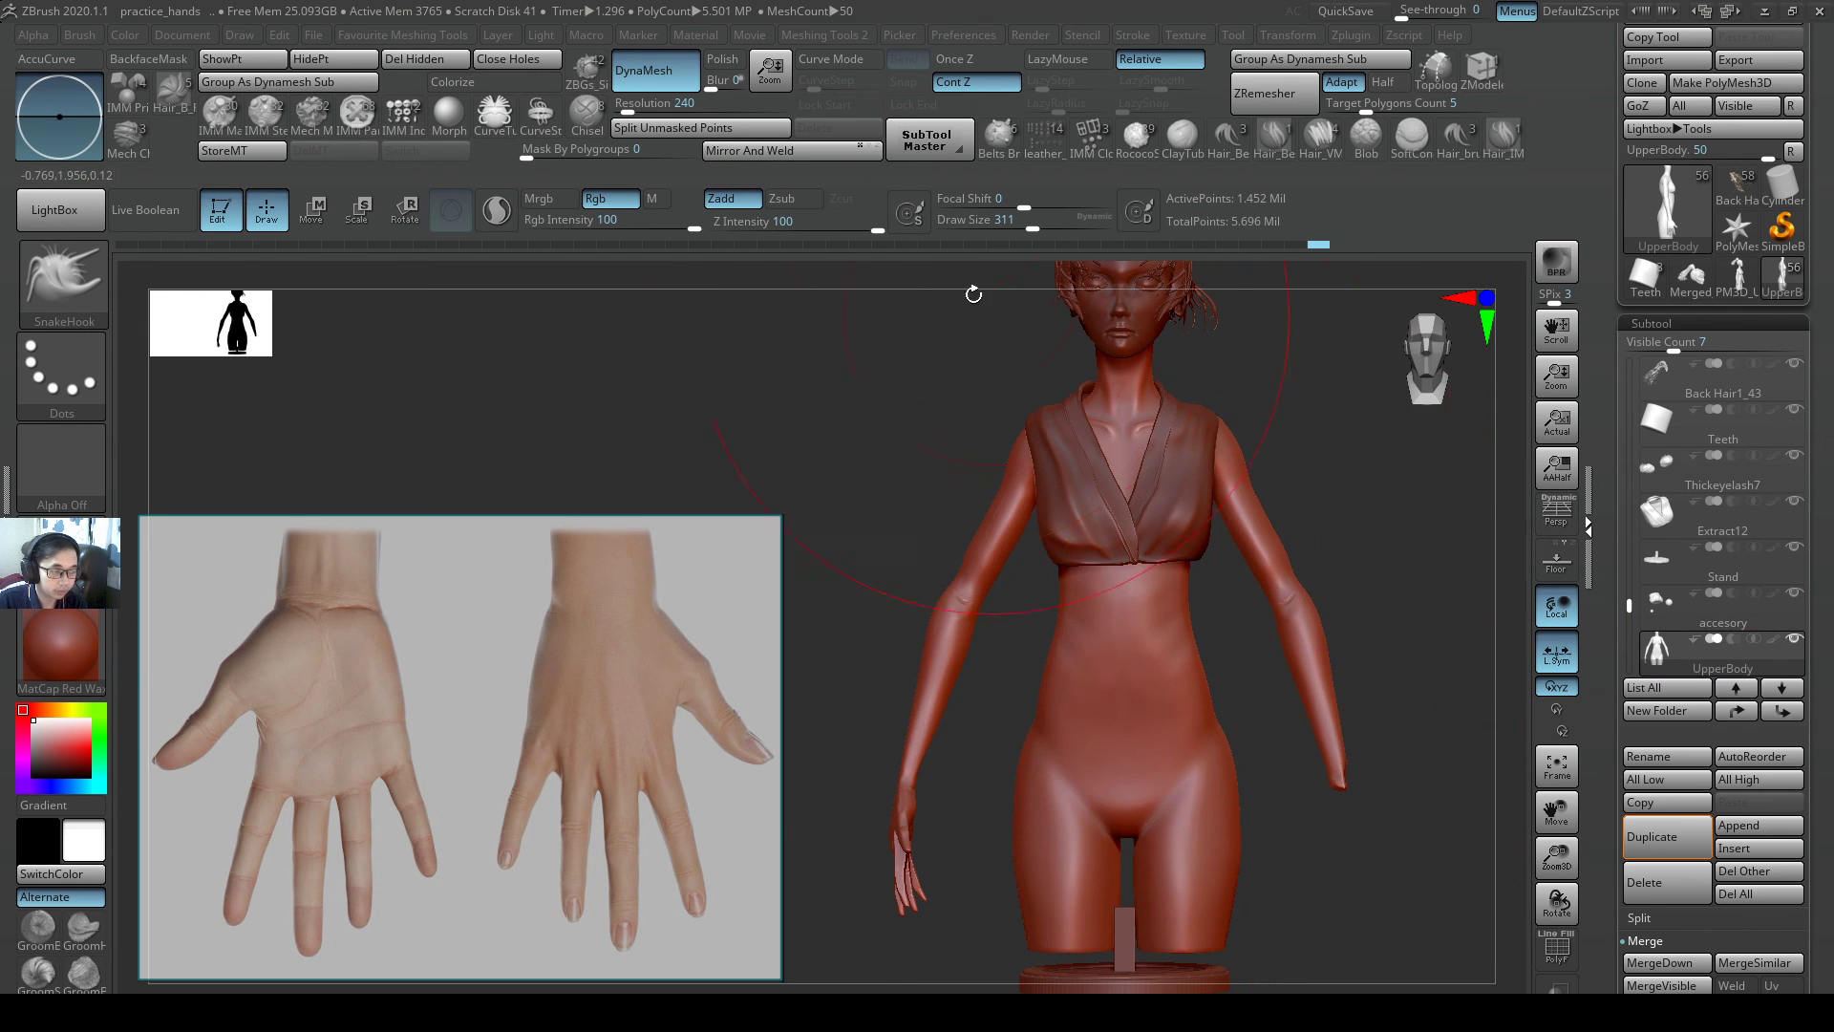
- Reset the body's transform gizmo orientation and move its pivot back to the figure's centre line
key(w)
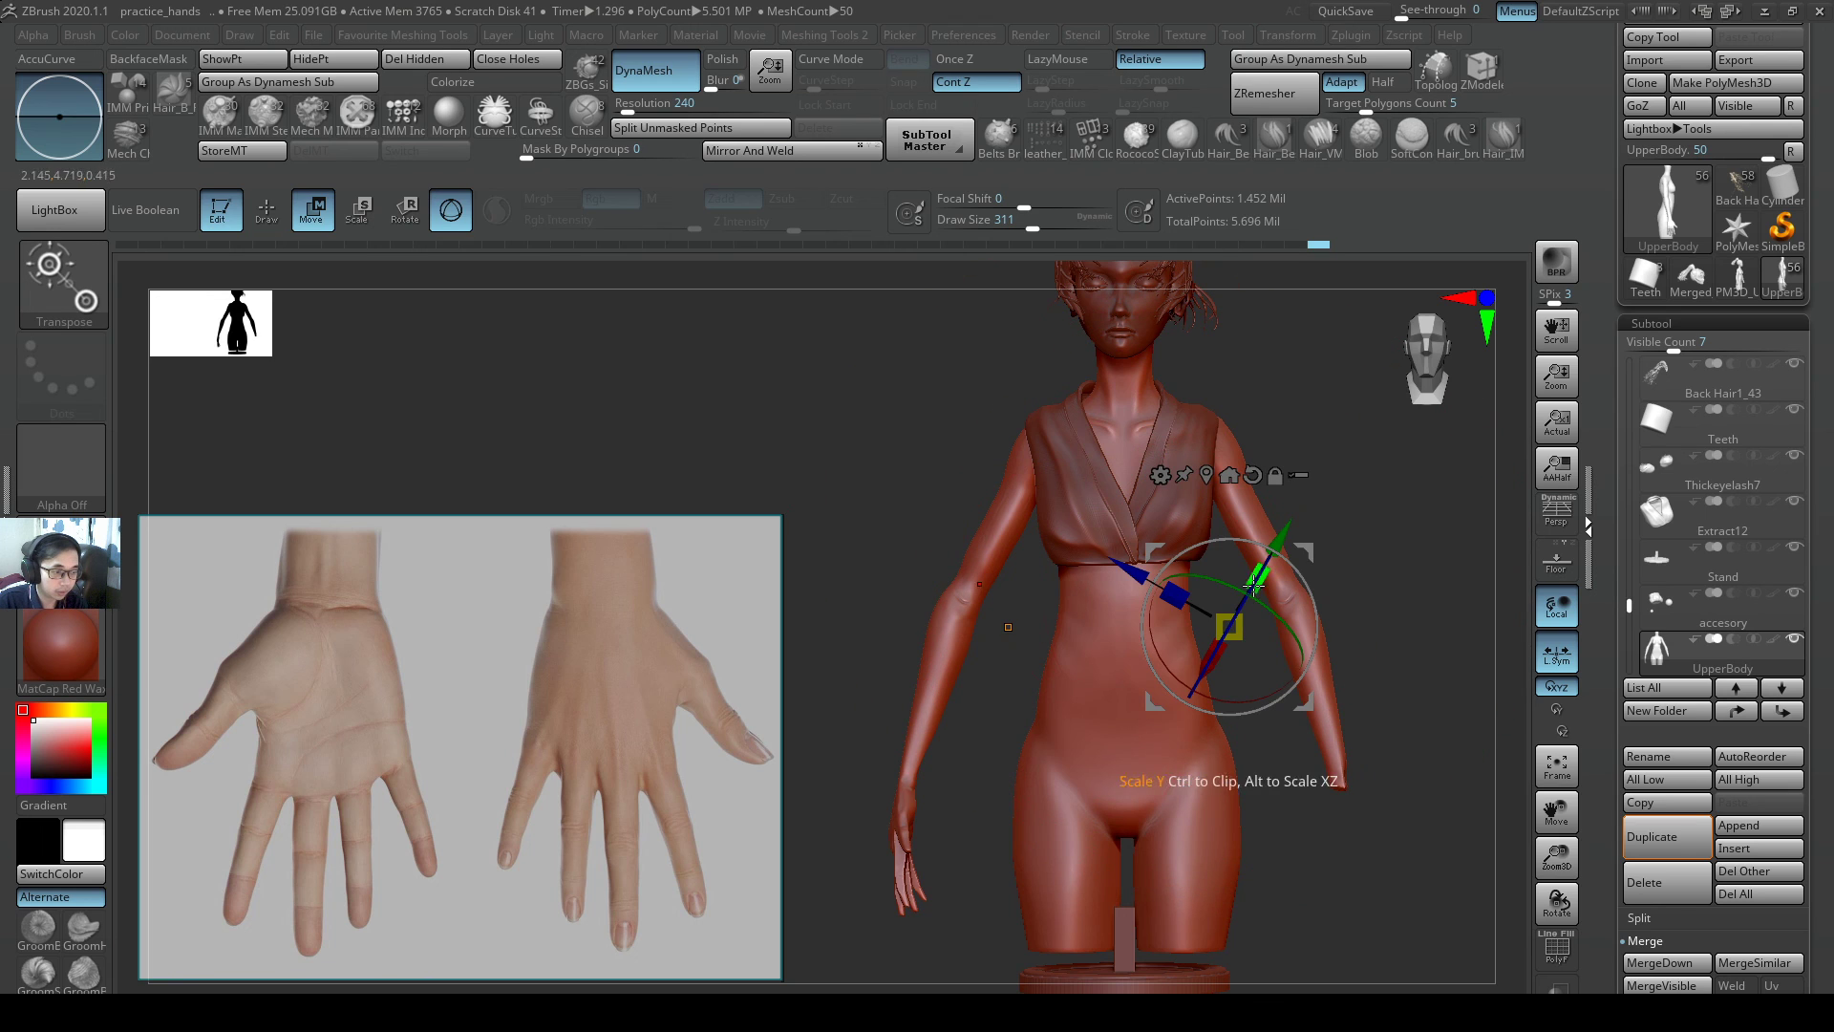
click(1218, 476)
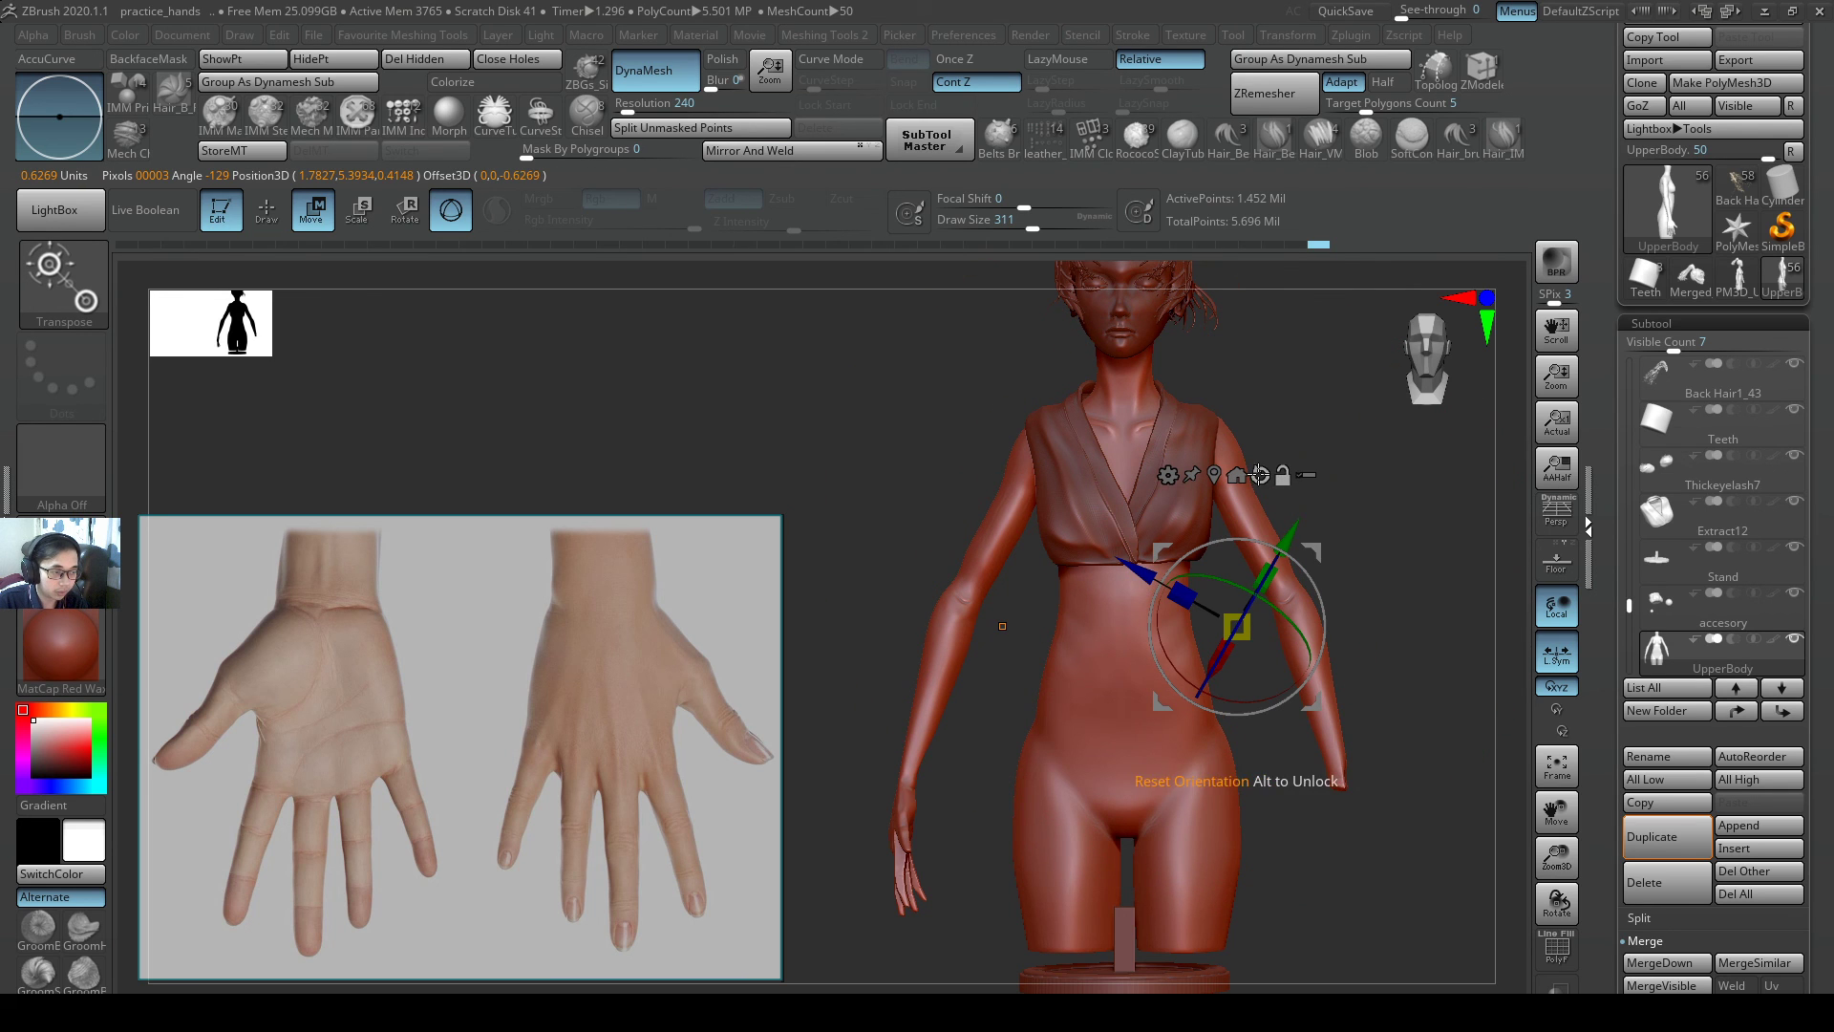
click(1247, 480)
click(1234, 472)
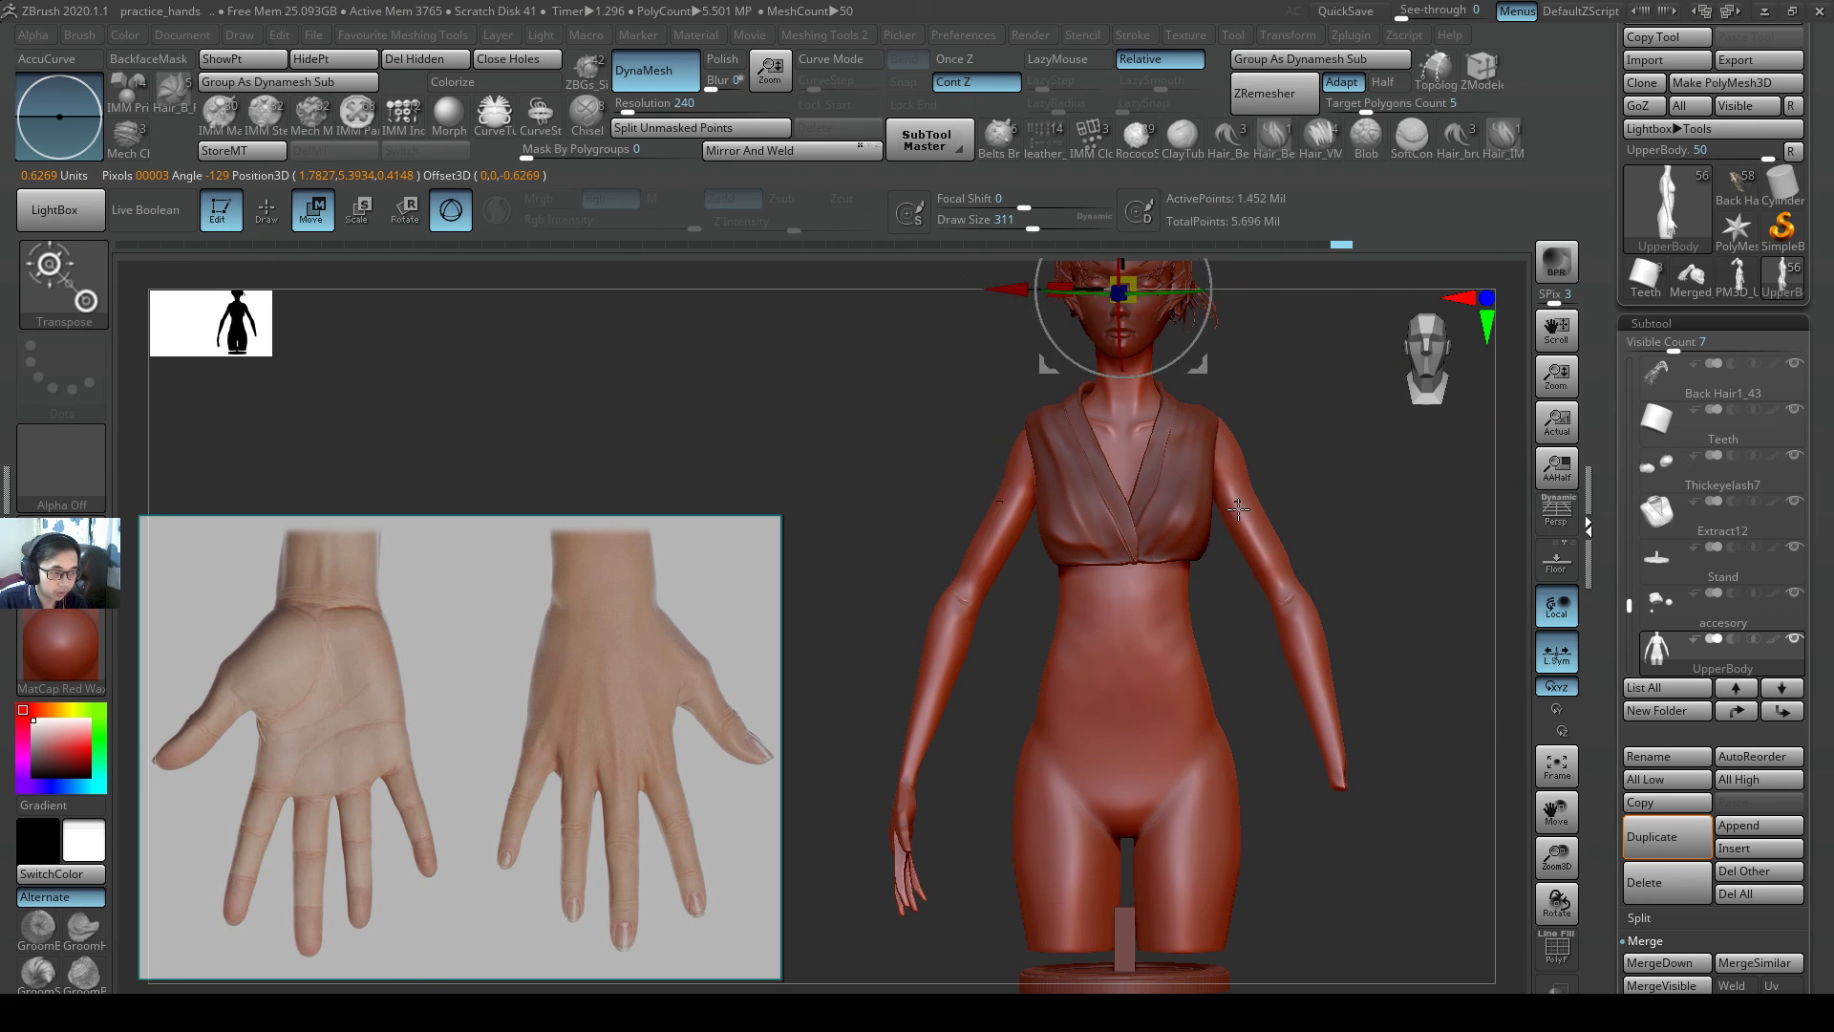
alt+right_drag(1202, 434, 1163, 573)
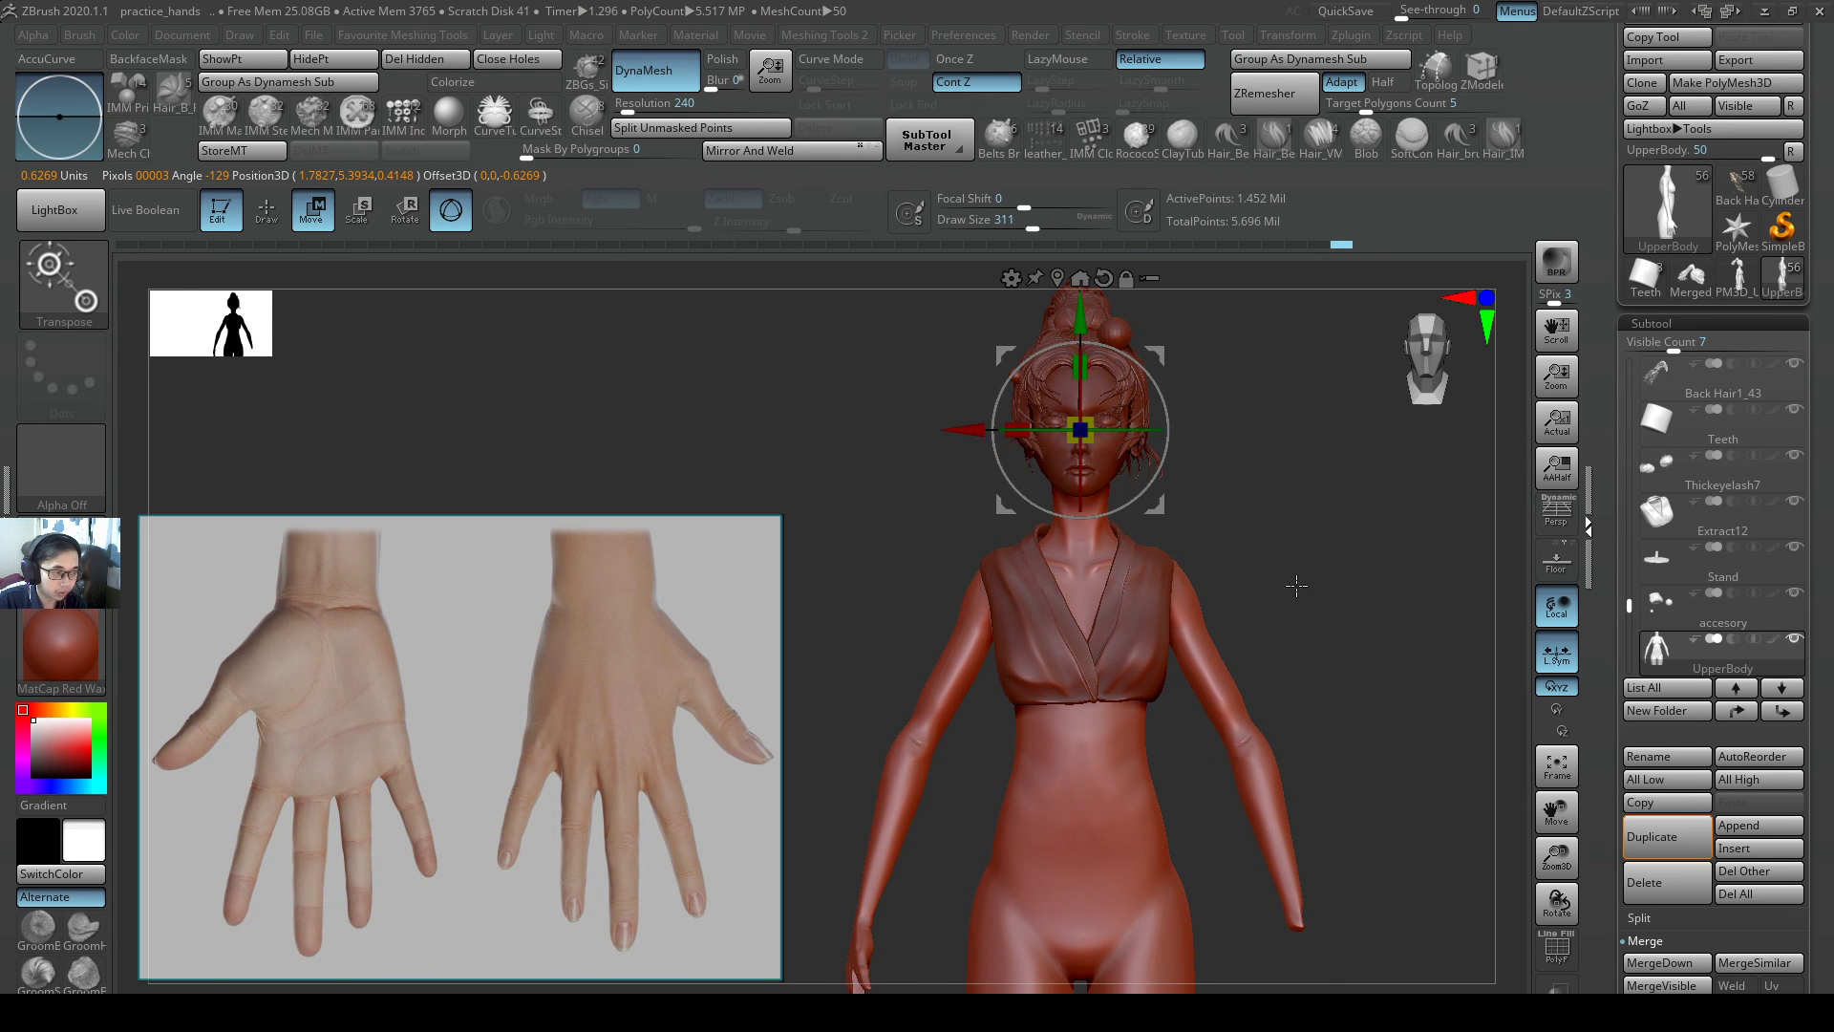
alt+right_drag(1313, 638, 1222, 426)
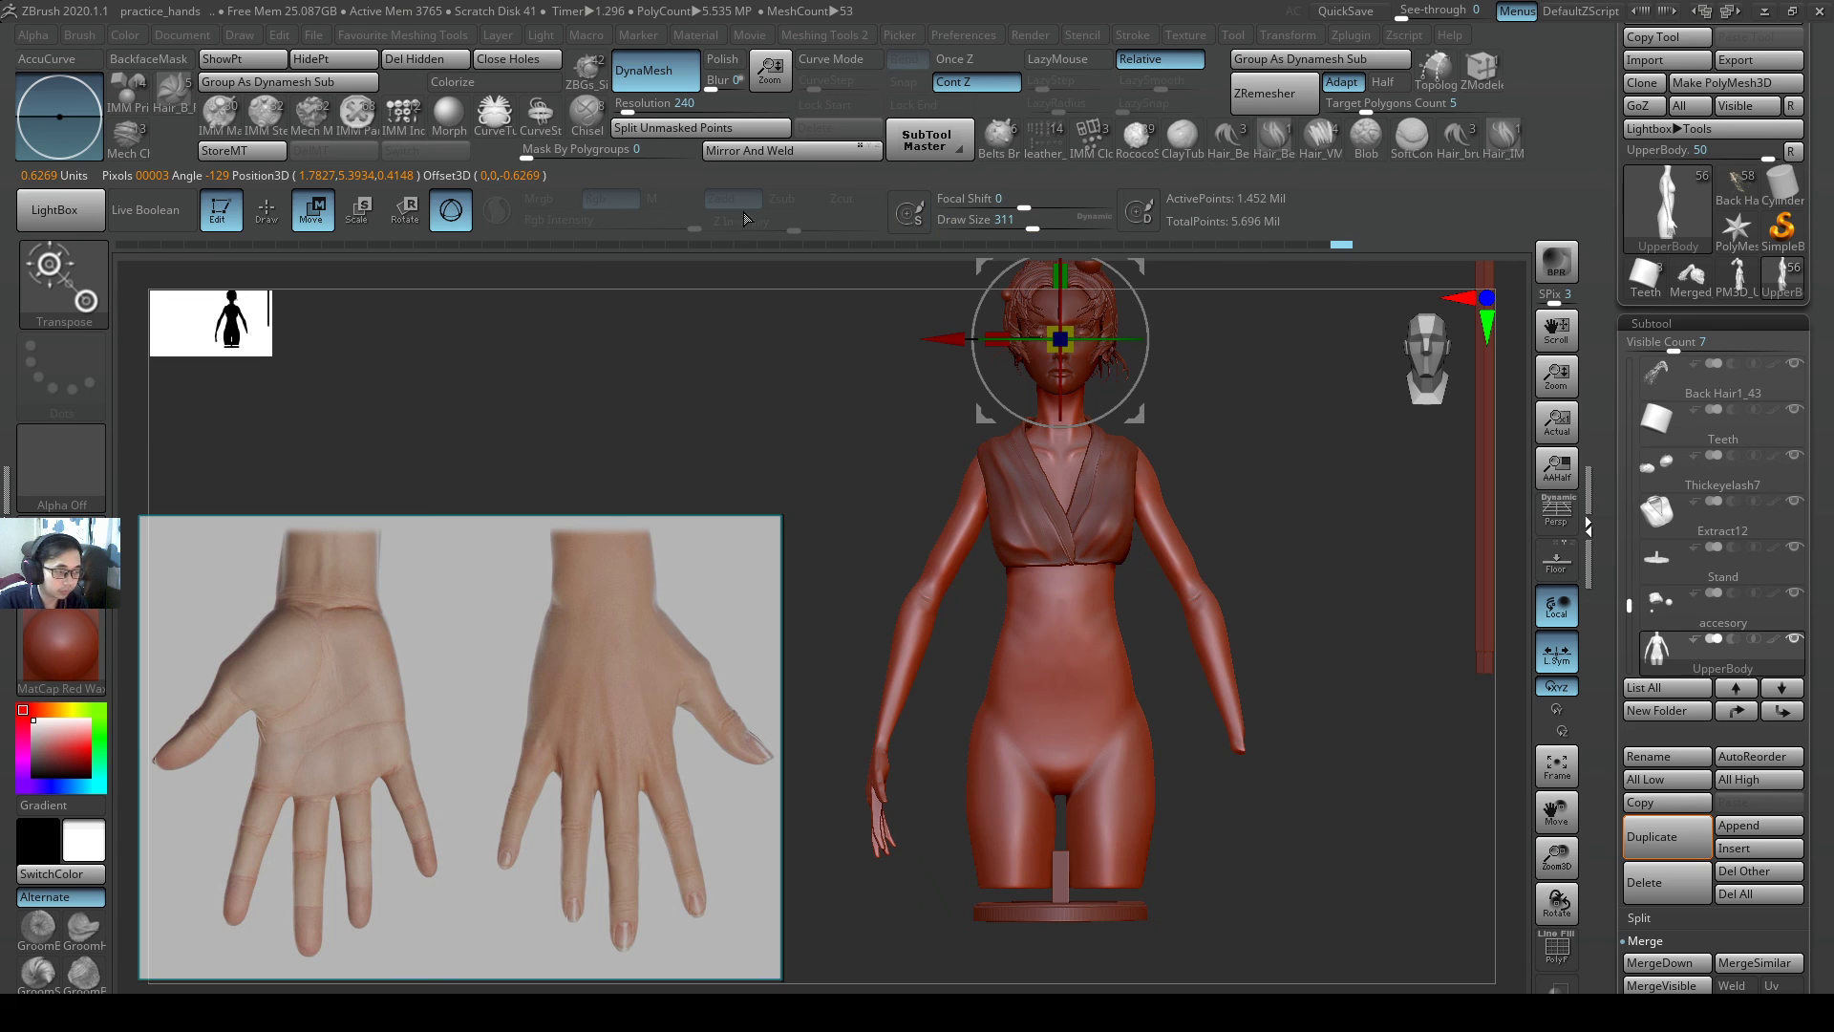
- Try mirroring the hand onto the other arm with Mirror And Weld, with and without Local Symmetry, and undo it
click(734, 153)
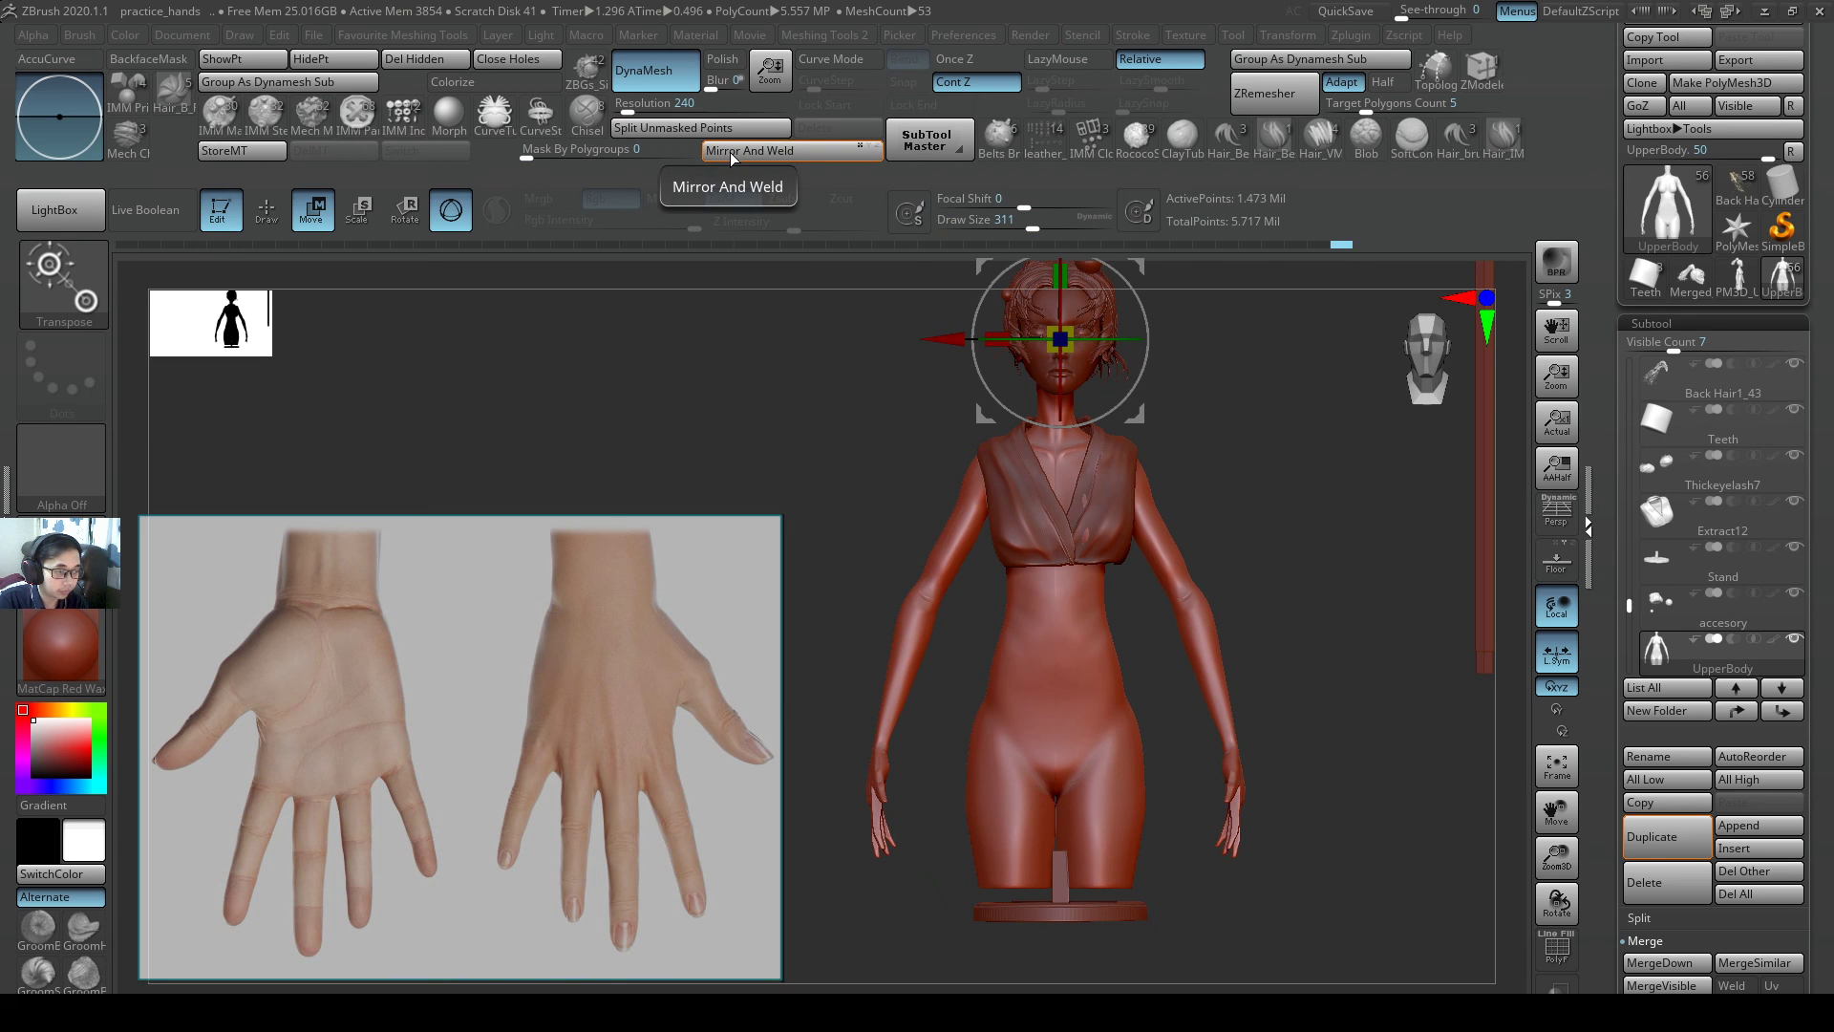
key(ctrl+z)
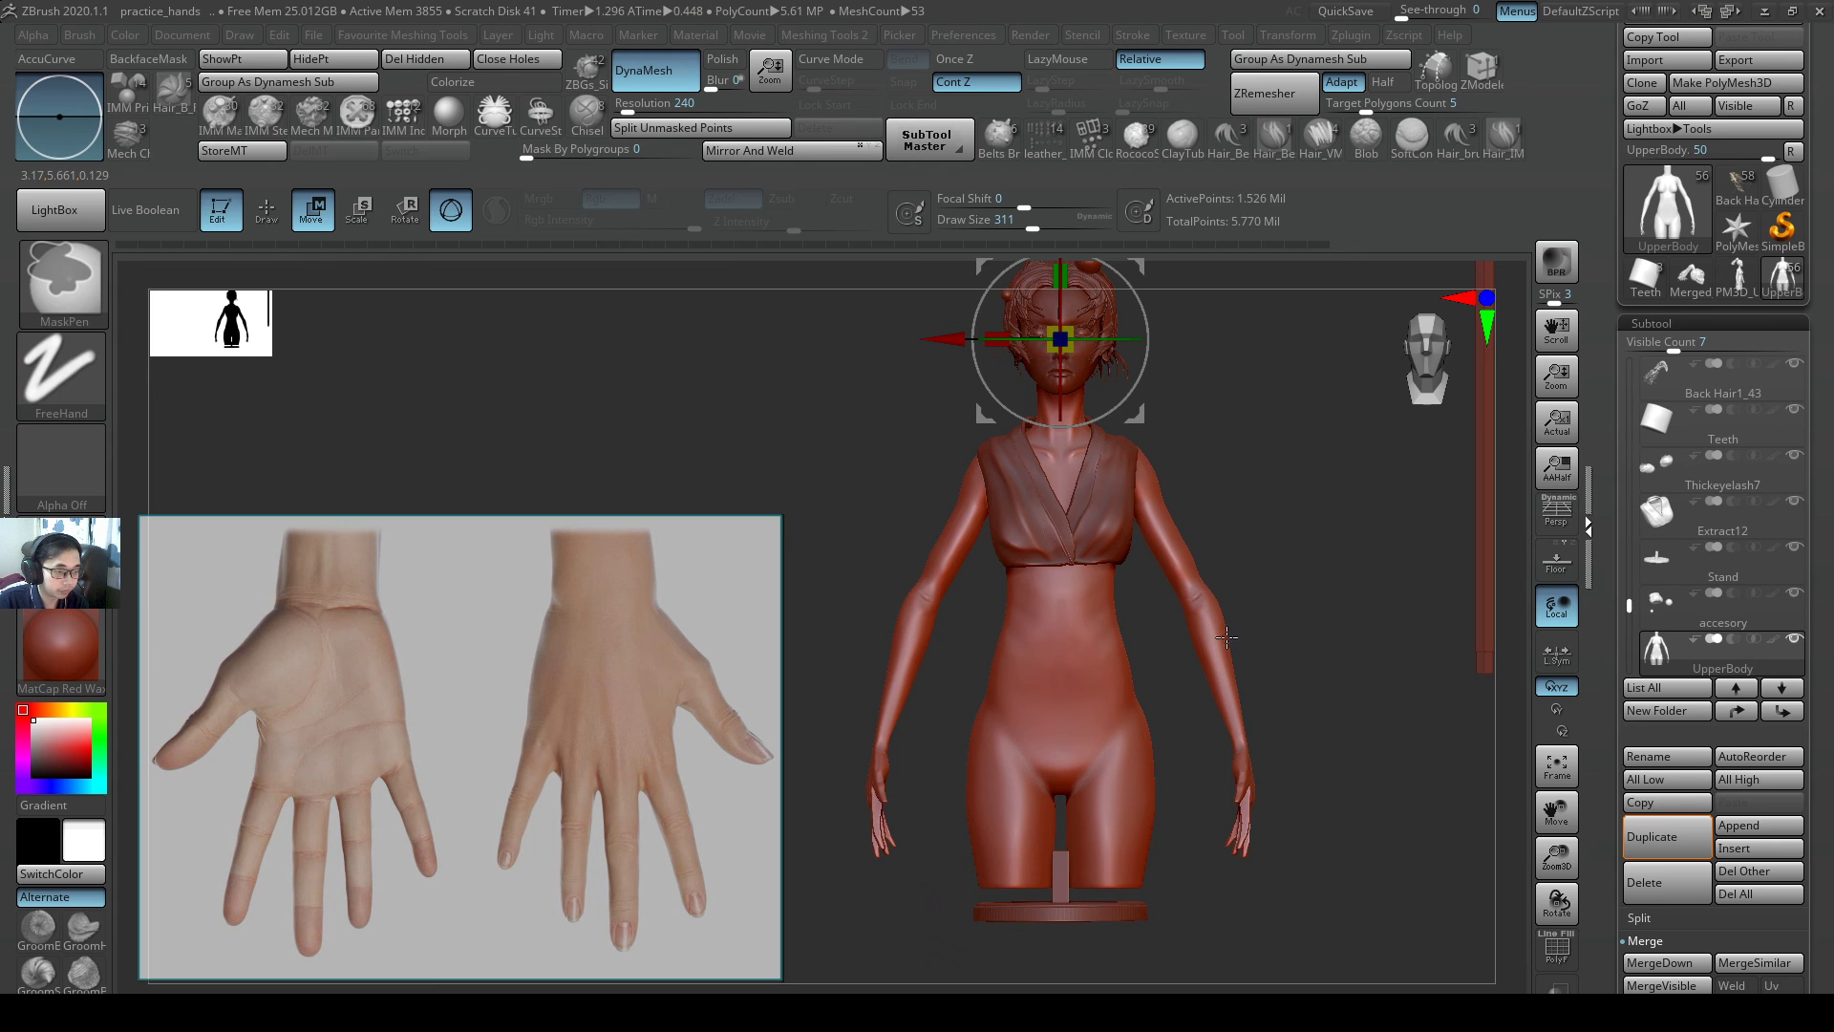
ctrl+right_drag(1290, 610, 1415, 623)
key(ctrl+z)
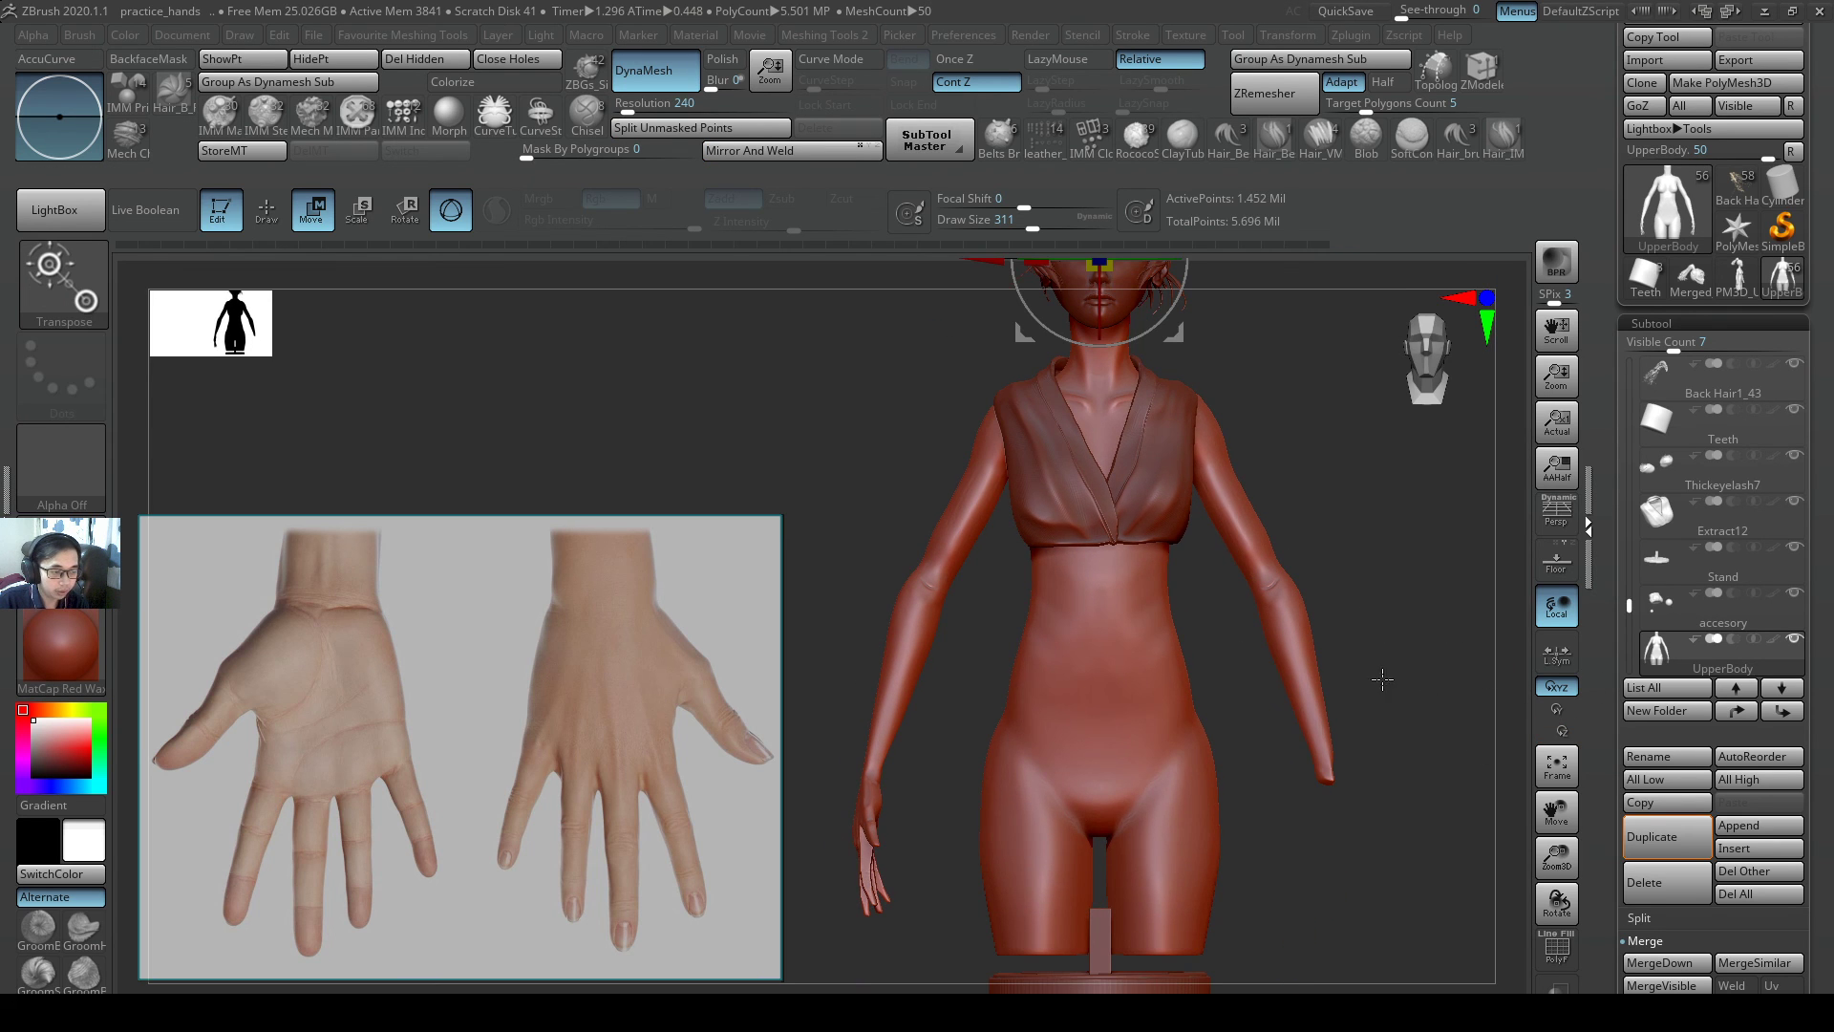
- Isolate the UpperBody subtool and mirror the hand onto the other arm with Mirror And Weld, keeping Local Symmetry off
click(1795, 638)
right_drag(1110, 699, 1219, 716)
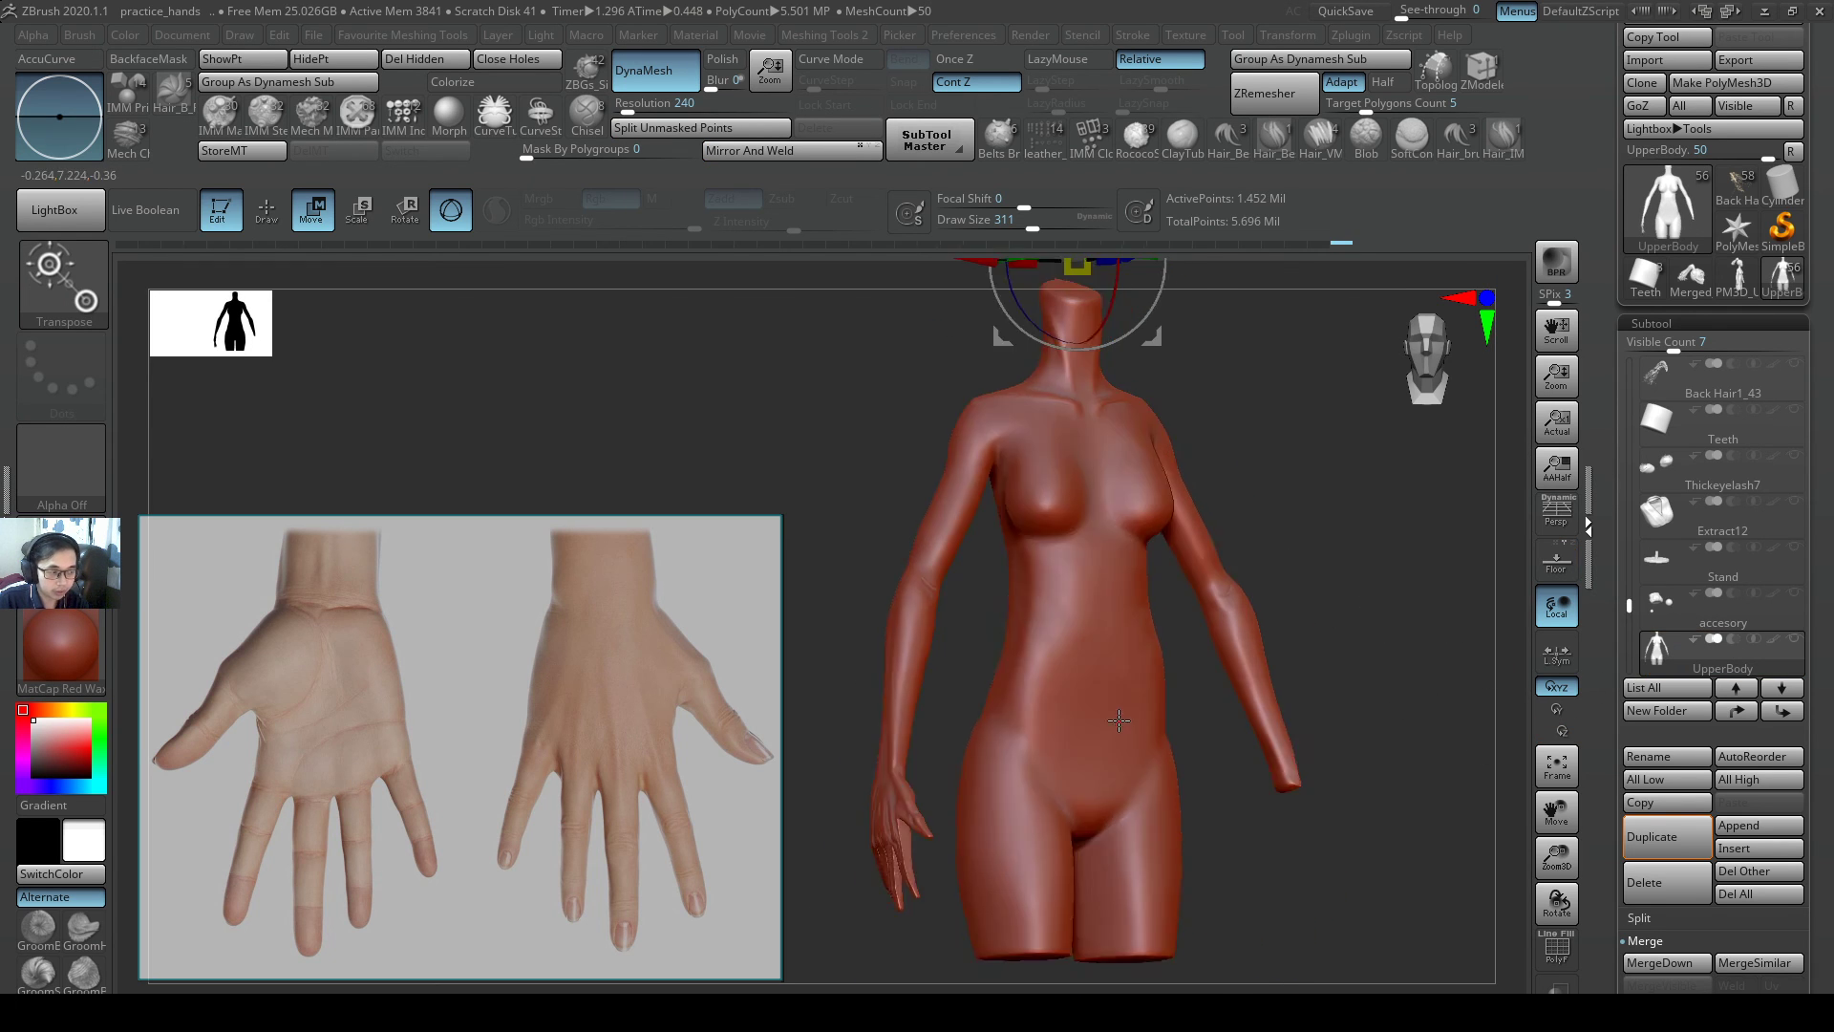
shift+right_drag(1471, 722, 1494, 719)
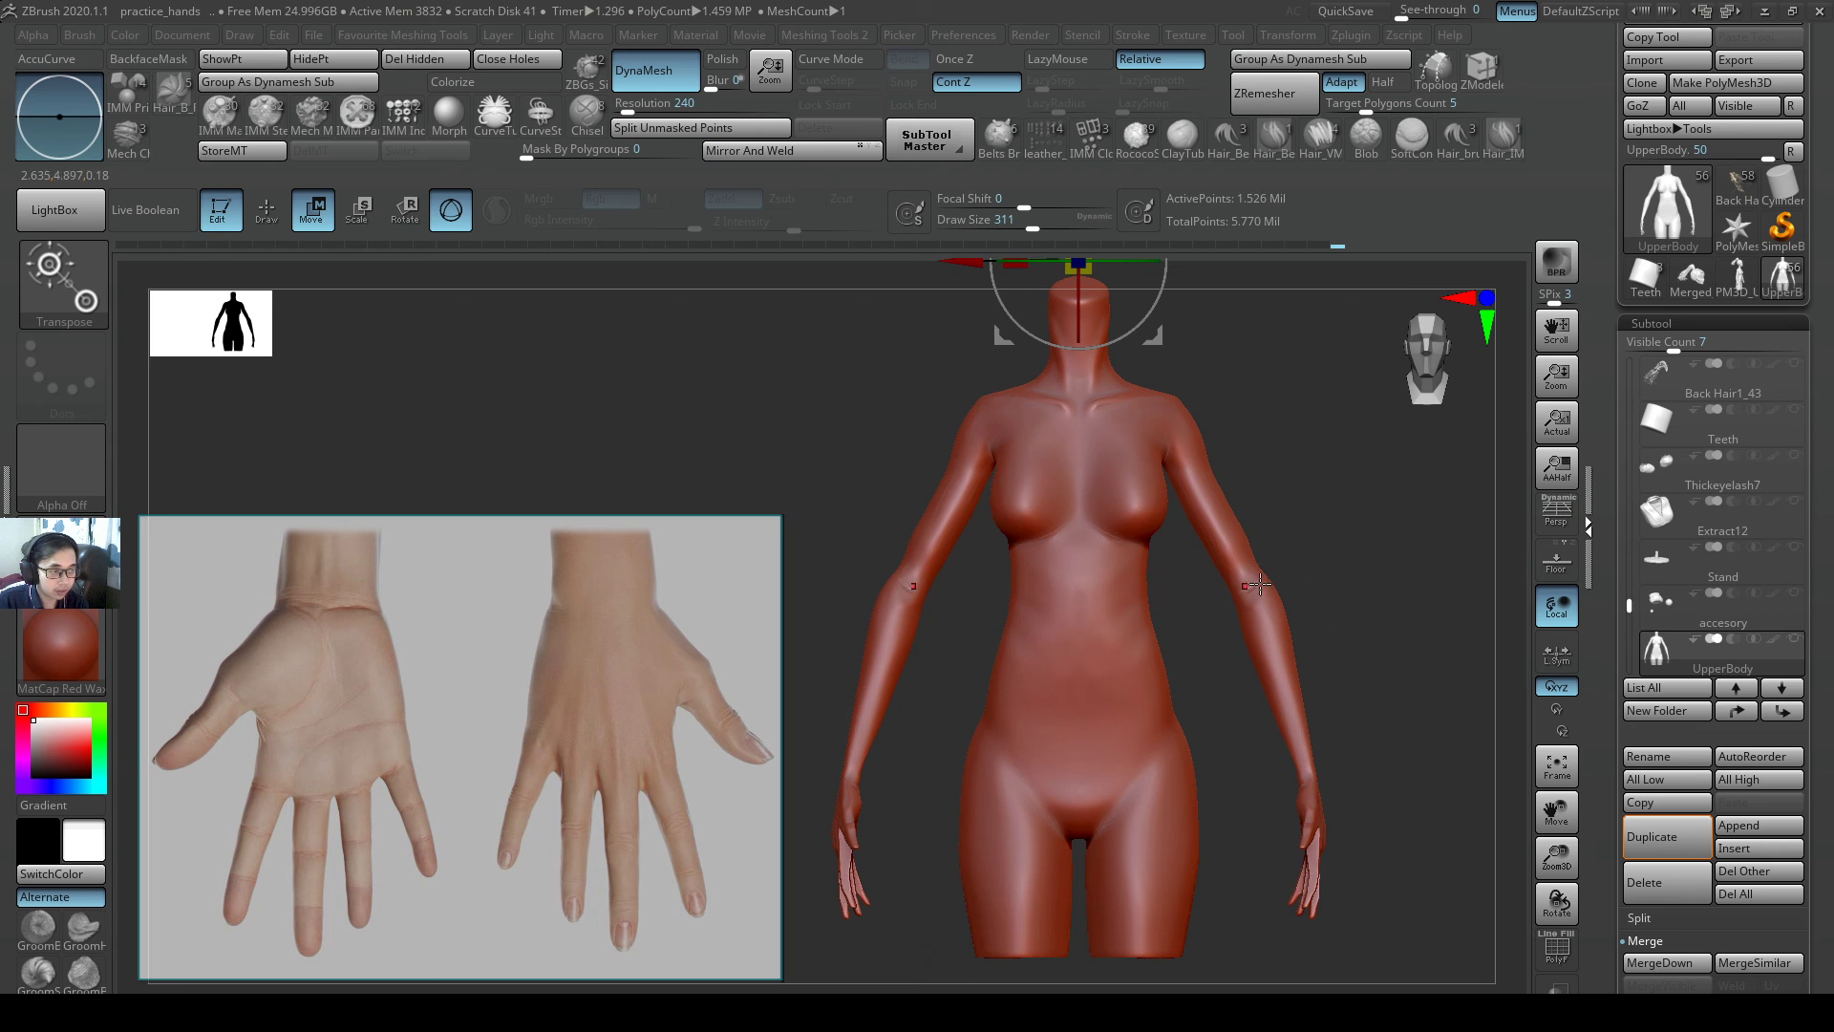
- Inspect both hands on the isolated body at an angle and show all the subtools again
right_drag(1208, 705, 1300, 731)
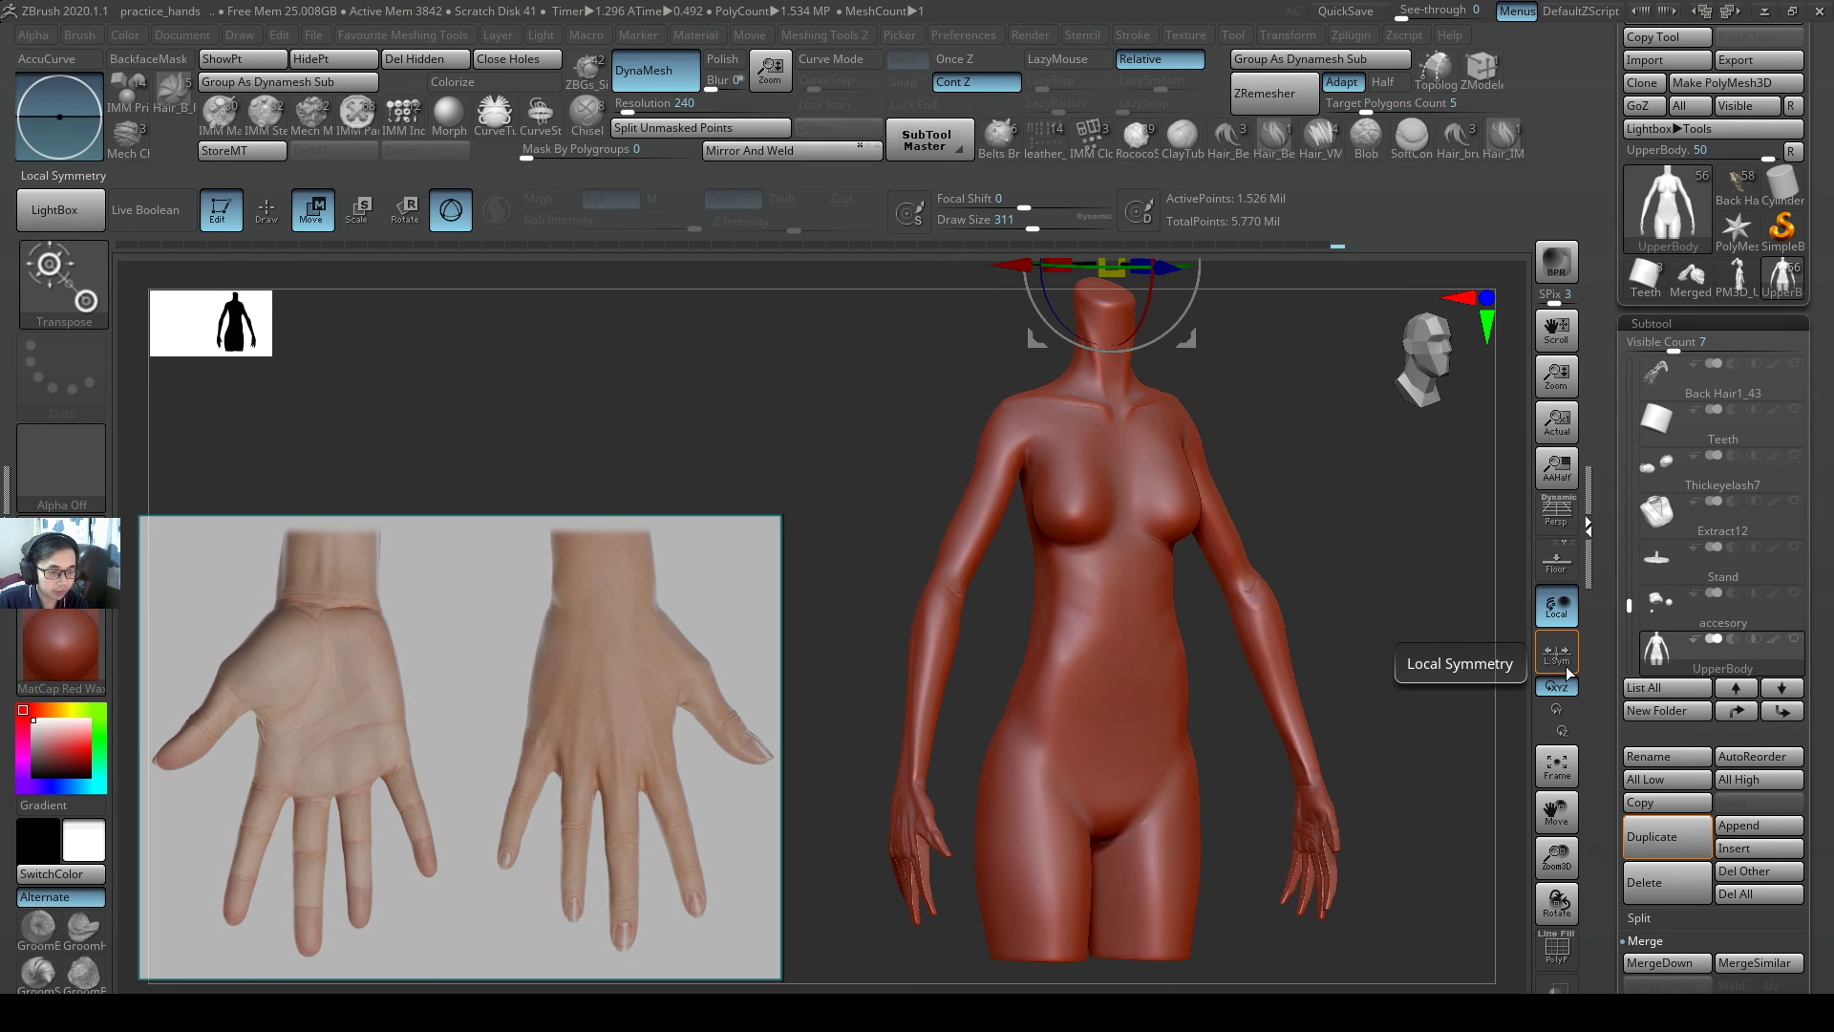
alt+right_drag(1242, 810, 1299, 732)
ctrl+right_drag(1237, 614, 1276, 713)
click(1795, 639)
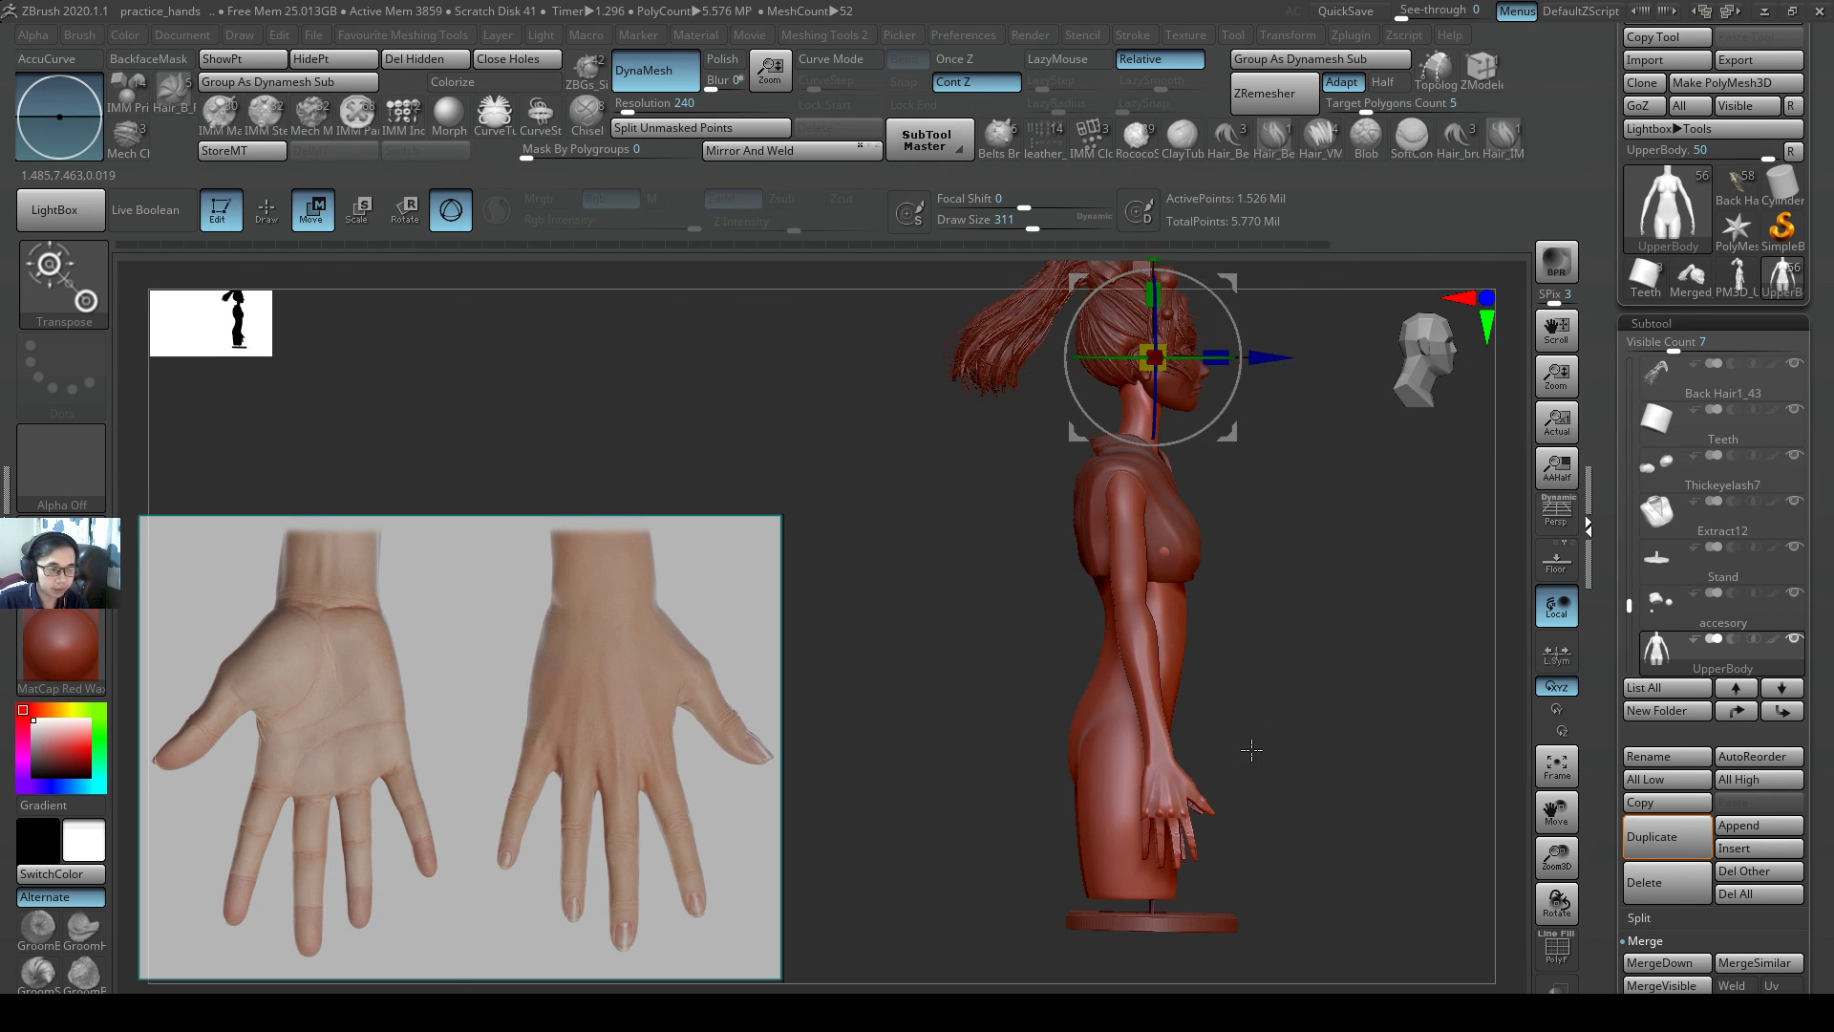
- Return to the SnakeHook brush at draw size 202 and inspect both hands on the figure from several sides
mouse_move(1251, 749)
mouse_down()
mouse_move(1256, 778)
mouse_move(1289, 736)
mouse_move(1245, 707)
mouse_move(1203, 770)
mouse_move(1144, 791)
mouse_move(1220, 765)
mouse_move(1150, 799)
mouse_move(1206, 695)
mouse_move(1262, 754)
mouse_move(1163, 745)
mouse_move(1224, 761)
mouse_up()
key(q)
key(s)
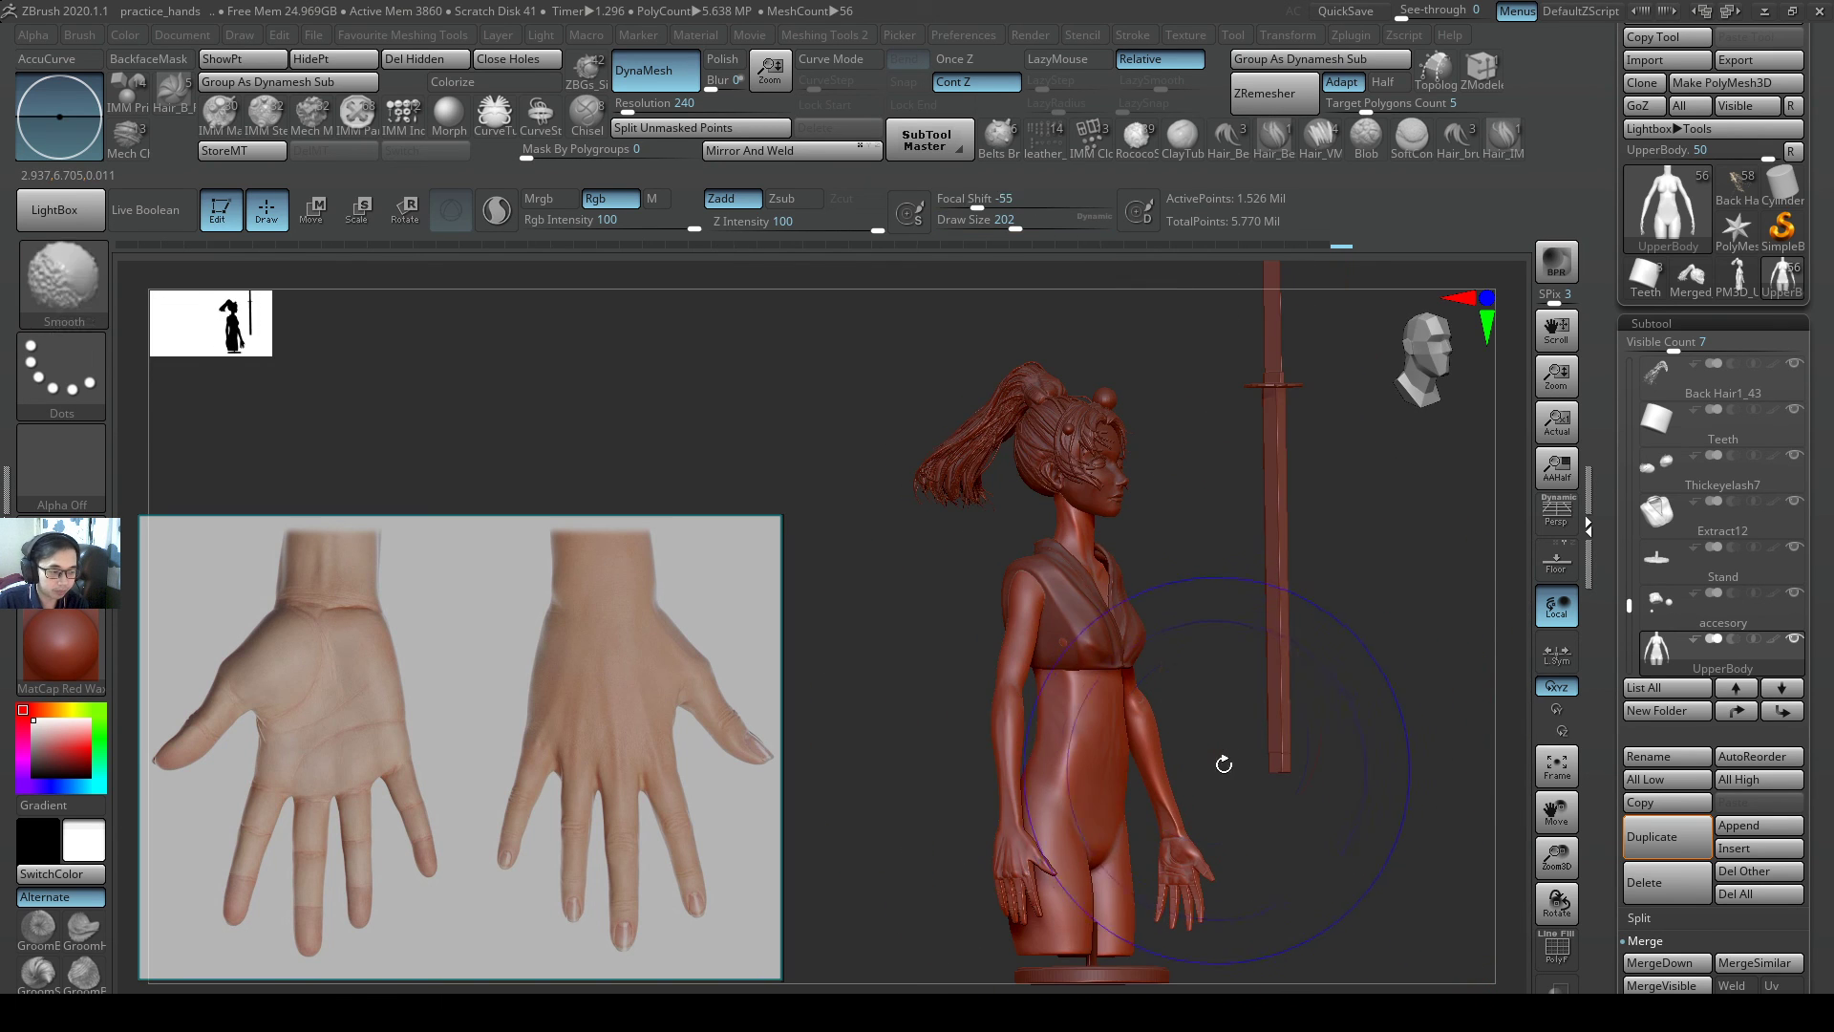
mouse_move(1241, 800)
alt+right_down()
mouse_move(1240, 714)
mouse_move(1206, 731)
alt+right_up()
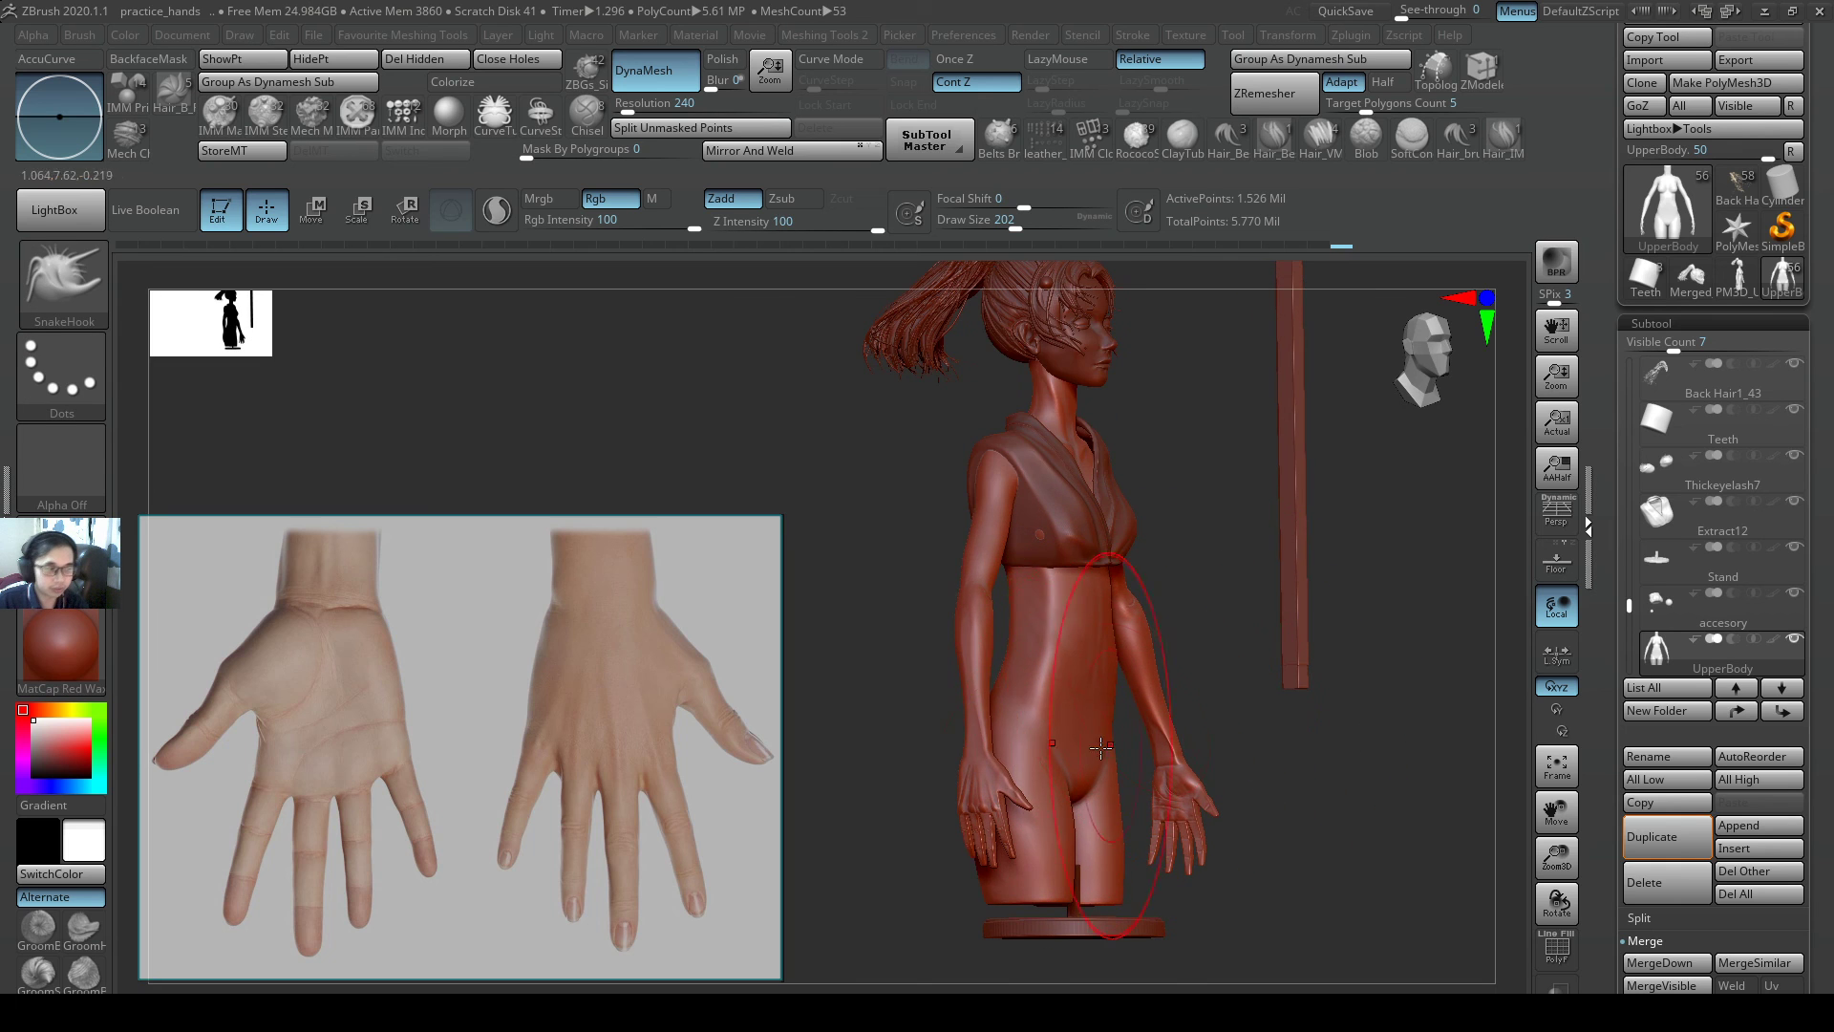
right_drag(1015, 805, 869, 835)
mouse_move(1046, 745)
right_down()
mouse_move(1248, 710)
mouse_move(1269, 717)
mouse_move(1273, 772)
right_up()
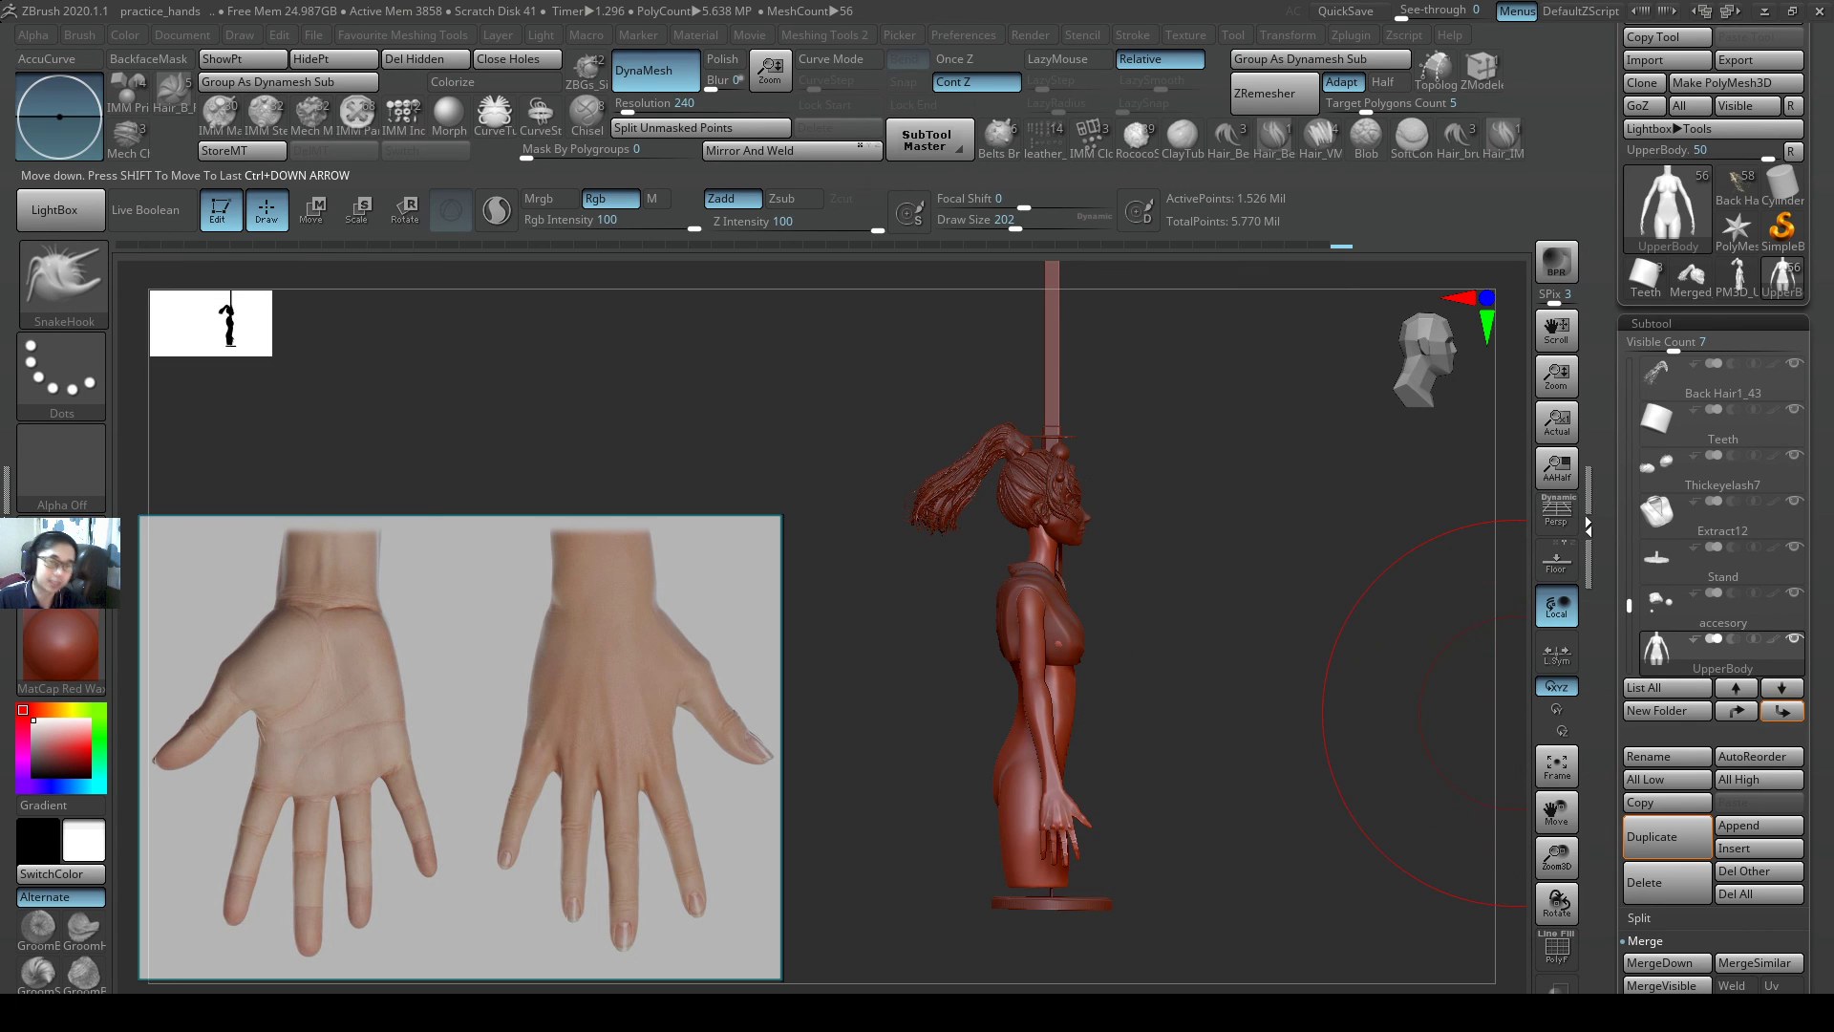